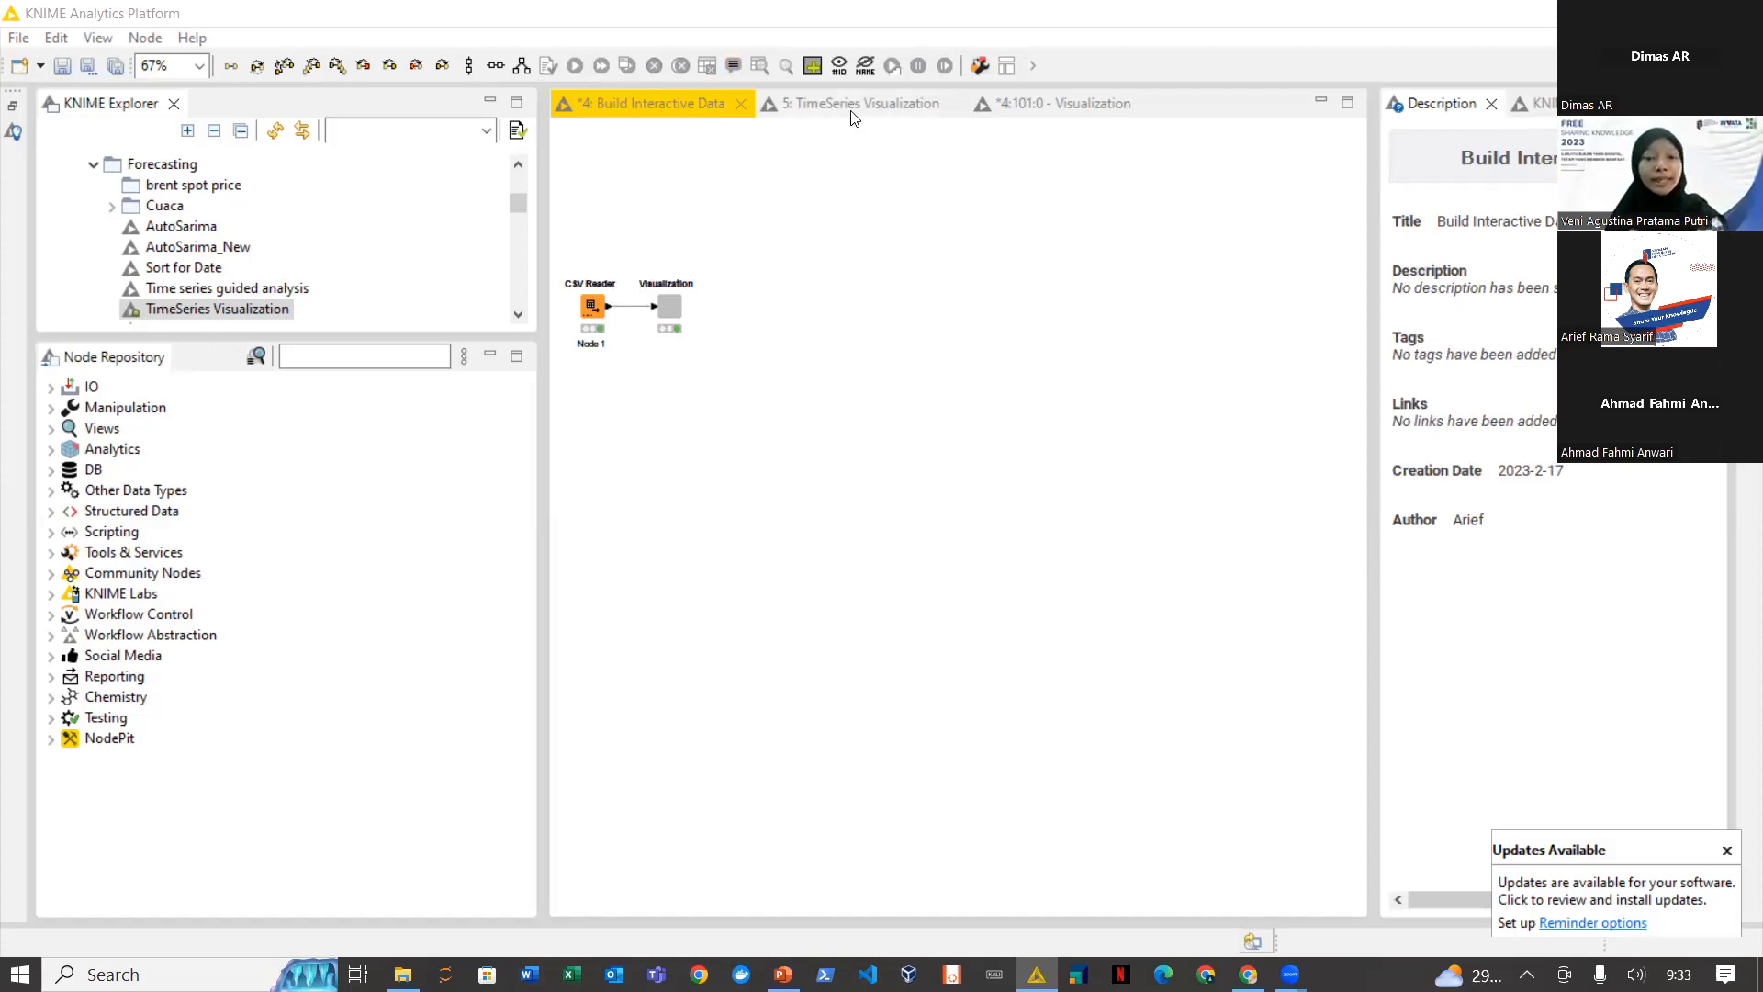
Inspect the CSV Reader's output table in the TimeSeries Visualization workflow, widening the row ID column to read the timestamps, and close the table
click(872, 121)
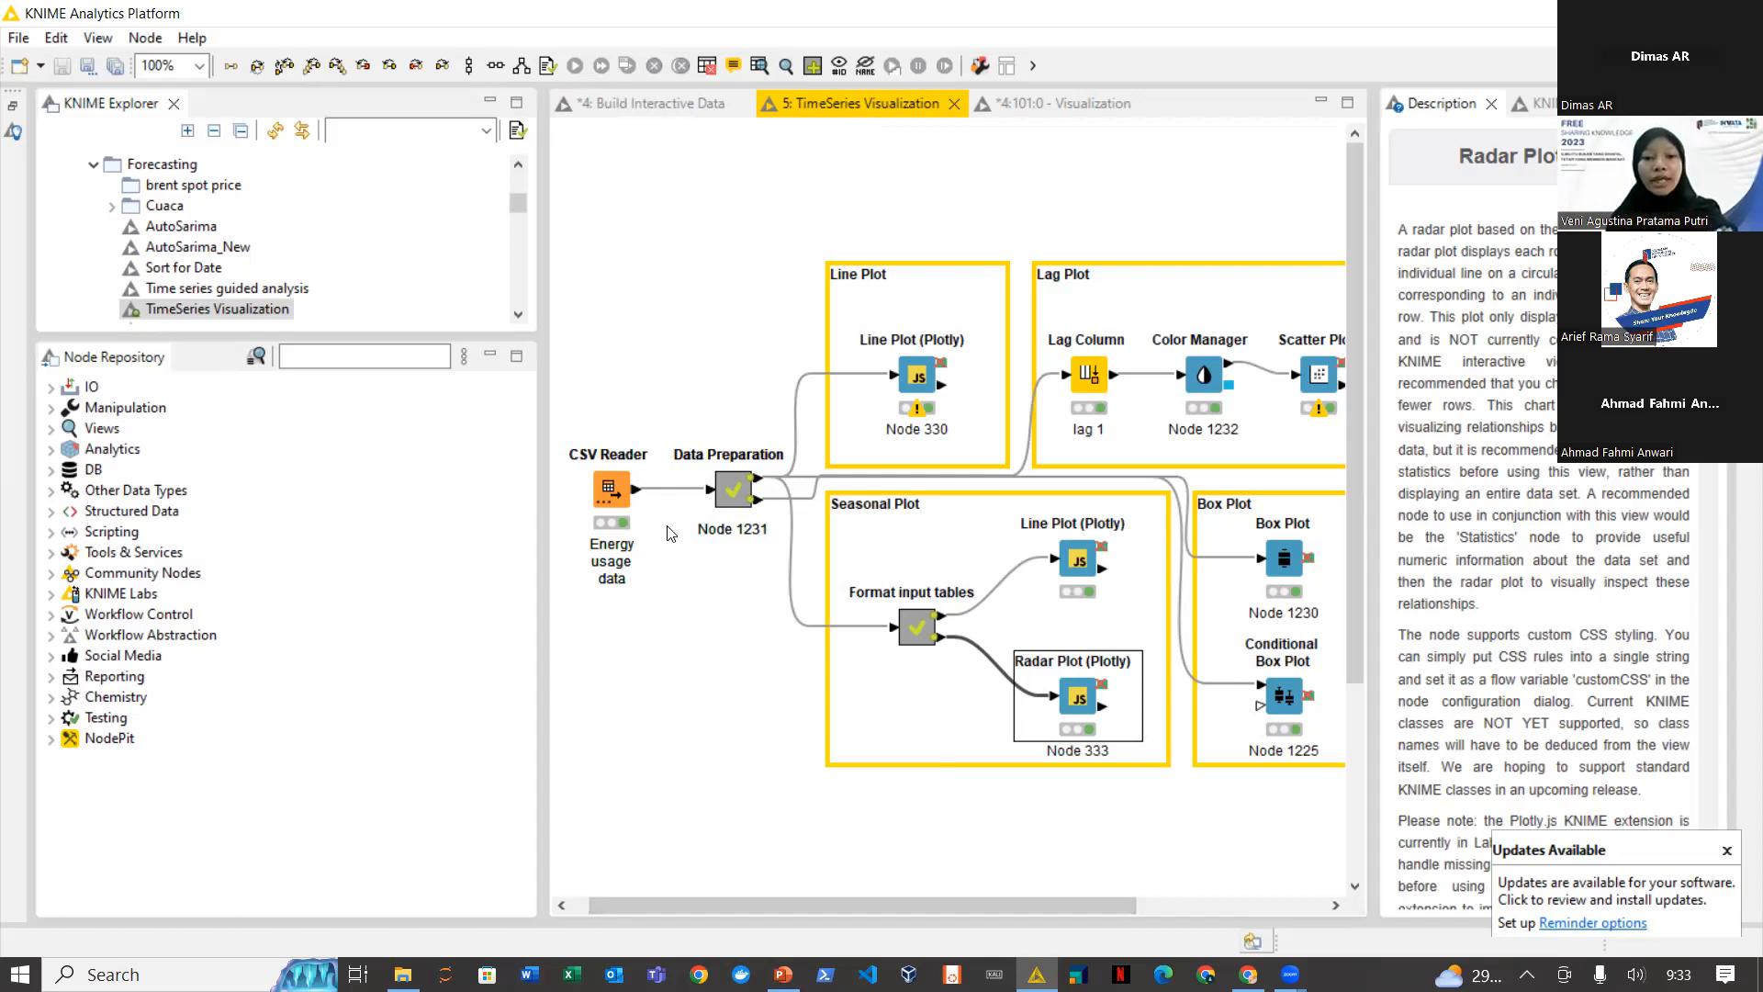
click(630, 496)
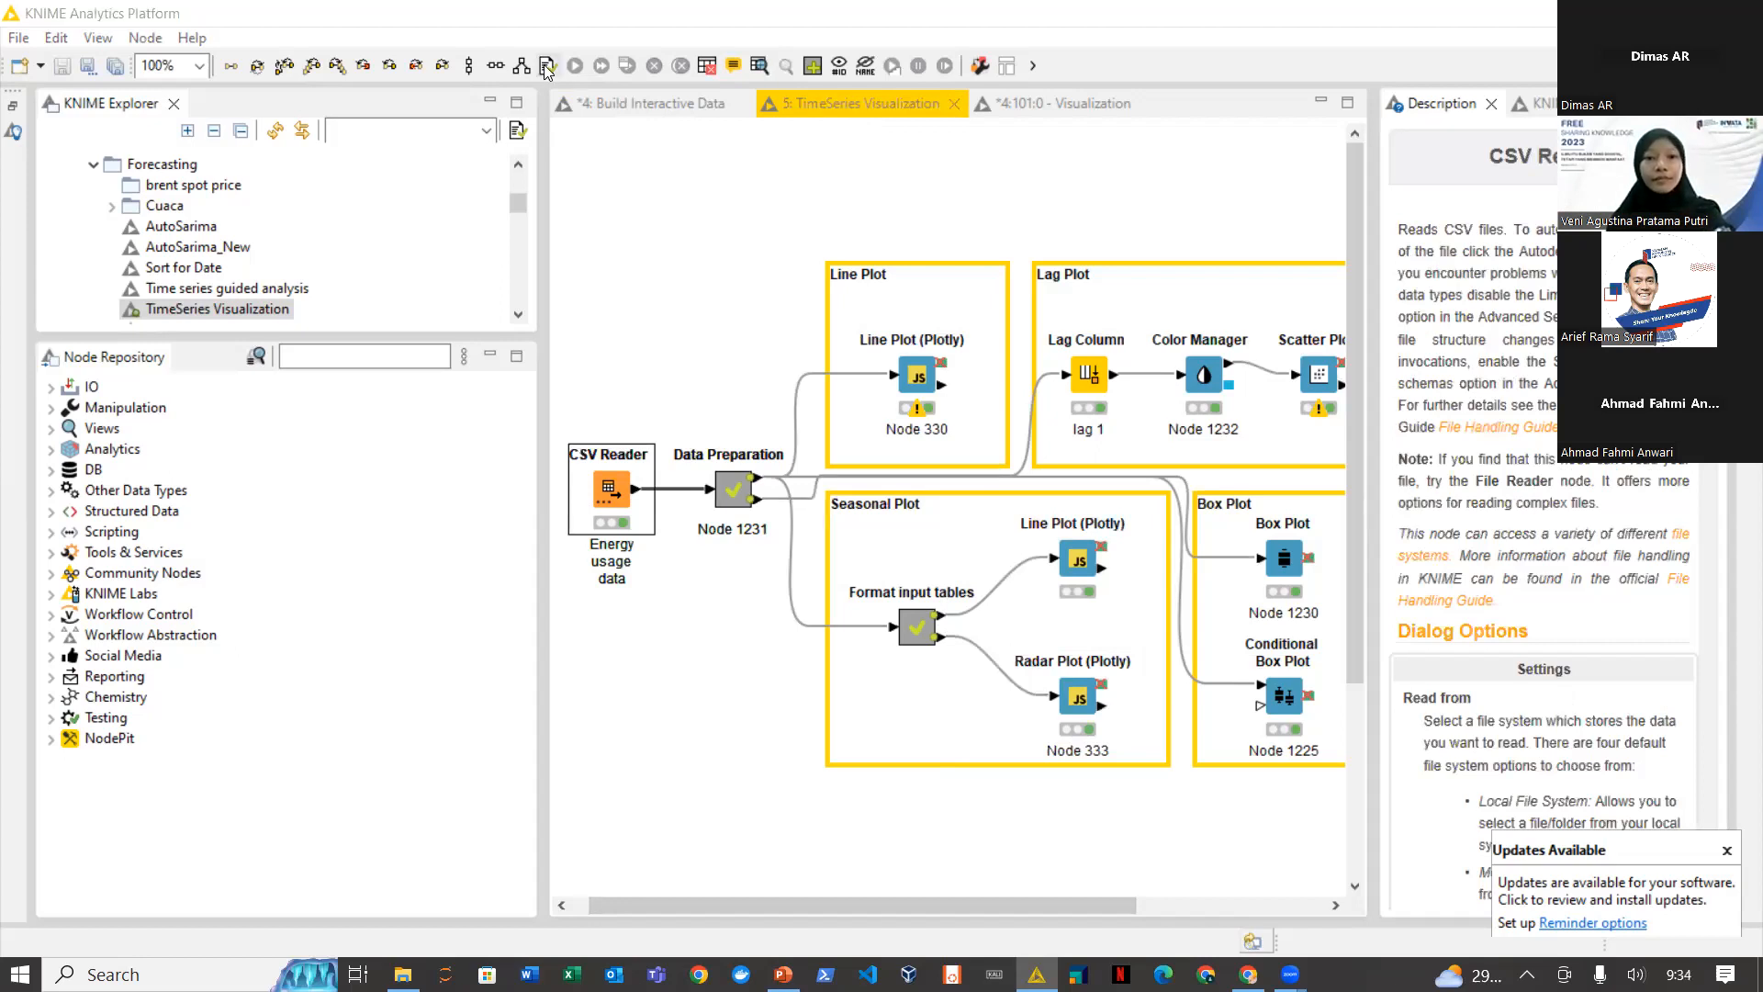
click(768, 72)
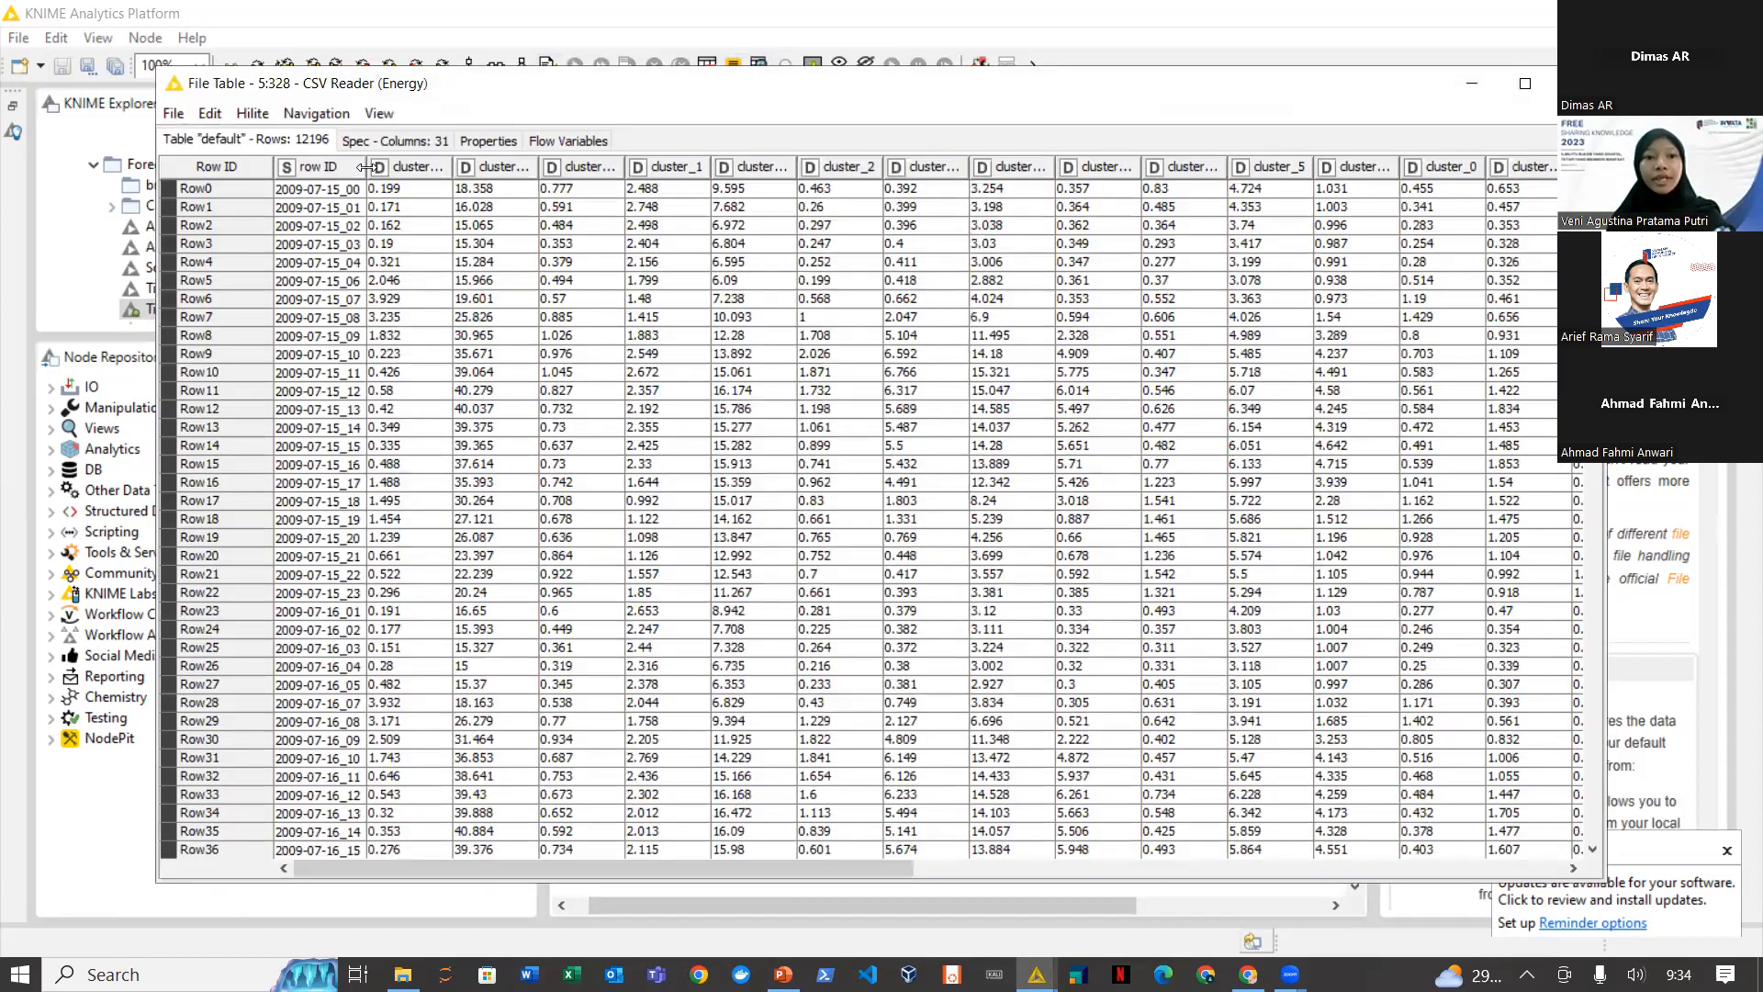
drag(367, 167, 553, 199)
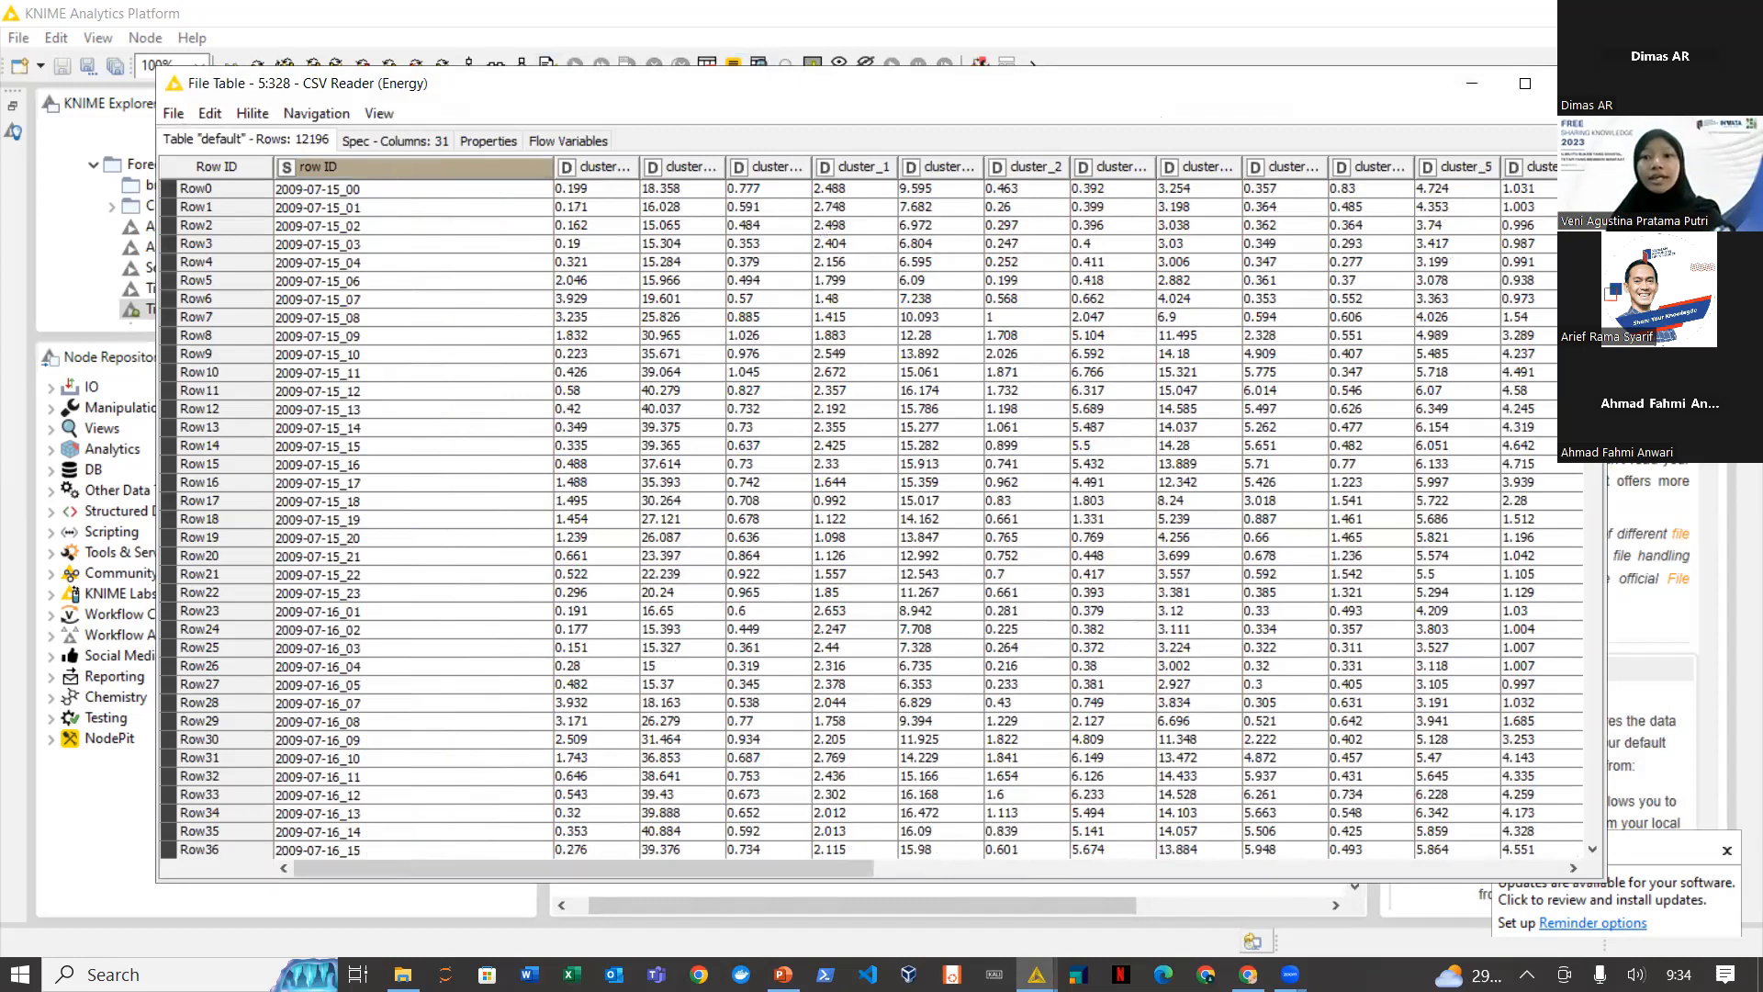
click(1561, 82)
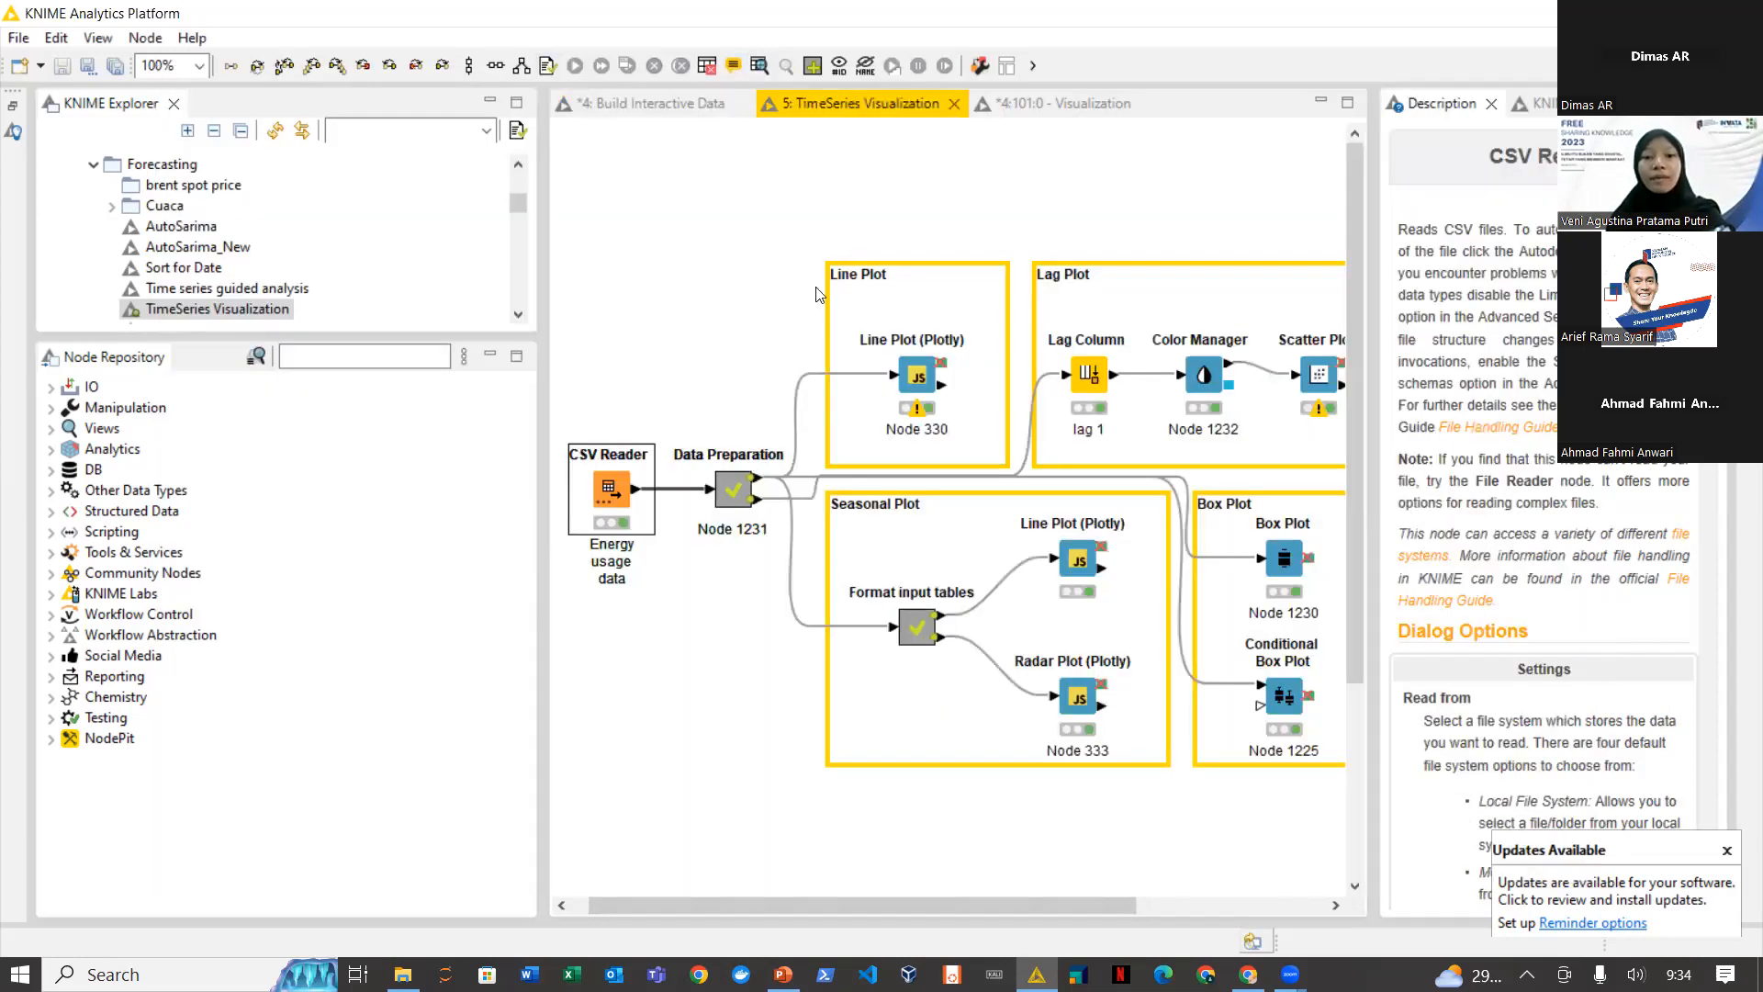
click(735, 328)
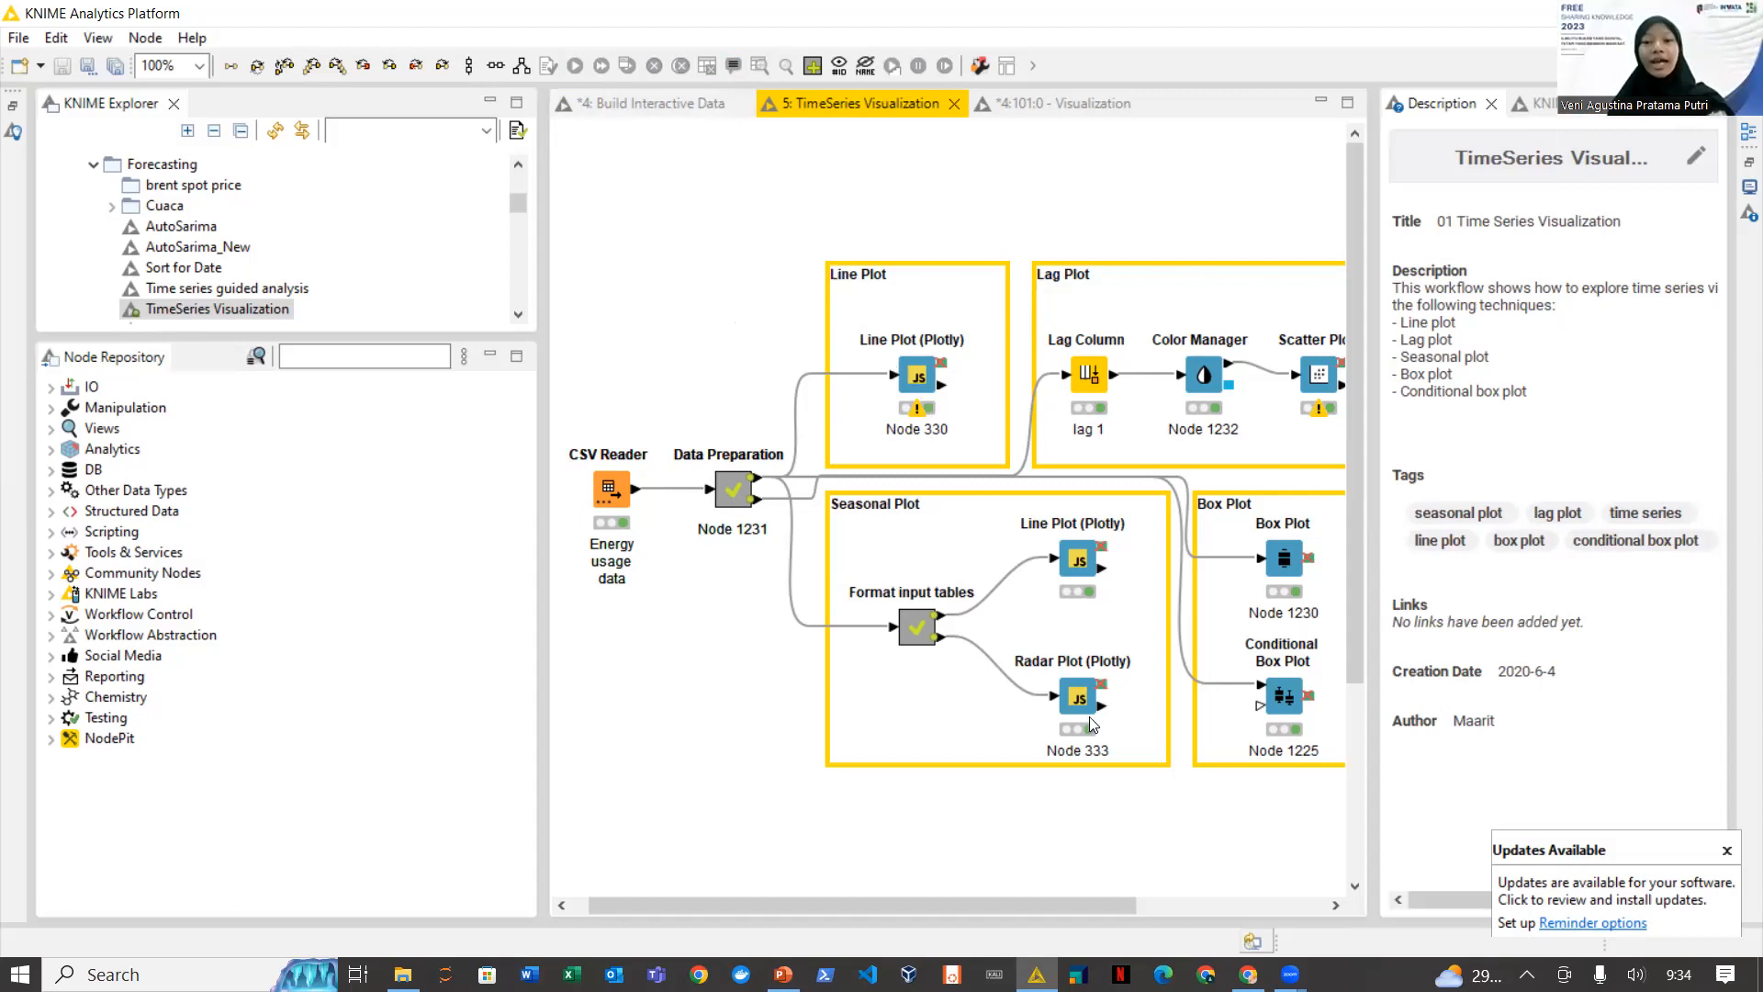
Examine the hourly values in the Radar Plot (Plotly) node's interactive view and close it, discarding the view changes
click(1329, 391)
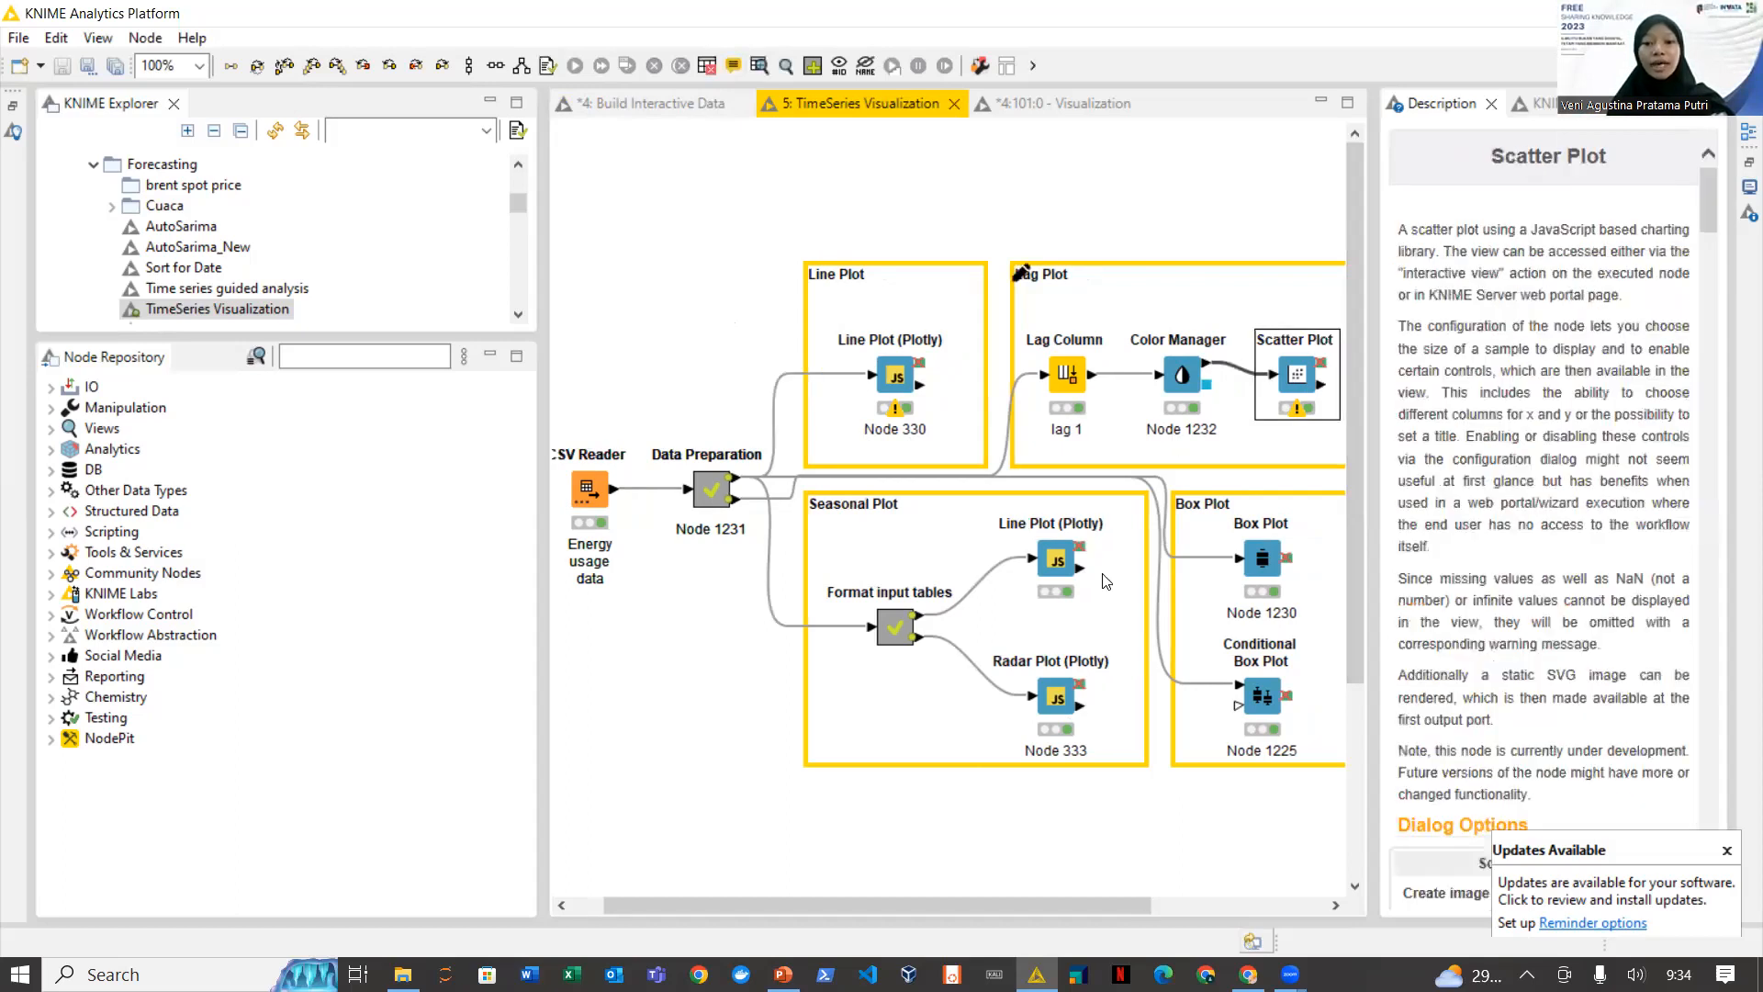
click(1073, 690)
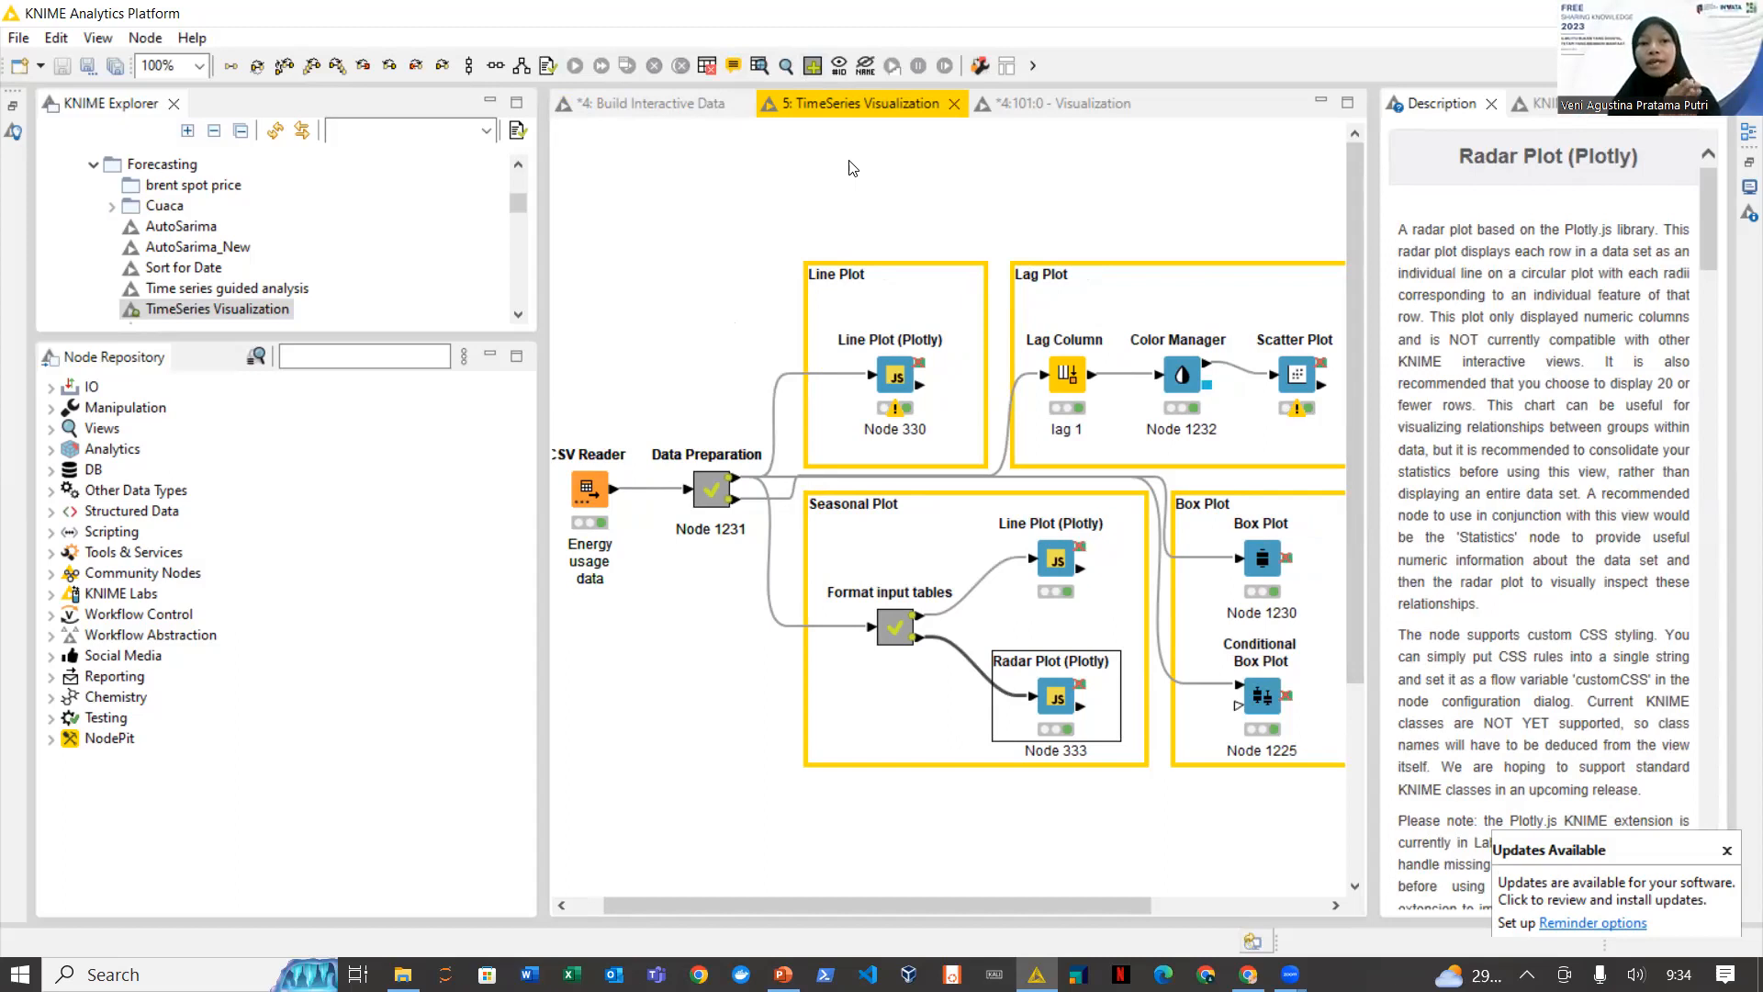
click(795, 81)
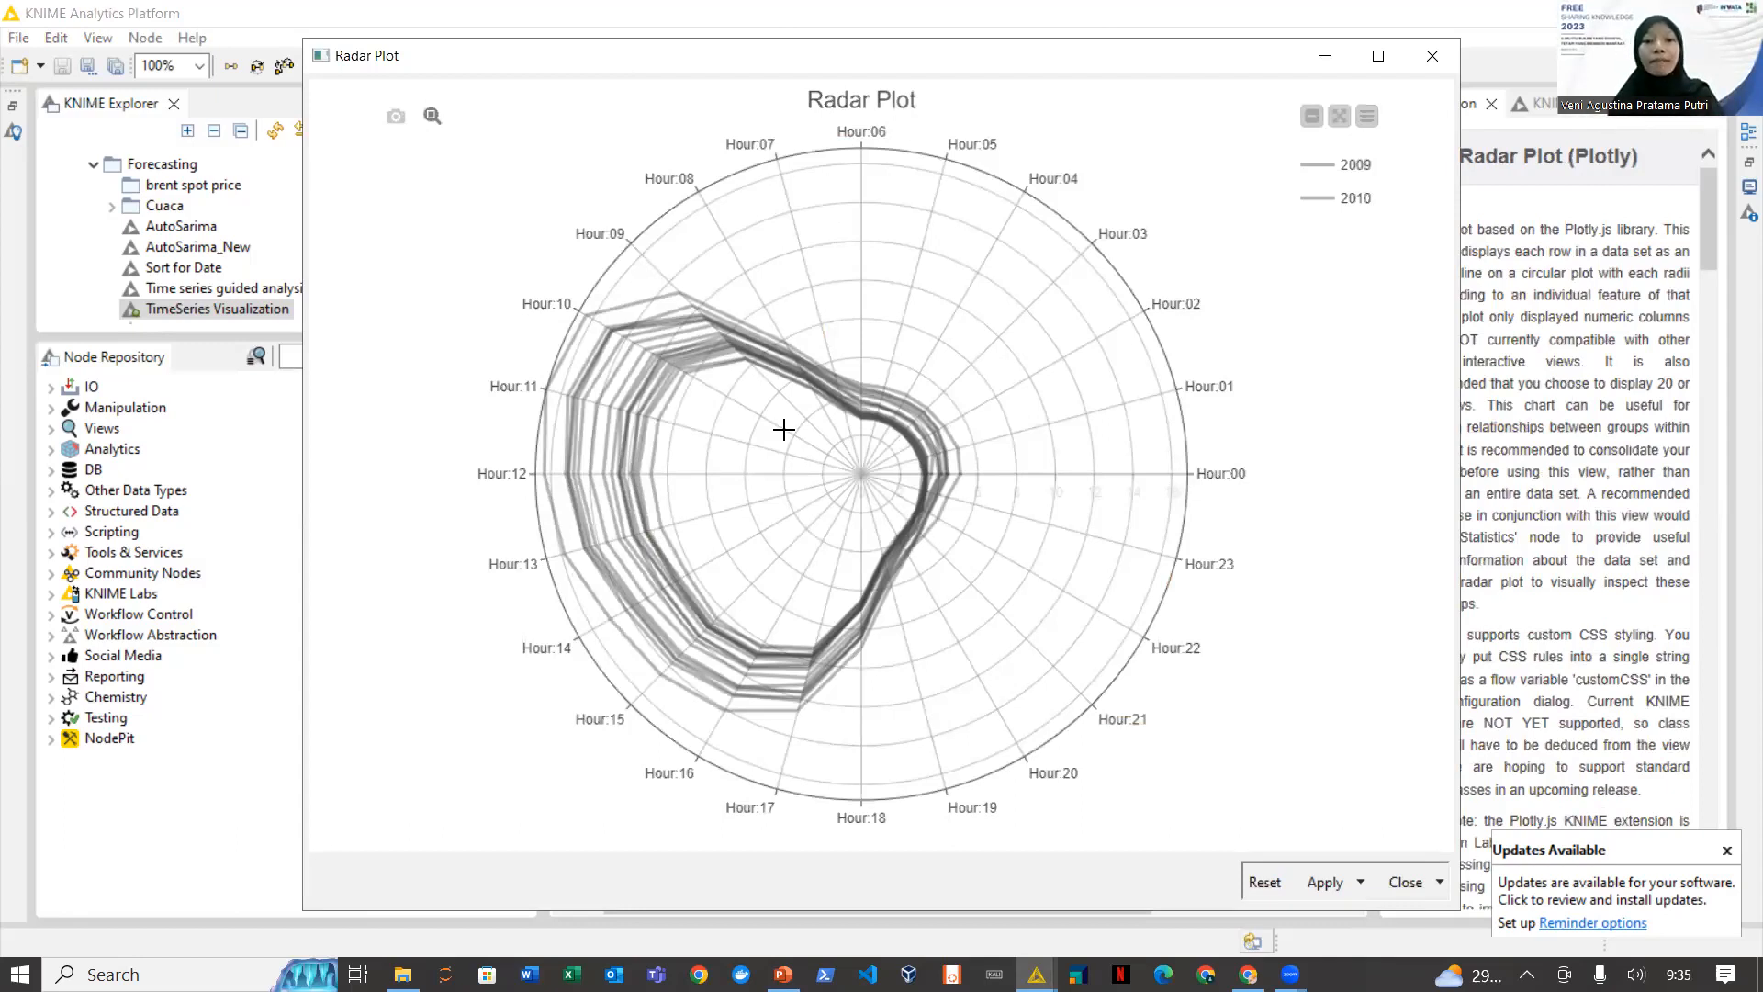
mouse_move(538, 484)
mouse_move(915, 389)
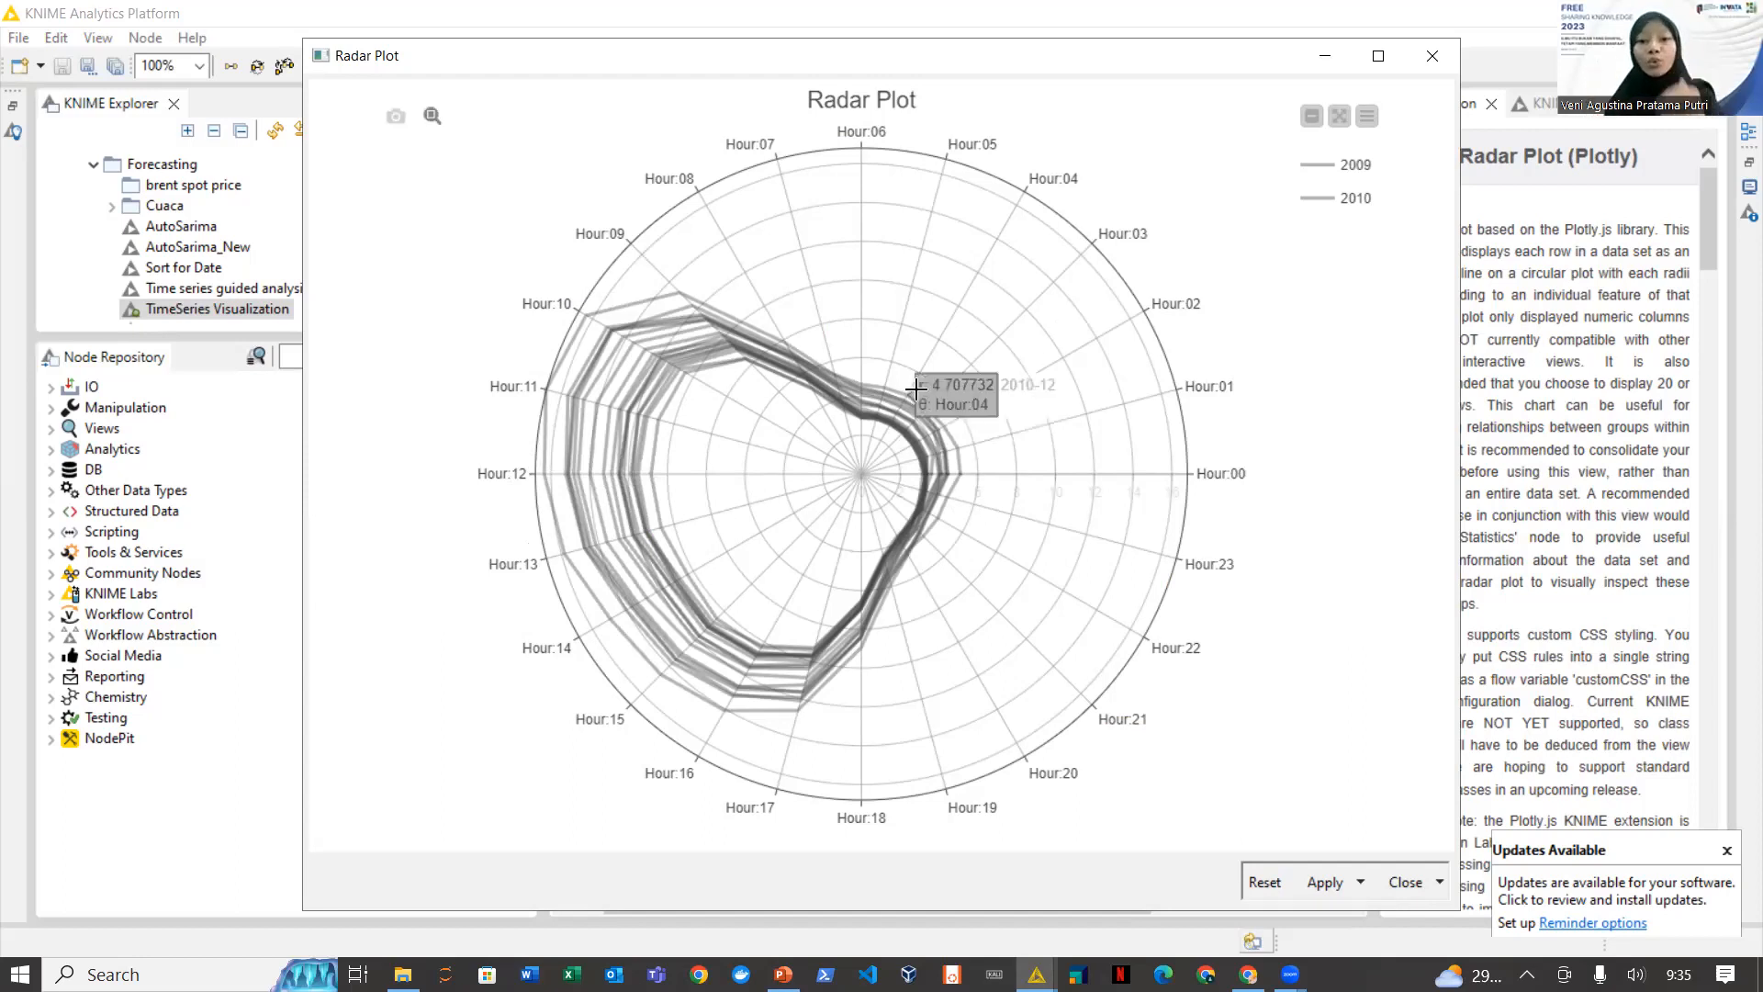
mouse_move(939, 505)
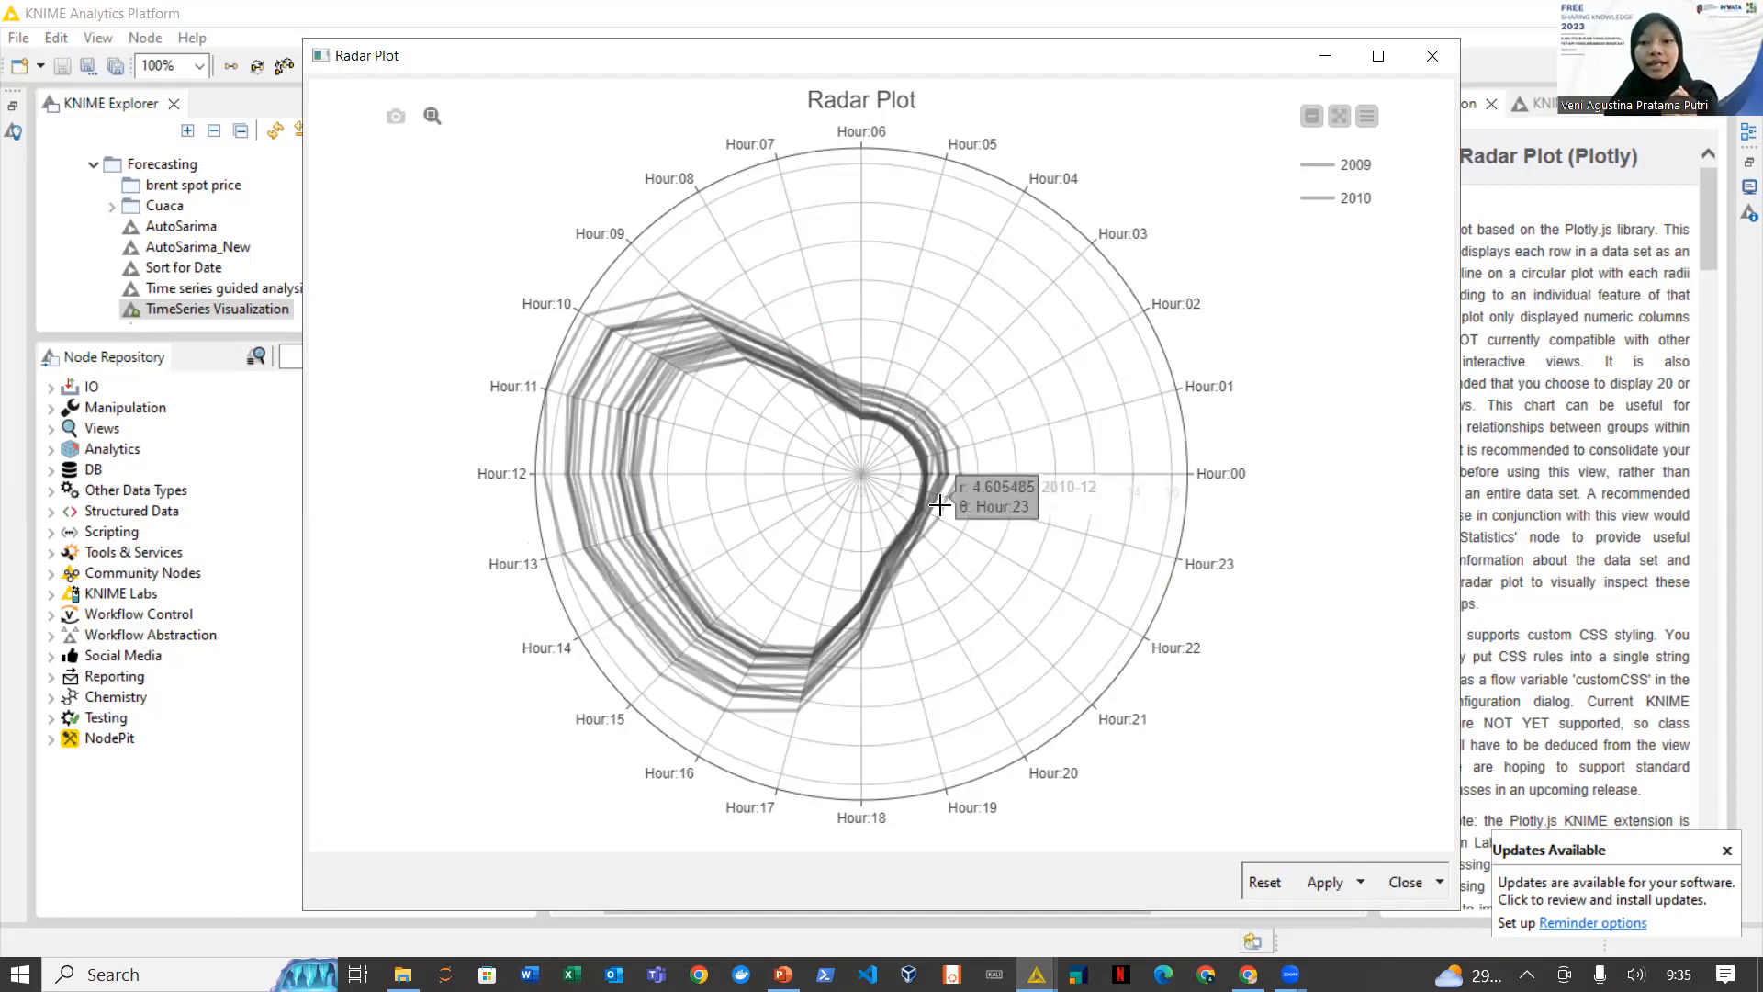
mouse_move(861, 396)
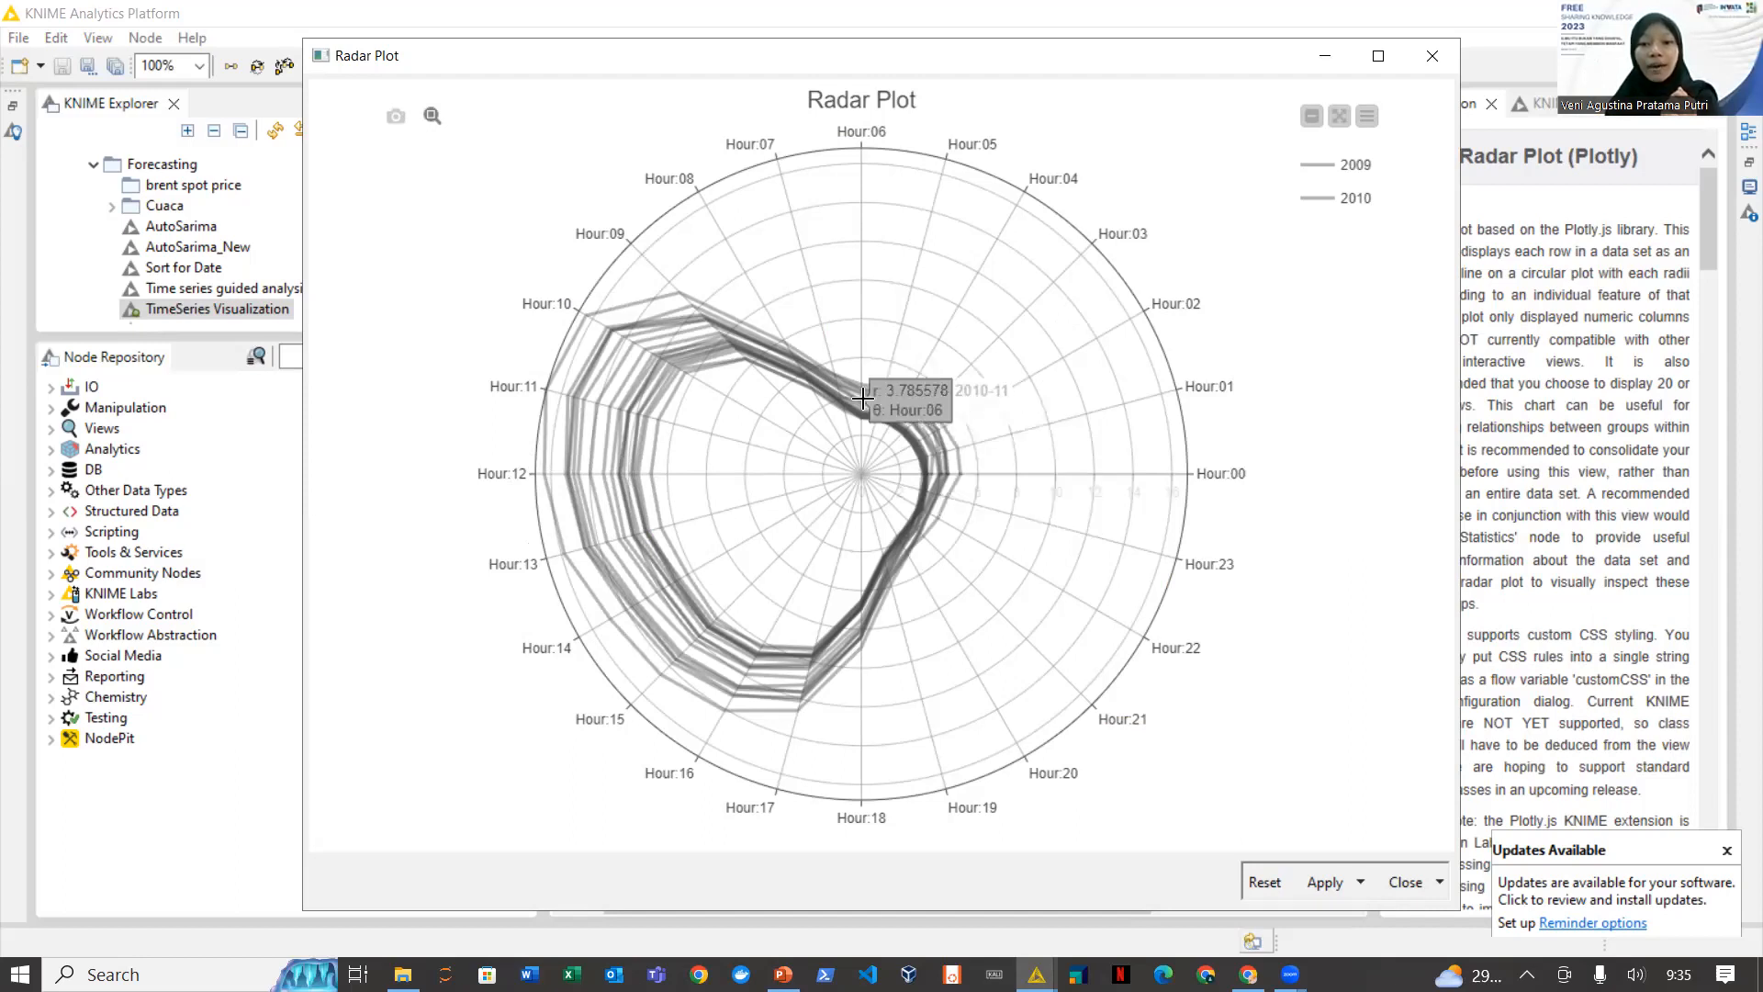
mouse_move(904, 554)
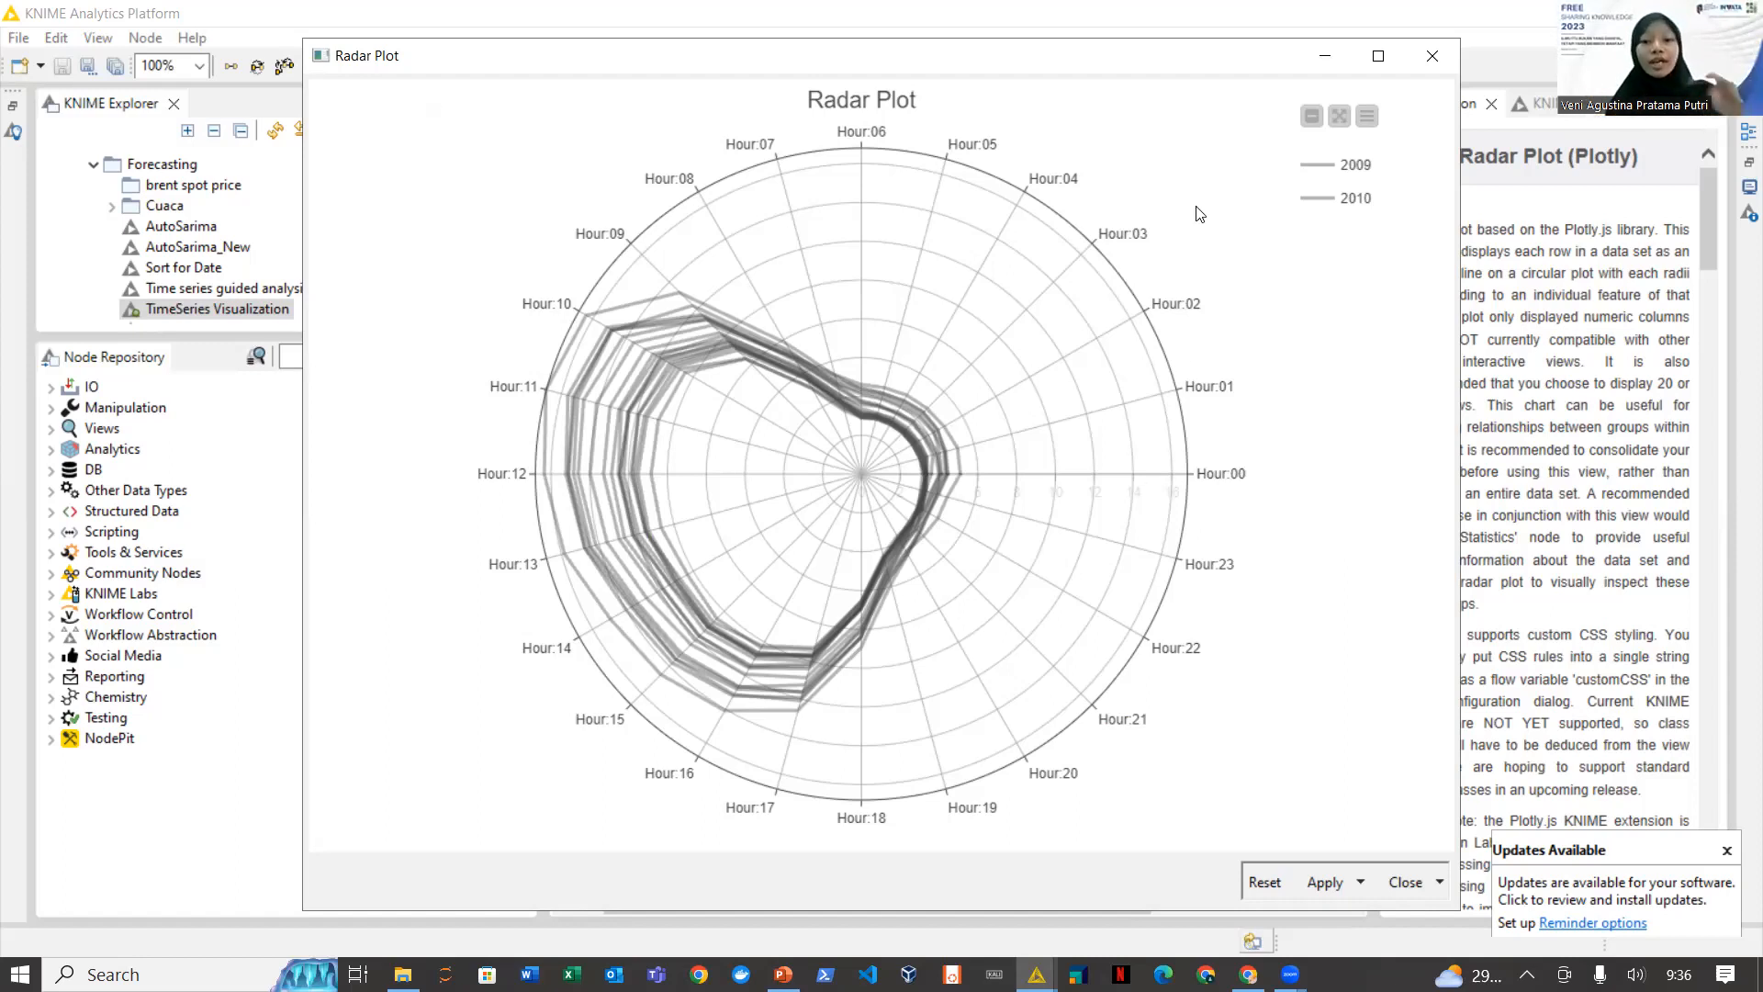
click(1428, 51)
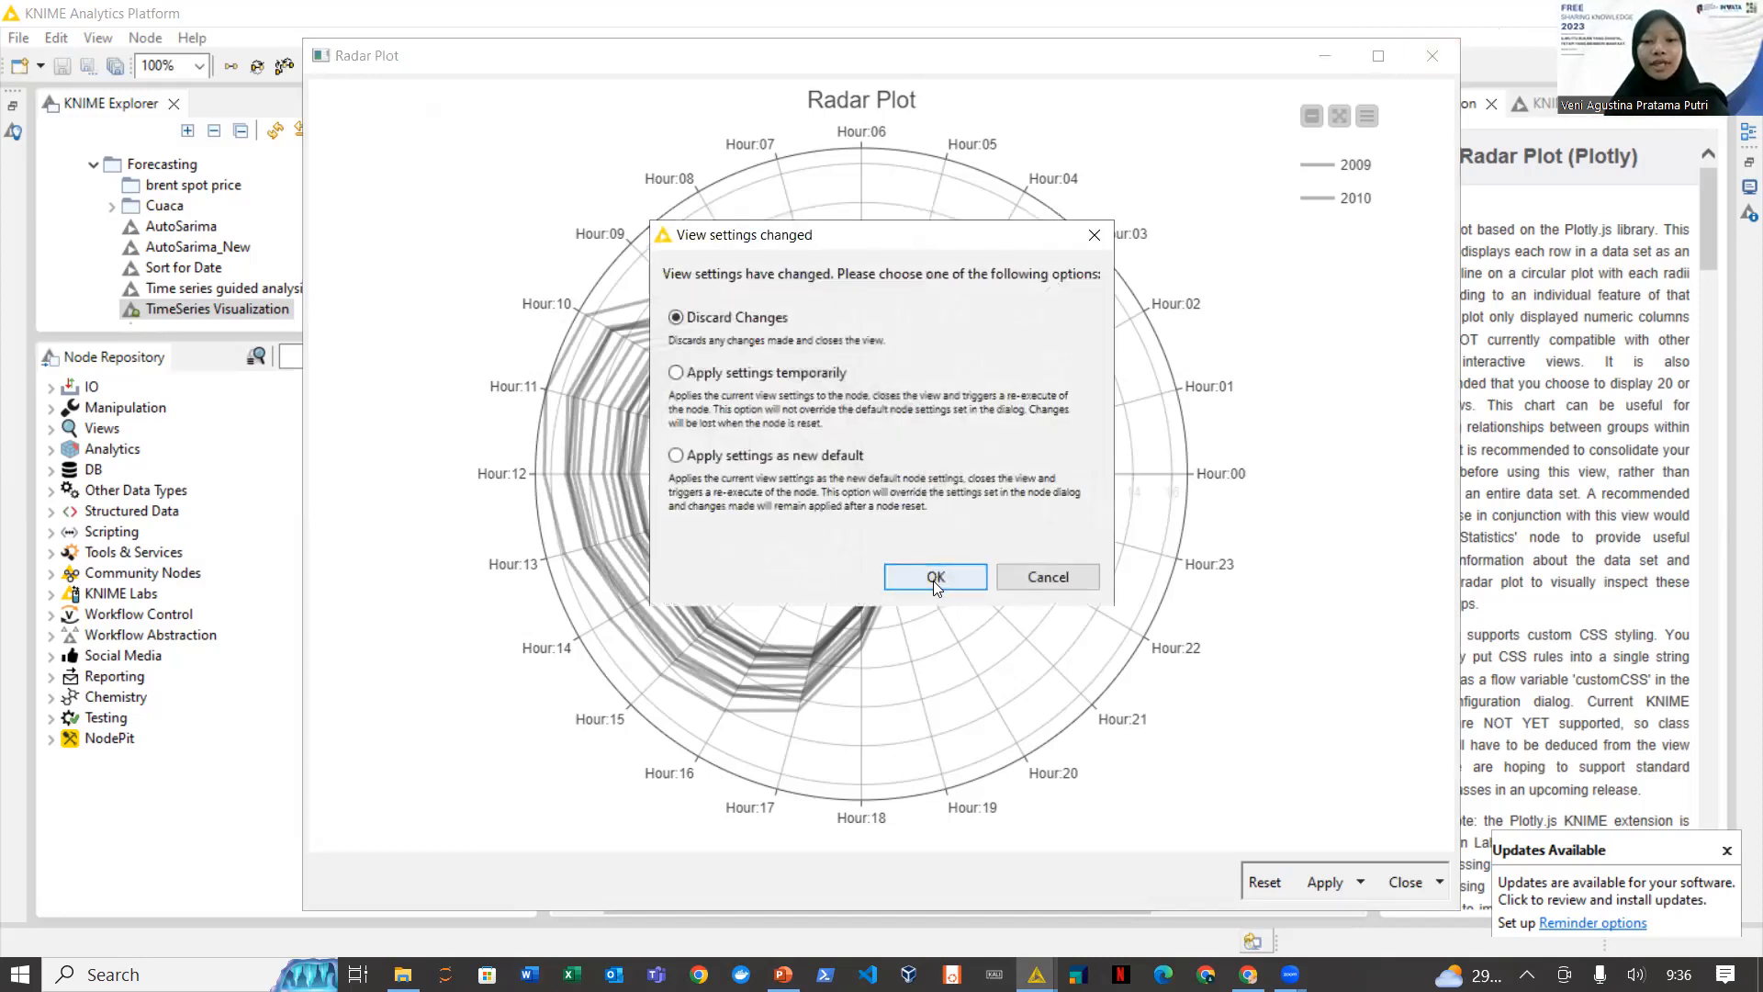
click(934, 579)
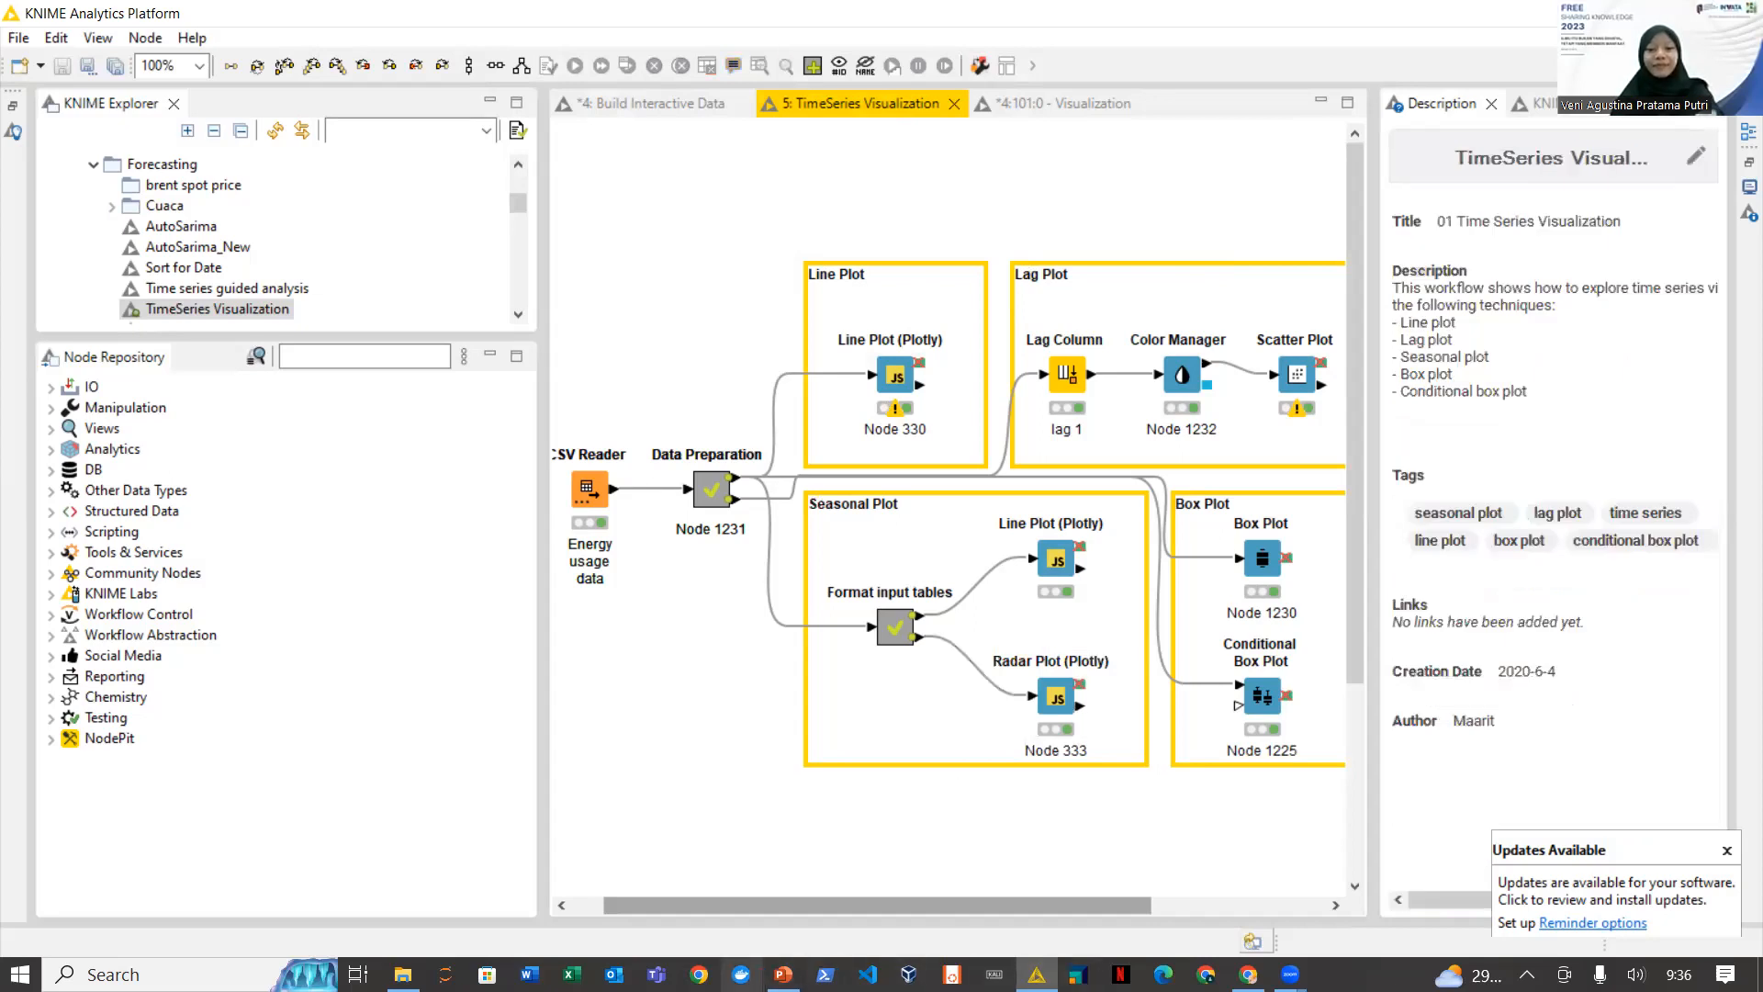
Switch to the PowerPoint presentation
click(783, 974)
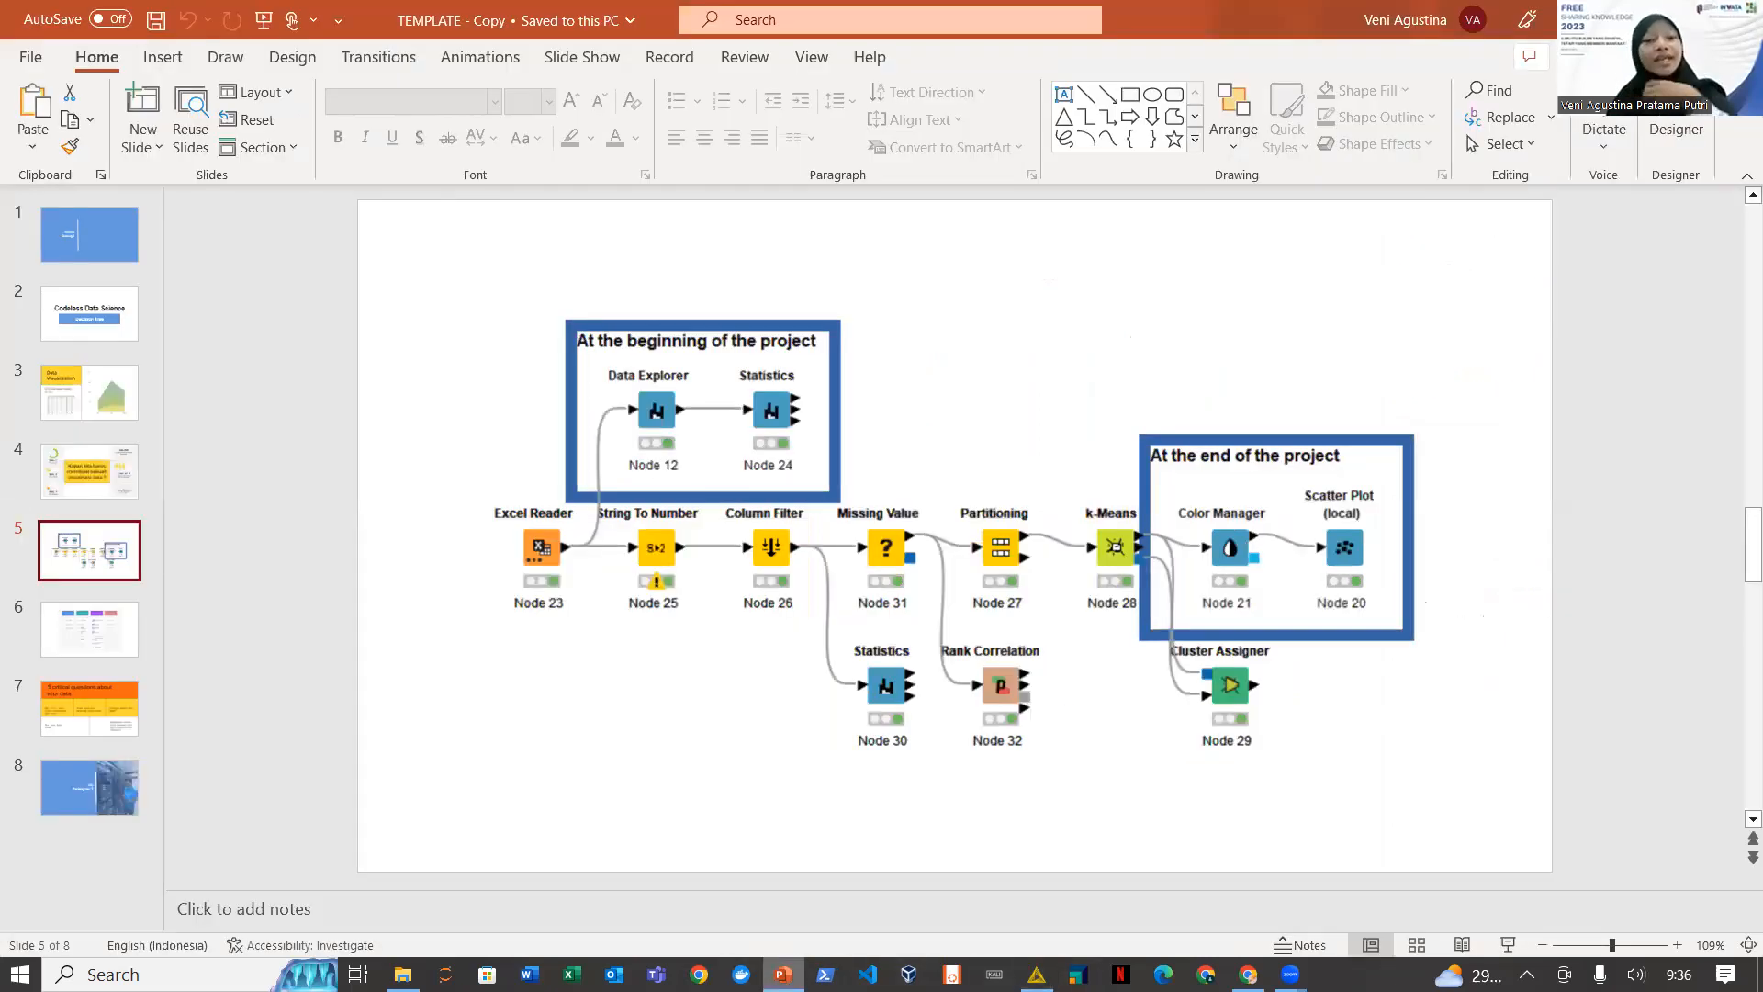
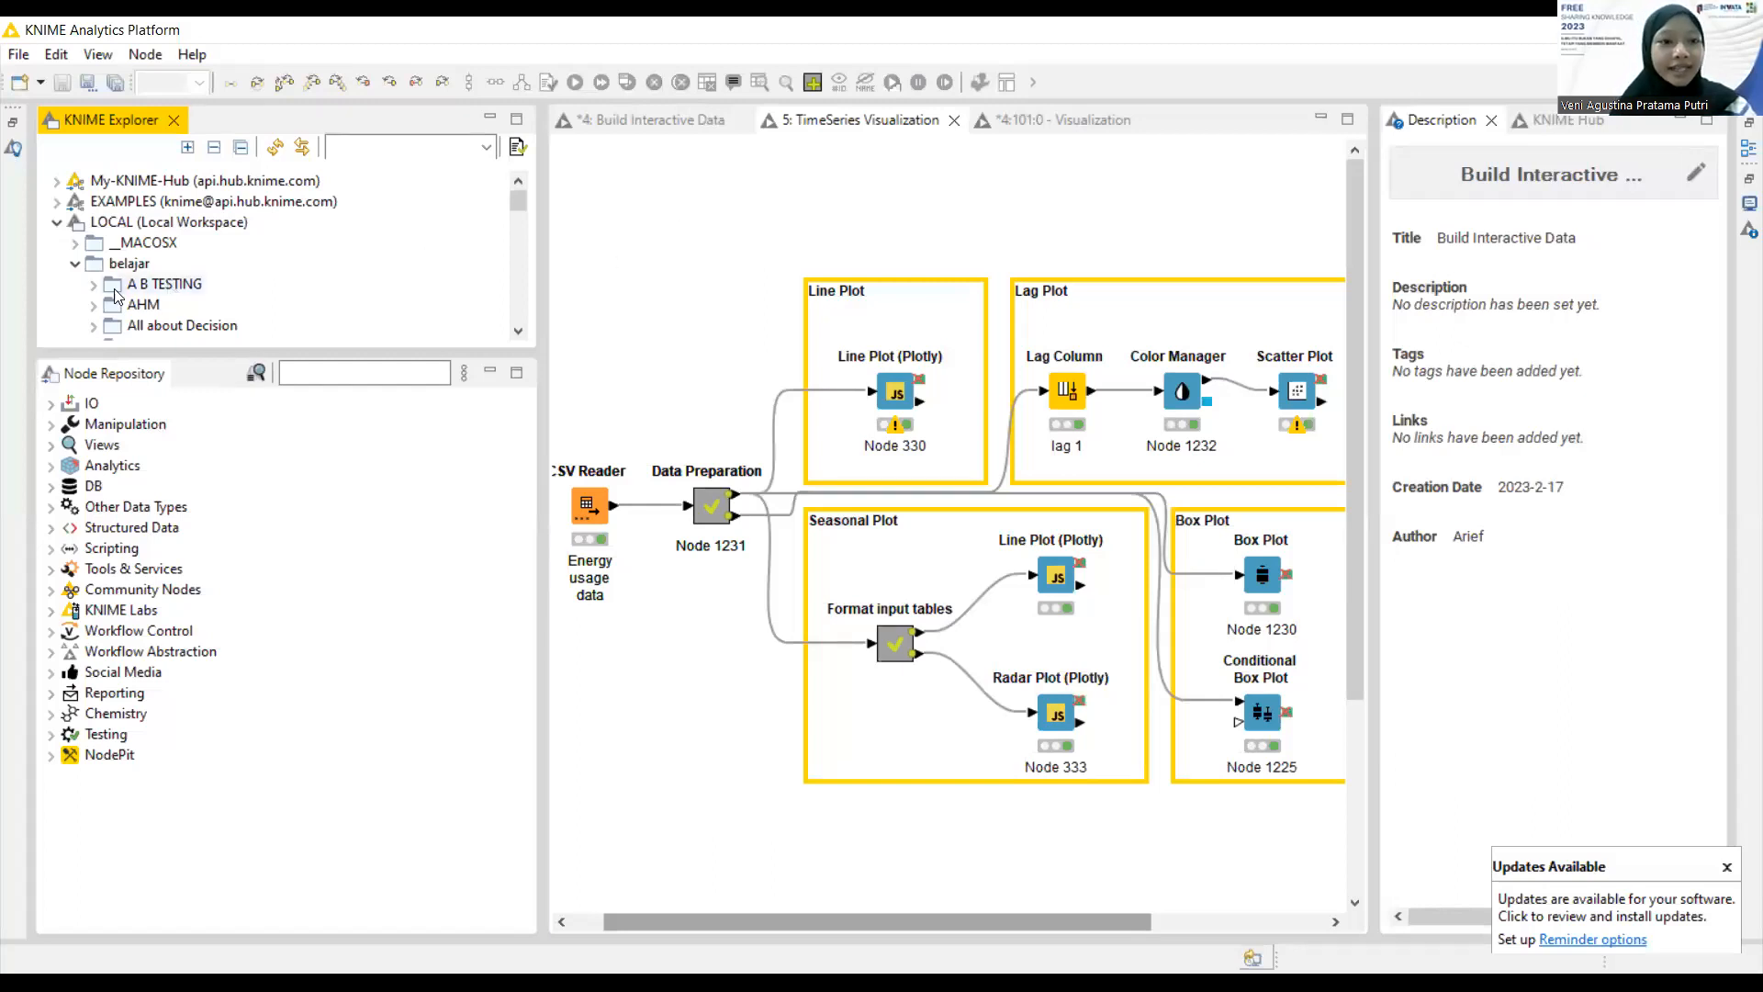
Collapse the belajar folder and the whole LOCAL workspace in the KNIME Explorer
click(58, 223)
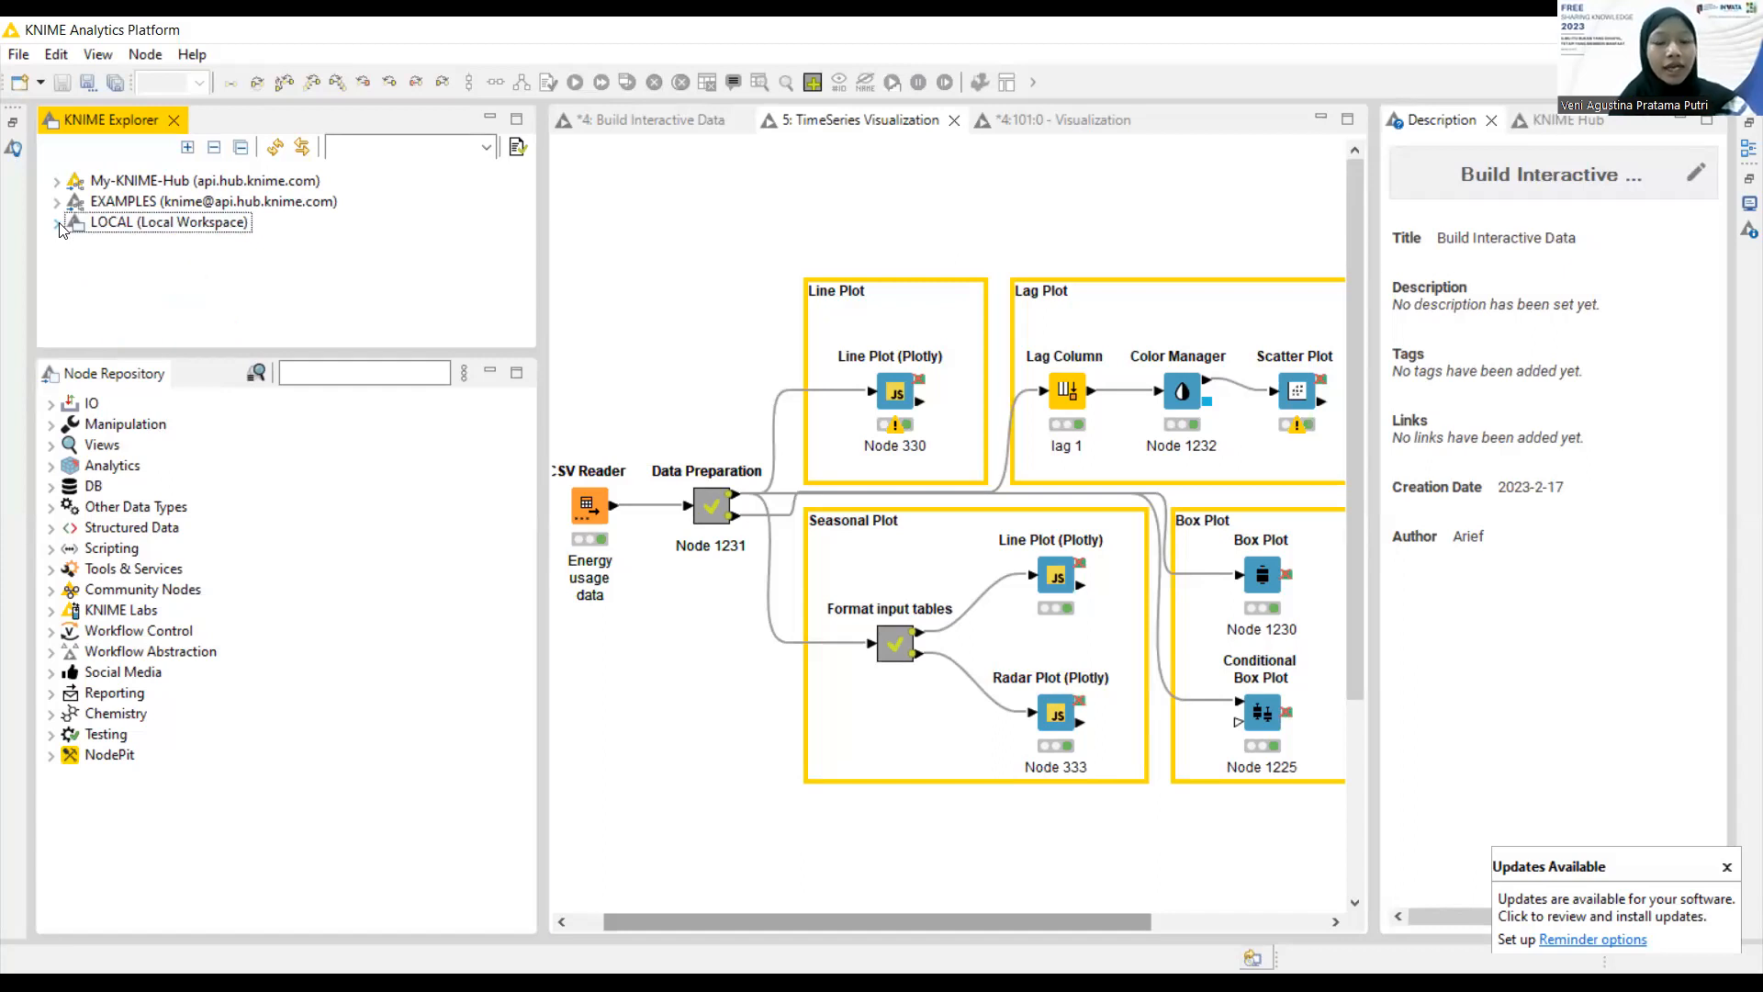
click(58, 223)
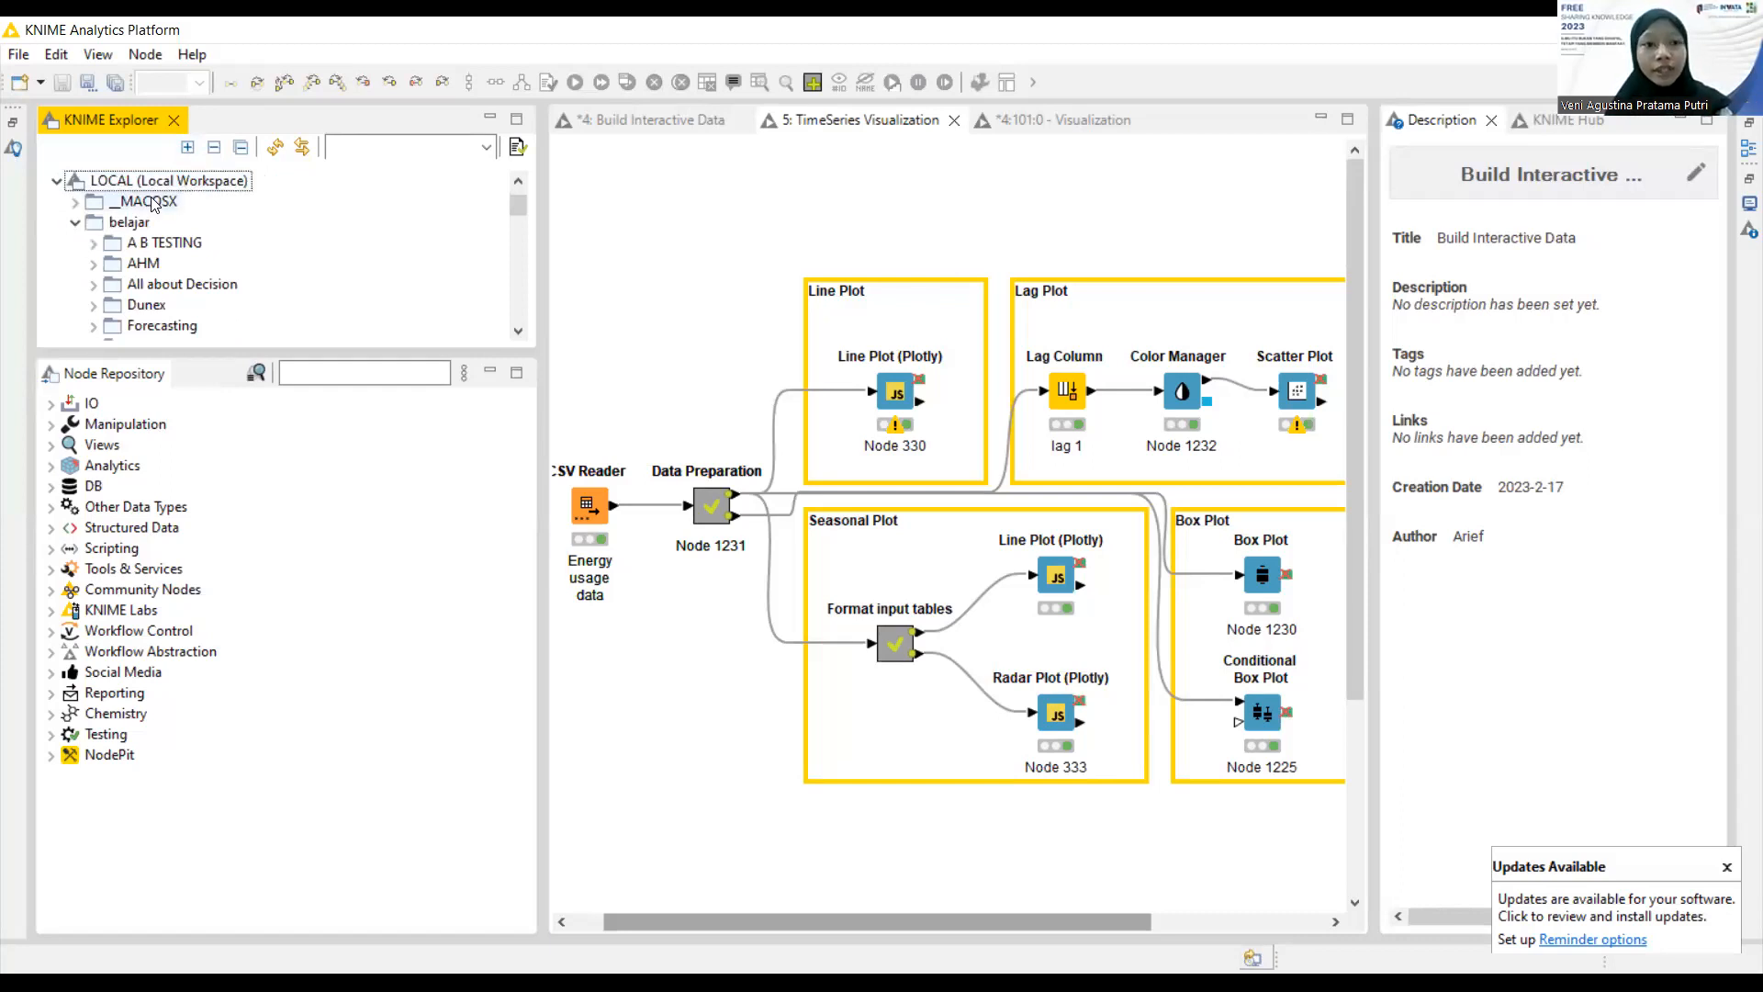
click(75, 225)
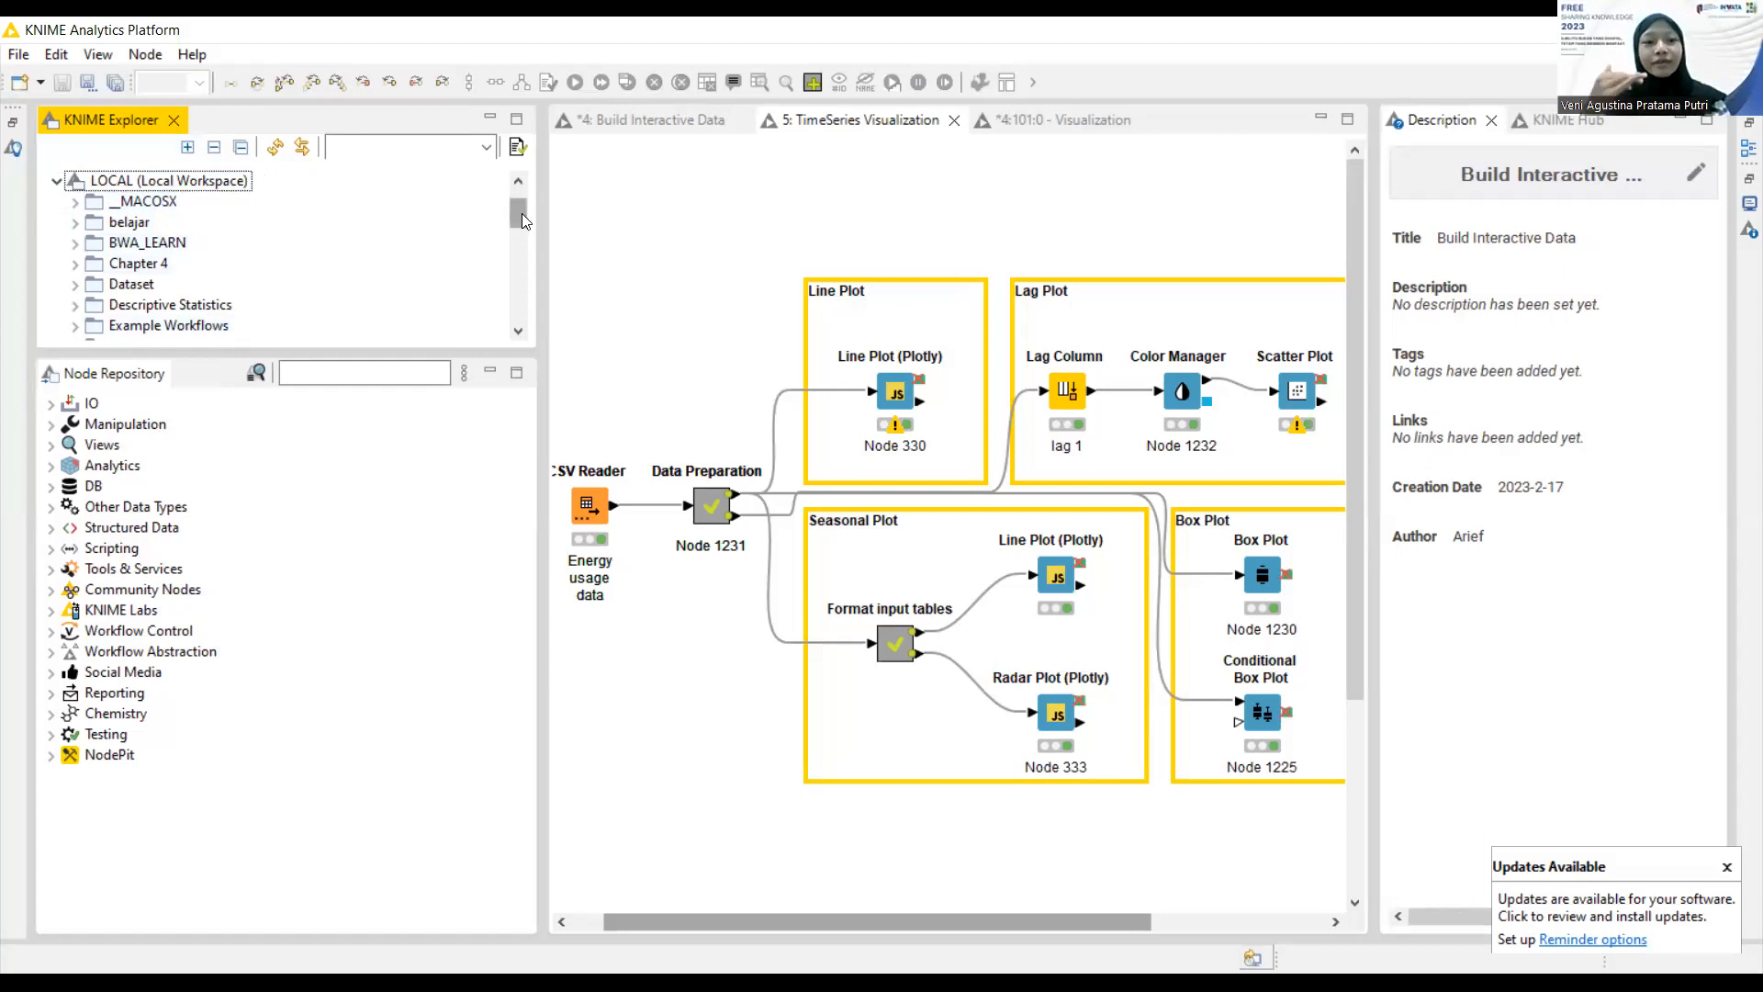
mouse_move(522, 213)
mouse_down()
mouse_move(521, 296)
mouse_move(542, 193)
mouse_up()
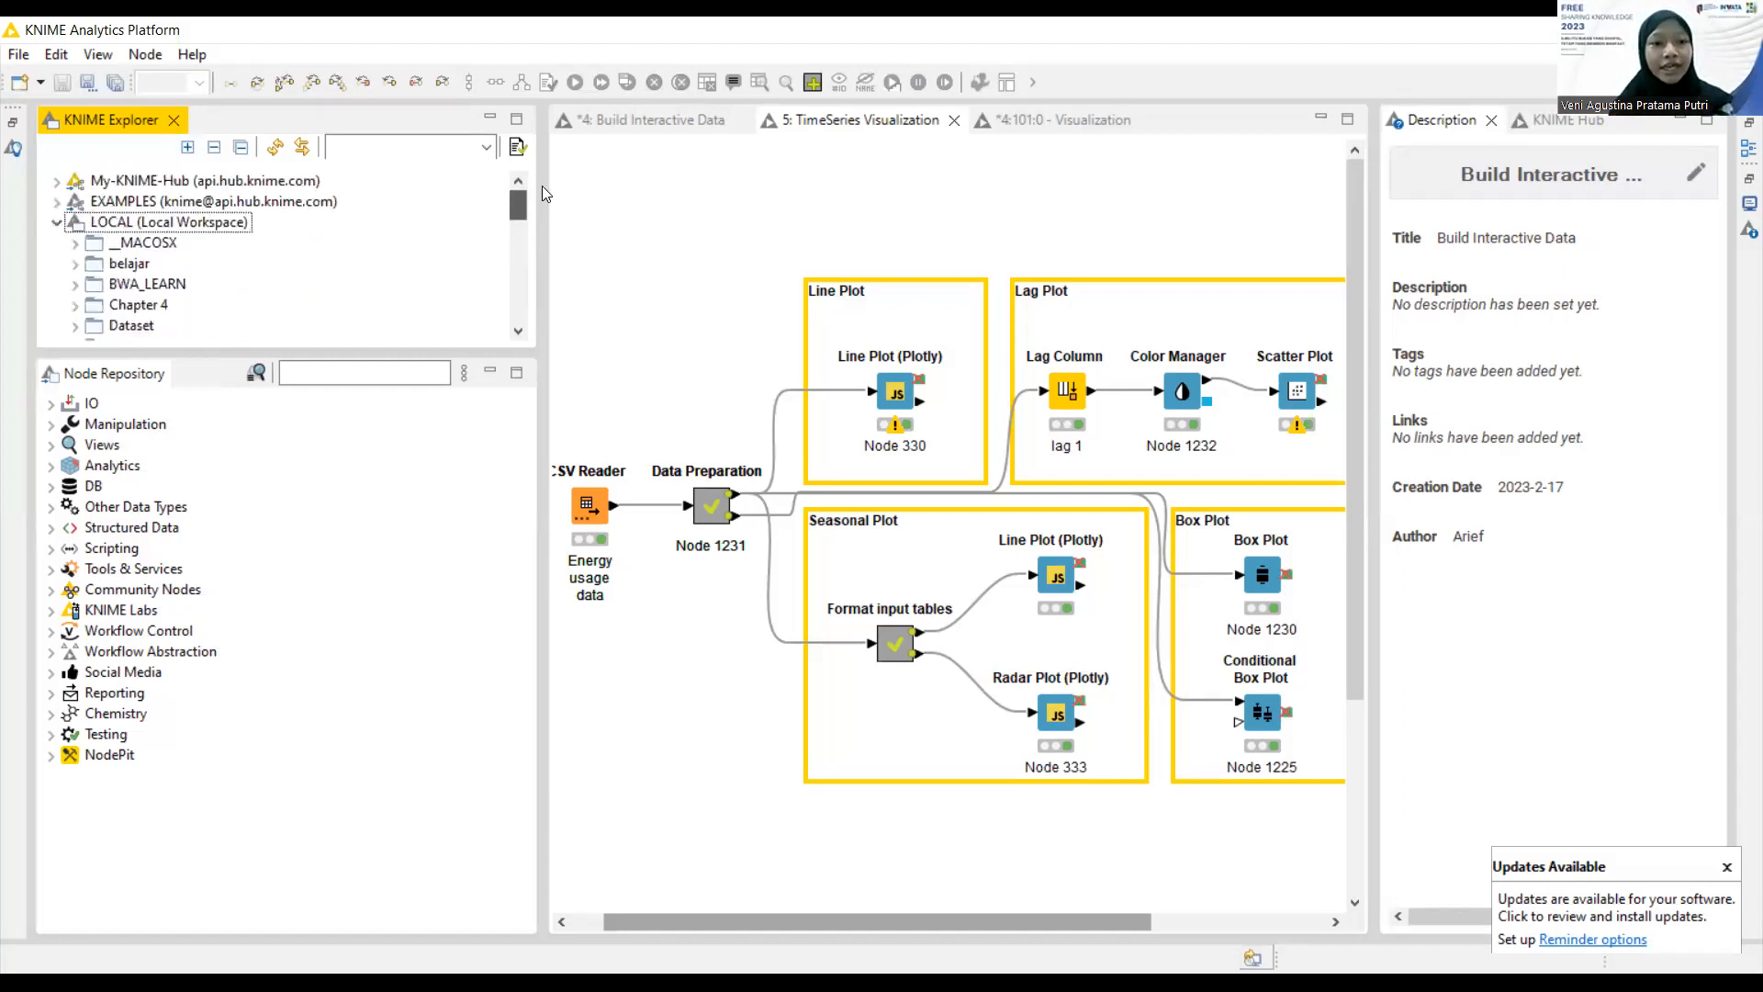
double_click(219, 226)
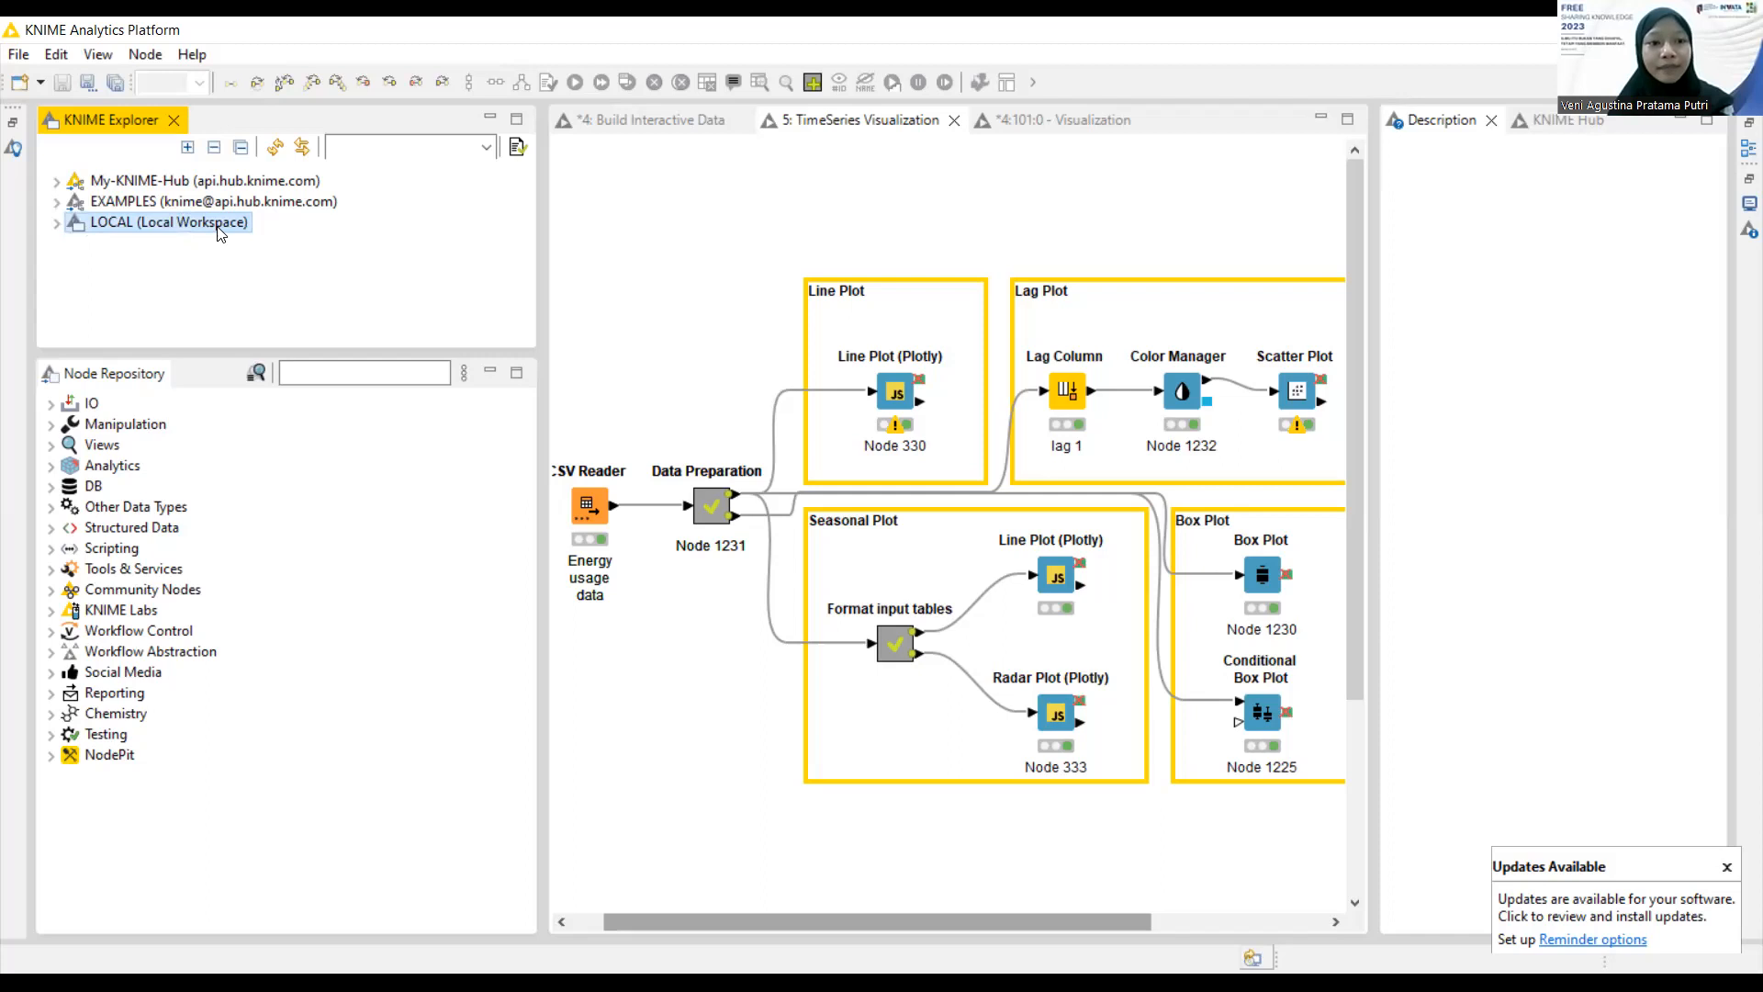
right_click(218, 230)
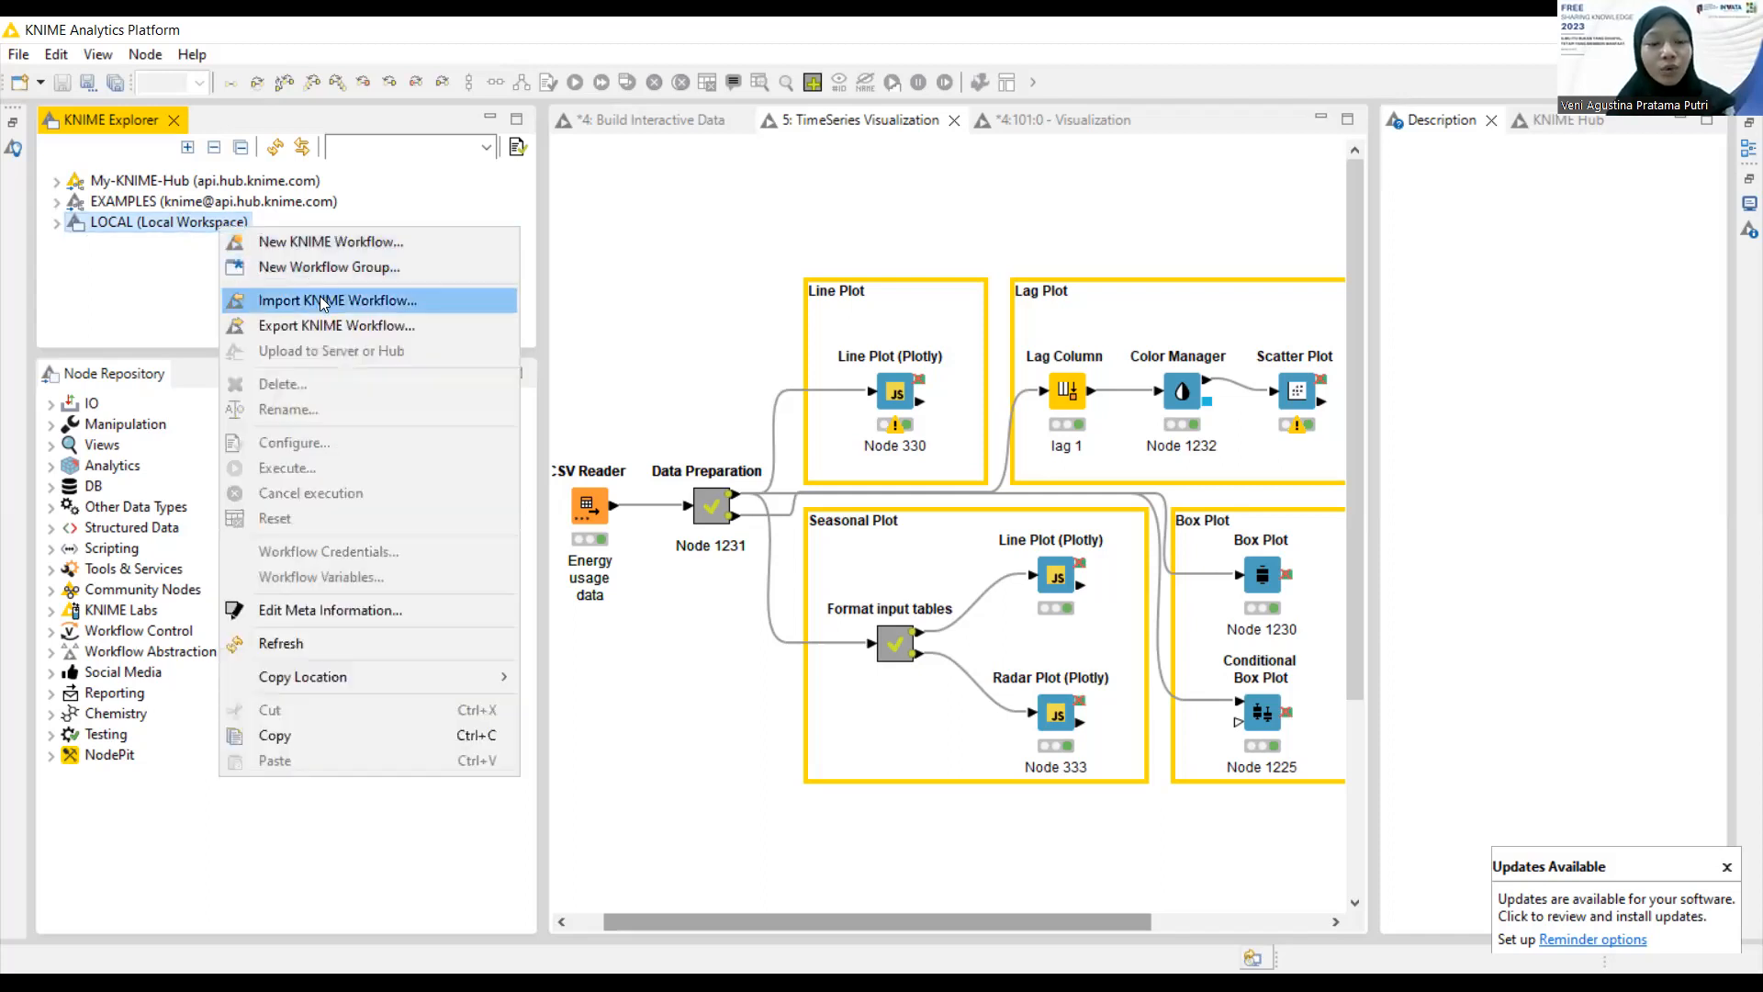
click(375, 301)
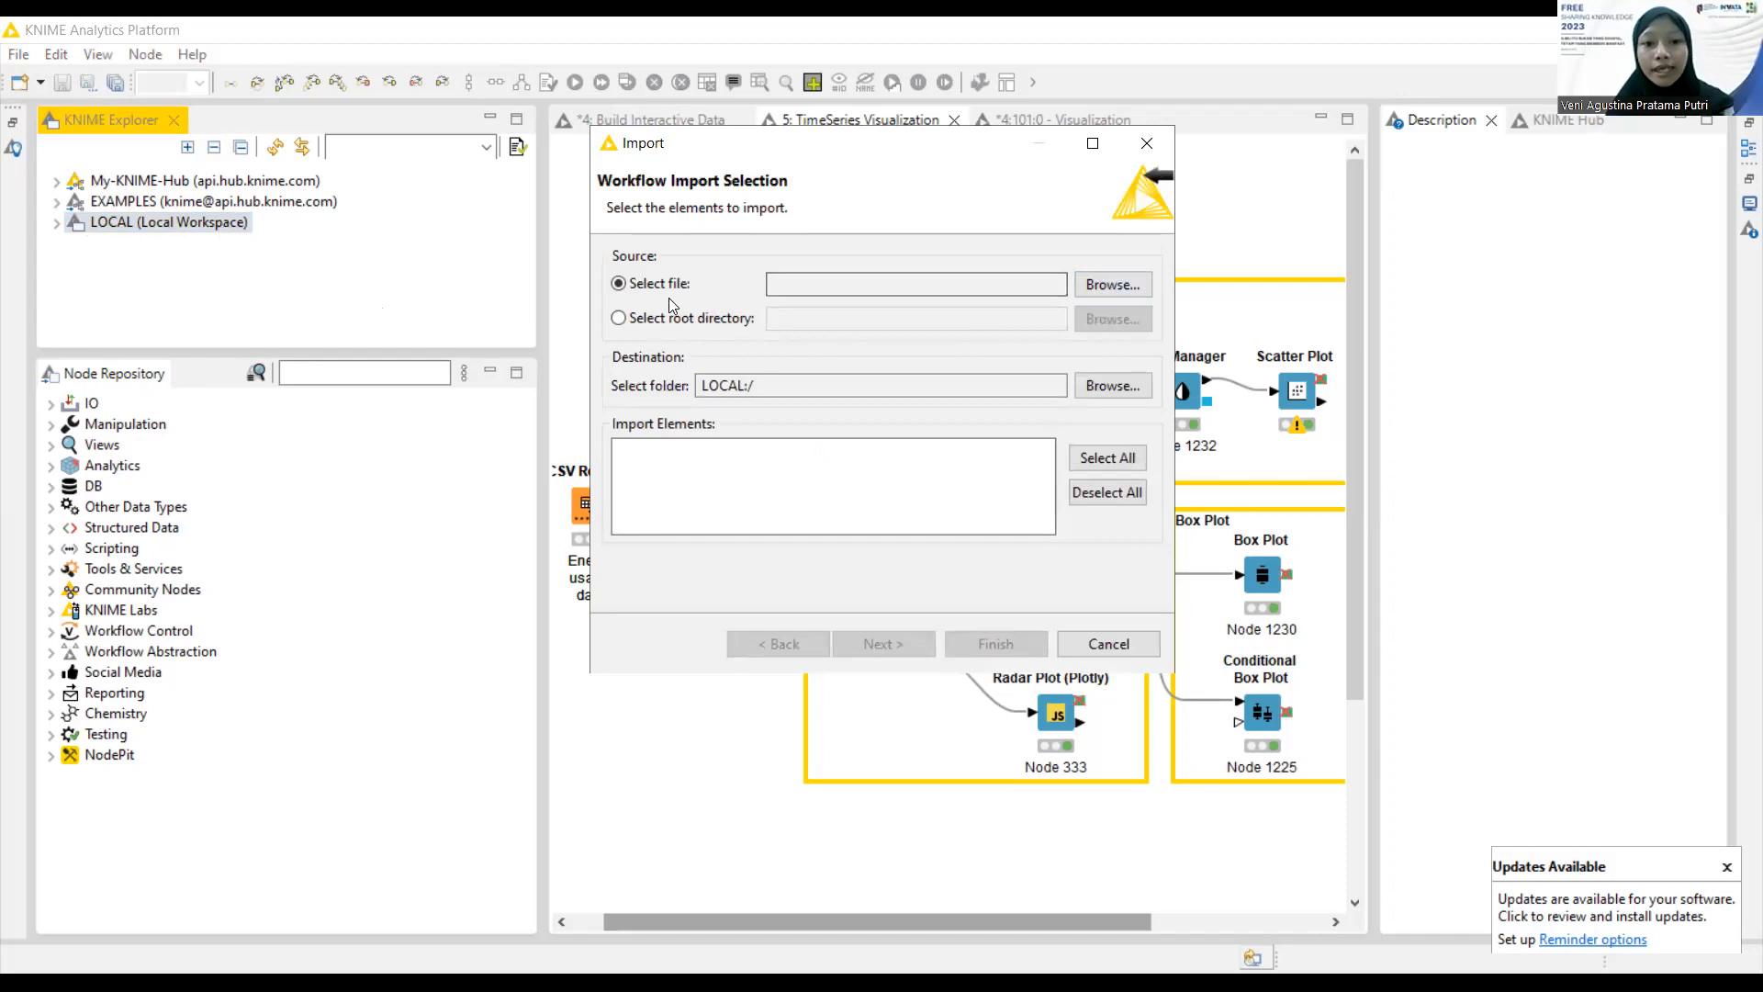
click(1111, 292)
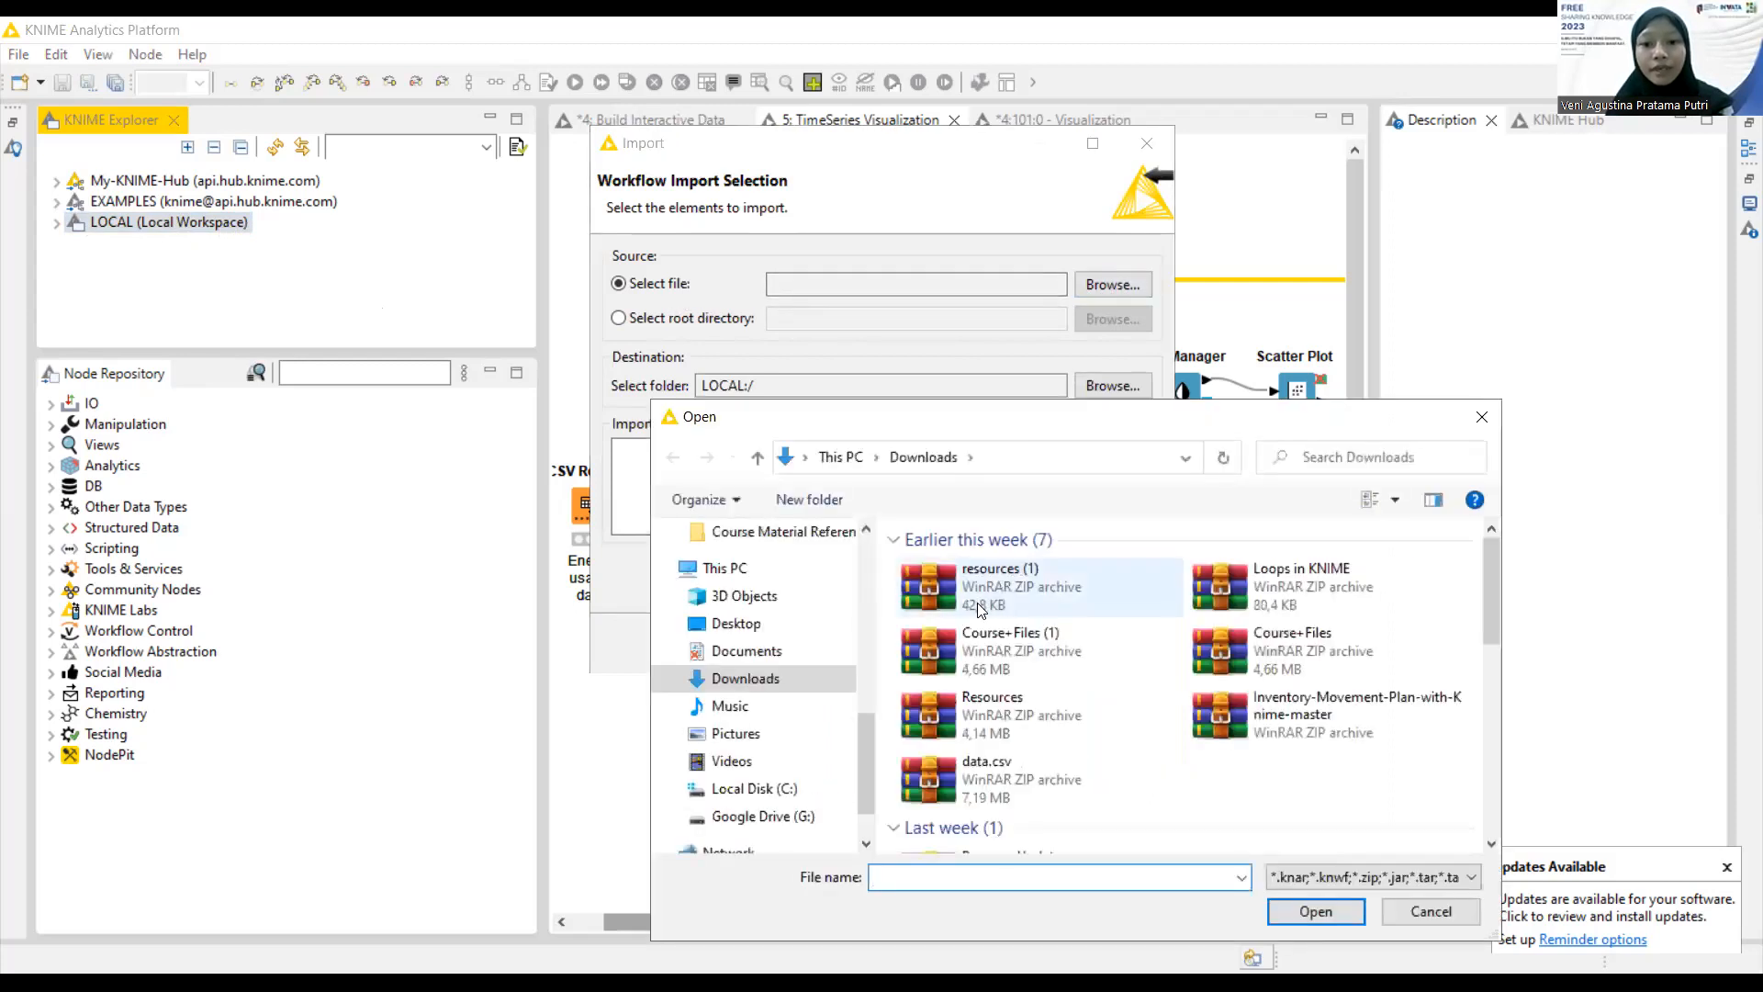
click(1049, 586)
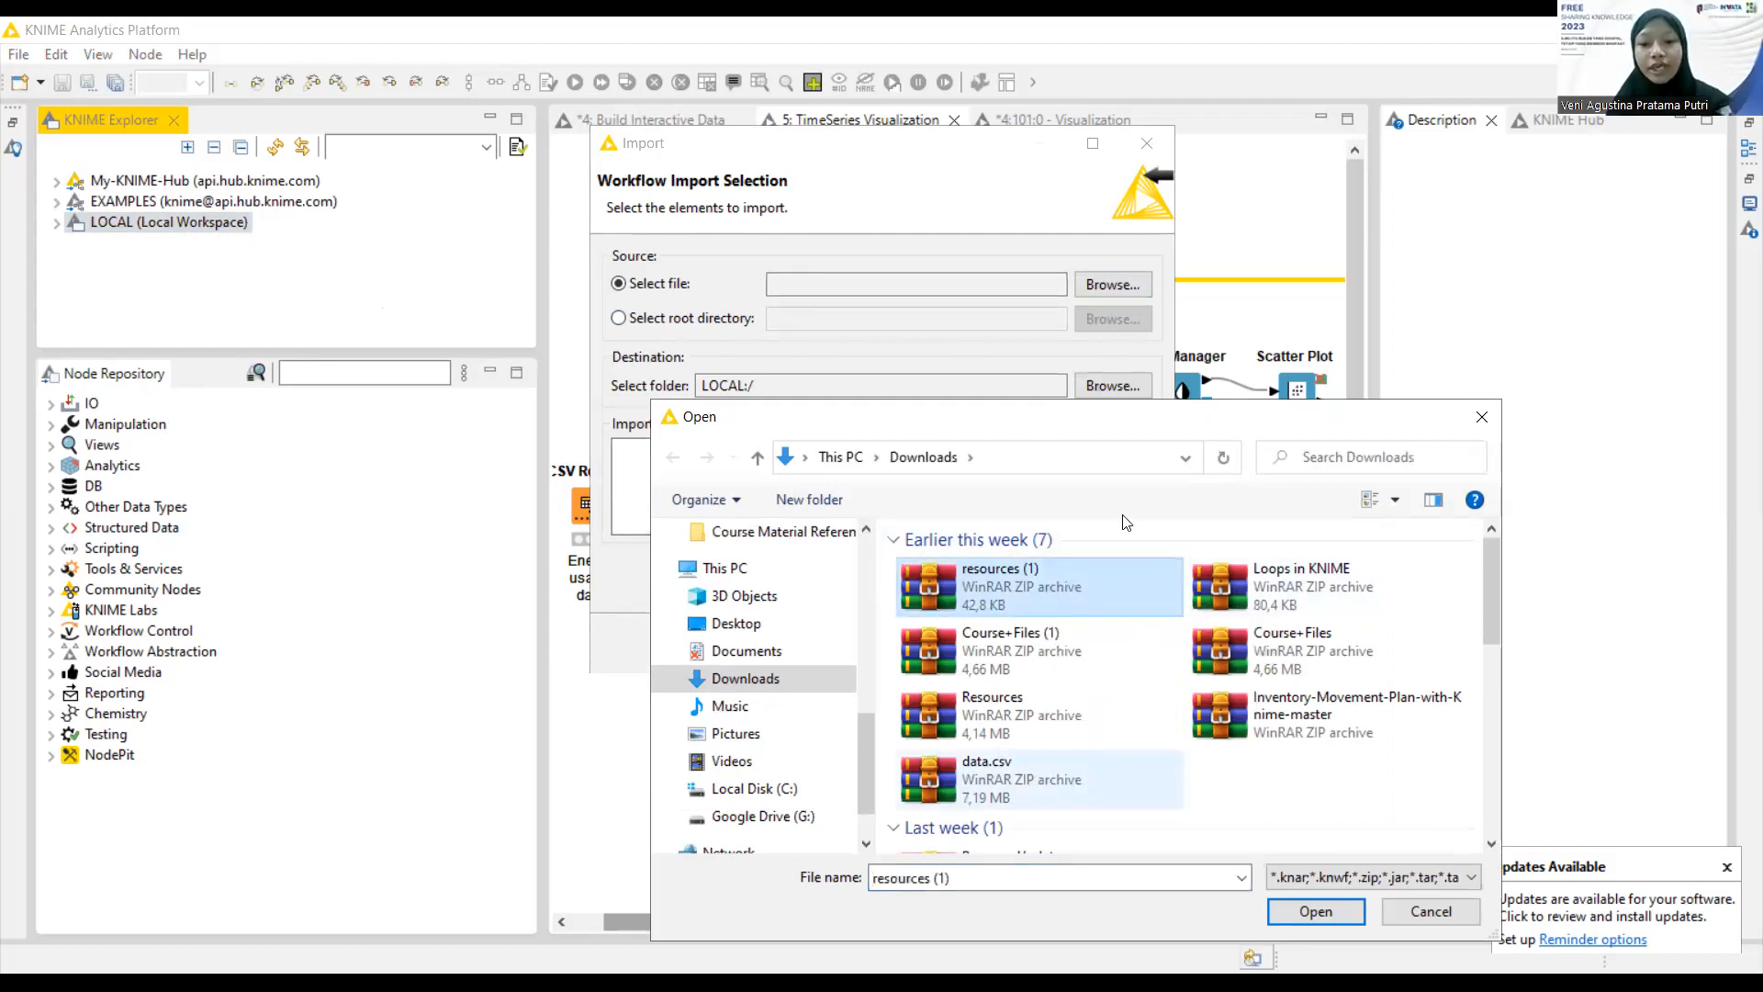
drag(1169, 428, 1139, 317)
click(1254, 475)
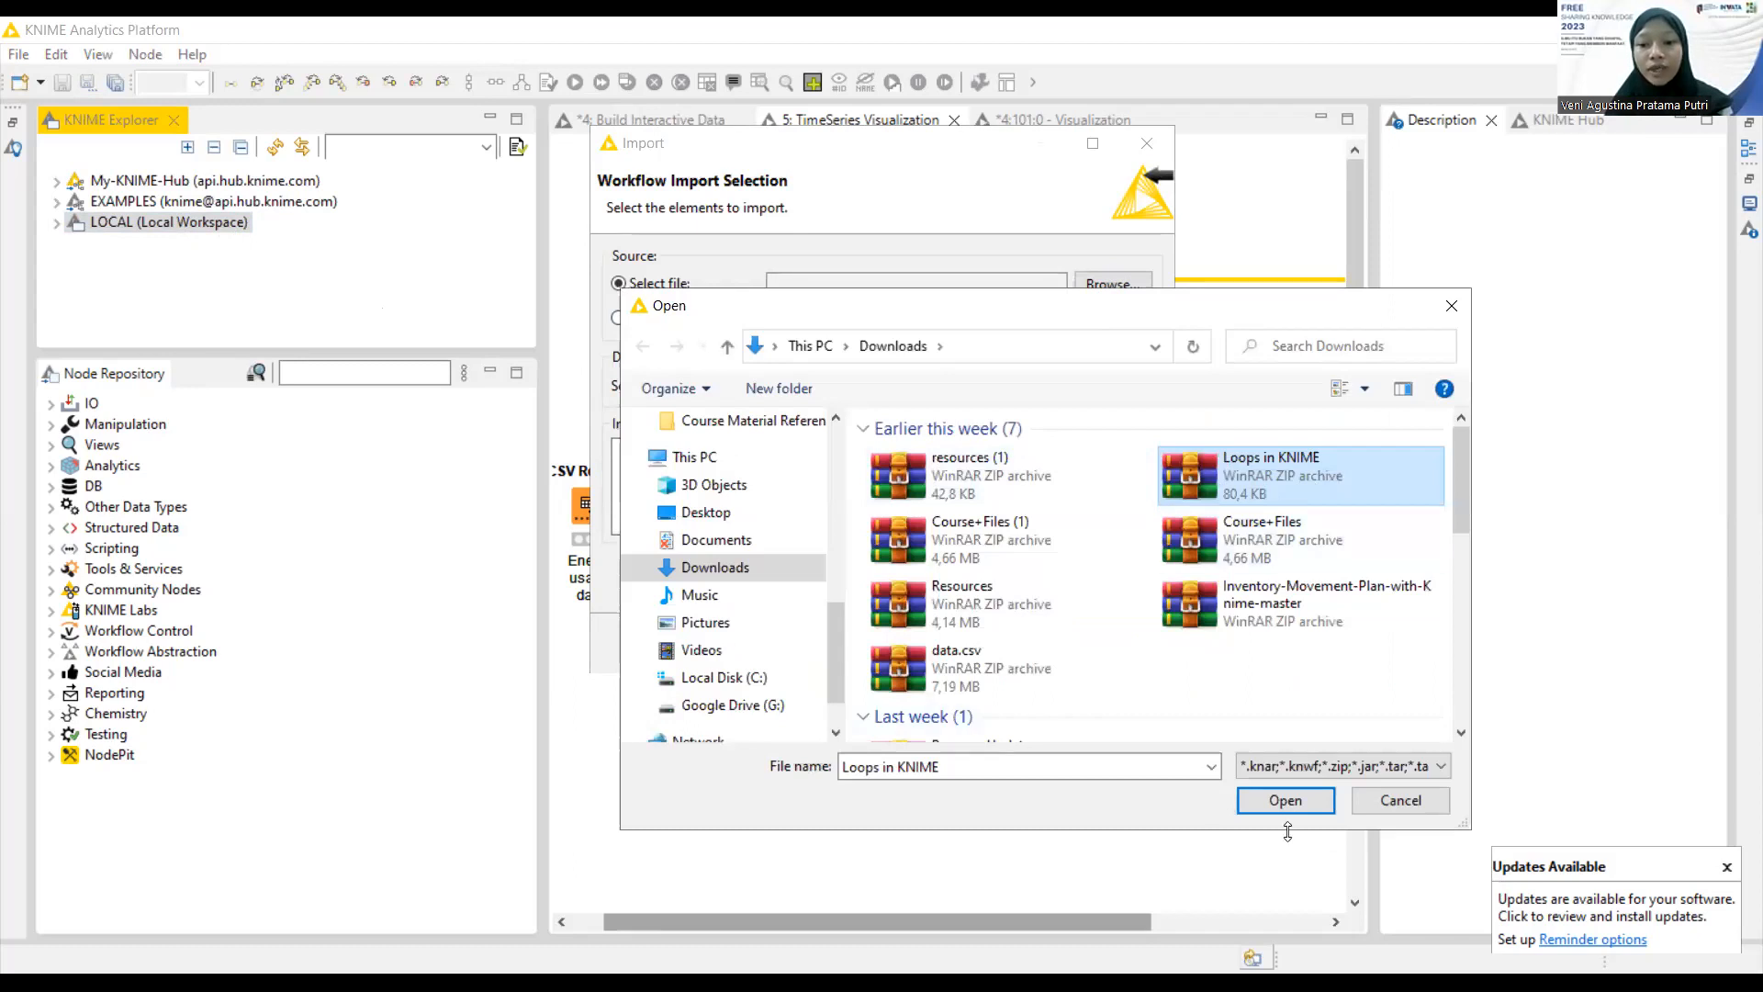
click(1451, 306)
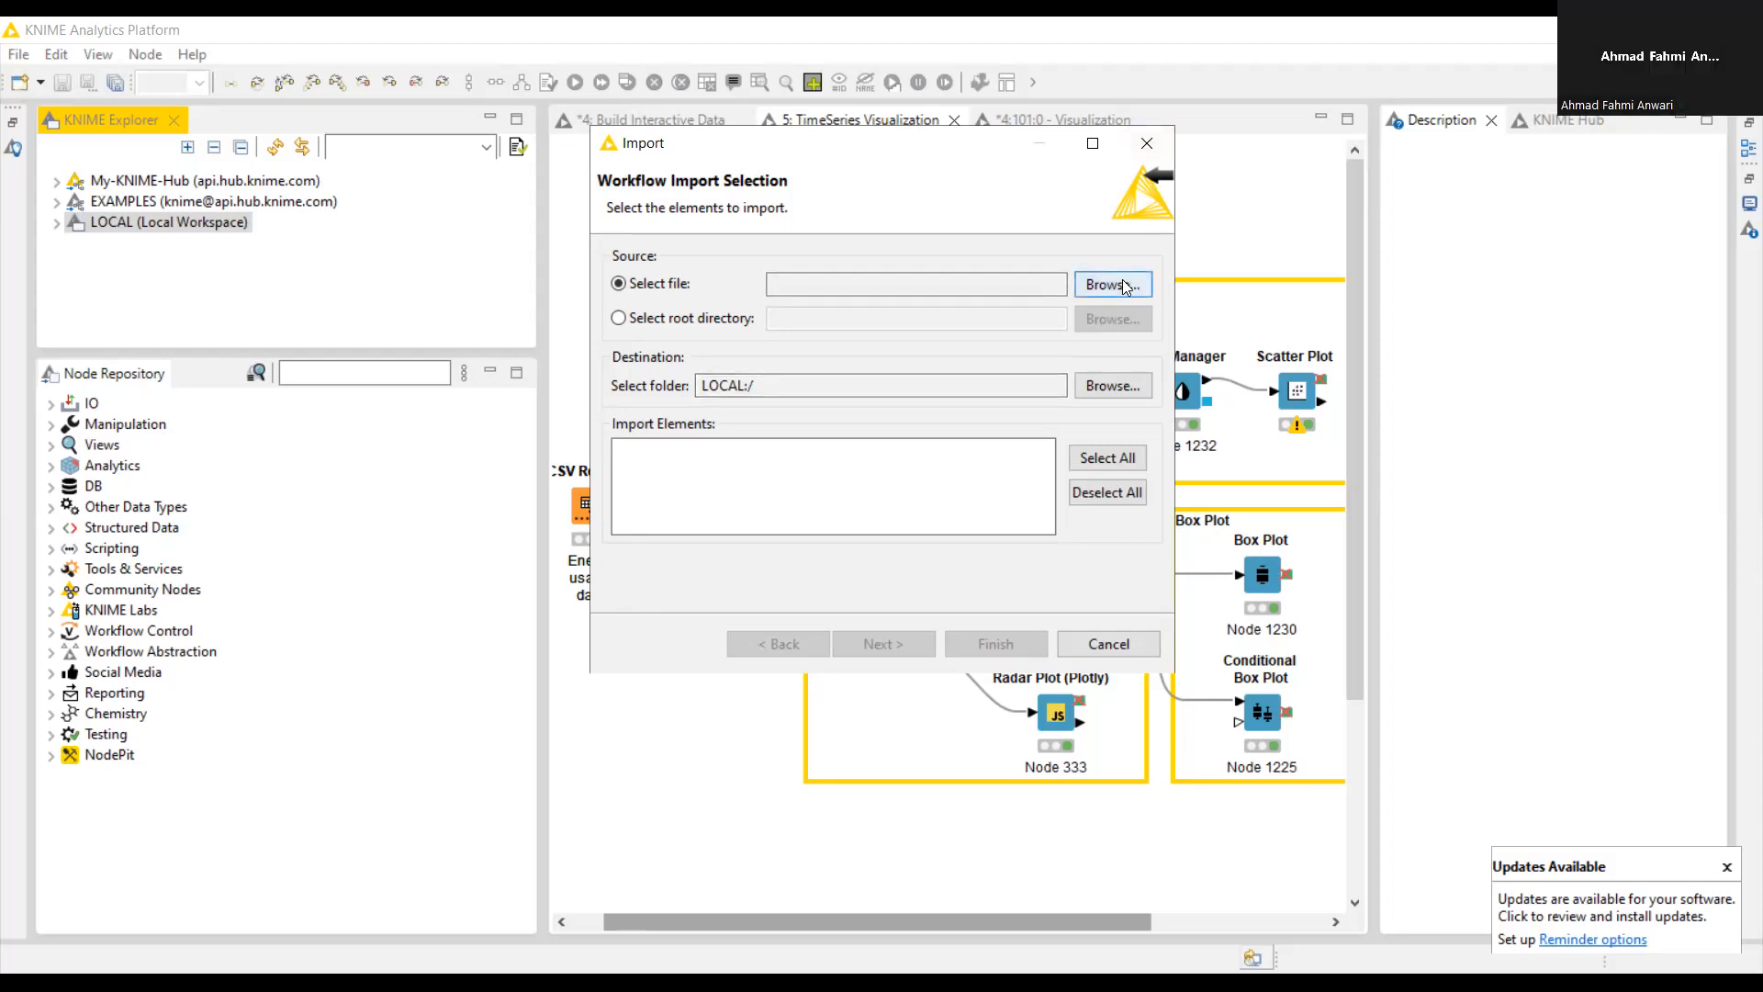
click(1136, 142)
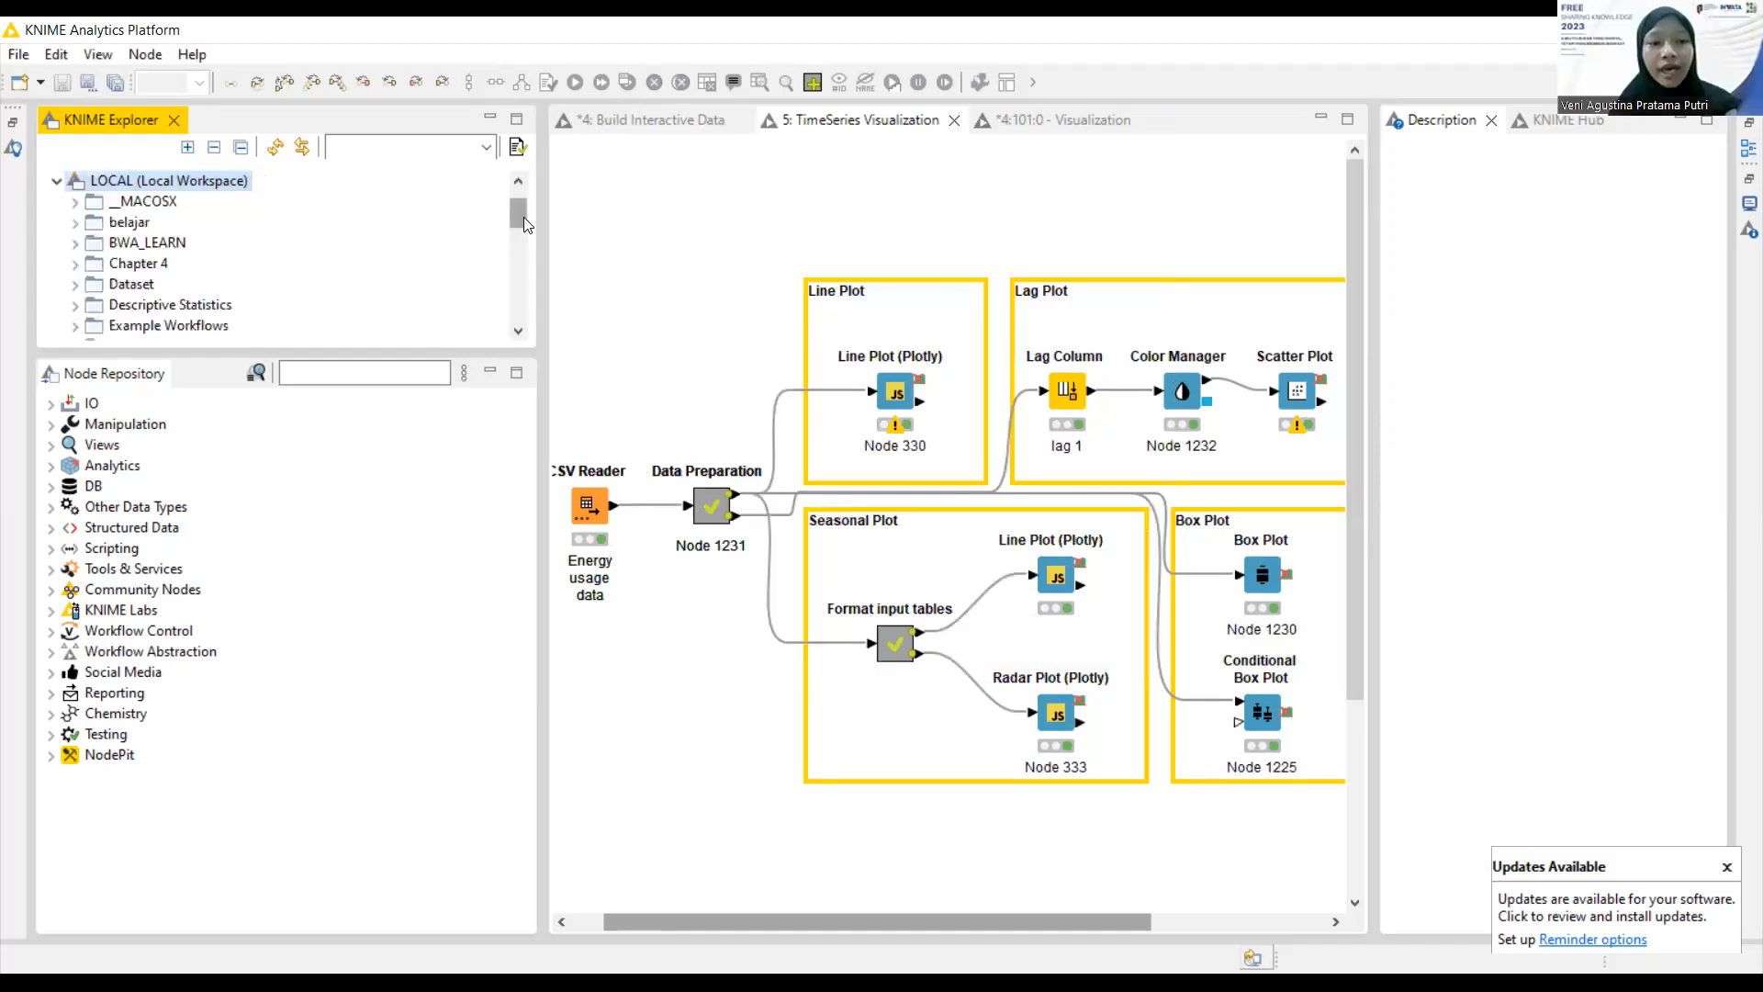
Browse the belajar folder in the LOCAL workspace and expand its LOOPS subfolder to show the stored workflow
mouse_move(523, 218)
mouse_down()
mouse_move(521, 243)
mouse_move(519, 217)
mouse_up()
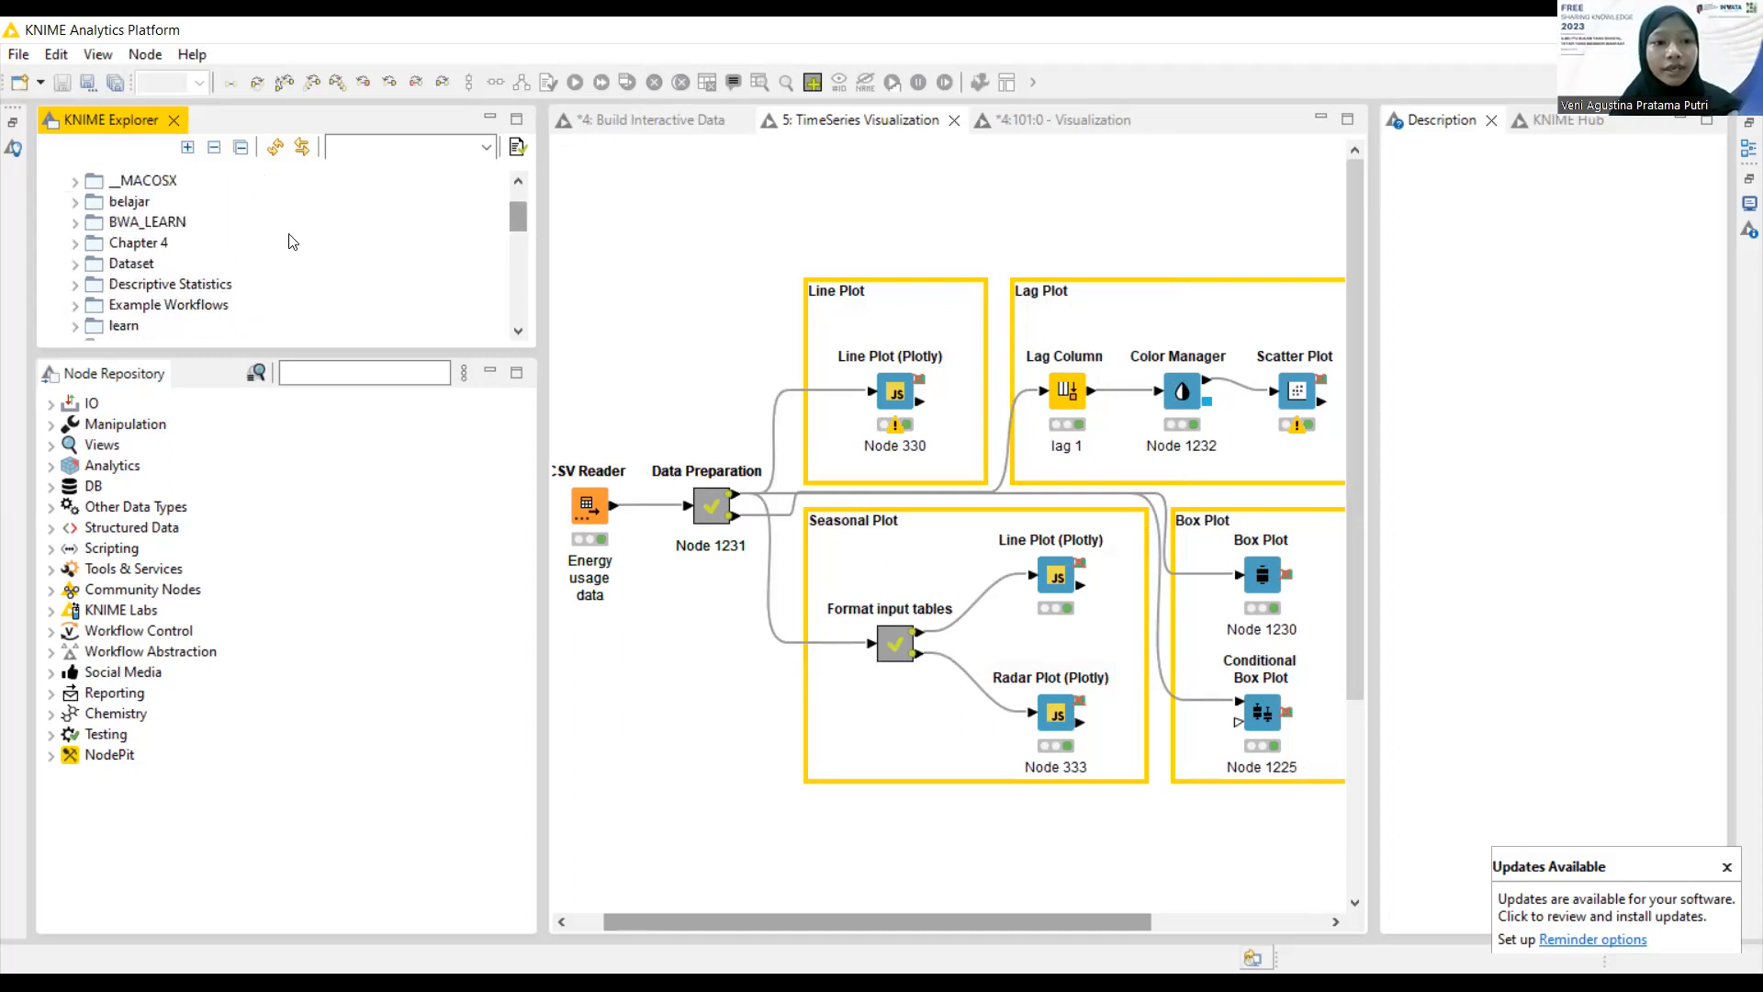
click(76, 206)
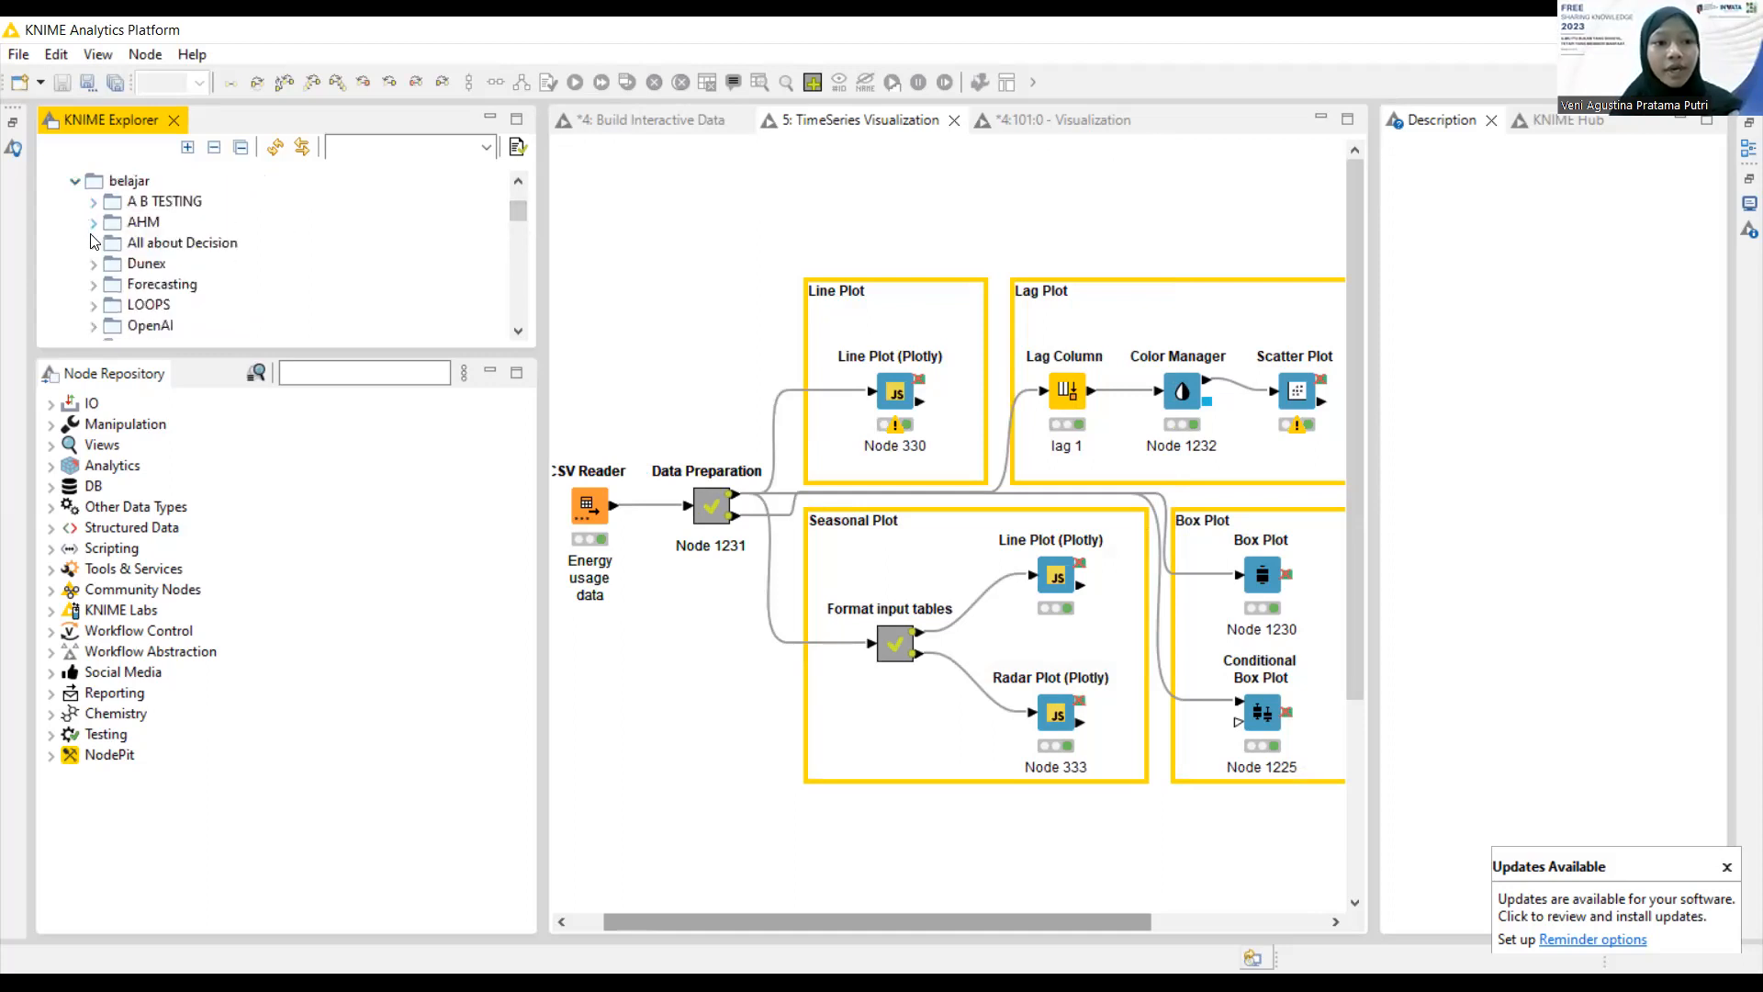
click(97, 303)
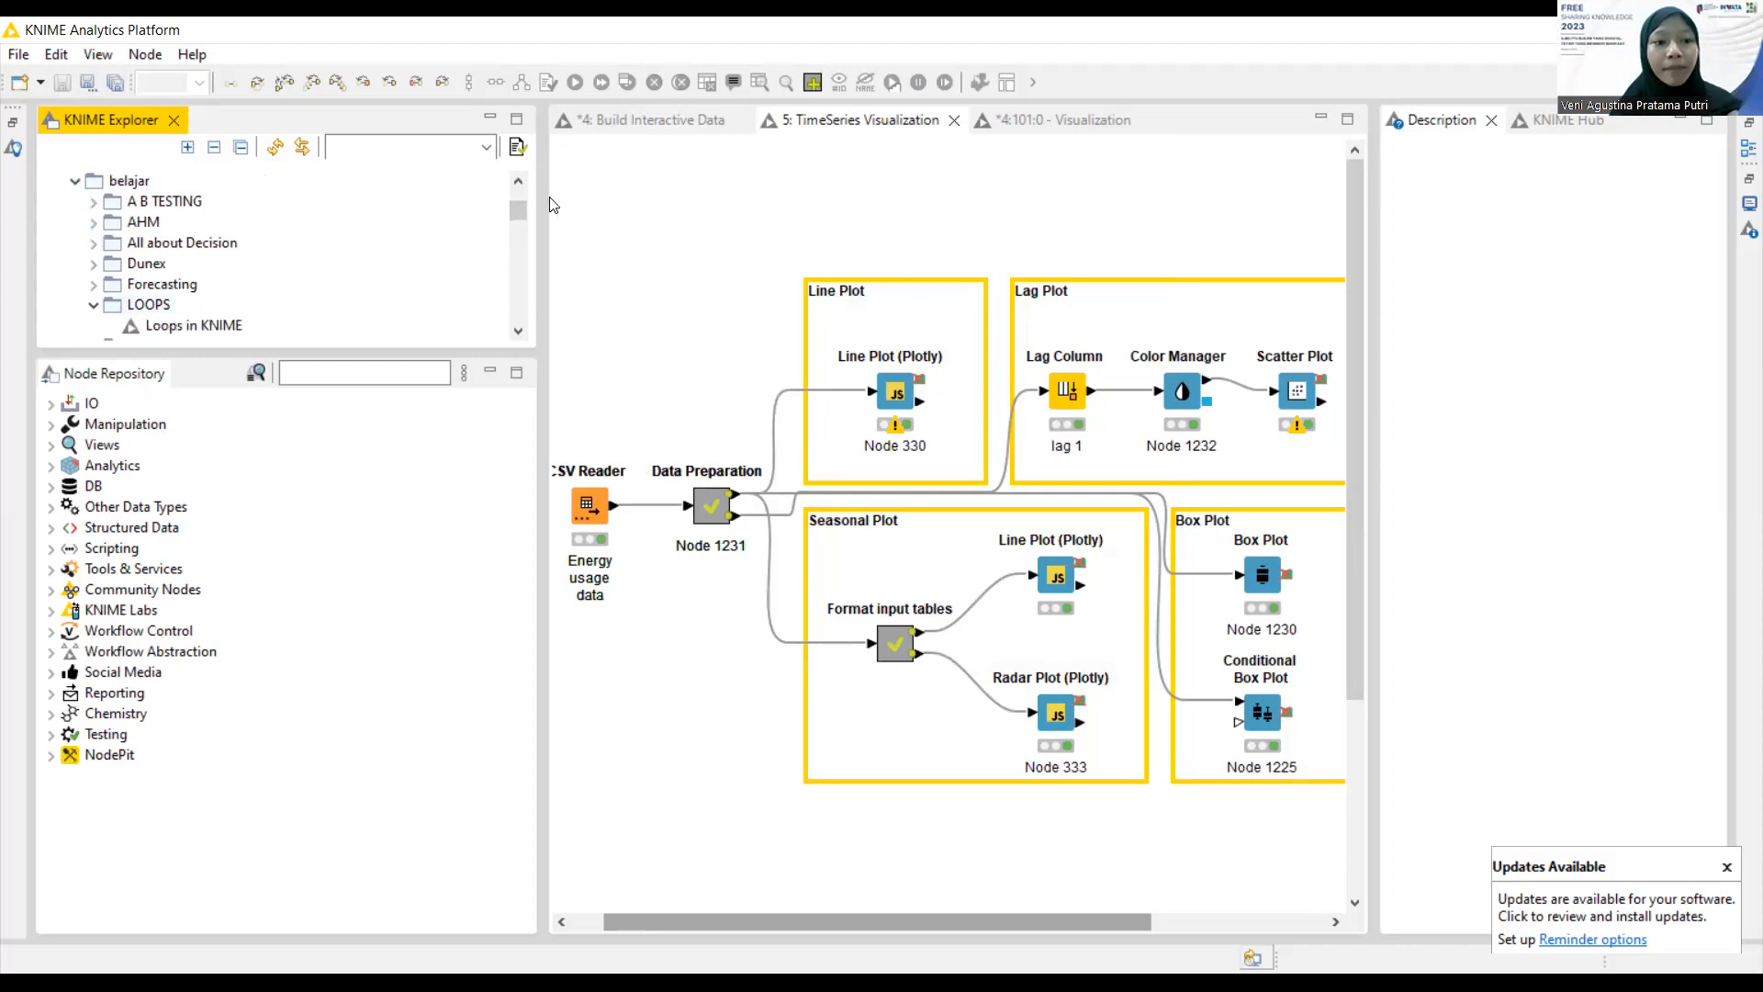
drag(518, 211, 518, 216)
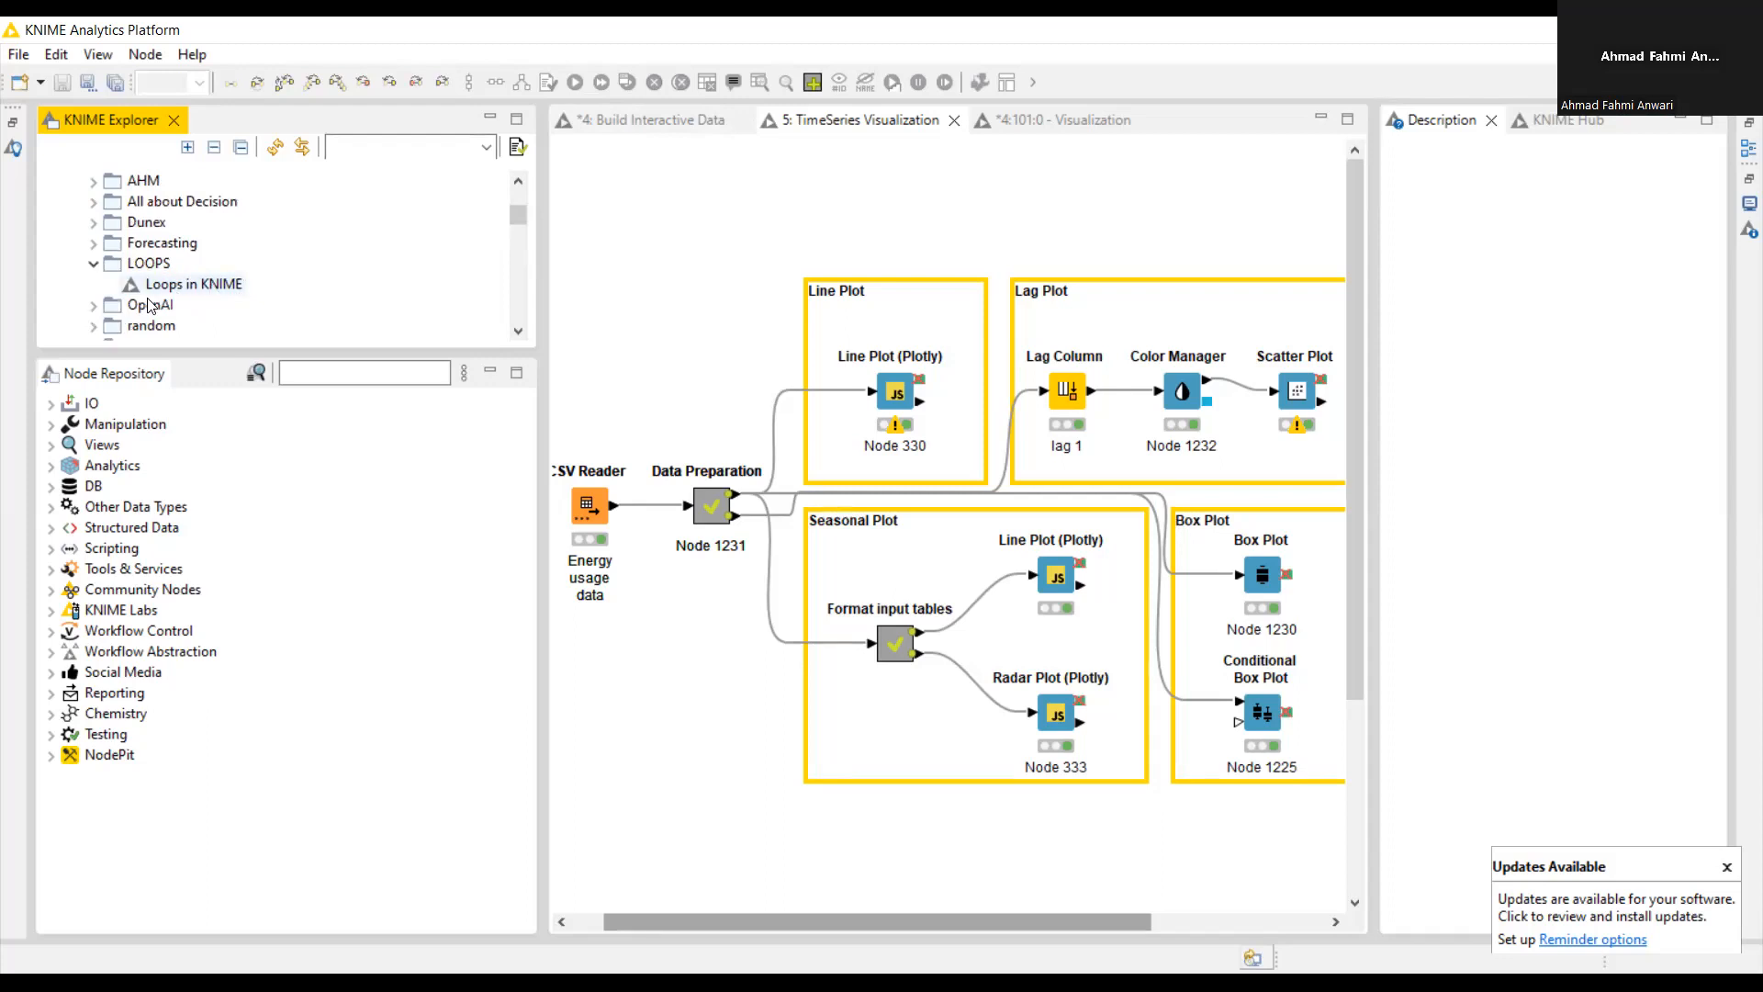
click(93, 264)
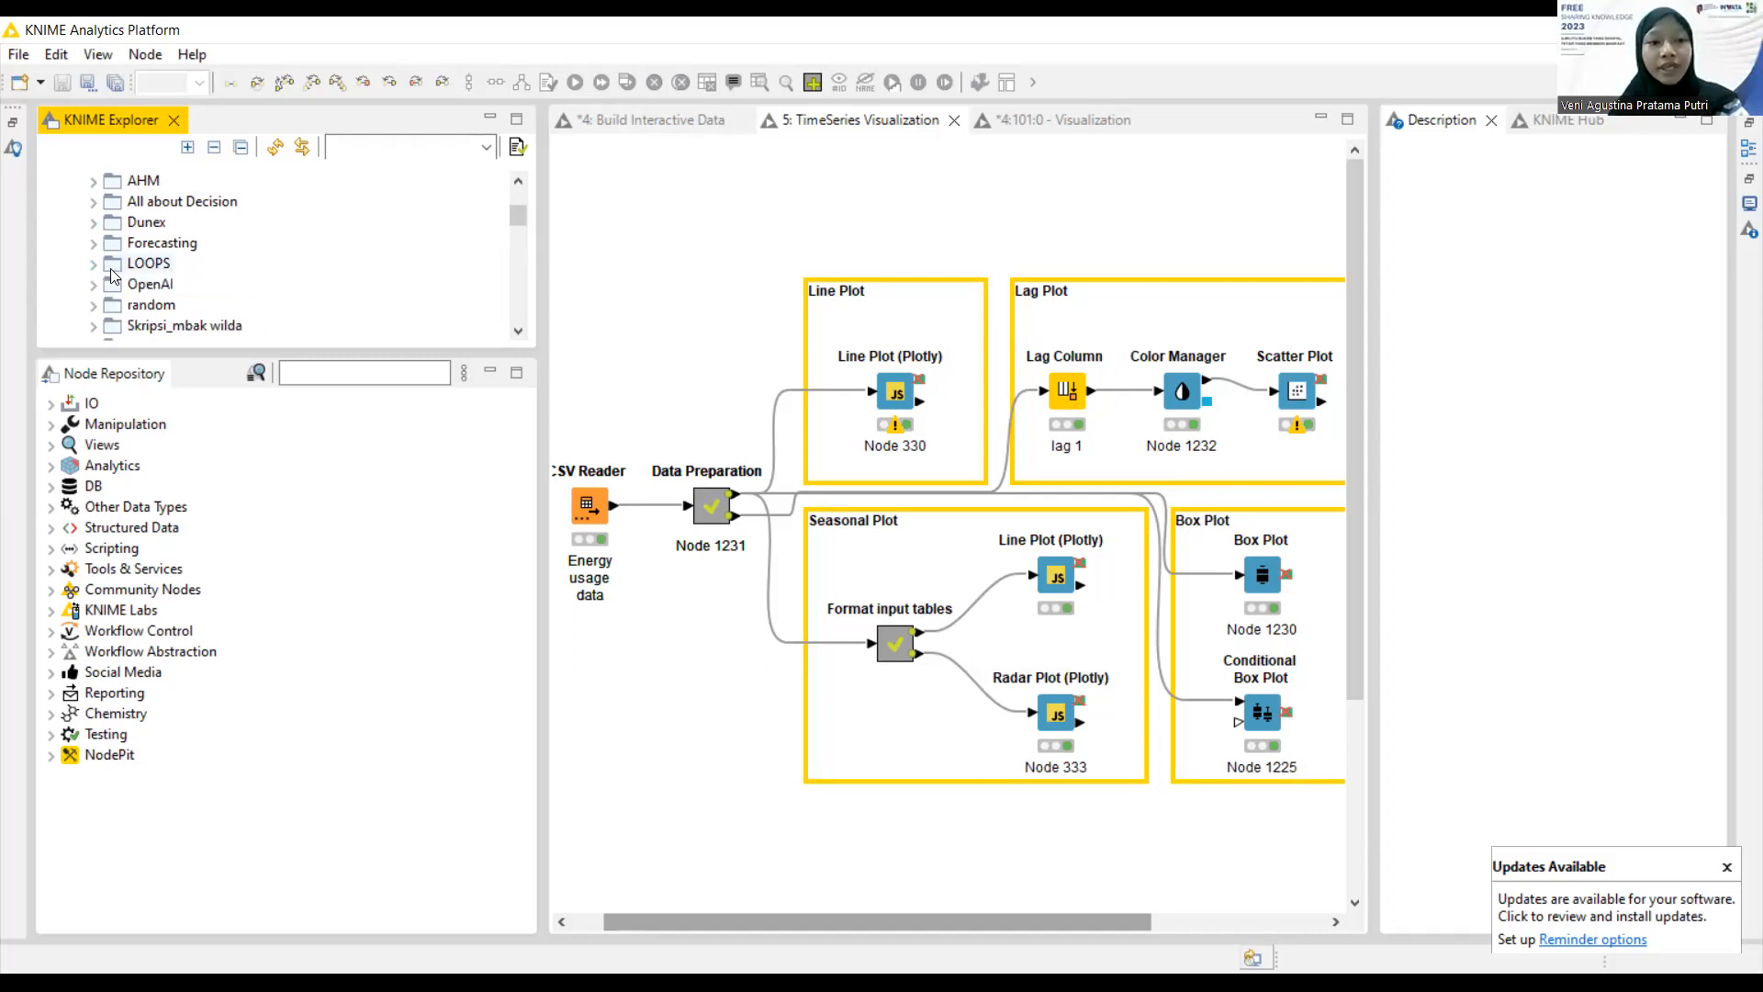
click(93, 265)
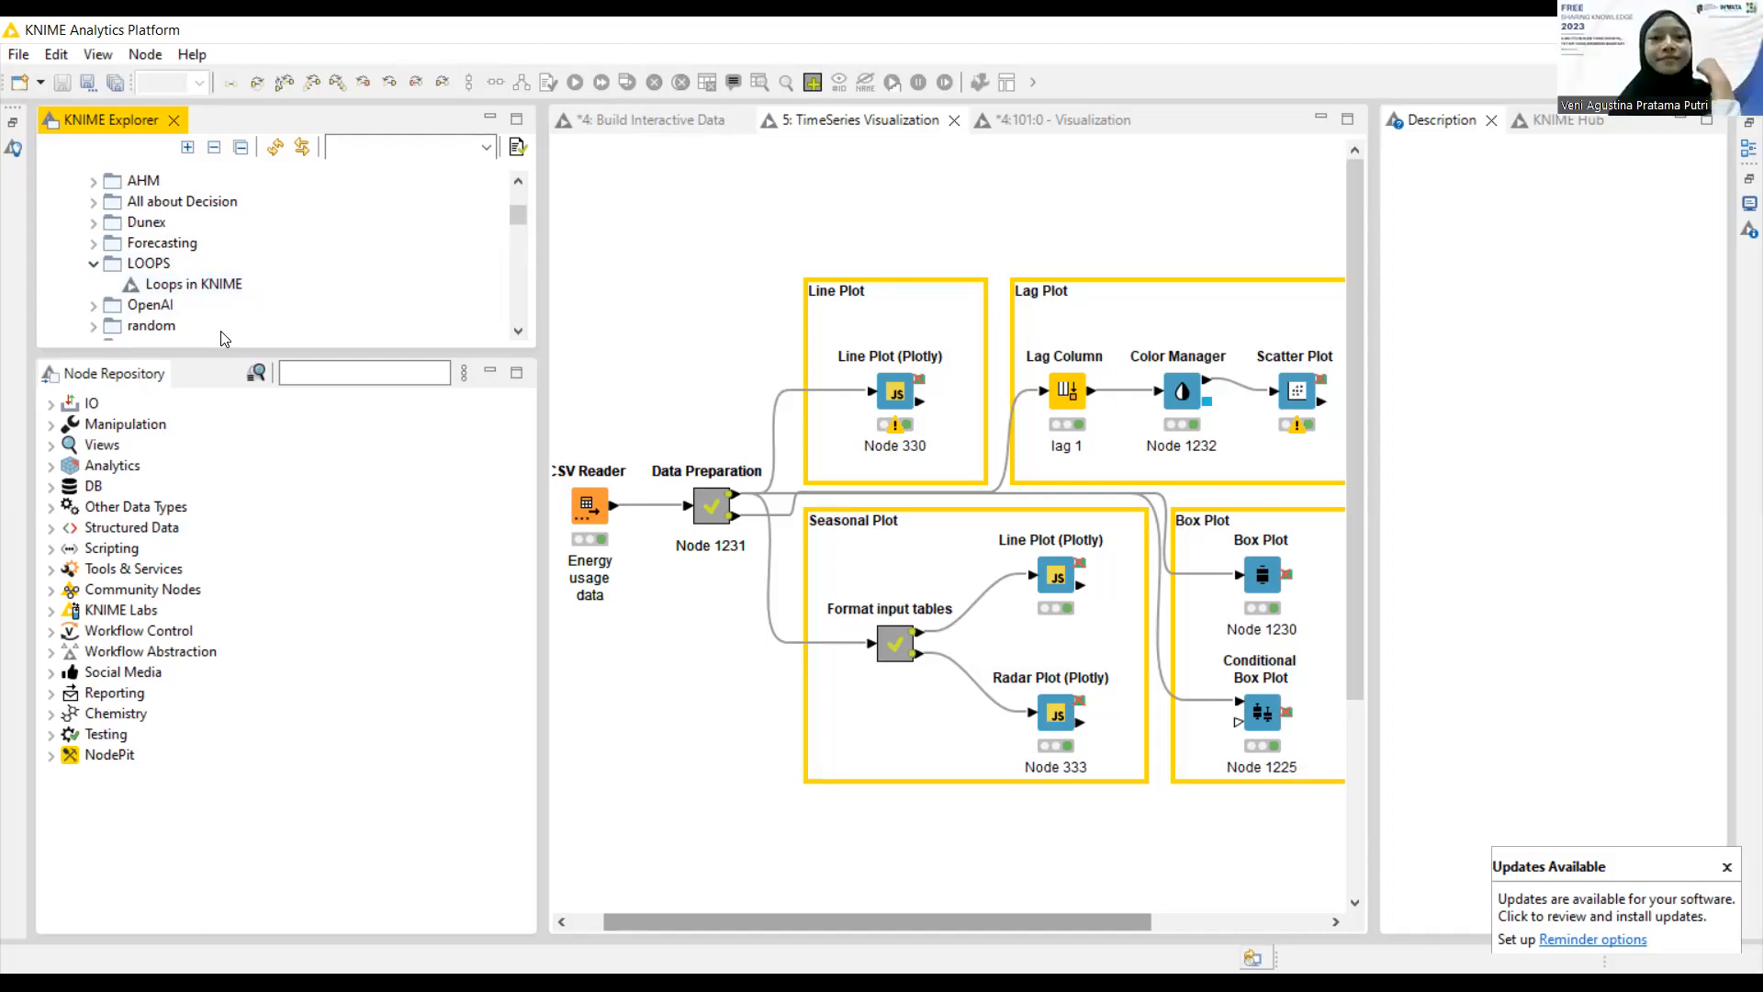
Switch to the Build Interactive Data workflow and open the interactive view of the Visualization component
click(649, 129)
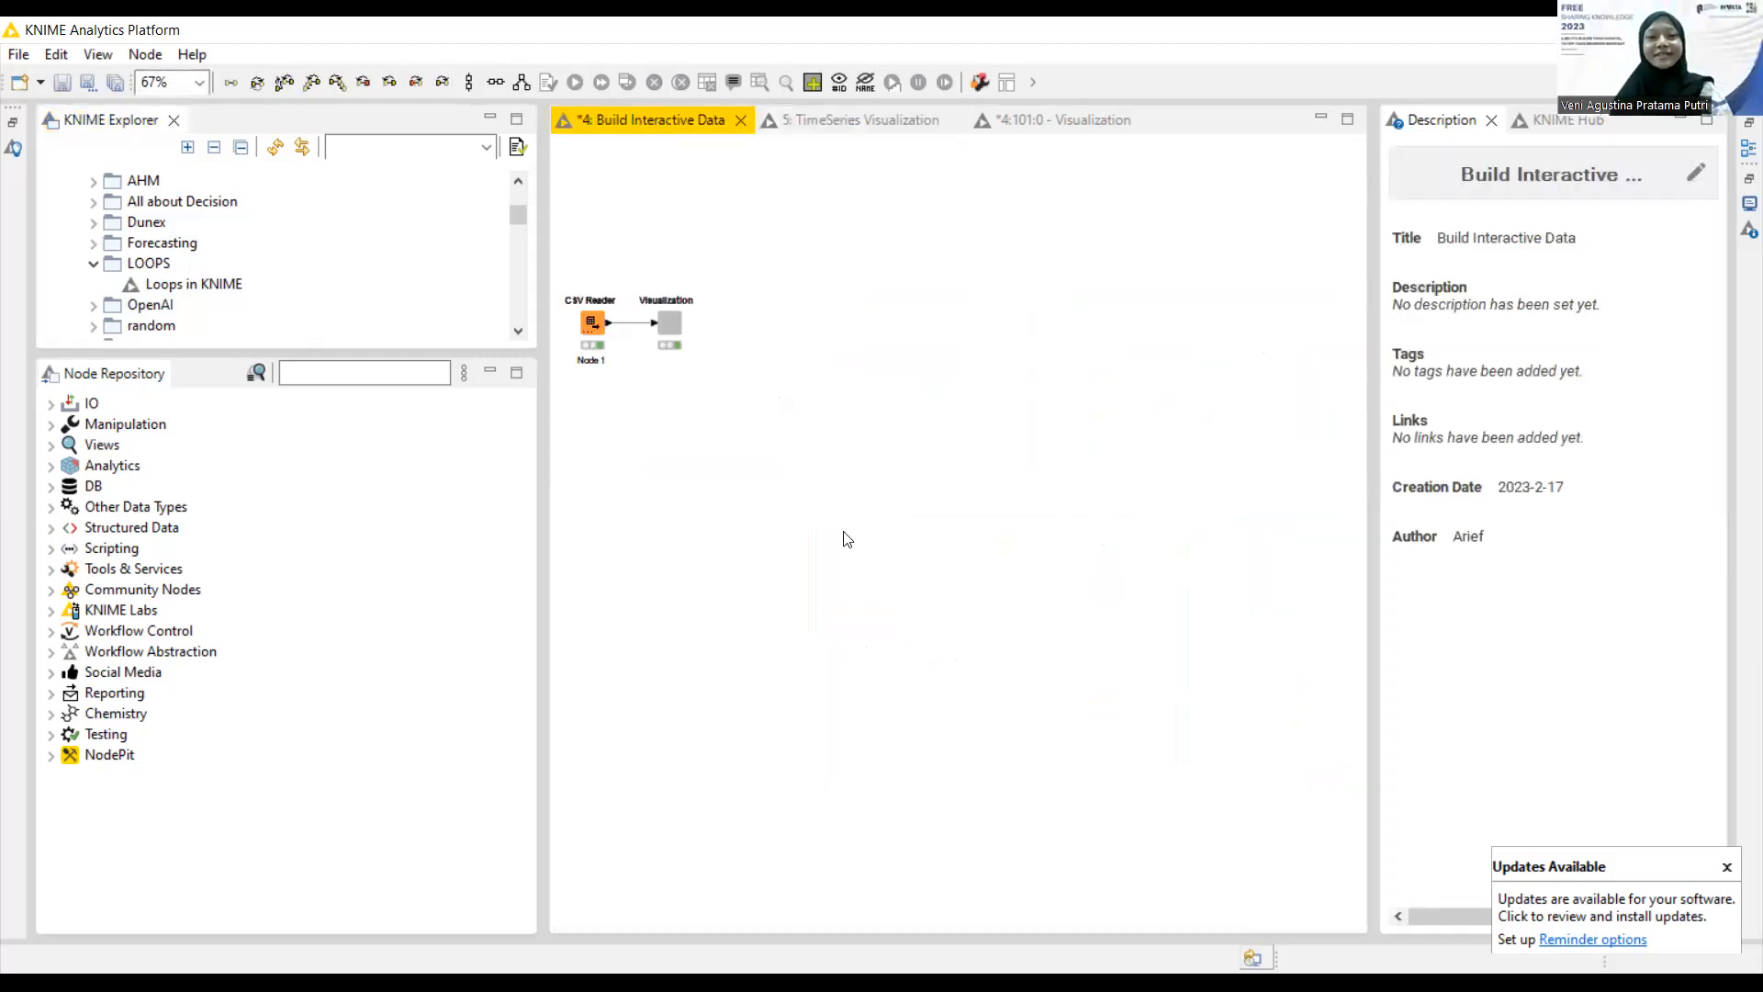
click(595, 324)
click(674, 323)
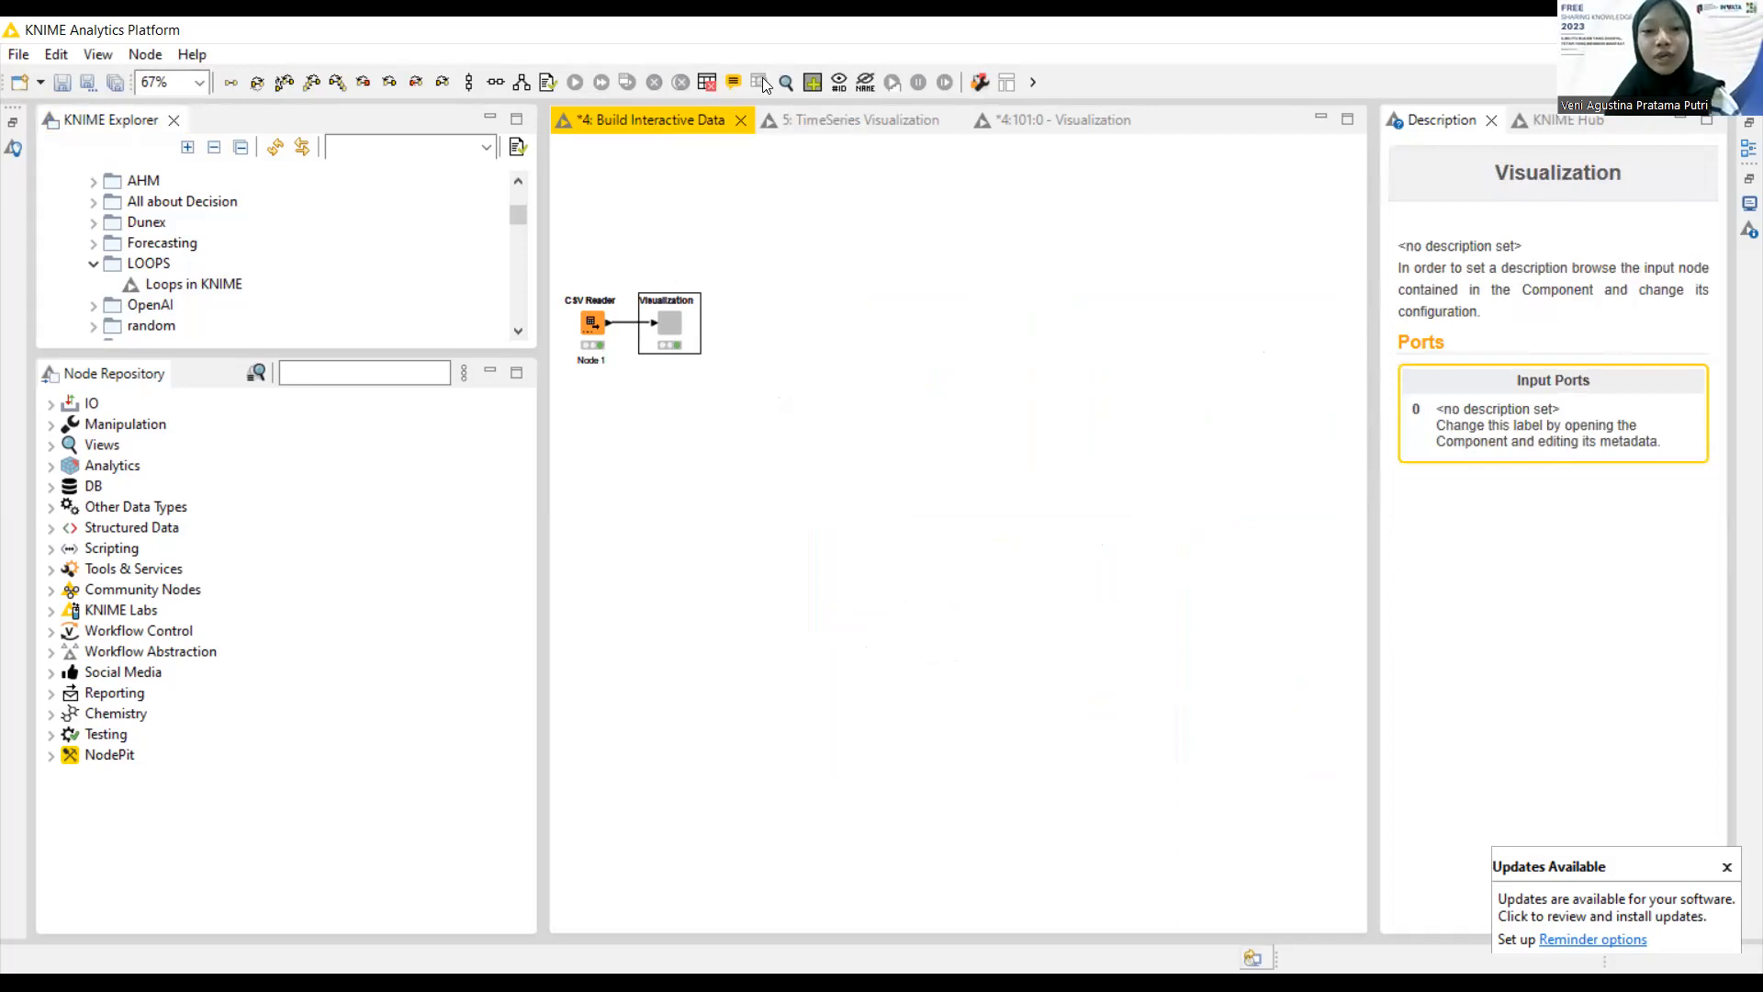
right_click(688, 319)
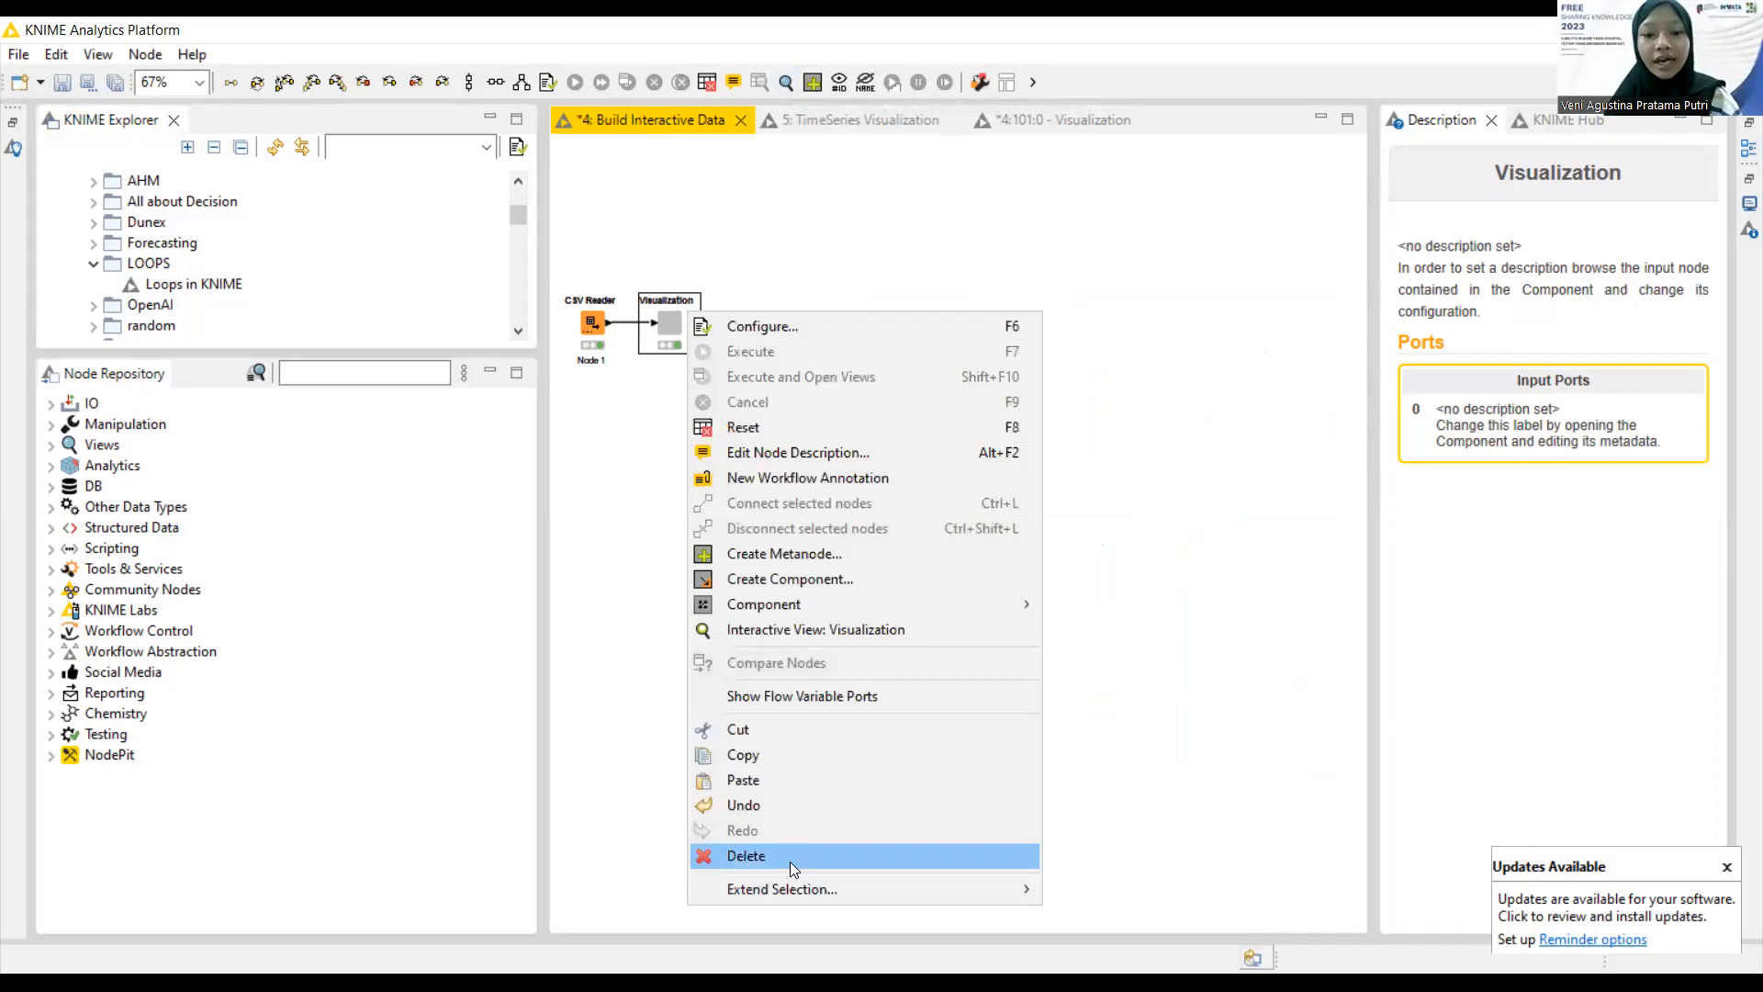
click(841, 266)
click(681, 344)
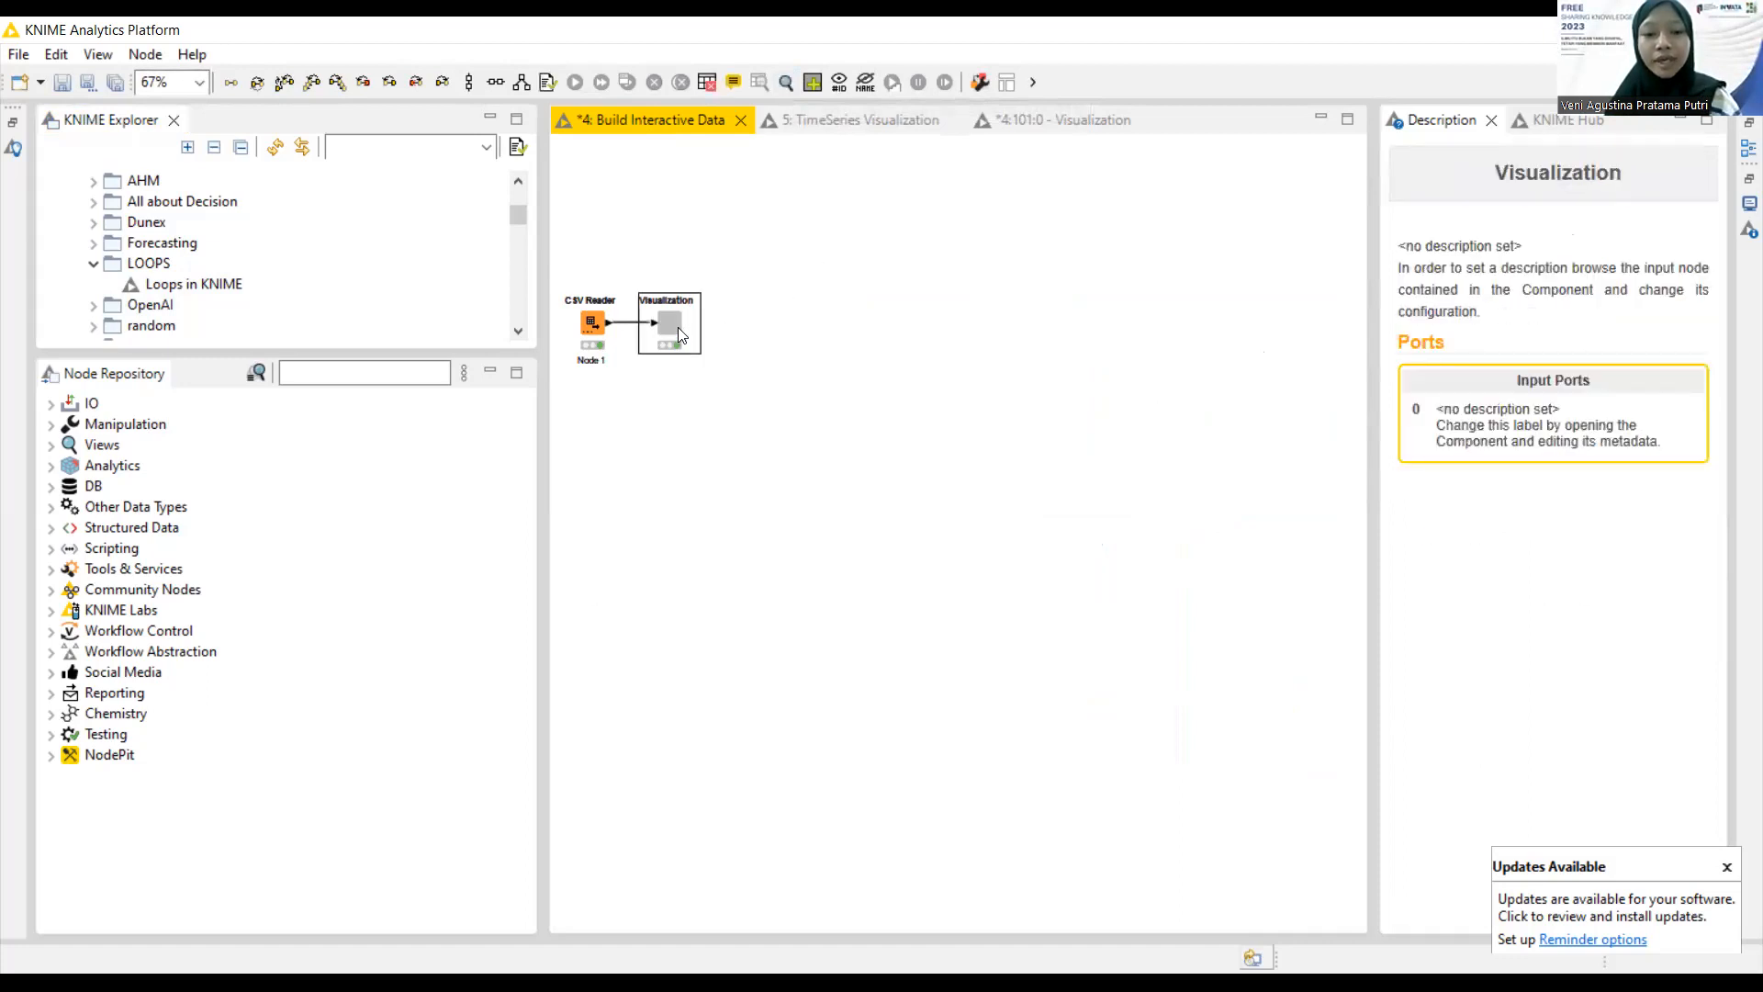
click(788, 83)
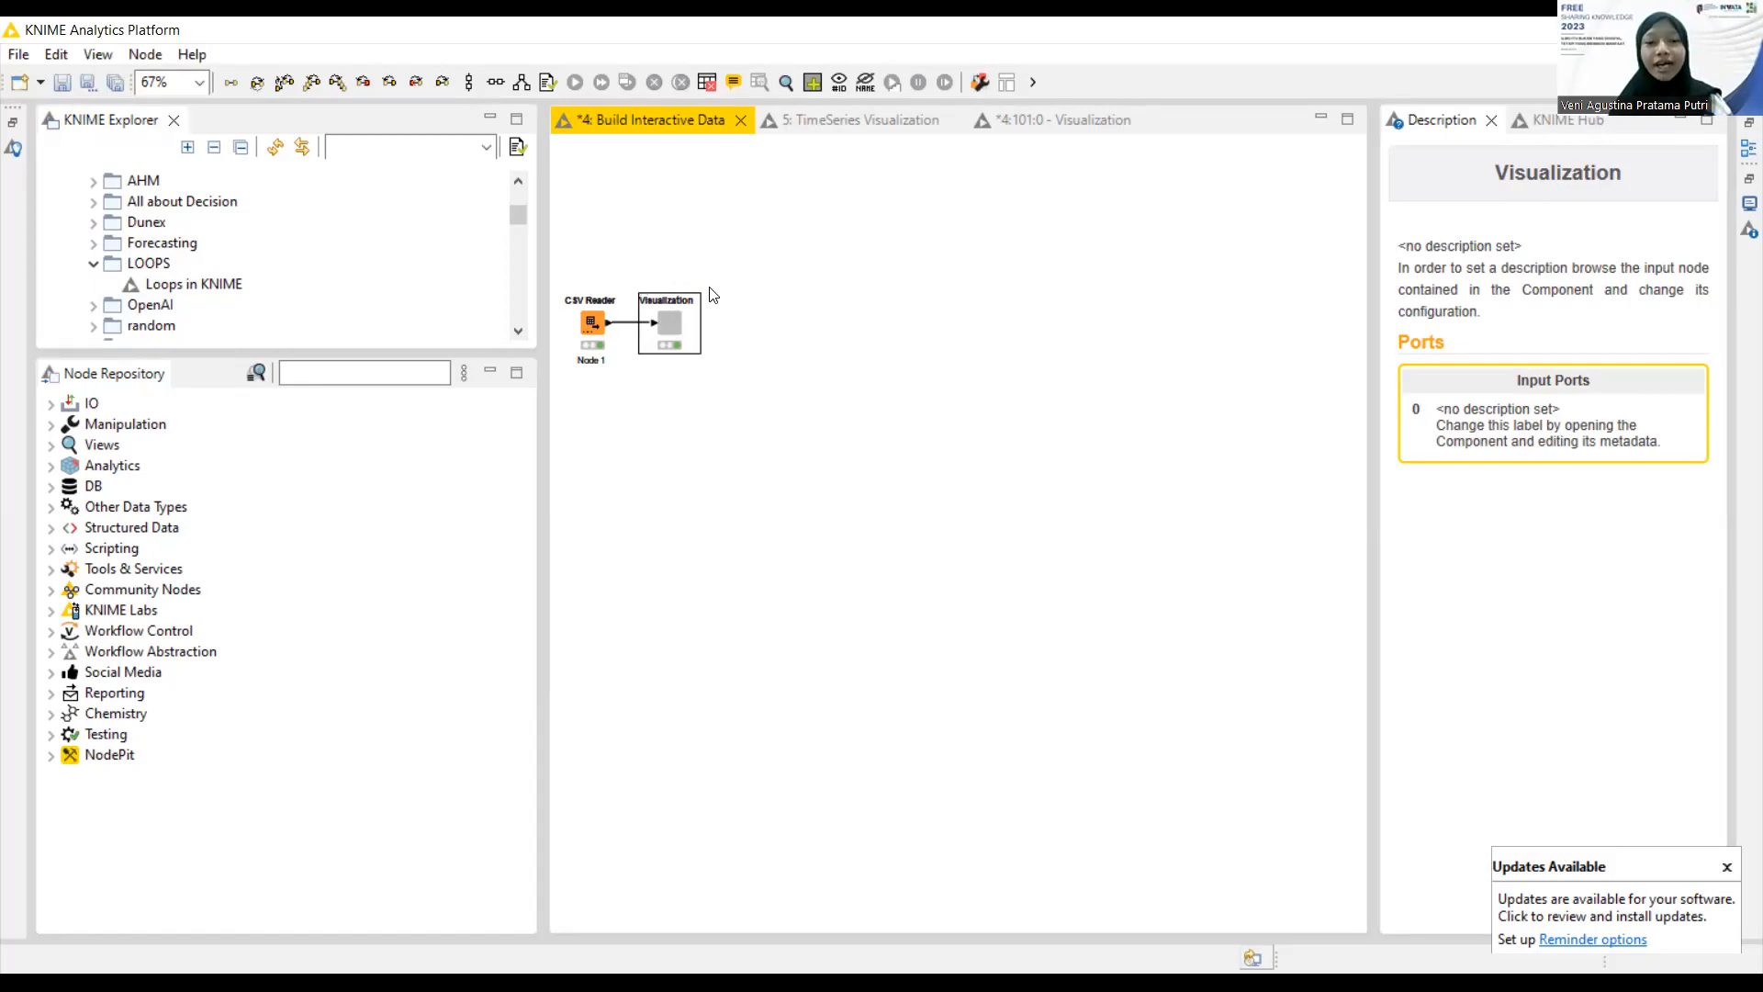
Open the Visualization component to show its whole inner workflow
right_click(667, 340)
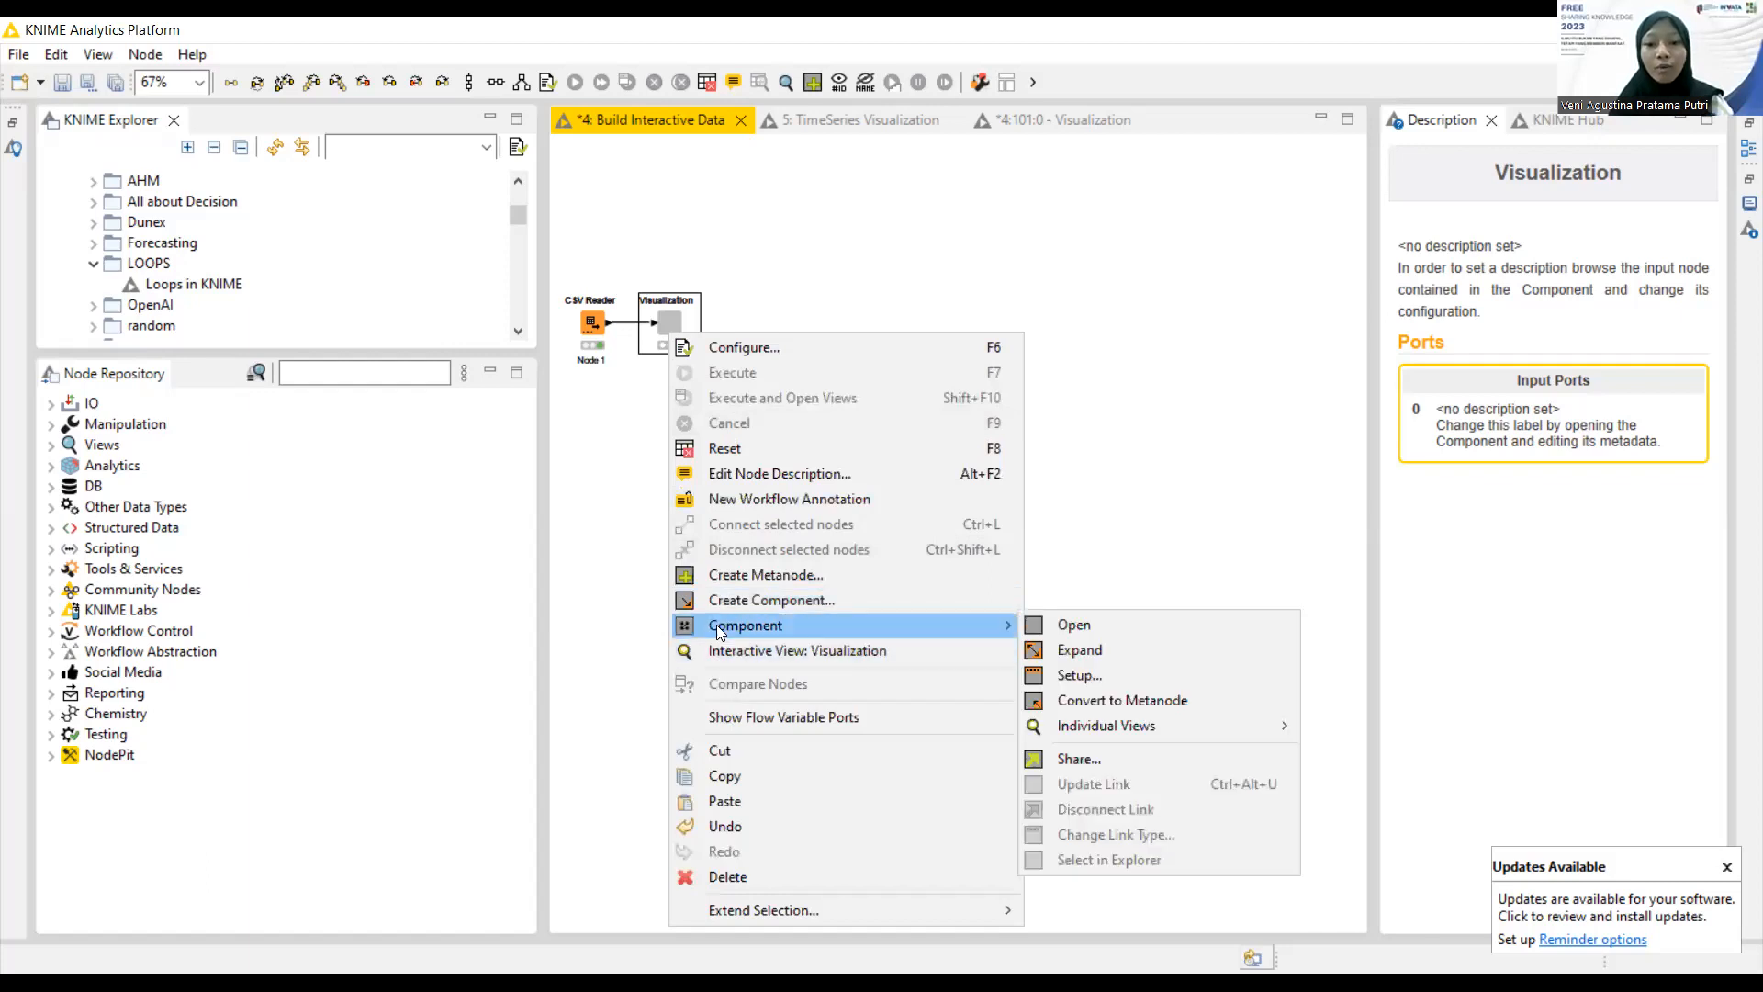
mouse_move(982, 628)
click(1129, 625)
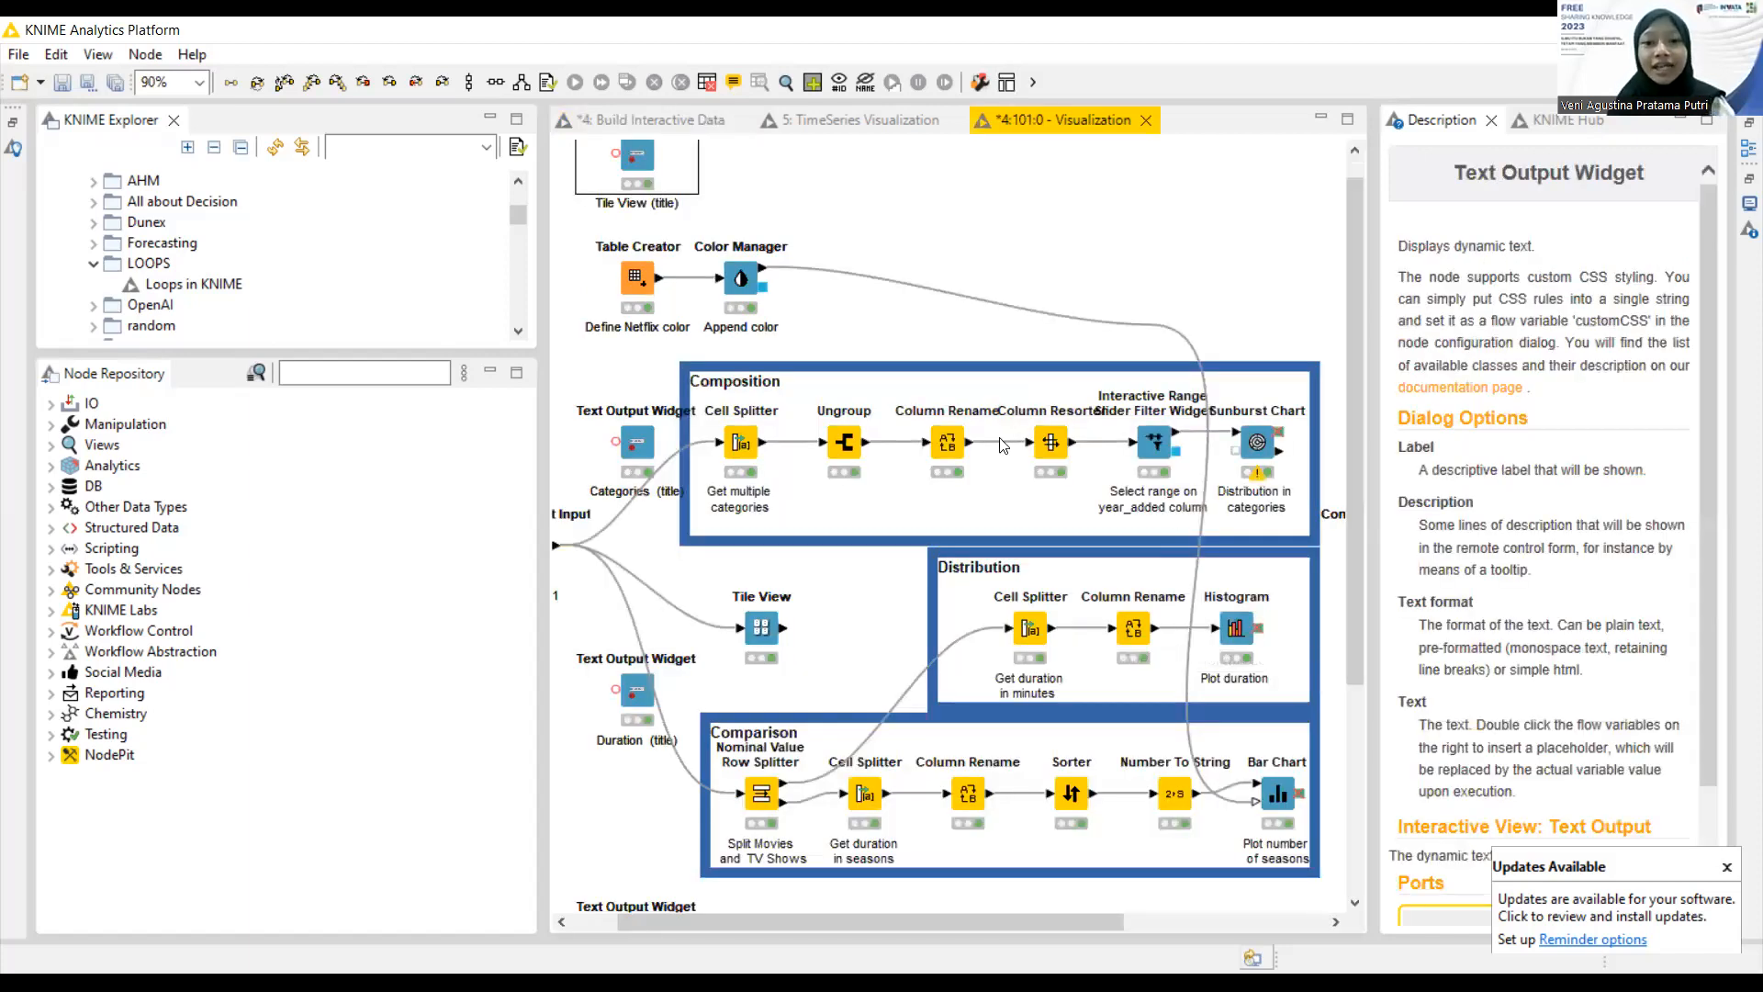
scroll(1001, 445, down, 3)
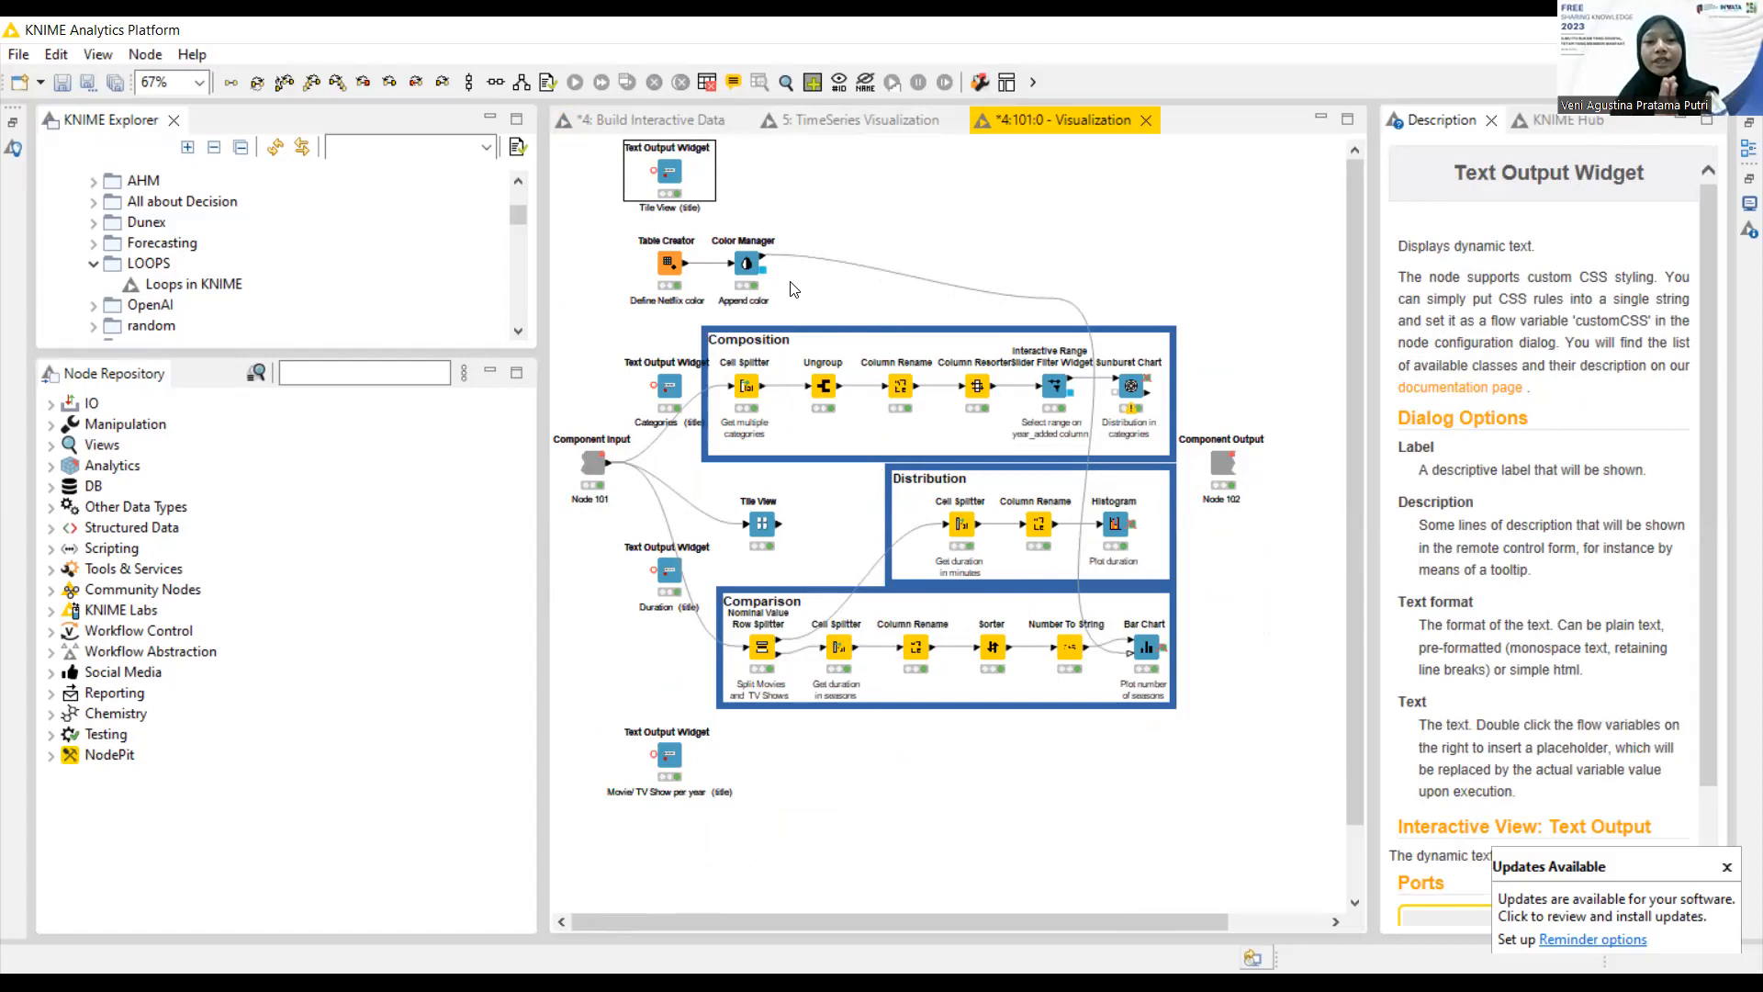
Compare the Build Interactive Data workflow with the inner workflow of its Visualization component, ending on the inner workflow
click(668, 112)
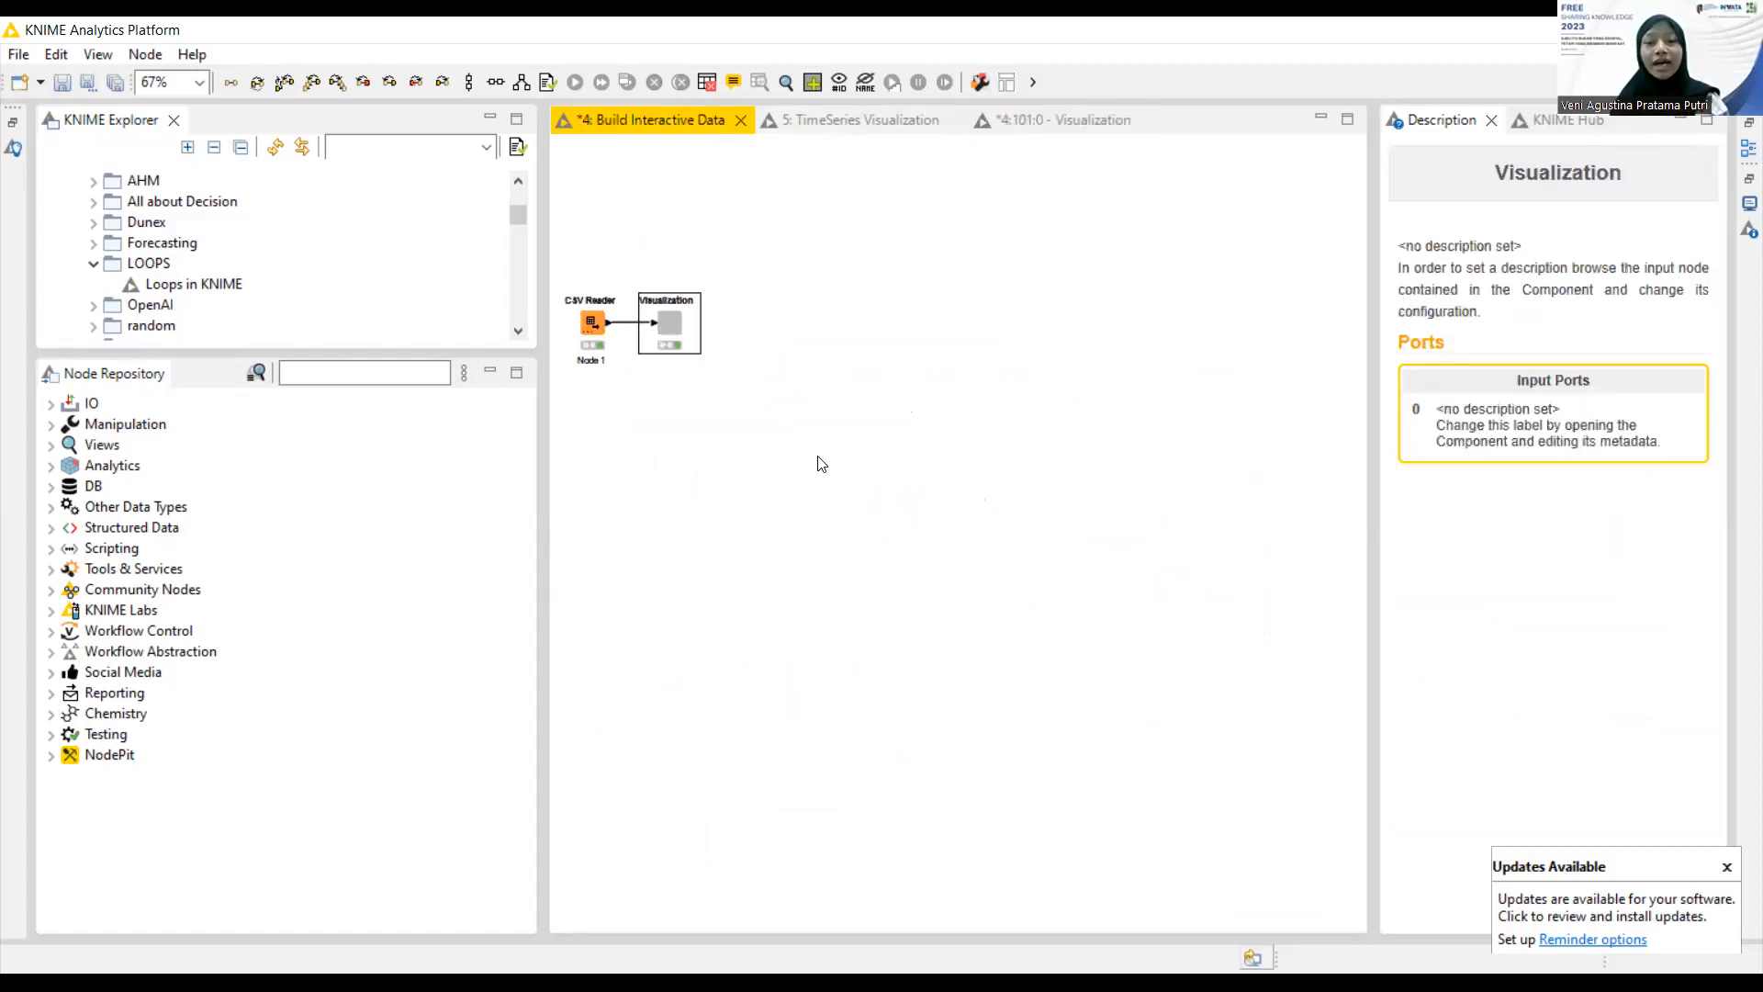
click(1062, 137)
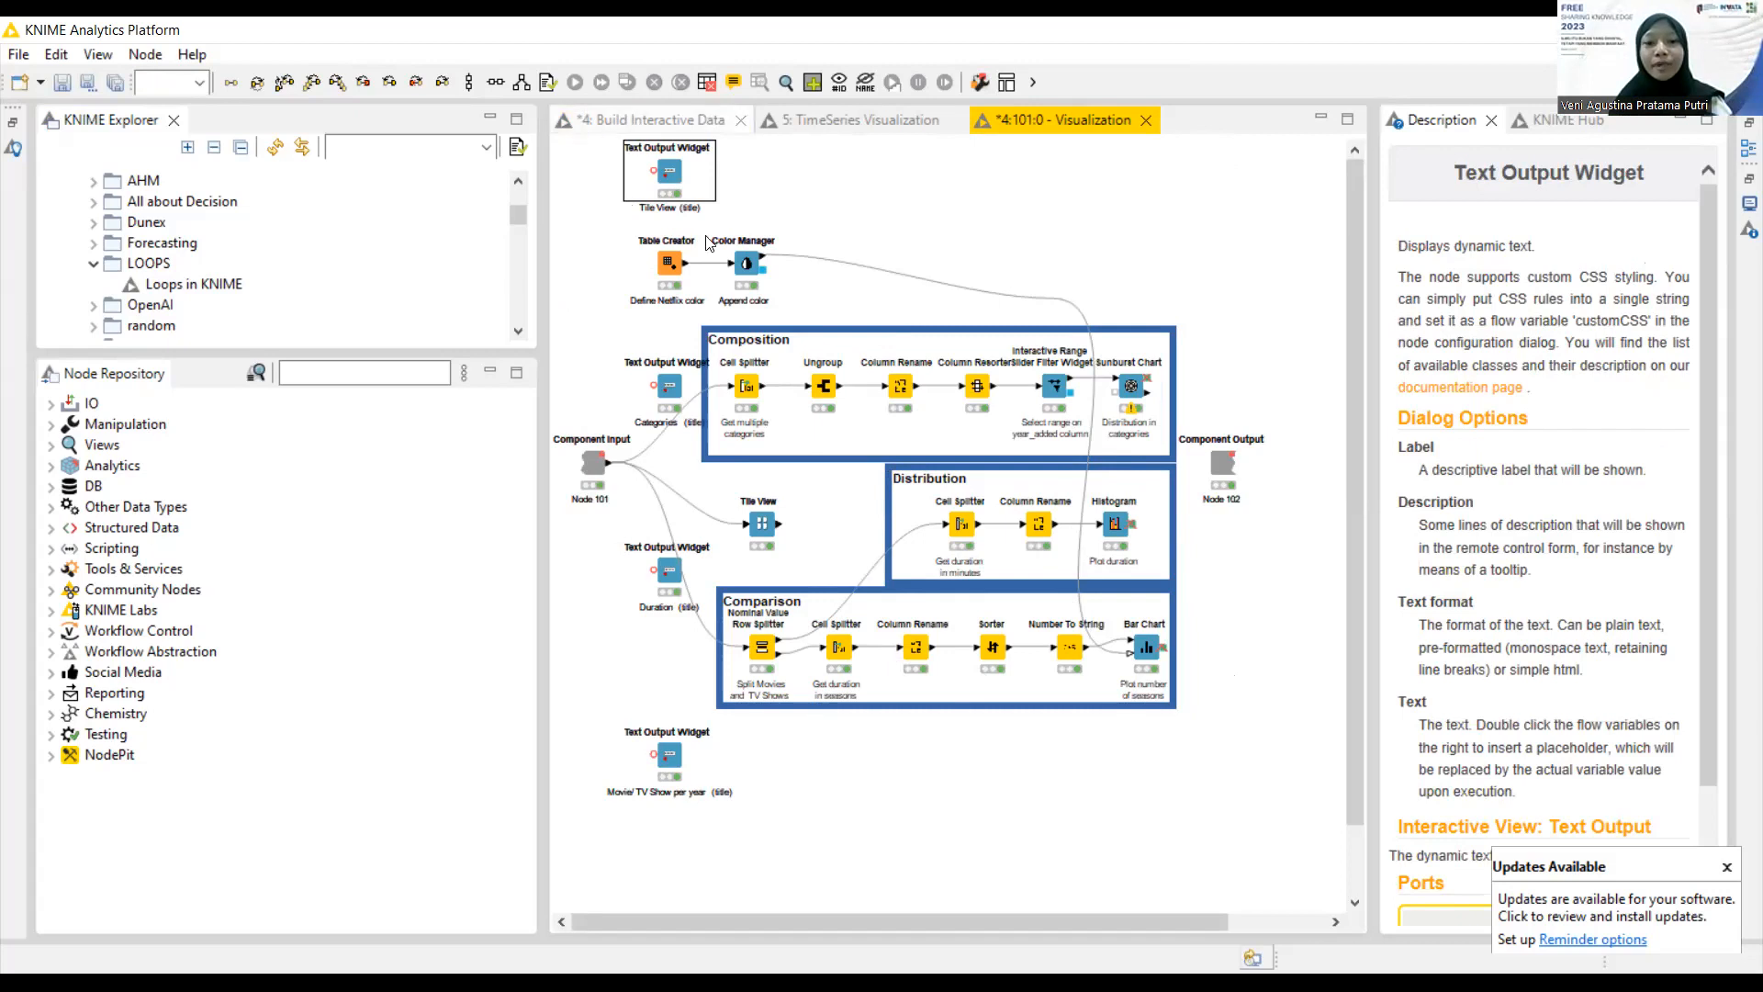
click(680, 120)
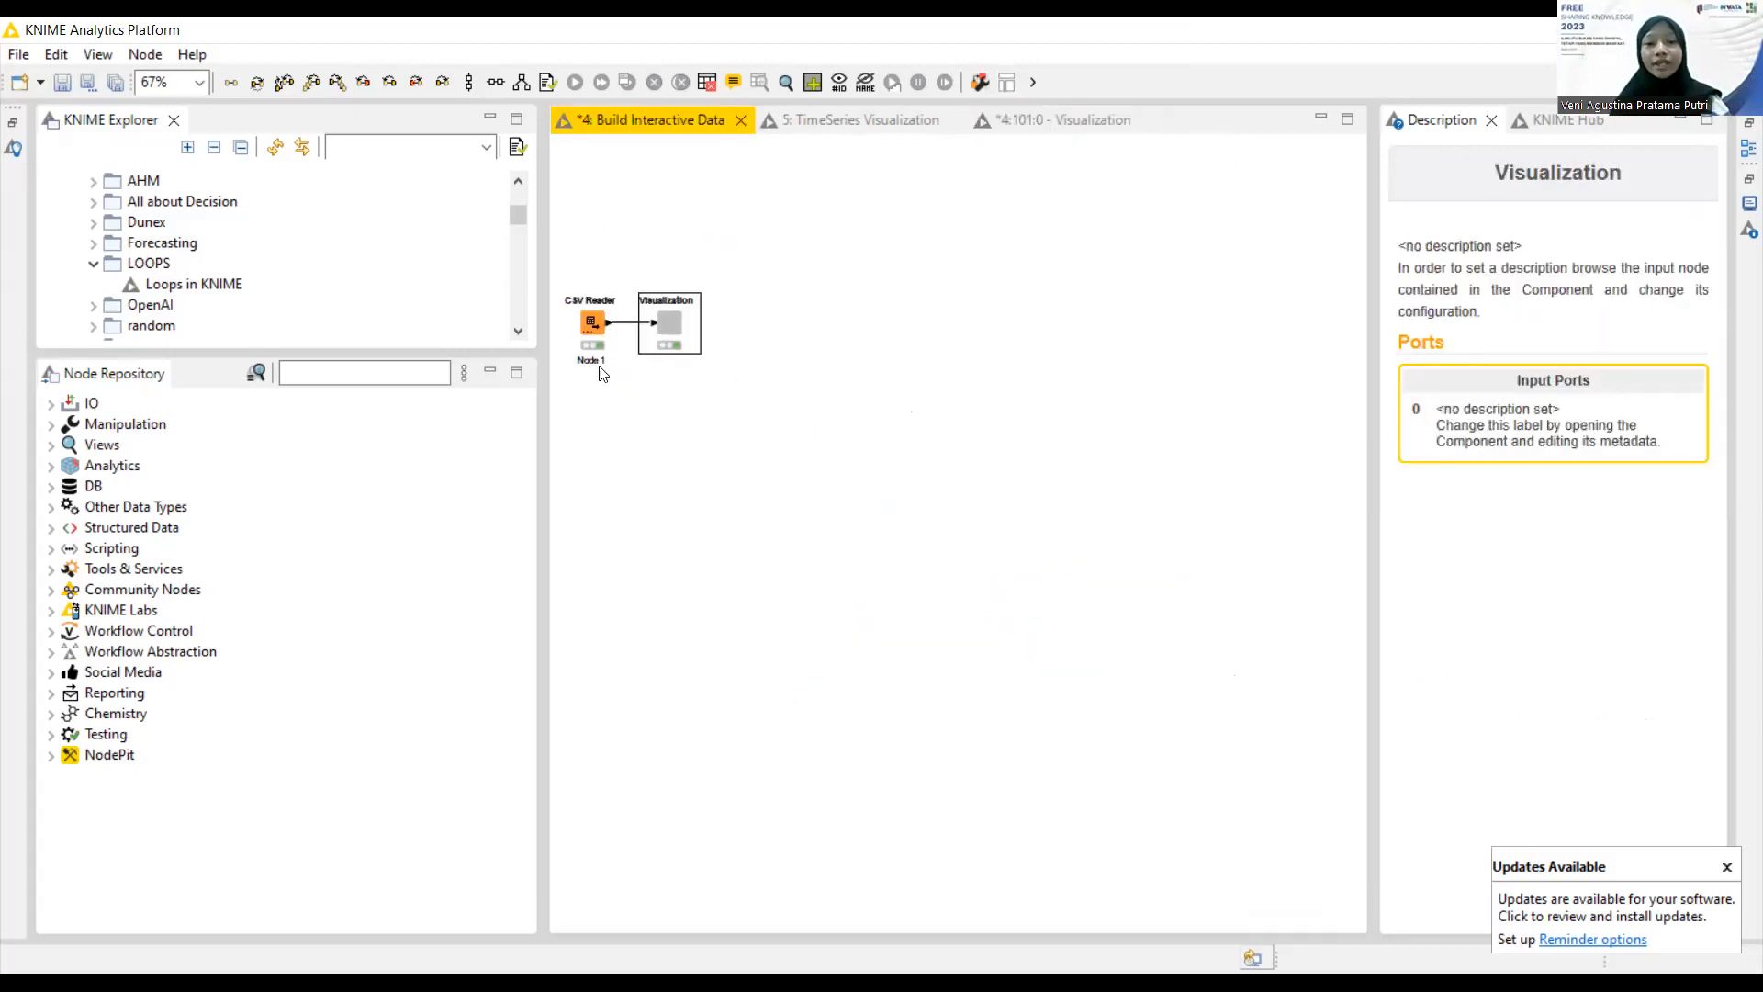
click(1109, 111)
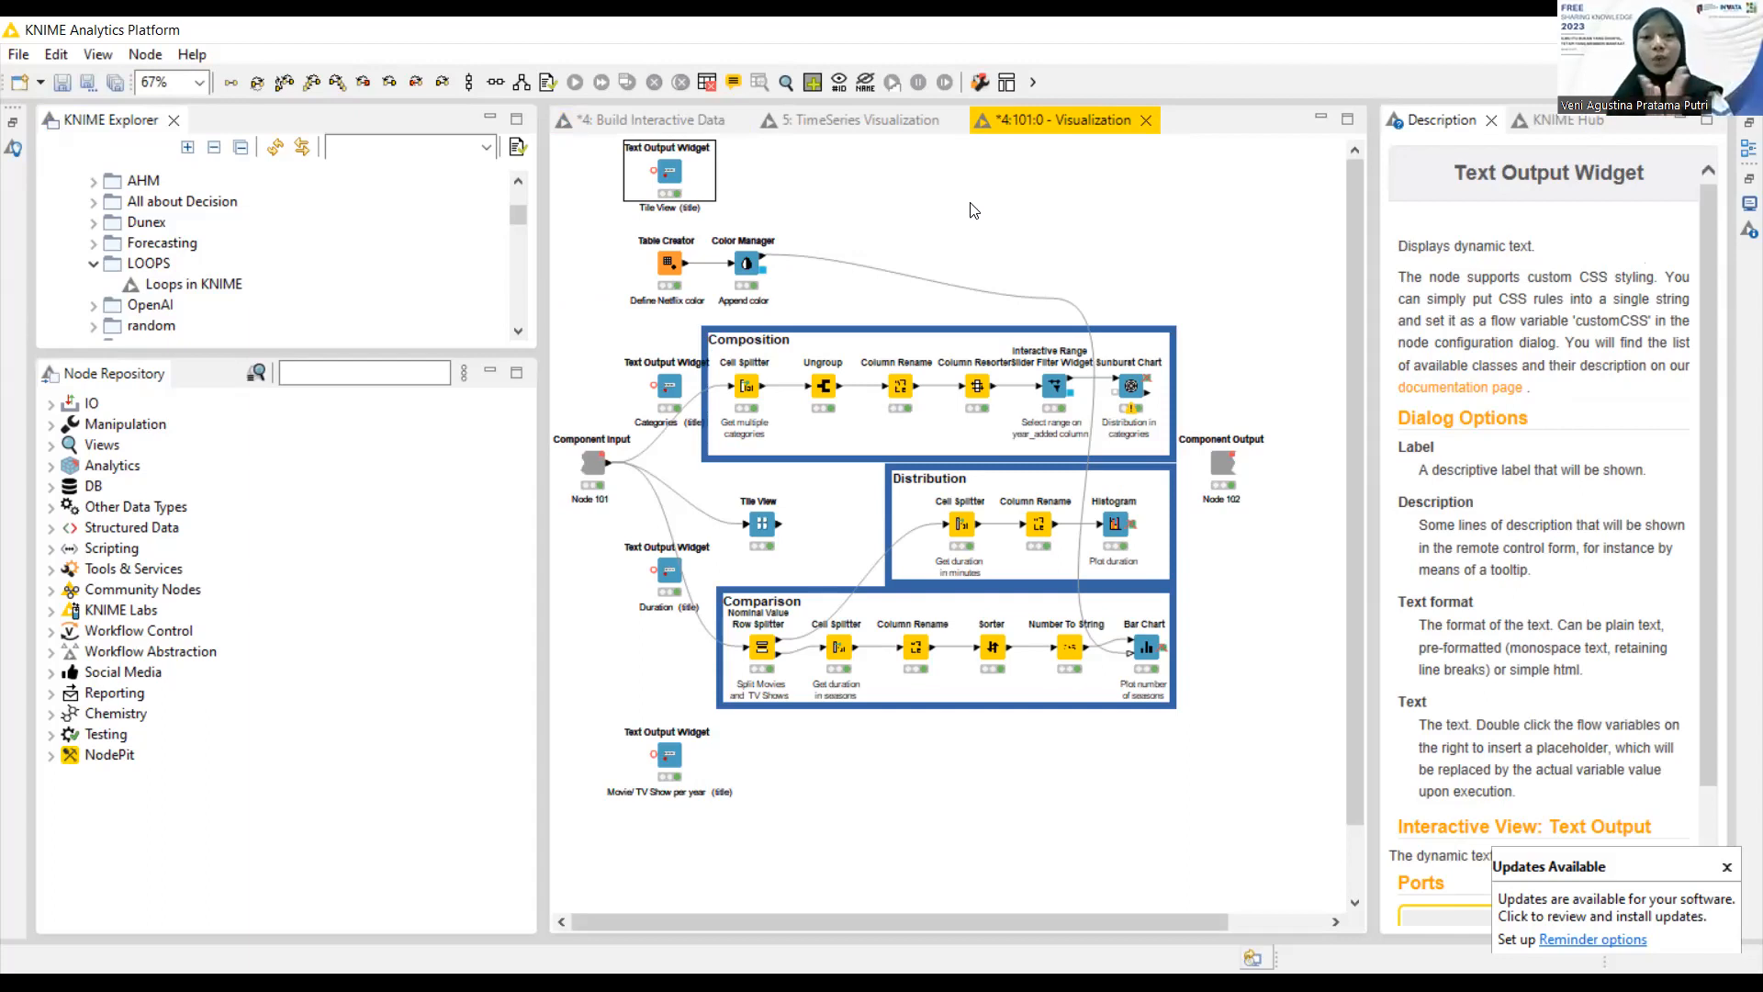
click(705, 118)
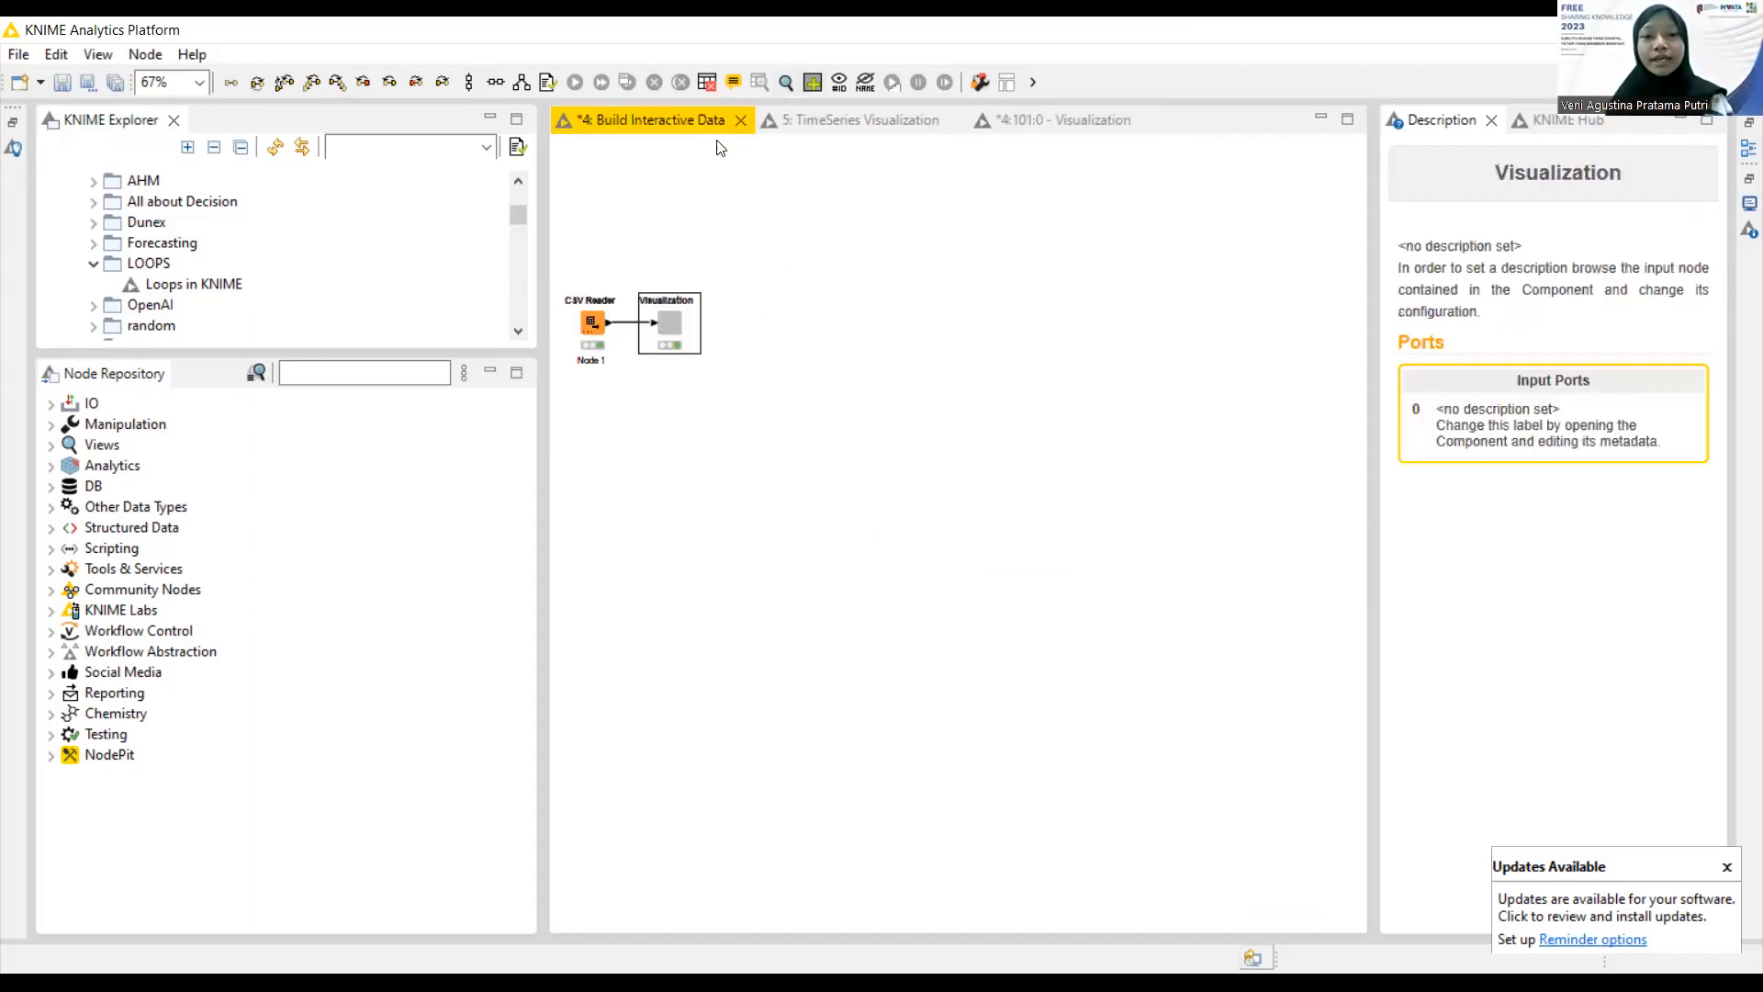
click(1032, 128)
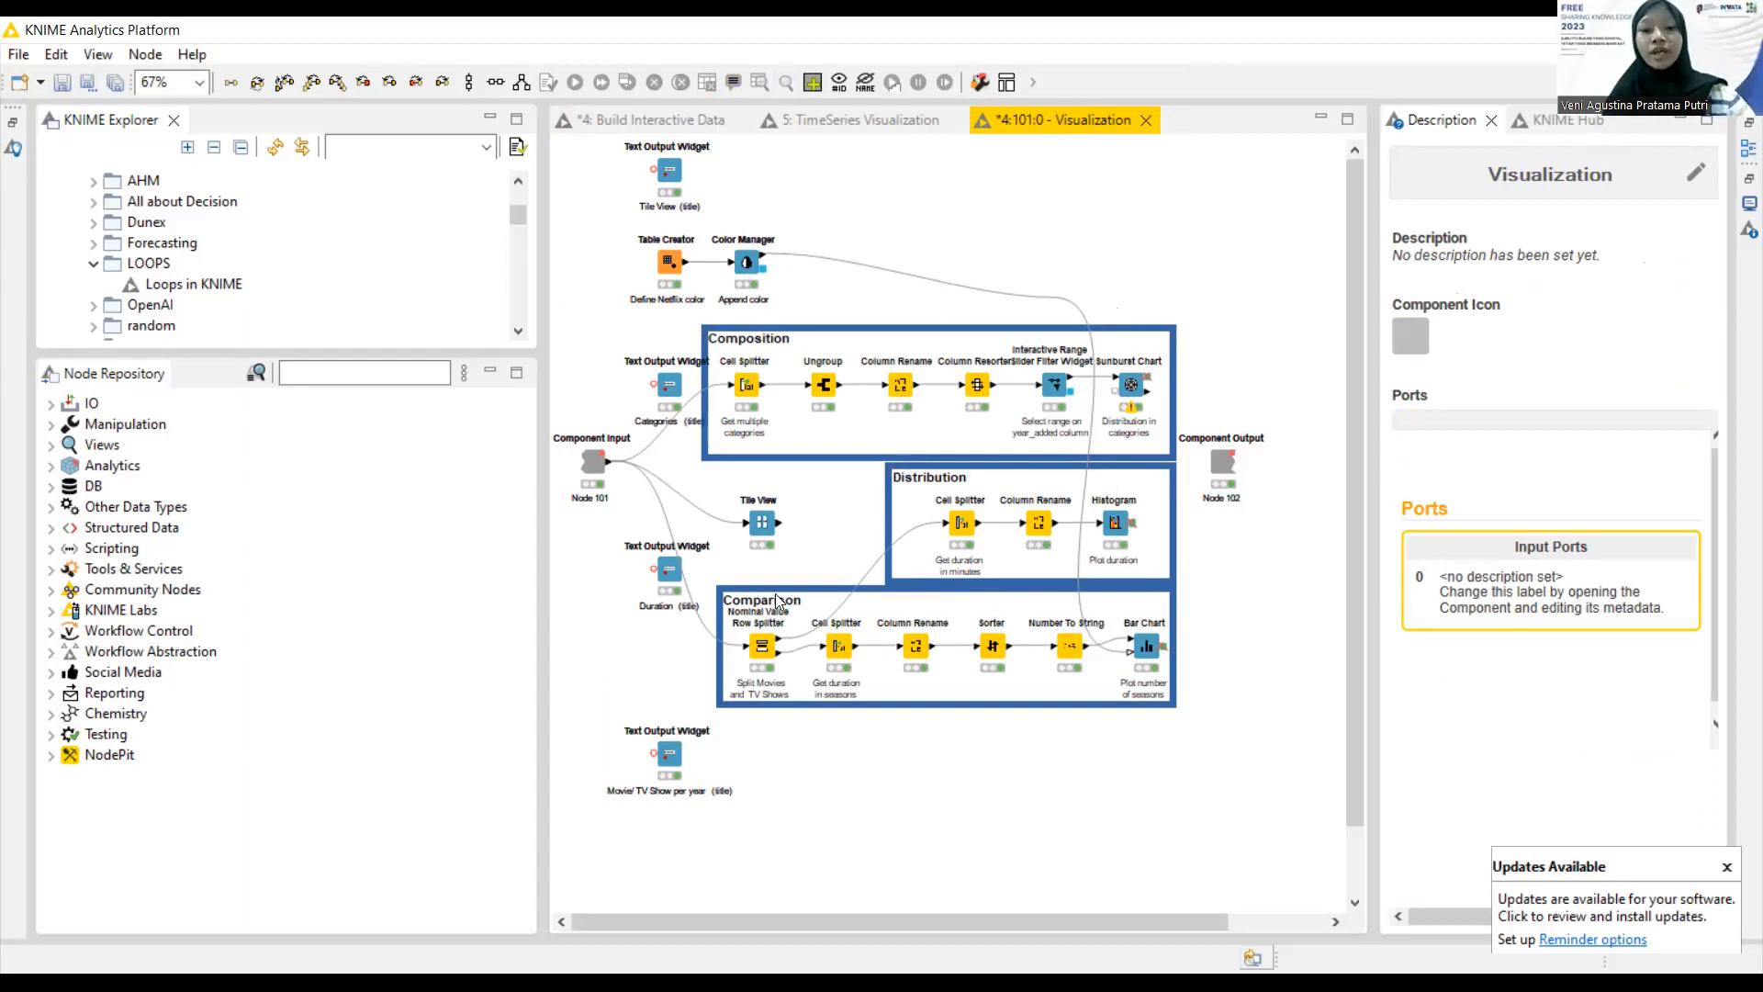
Examine the Sunburst Chart, Histogram and Bar Chart nodes inside the Visualization component
click(1134, 398)
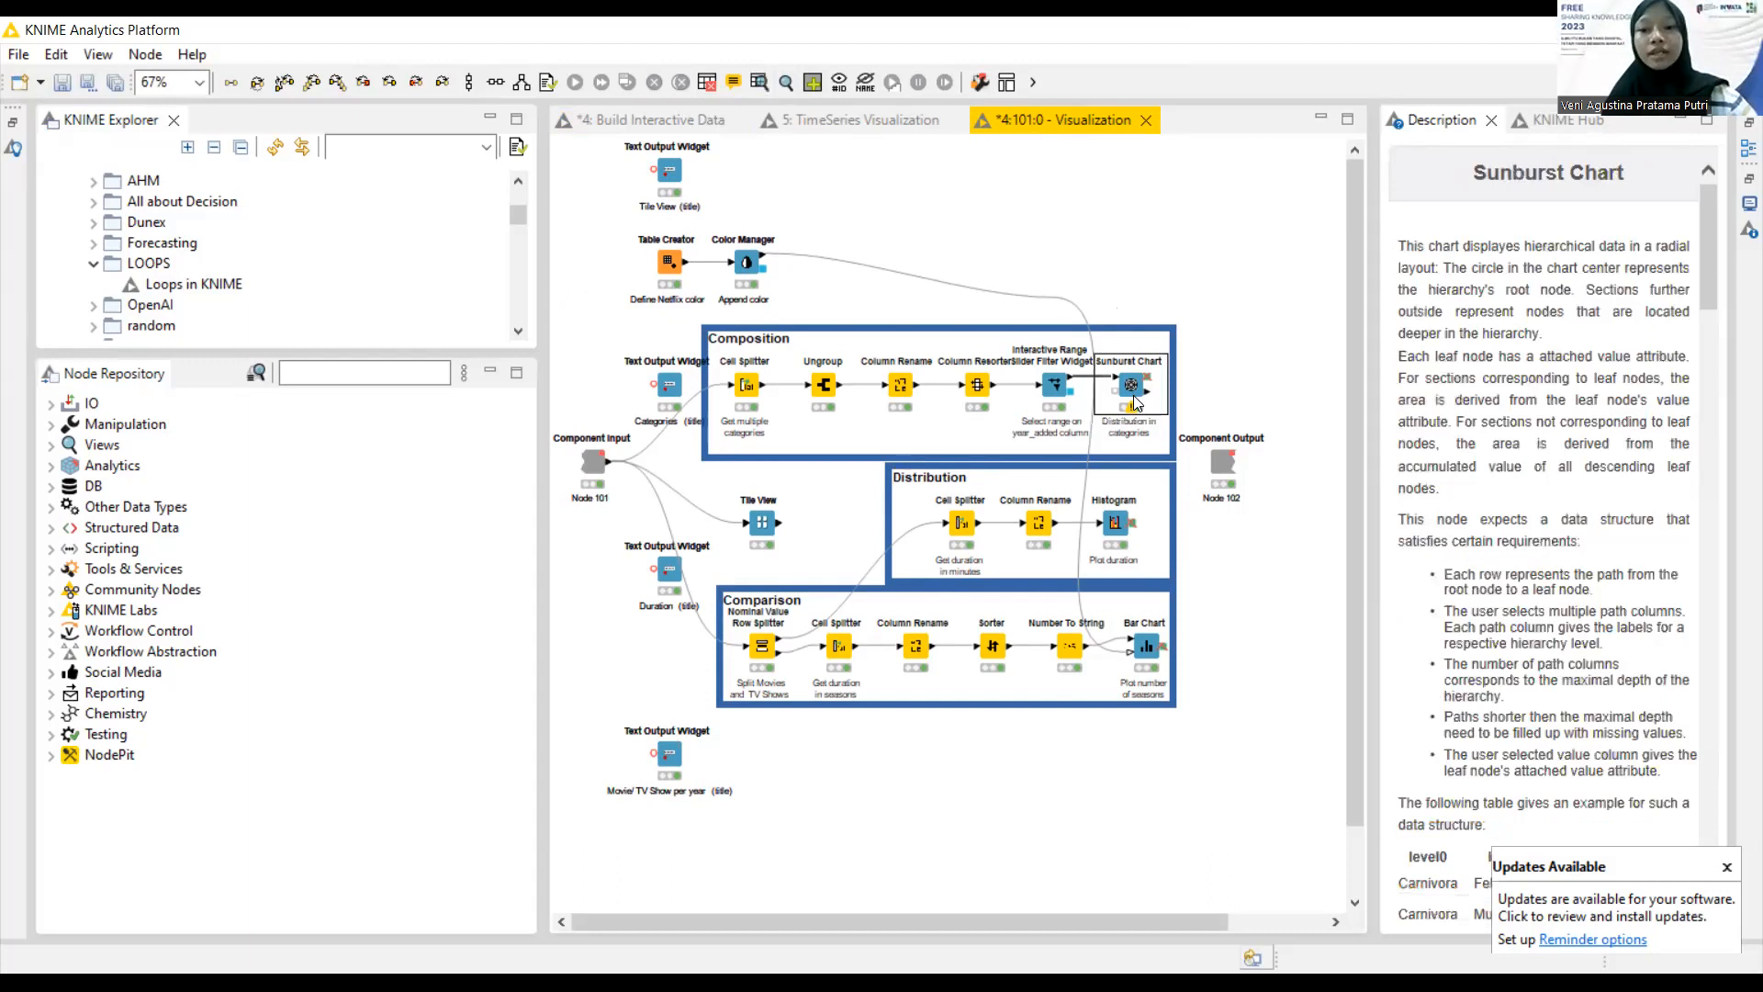
click(1113, 520)
click(1141, 650)
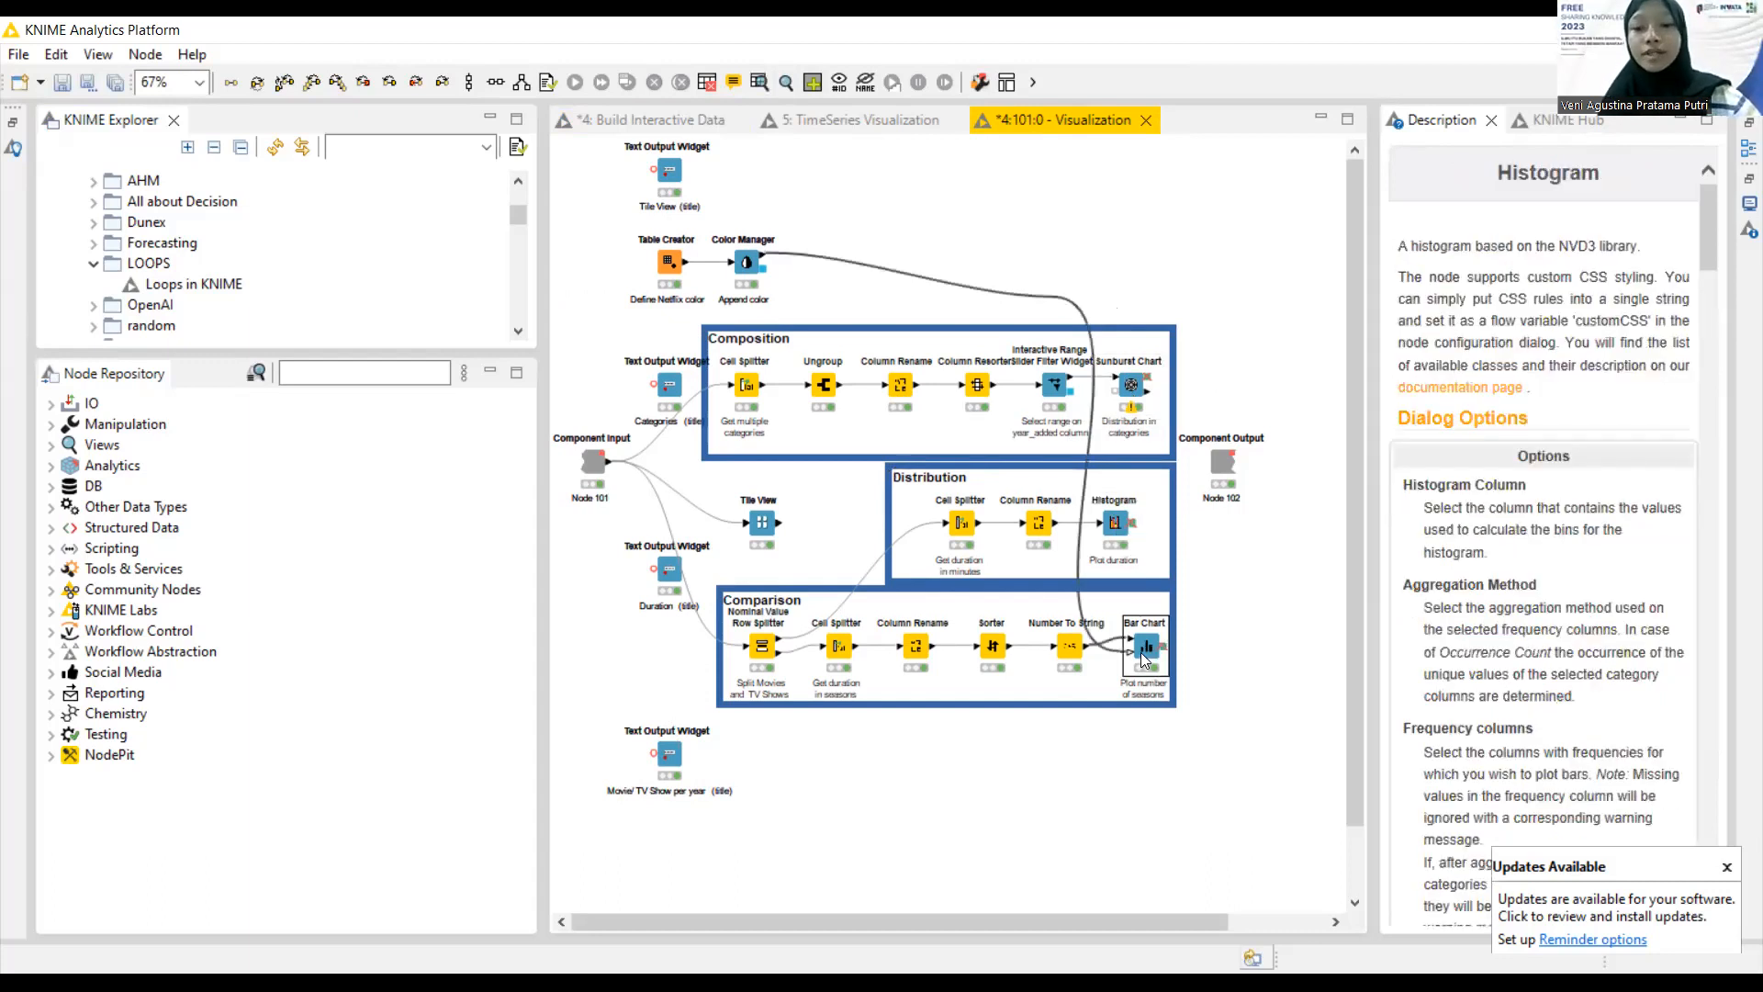
click(1122, 390)
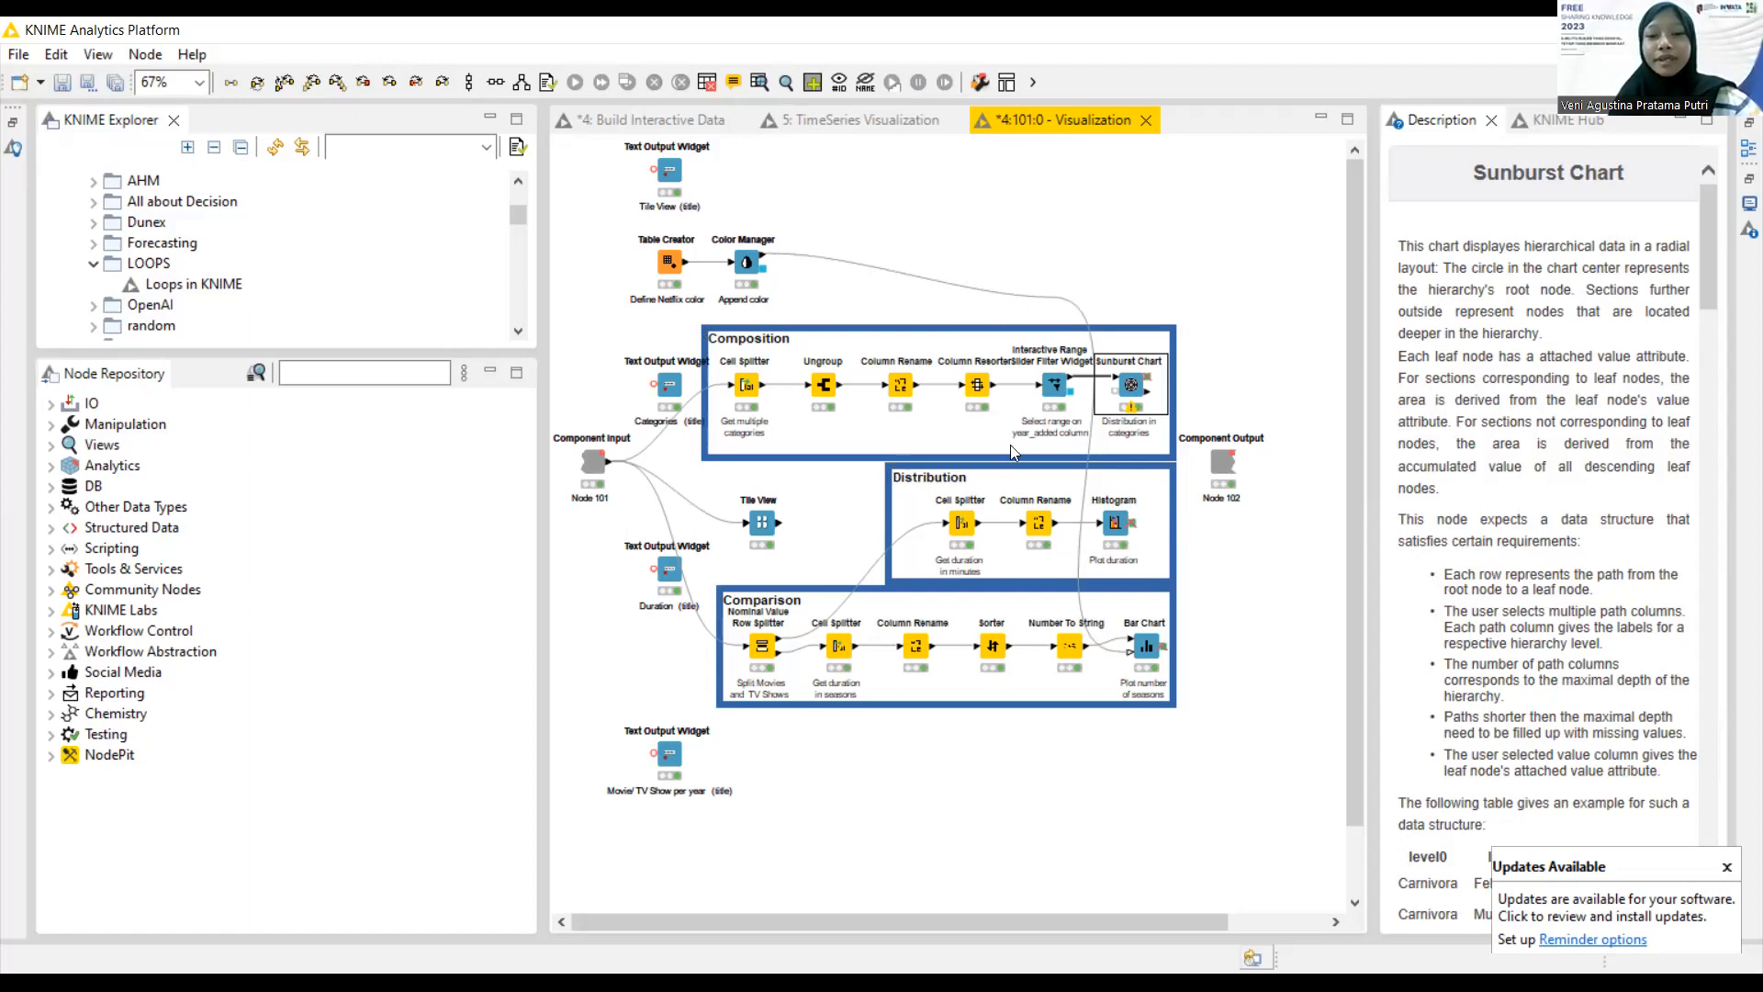
Go through the annotated Composition, Distribution and Comparison sections of the component workflow, including the Sunburst Chart node
click(753, 357)
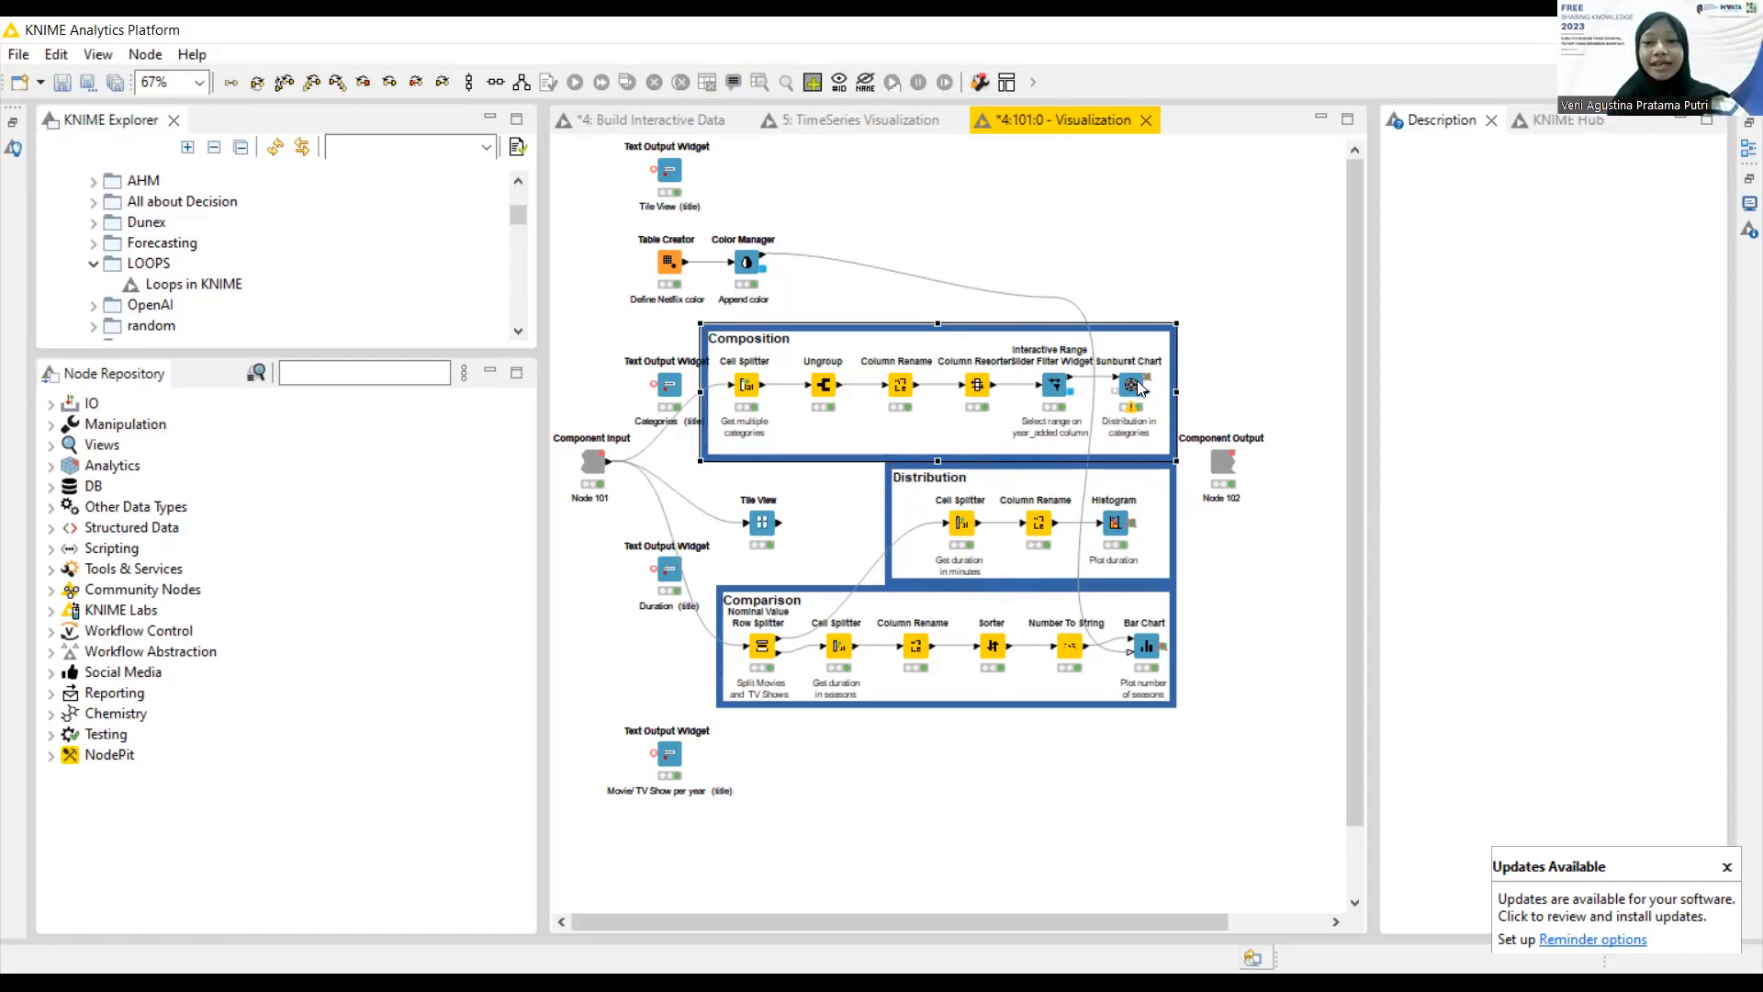
click(1136, 512)
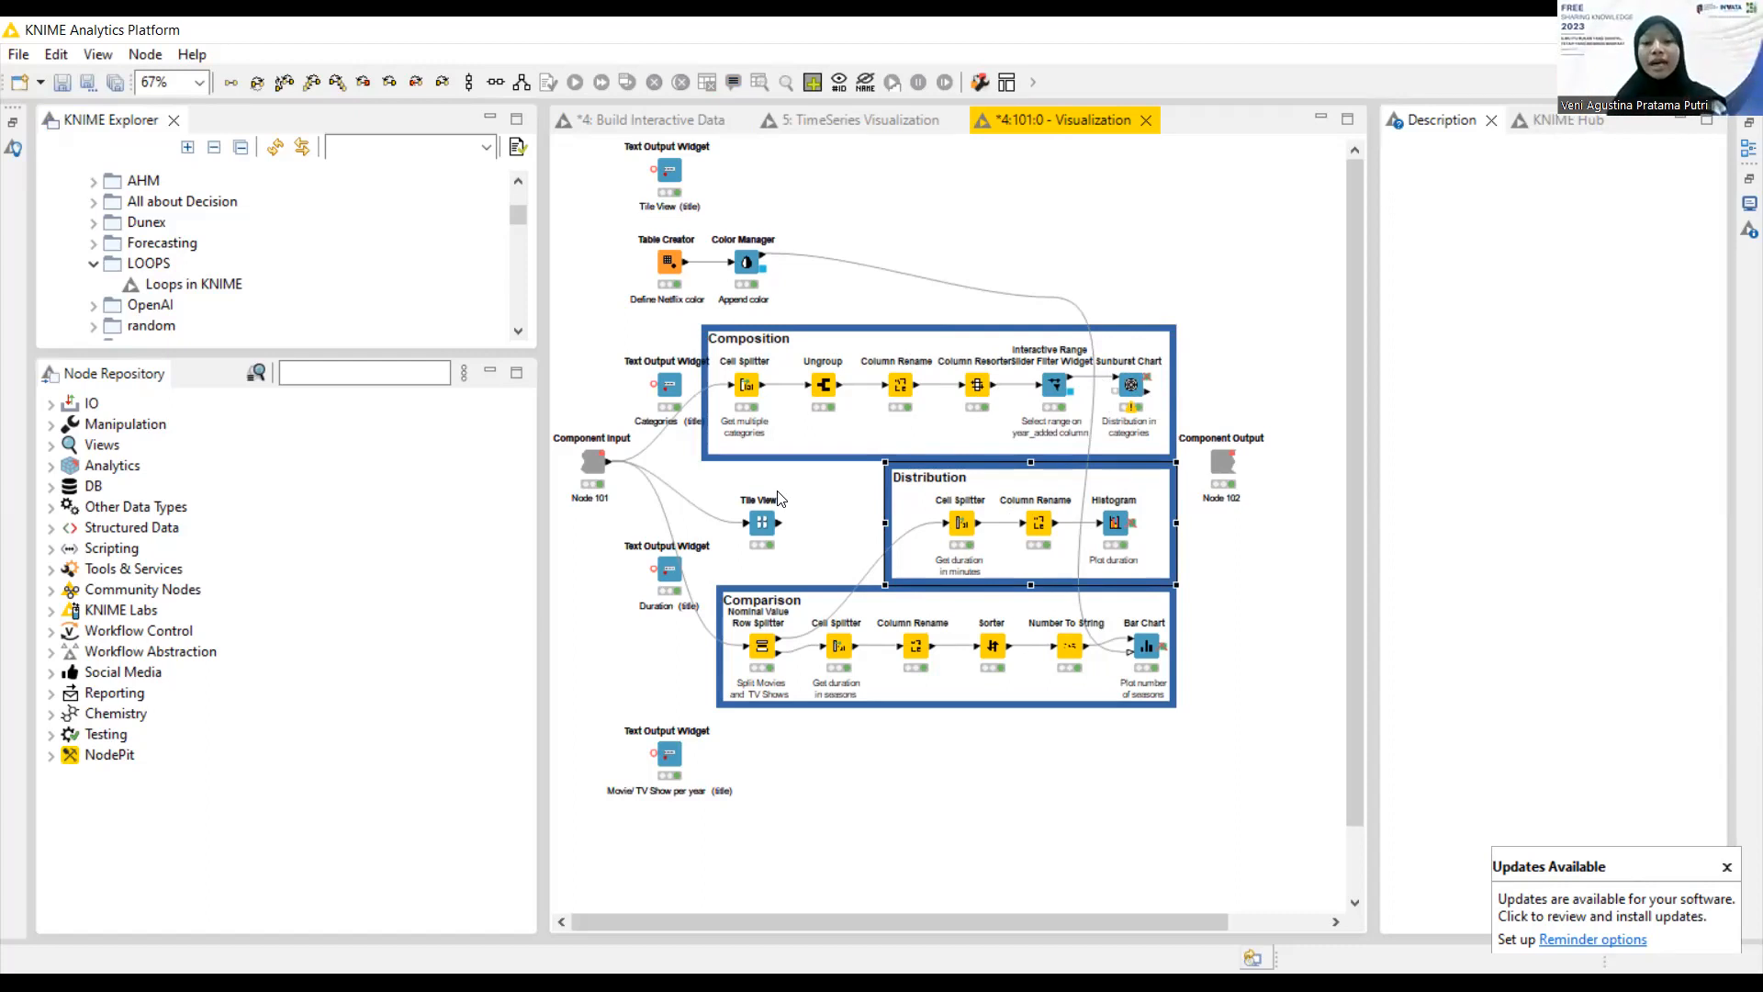
click(1203, 390)
click(1132, 386)
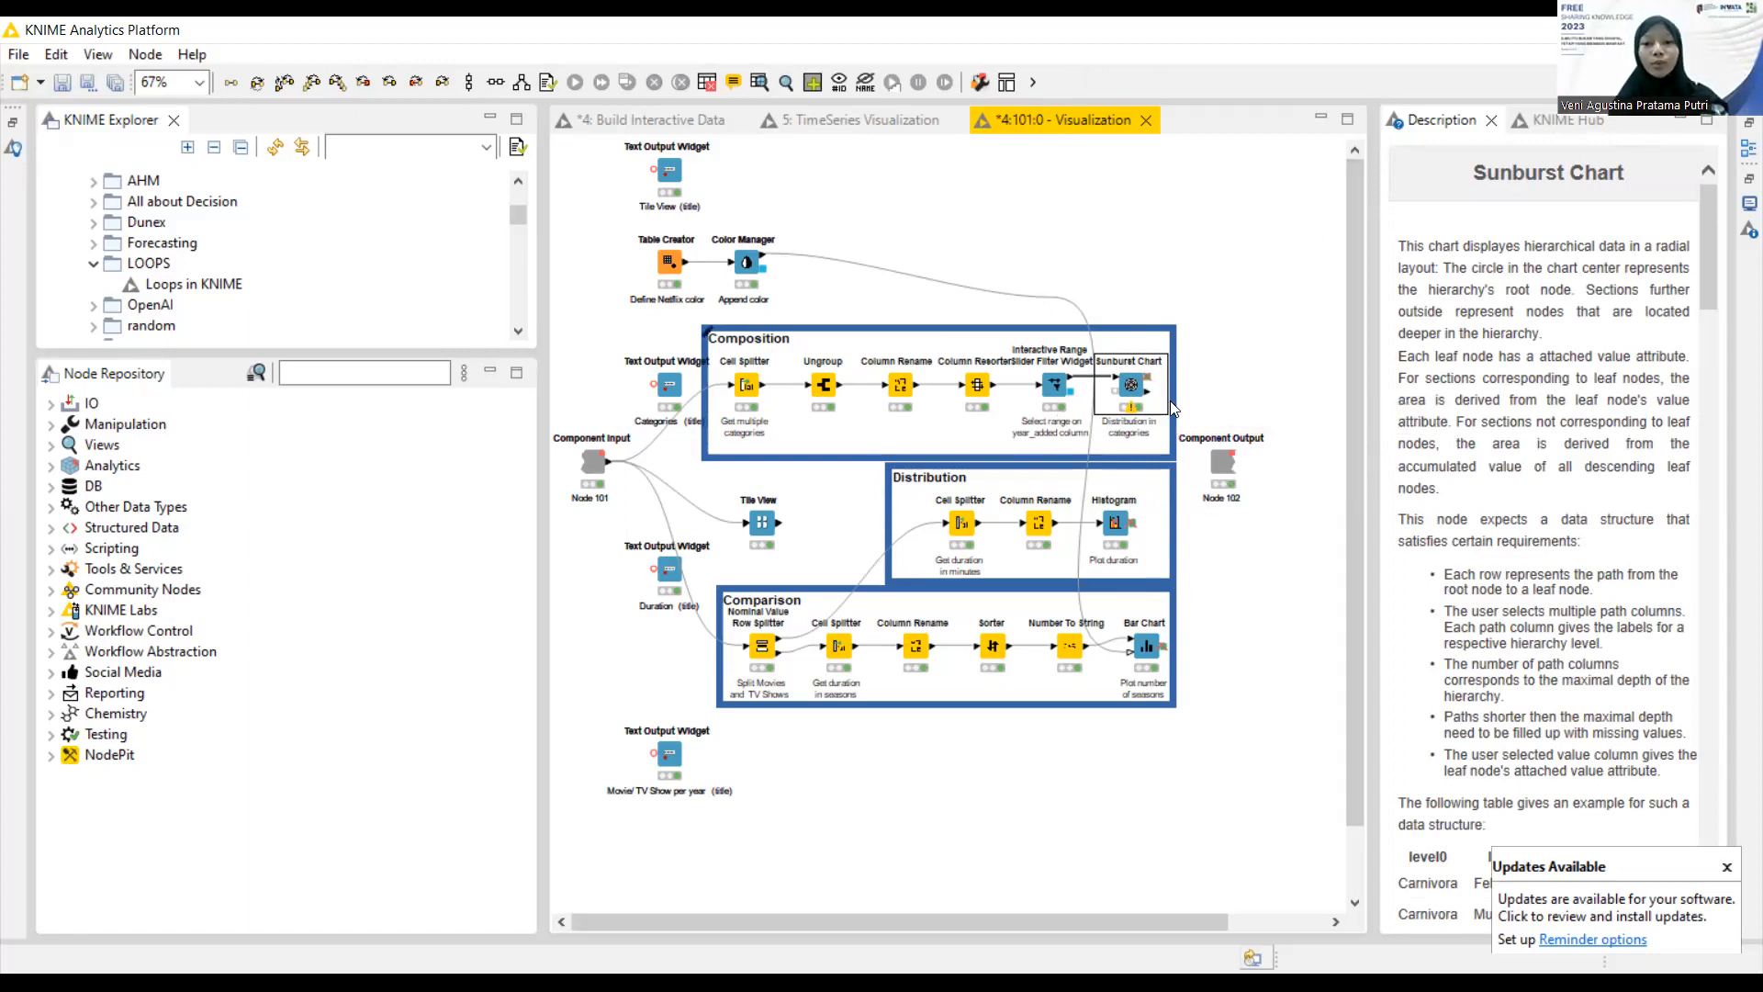
click(1160, 551)
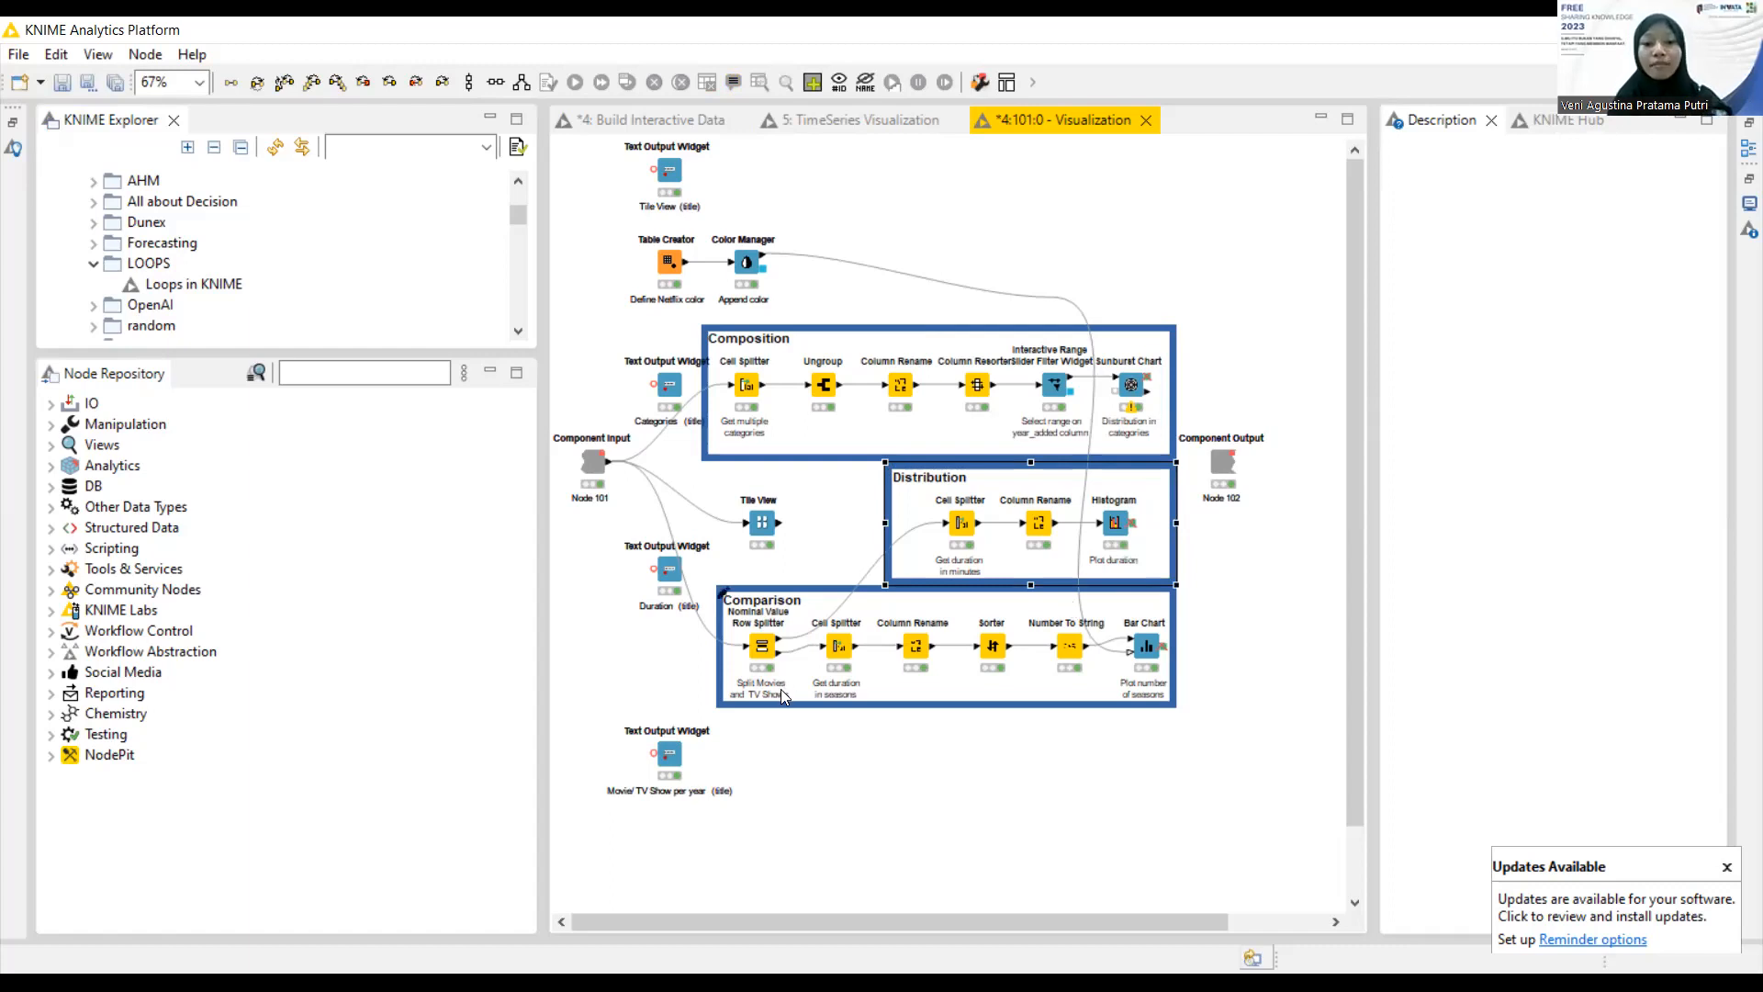
click(904, 721)
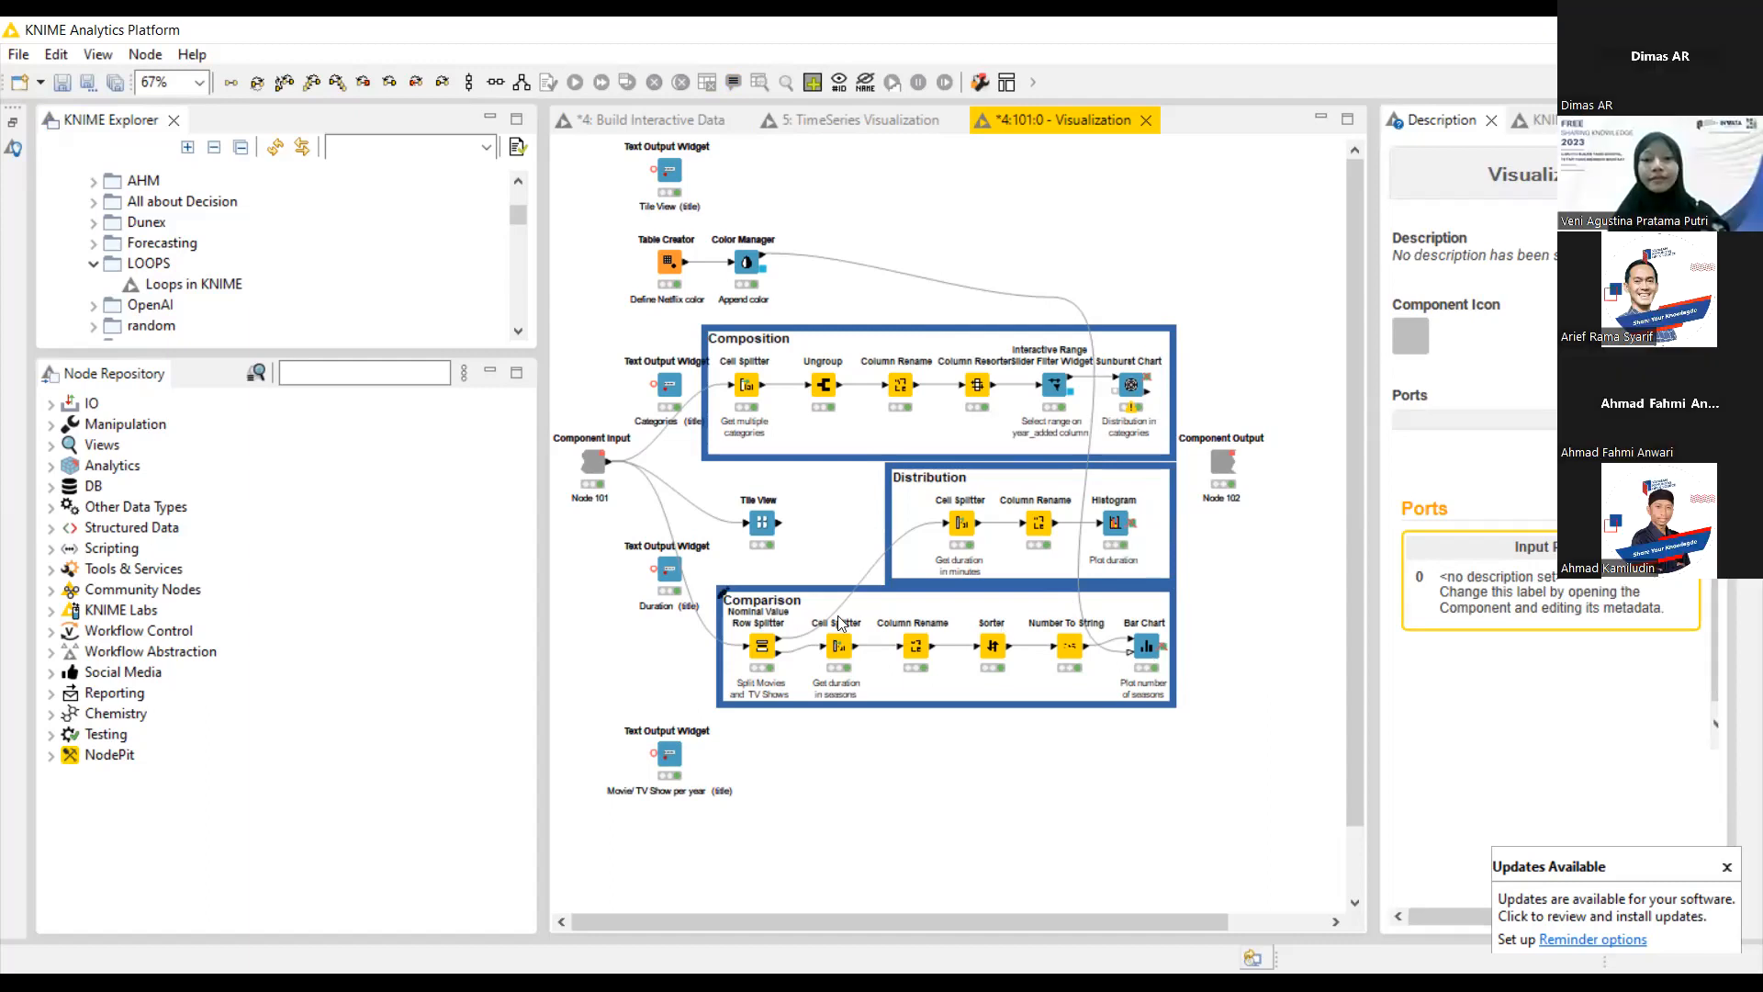
Review the configuration of the Composition section's Cell Splitter node and close it without changes
click(751, 383)
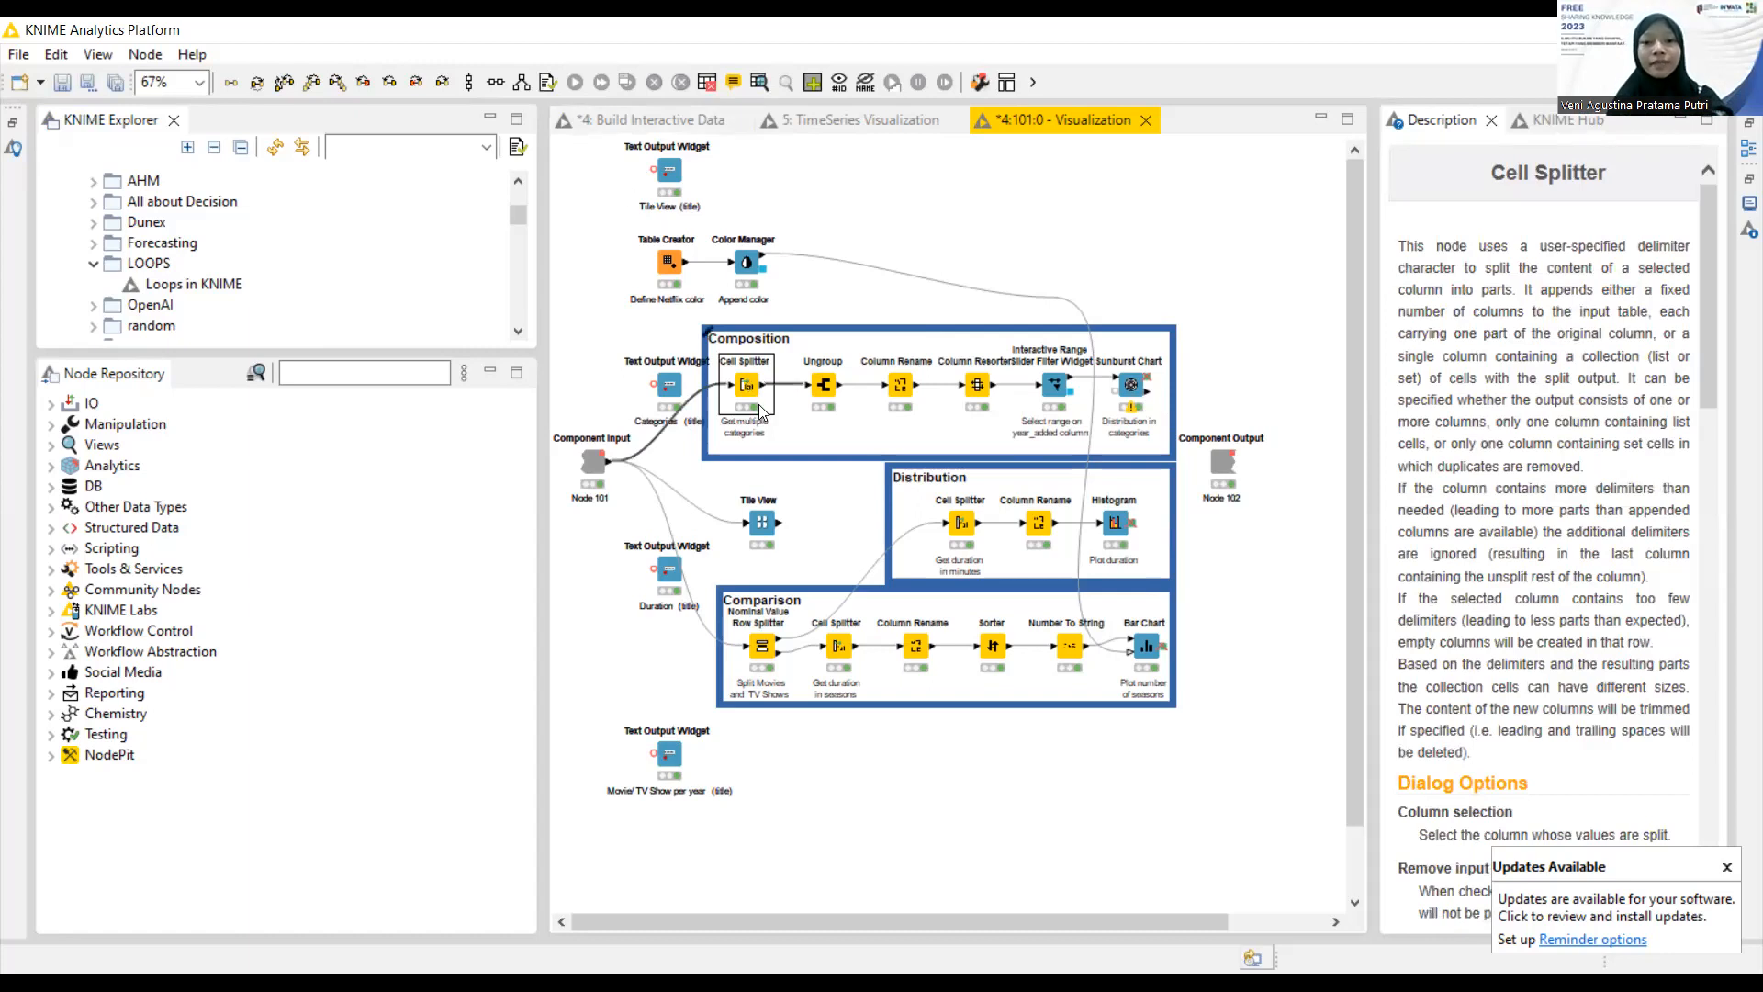
click(547, 84)
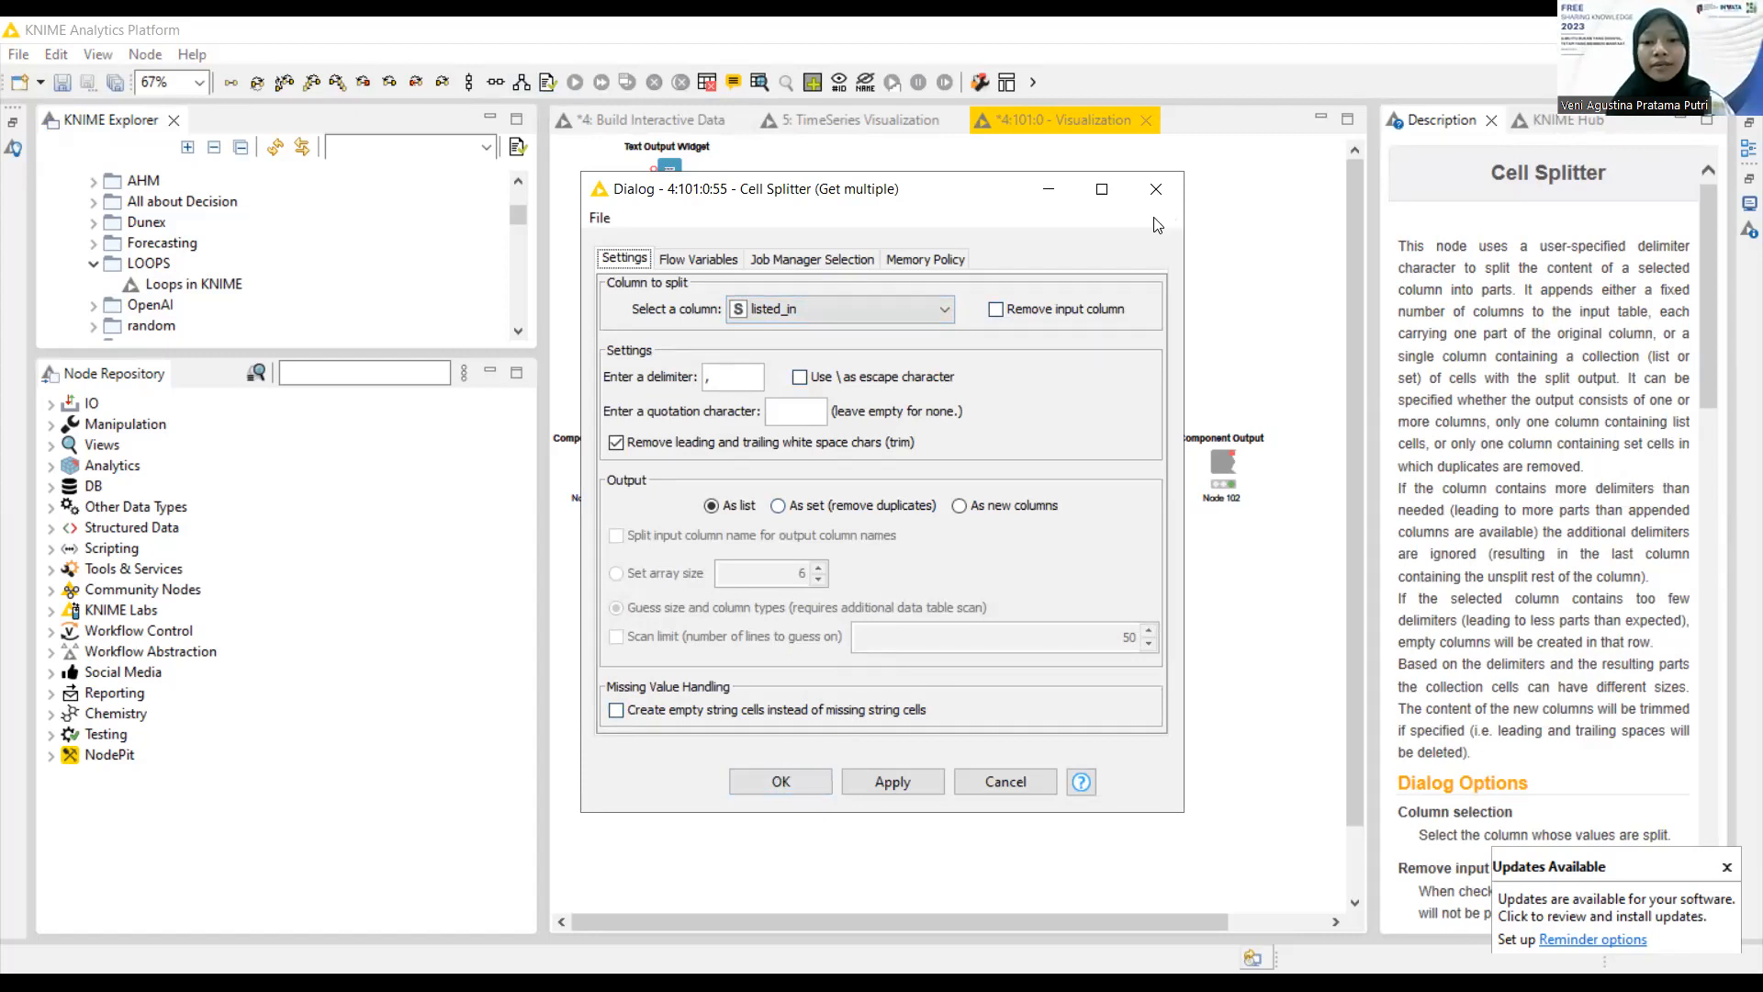
click(1153, 190)
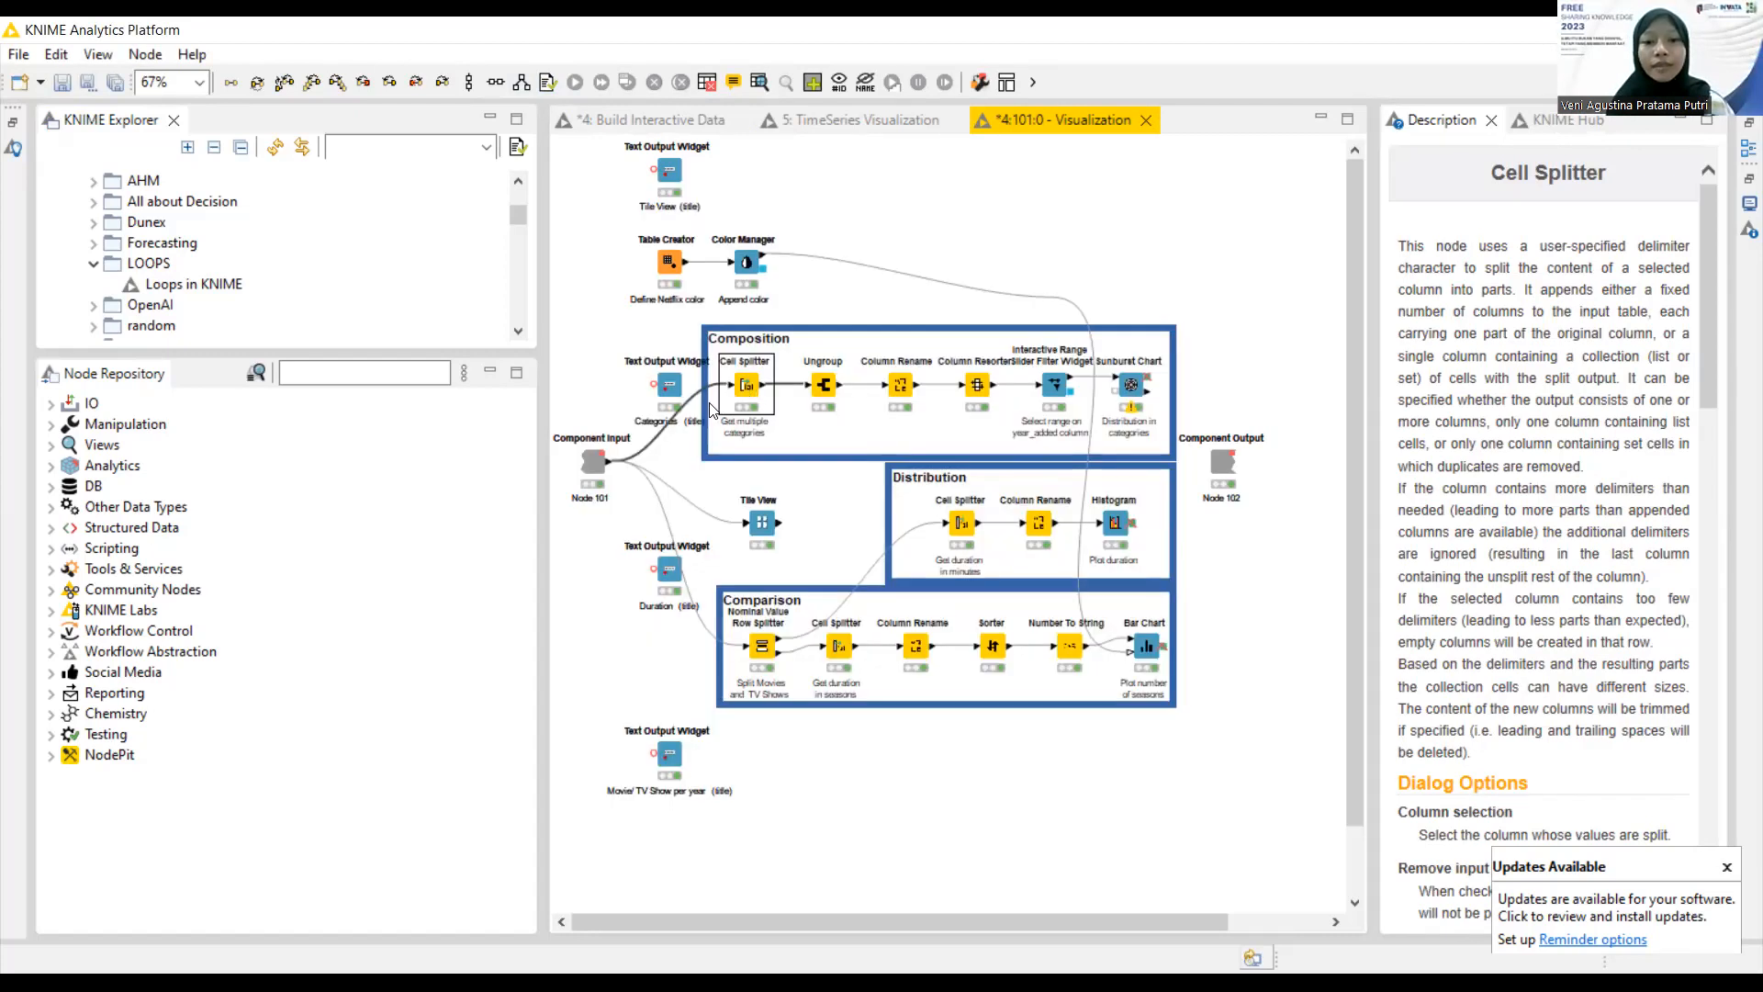
Inspect the Component Input node and view the output table of the Composition section's Cell Splitter
click(582, 463)
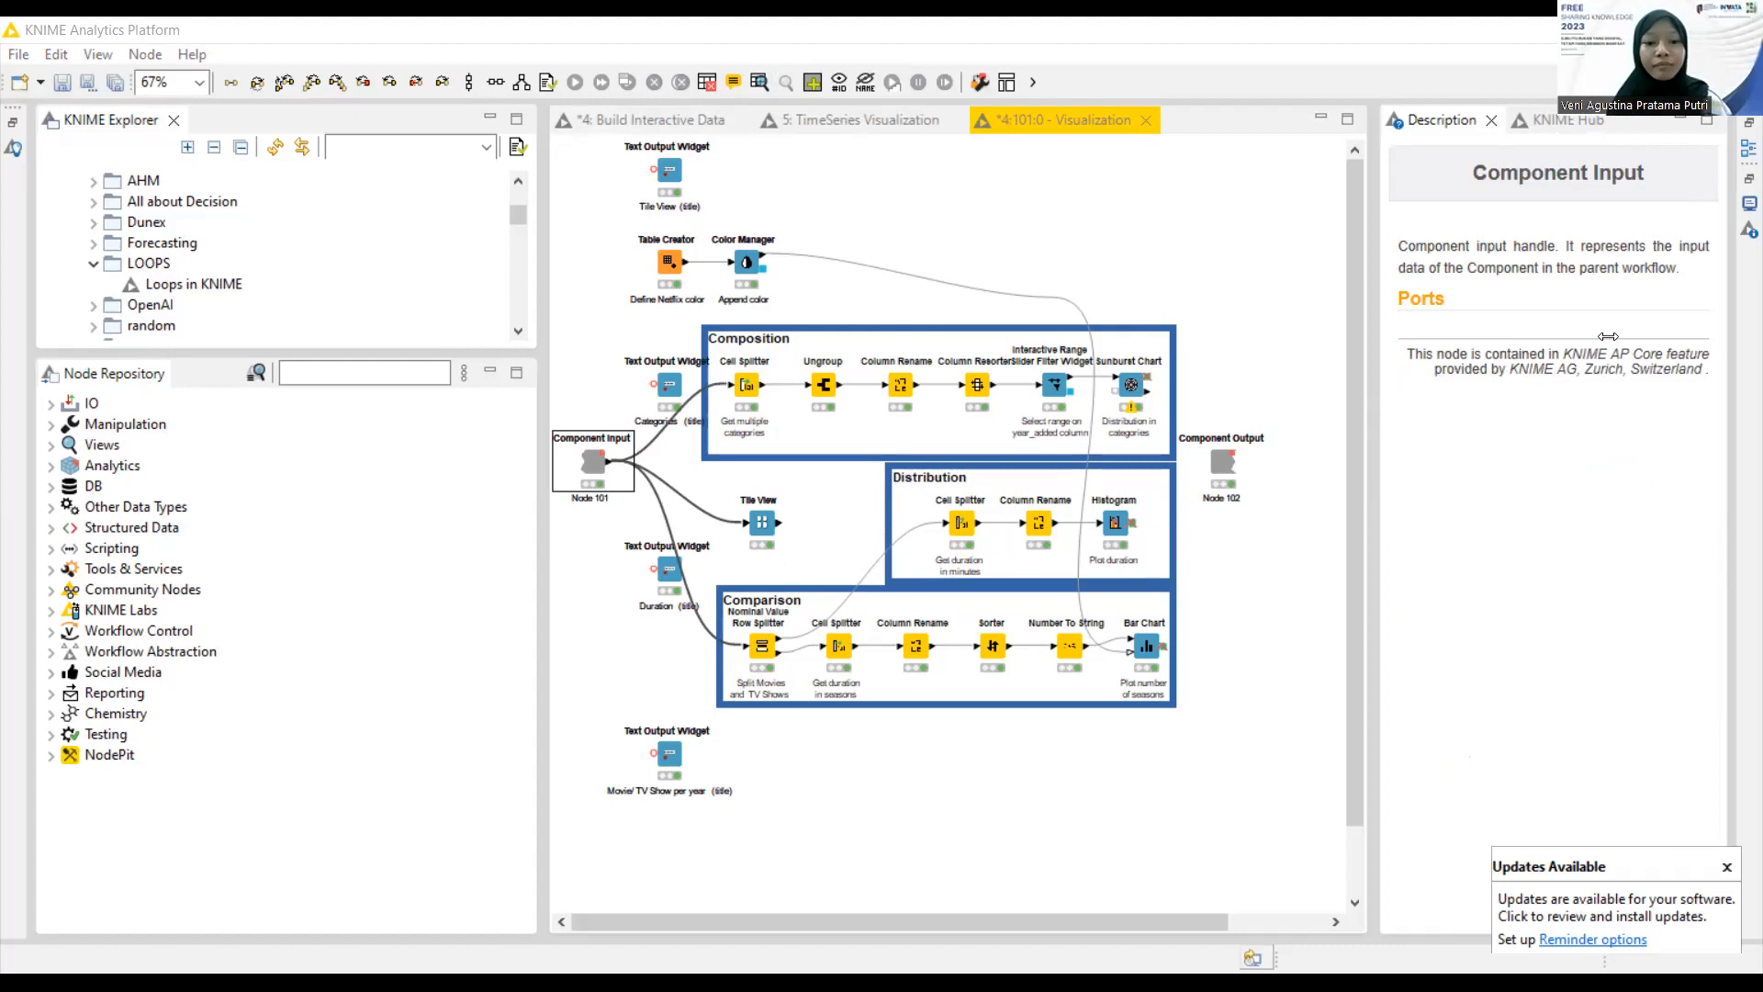
click(756, 406)
click(760, 83)
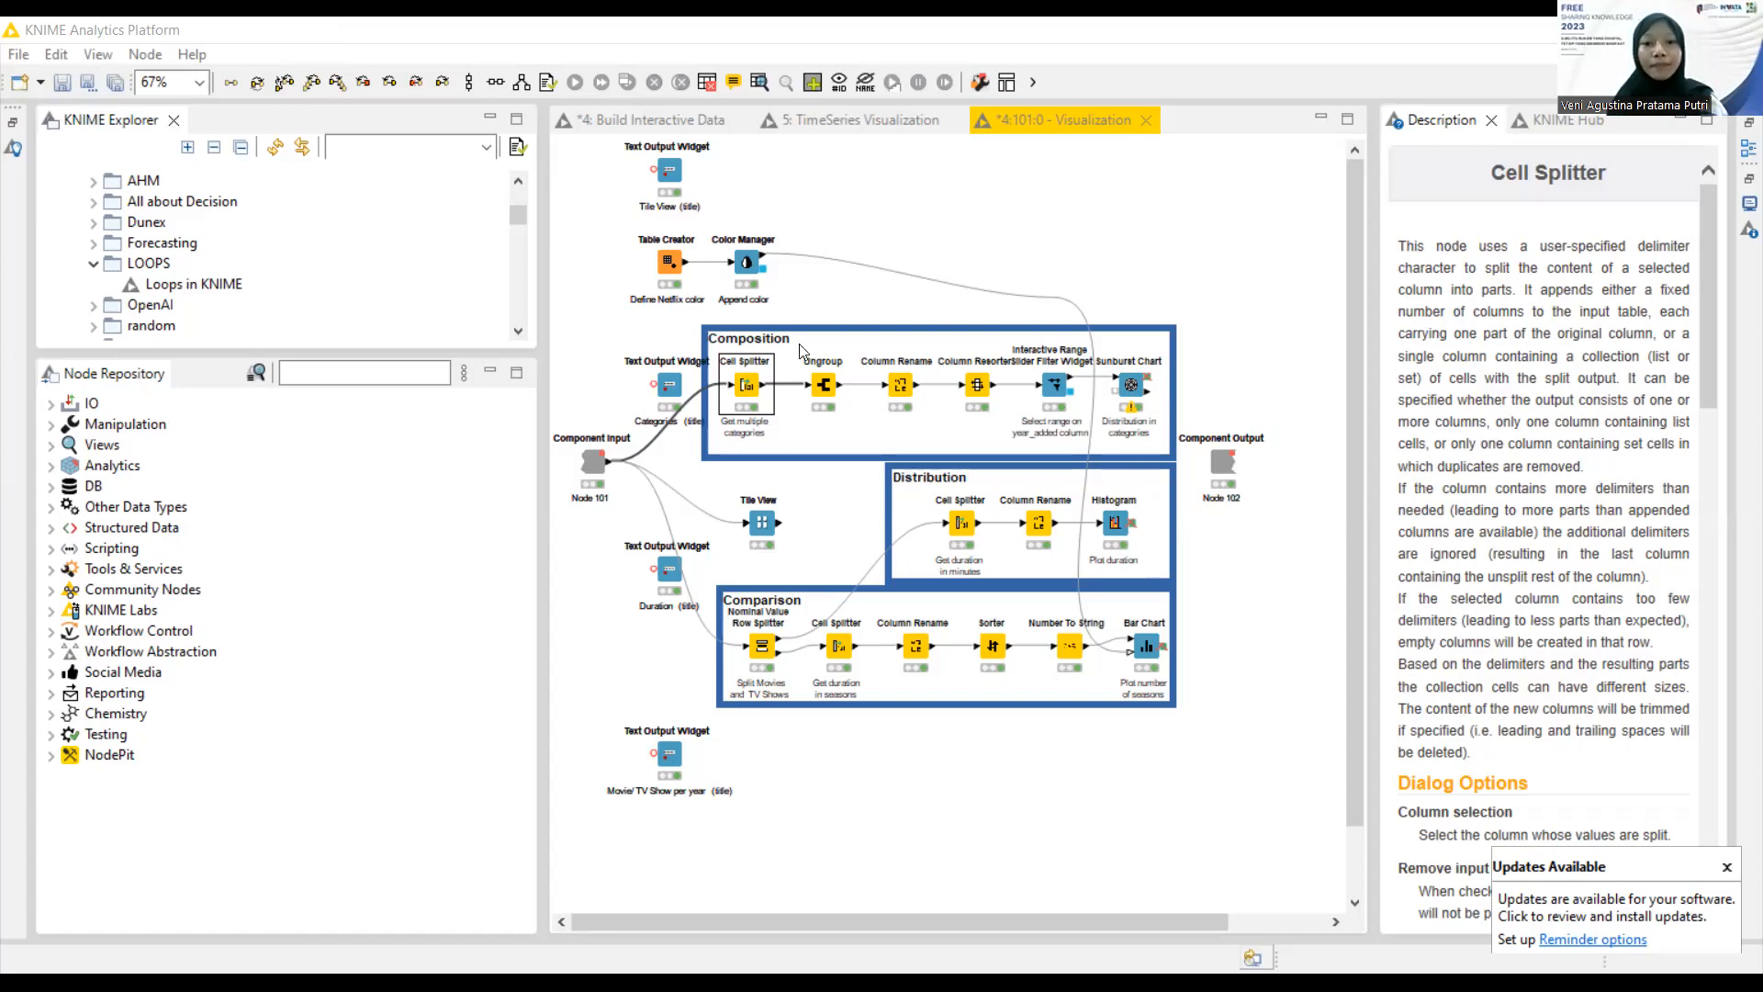
Review the Ungroup node's configuration for the listed_in_SplitResultList column and close it without changes
click(837, 387)
click(739, 387)
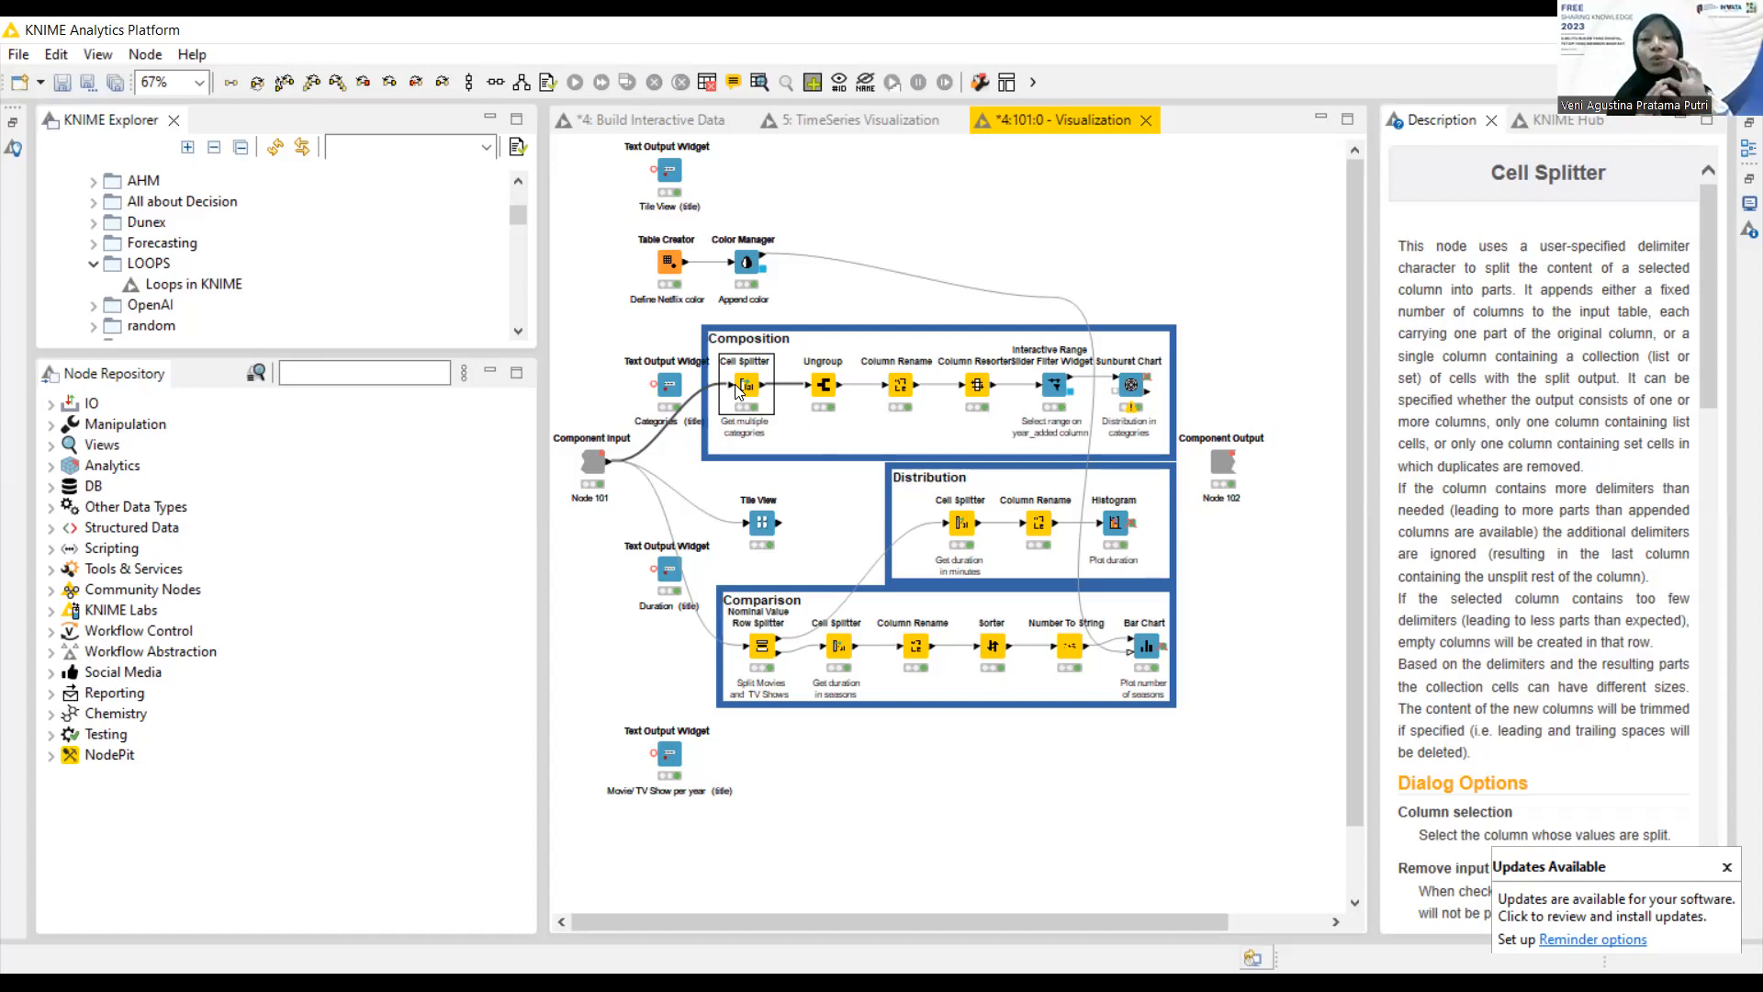
click(809, 404)
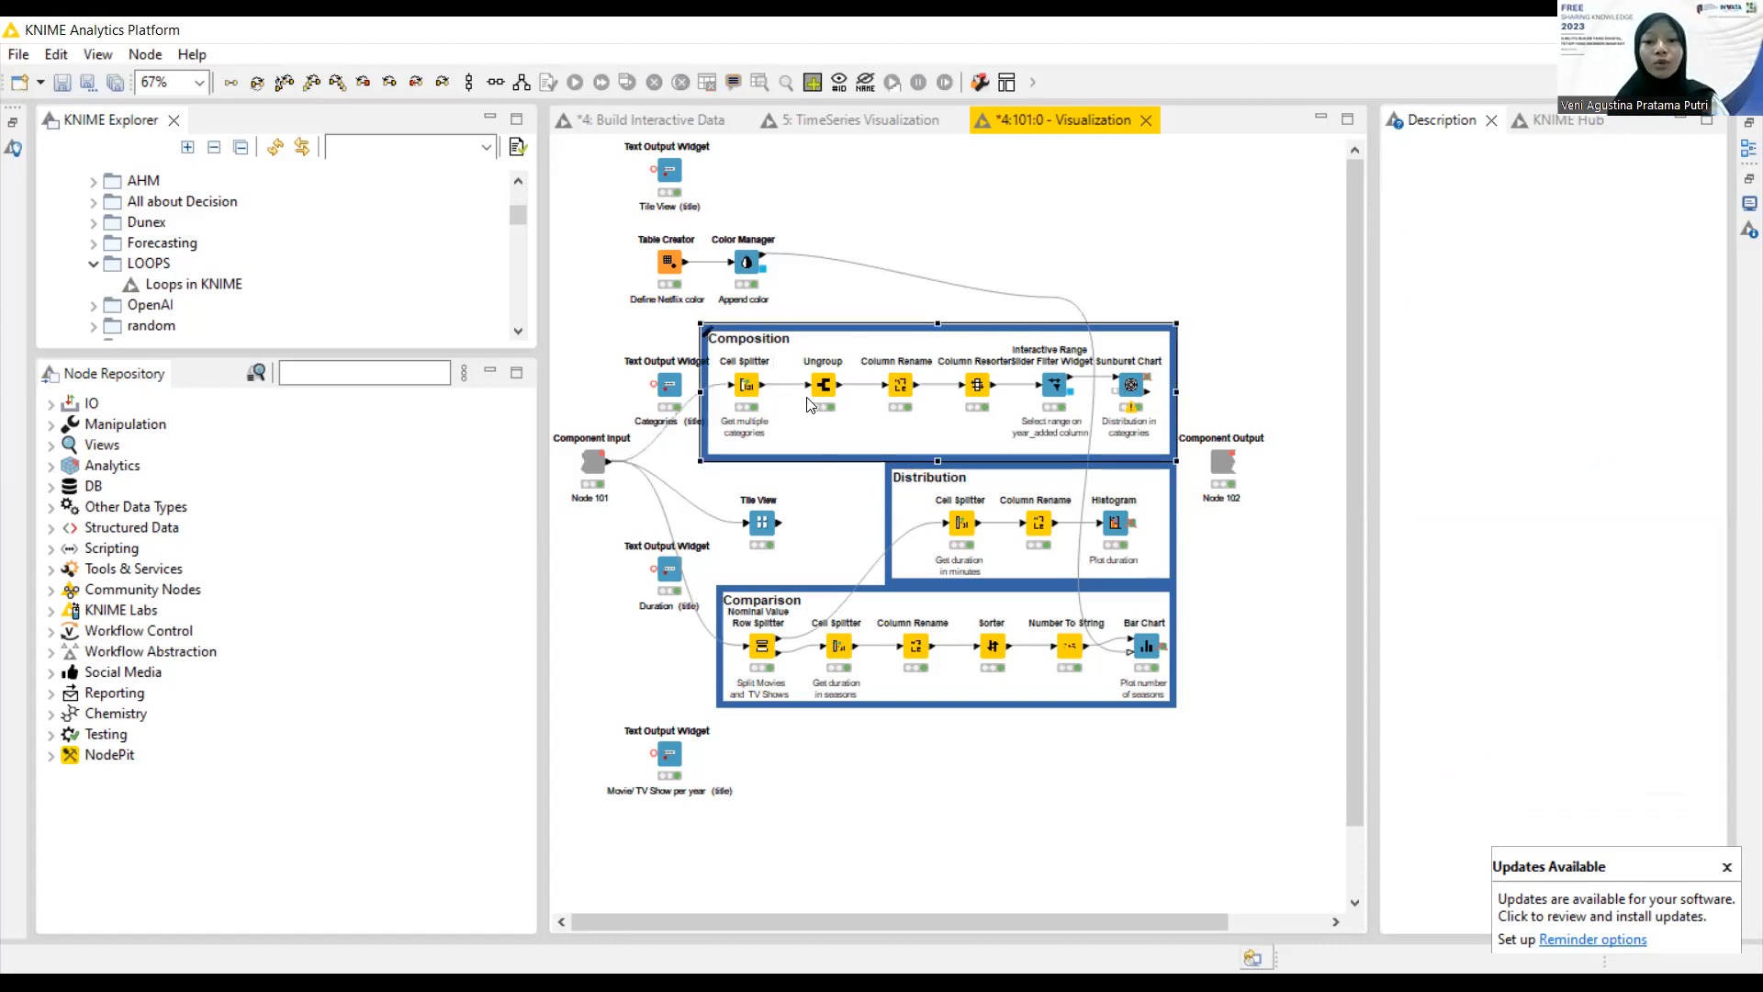
click(817, 391)
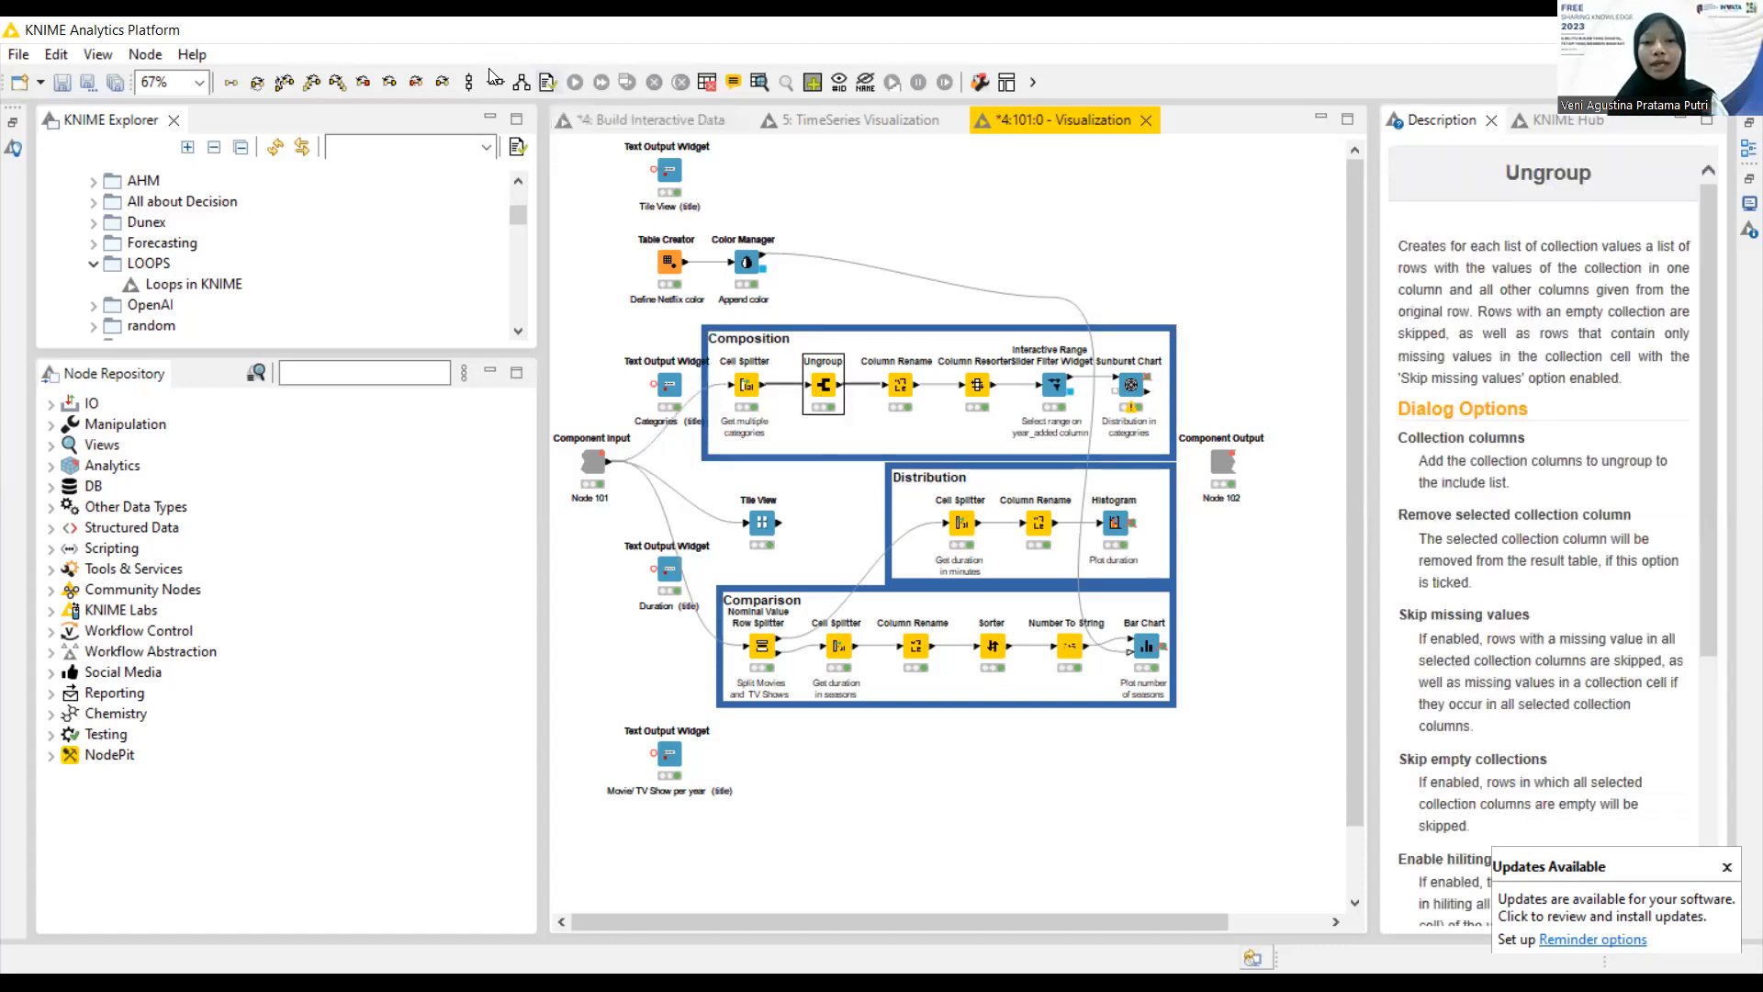
click(548, 84)
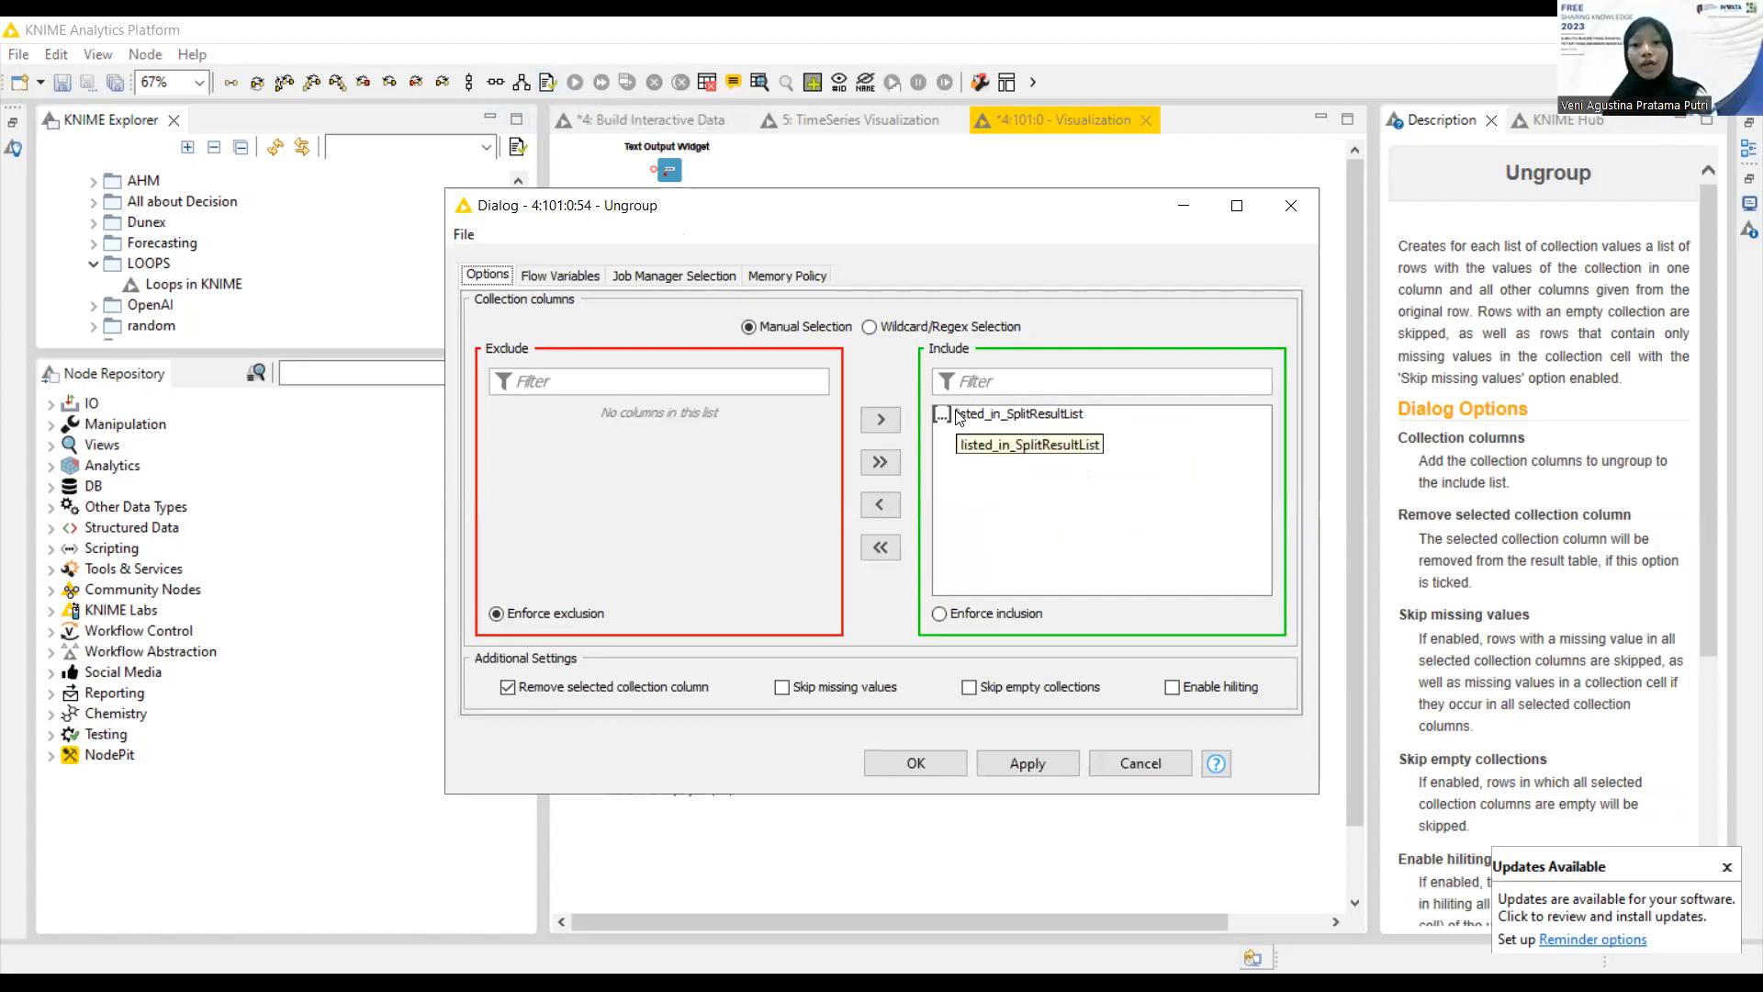
click(1312, 207)
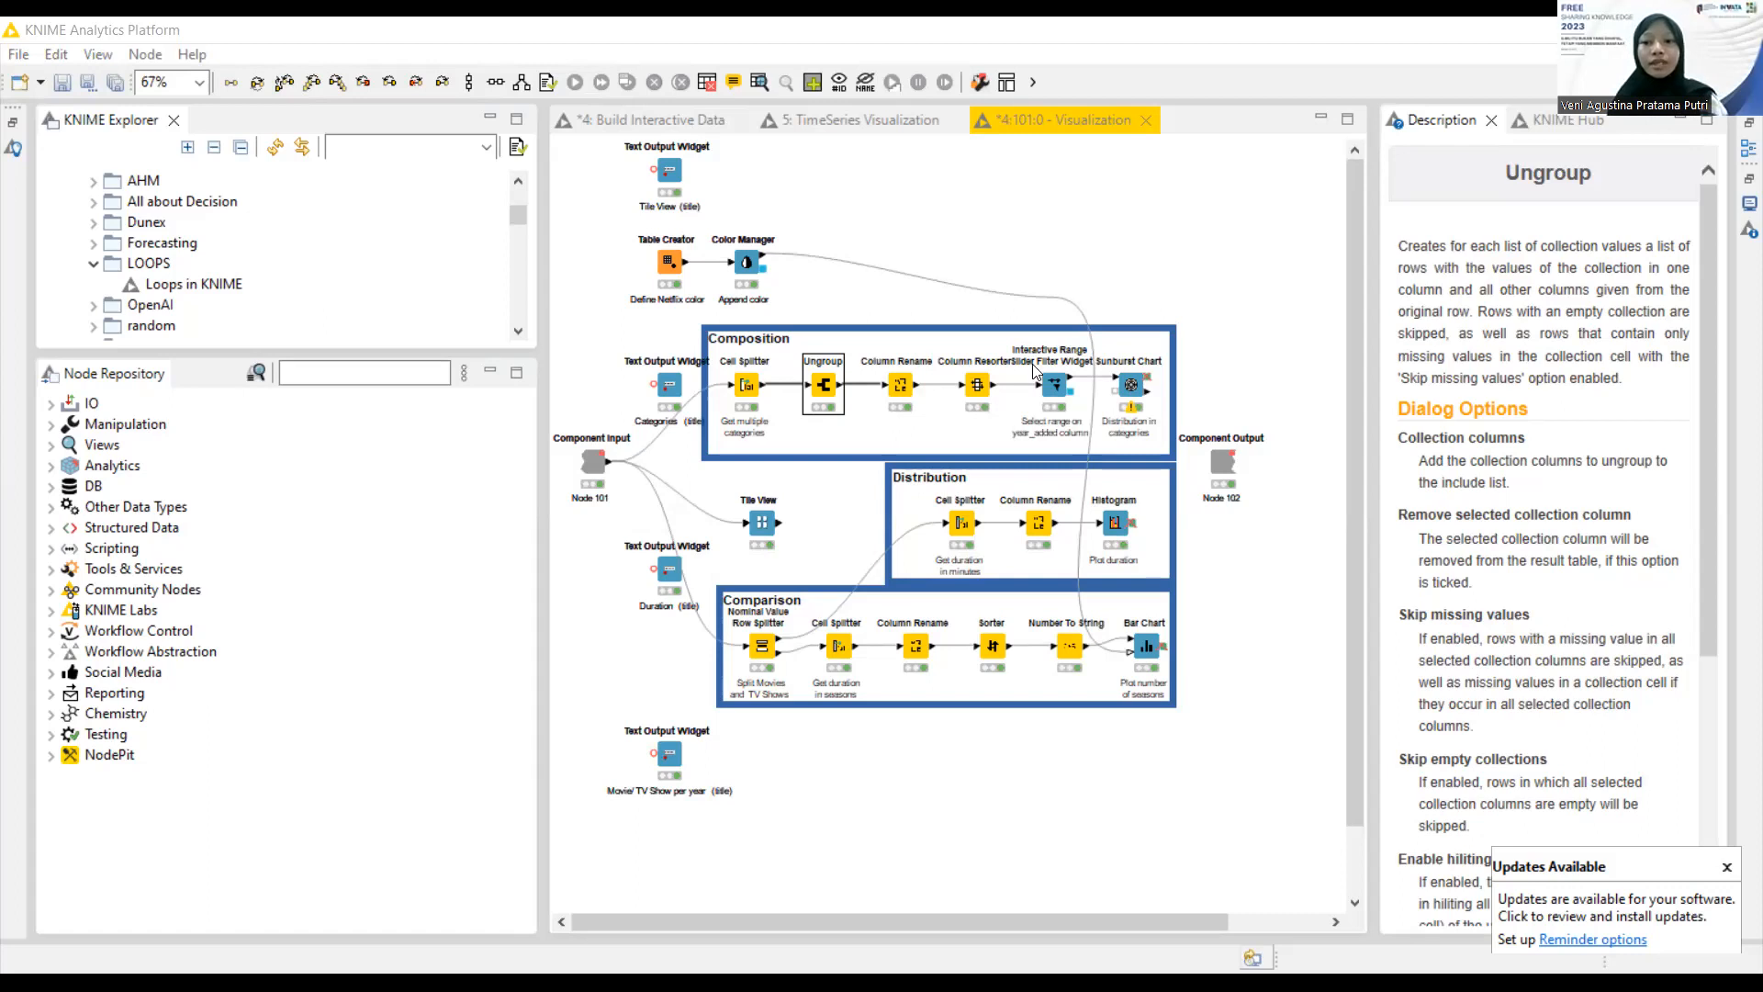
Inspect the Ungroup and Column Rename nodes in the Composition section
click(871, 390)
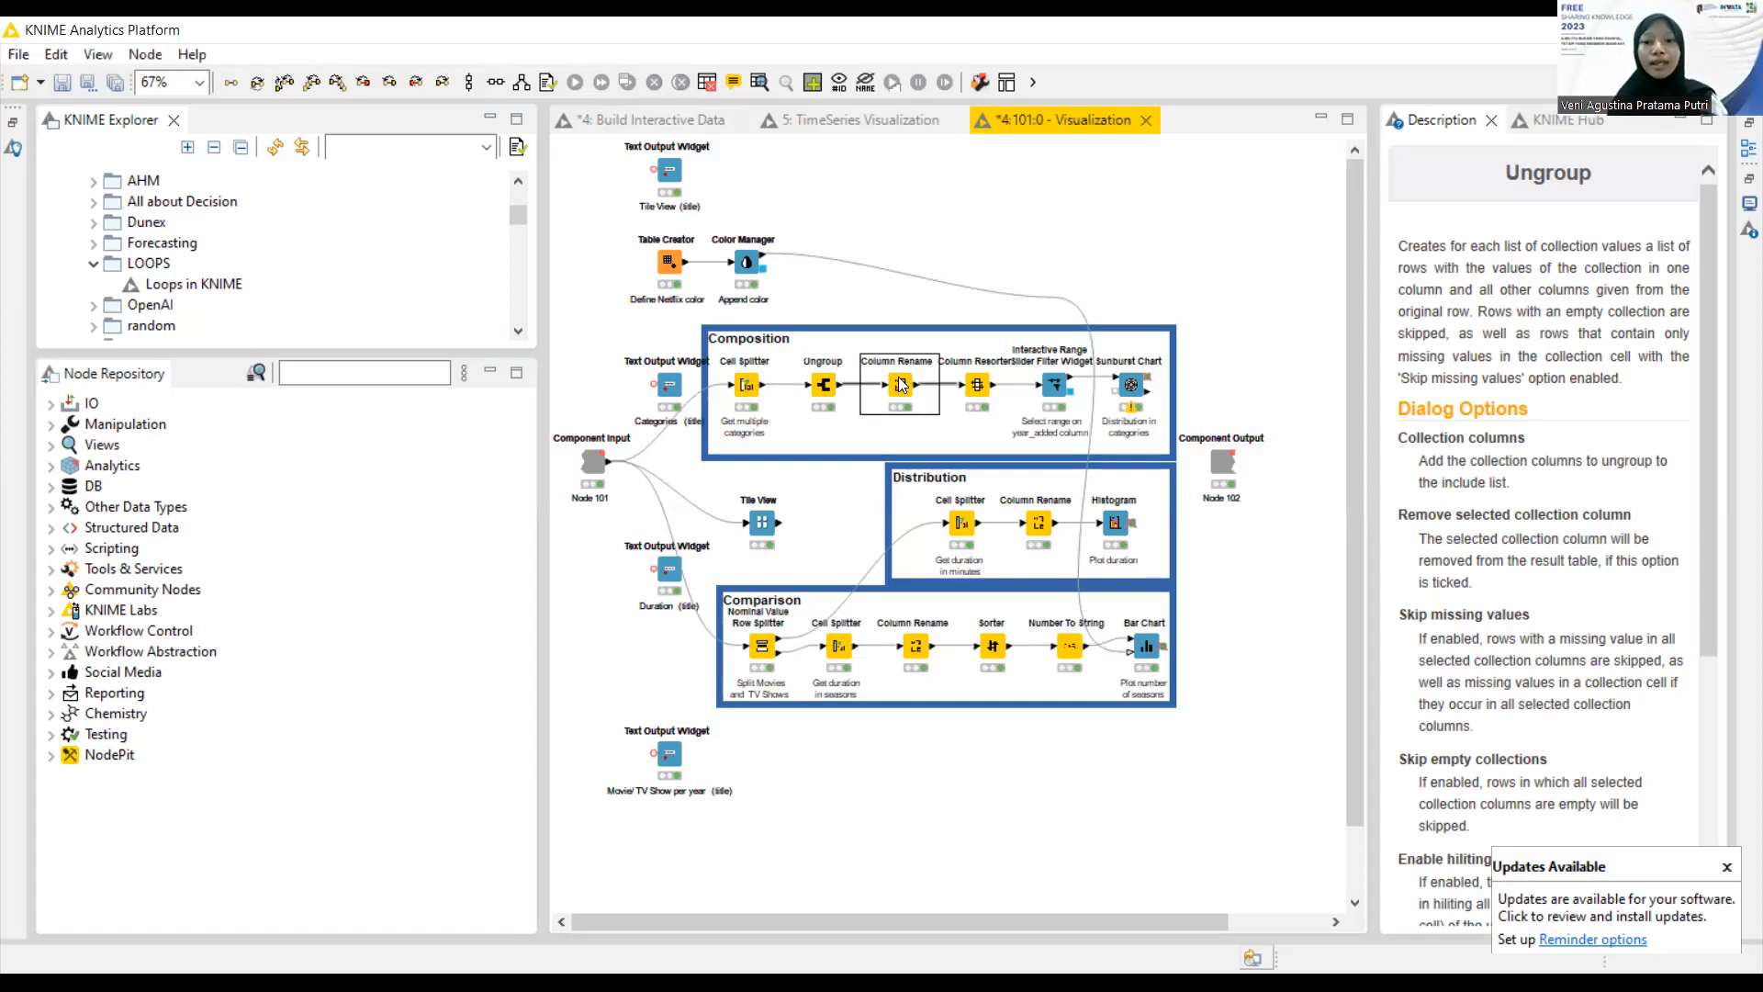
click(823, 385)
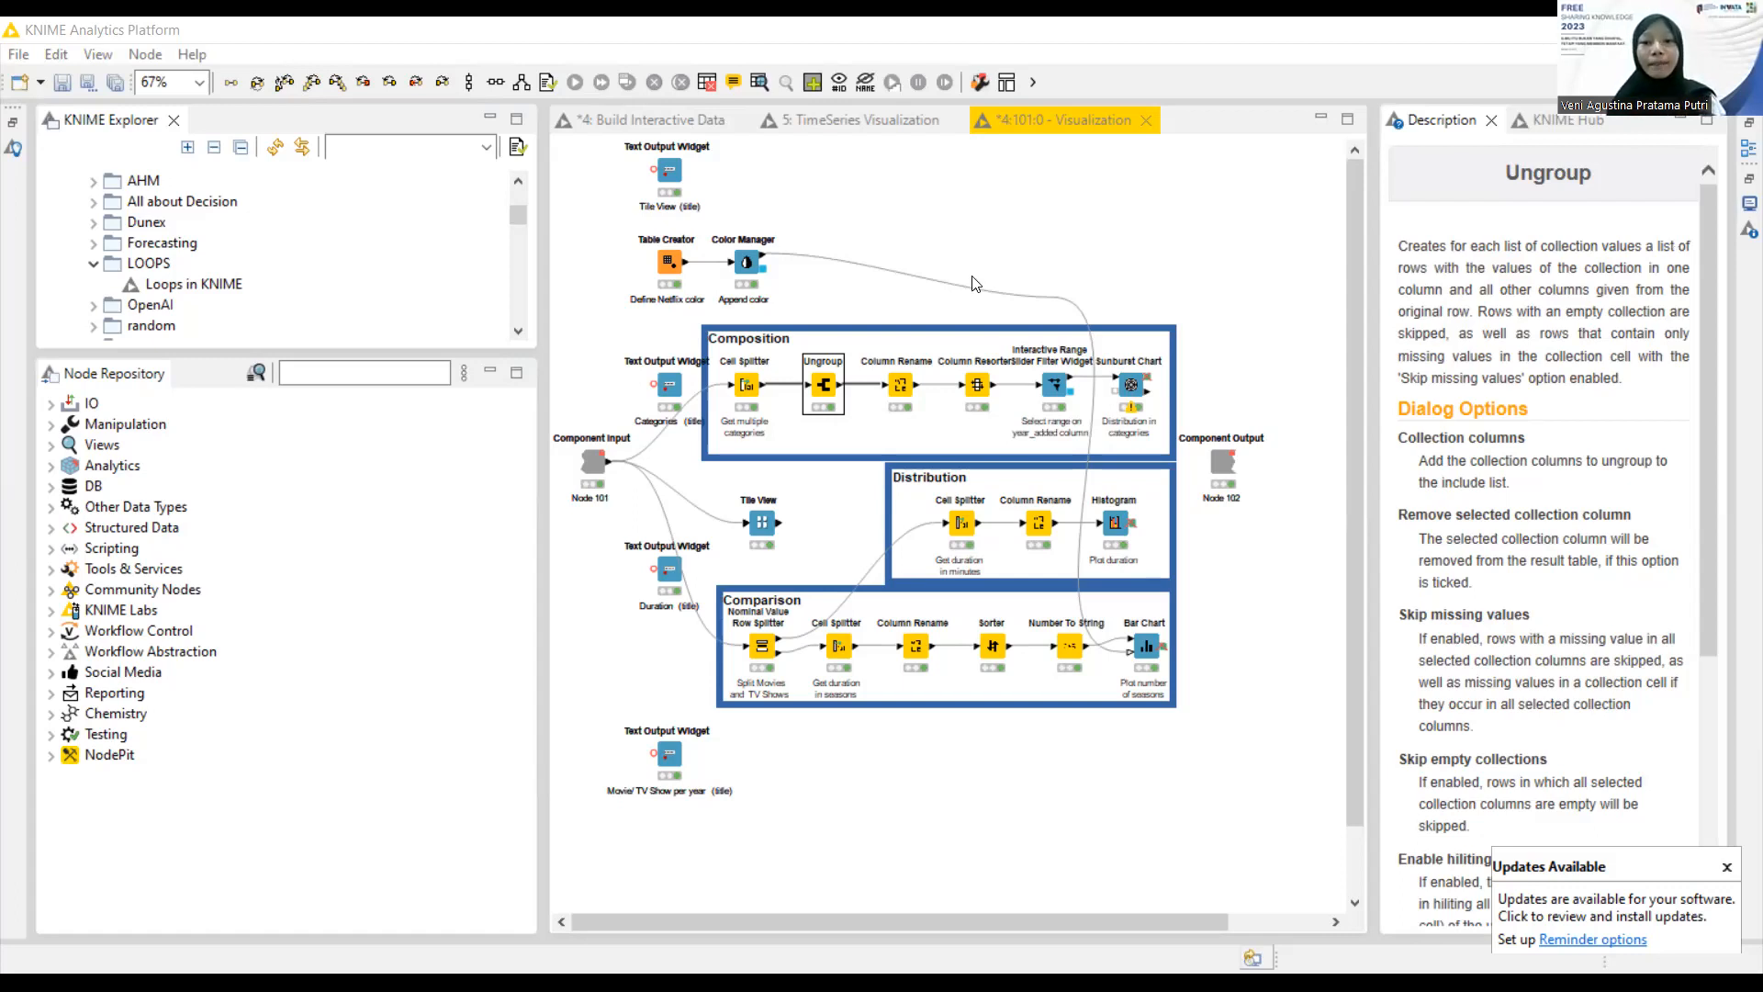
click(902, 389)
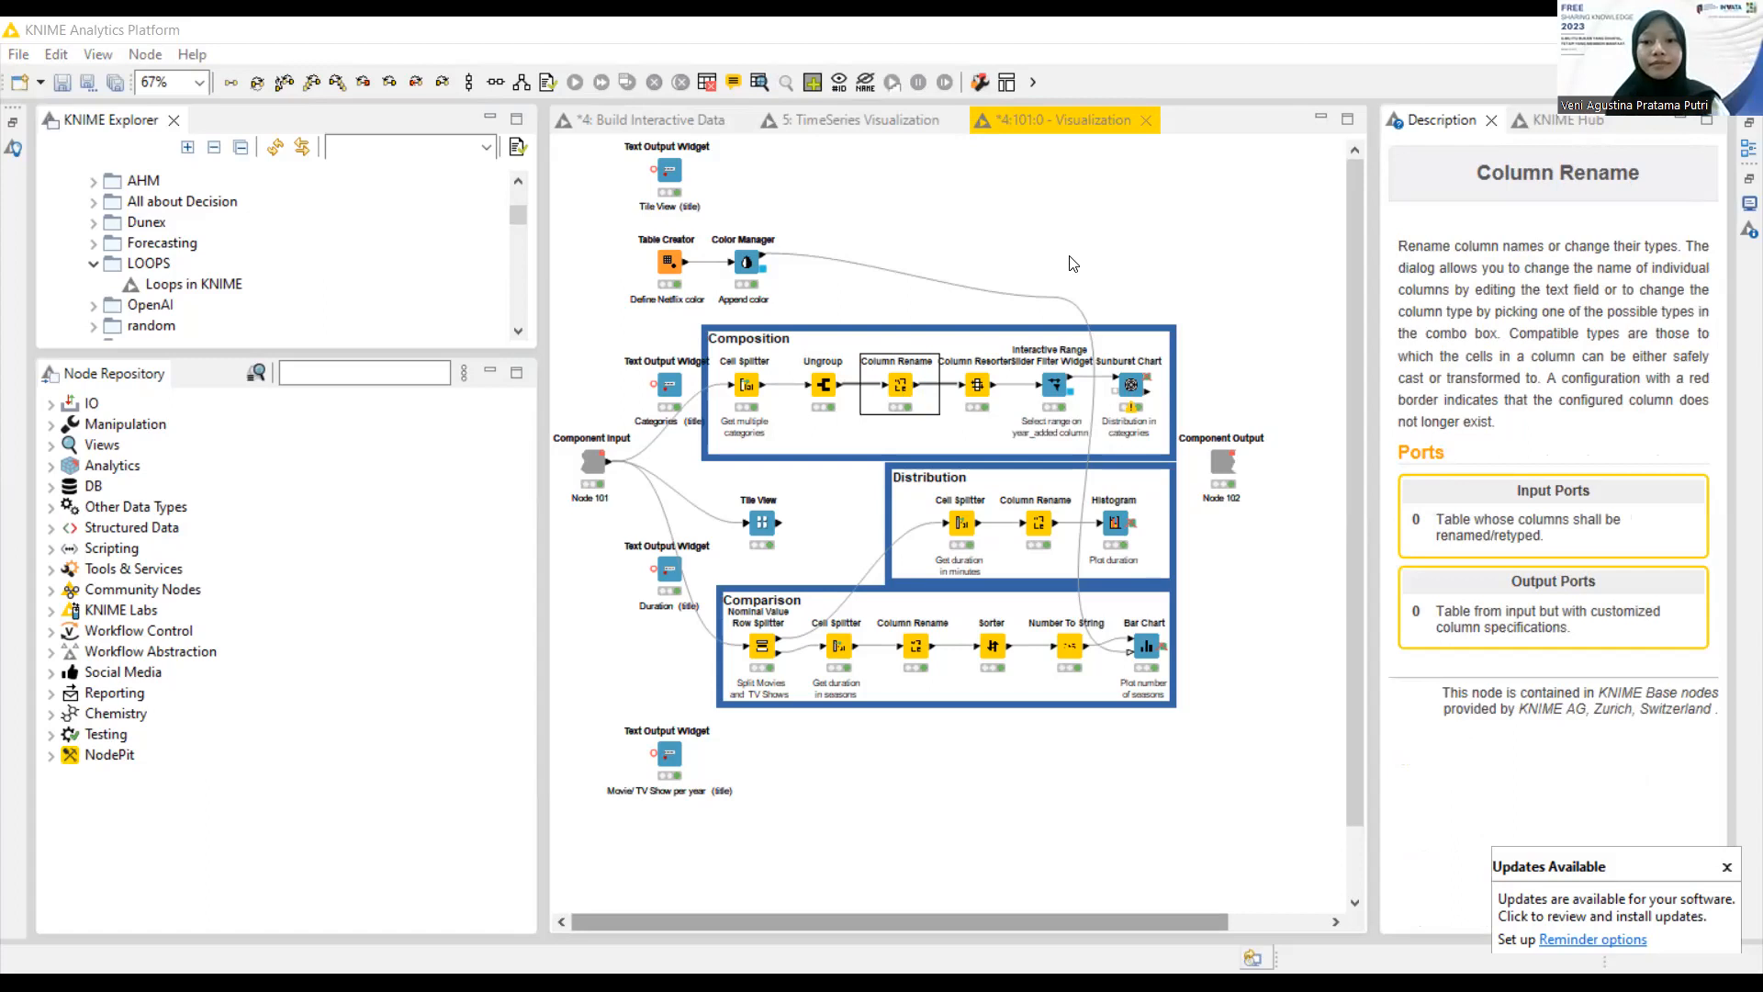
Review the column order in the Composition section's Column Resorter configuration and close it without changes
click(975, 386)
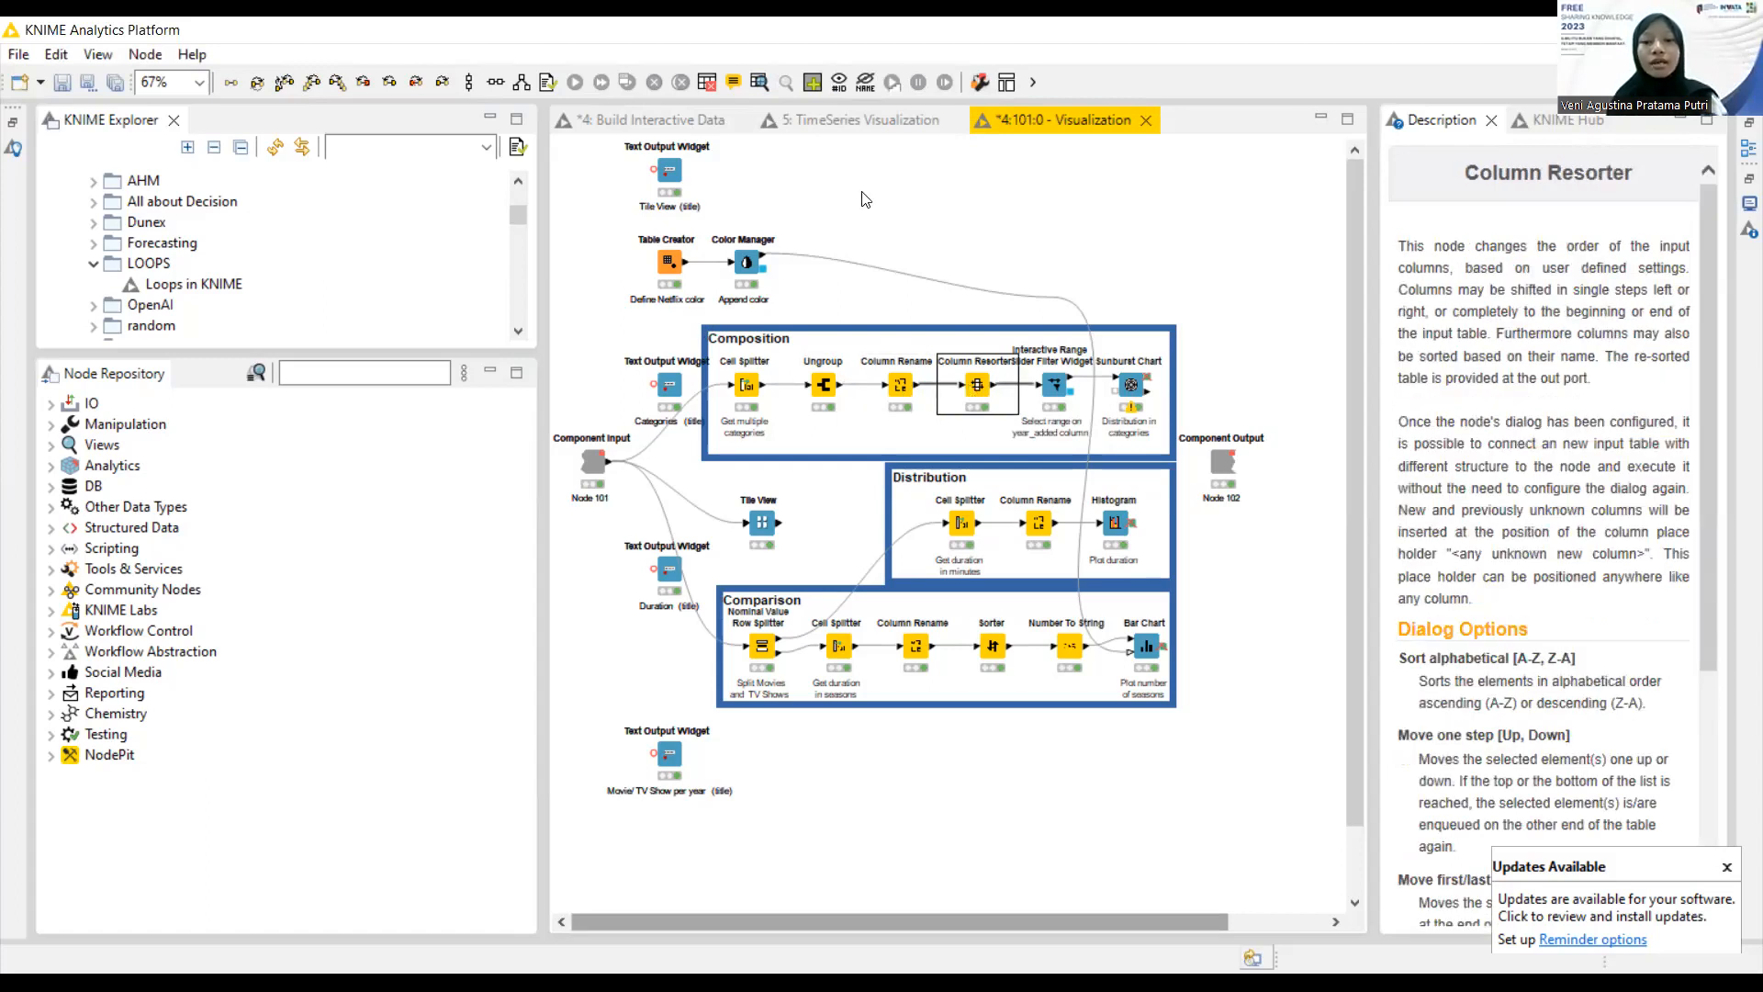
click(547, 84)
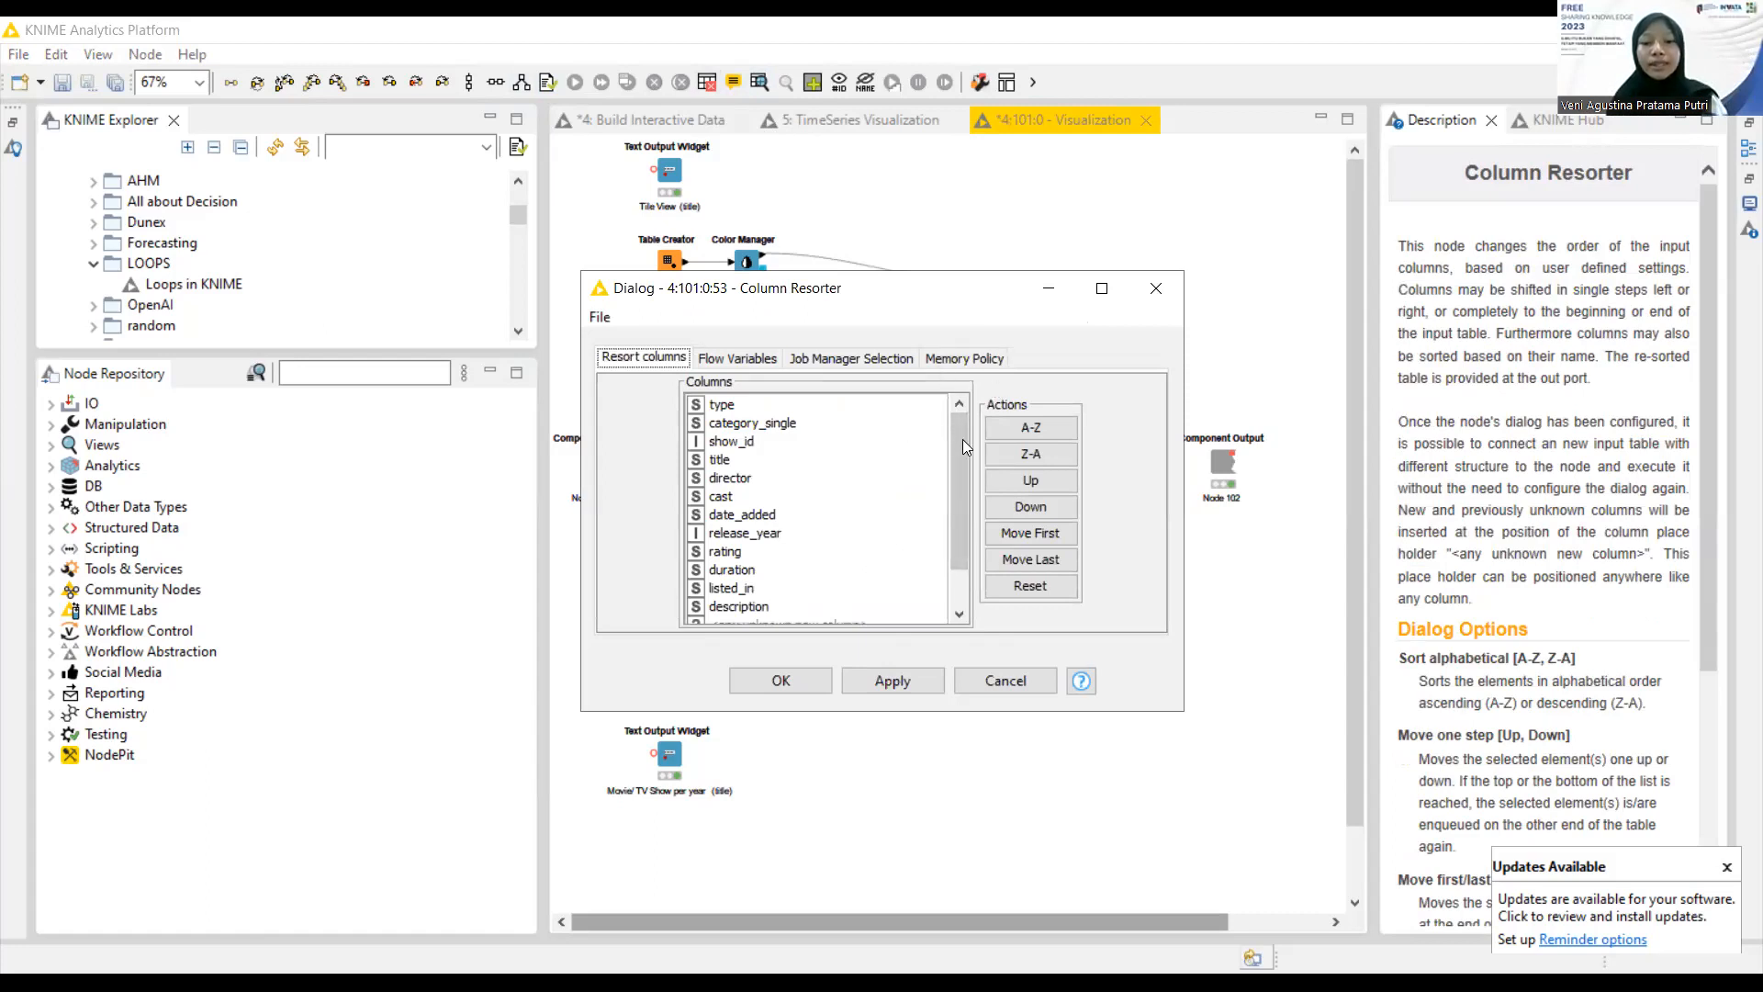
click(788, 406)
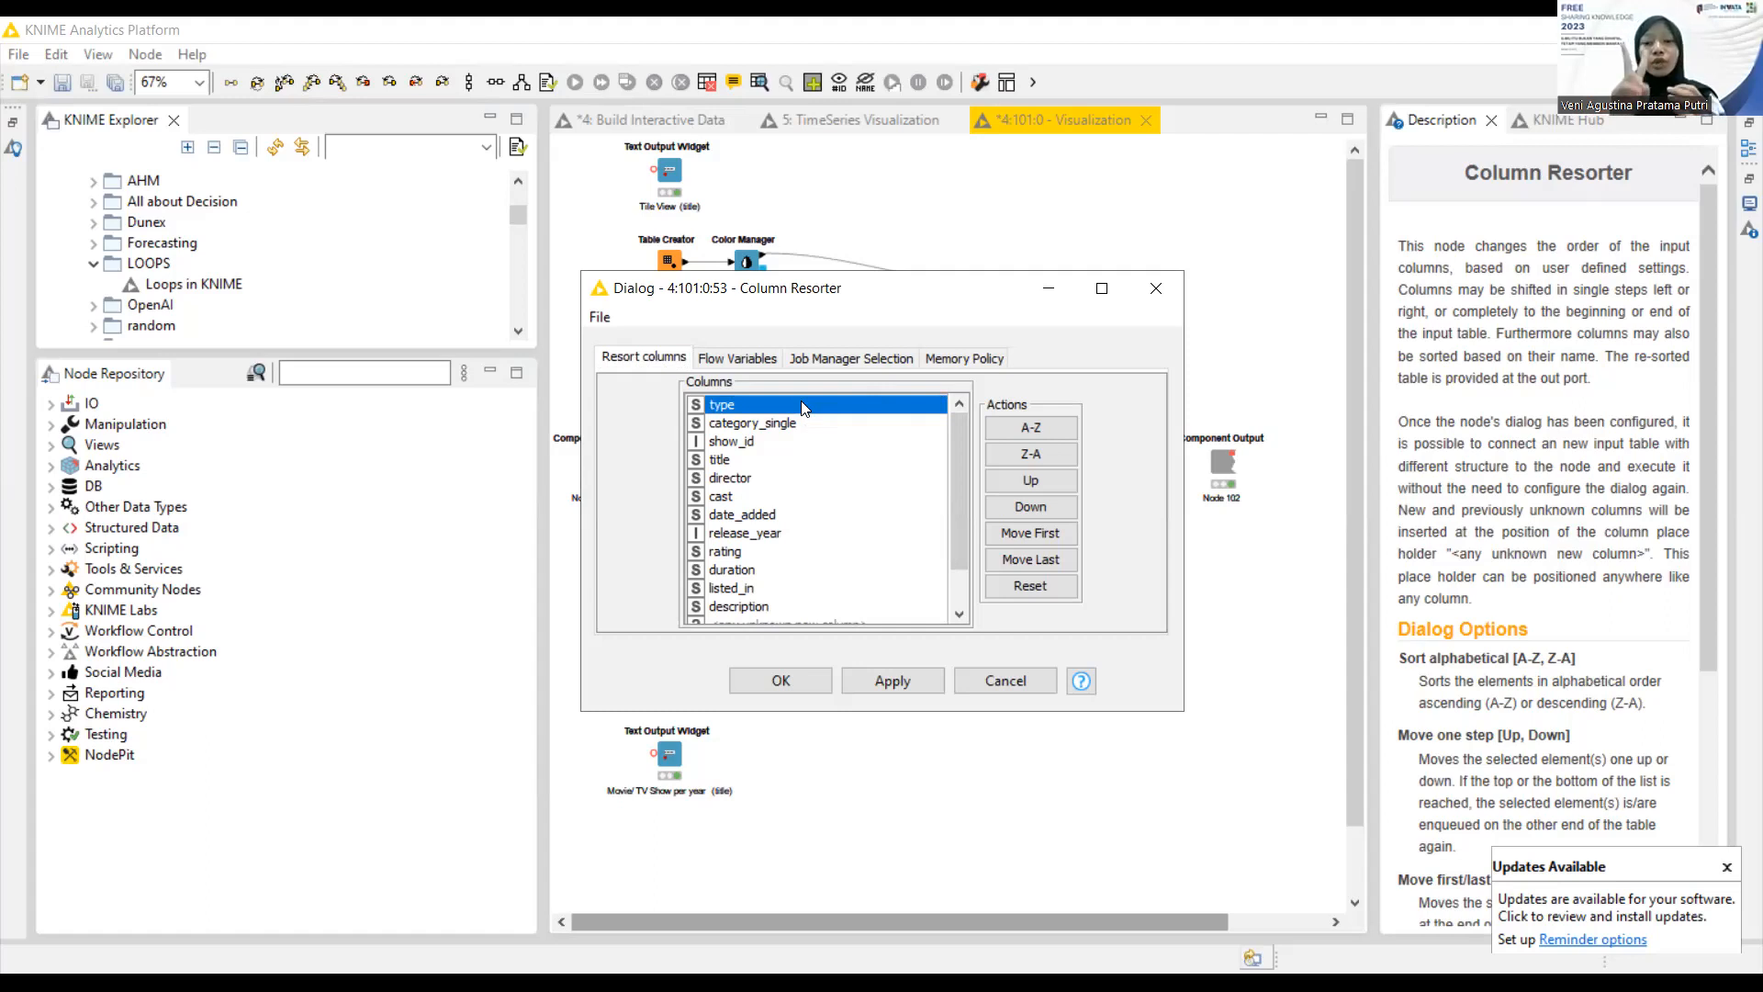
click(1154, 300)
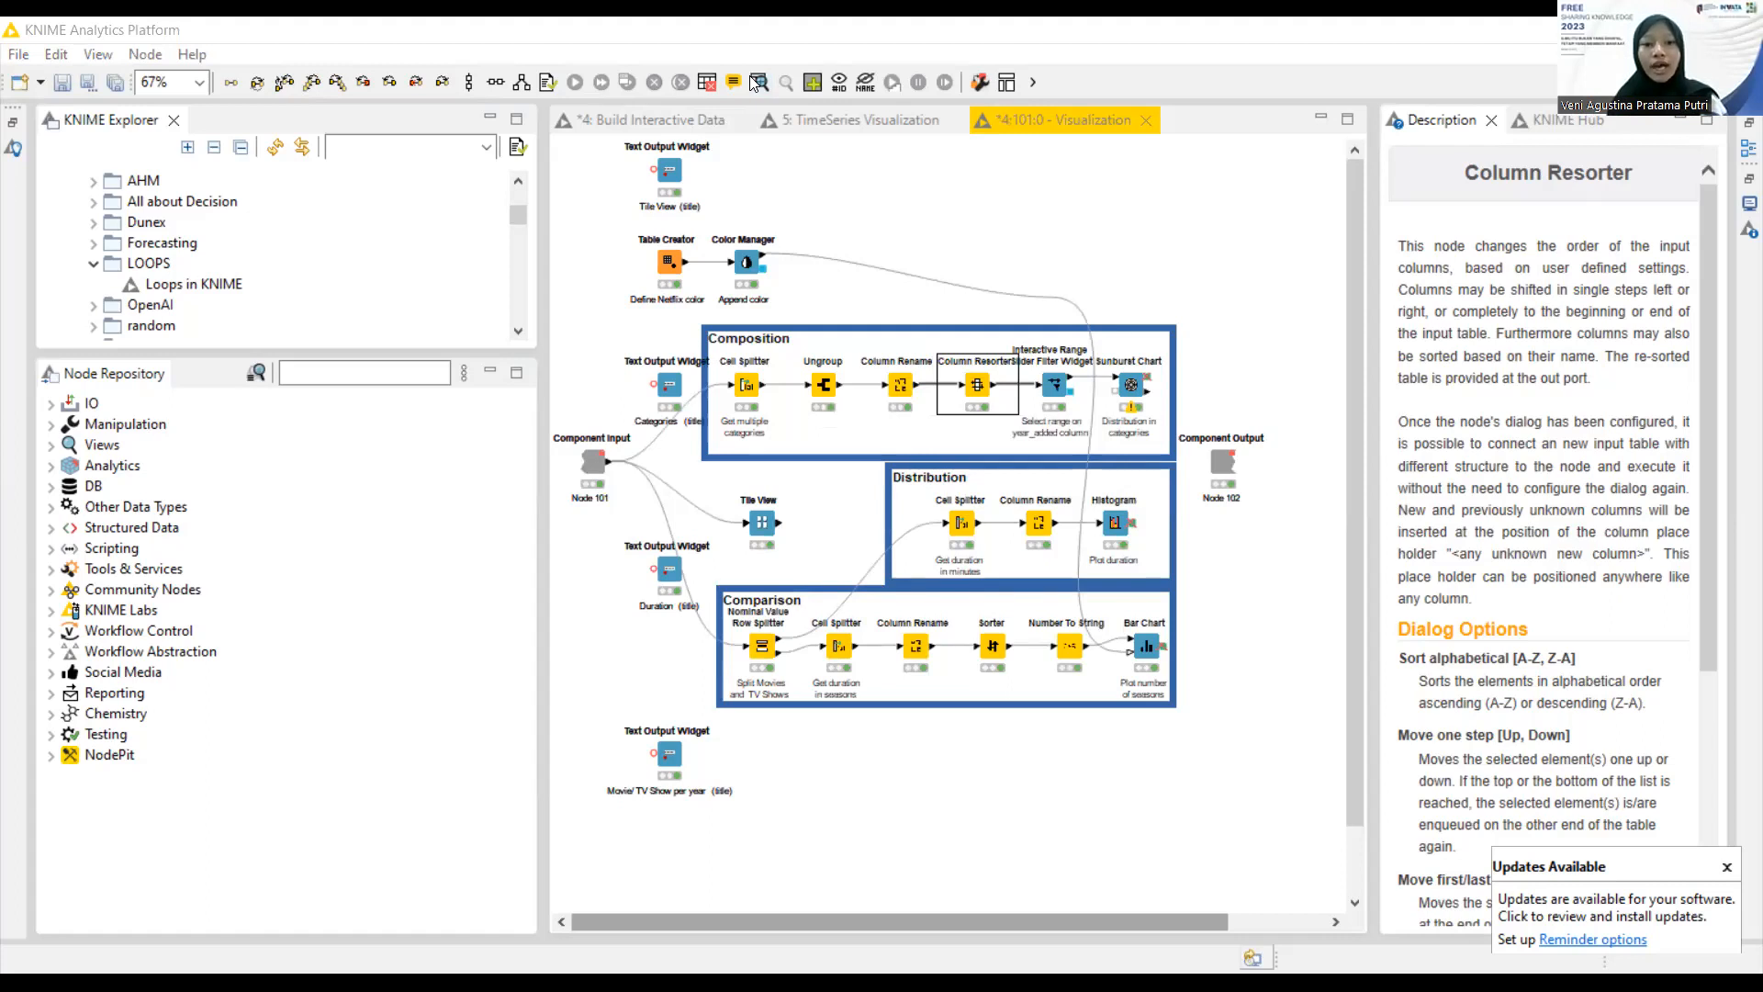
Open the Sunburst Chart node's interactive view, examine the chart and close it, discarding the view changes
click(1125, 385)
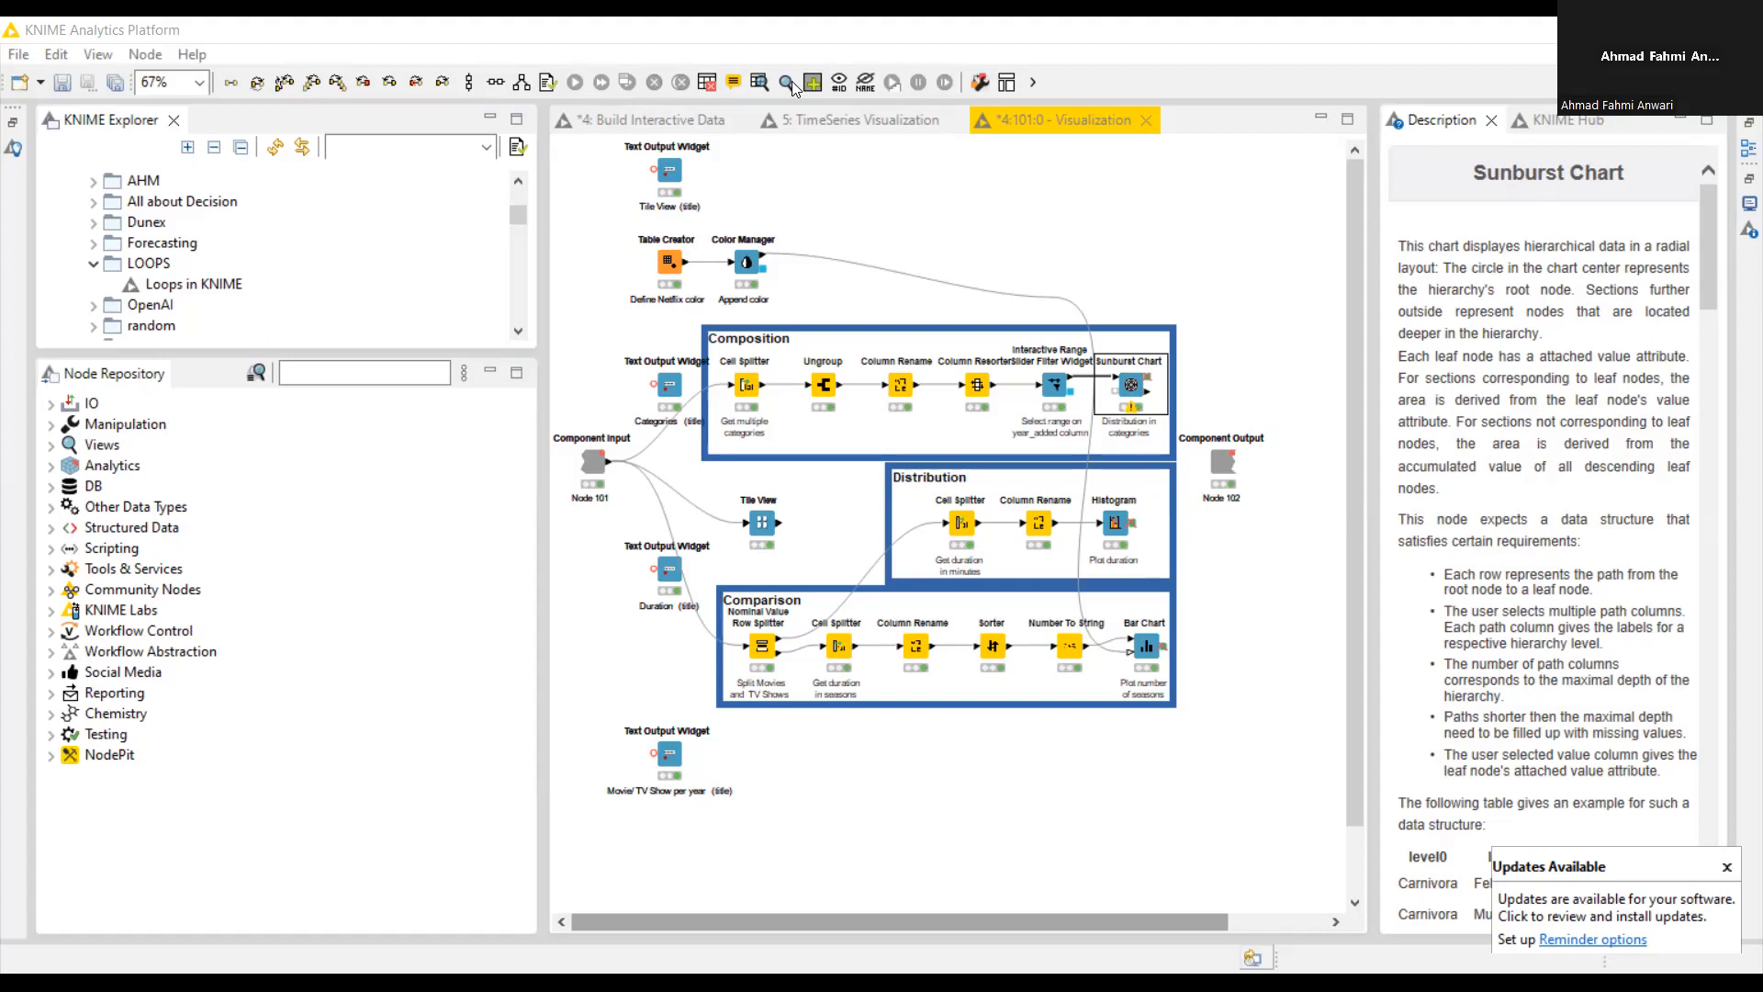
click(793, 84)
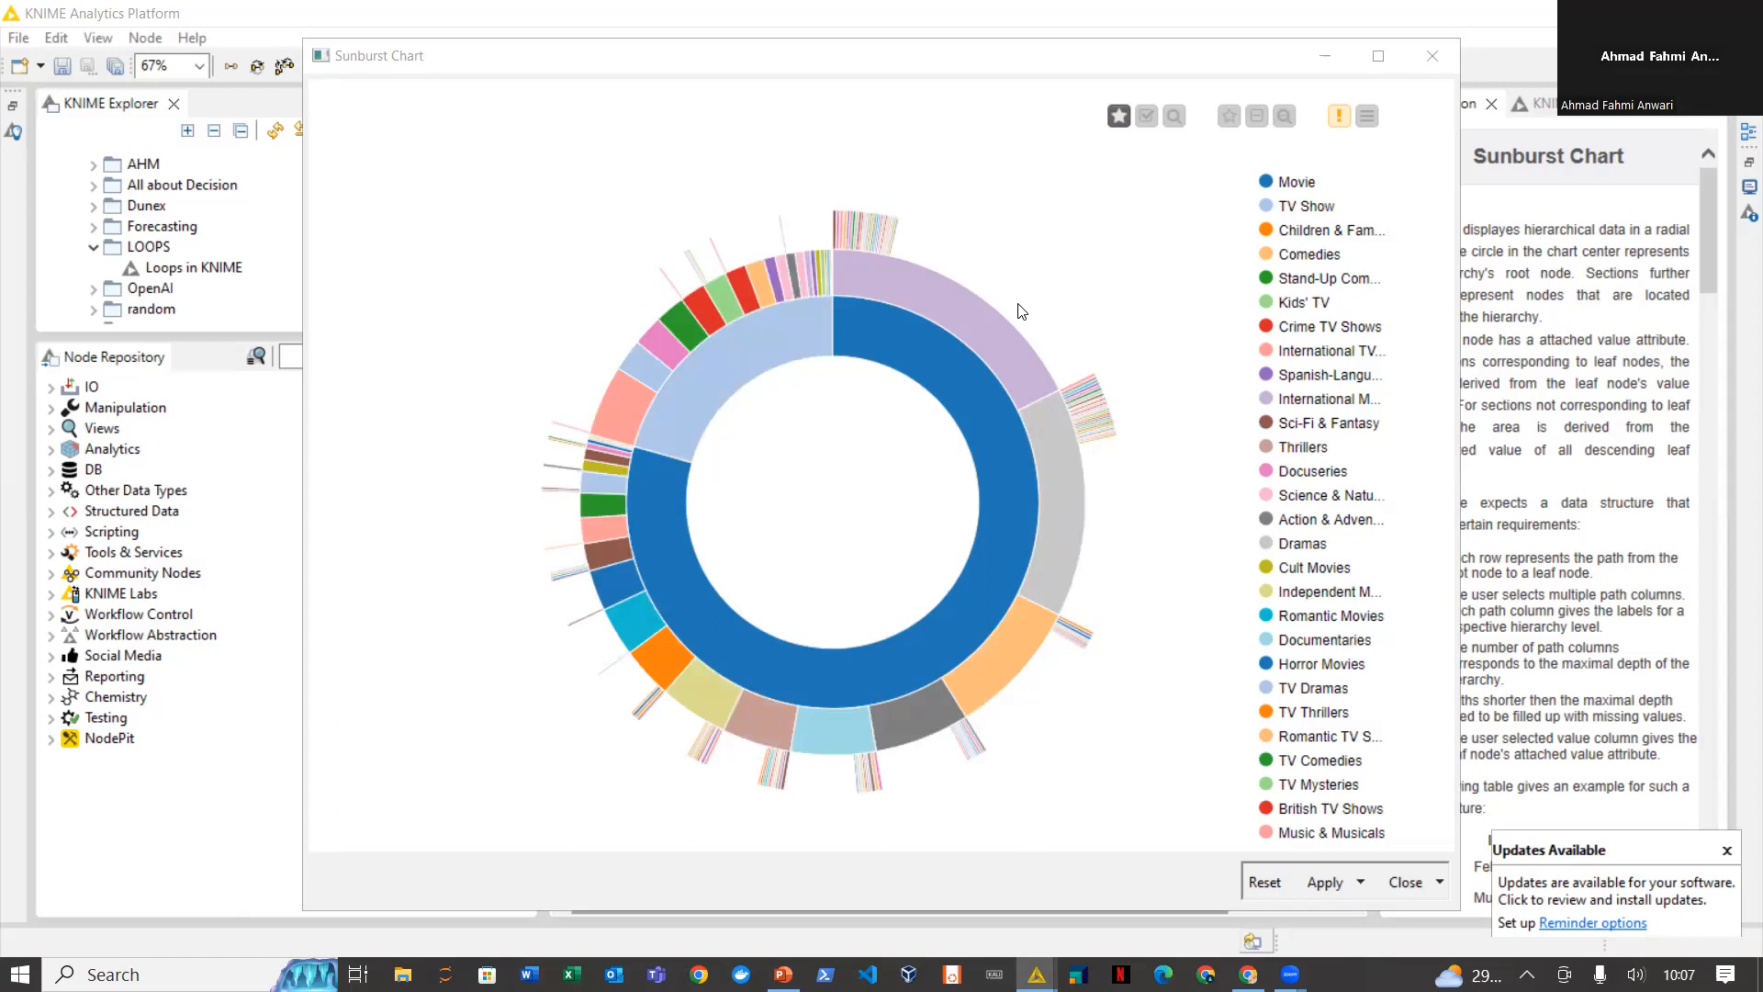
click(1432, 56)
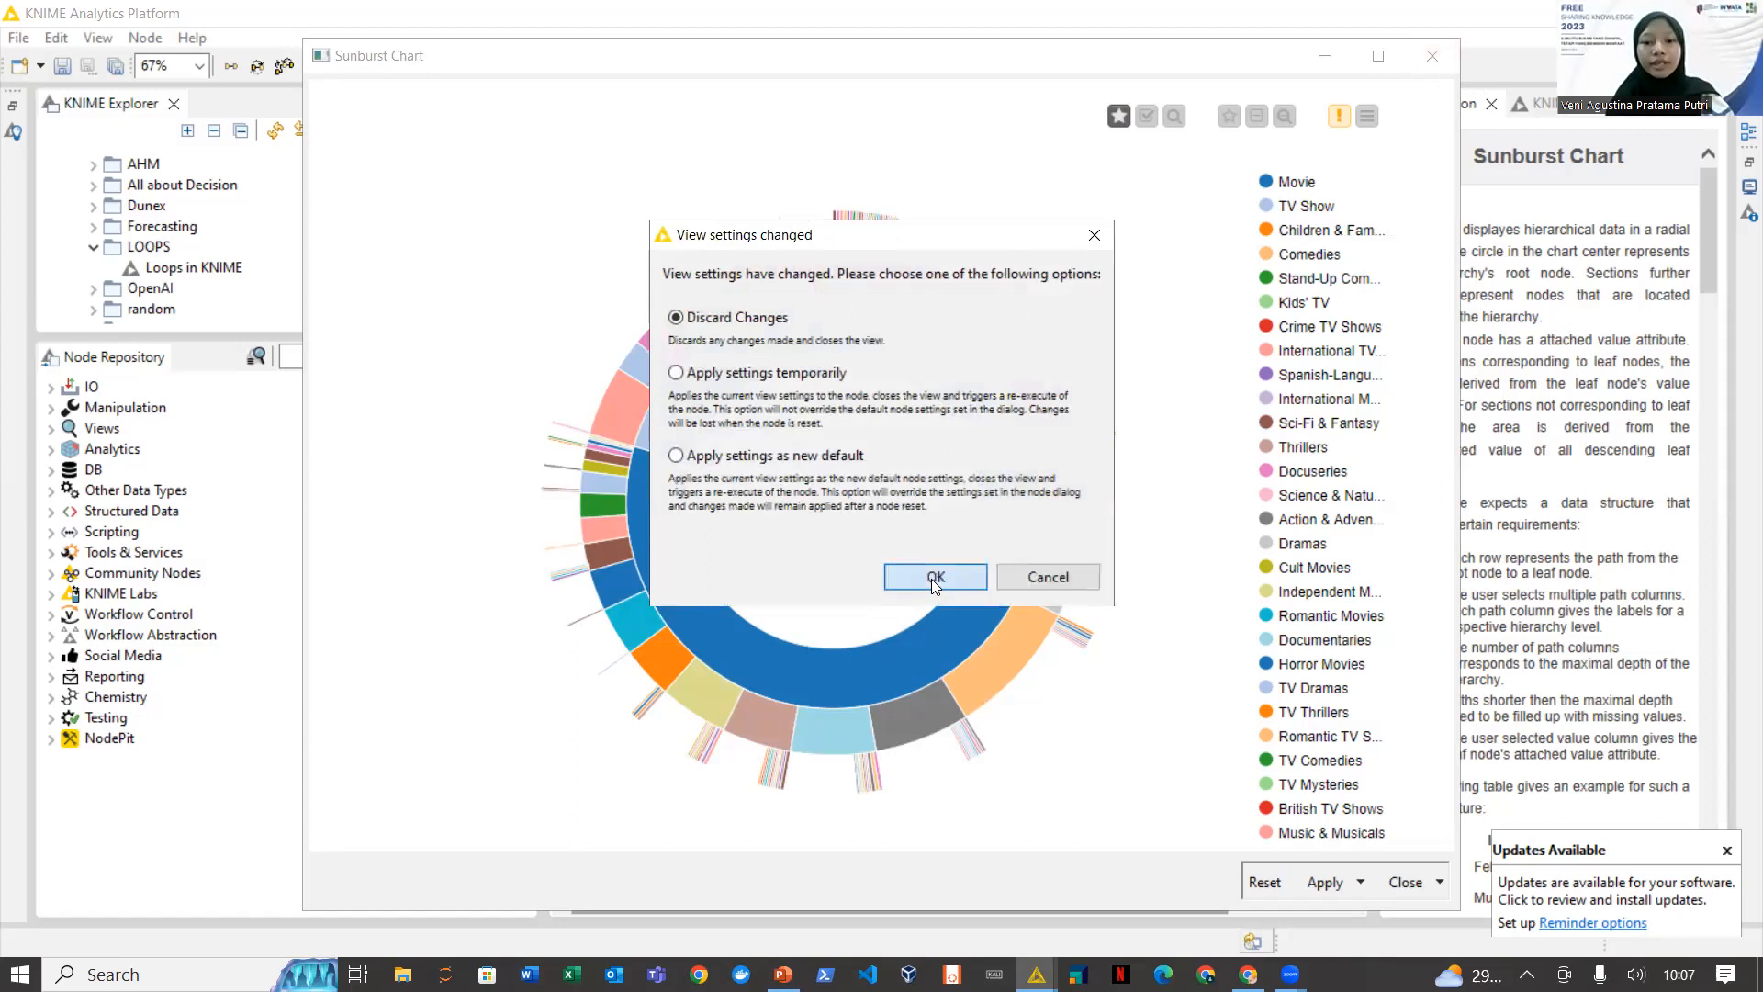
click(935, 576)
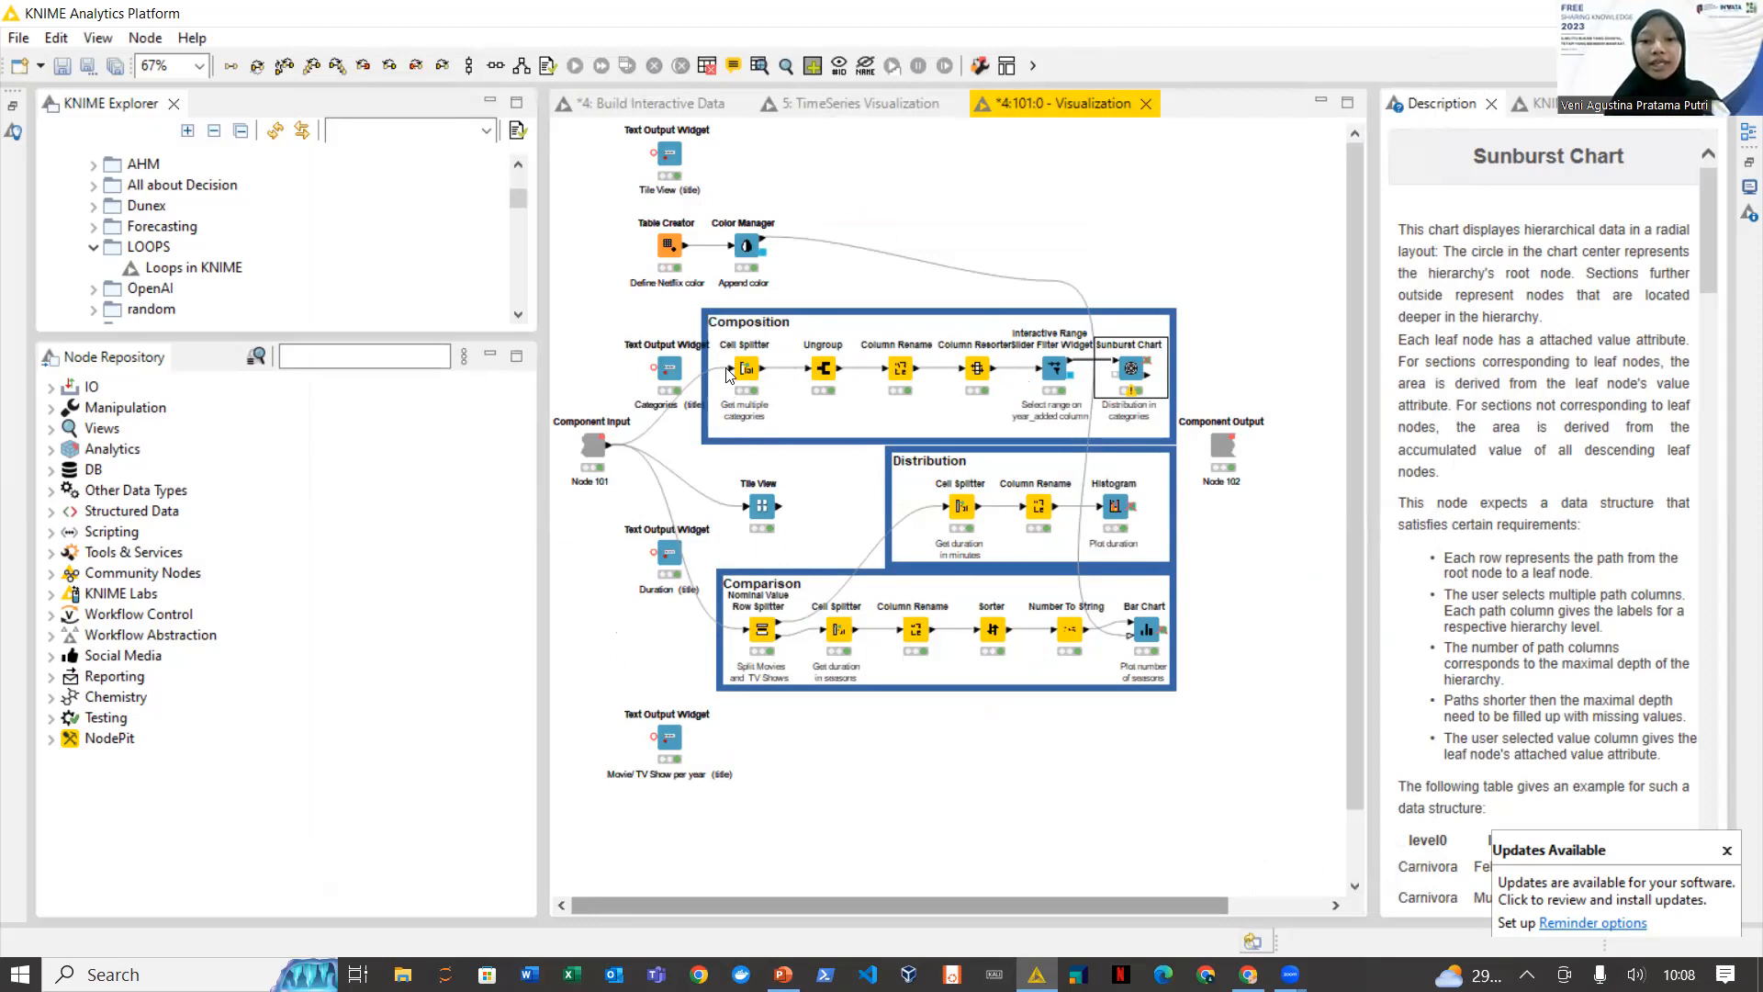
Reopen the Sunburst Chart view, examine the shares of TV Show and Movie segments, including Dramas and Comedies, and close it with changes discarded
click(983, 368)
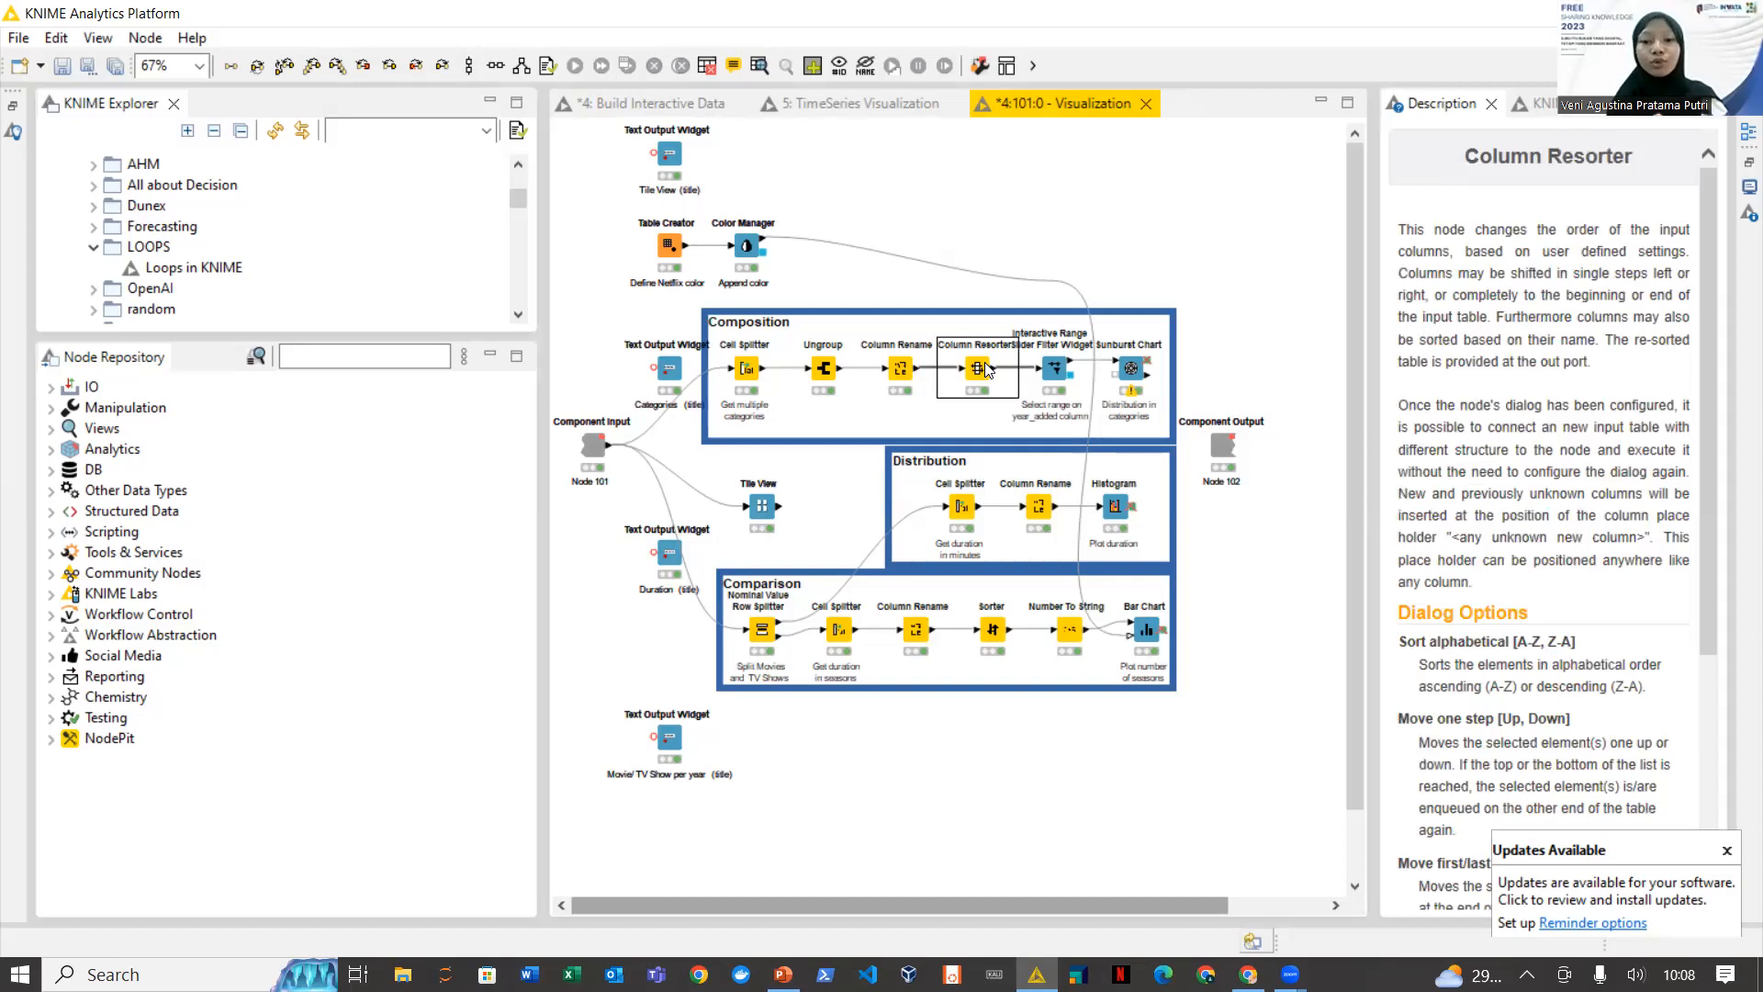
click(1130, 371)
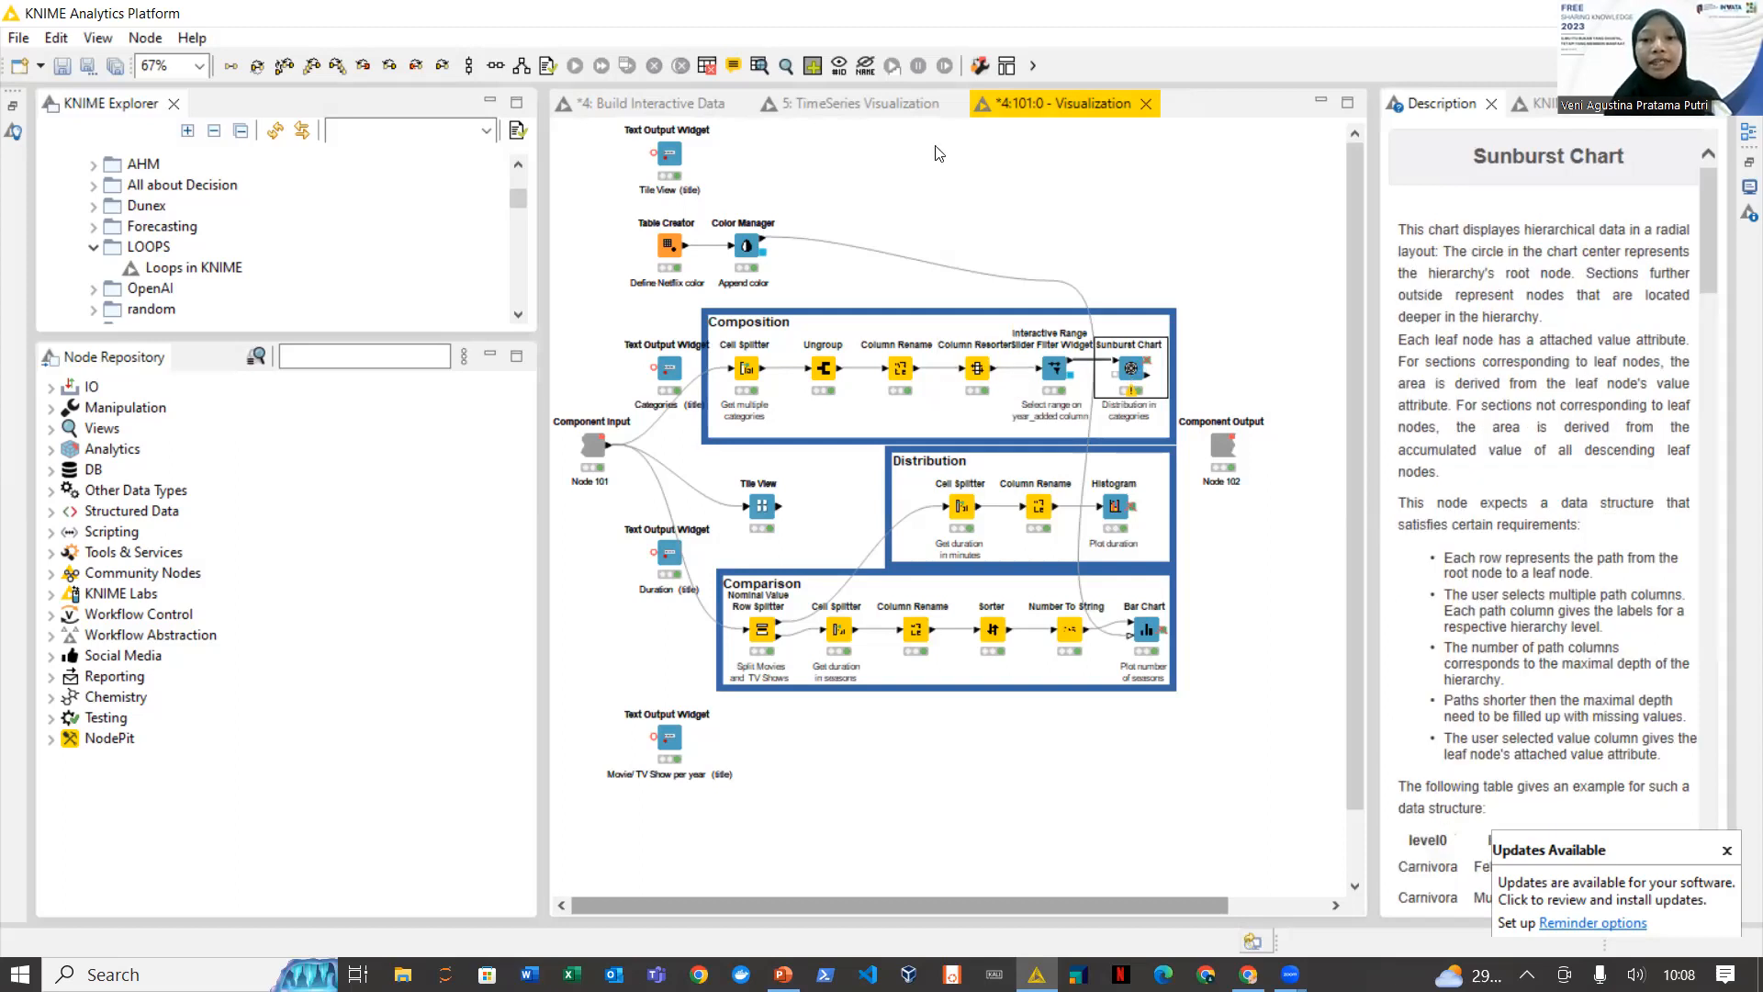
click(787, 69)
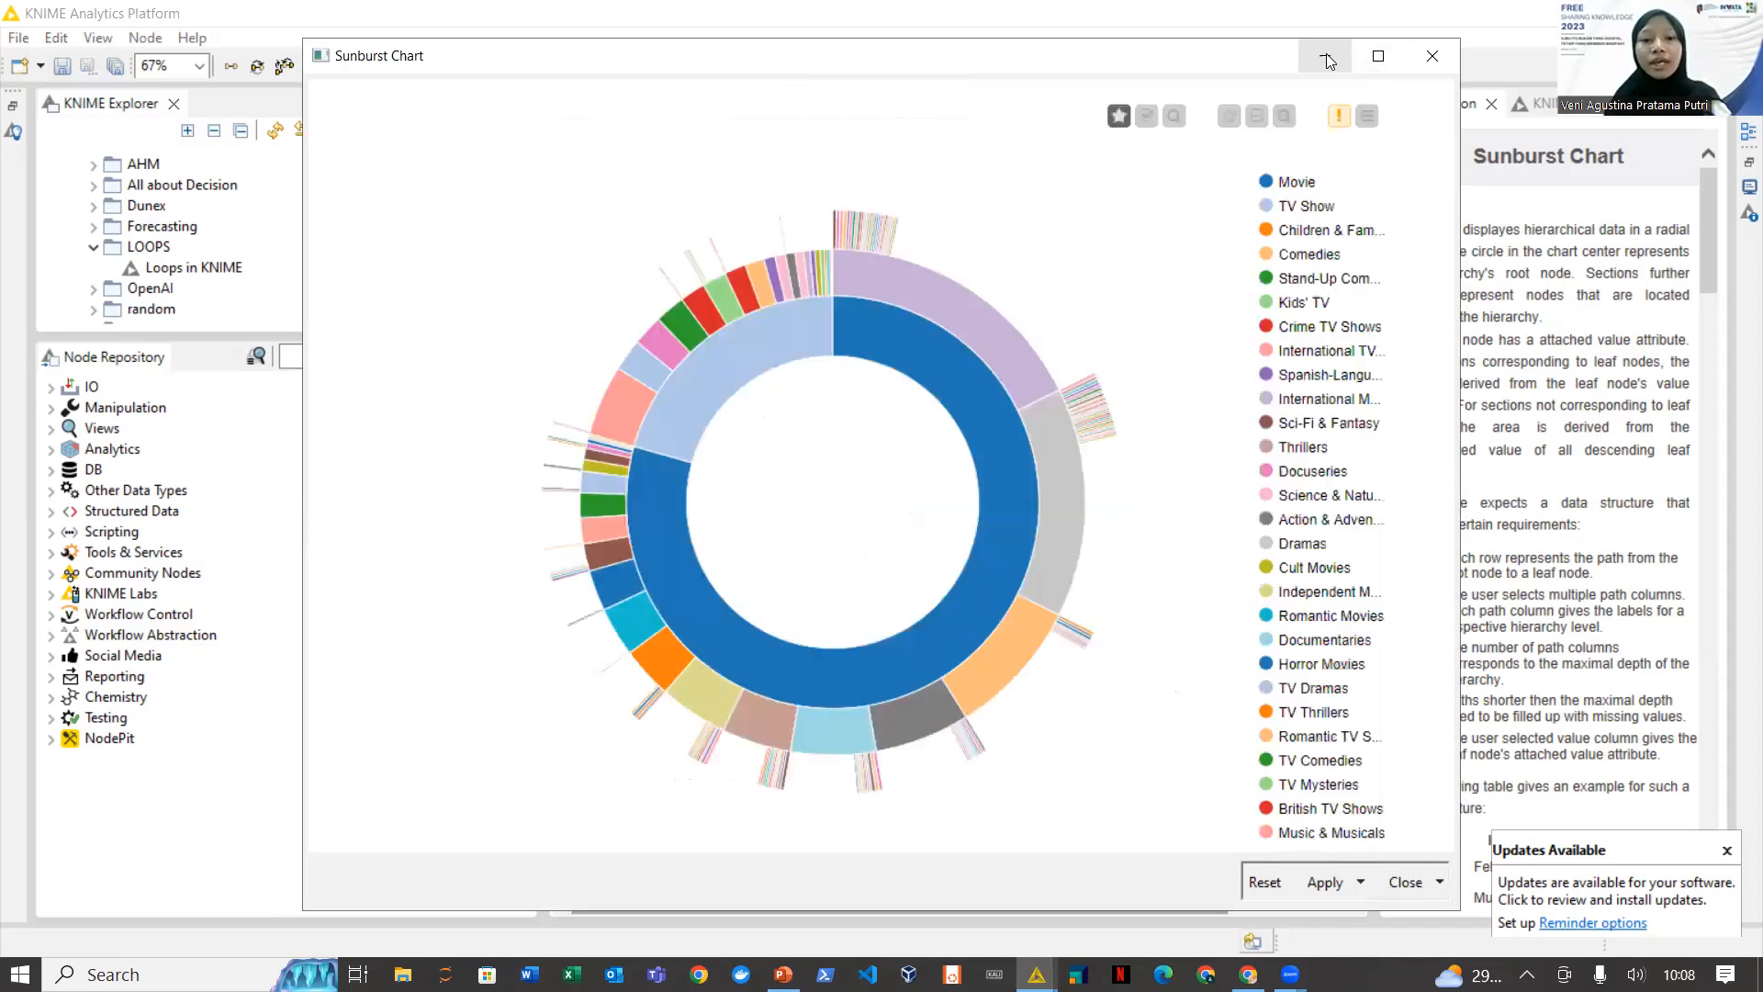
mouse_move(815, 280)
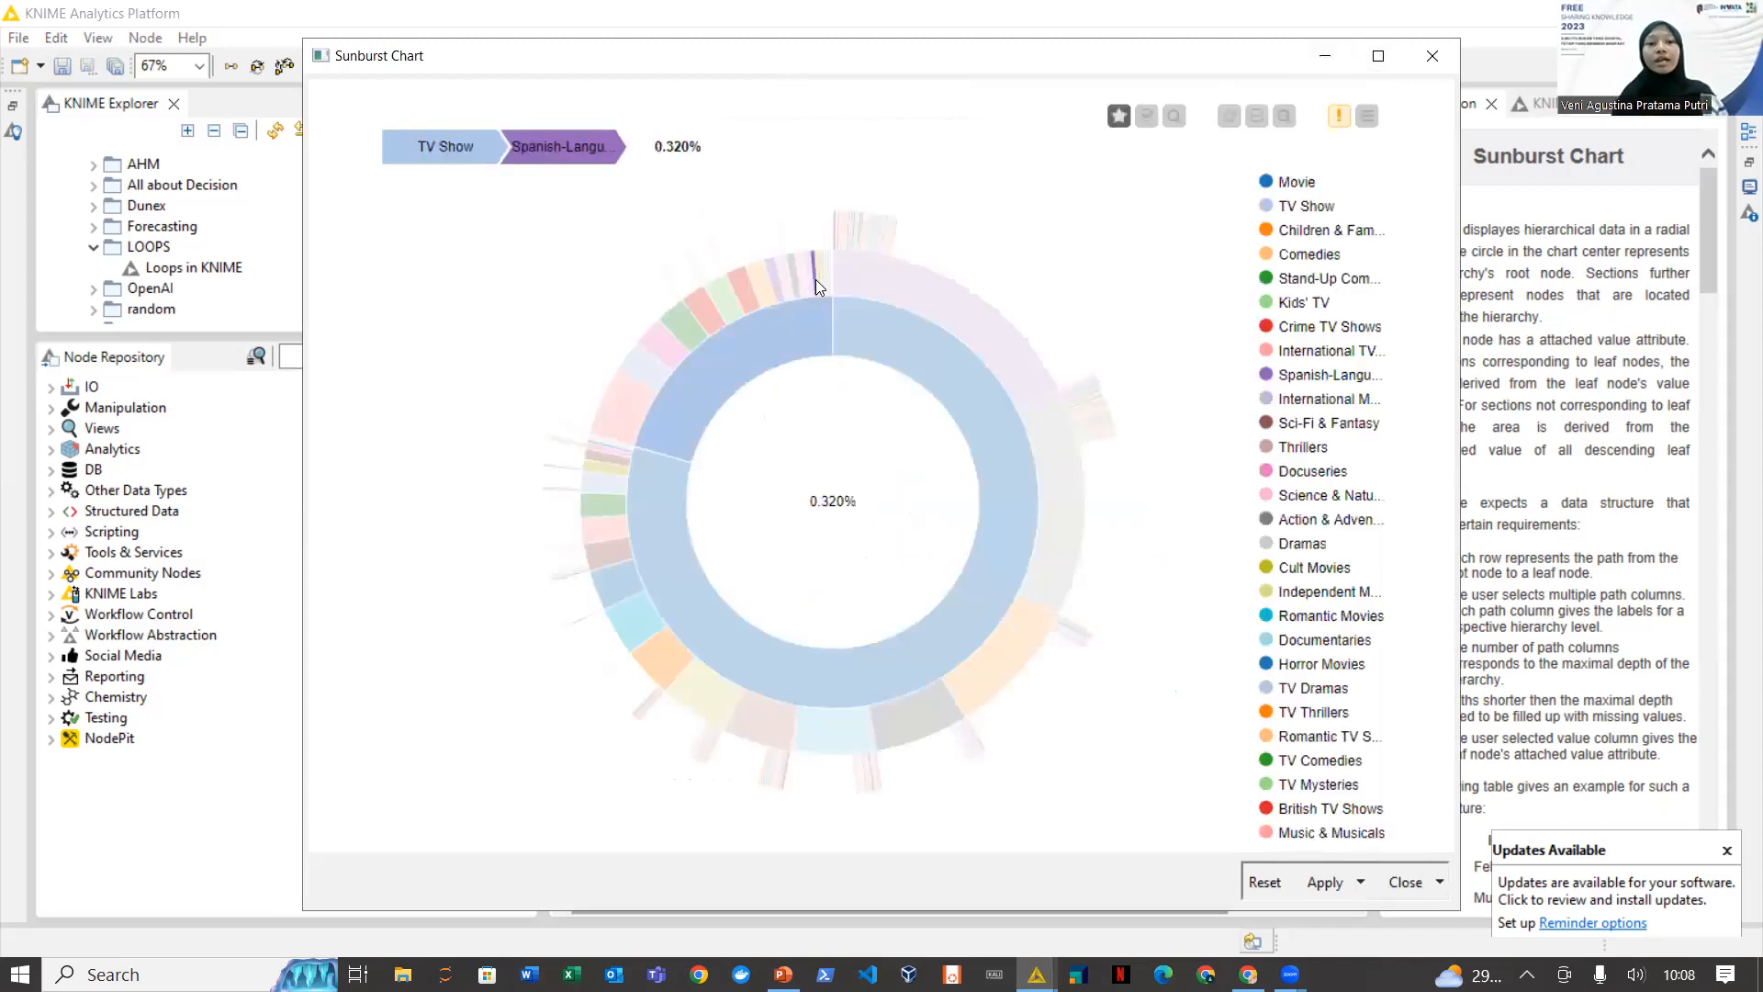
mouse_move(867, 309)
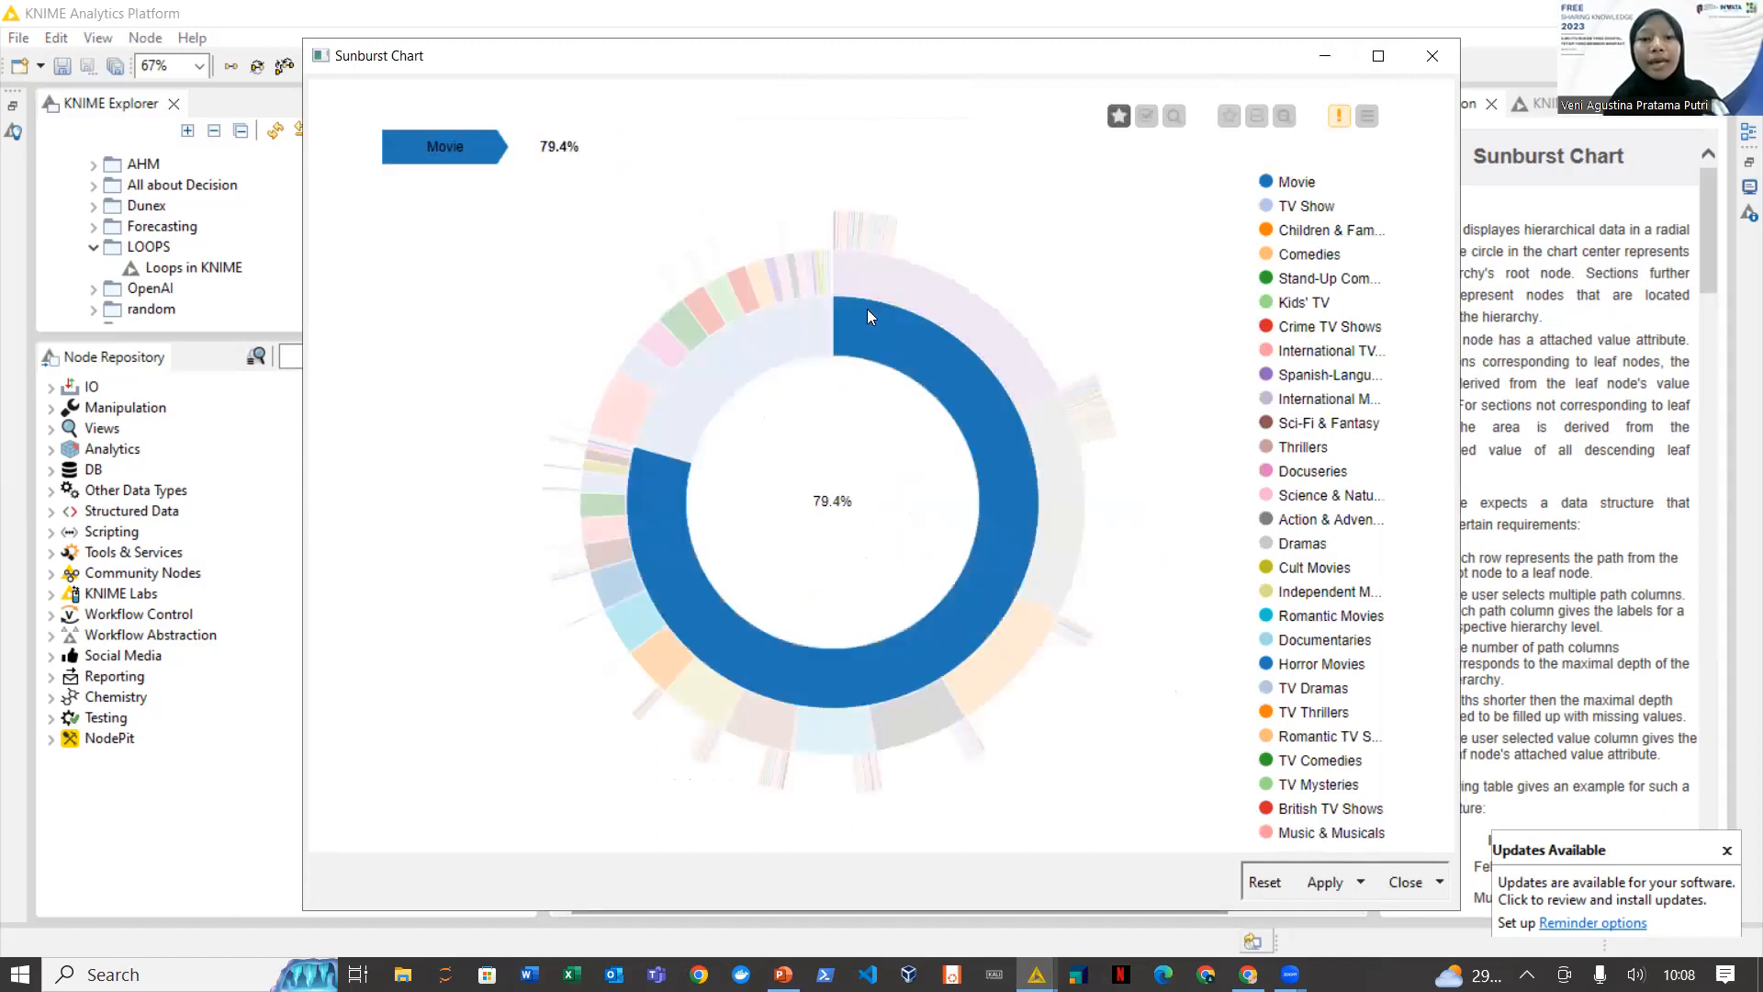
mouse_move(886, 263)
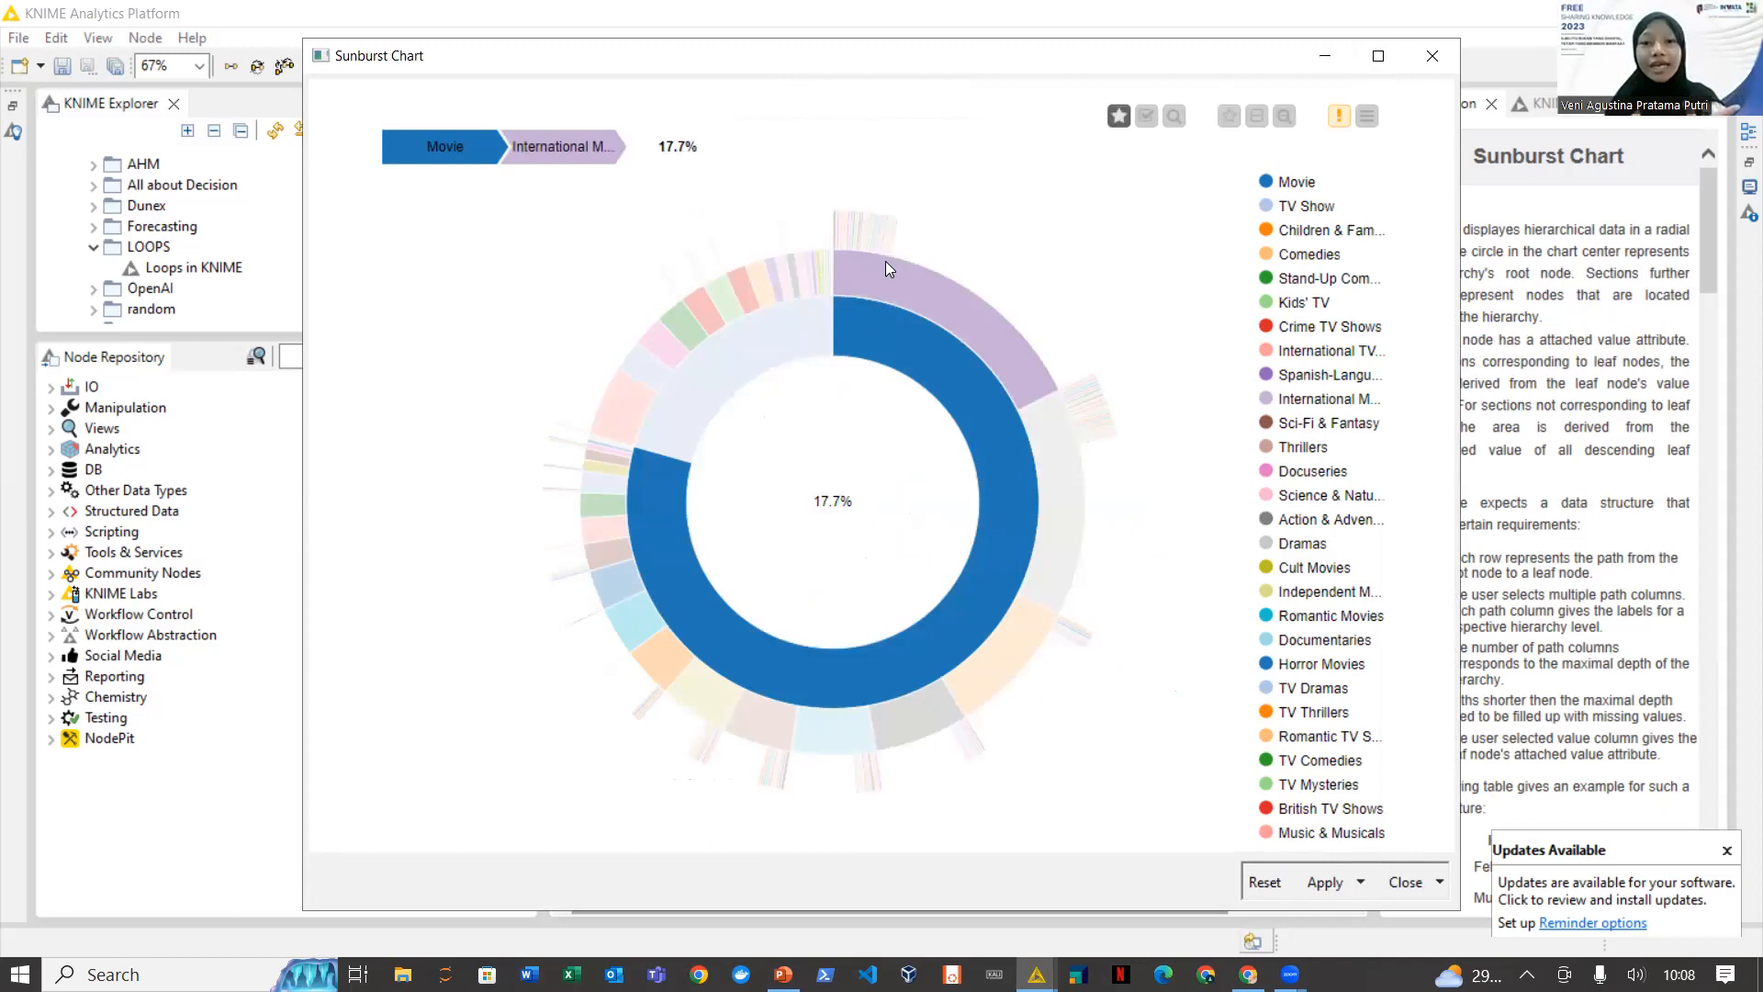
mouse_move(1025, 428)
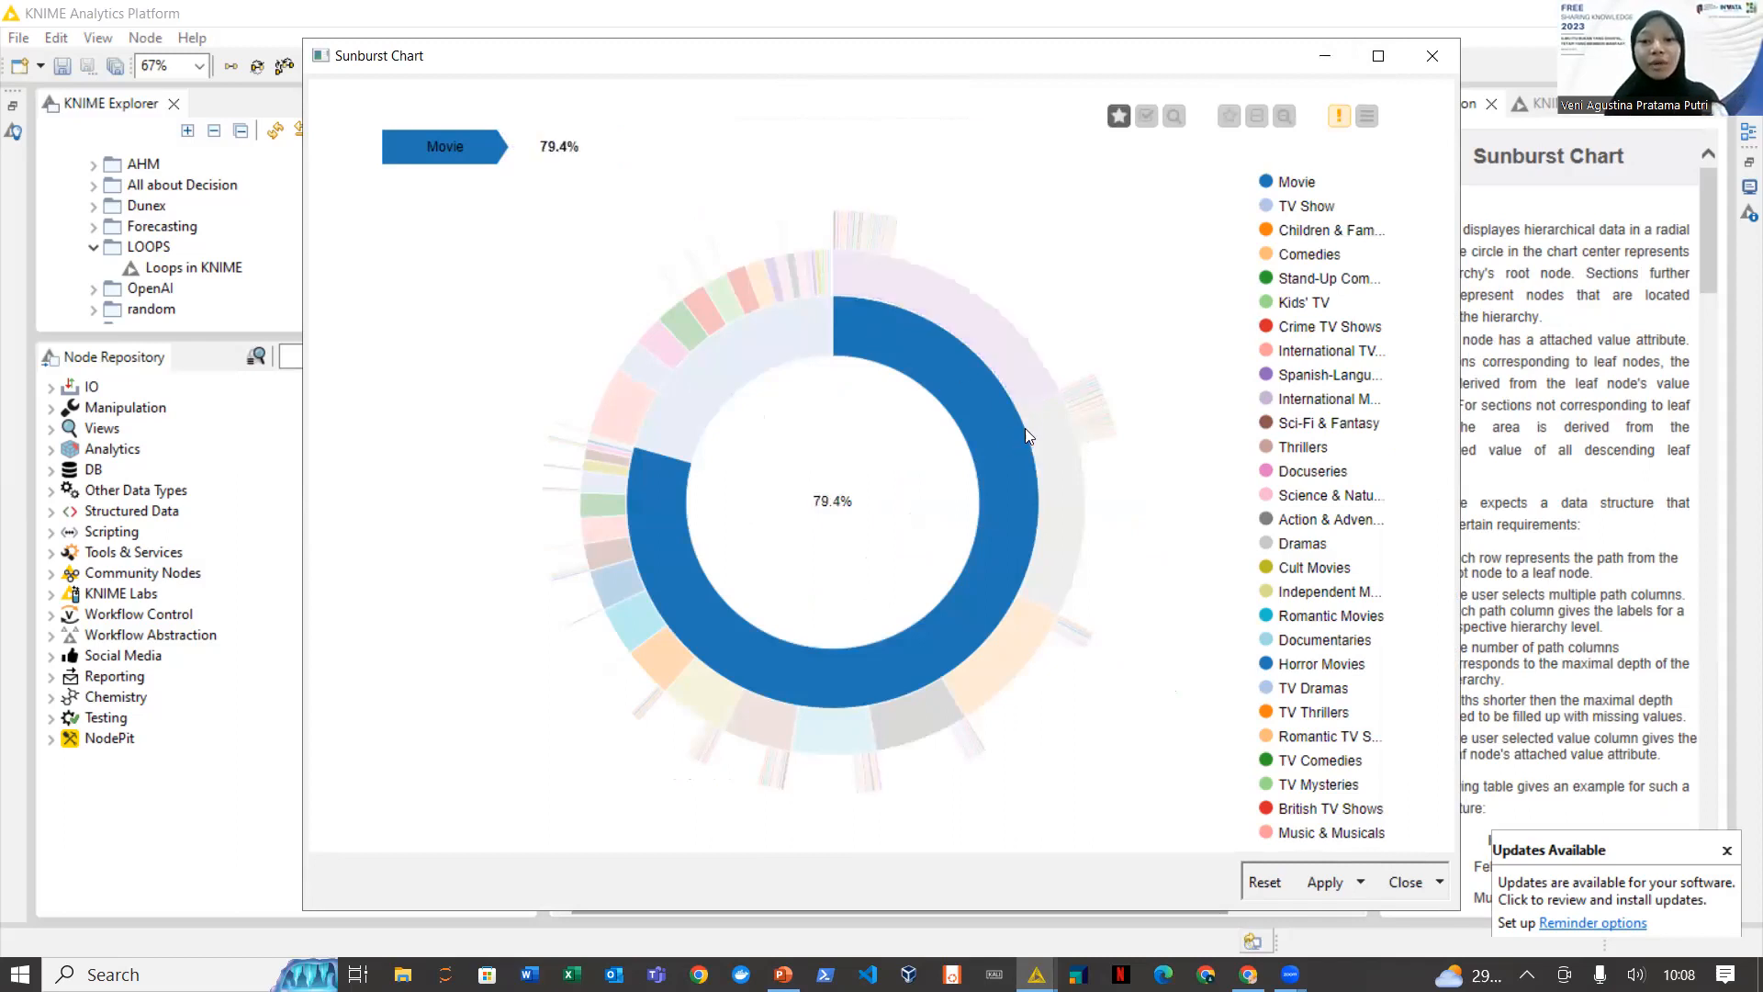
mouse_move(984, 345)
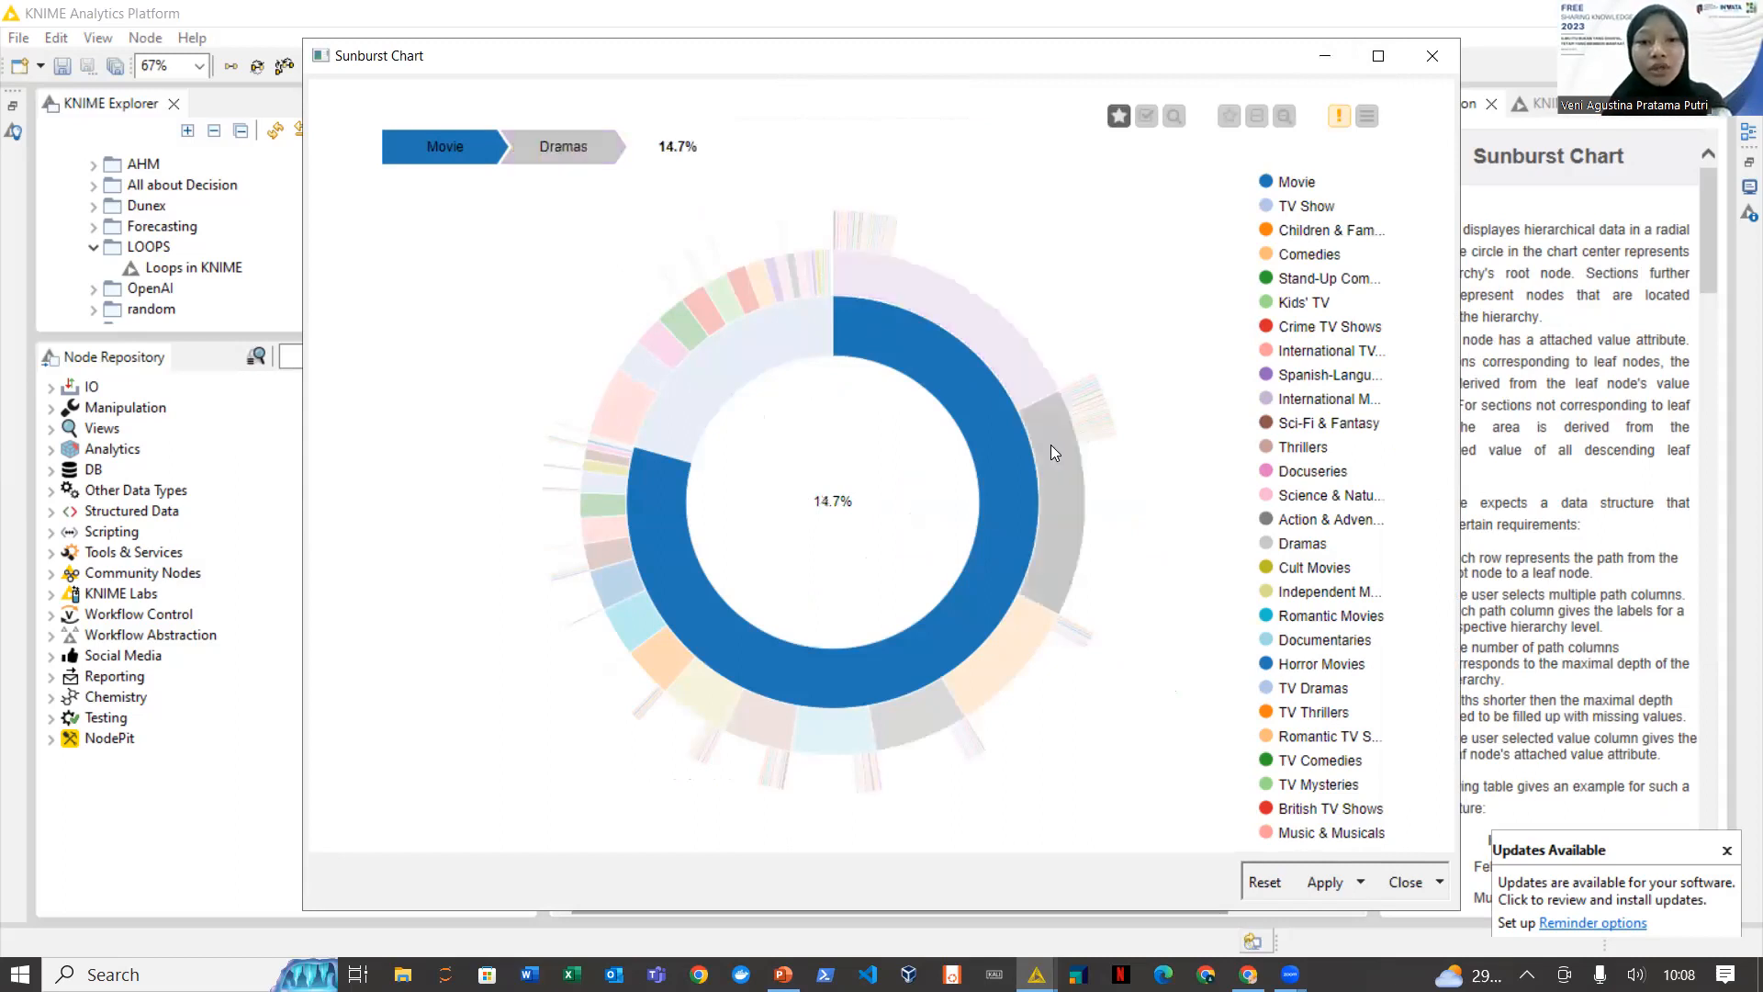
mouse_move(1016, 656)
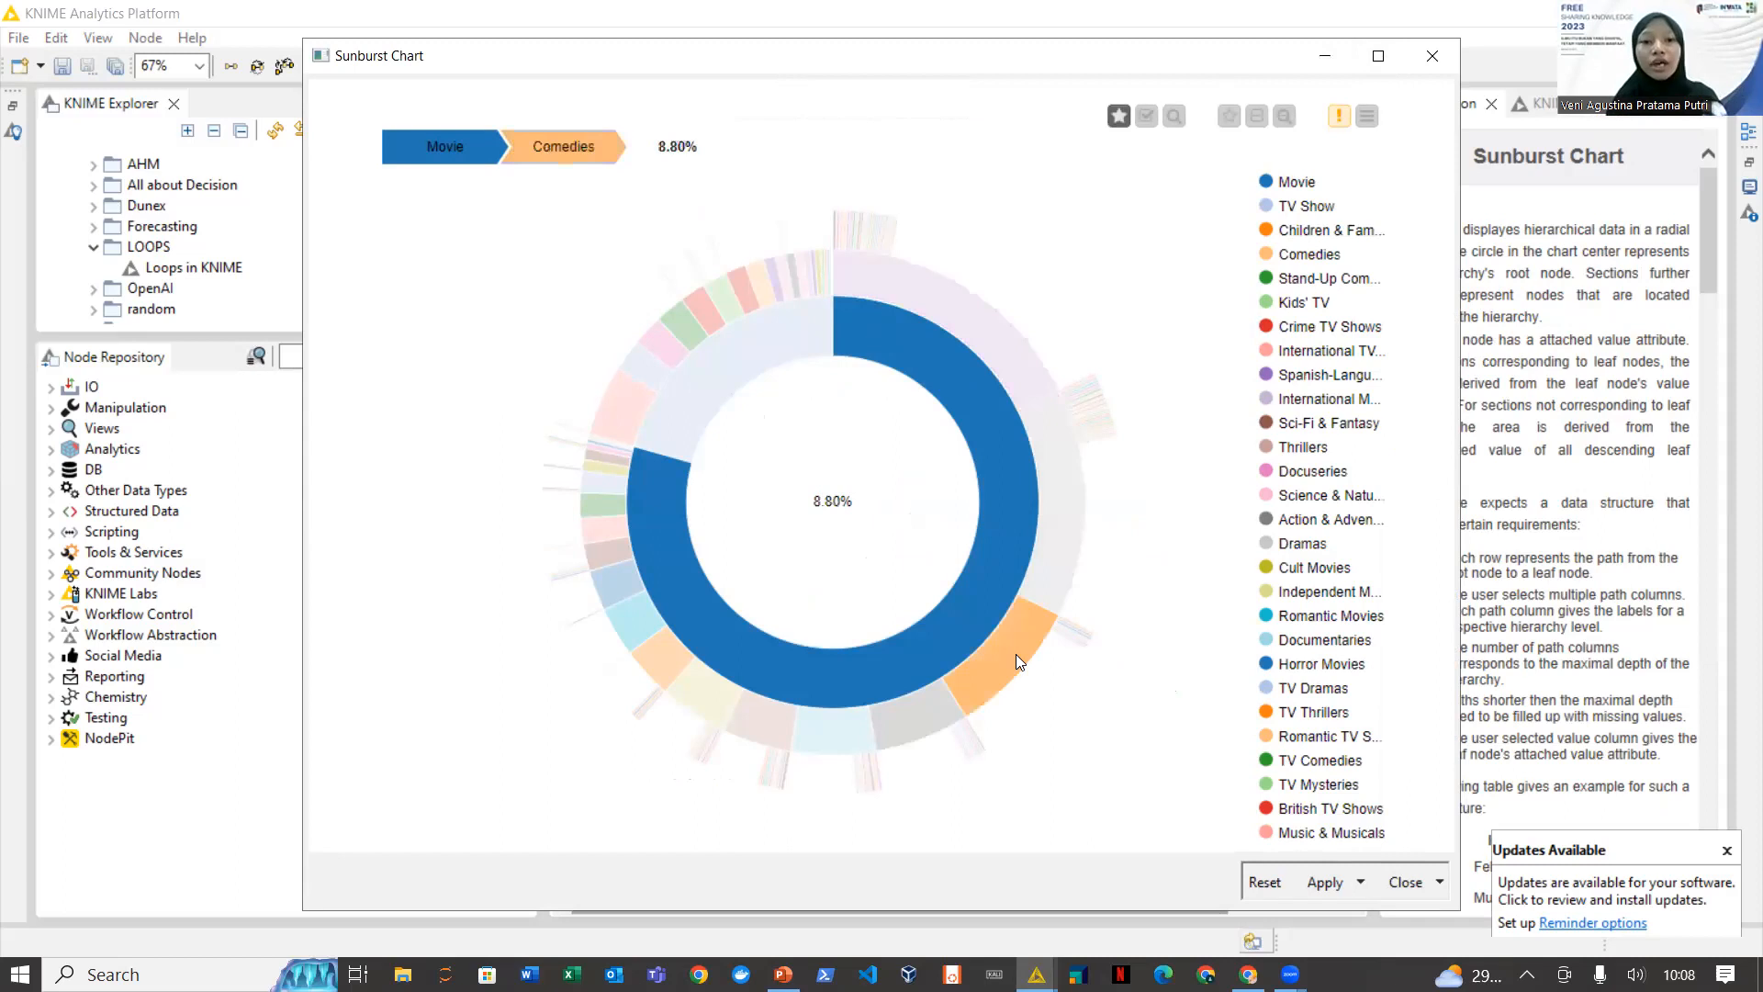
mouse_move(928, 696)
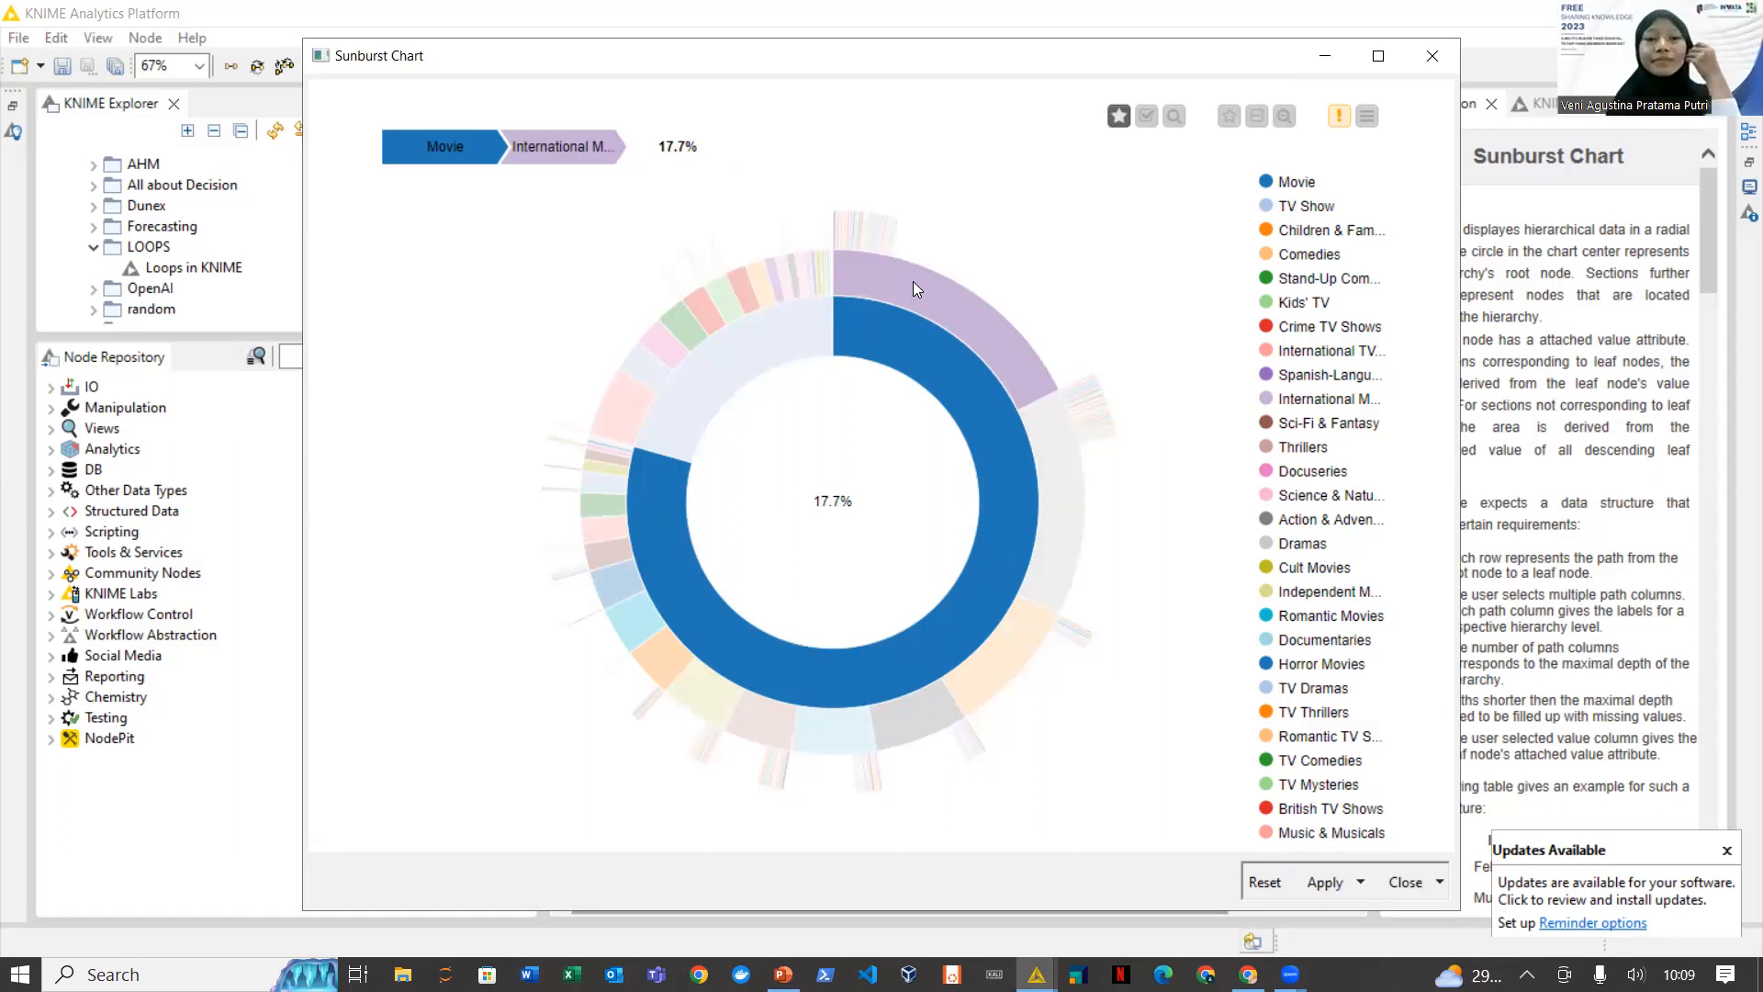
click(1408, 66)
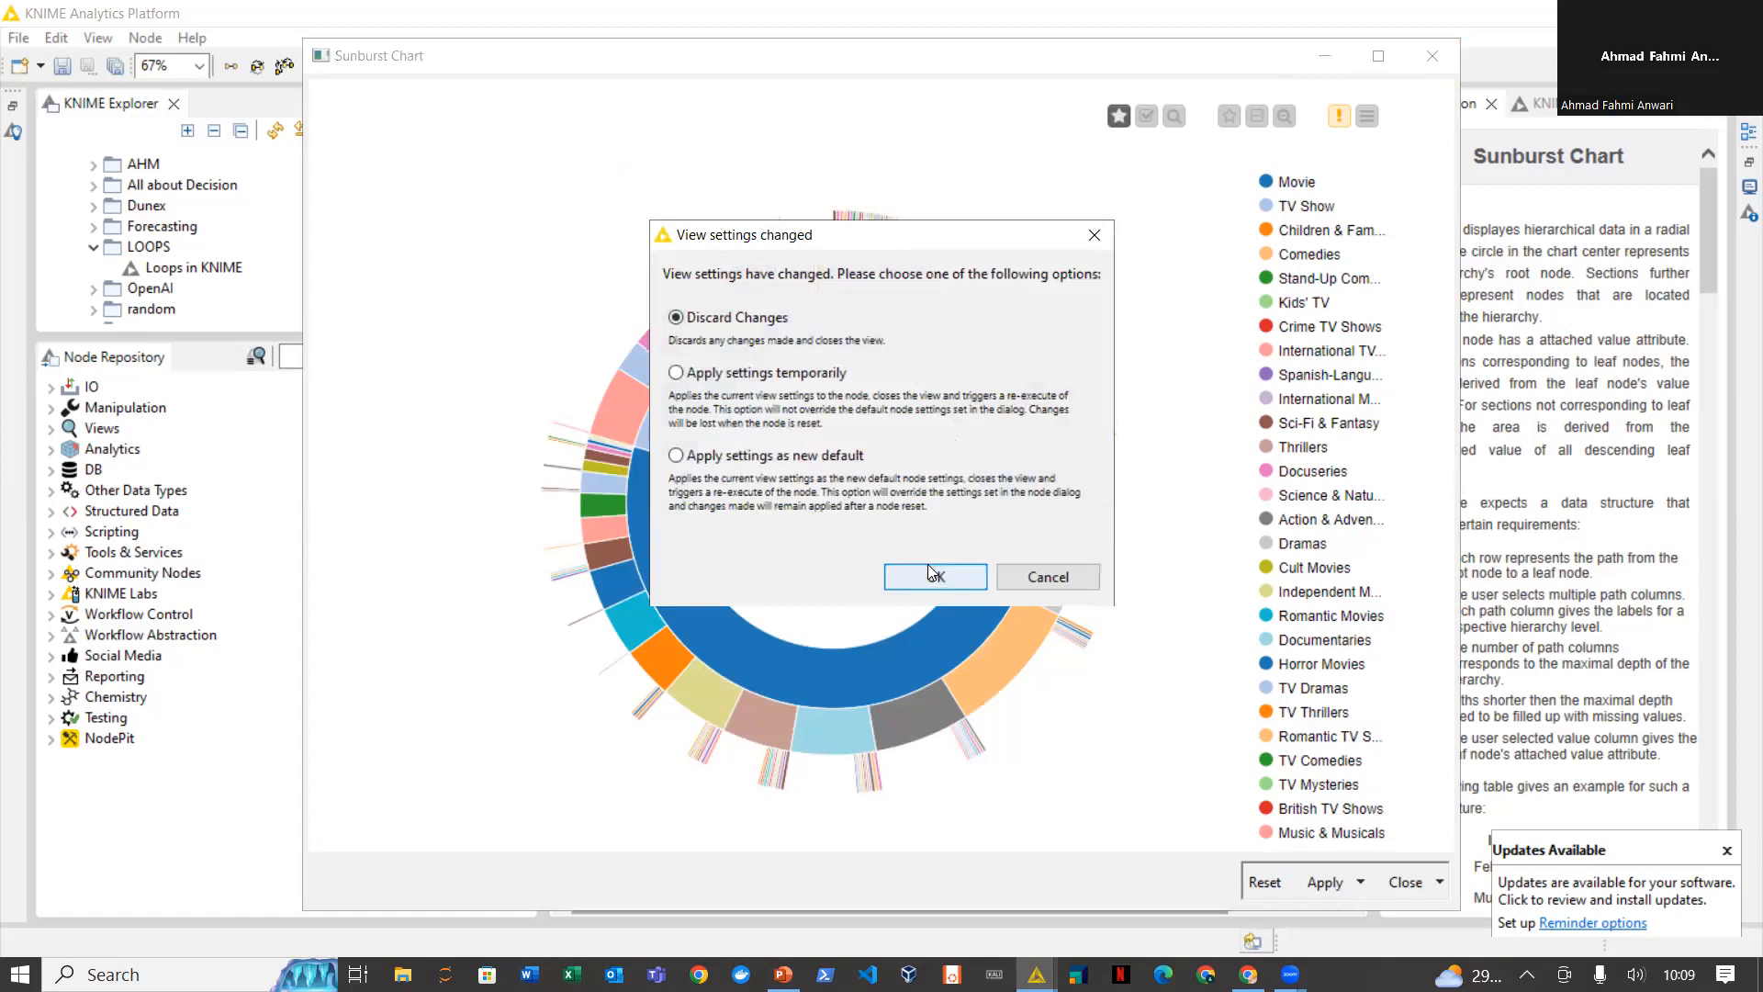
click(929, 566)
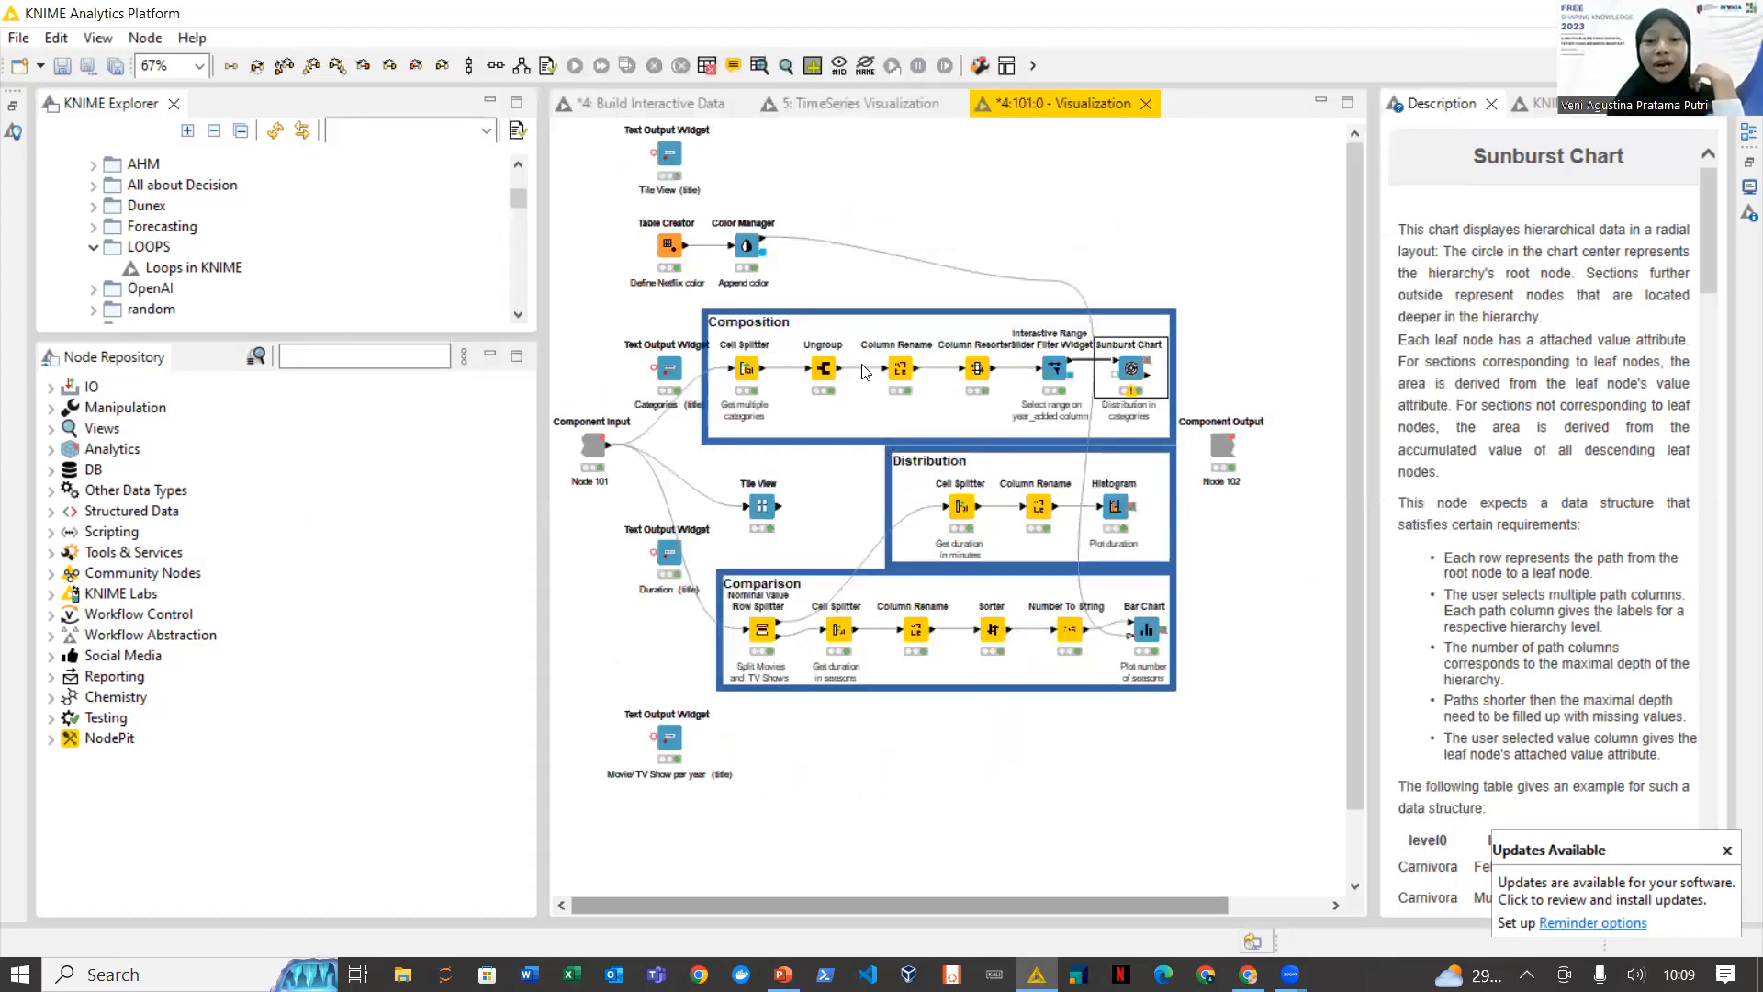
Trace the Composition nodes back from Column Resorter to Cell Splitter, review the Cell Splitter's configuration and close it without changes
click(981, 372)
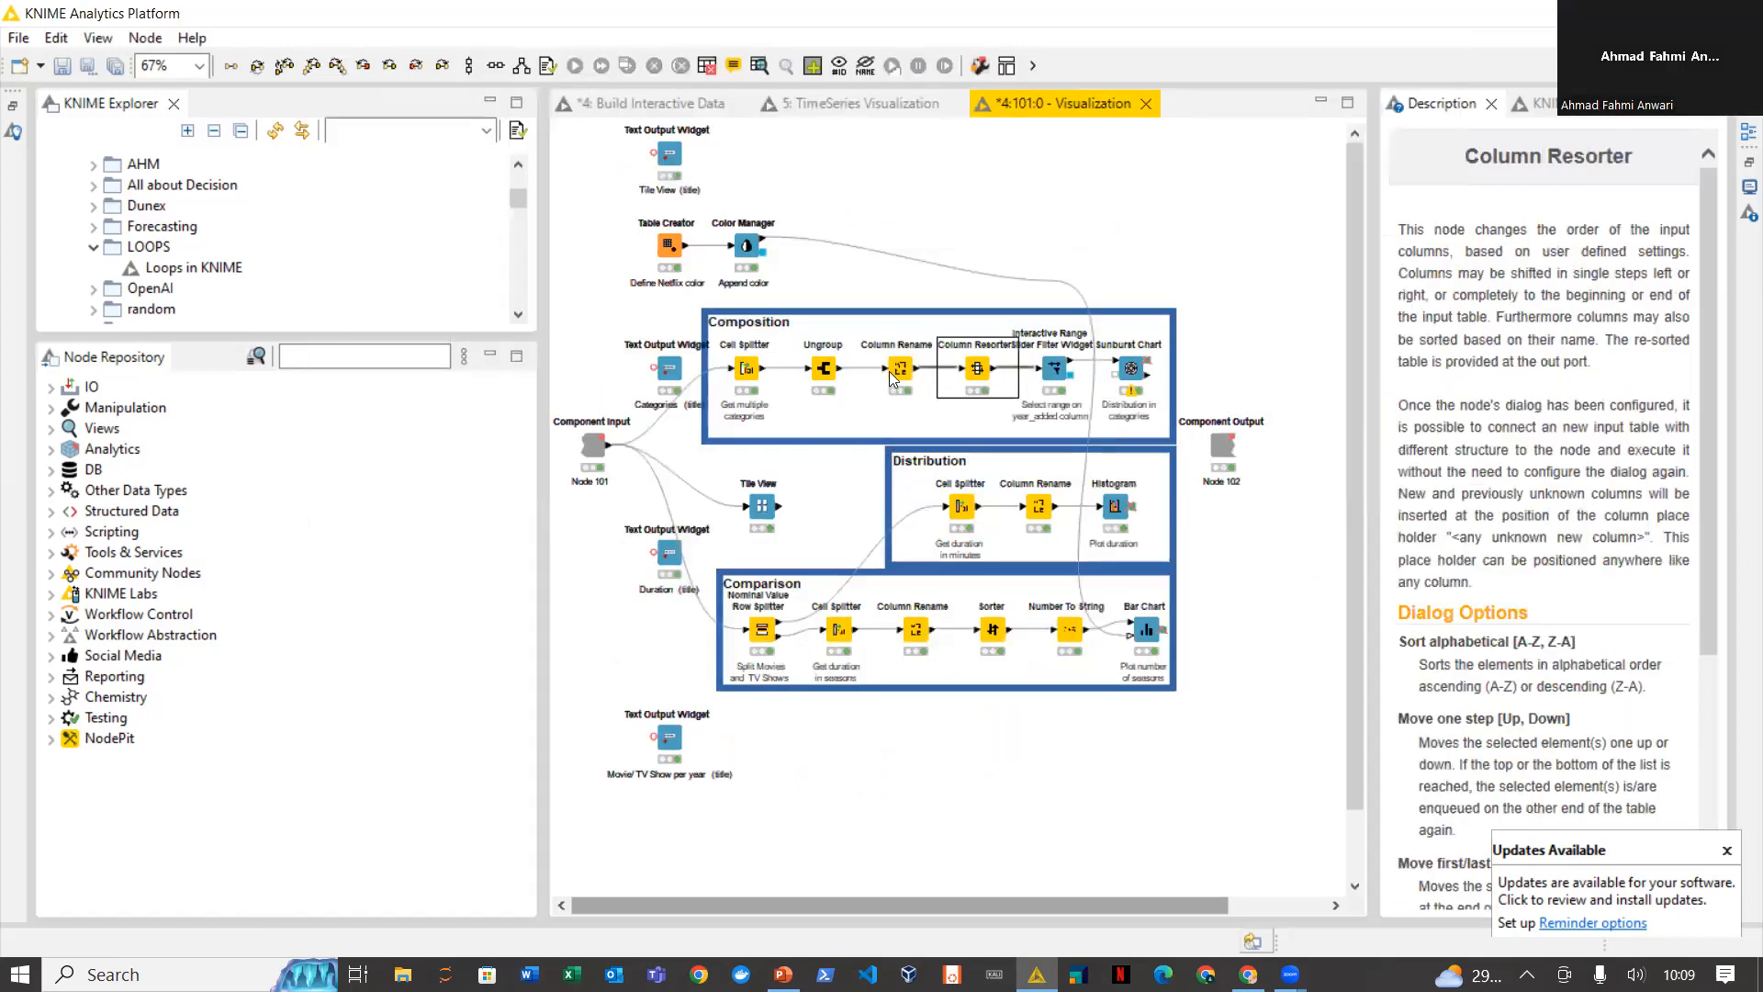
click(895, 372)
click(824, 369)
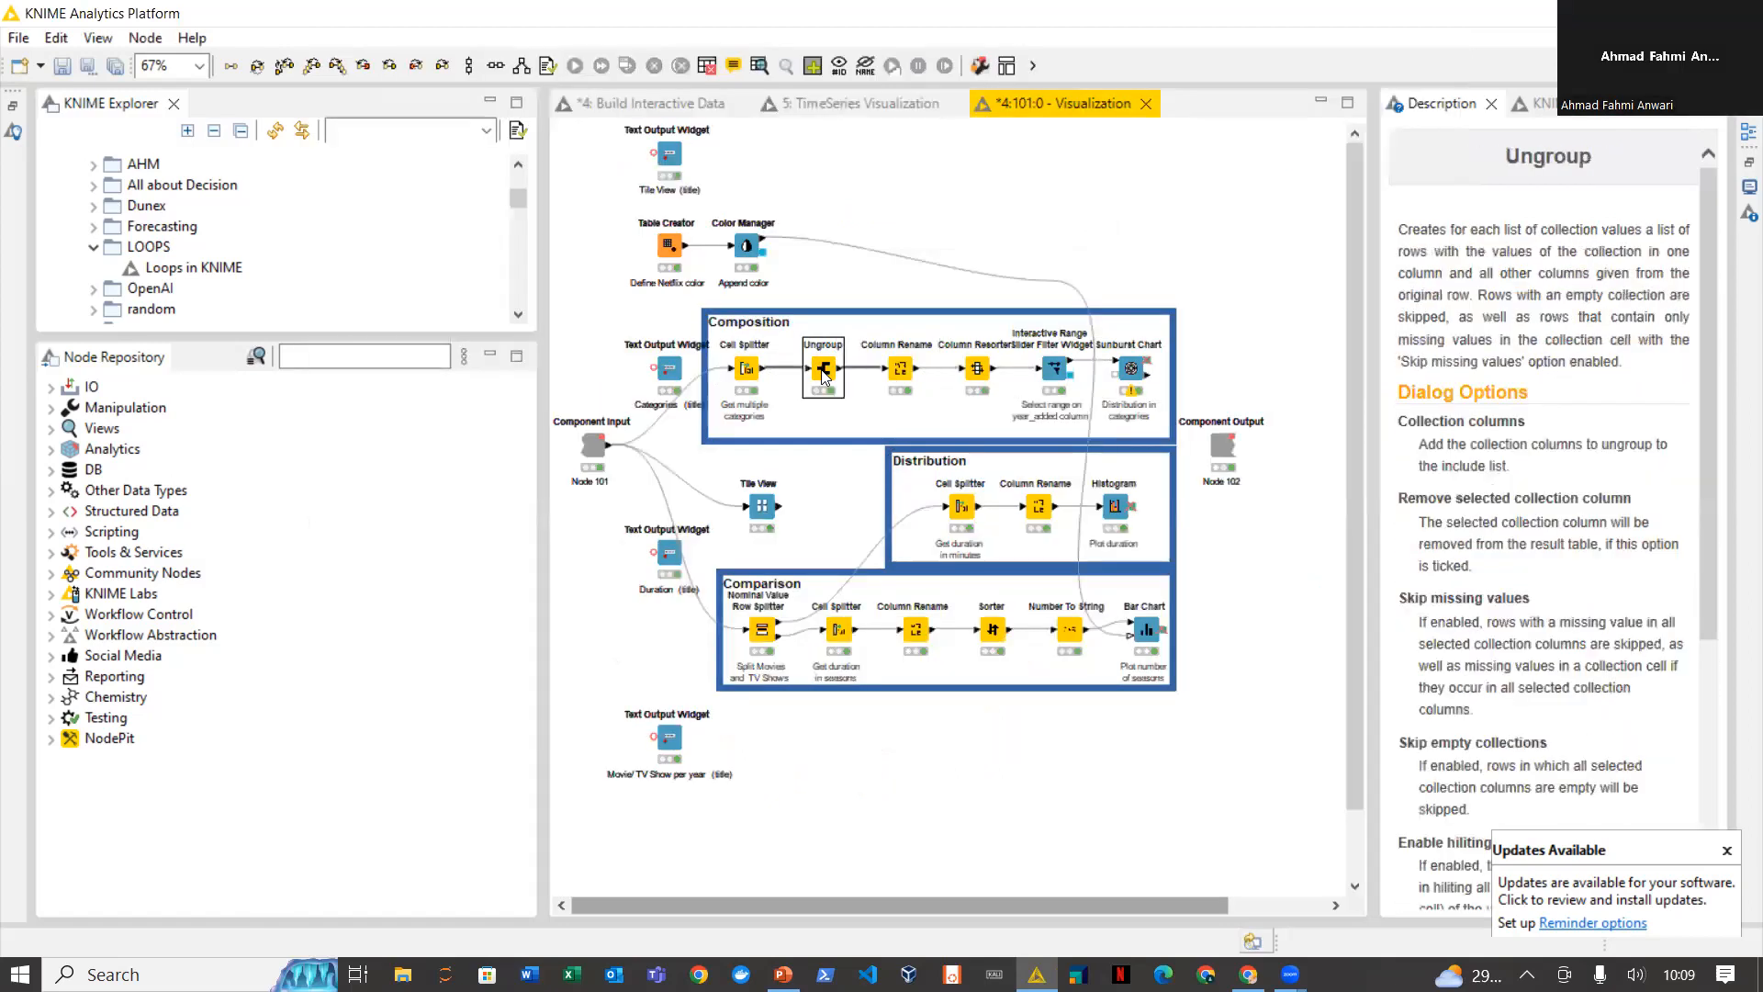
click(748, 370)
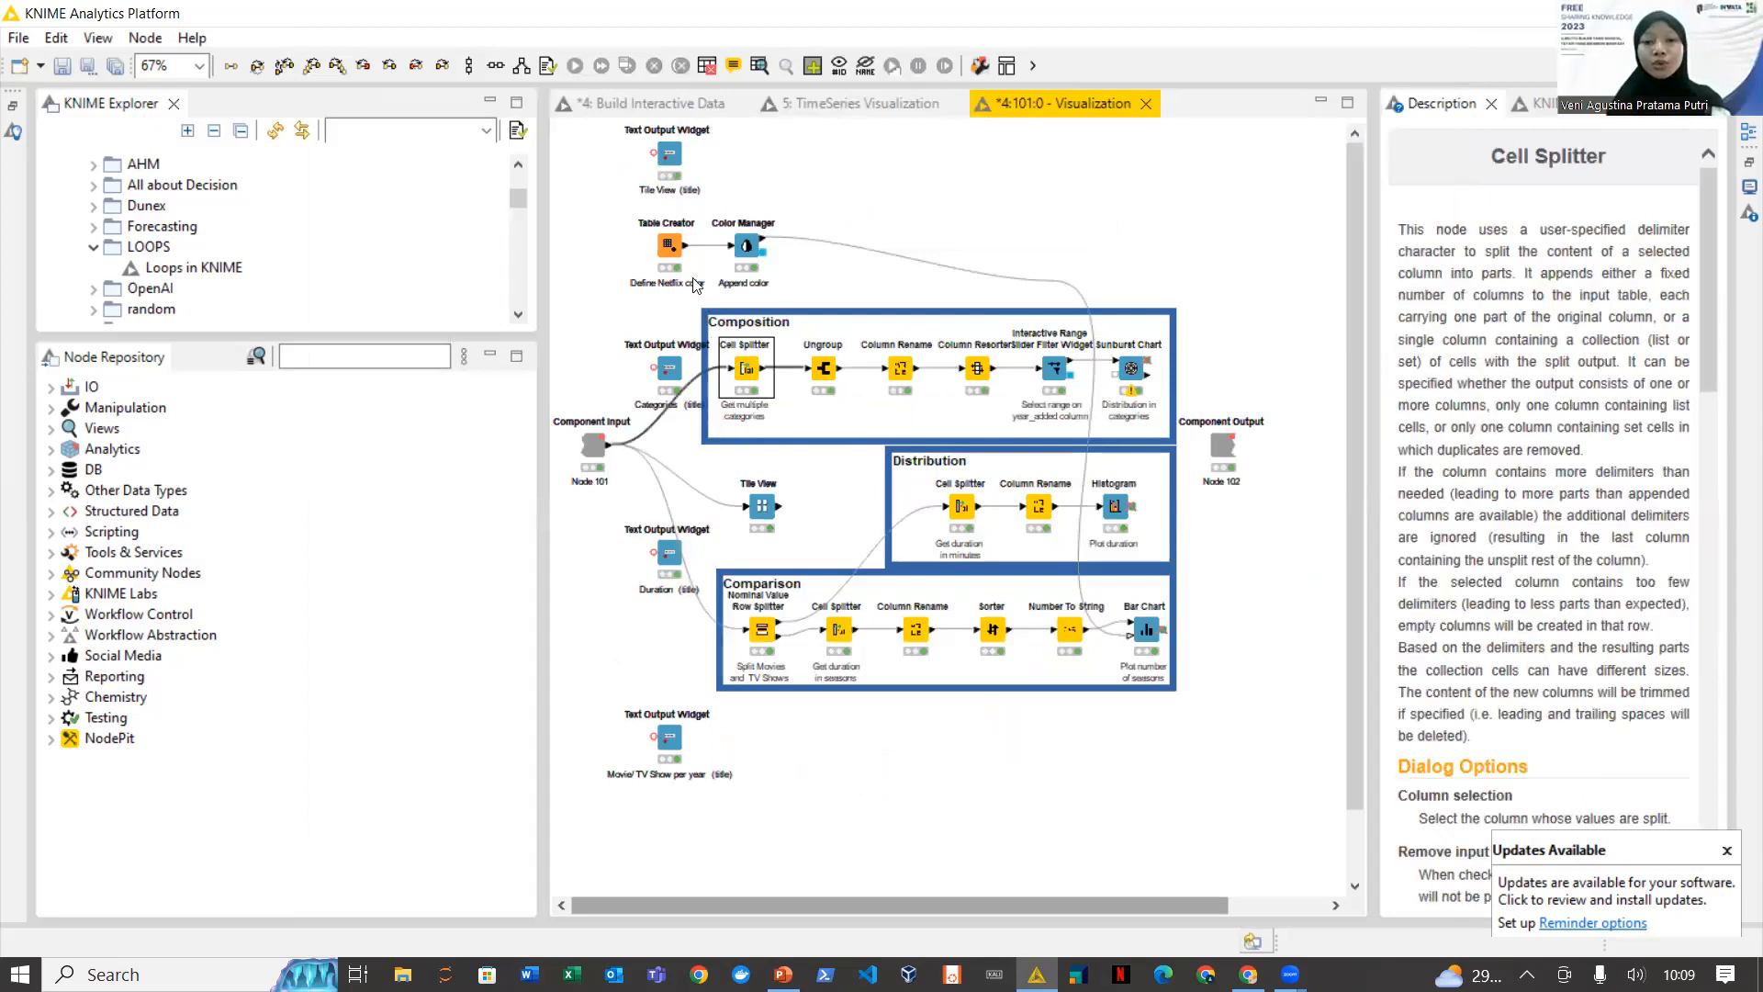
click(546, 65)
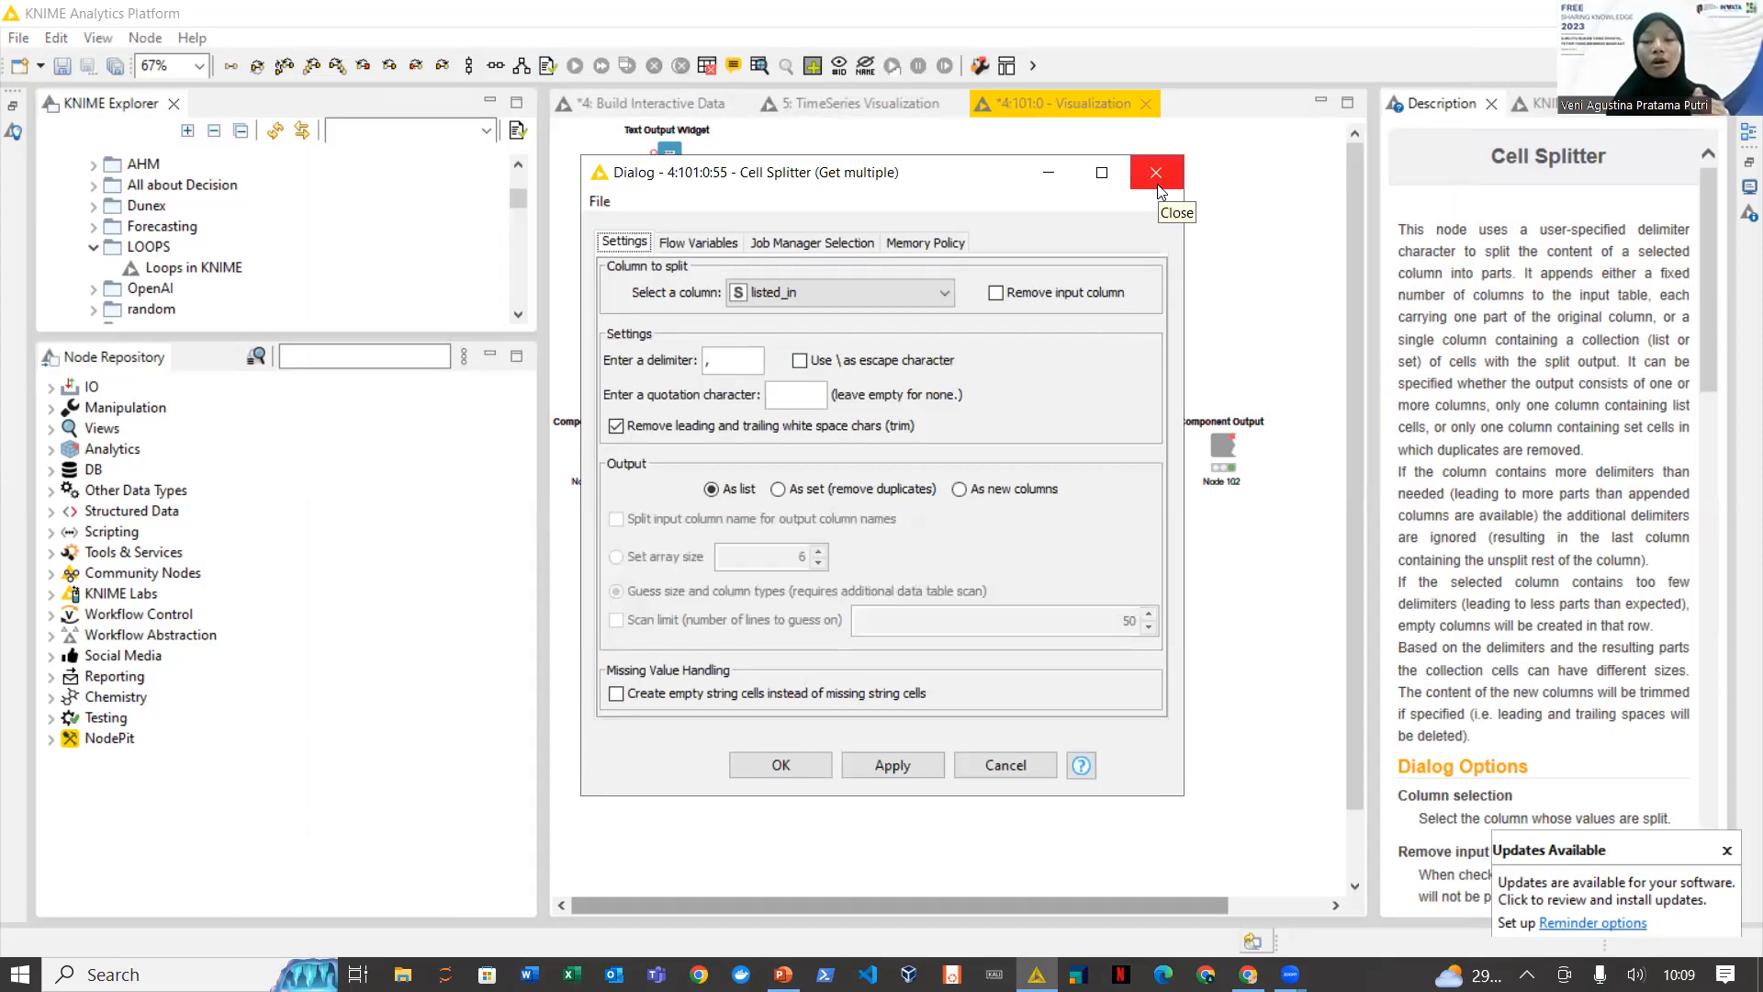
click(1157, 186)
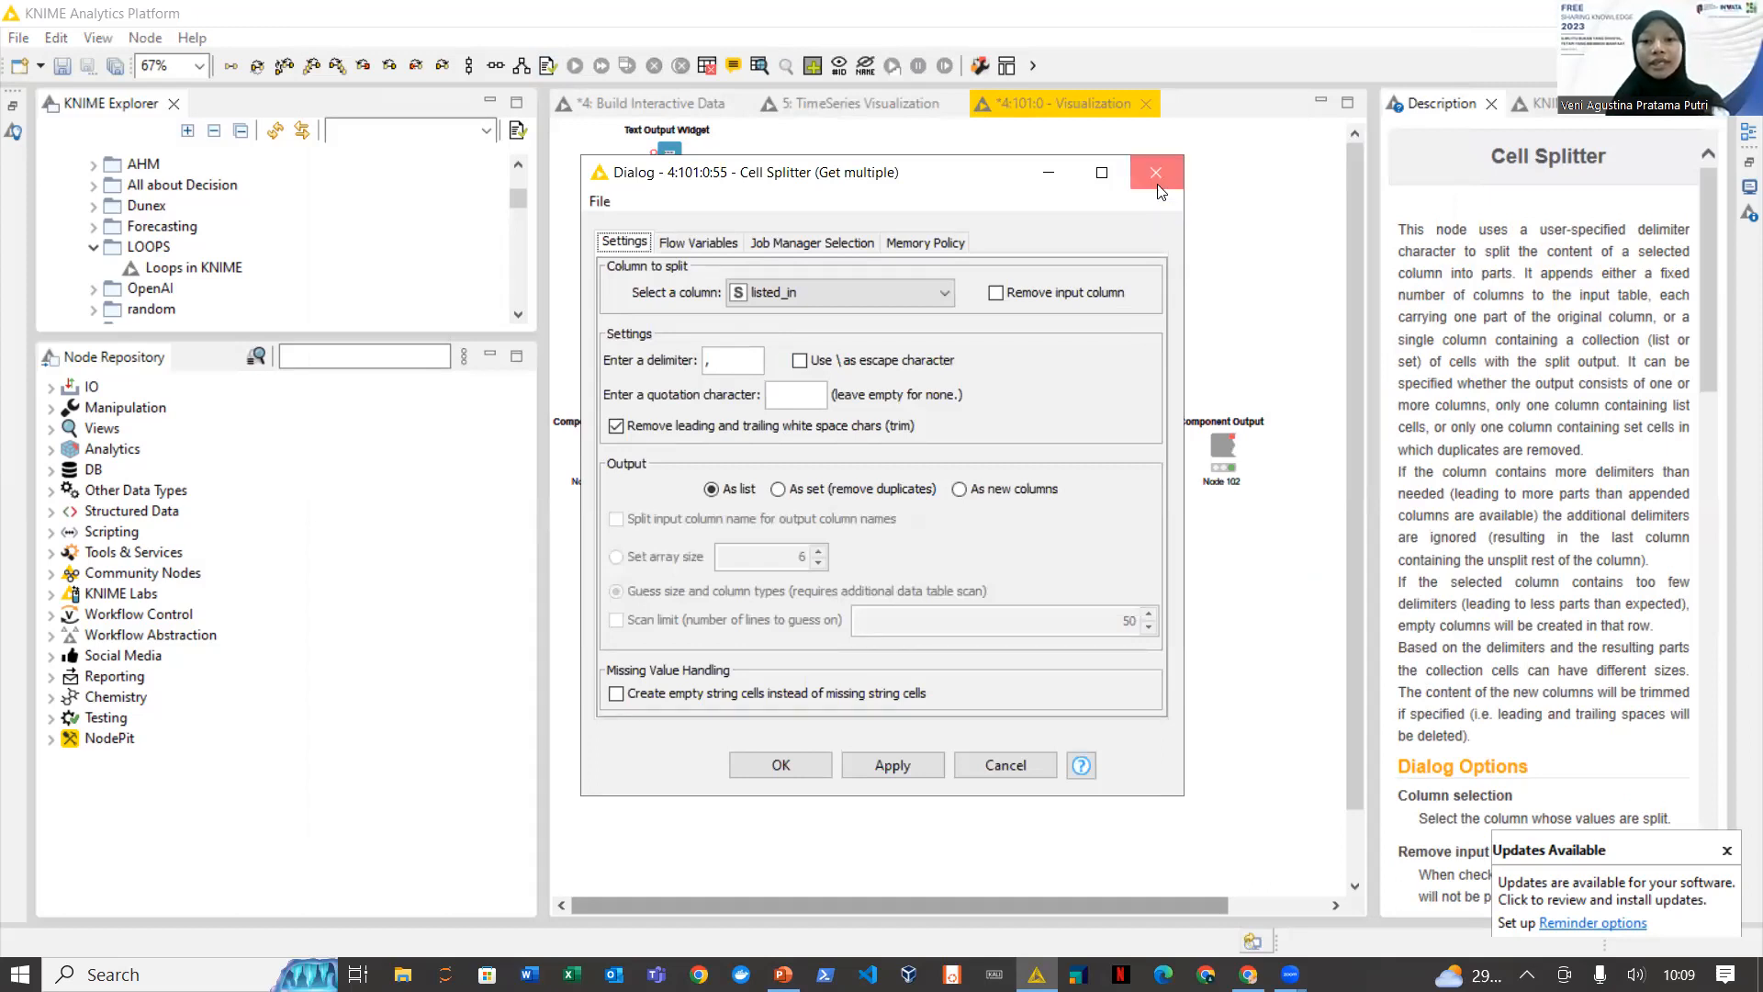
Revisit the Composition section's Ungroup, Column Rename and Cell Splitter nodes, and clear the selection
click(829, 364)
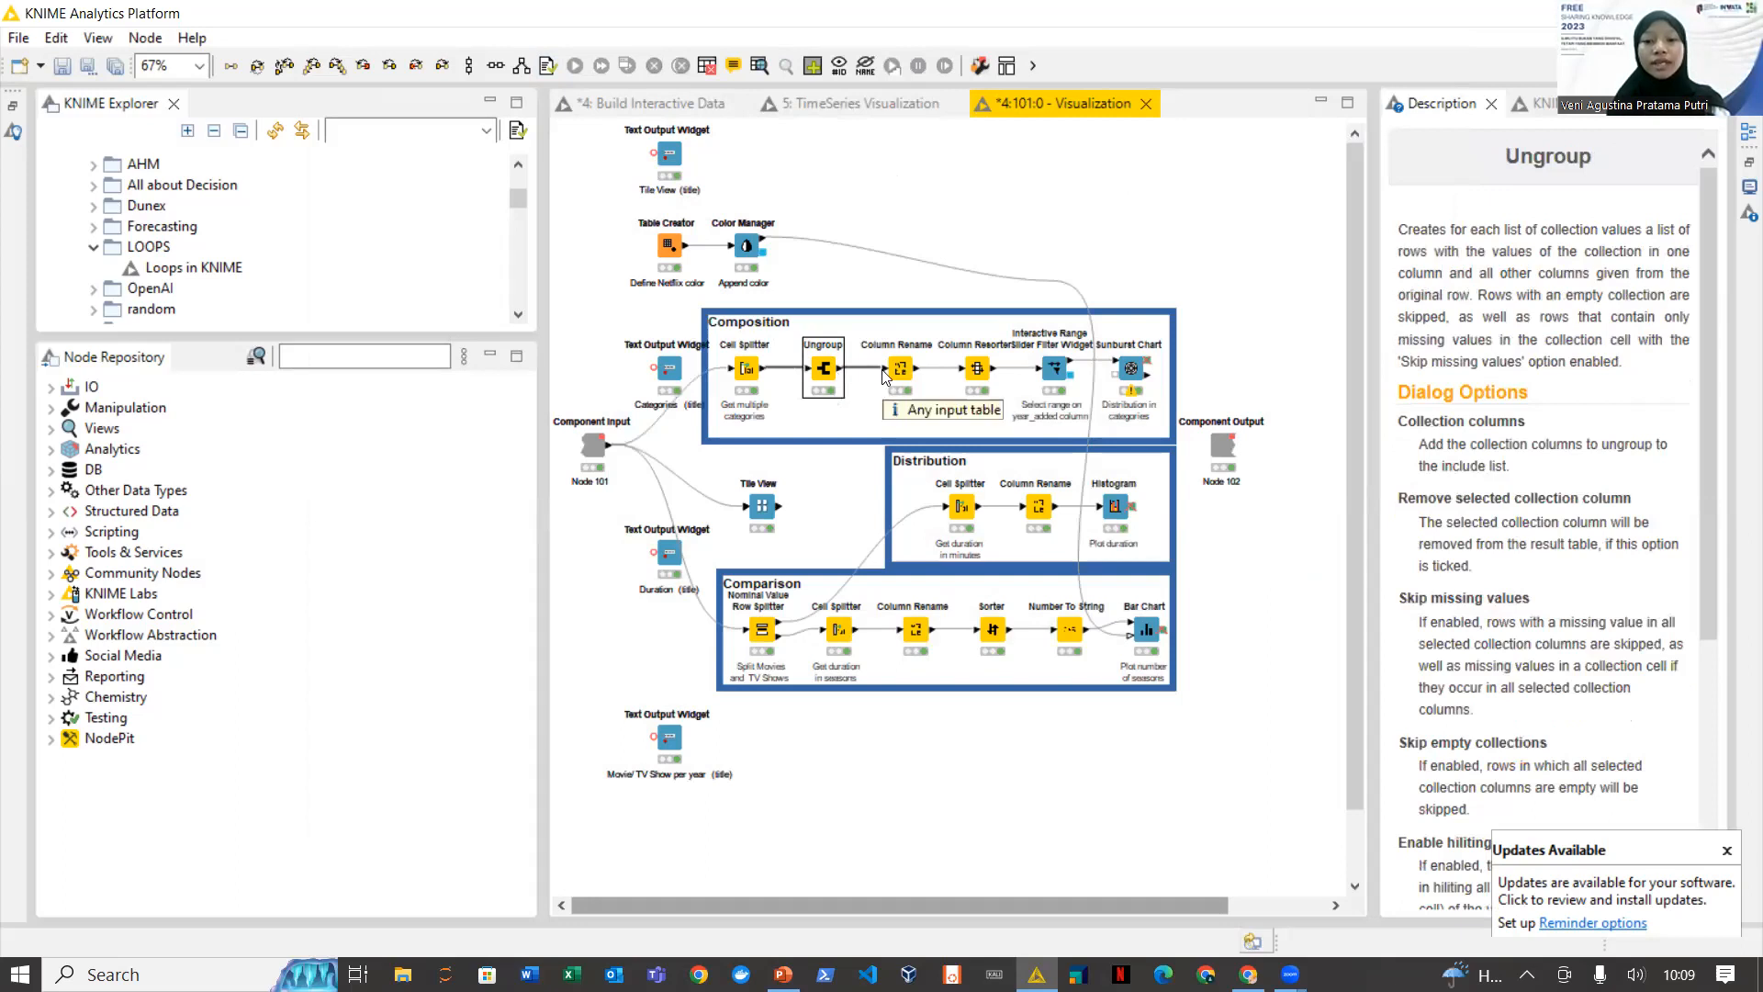
click(899, 376)
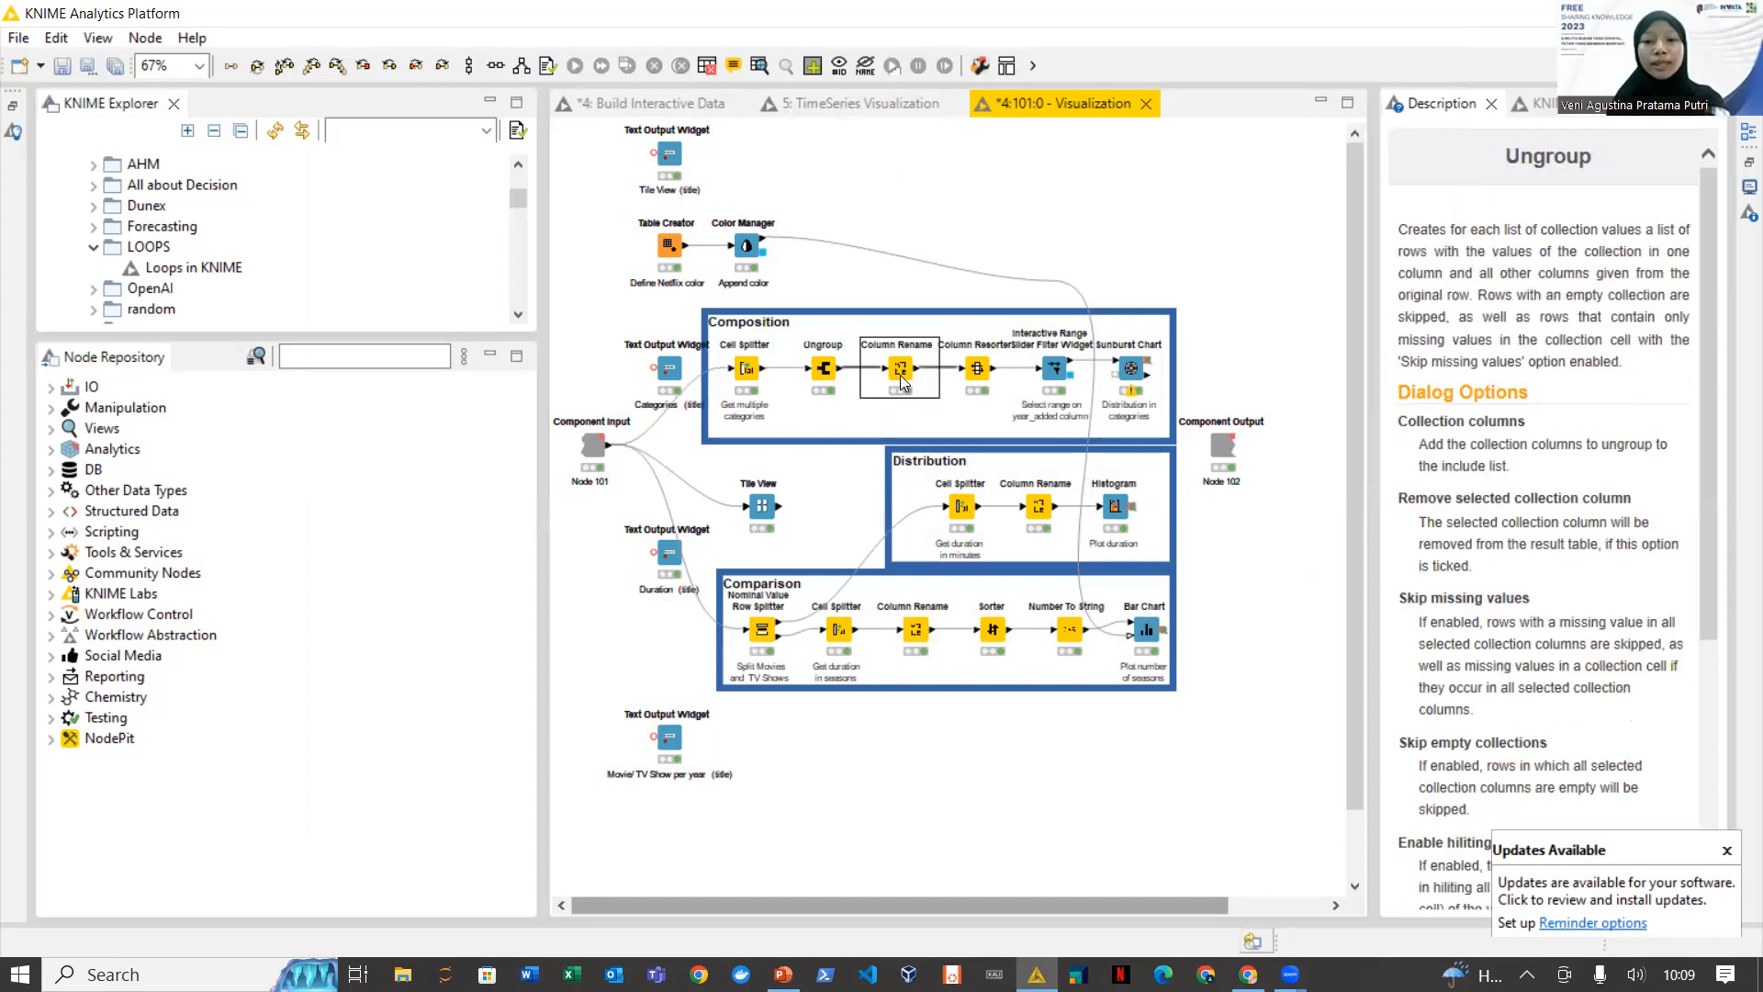
mouse_move(824, 390)
mouse_down()
mouse_move(755, 385)
mouse_move(826, 380)
mouse_up()
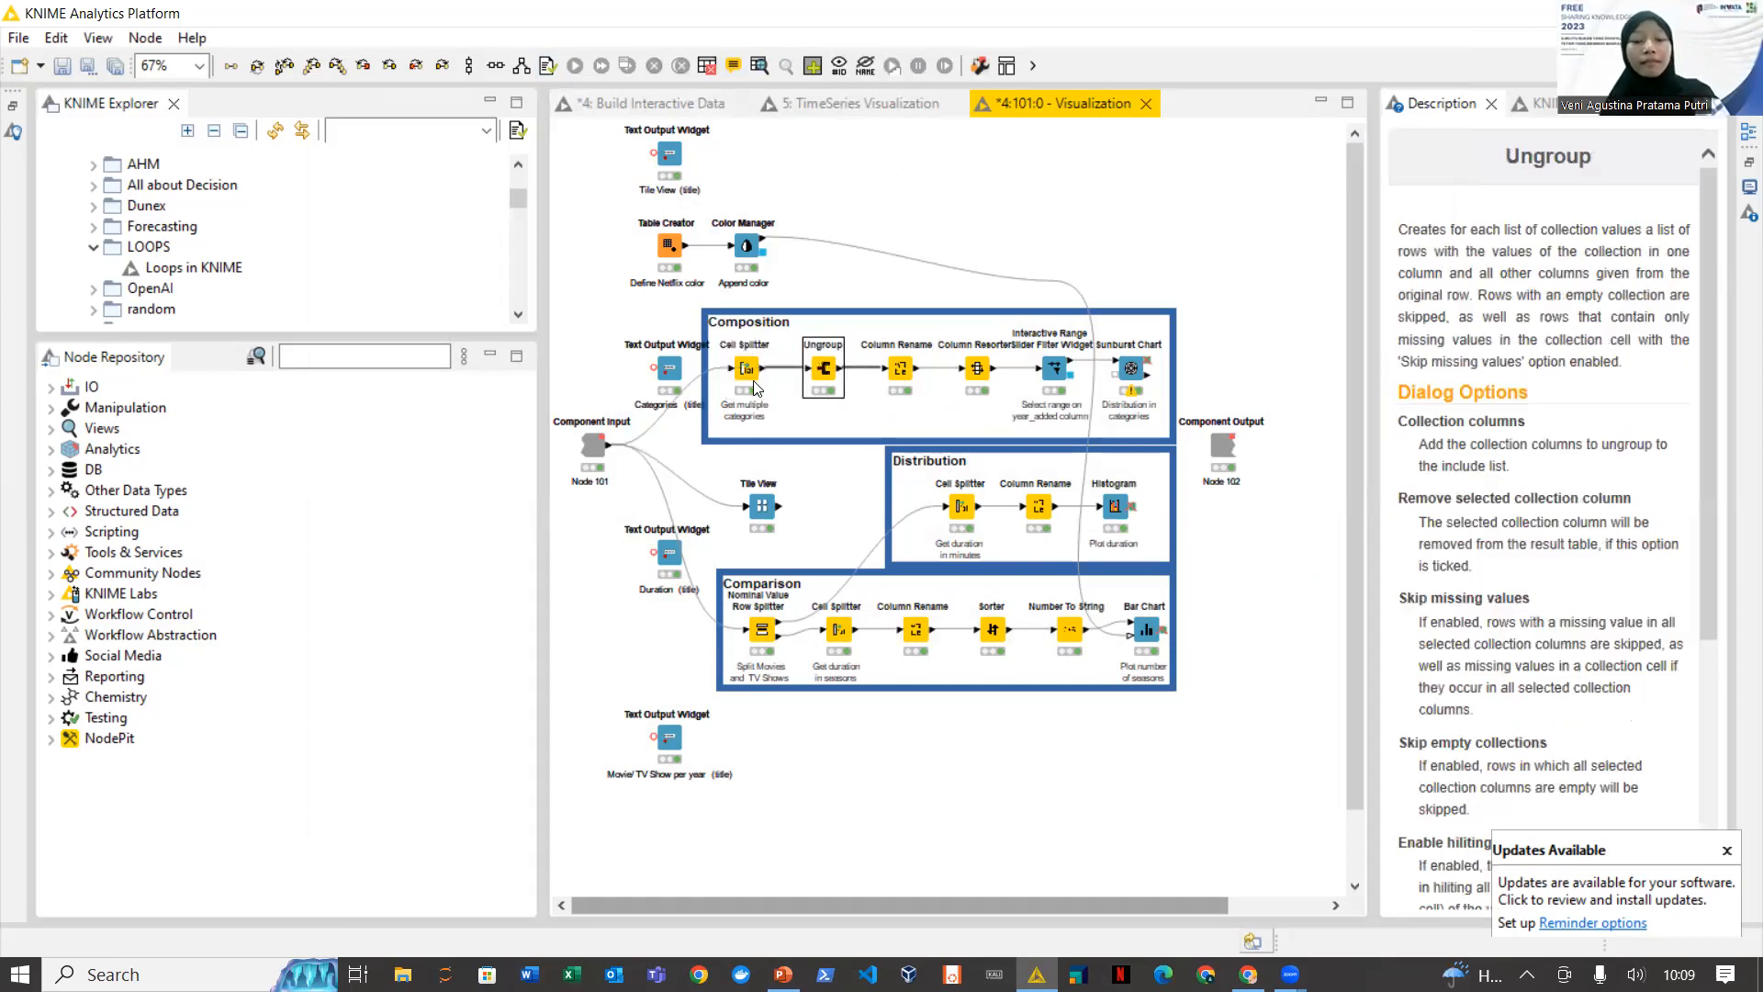
click(746, 367)
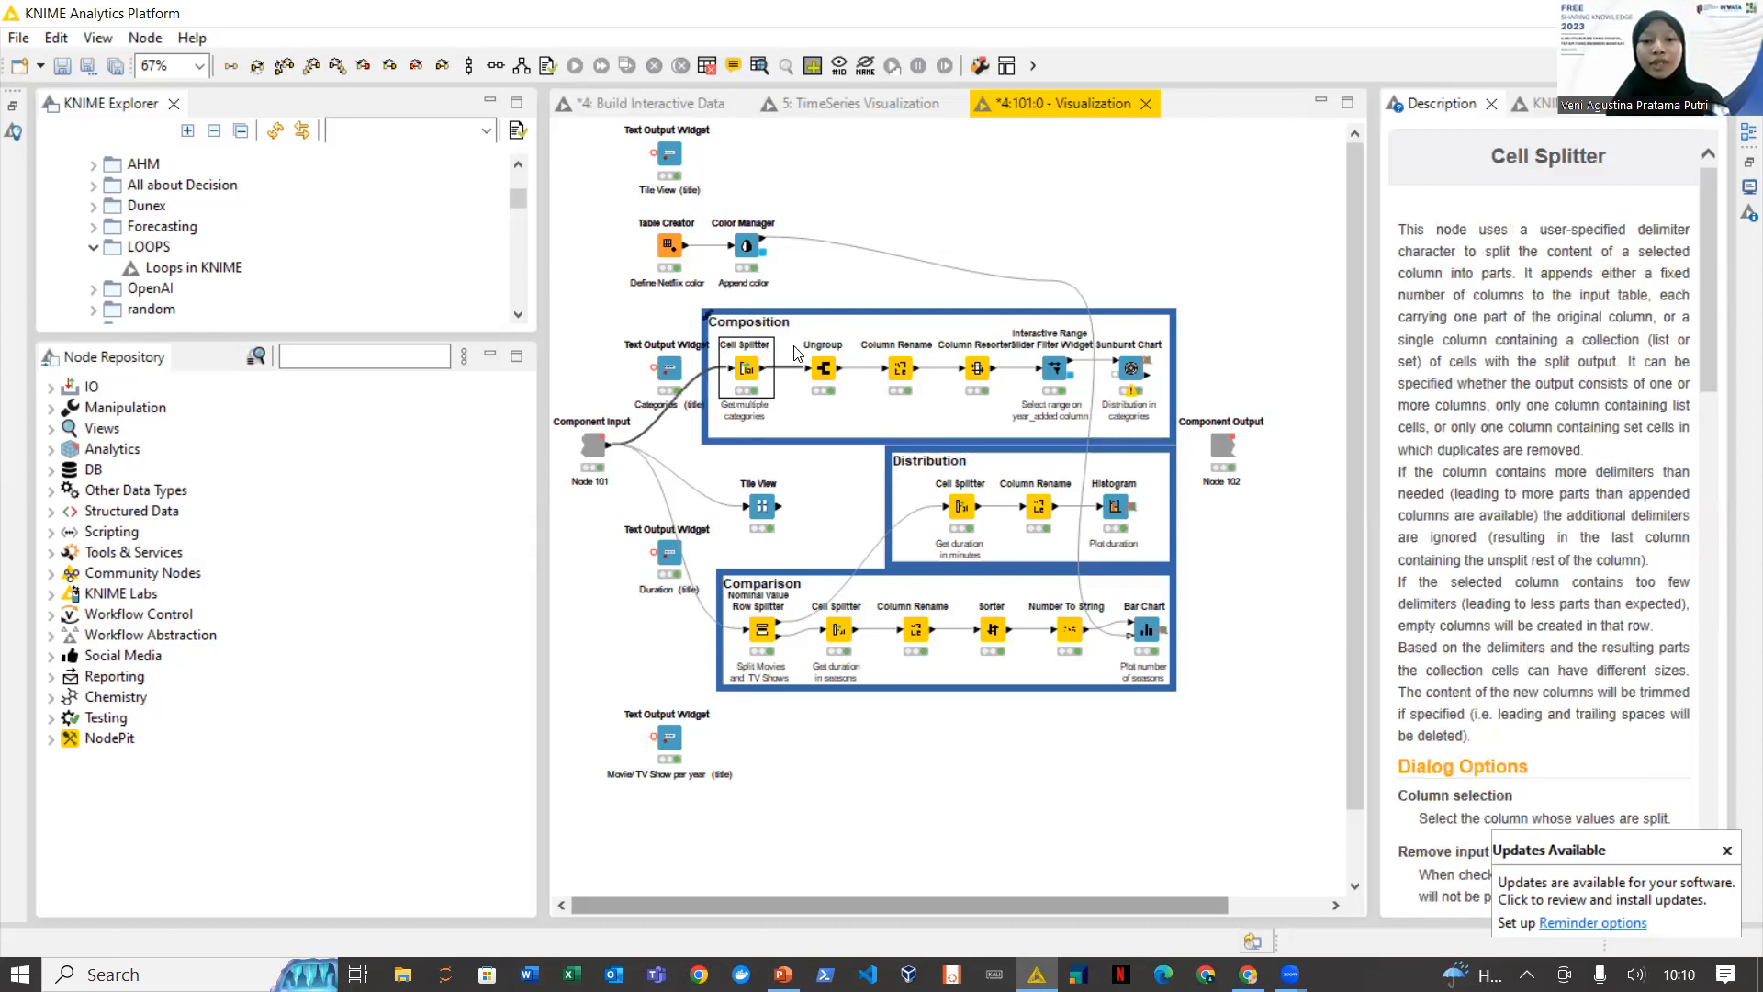
click(829, 354)
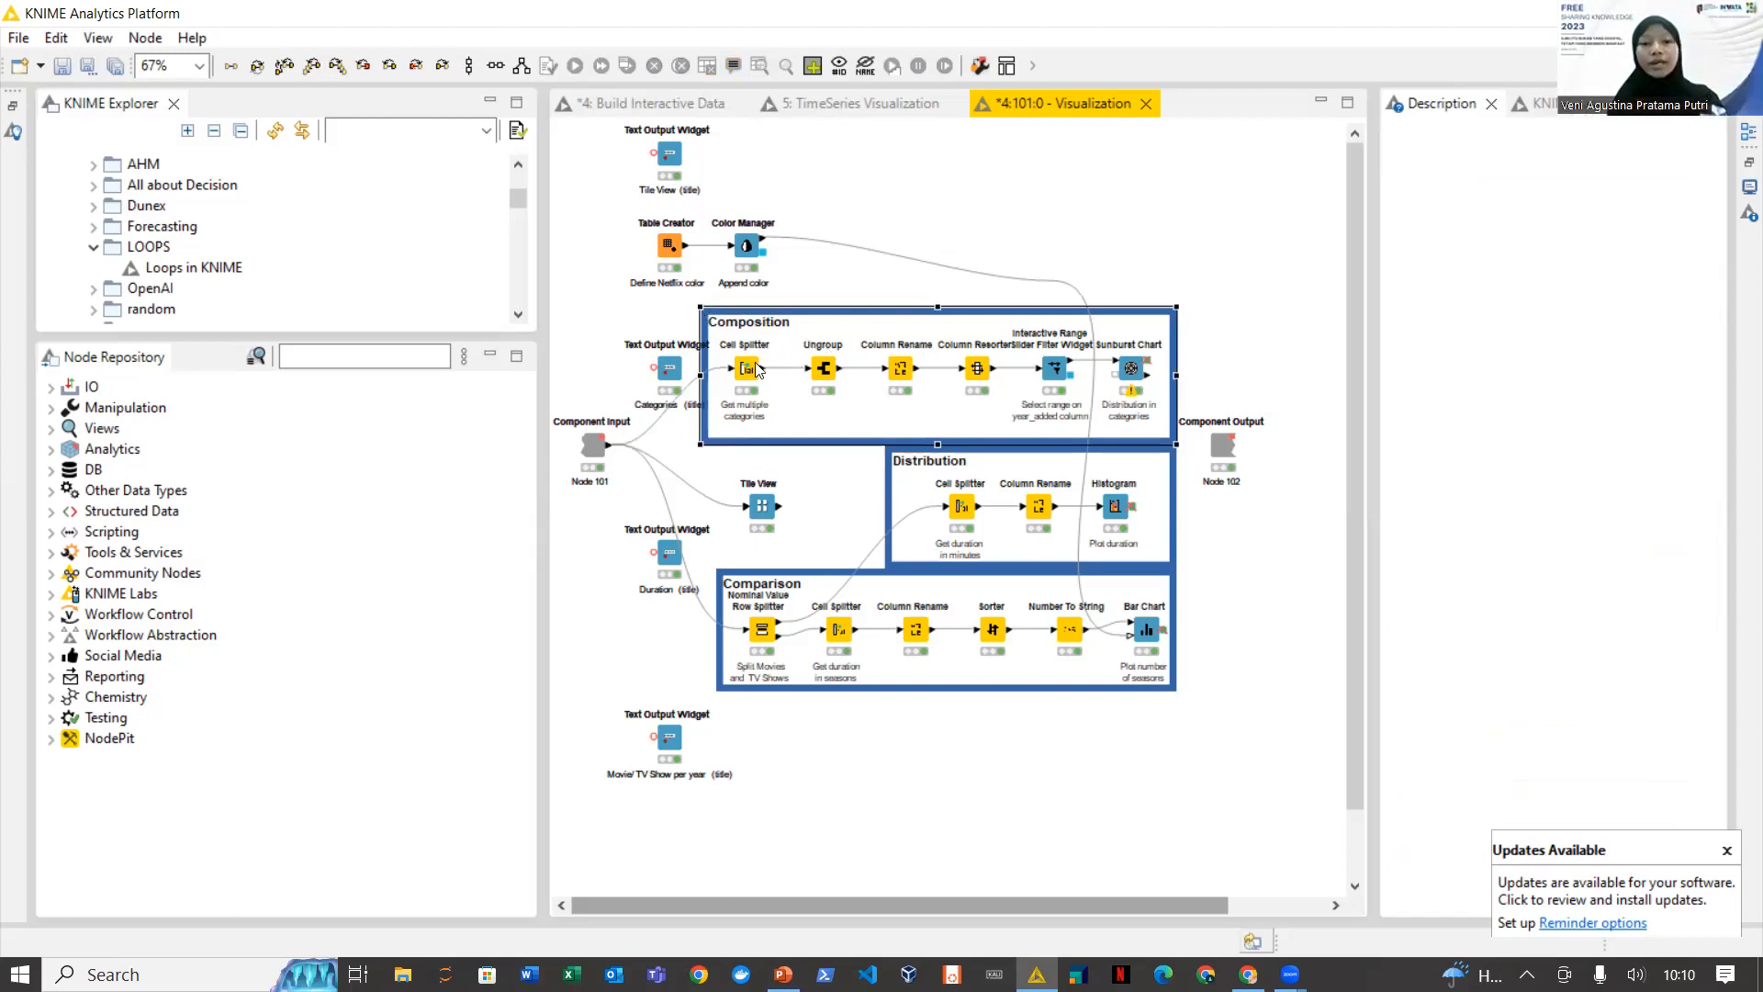
click(992, 248)
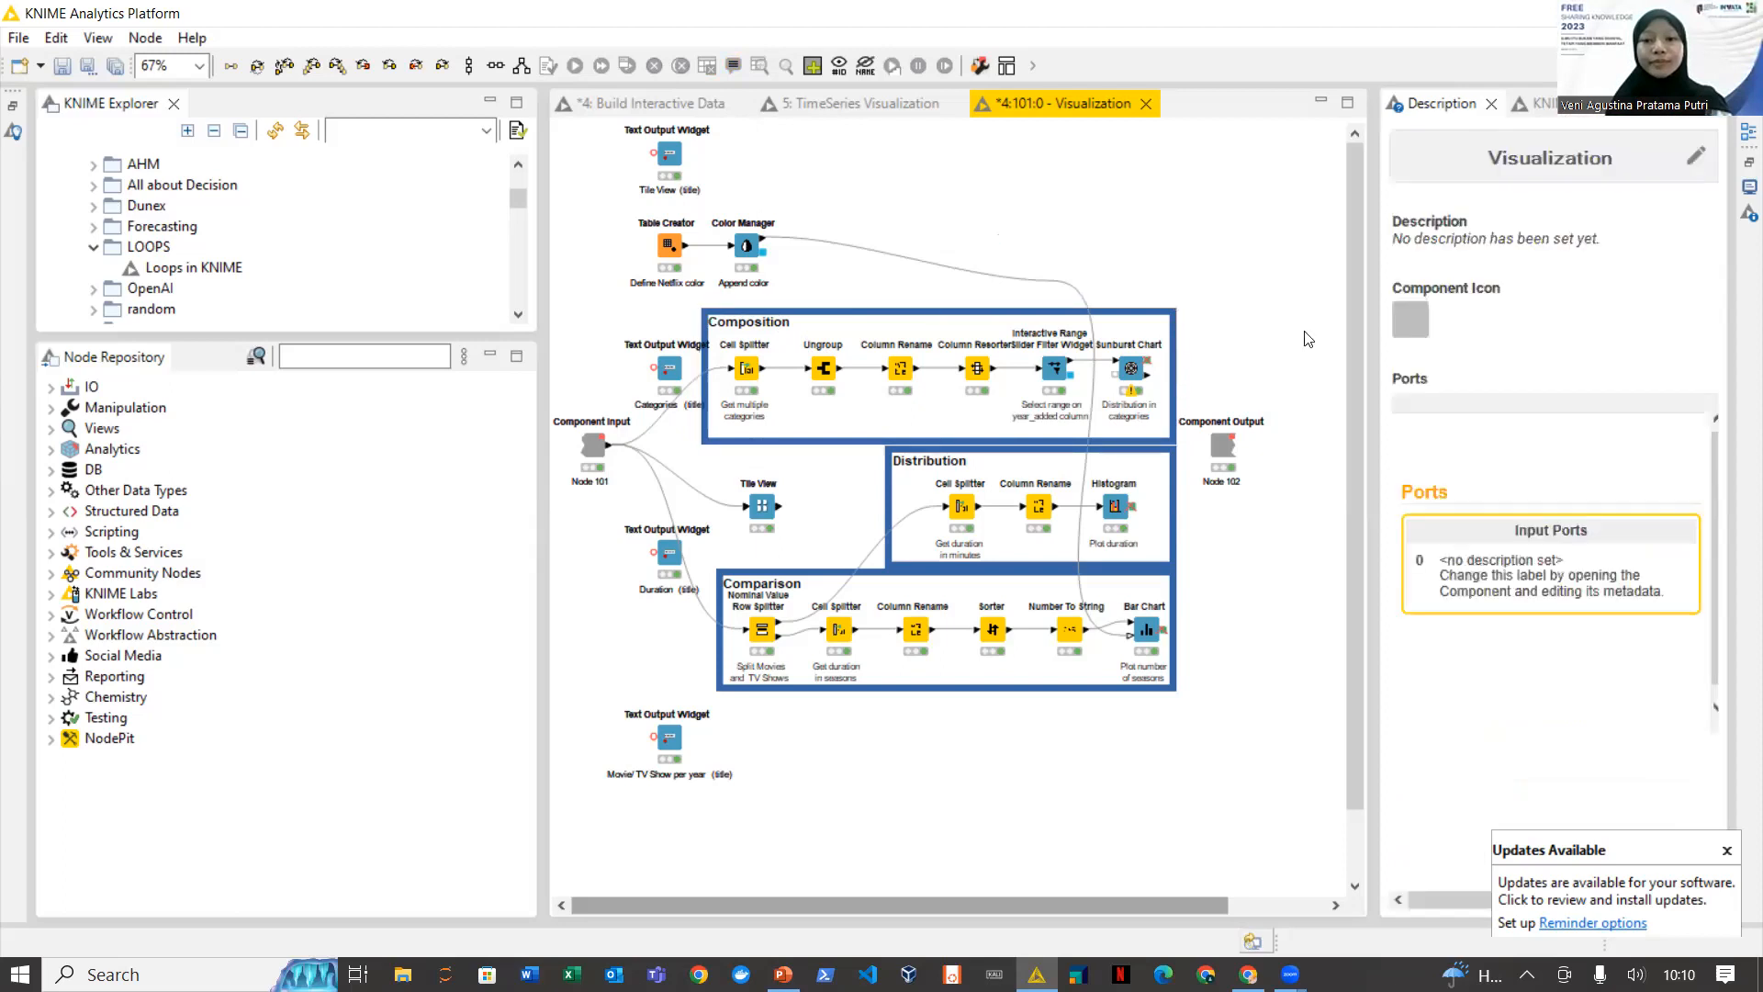
Inspect the Histogram node's description and select the Cell Splitter node in the Distribution section
drag(1358, 345, 1354, 433)
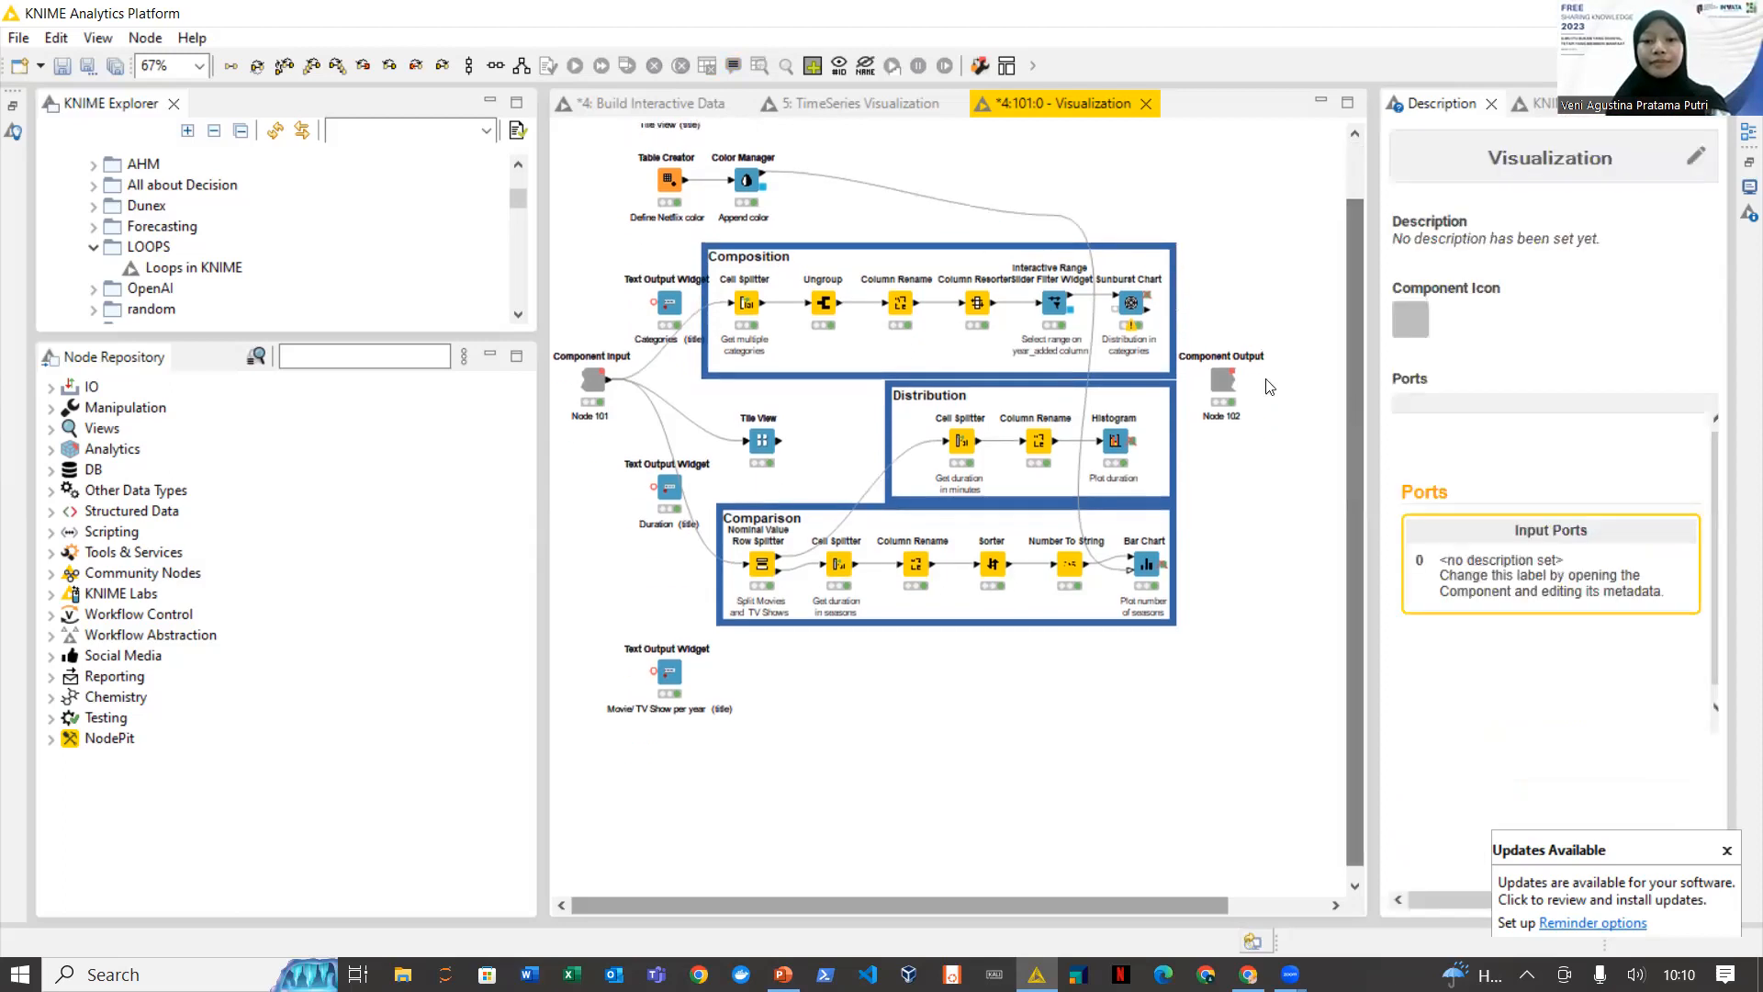
click(903, 432)
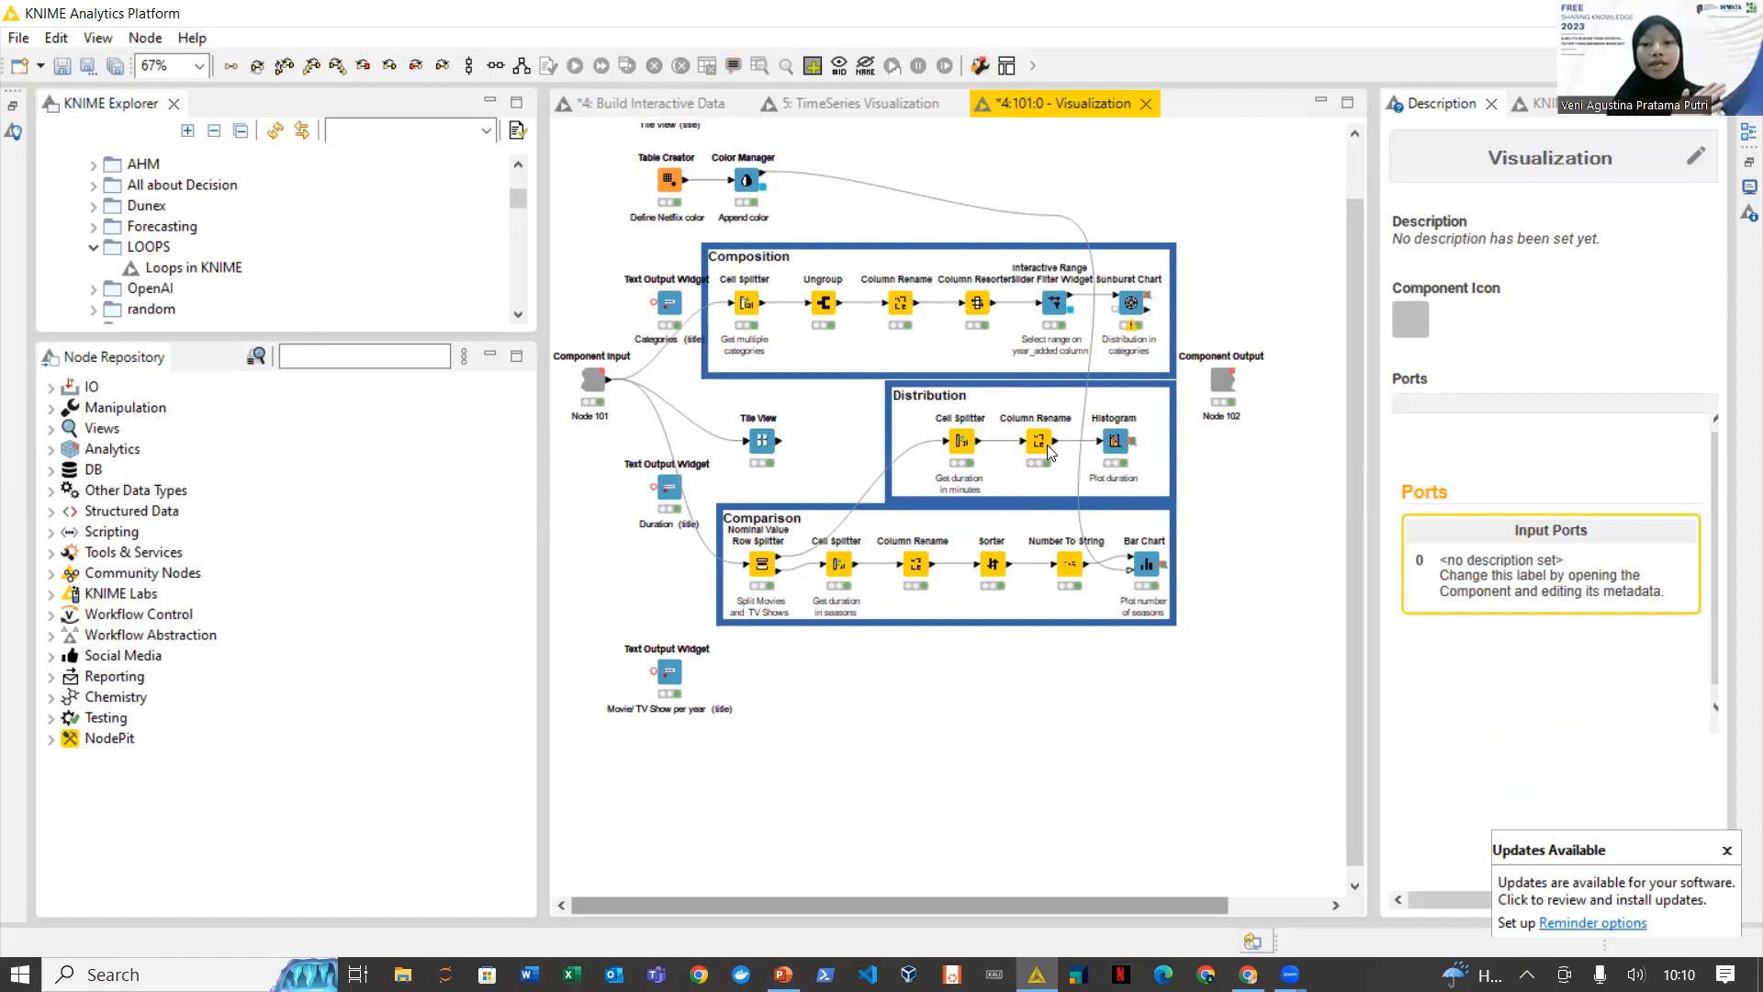
click(1115, 441)
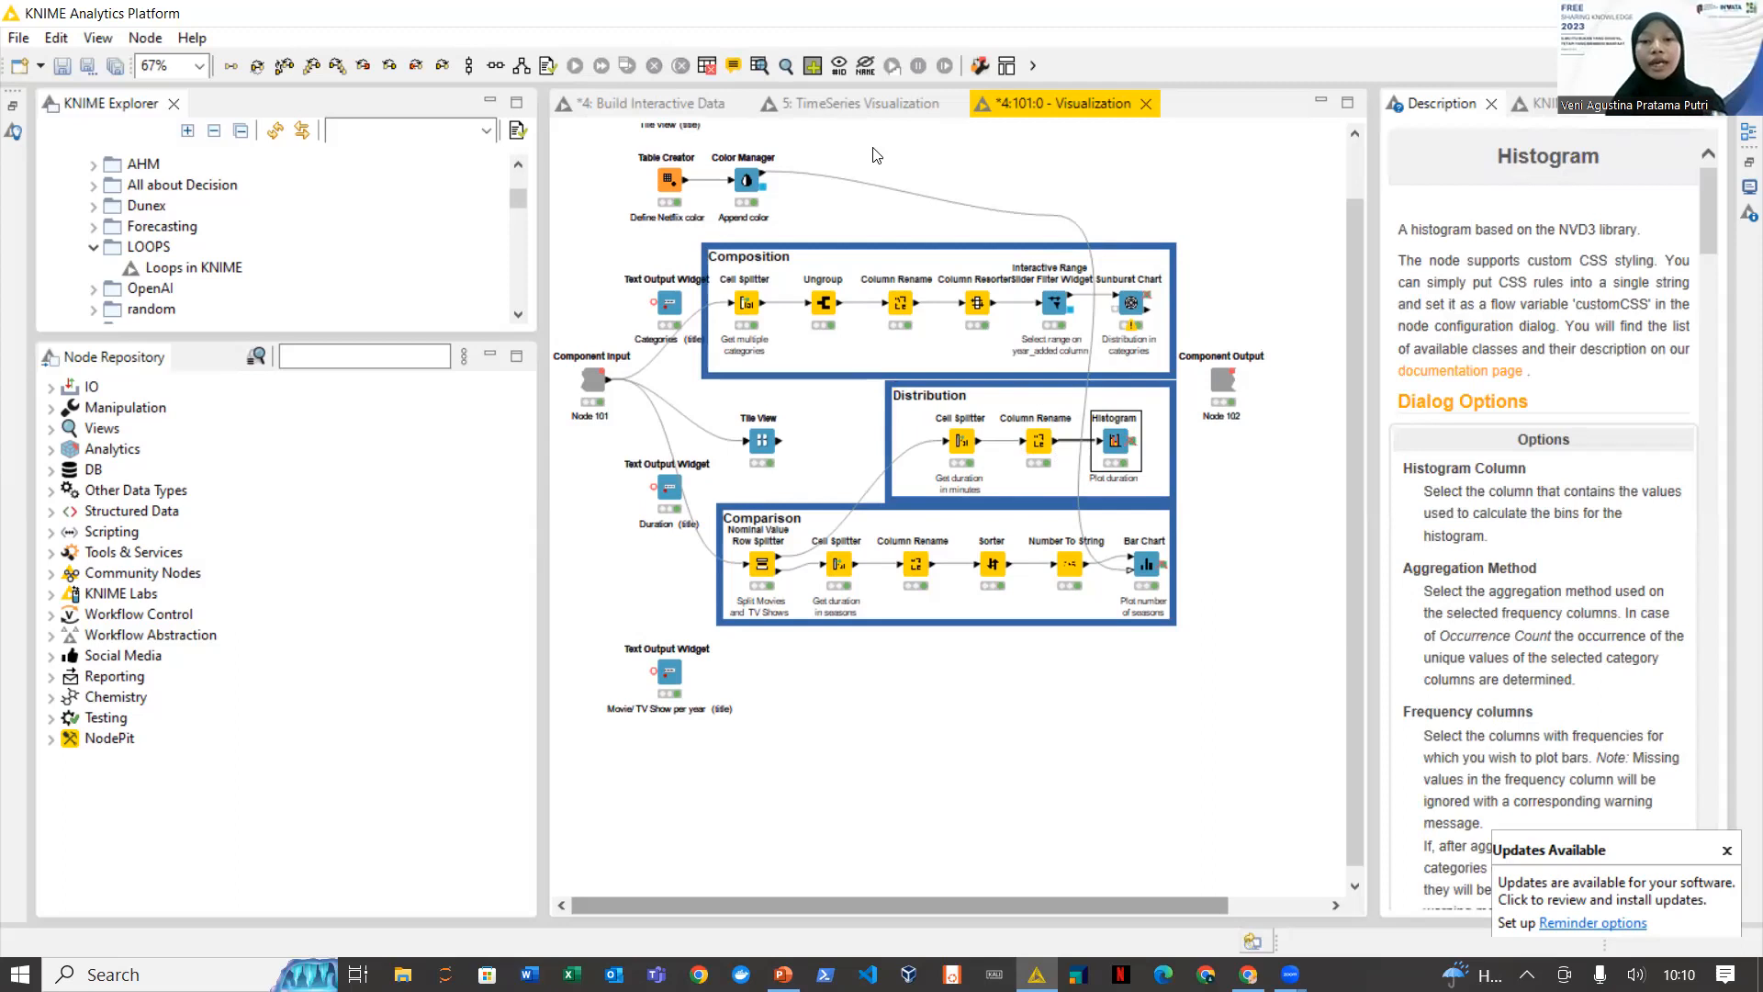
click(959, 450)
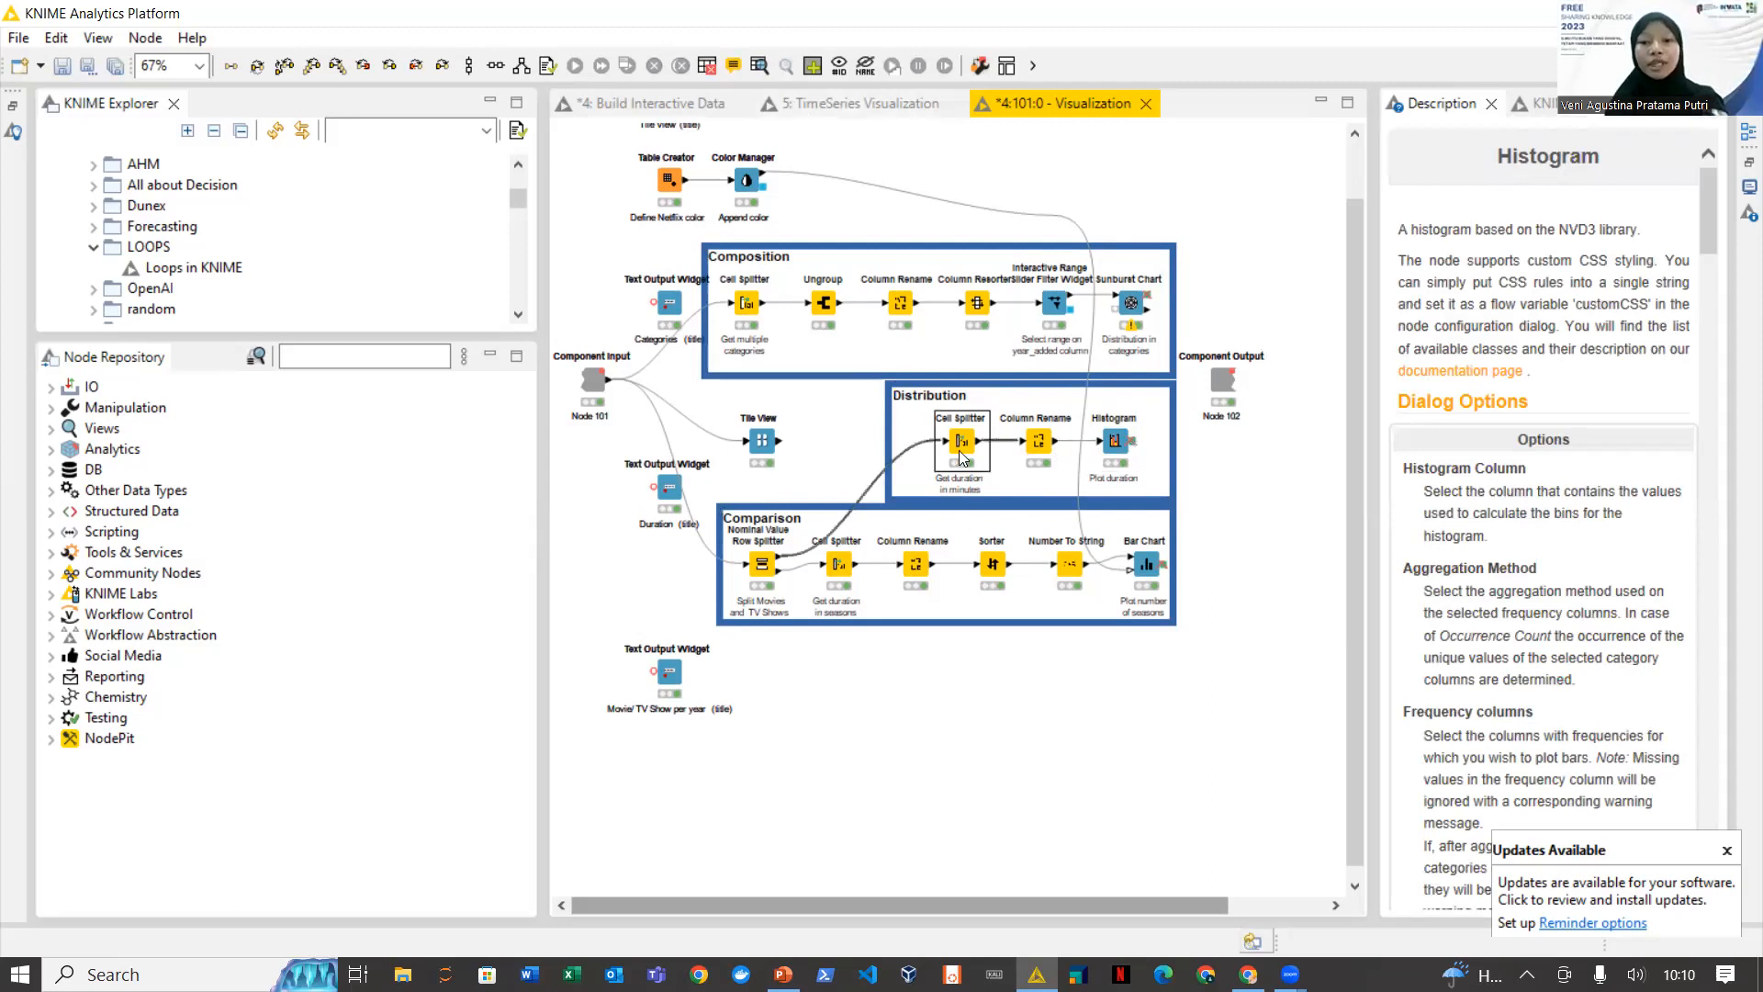
Review the configuration of the Distribution section's Cell Splitter for the duration column and close it without changes
click(545, 70)
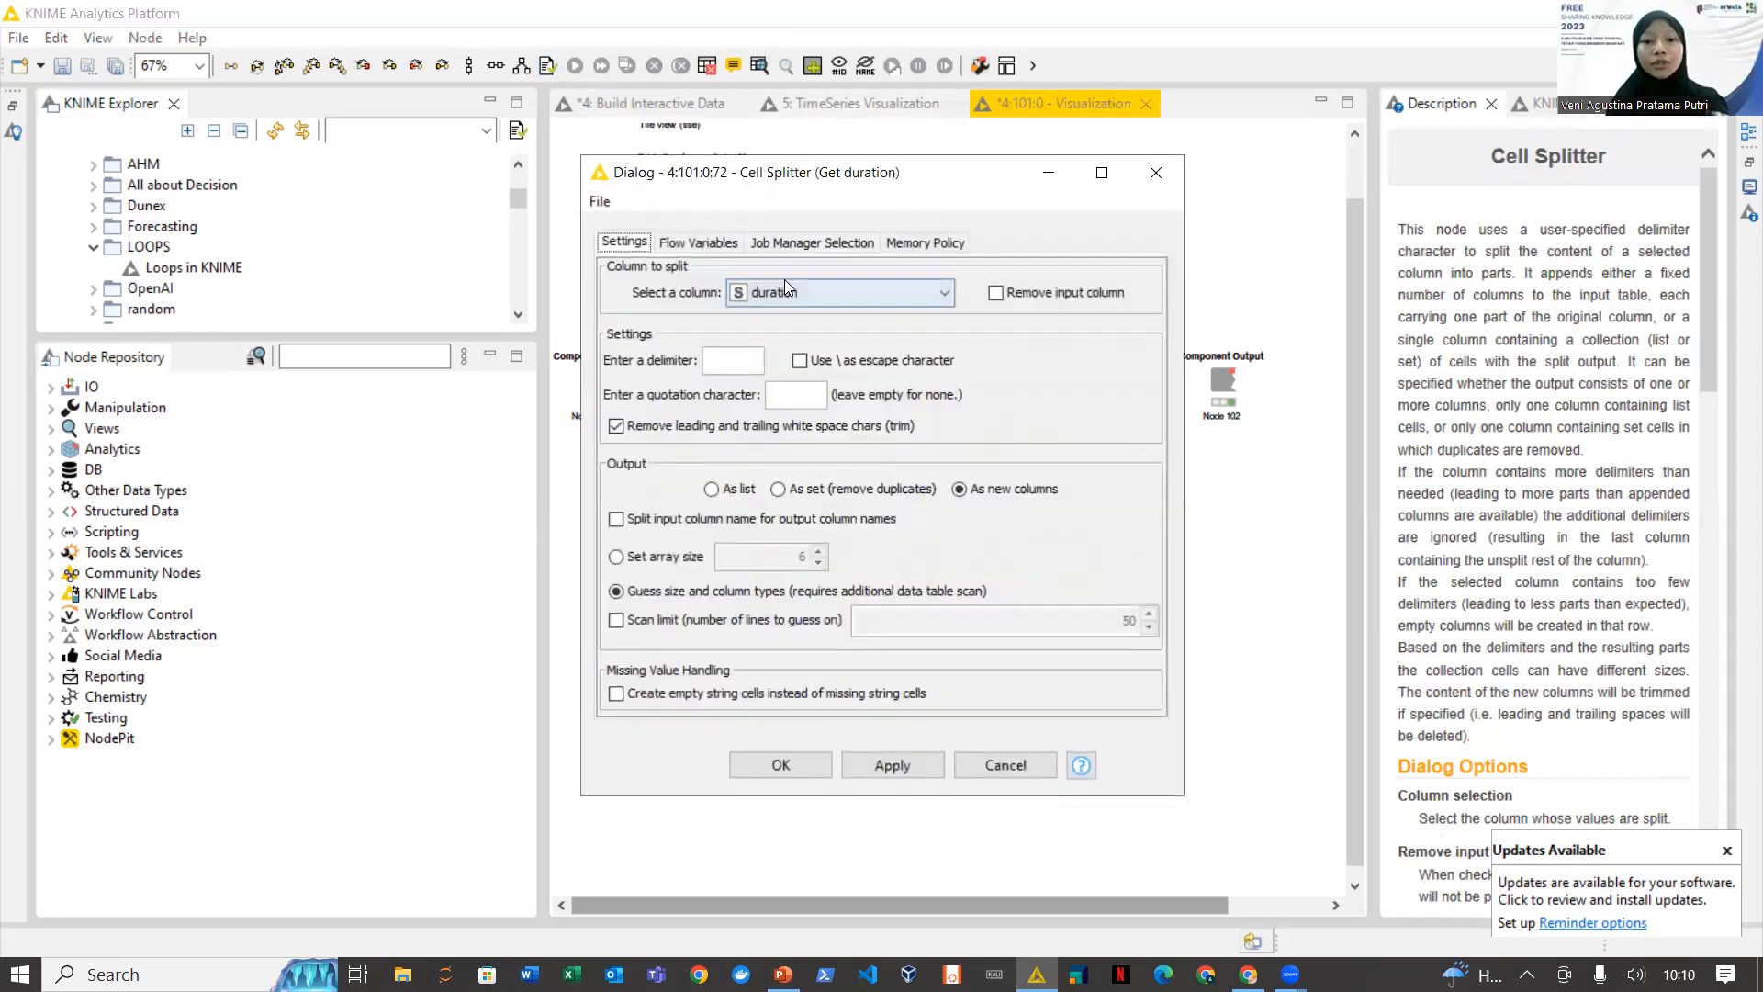
click(1154, 172)
Open the Component Input node's output table and widen its window to bring the duration column into view
click(592, 378)
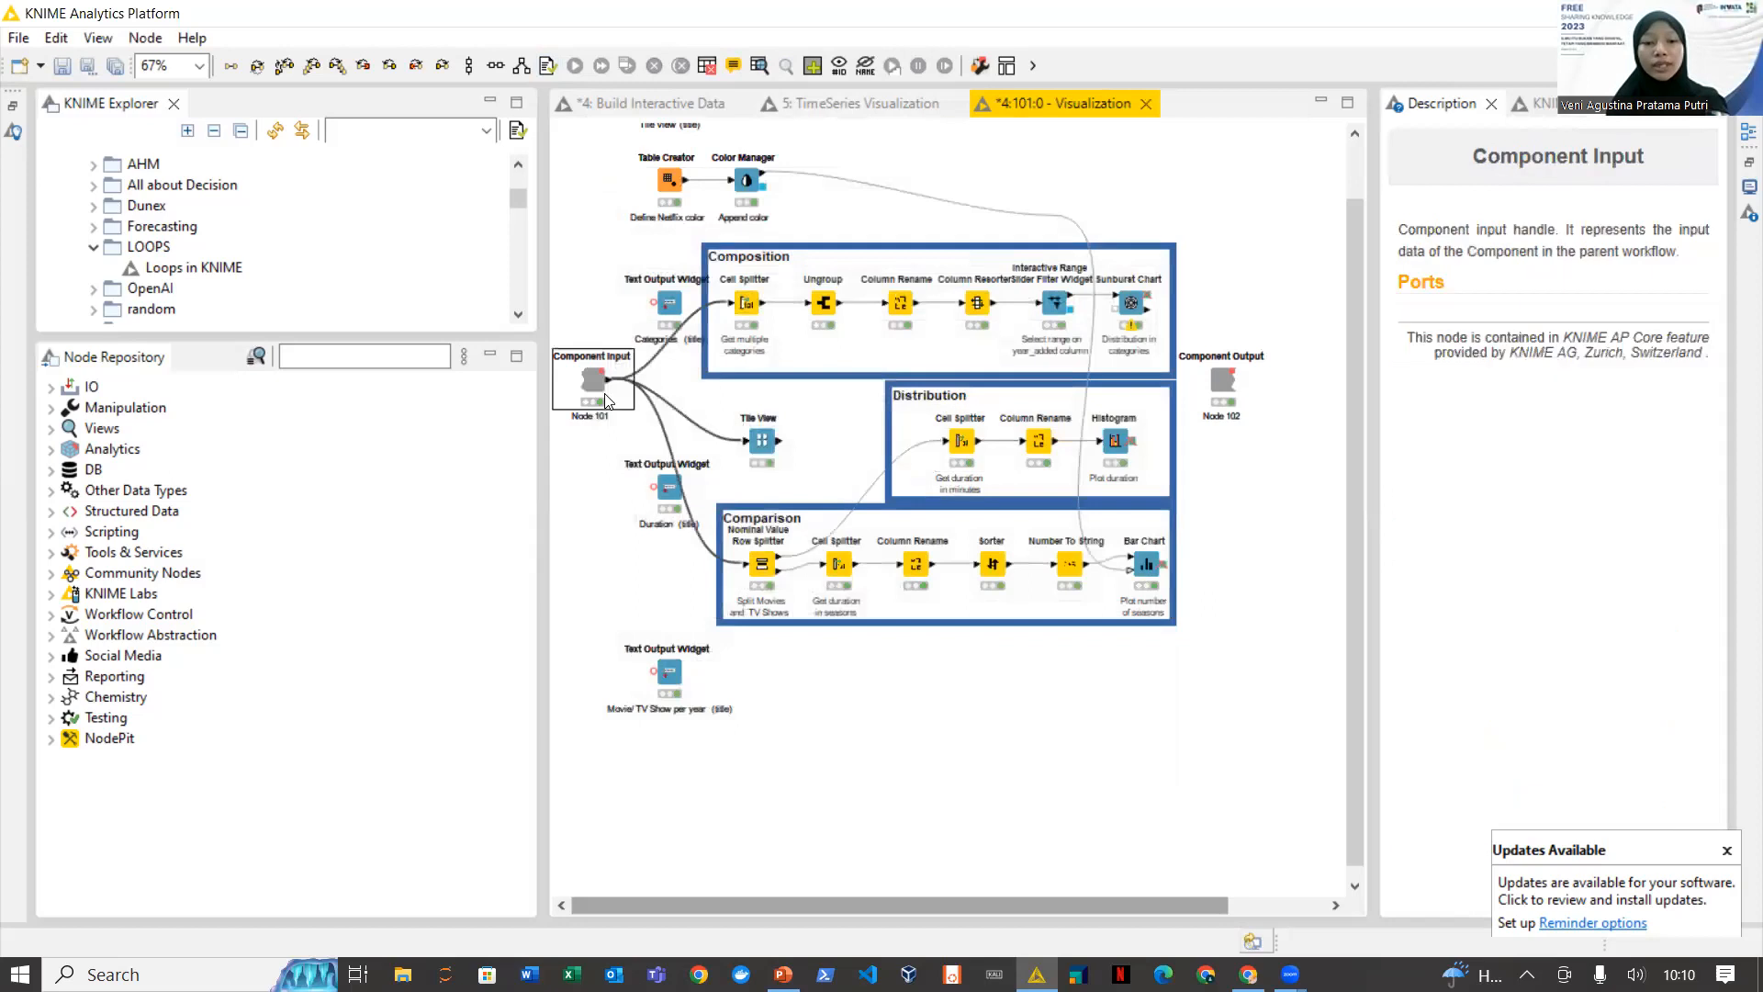
click(758, 65)
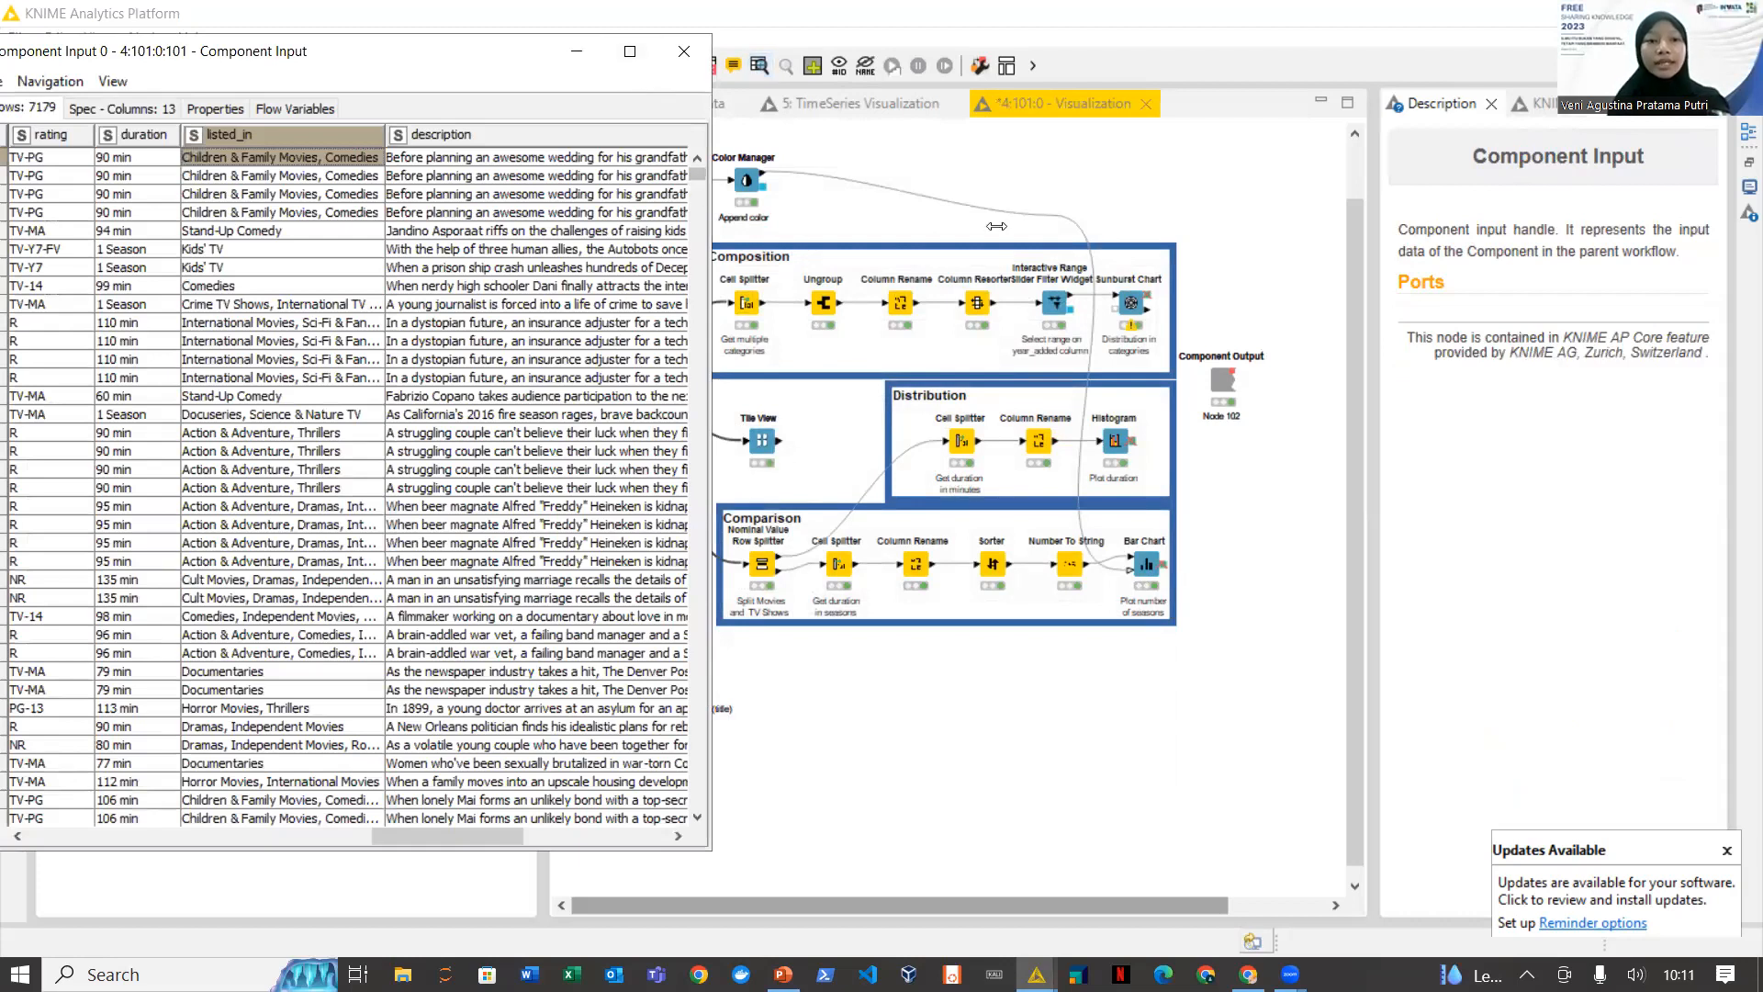
drag(713, 200, 997, 200)
drag(637, 834, 499, 819)
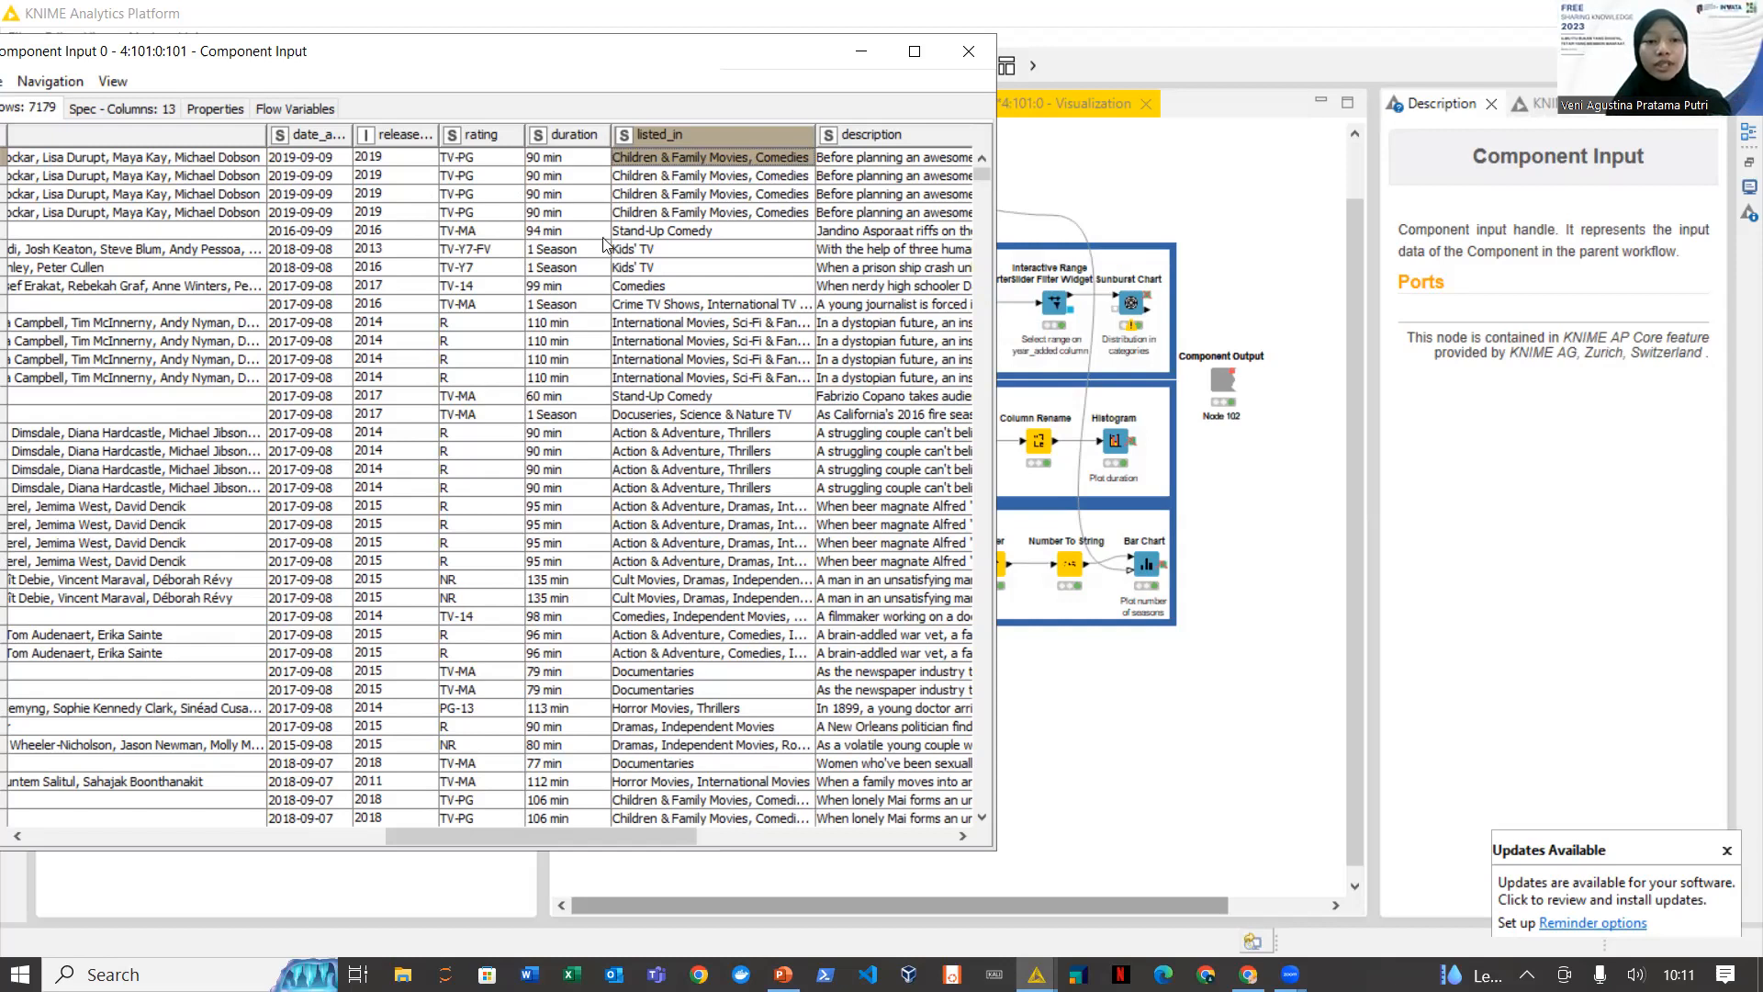
Examine the duration column's first values in the Component Input table without sorting it, and close the table
right_click(569, 130)
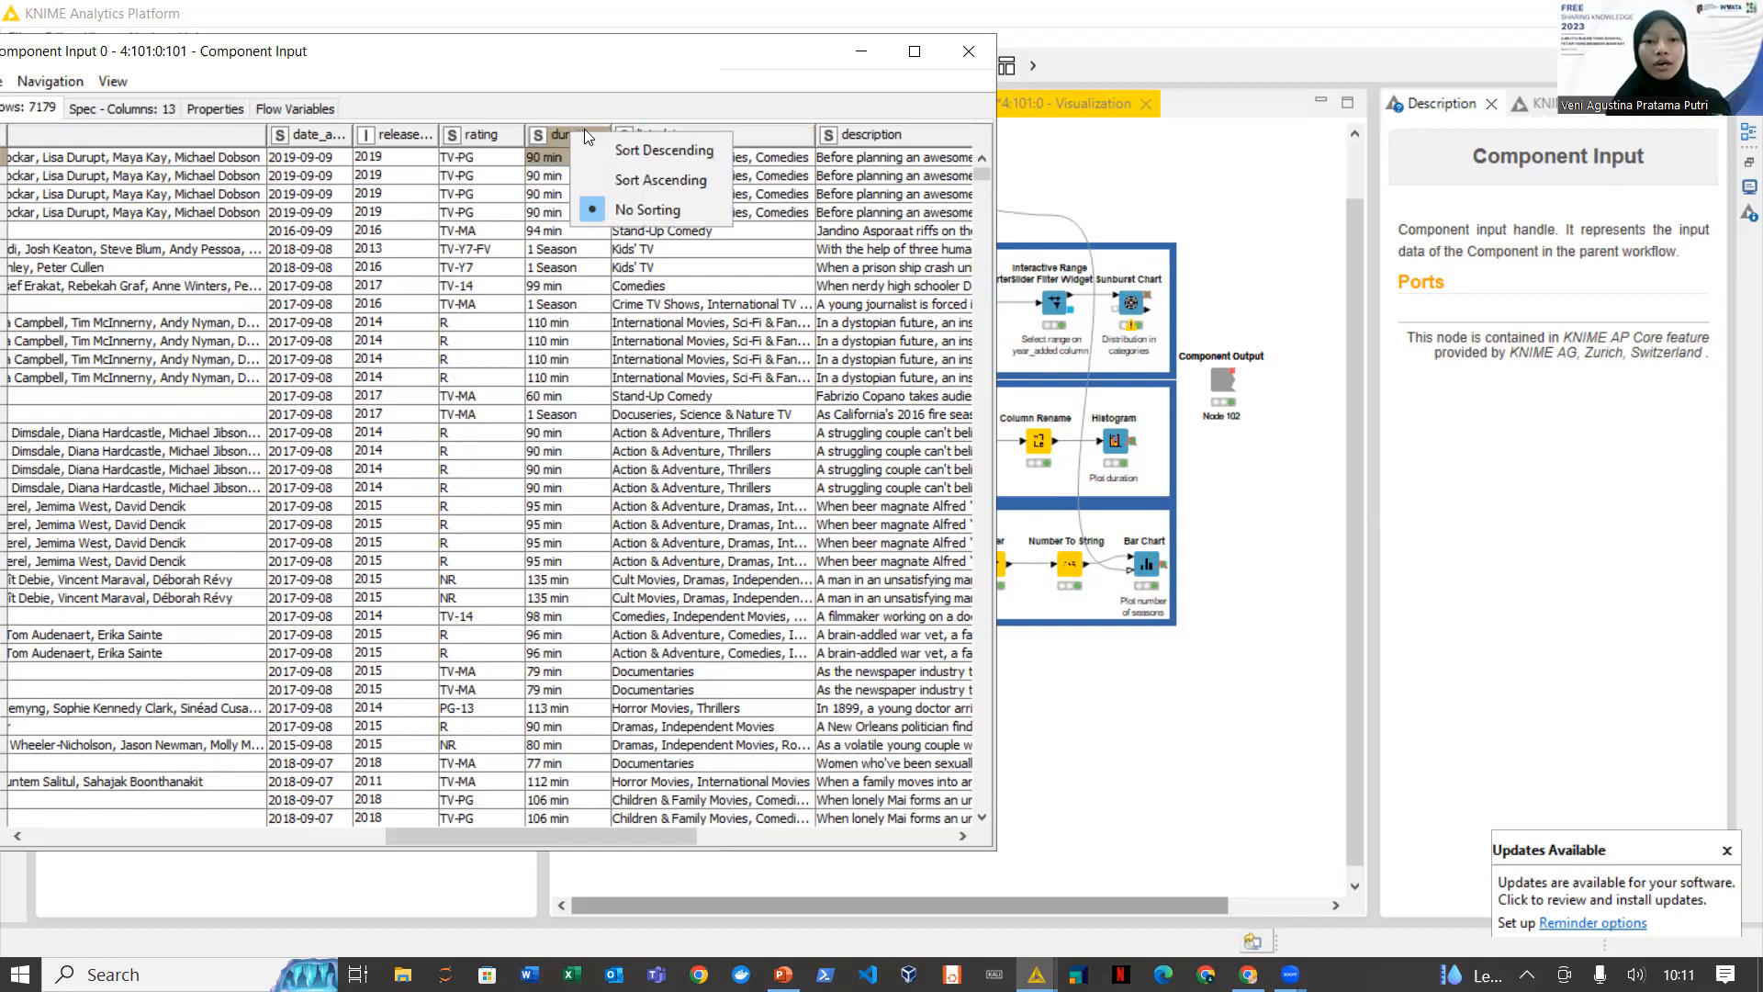
click(580, 116)
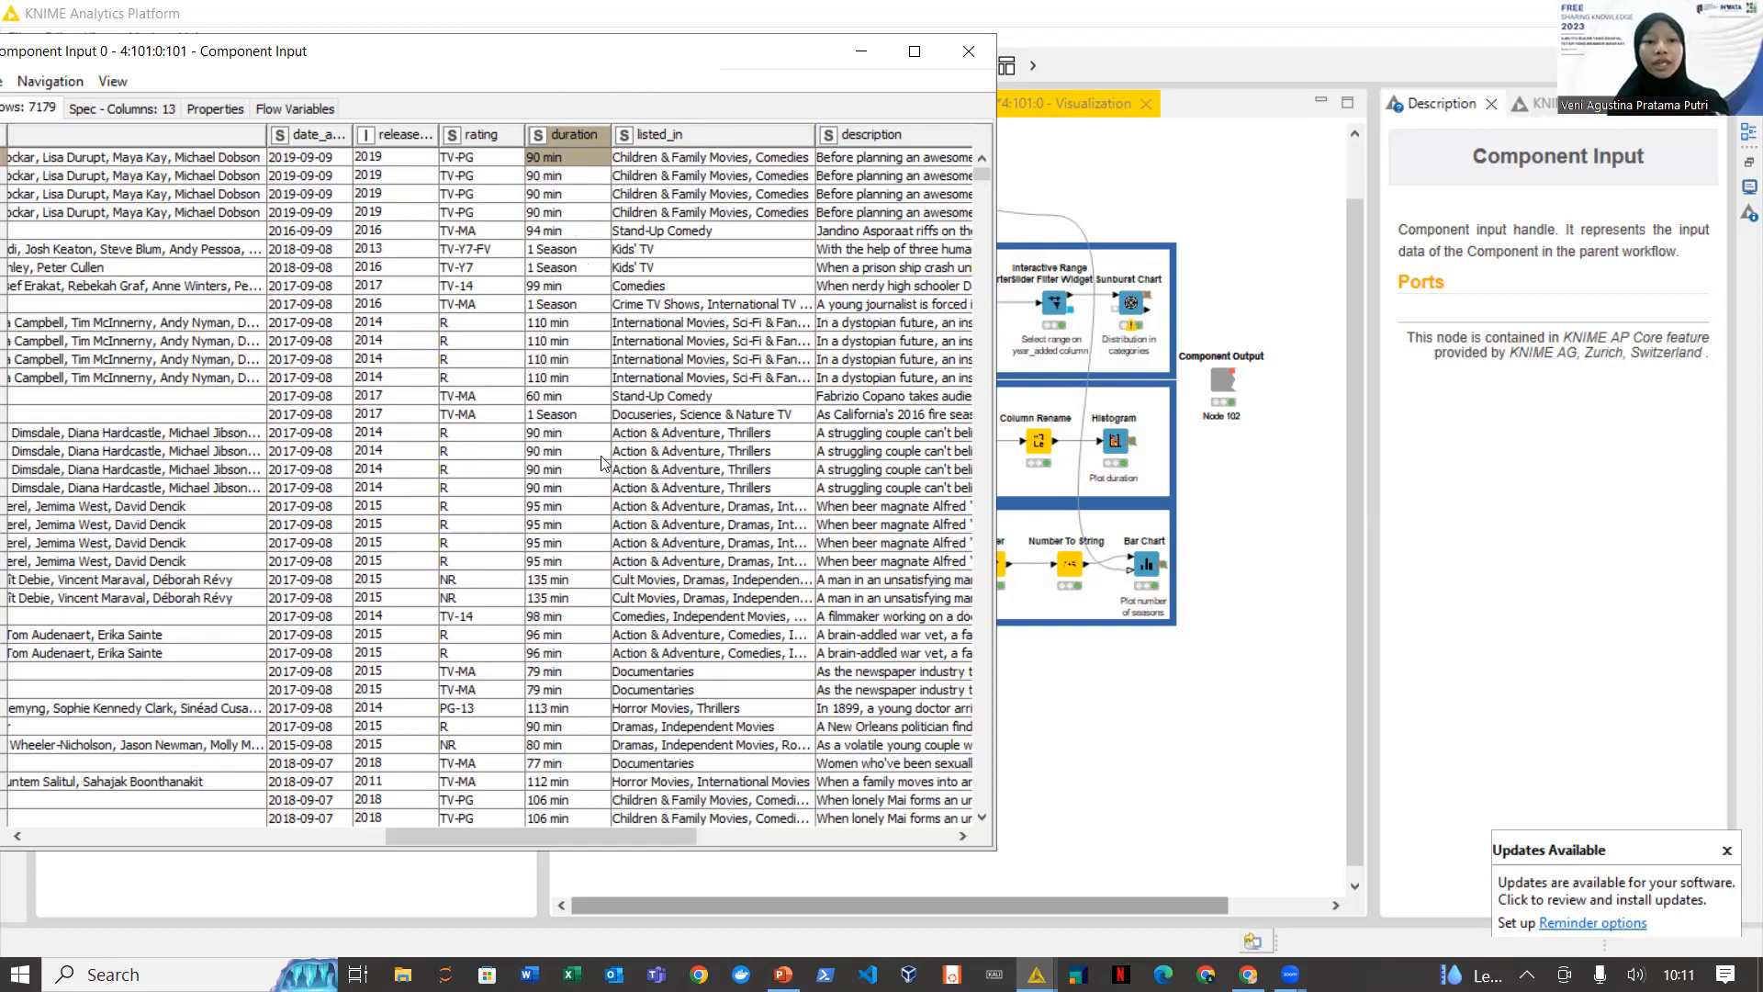
mouse_move(648, 830)
mouse_down()
mouse_move(630, 830)
mouse_move(725, 828)
mouse_move(675, 825)
mouse_up()
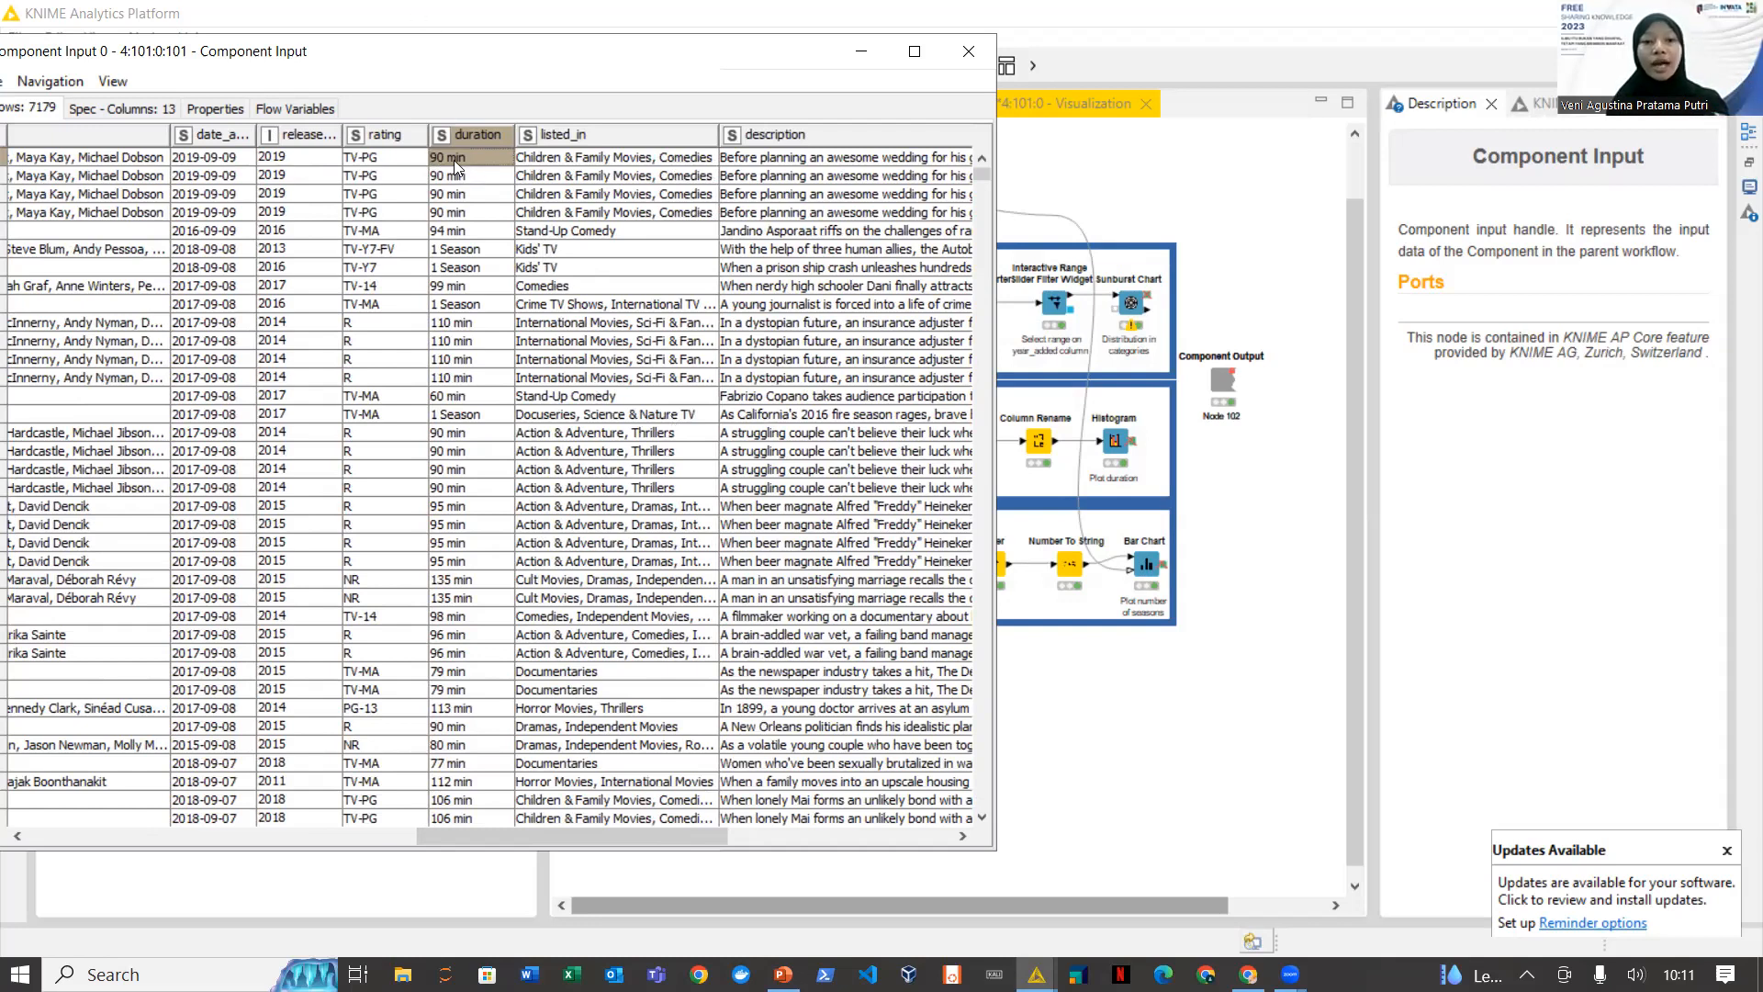
click(479, 174)
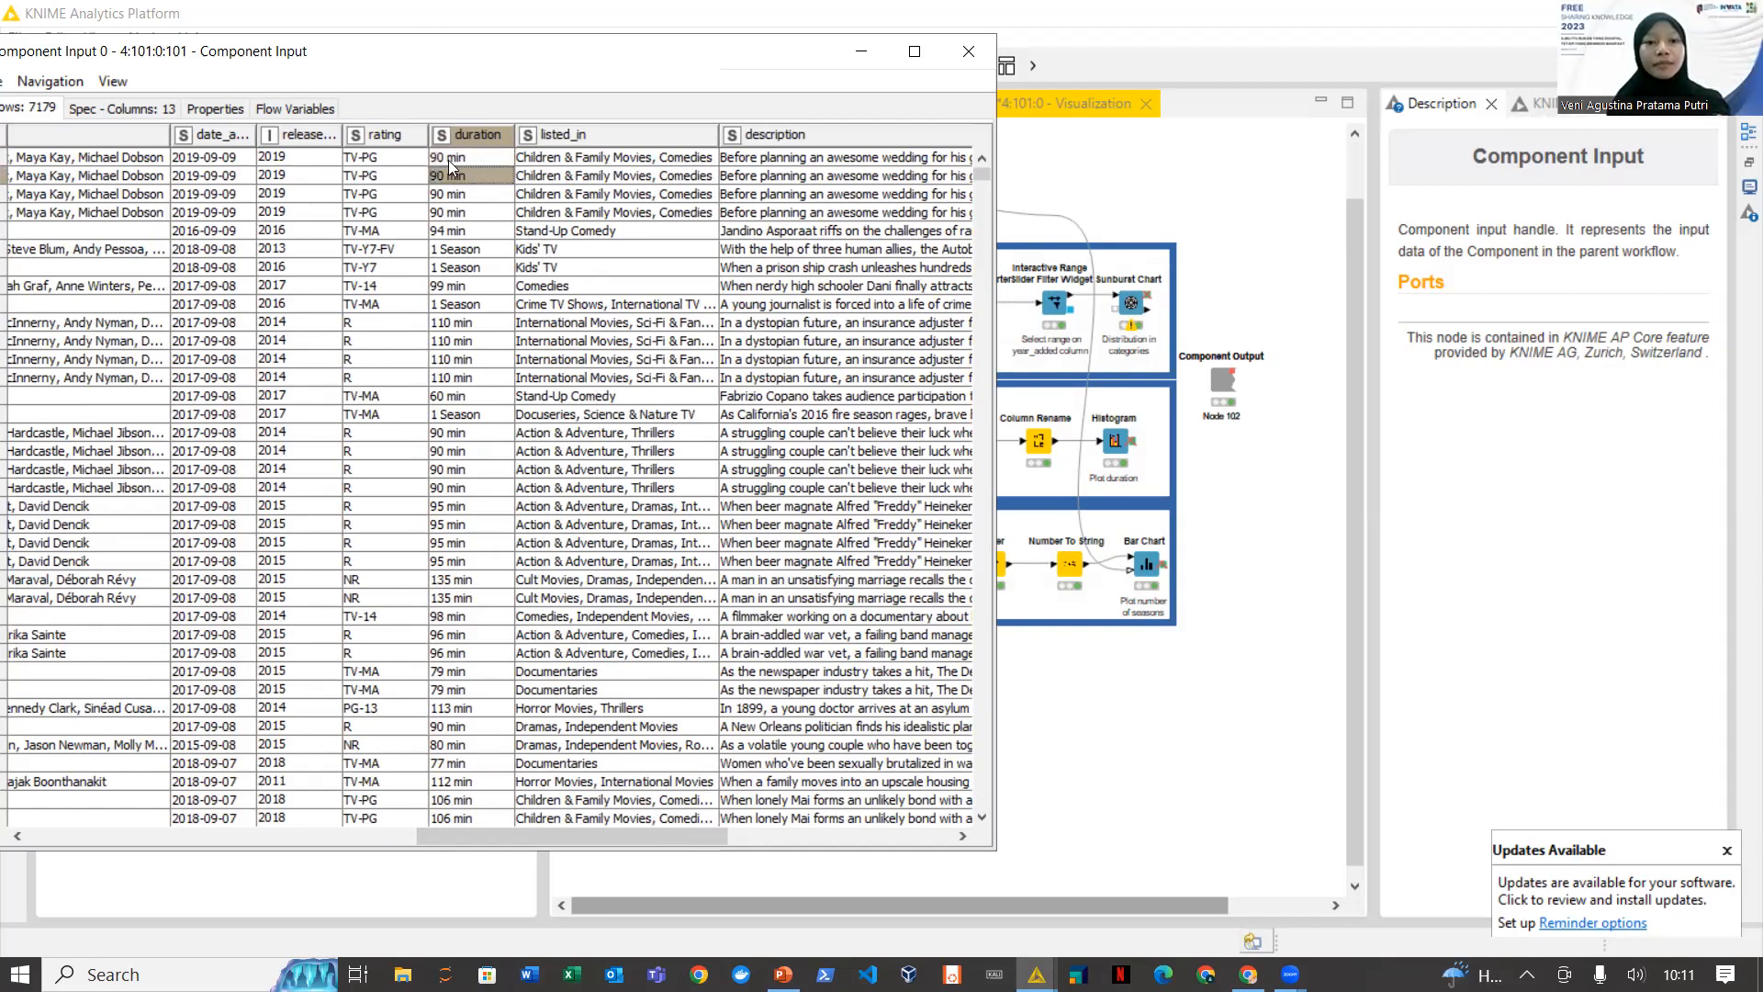
click(448, 160)
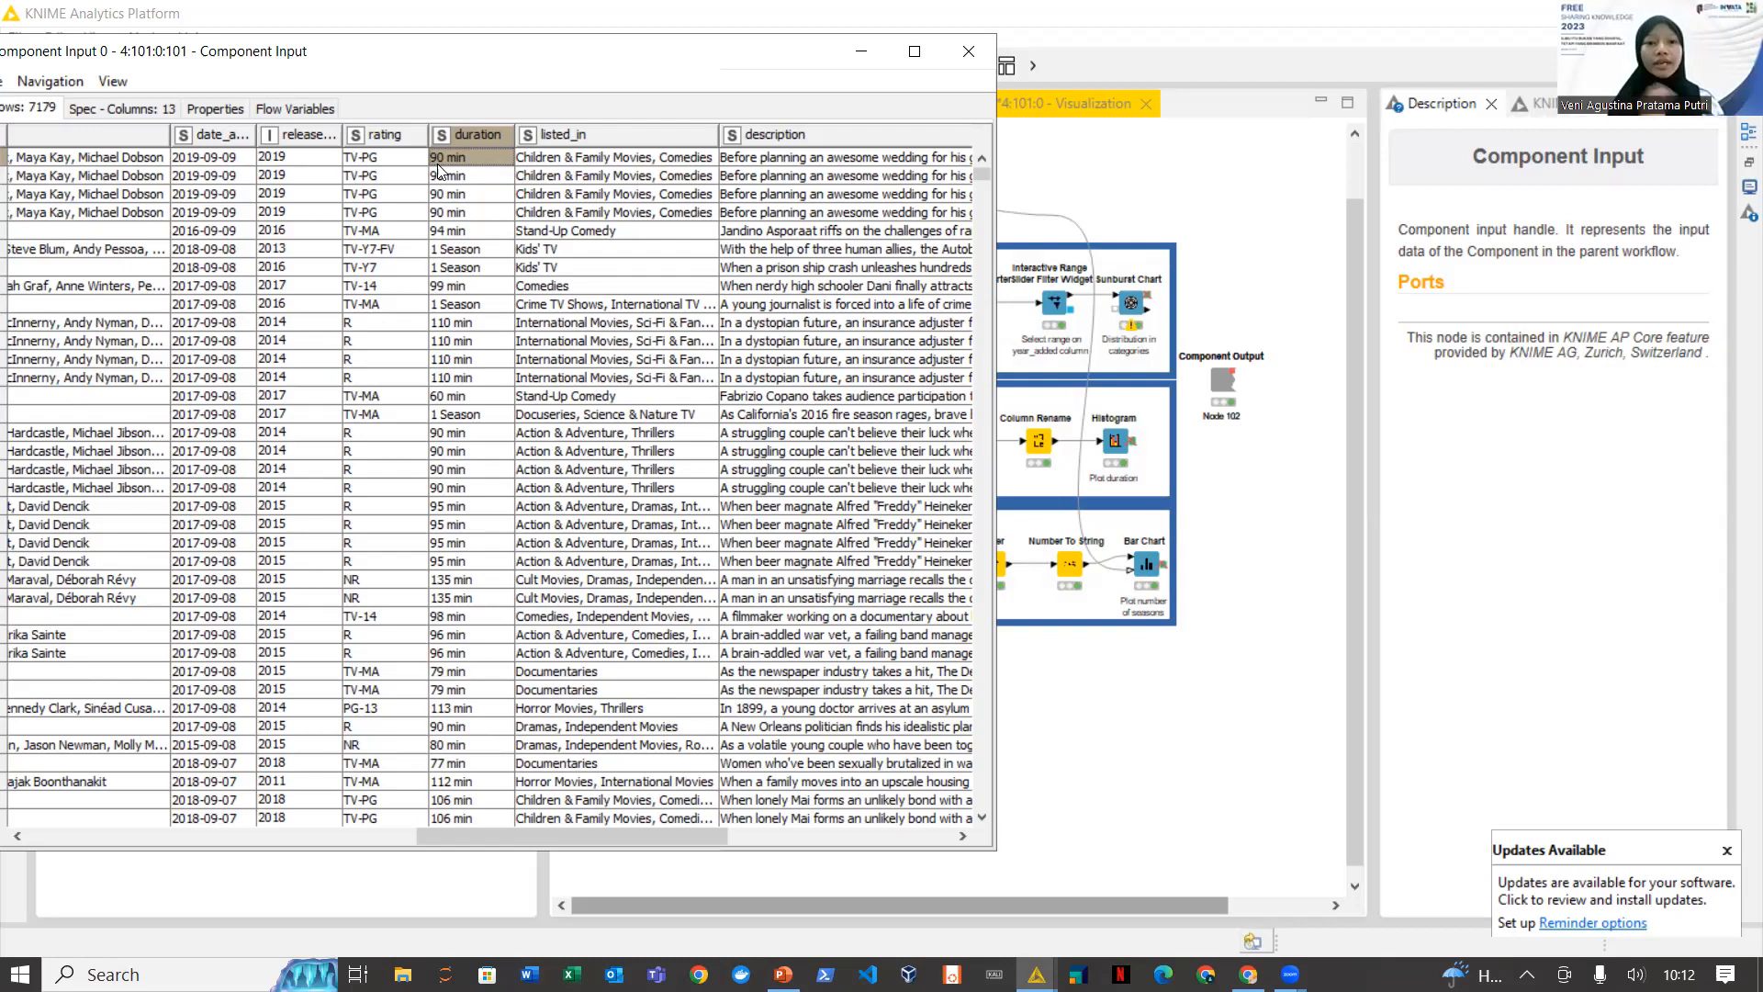
click(969, 50)
Reopen the Distribution Cell Splitter's configuration, review its delimiter and output settings, and close it without changes
click(964, 453)
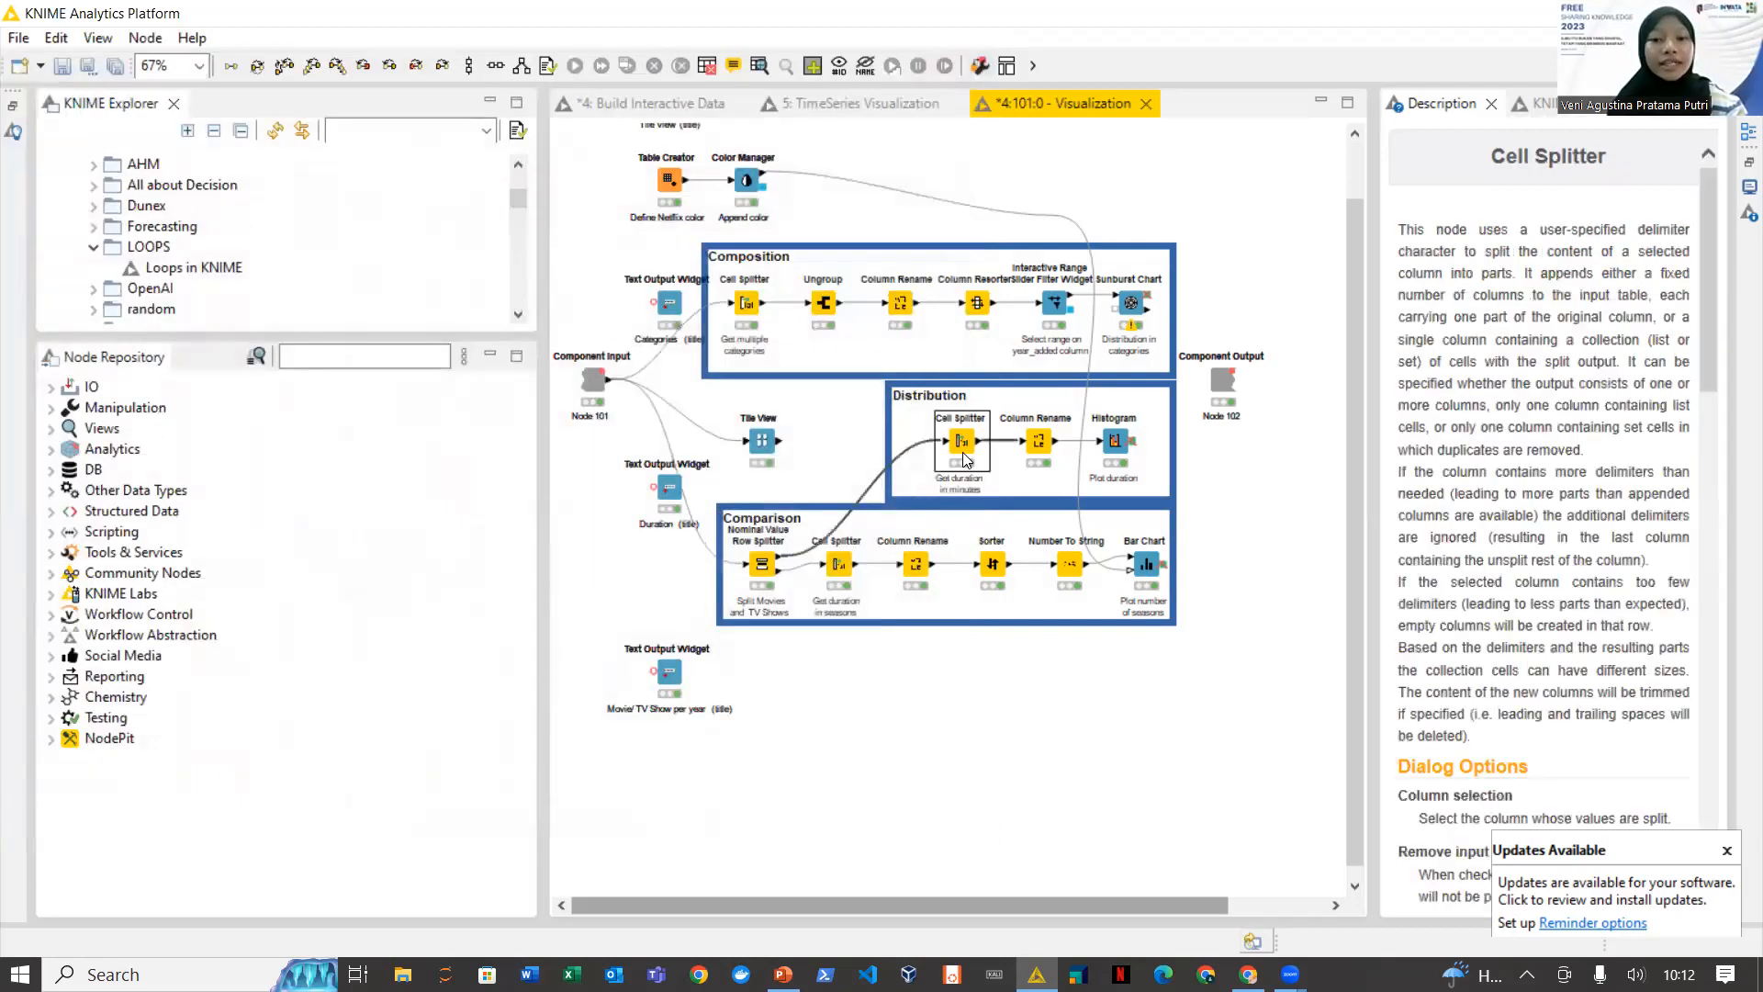
click(550, 66)
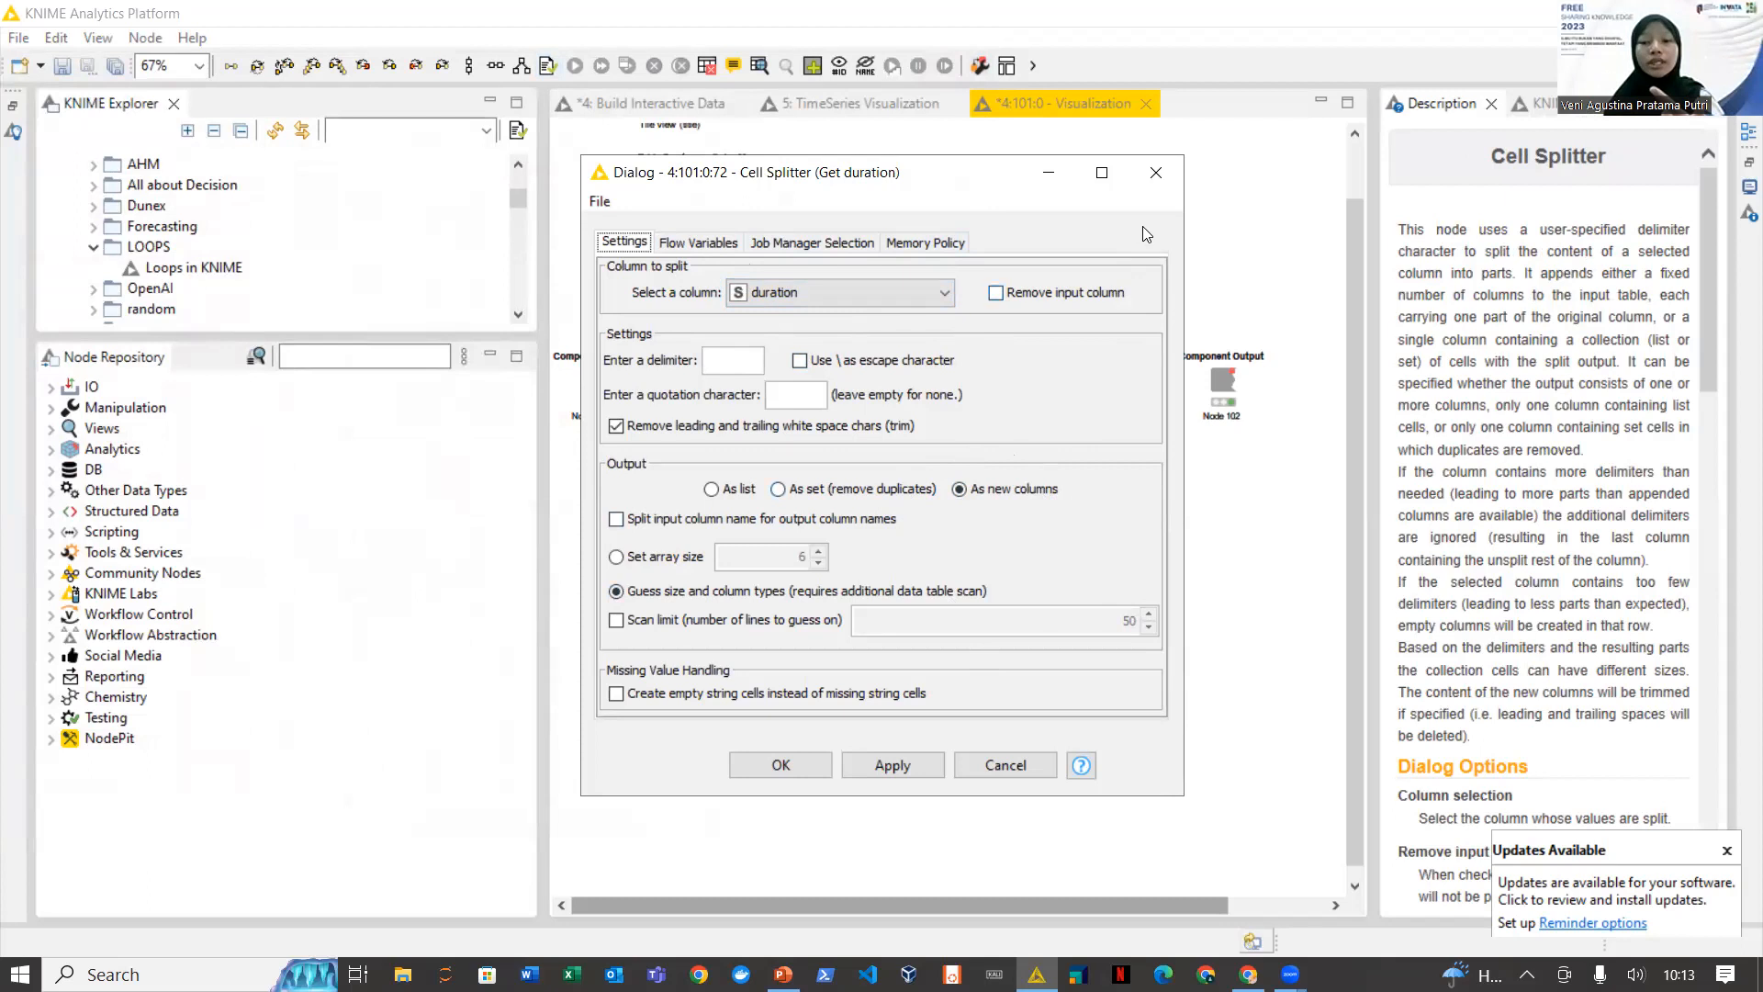
click(1173, 170)
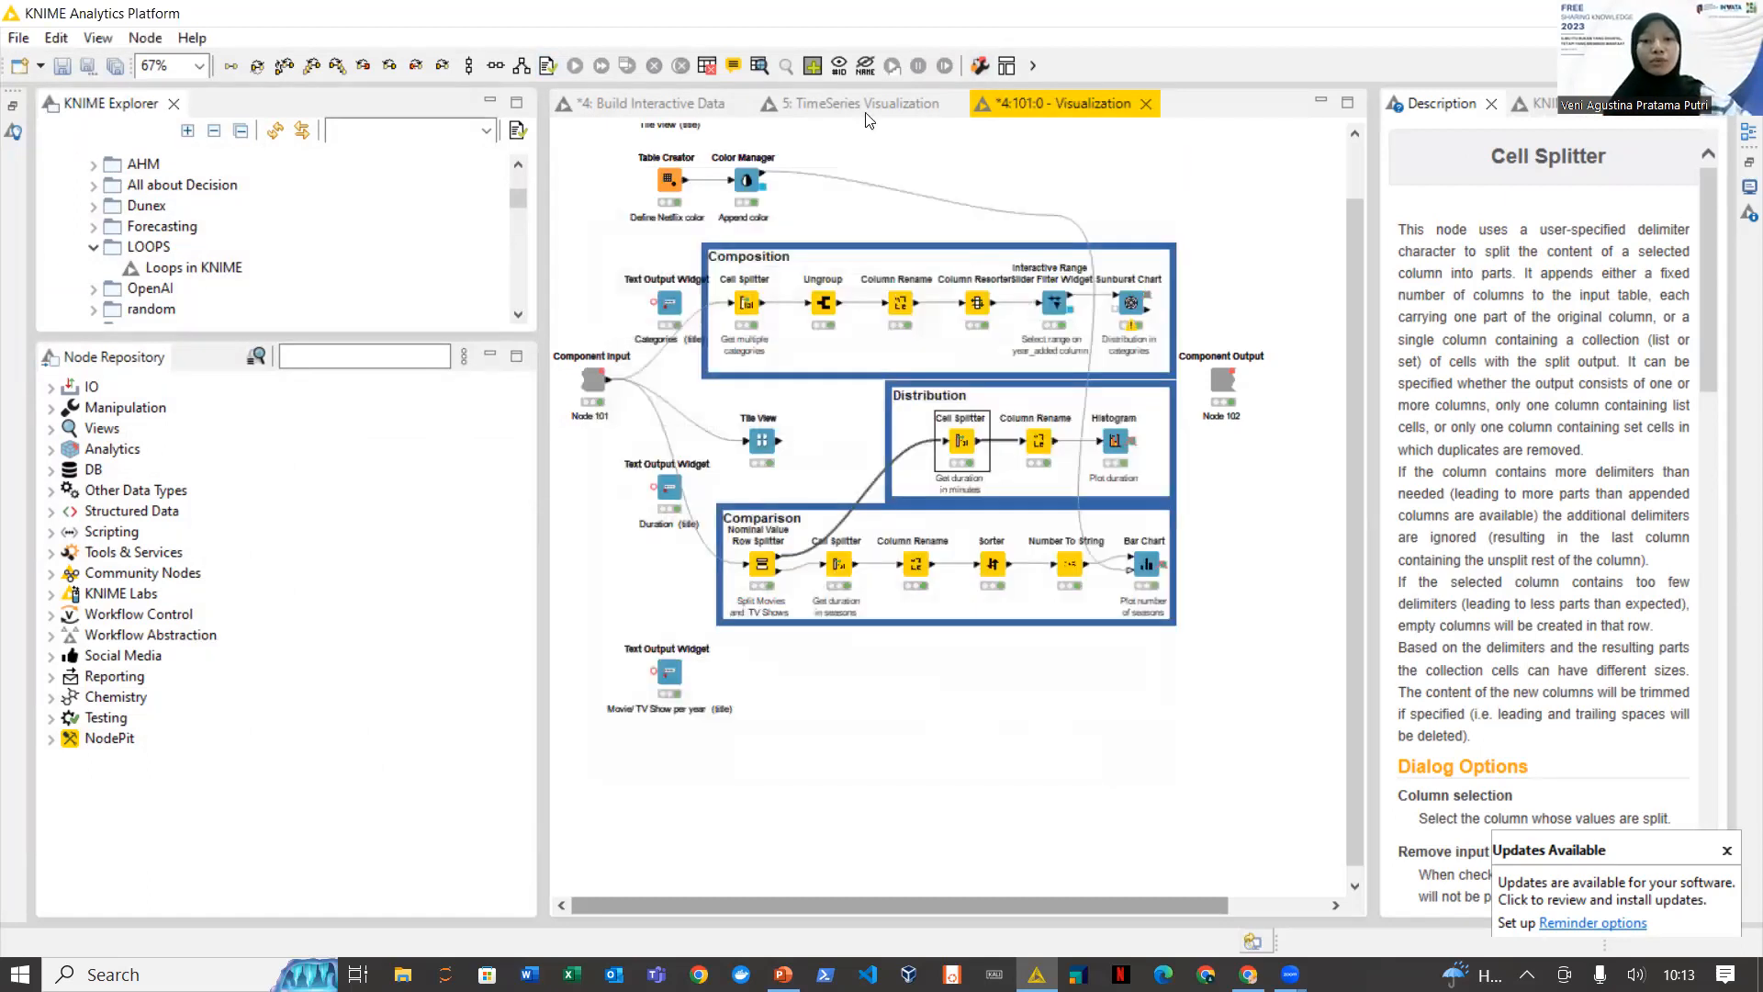
Open the Distribution Cell Splitter's output table and find the original duration column and the split duration columns
click(761, 68)
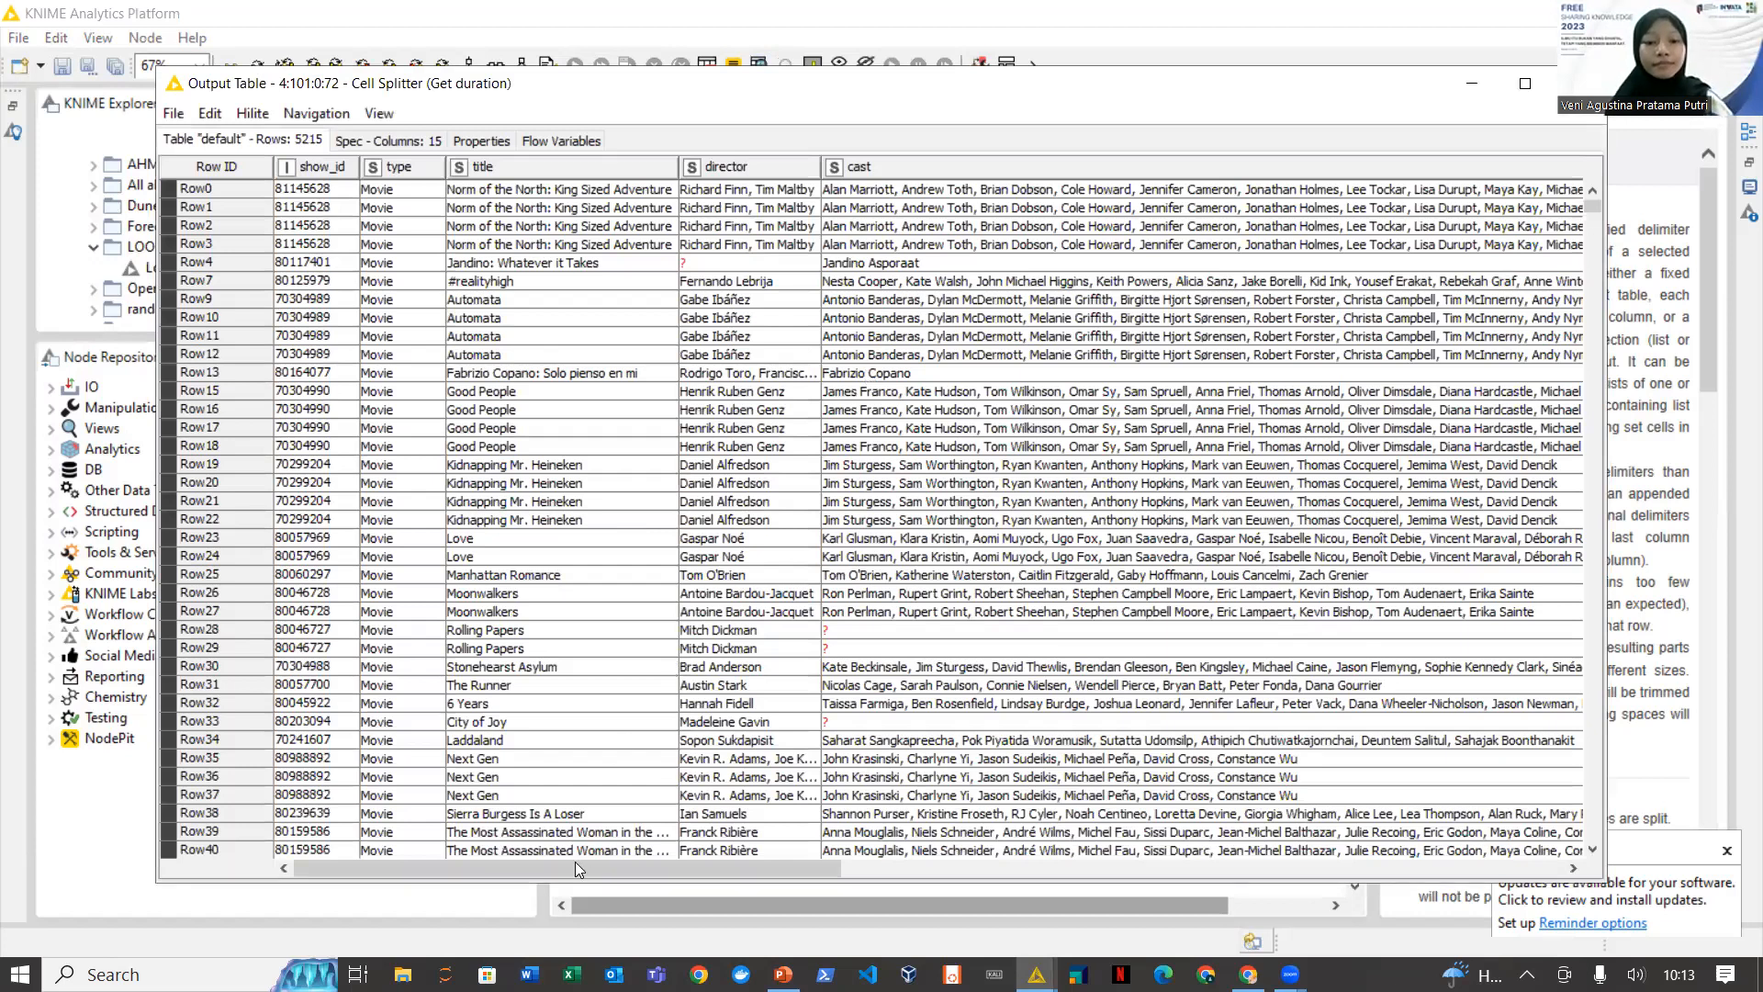
scroll(575, 866, right, 1)
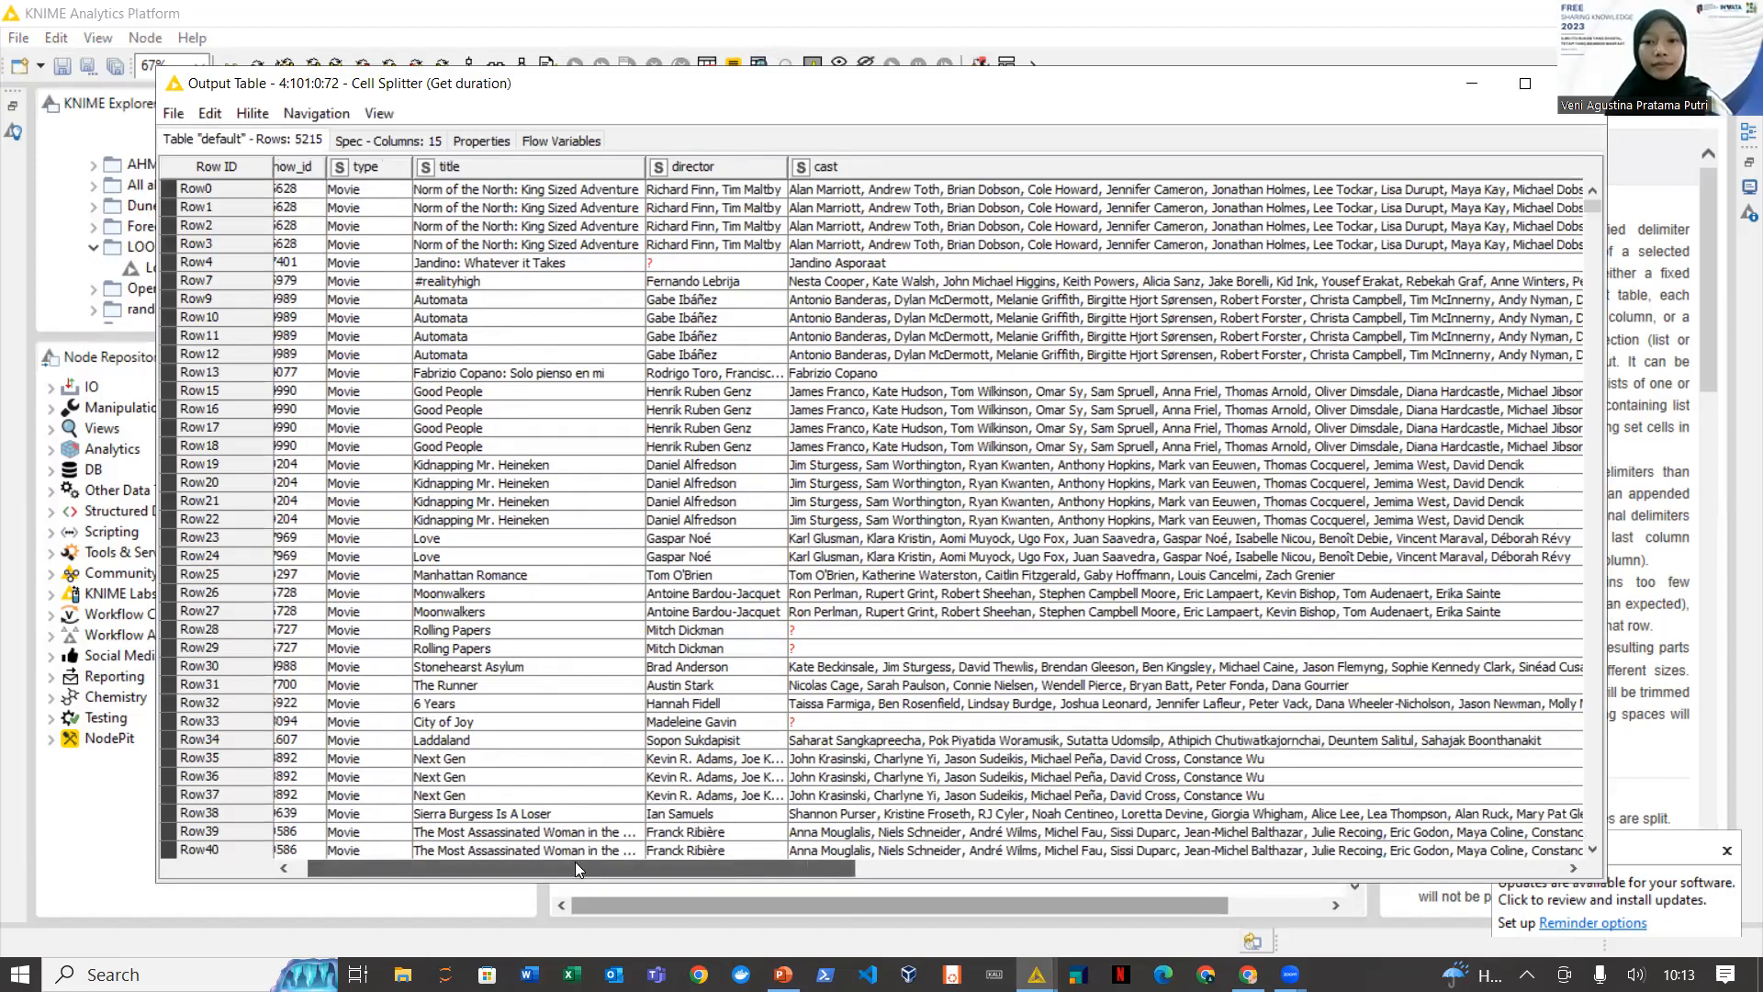
scroll(575, 867, right, 5)
scroll(575, 869, right, 10)
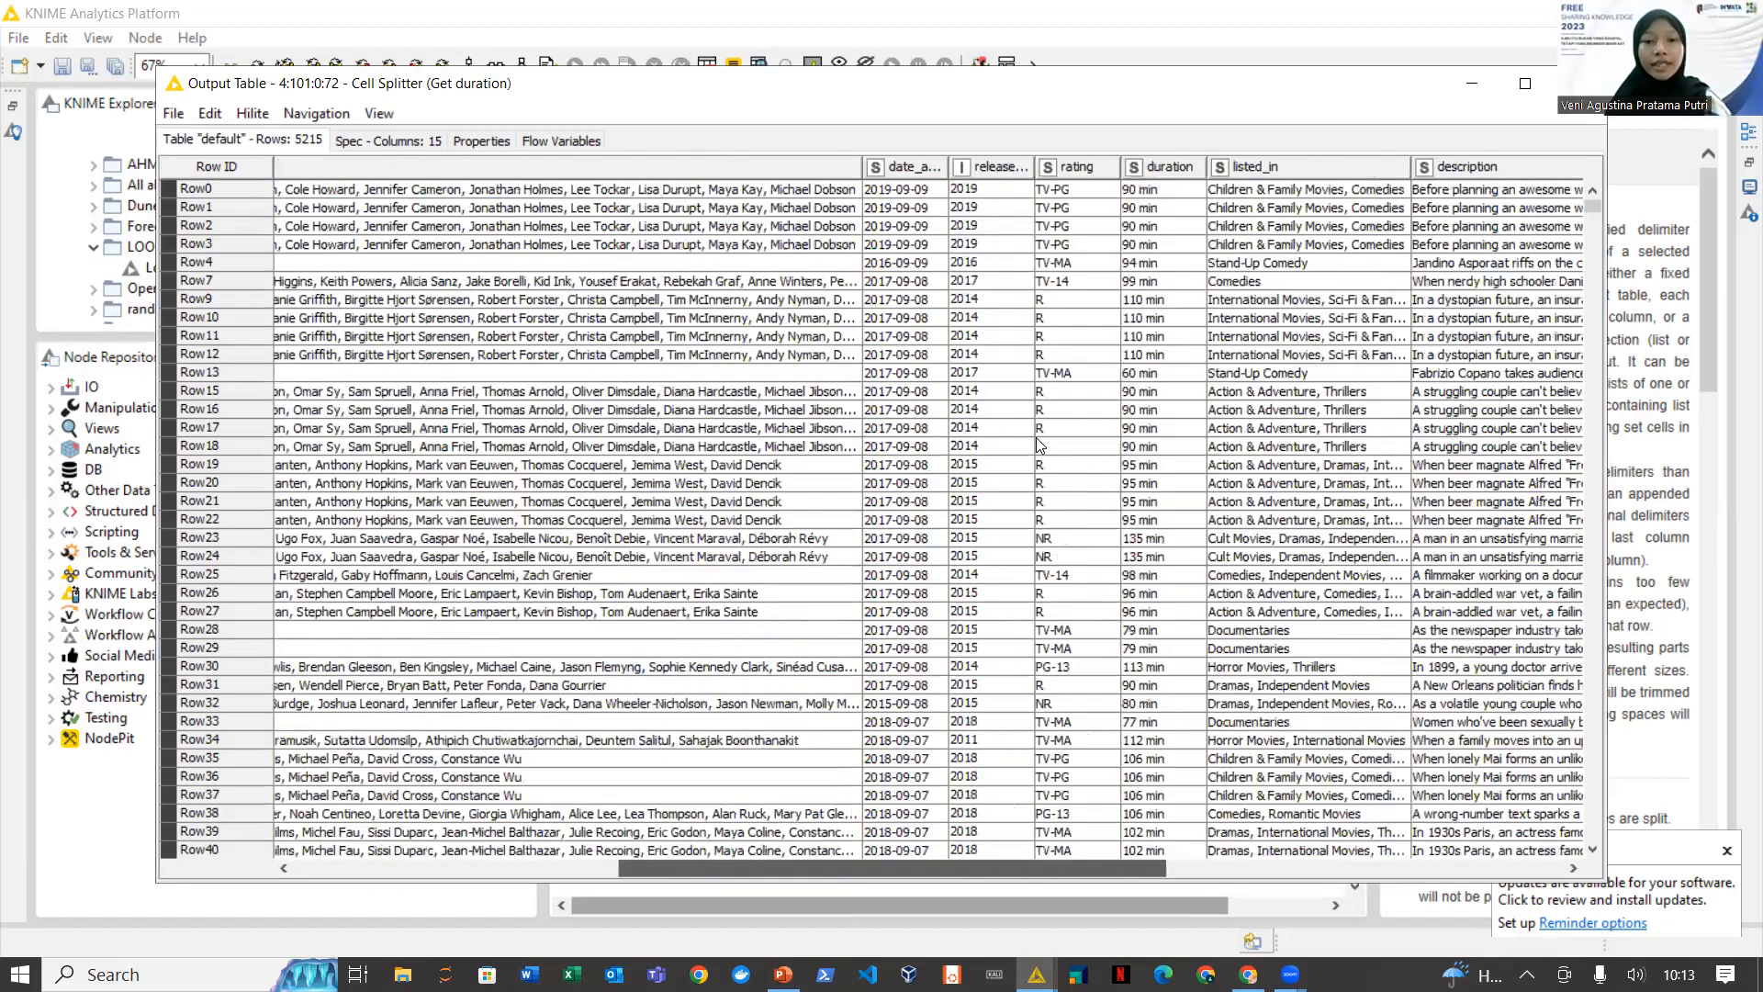
scroll(788, 166, right, 3)
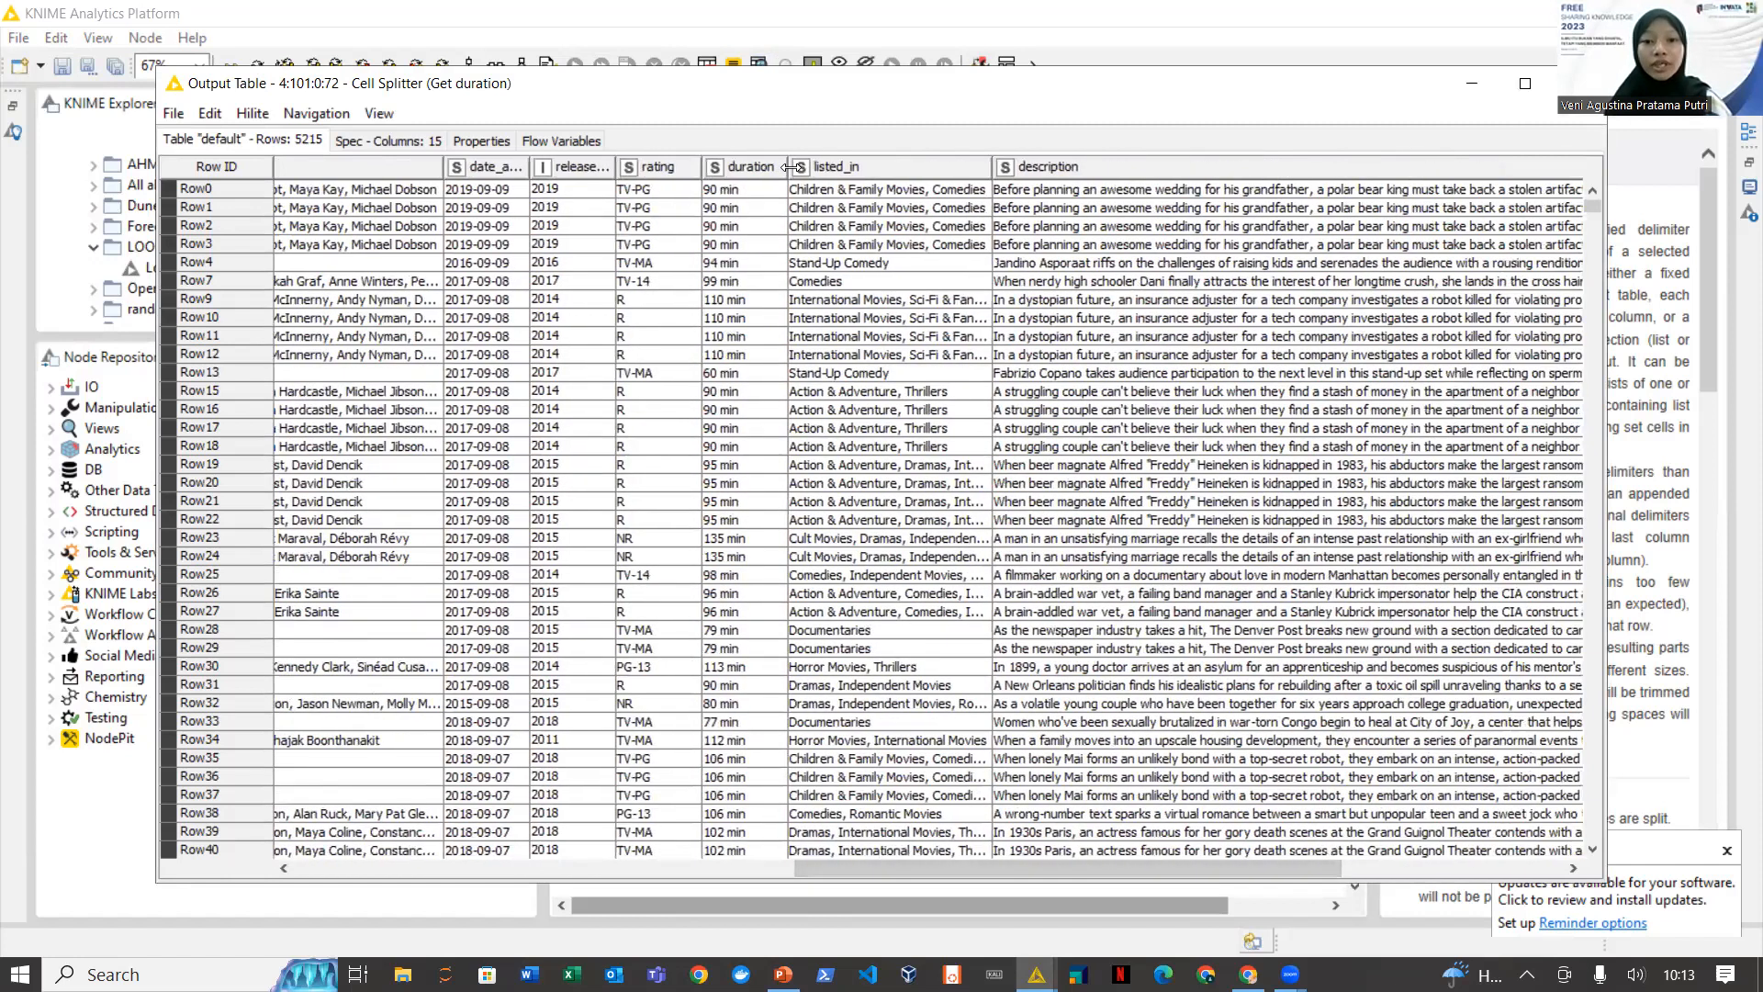
drag(787, 166, 818, 166)
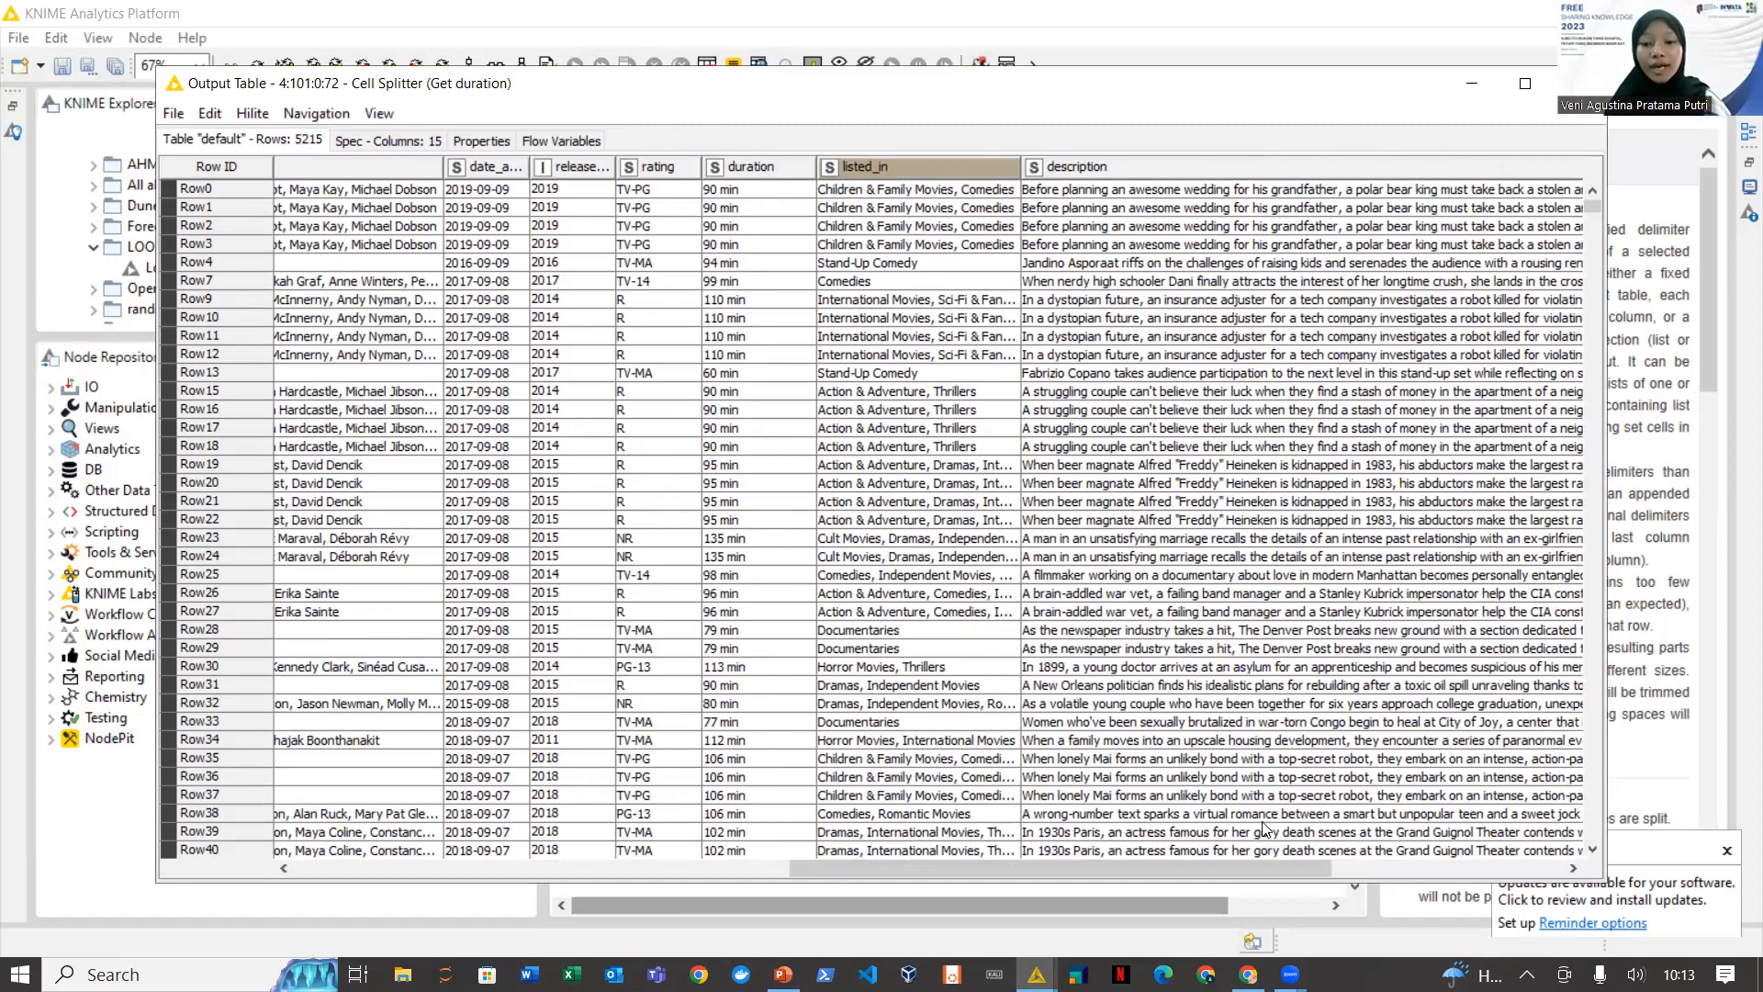
drag(1247, 860, 1506, 864)
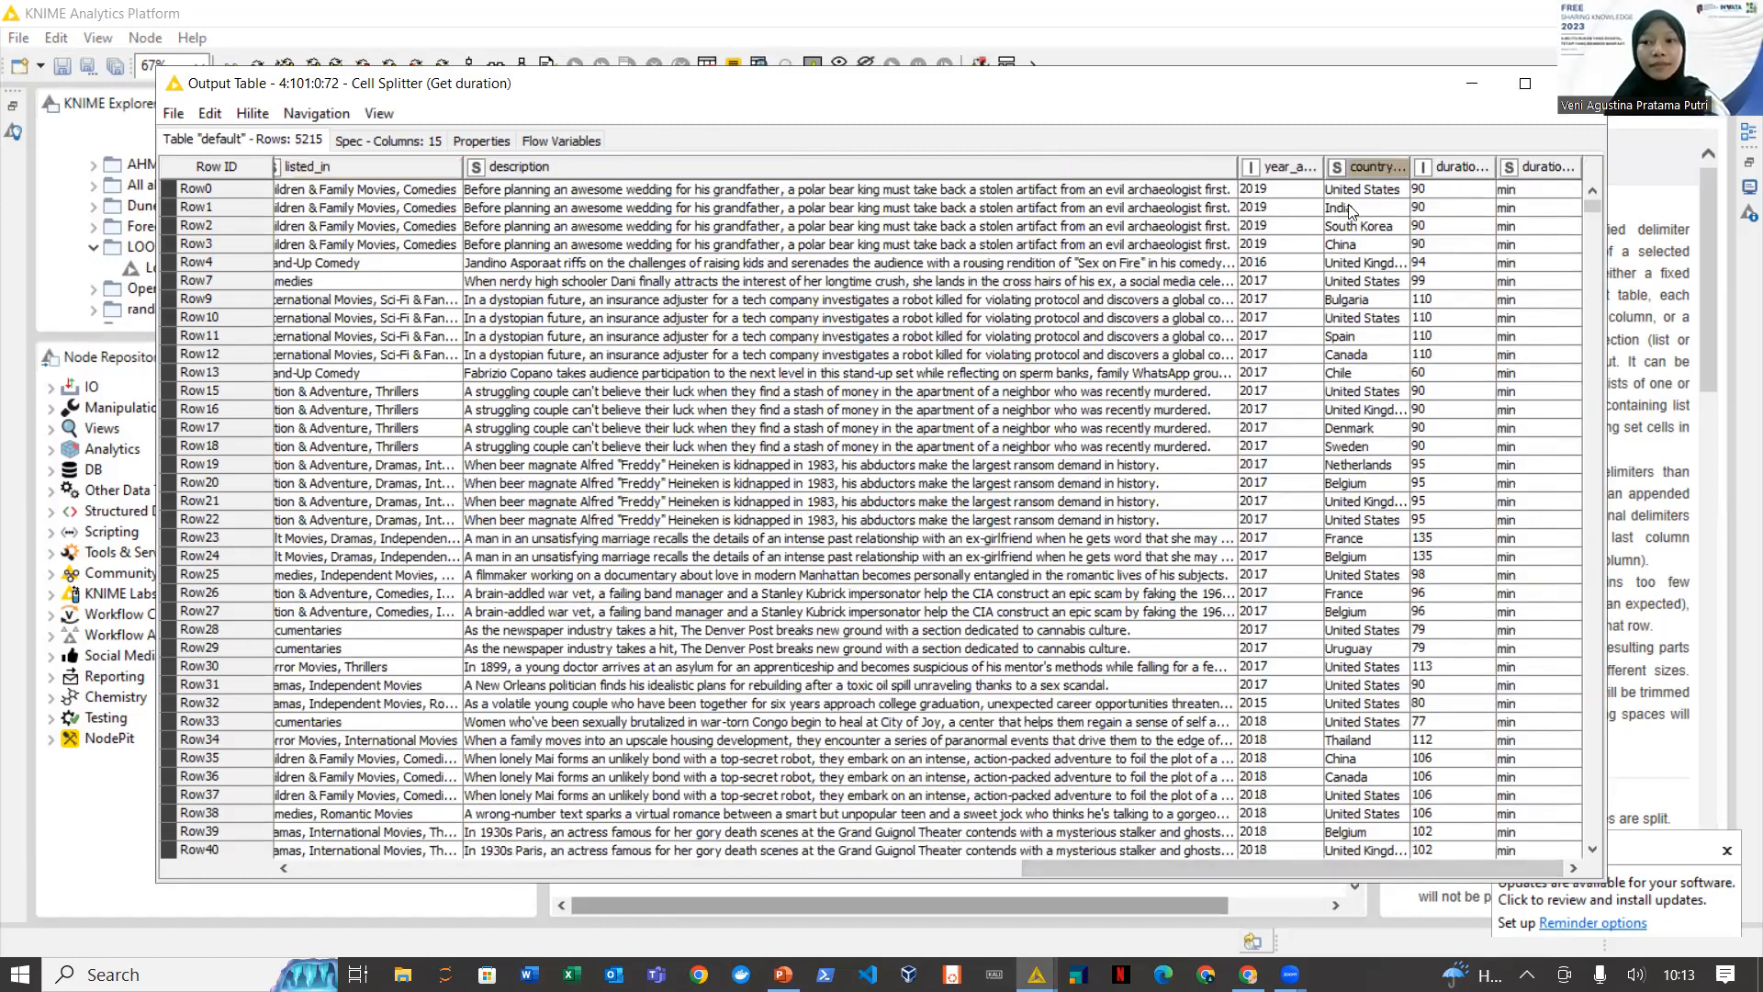
Narrow the country column, maximize the table window and widen the split duration column holding the numbers
drag(1411, 166, 1342, 168)
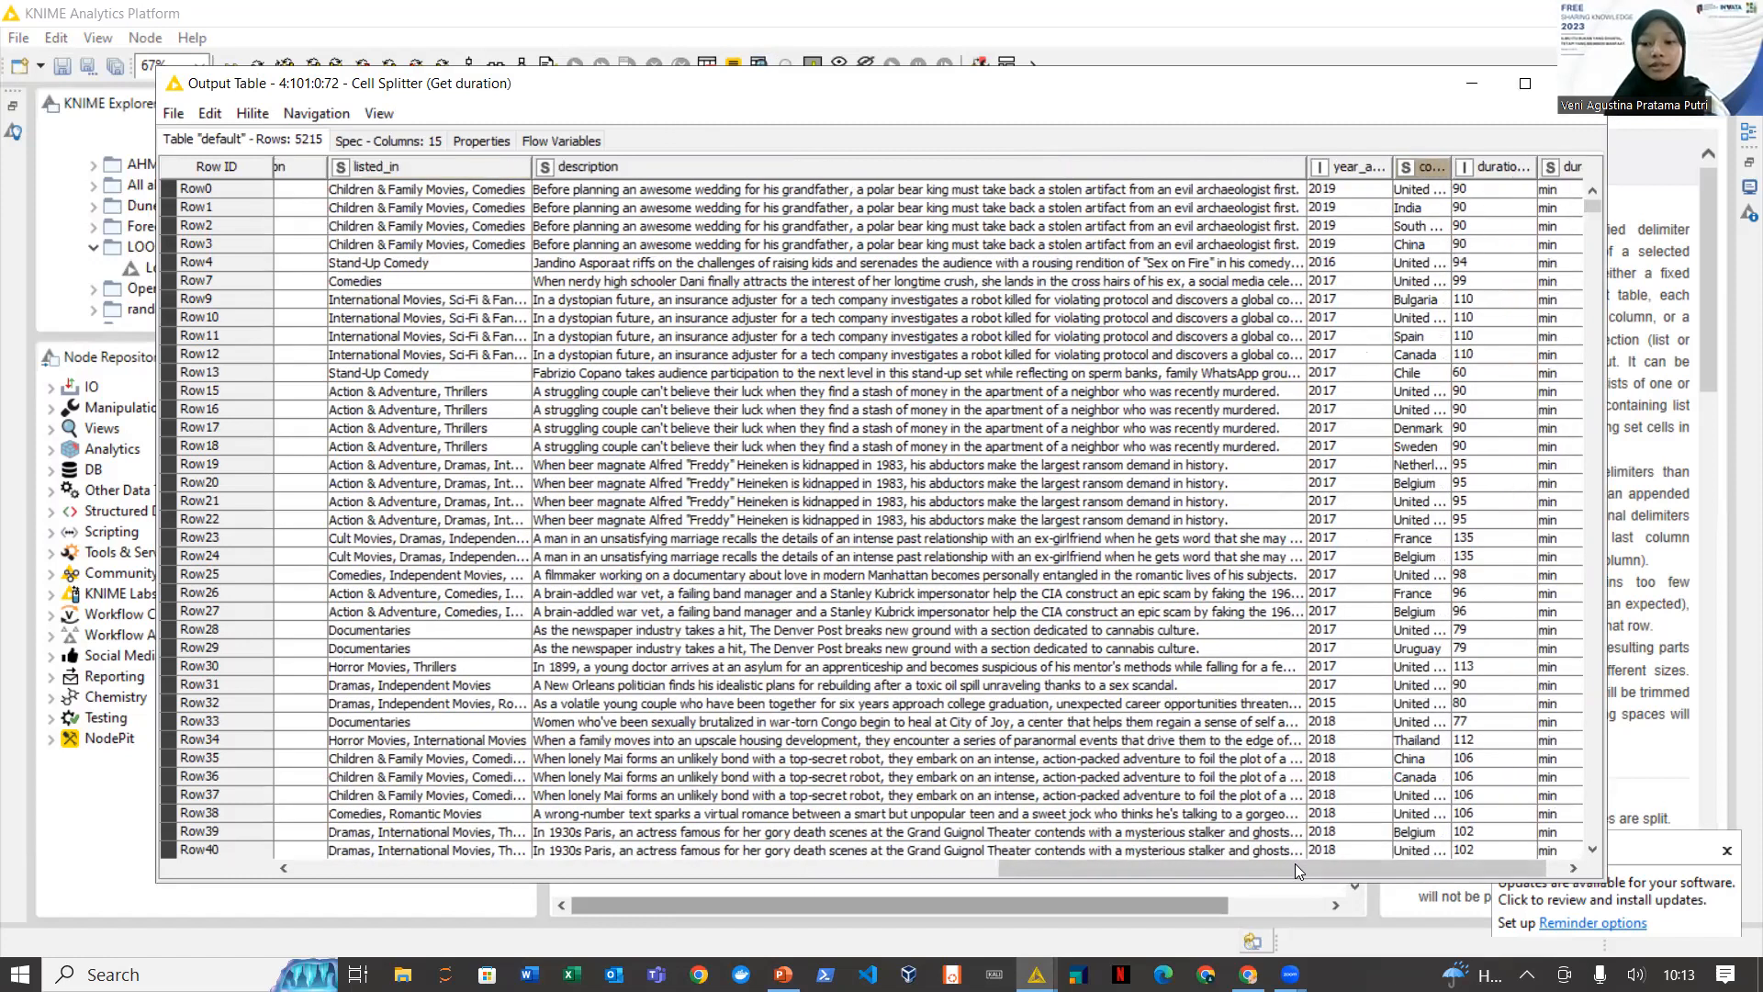
drag(1295, 863, 1569, 454)
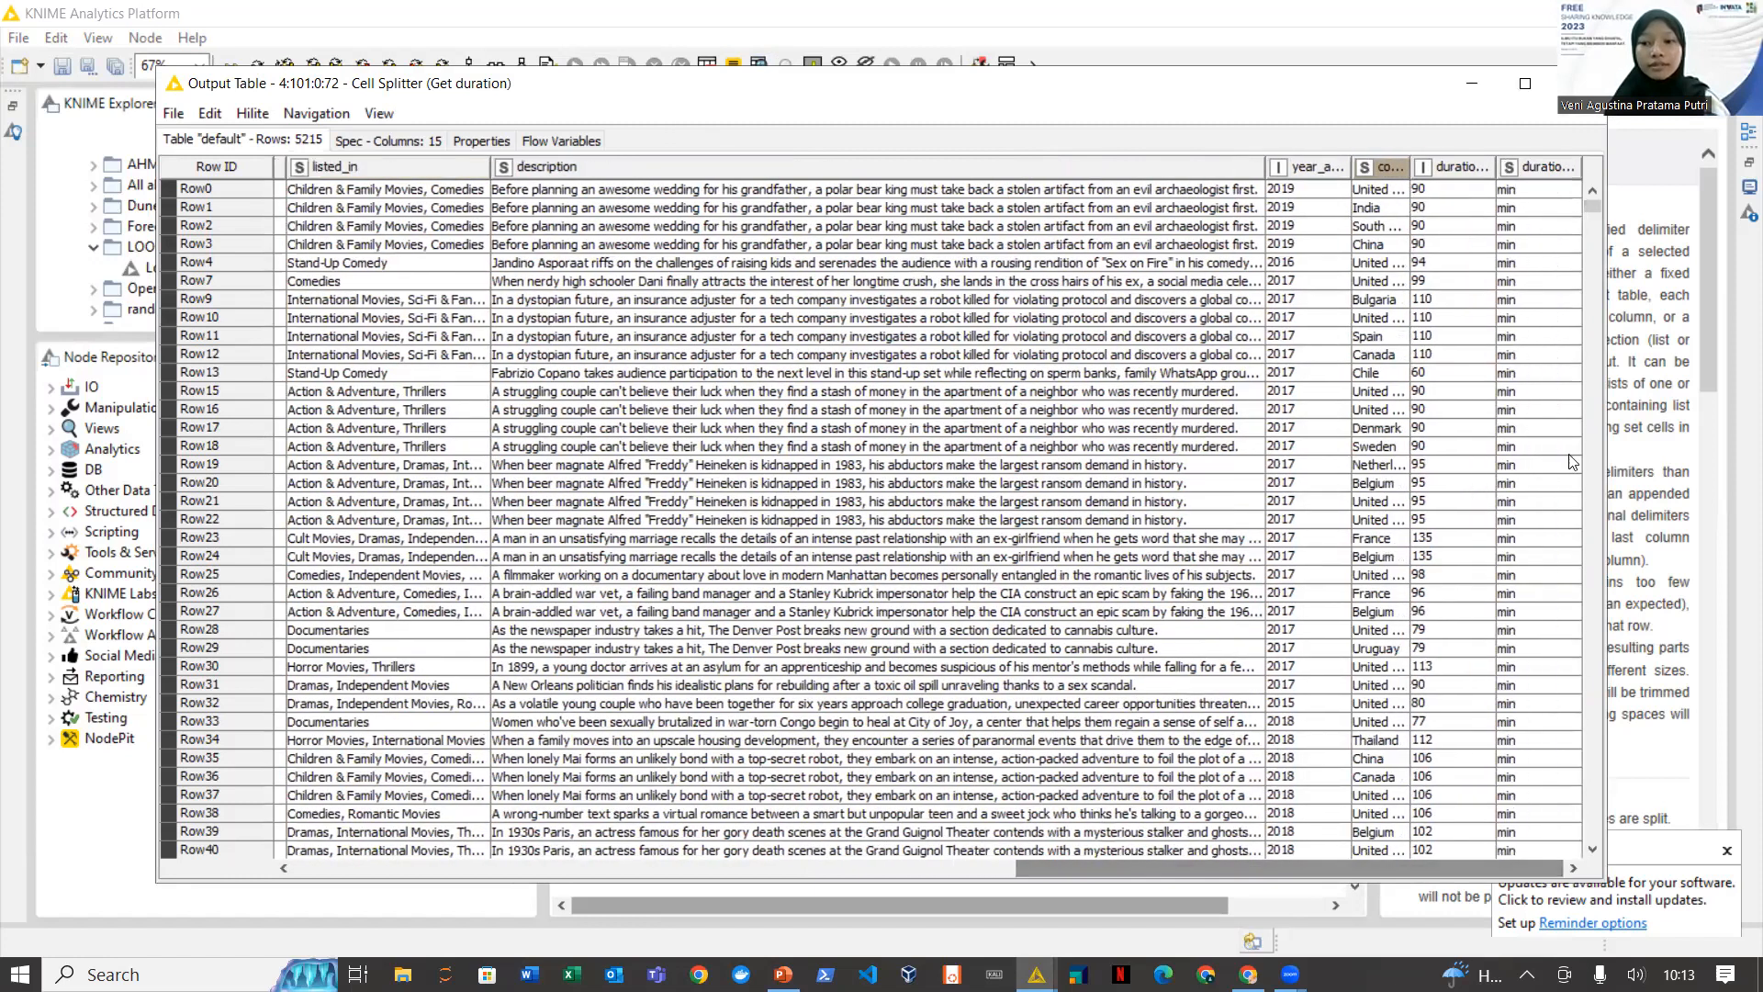
click(1525, 83)
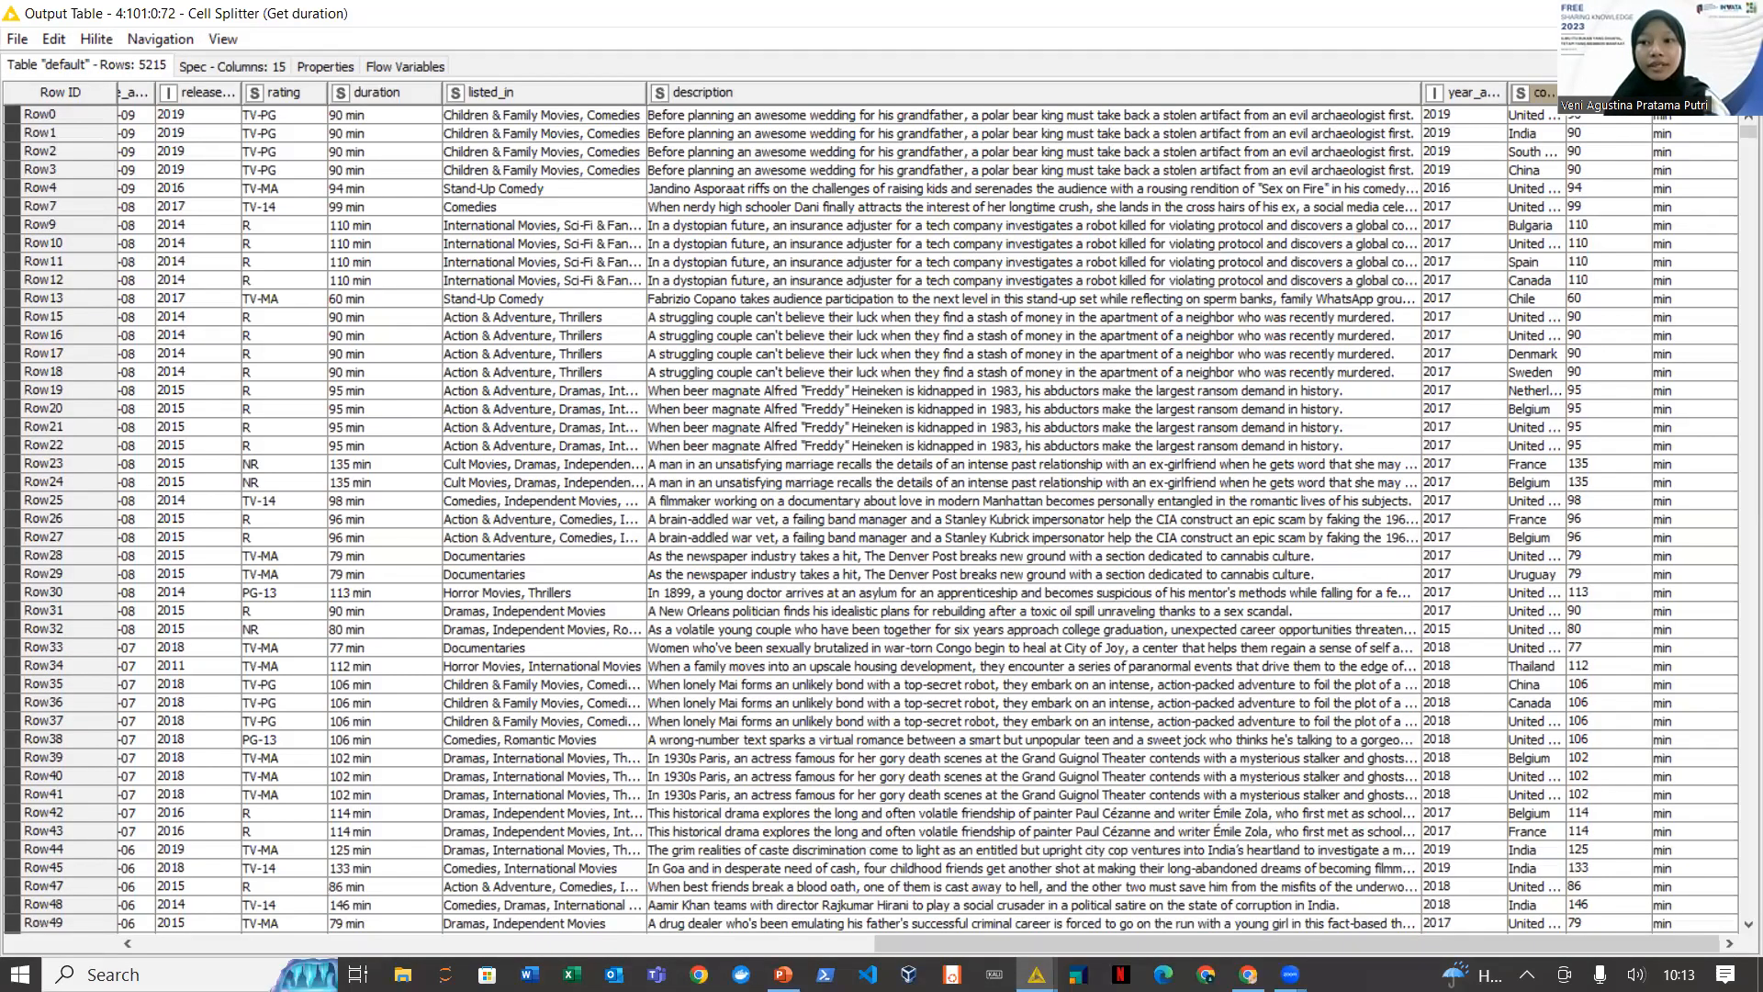
drag(1651, 93, 1733, 93)
drag(1574, 944, 1706, 939)
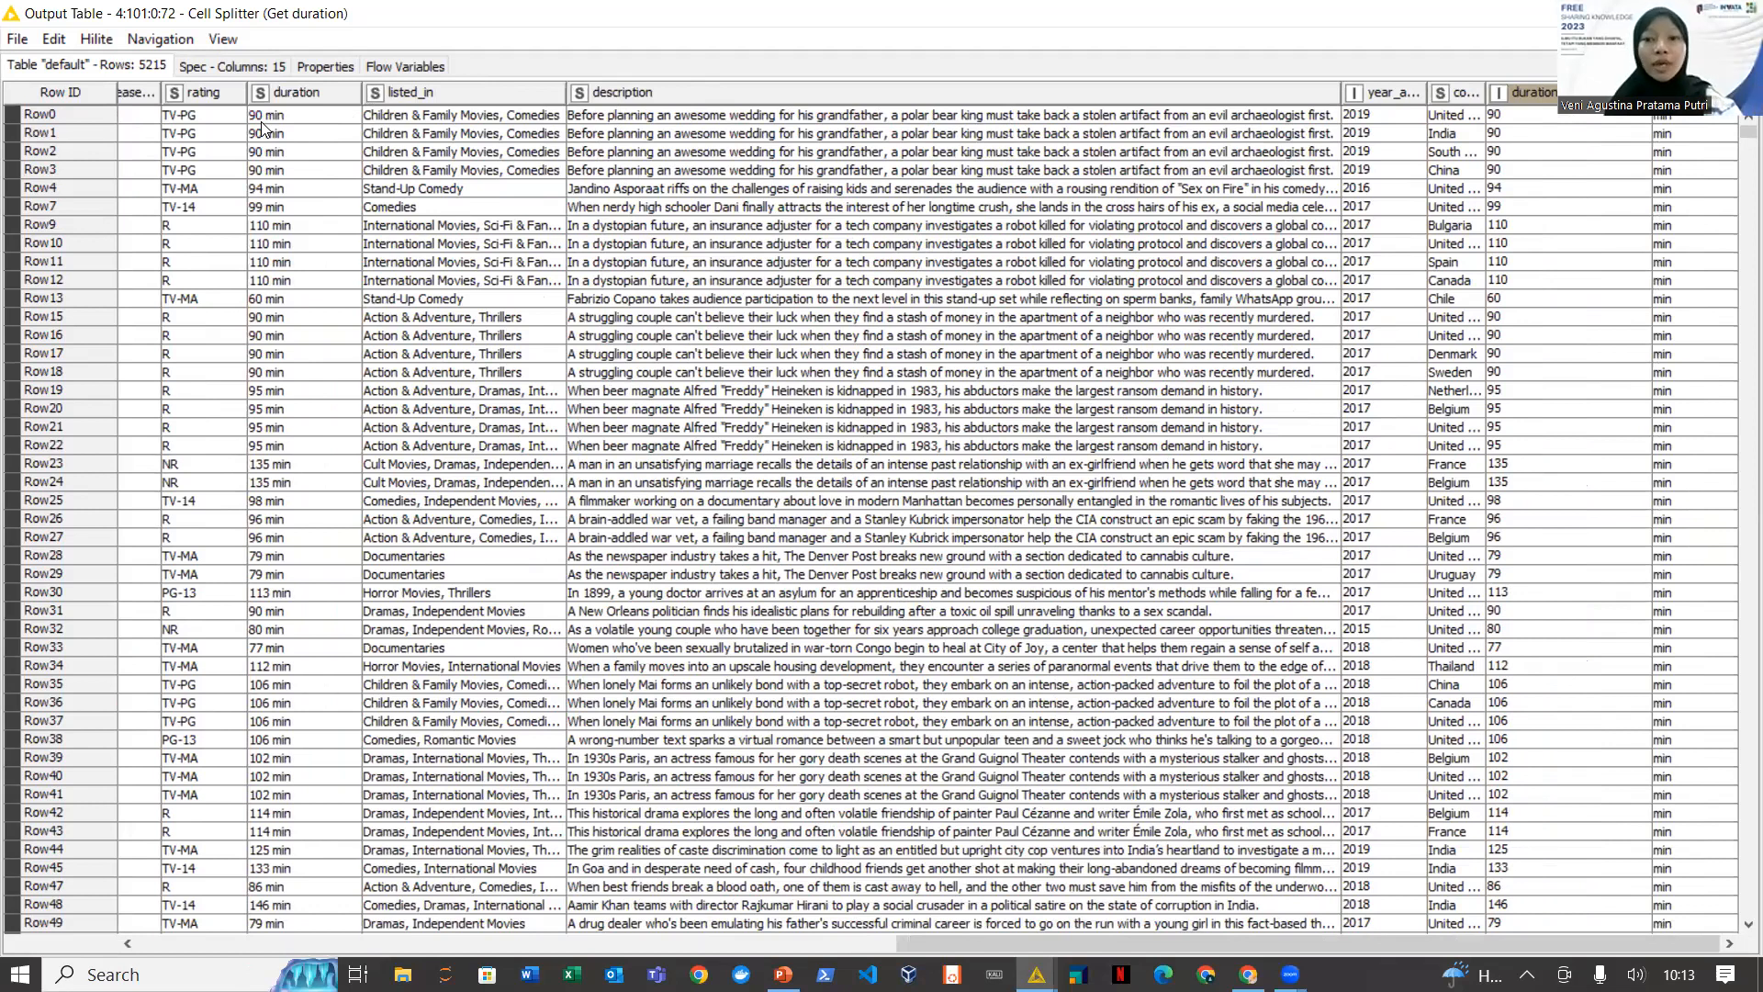
Compare the numeric and unit parts in the split duration columns with the original duration values in the first rows
click(1557, 133)
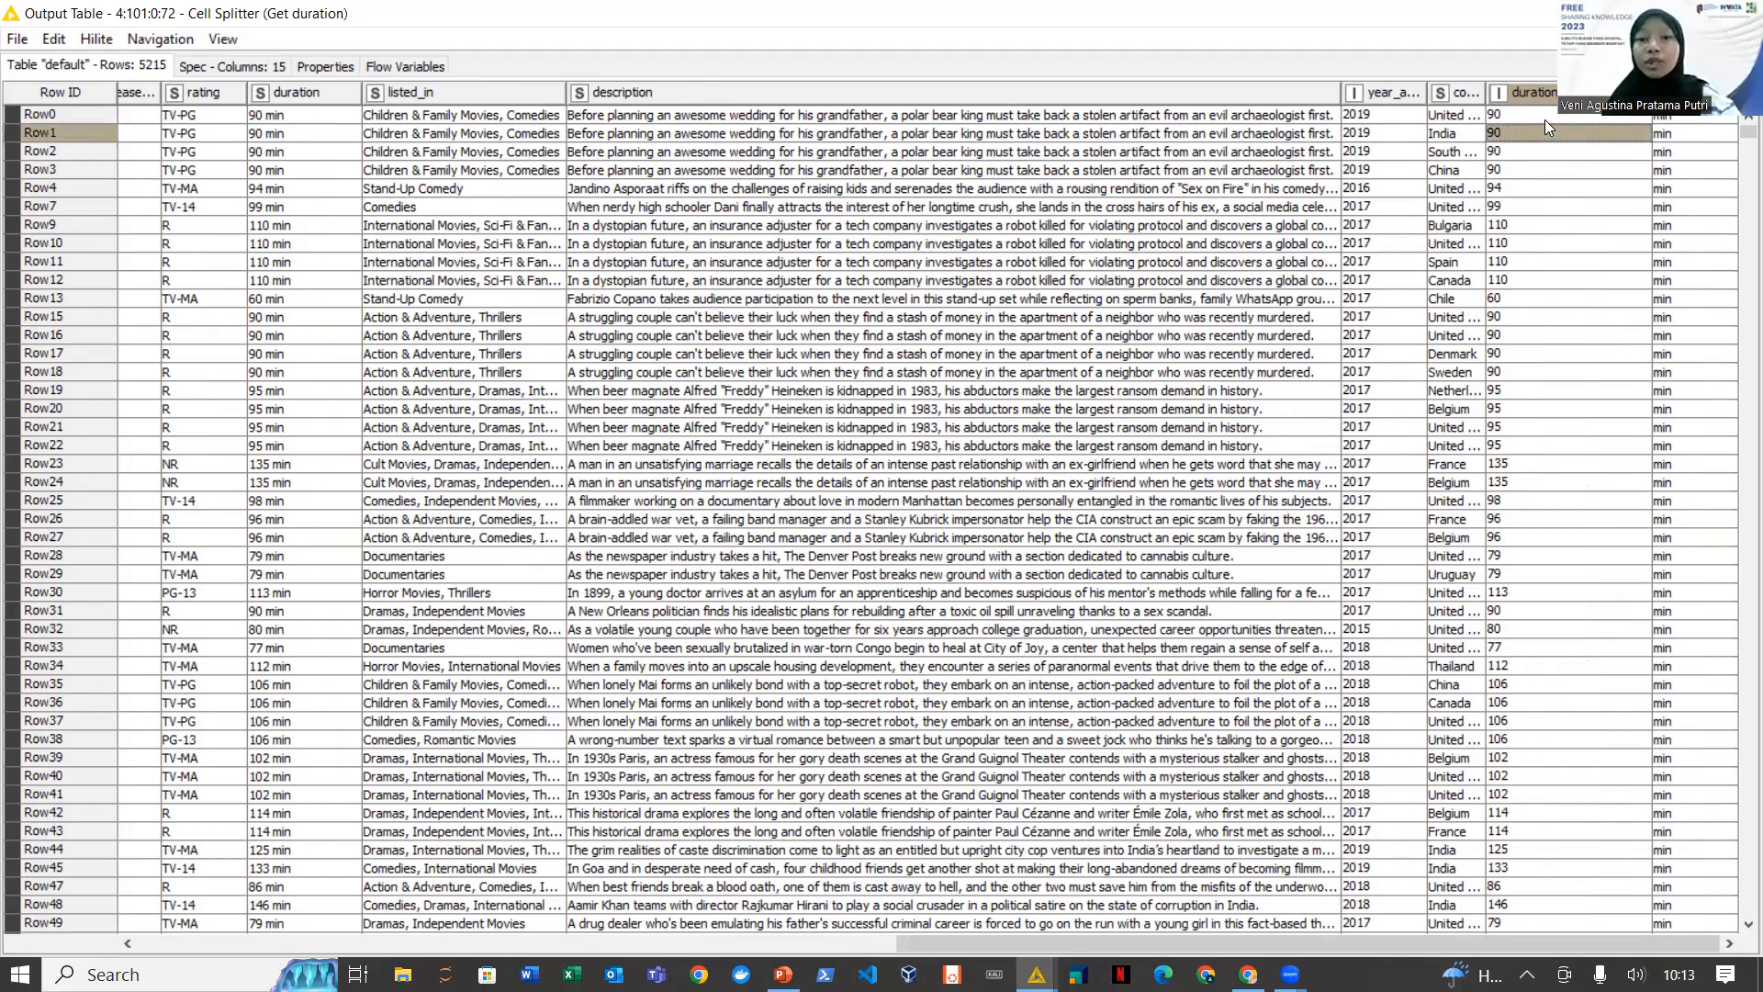
click(1545, 120)
click(1688, 122)
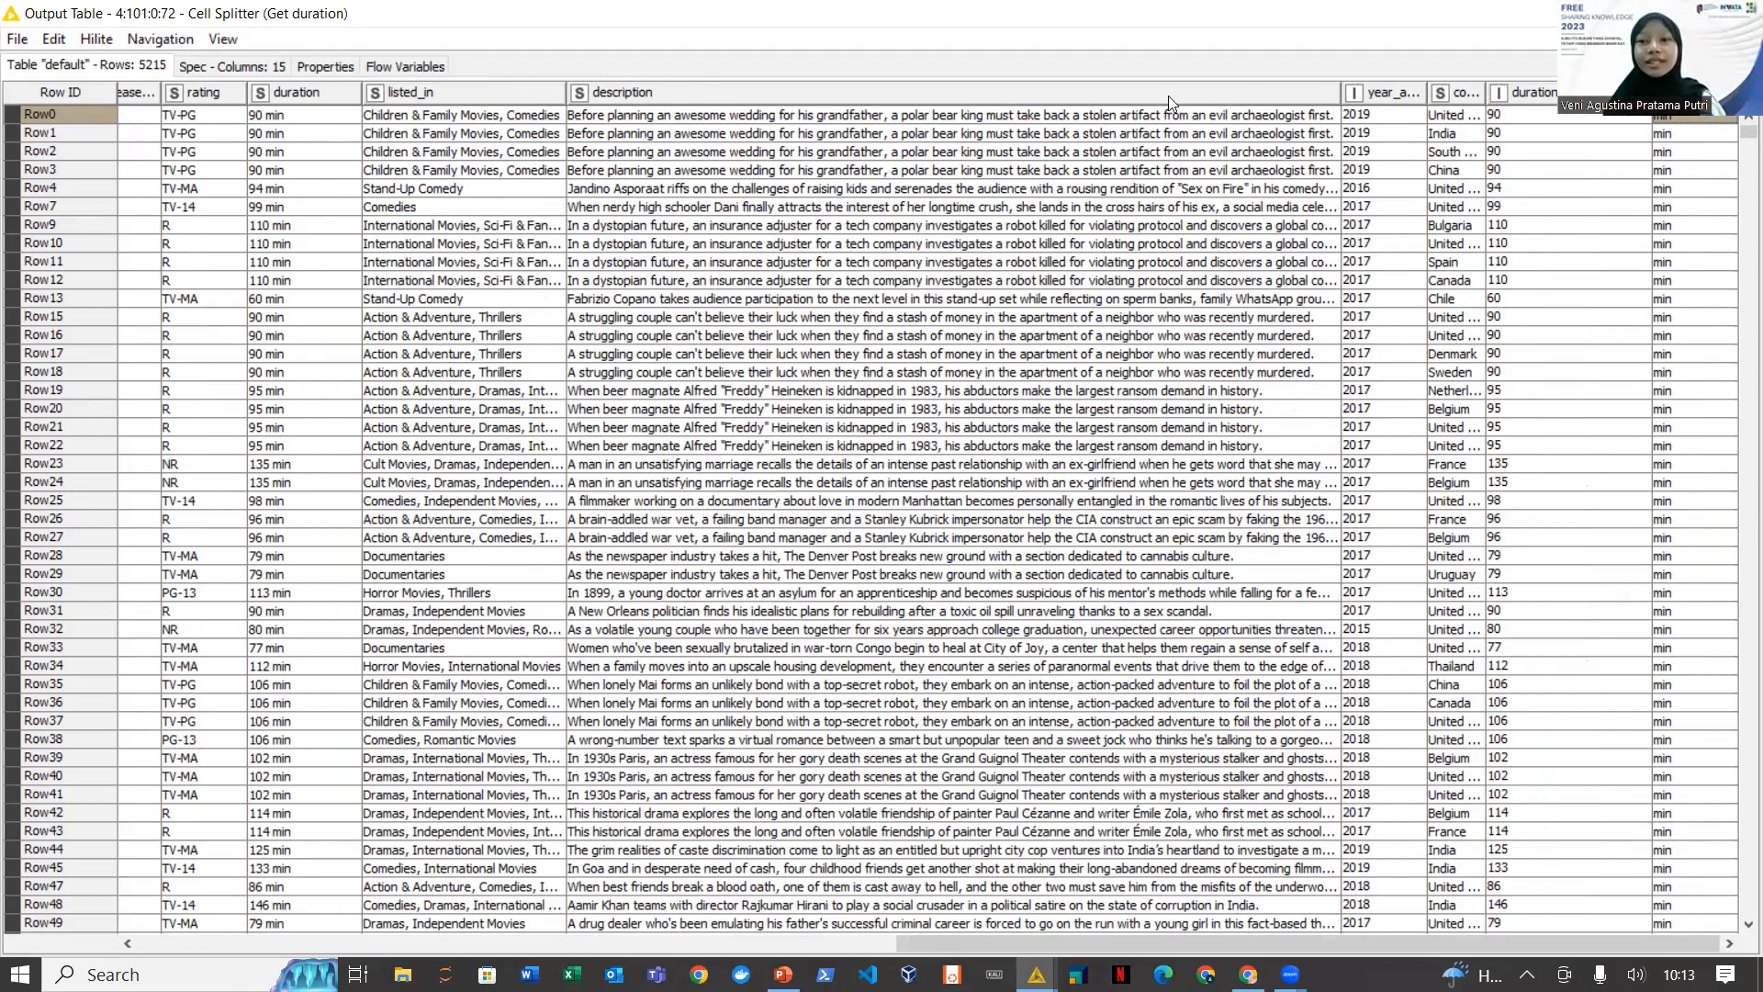
click(1613, 117)
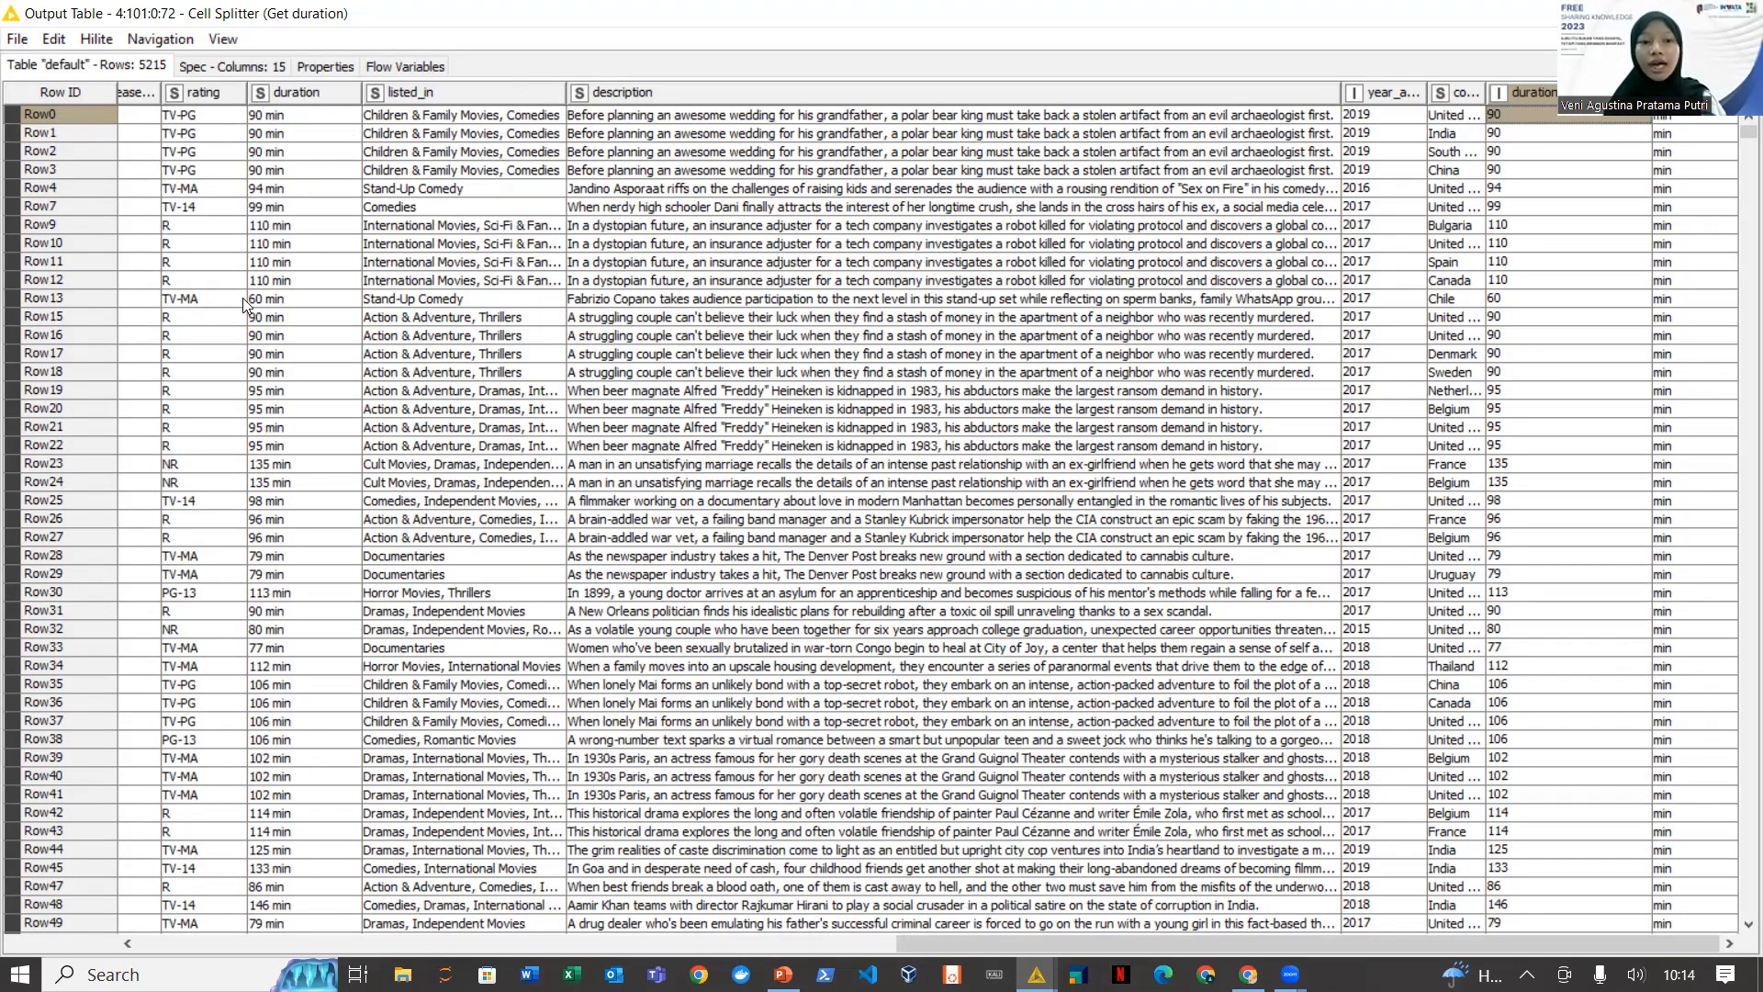
click(1497, 141)
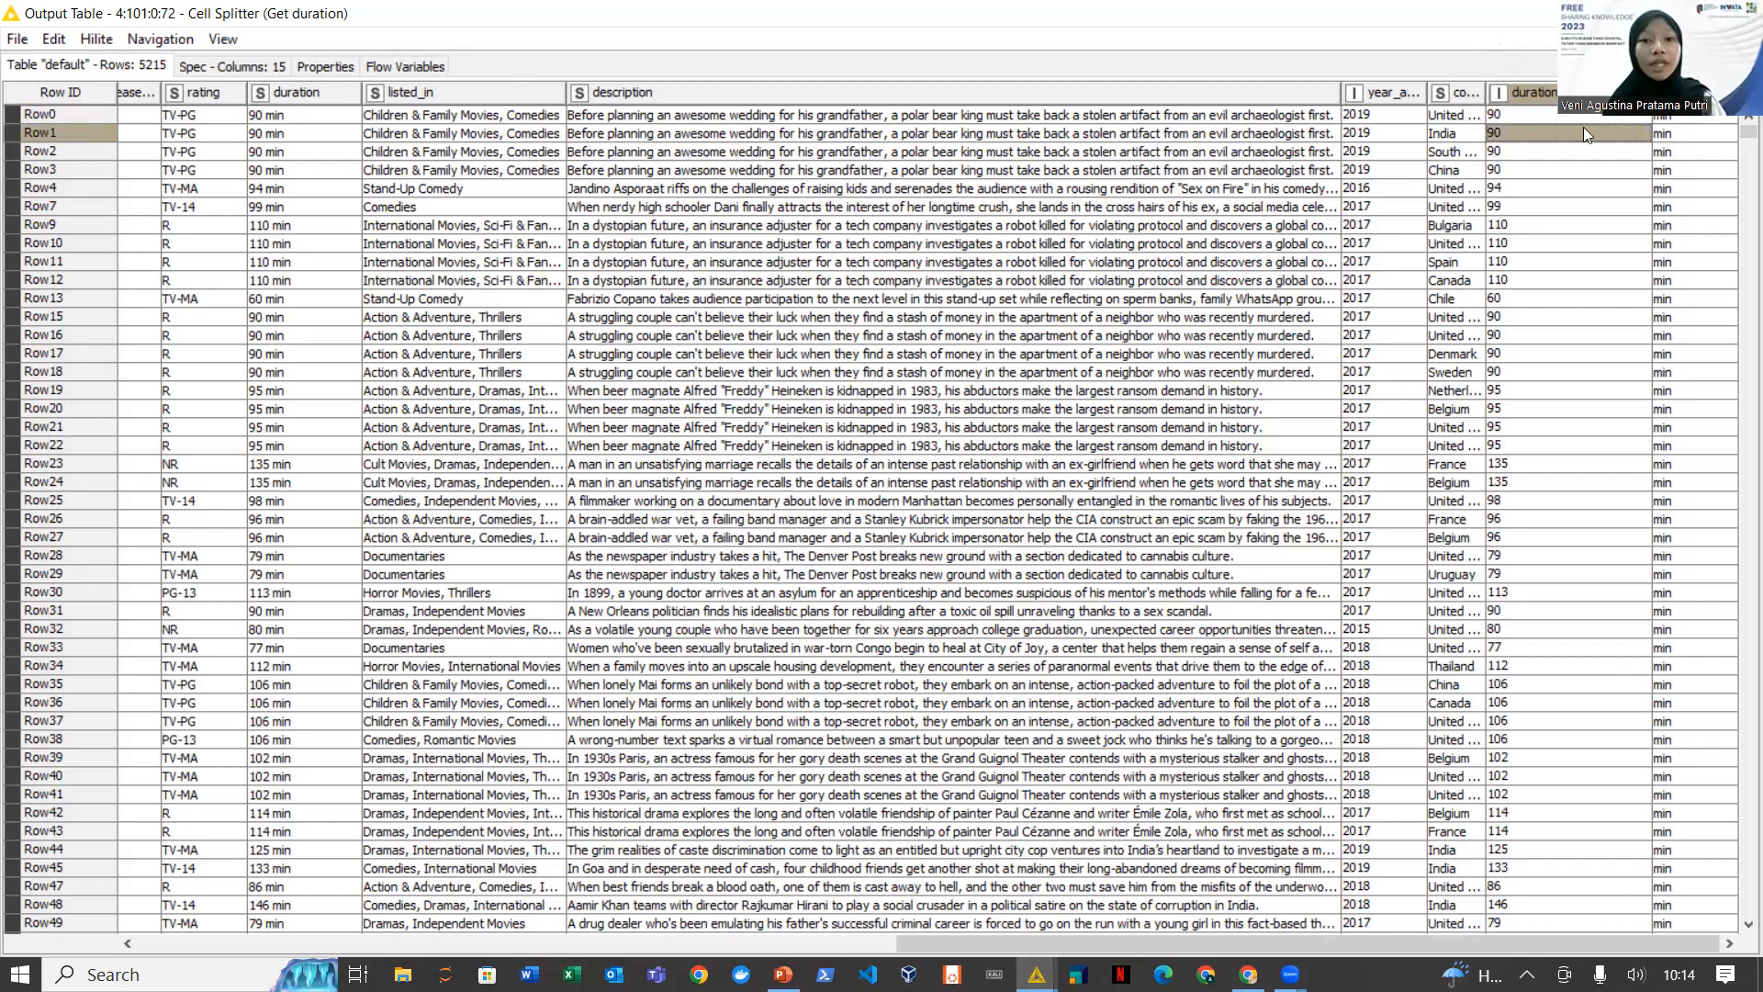
Check the data types of the two split duration columns, dismiss the sorting options and close the output table
click(1500, 95)
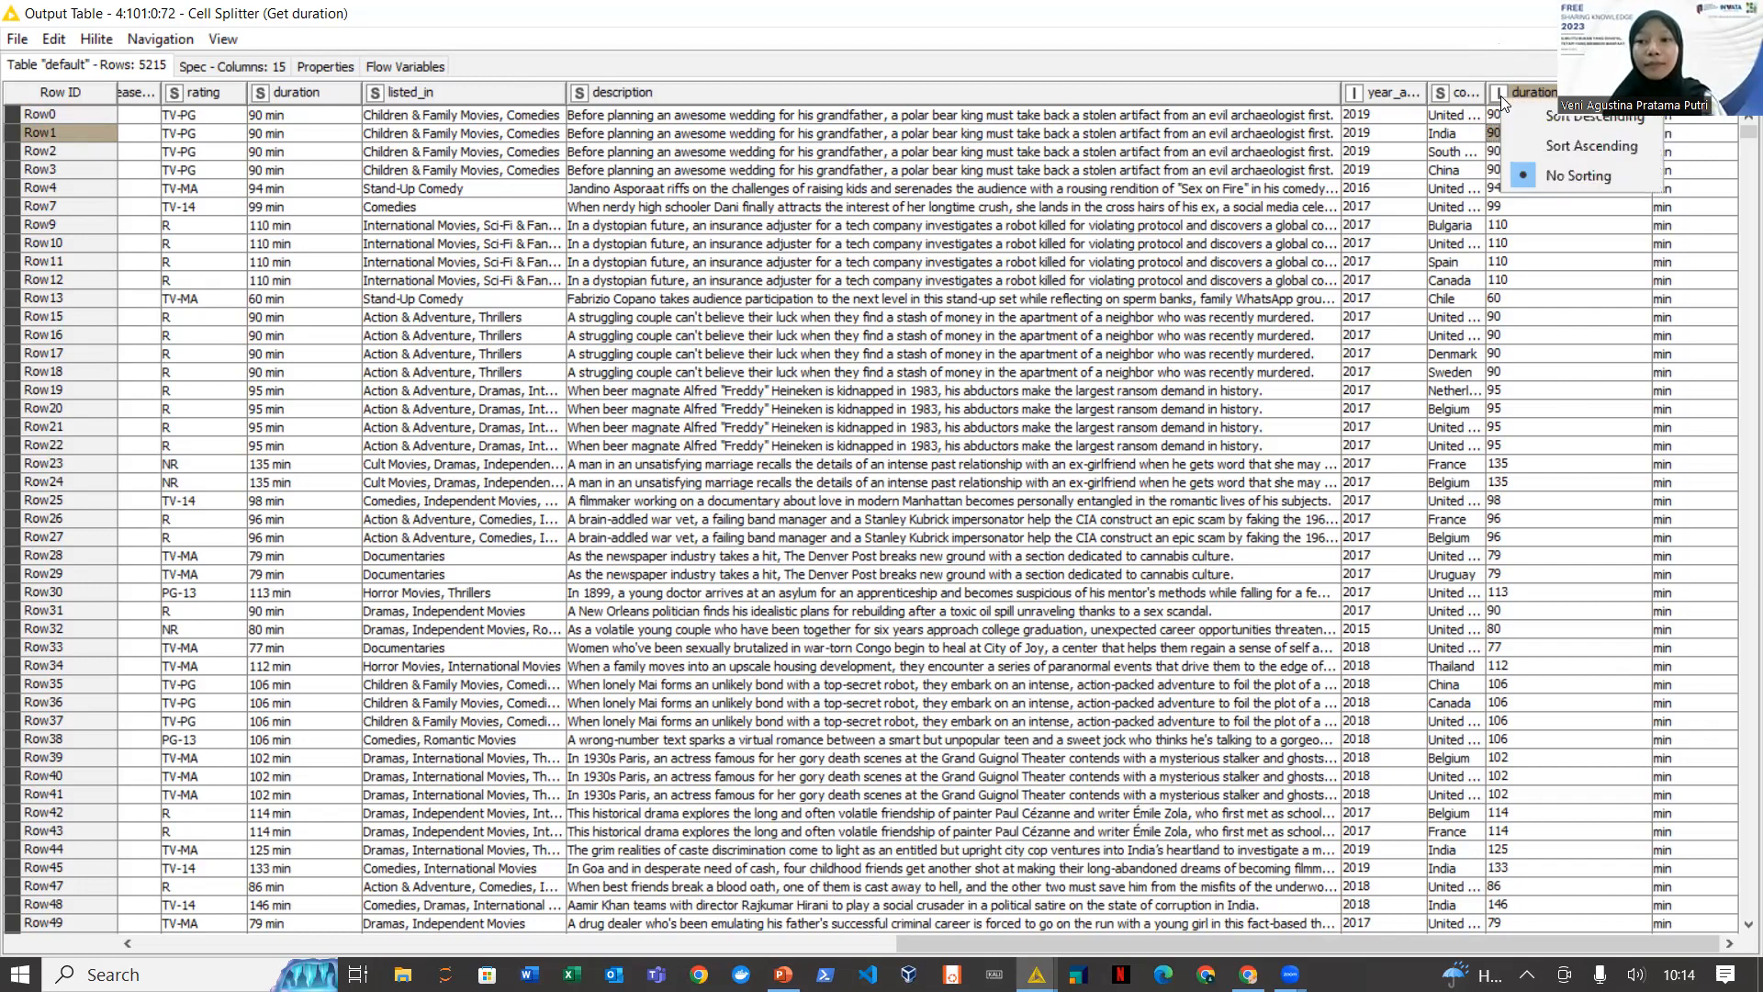
click(1500, 94)
click(1501, 94)
click(1500, 93)
click(1499, 94)
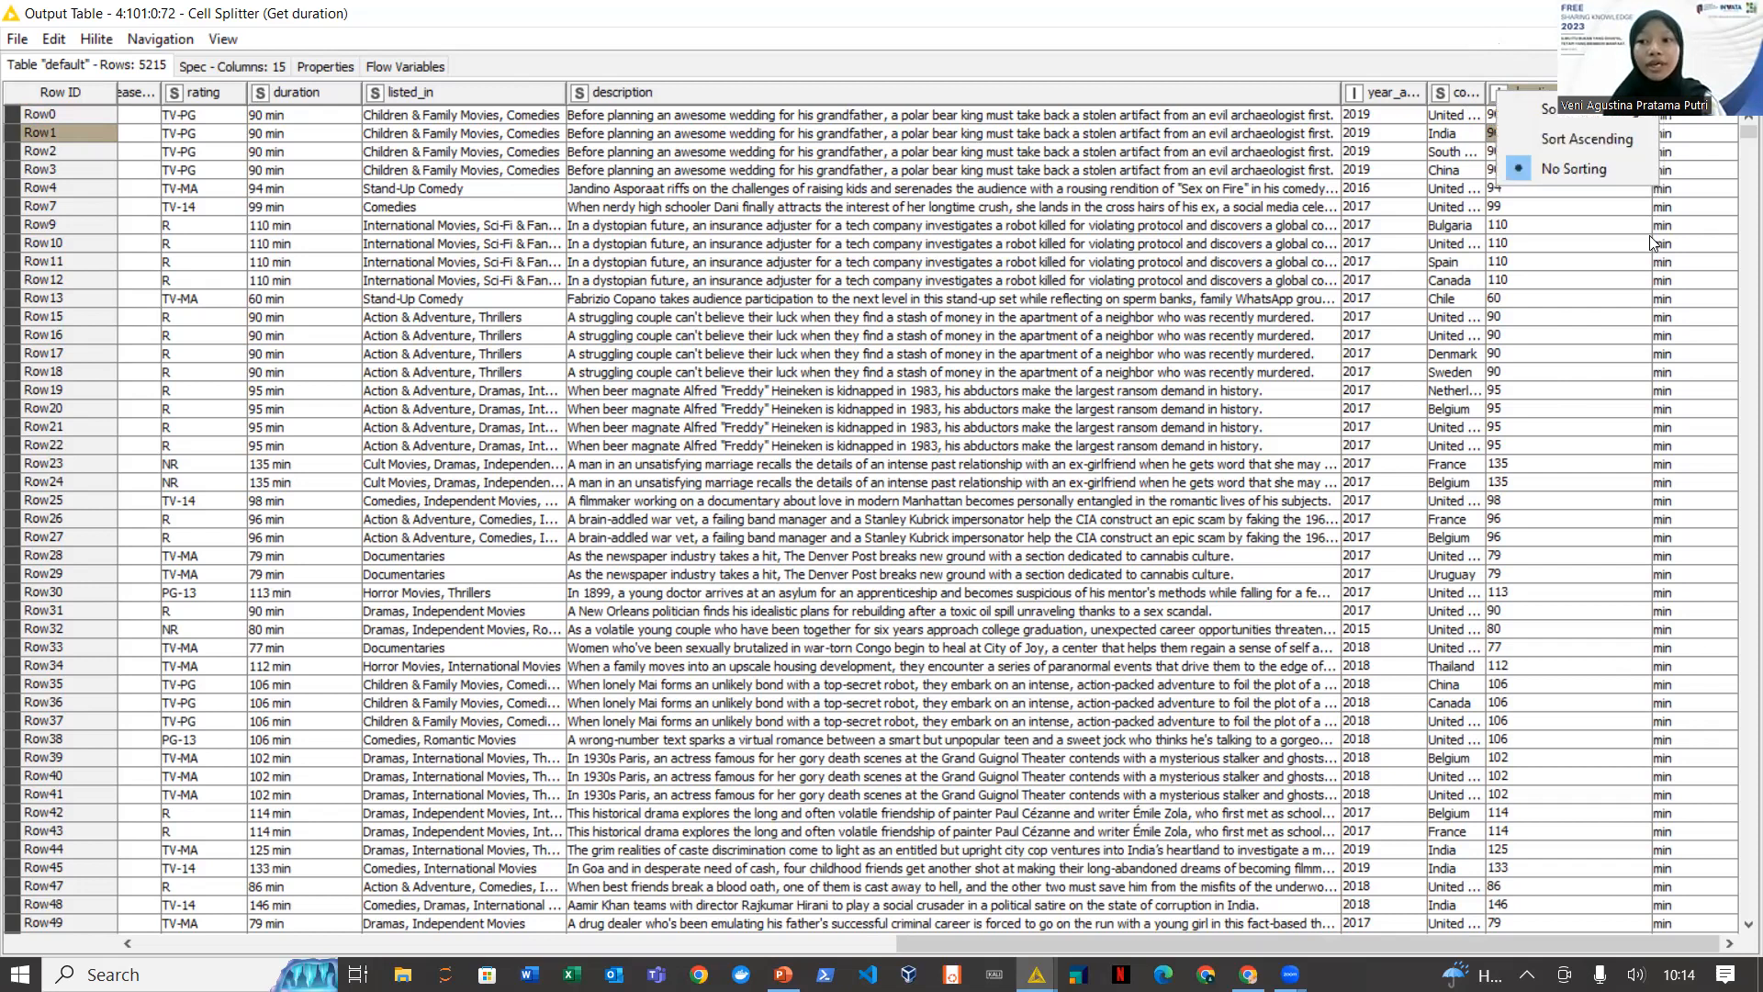
click(1685, 242)
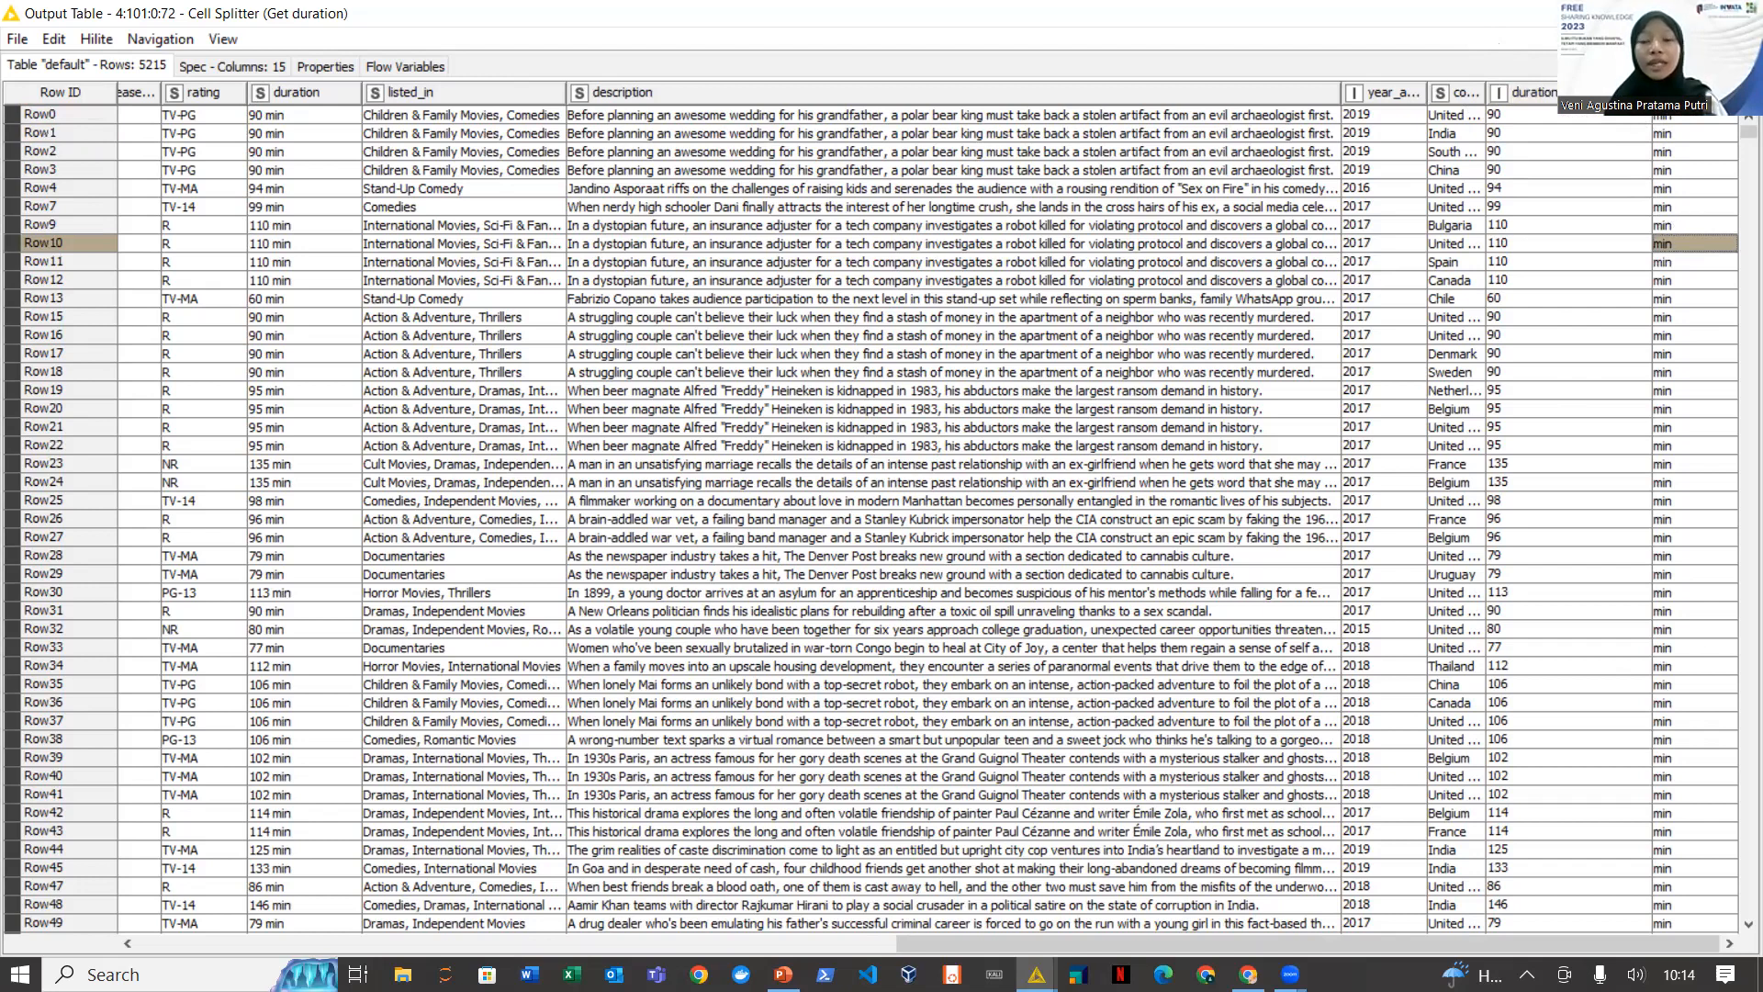
click(1694, 98)
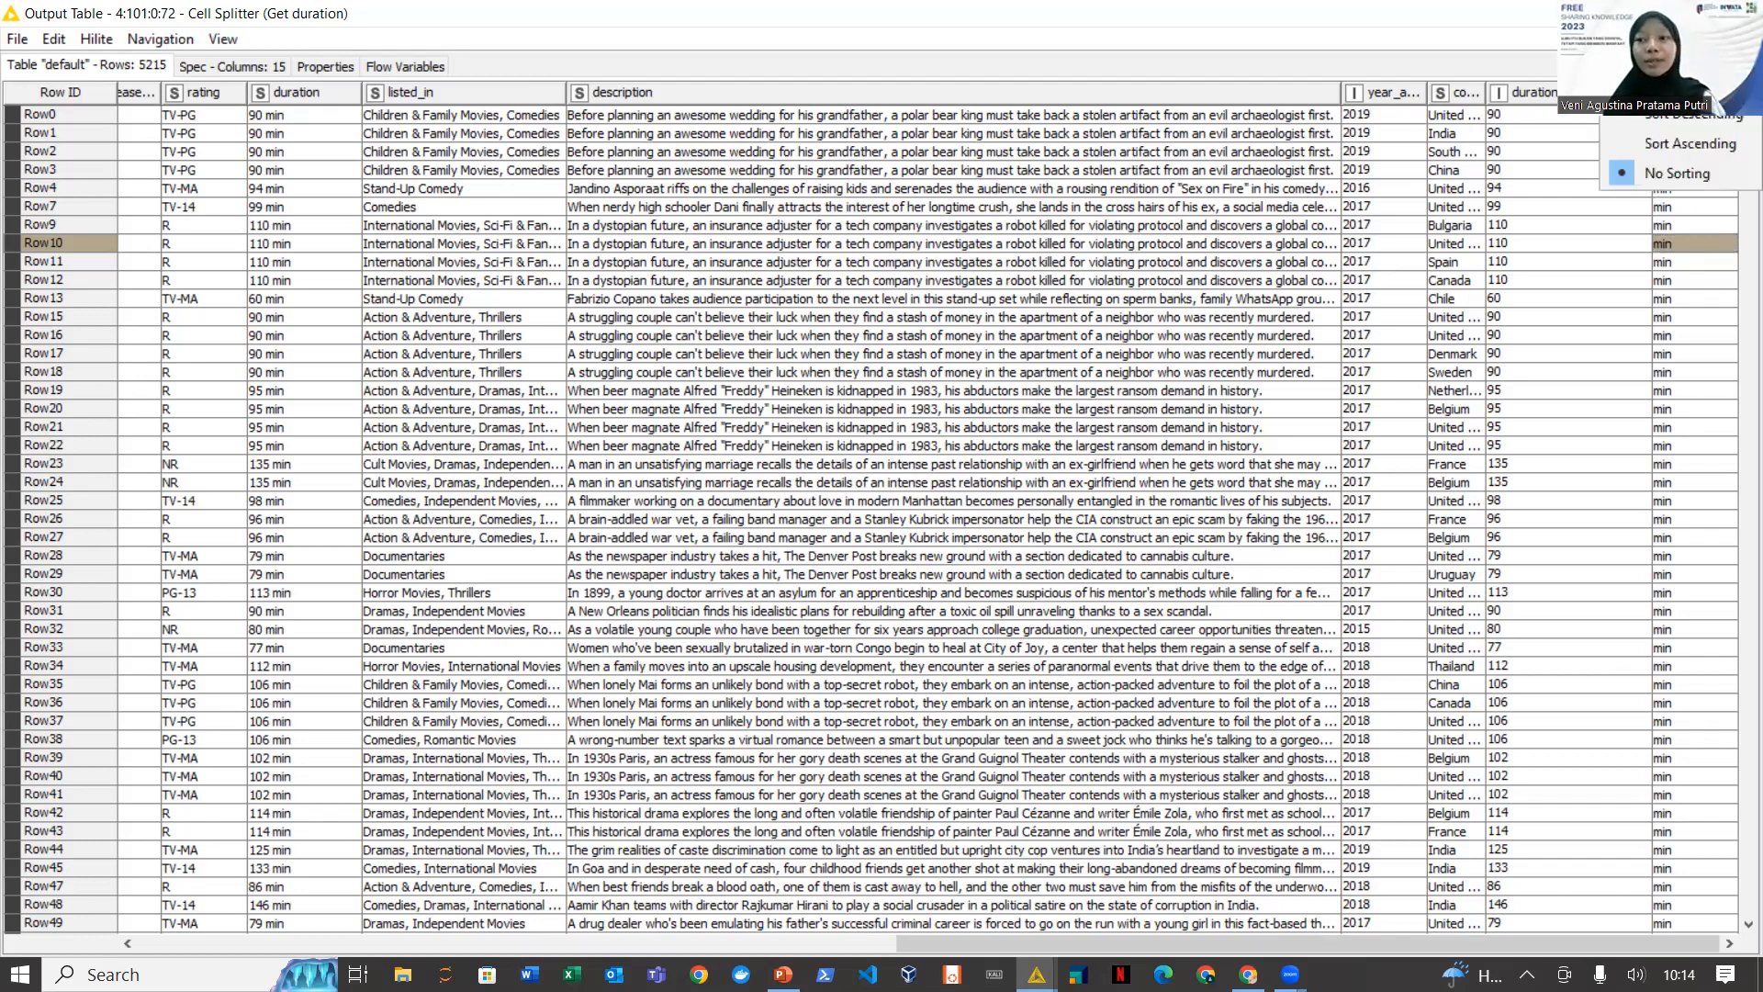
key(Escape)
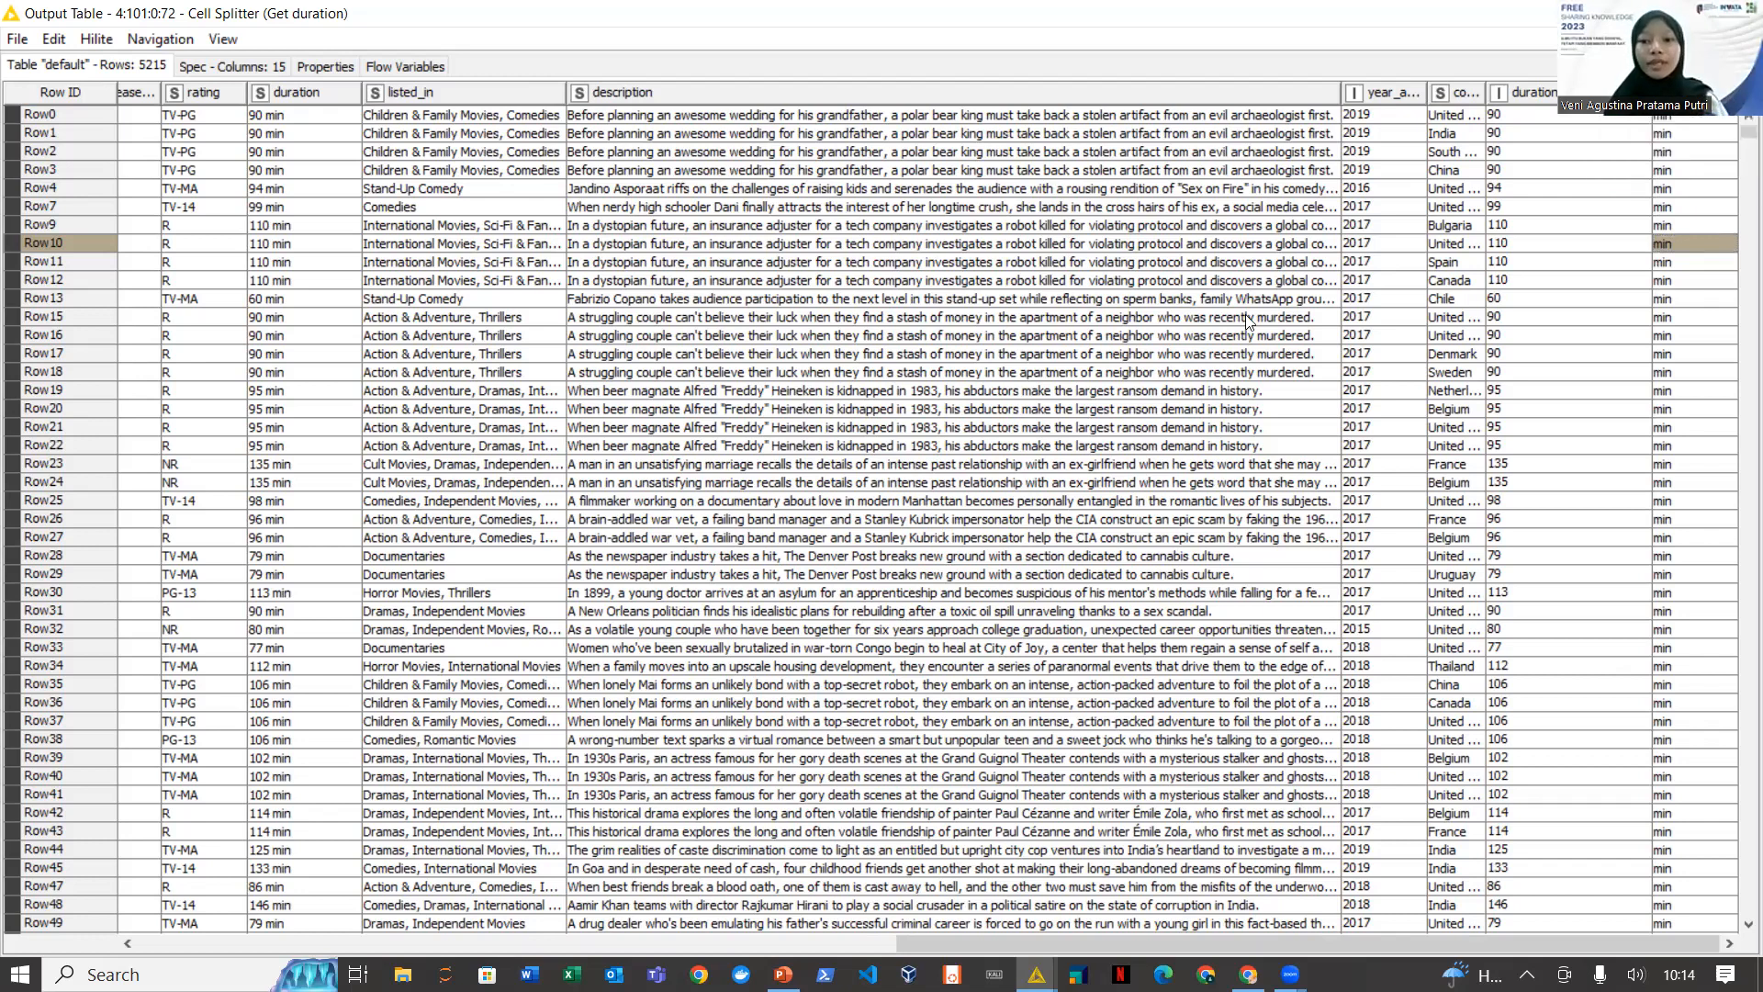
key(alt+F4)
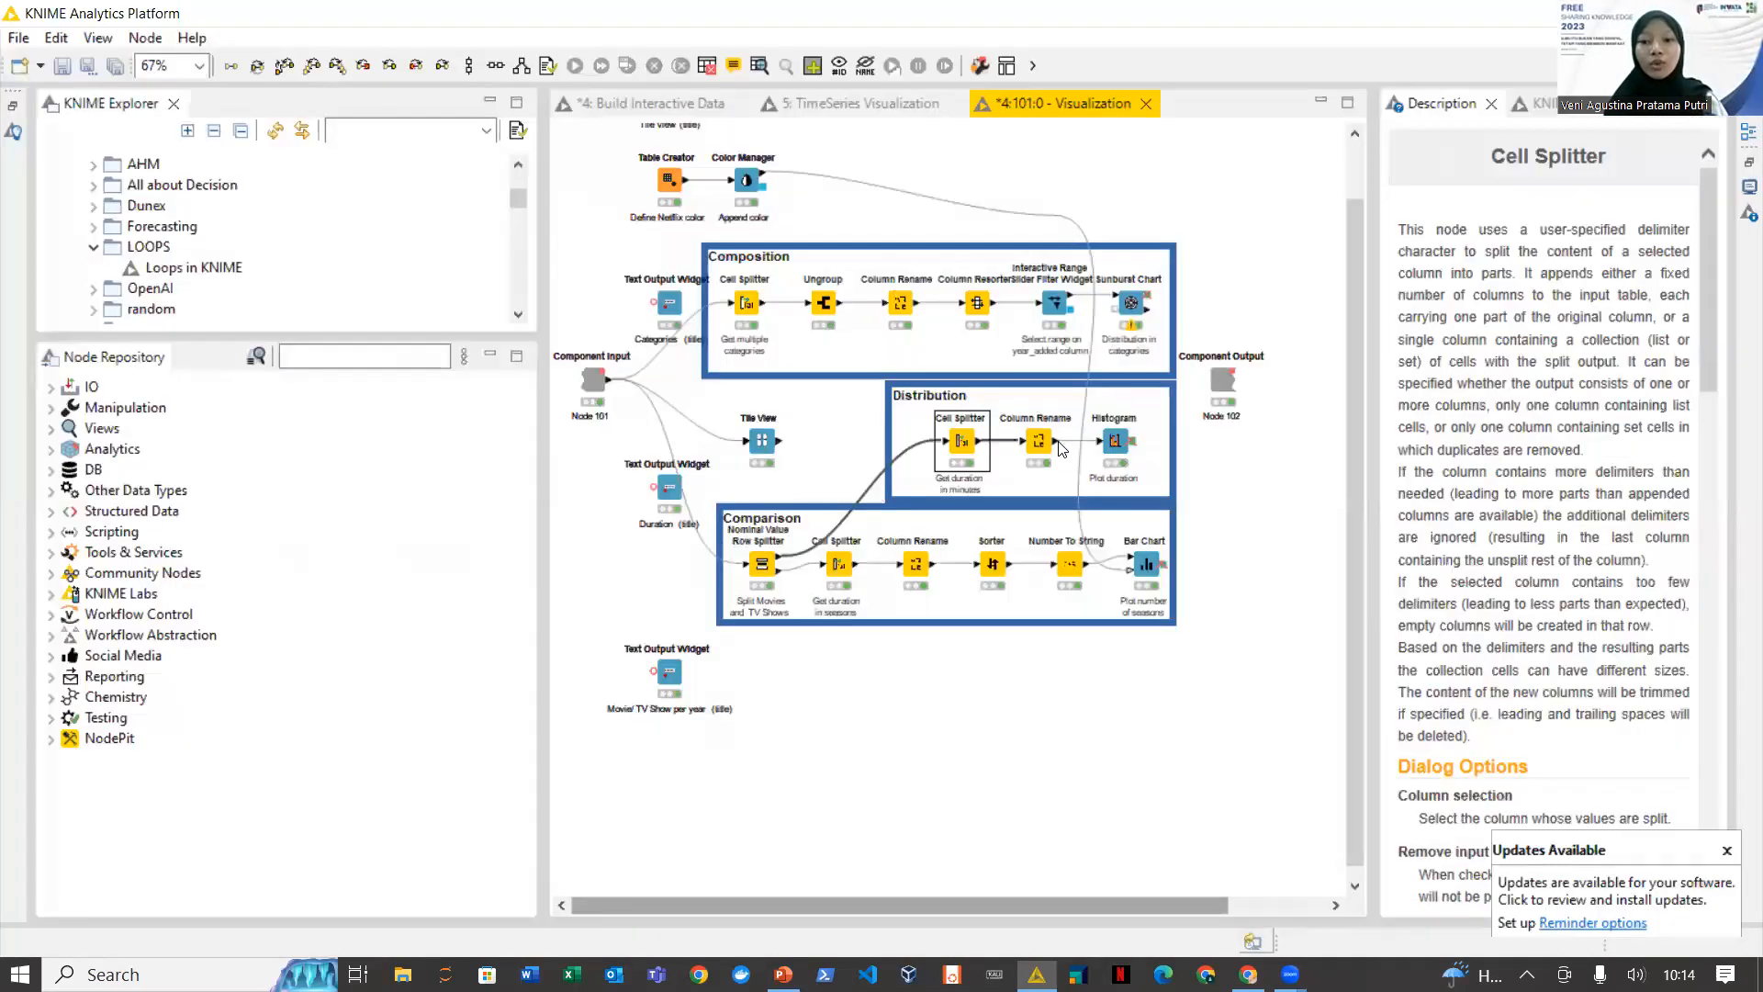
Reopen the Cell Splitter's output table and locate the duration_Arr[0] column and the unit column beside it
click(758, 66)
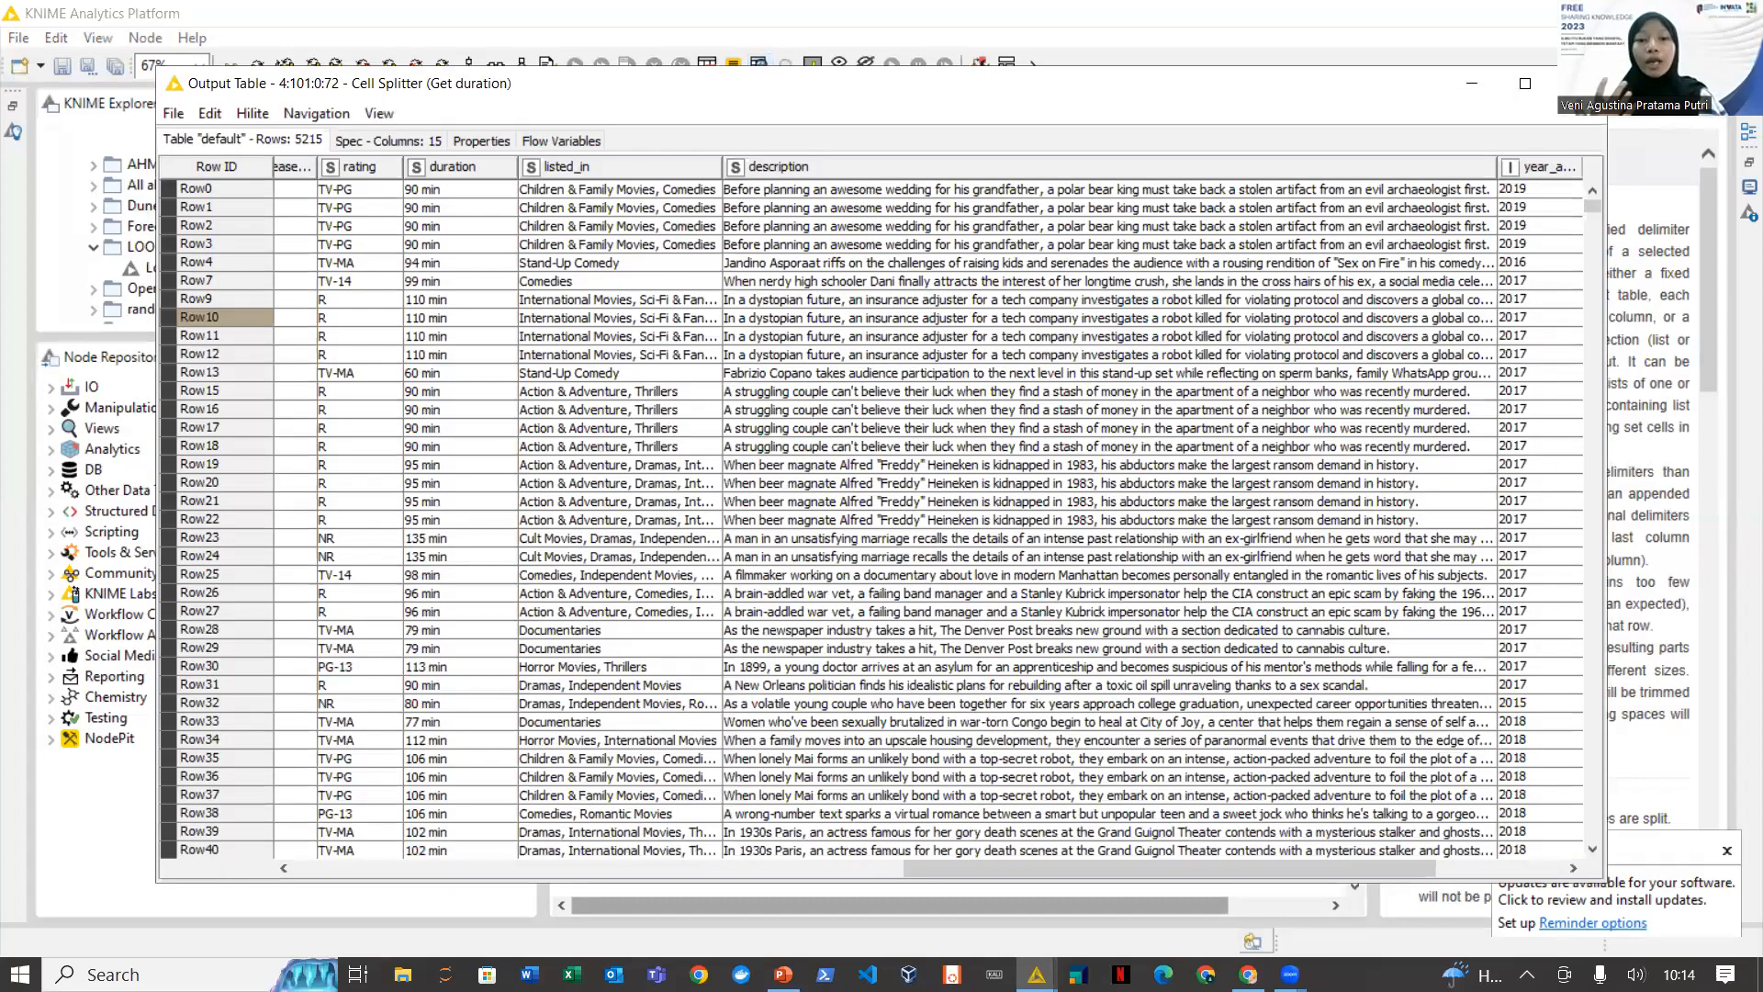
scroll(1460, 859, right, 1)
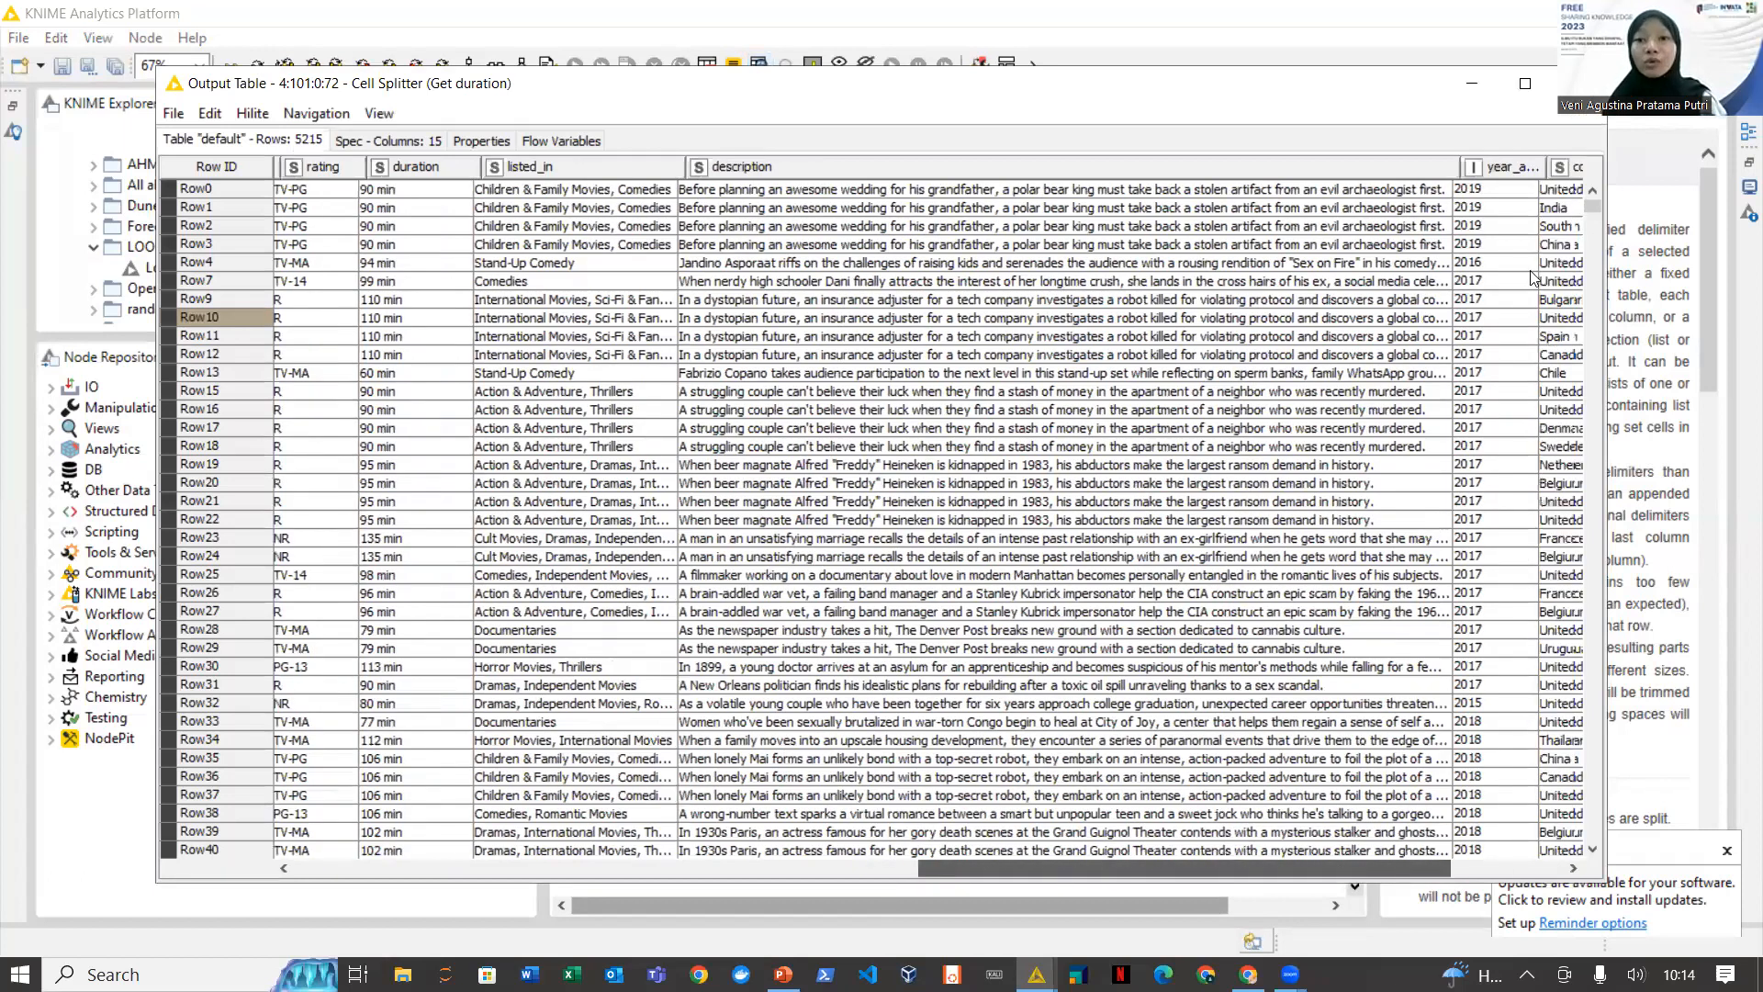
scroll(1469, 238, right, 5)
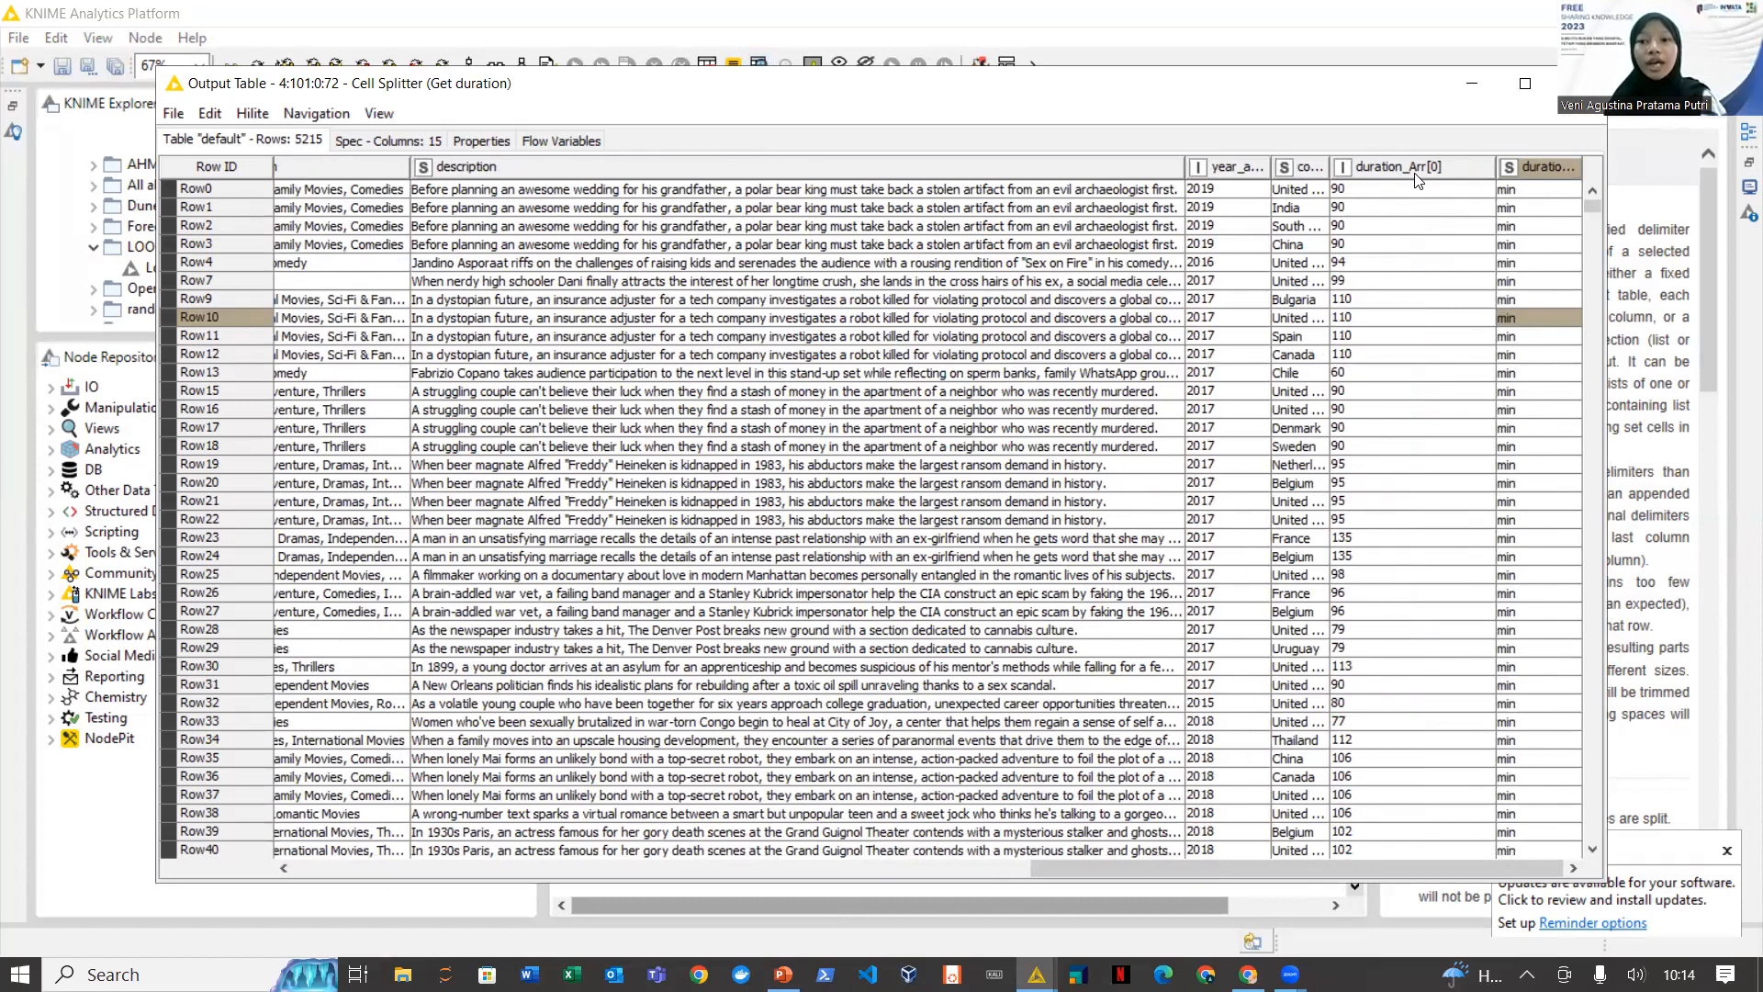
Close the output table and open the Distribution Column Rename settings to check the new name given to duration_Arr[0]
click(1577, 84)
click(1055, 448)
click(1039, 446)
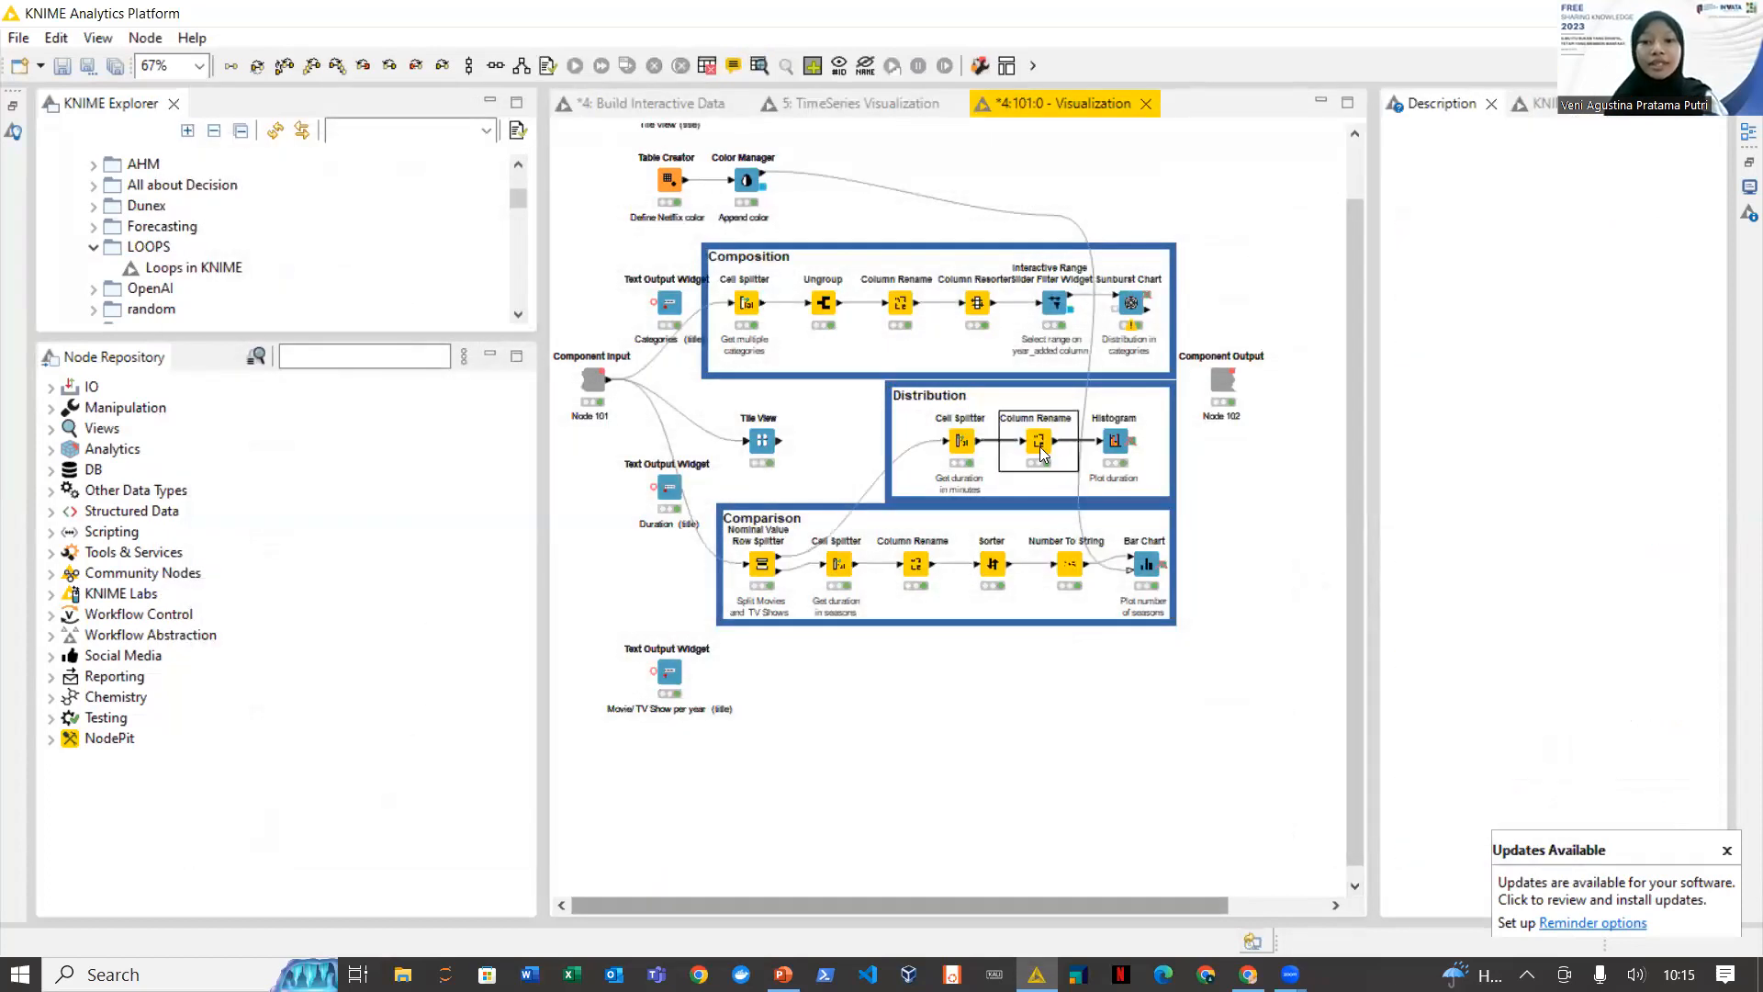
click(542, 76)
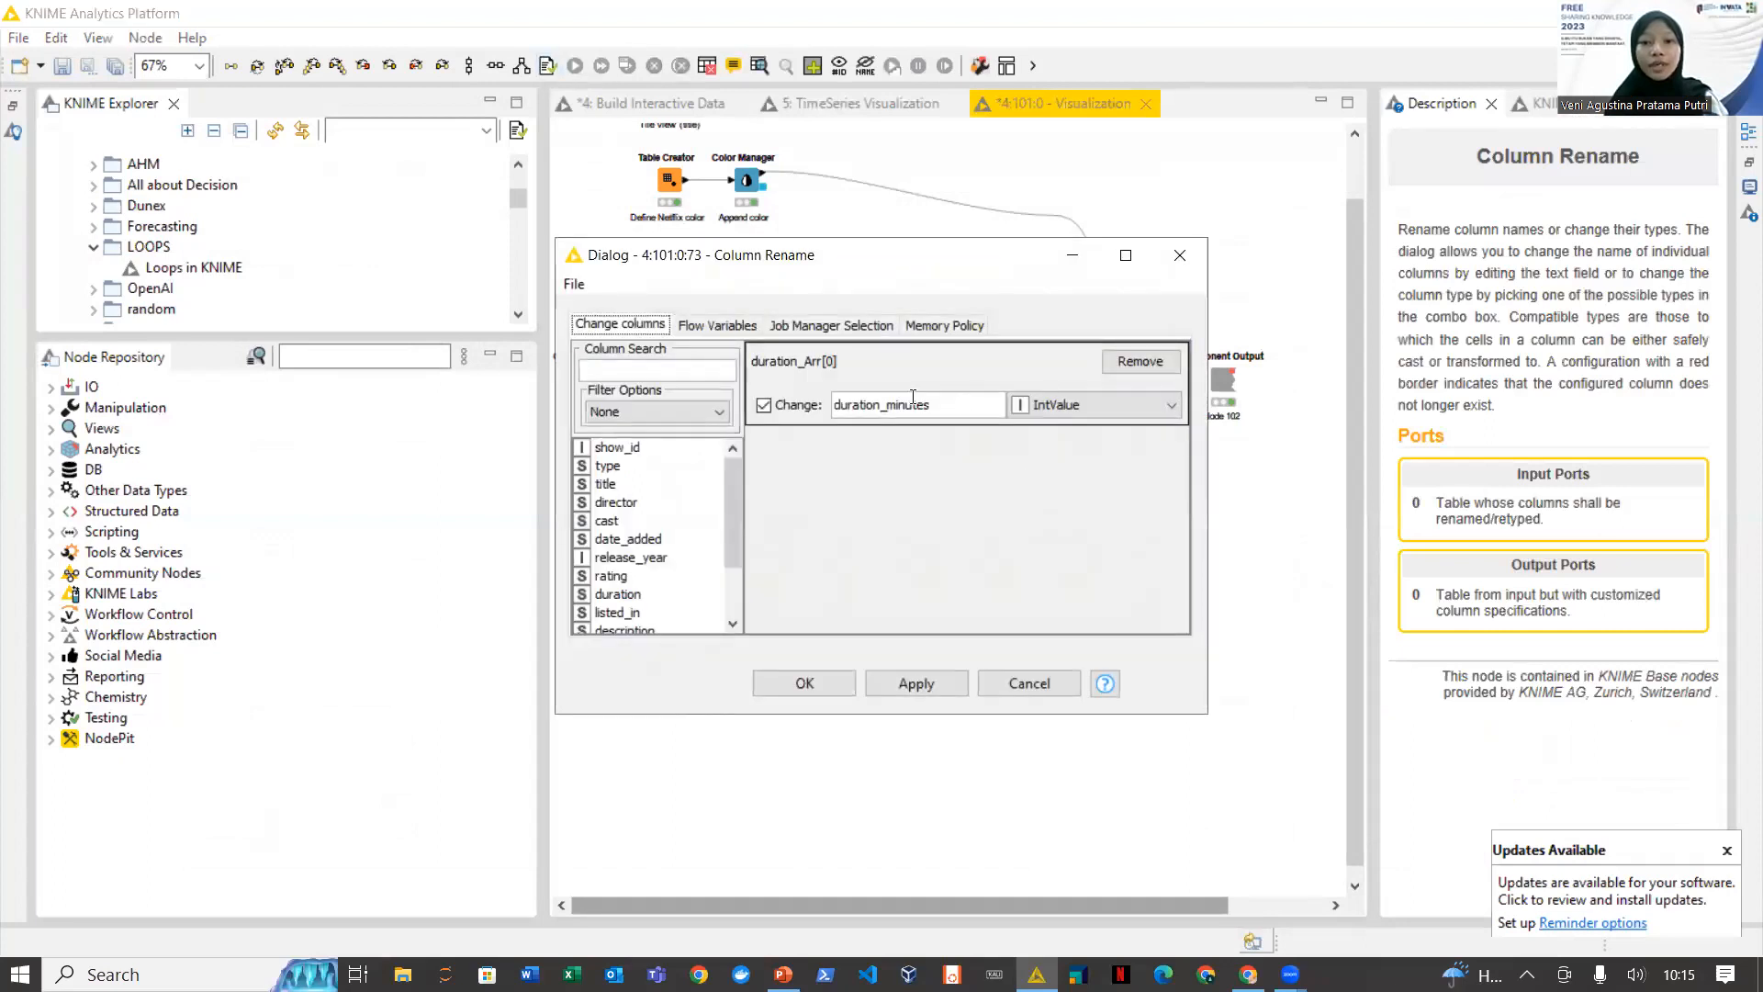
click(837, 416)
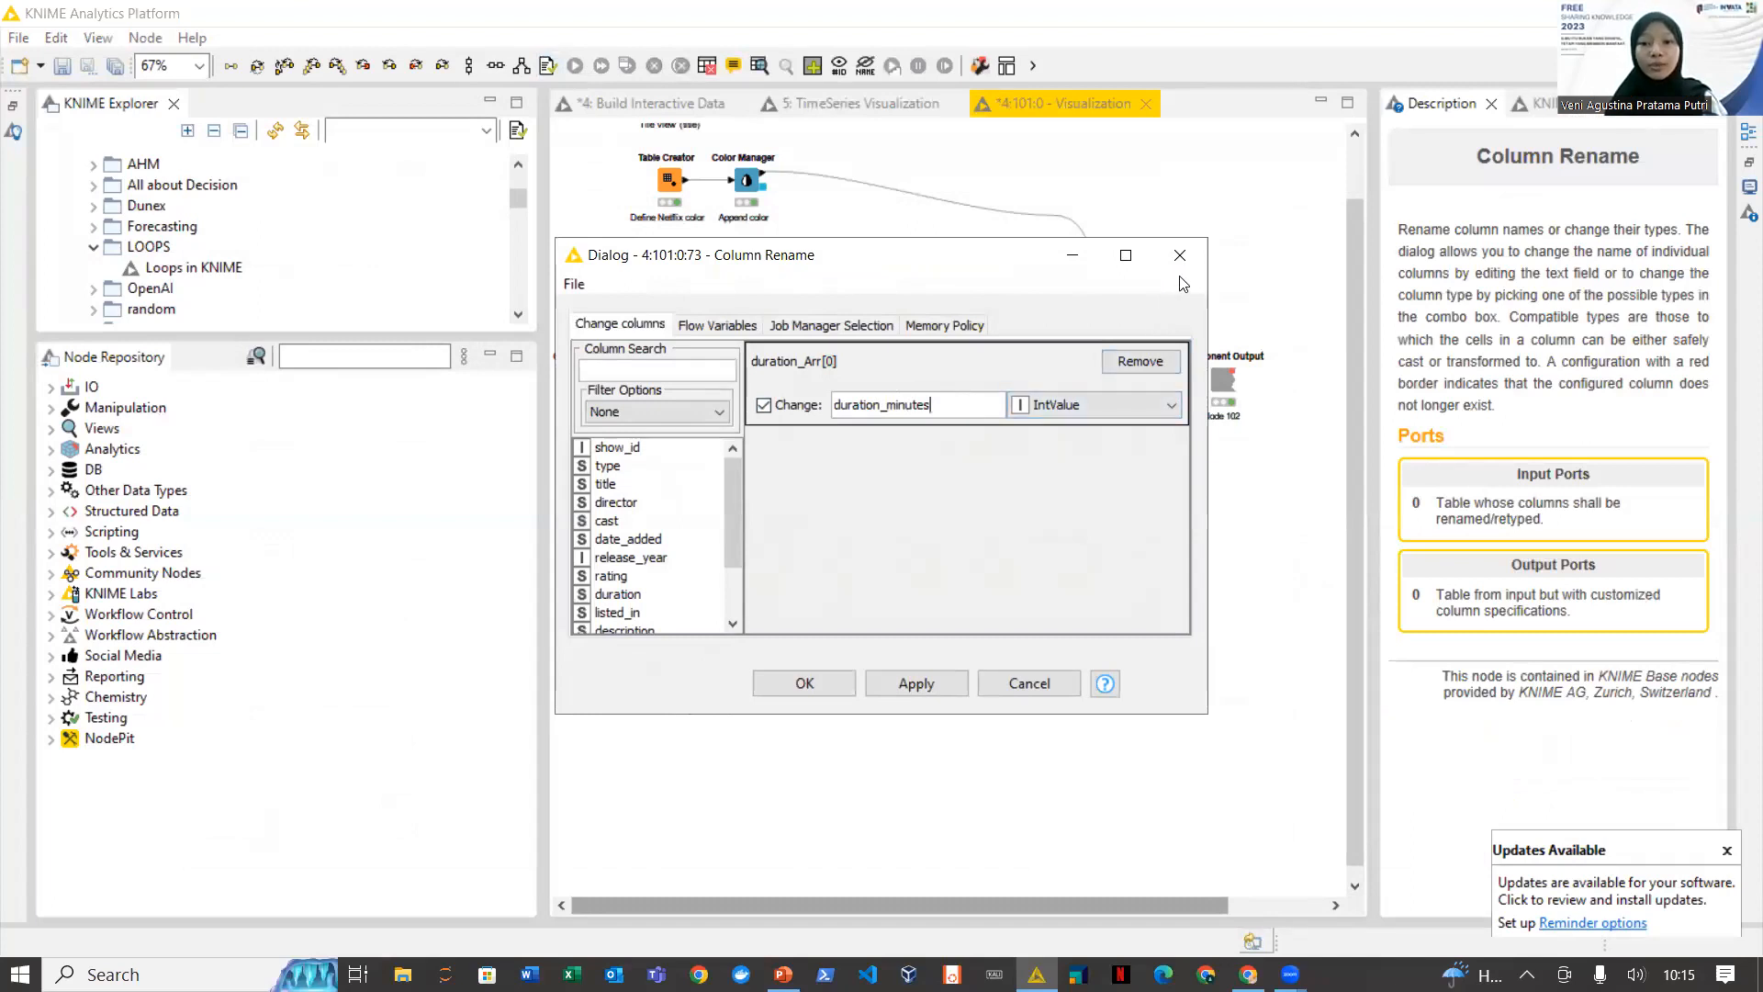
Review the available data types for the renamed duration column, keep IntValue and close the Column Rename settings
click(1087, 407)
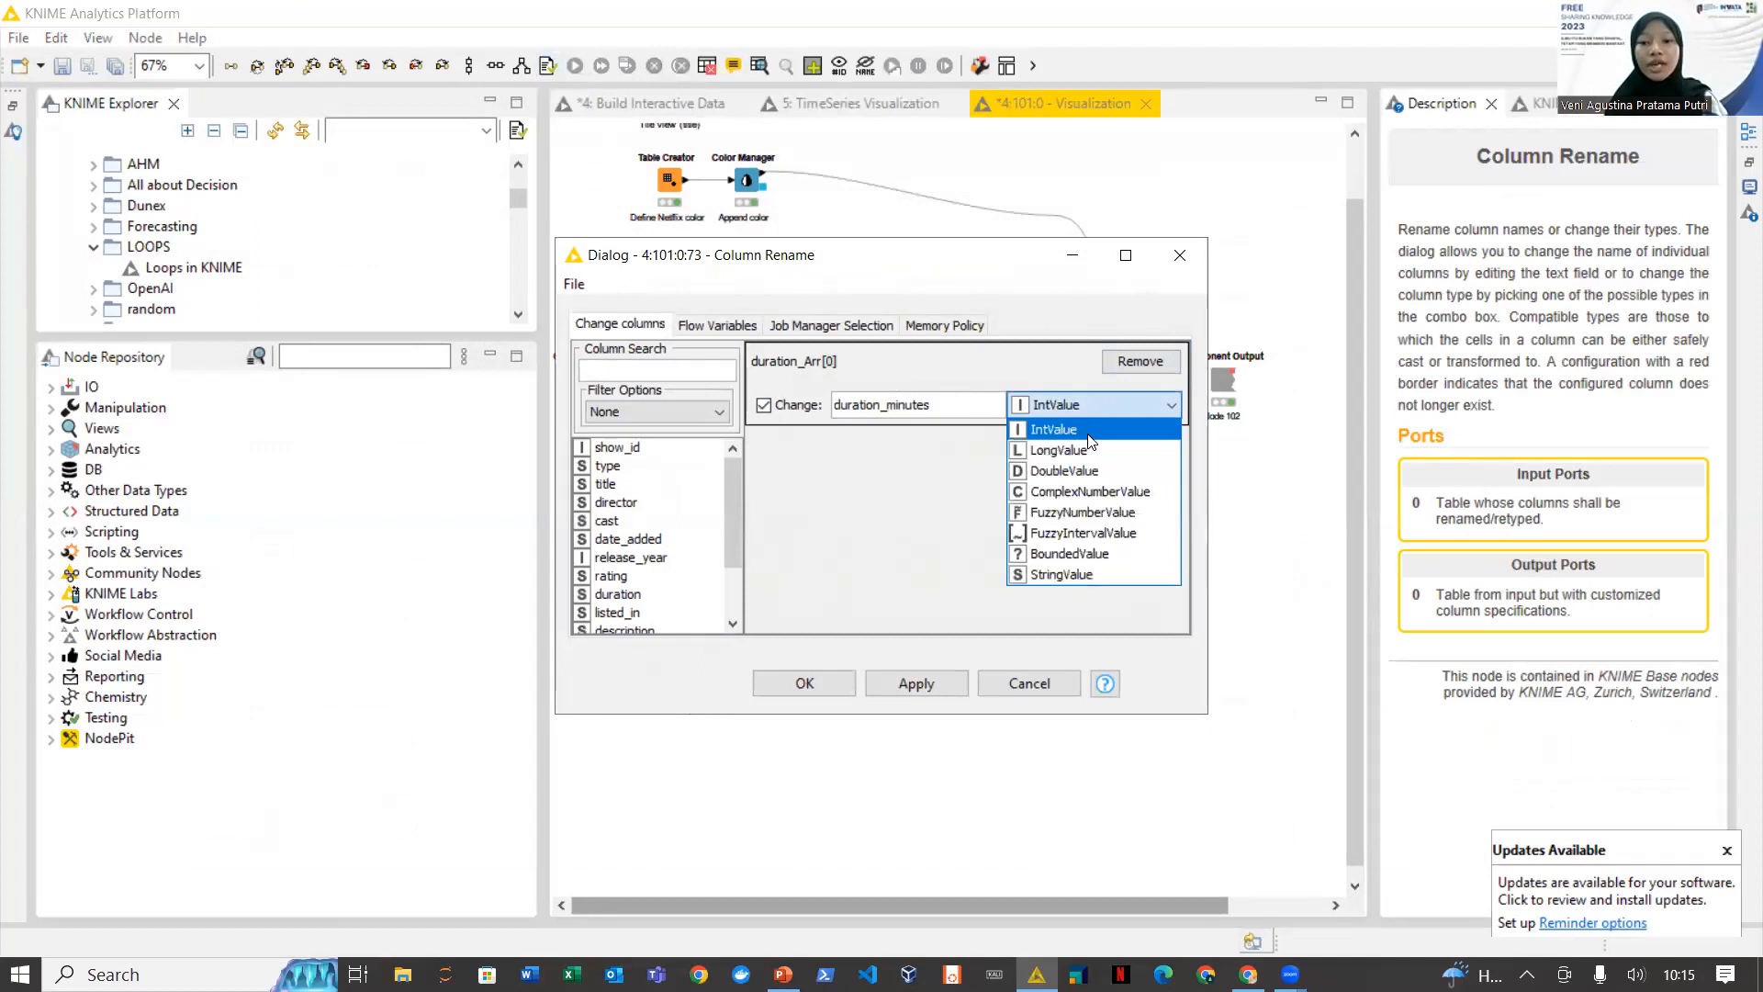
click(1088, 435)
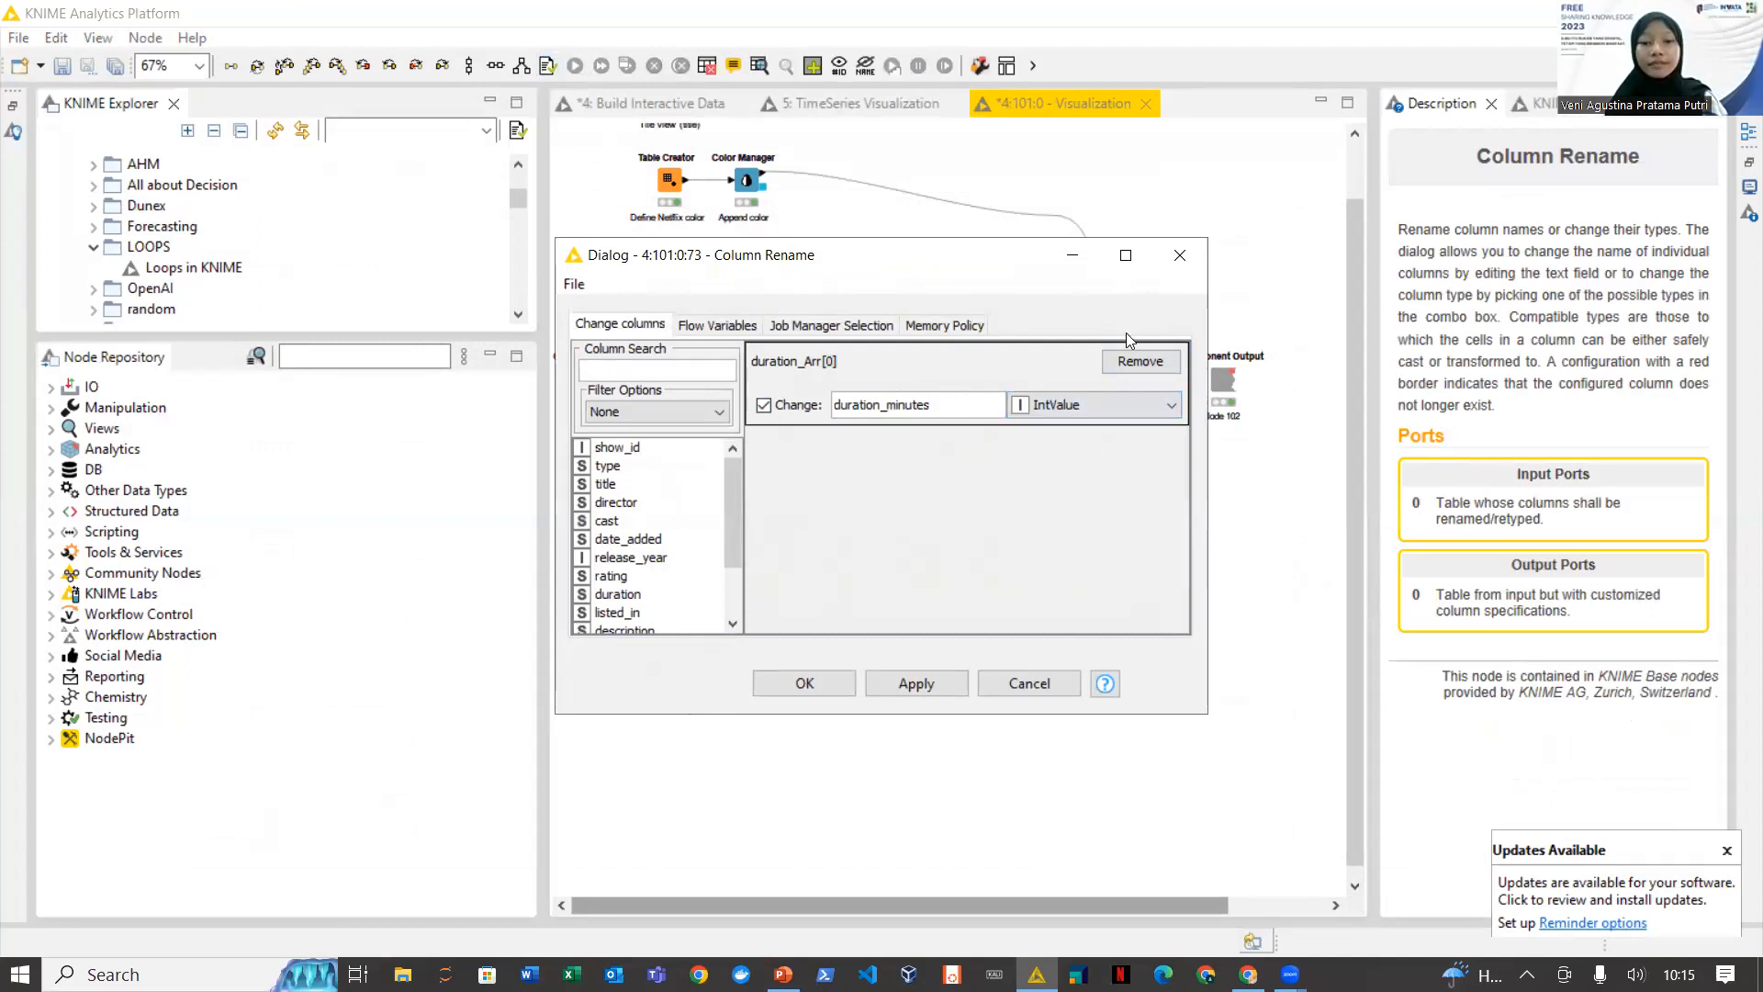
click(1176, 266)
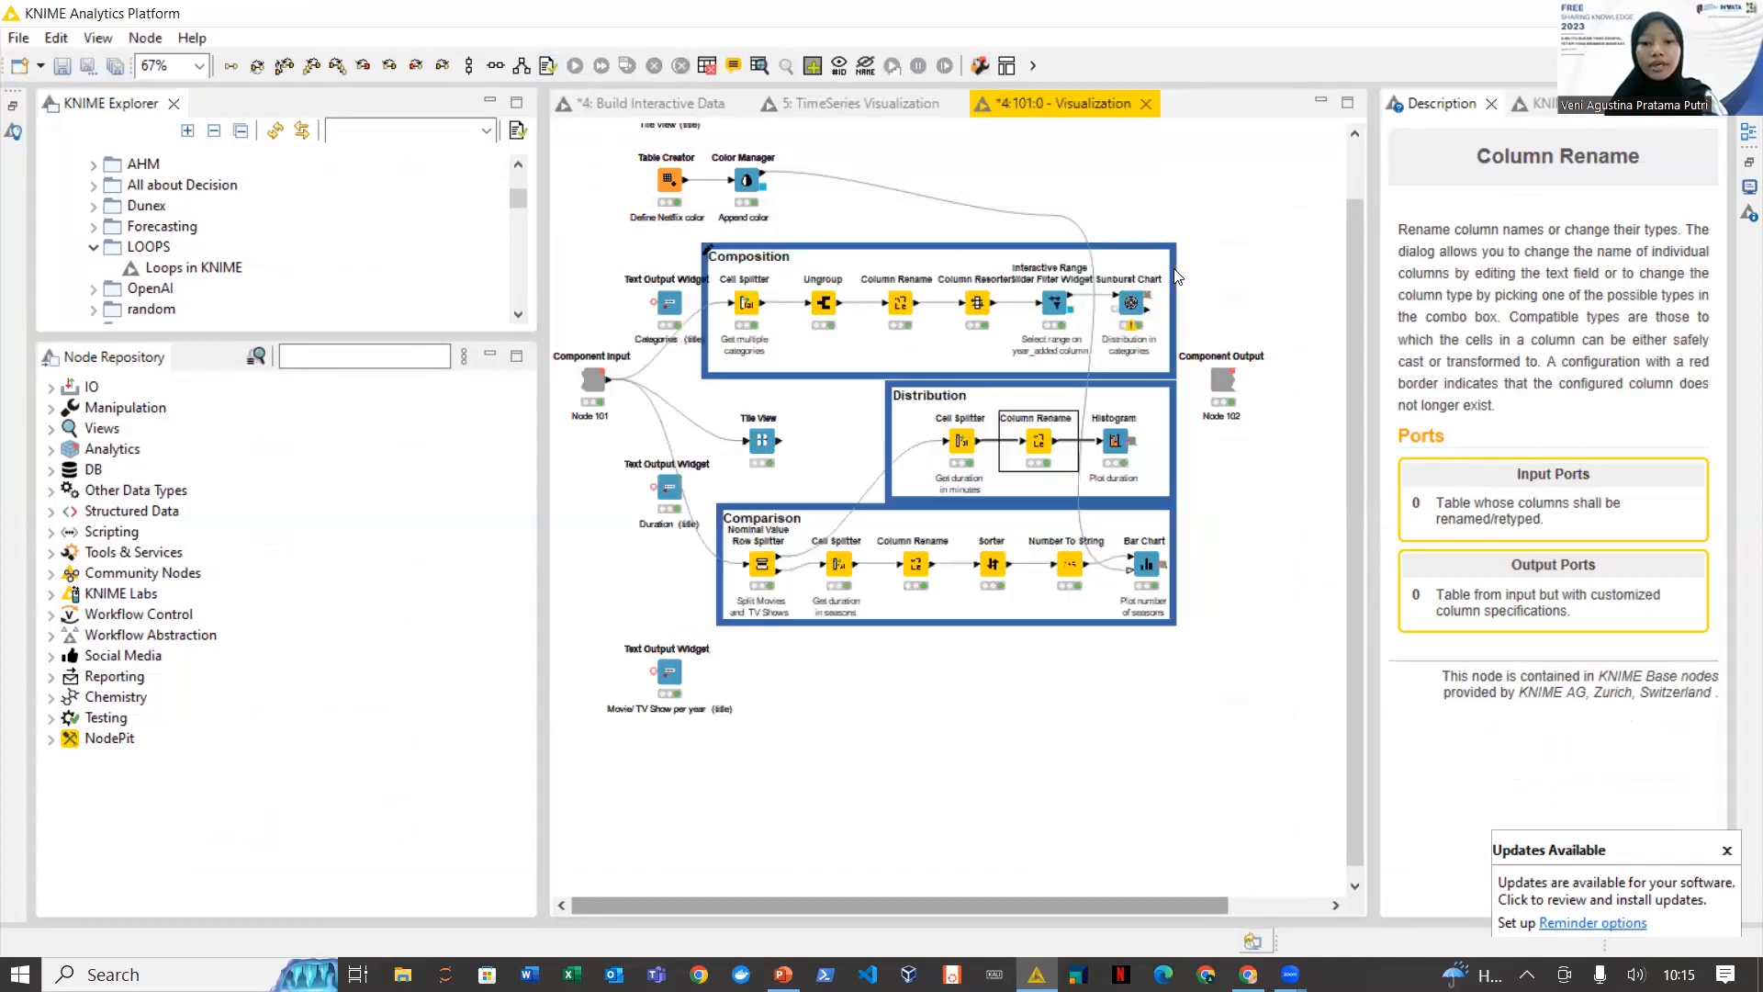
Open the Histogram node's view and examine the minutes axis and the movie counts of the duration bars
click(1112, 445)
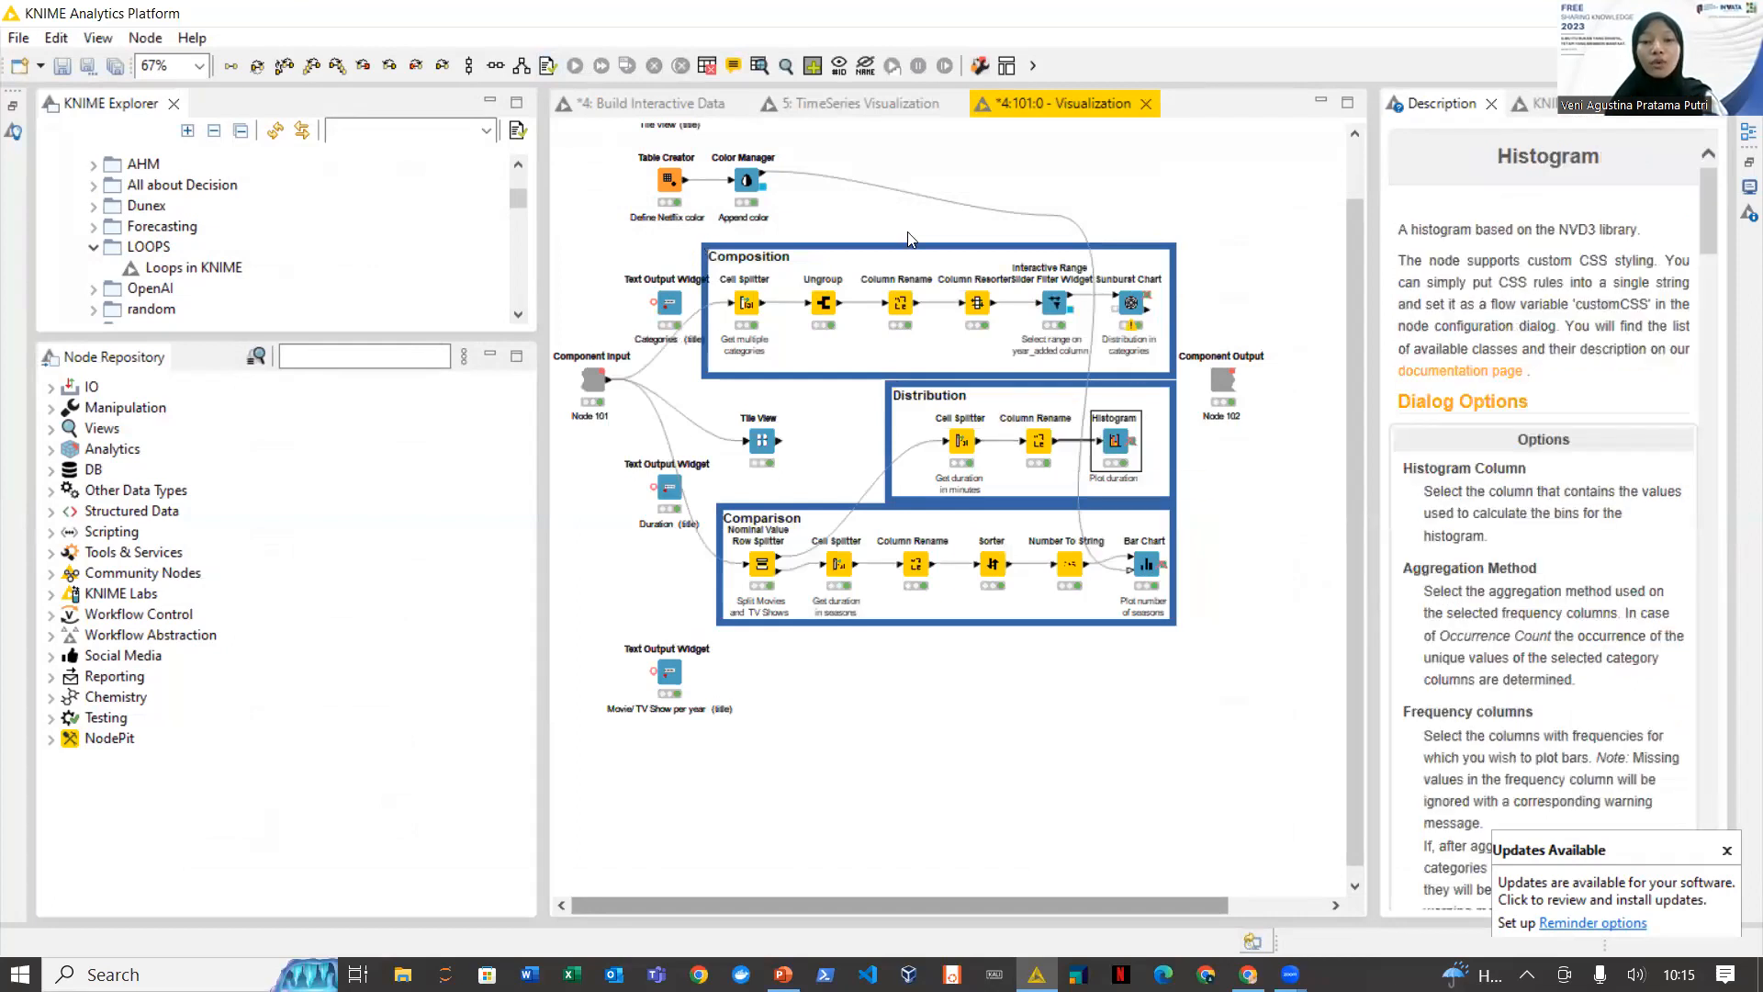
click(790, 76)
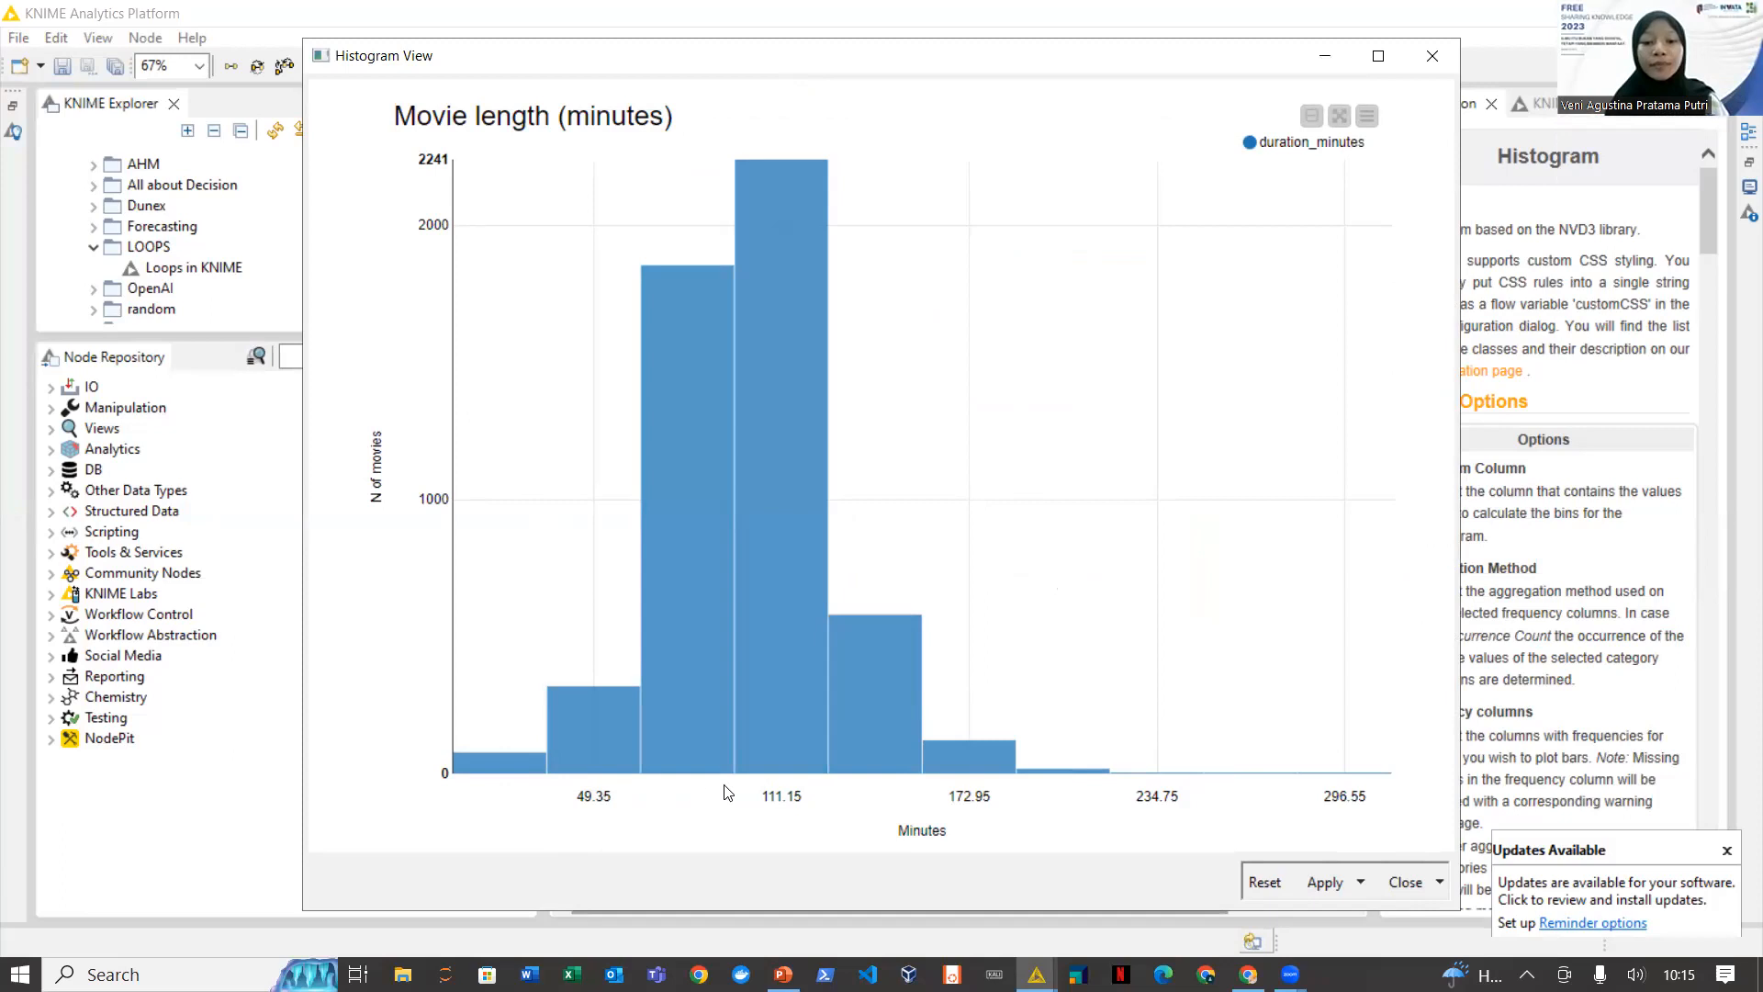
mouse_move(587, 761)
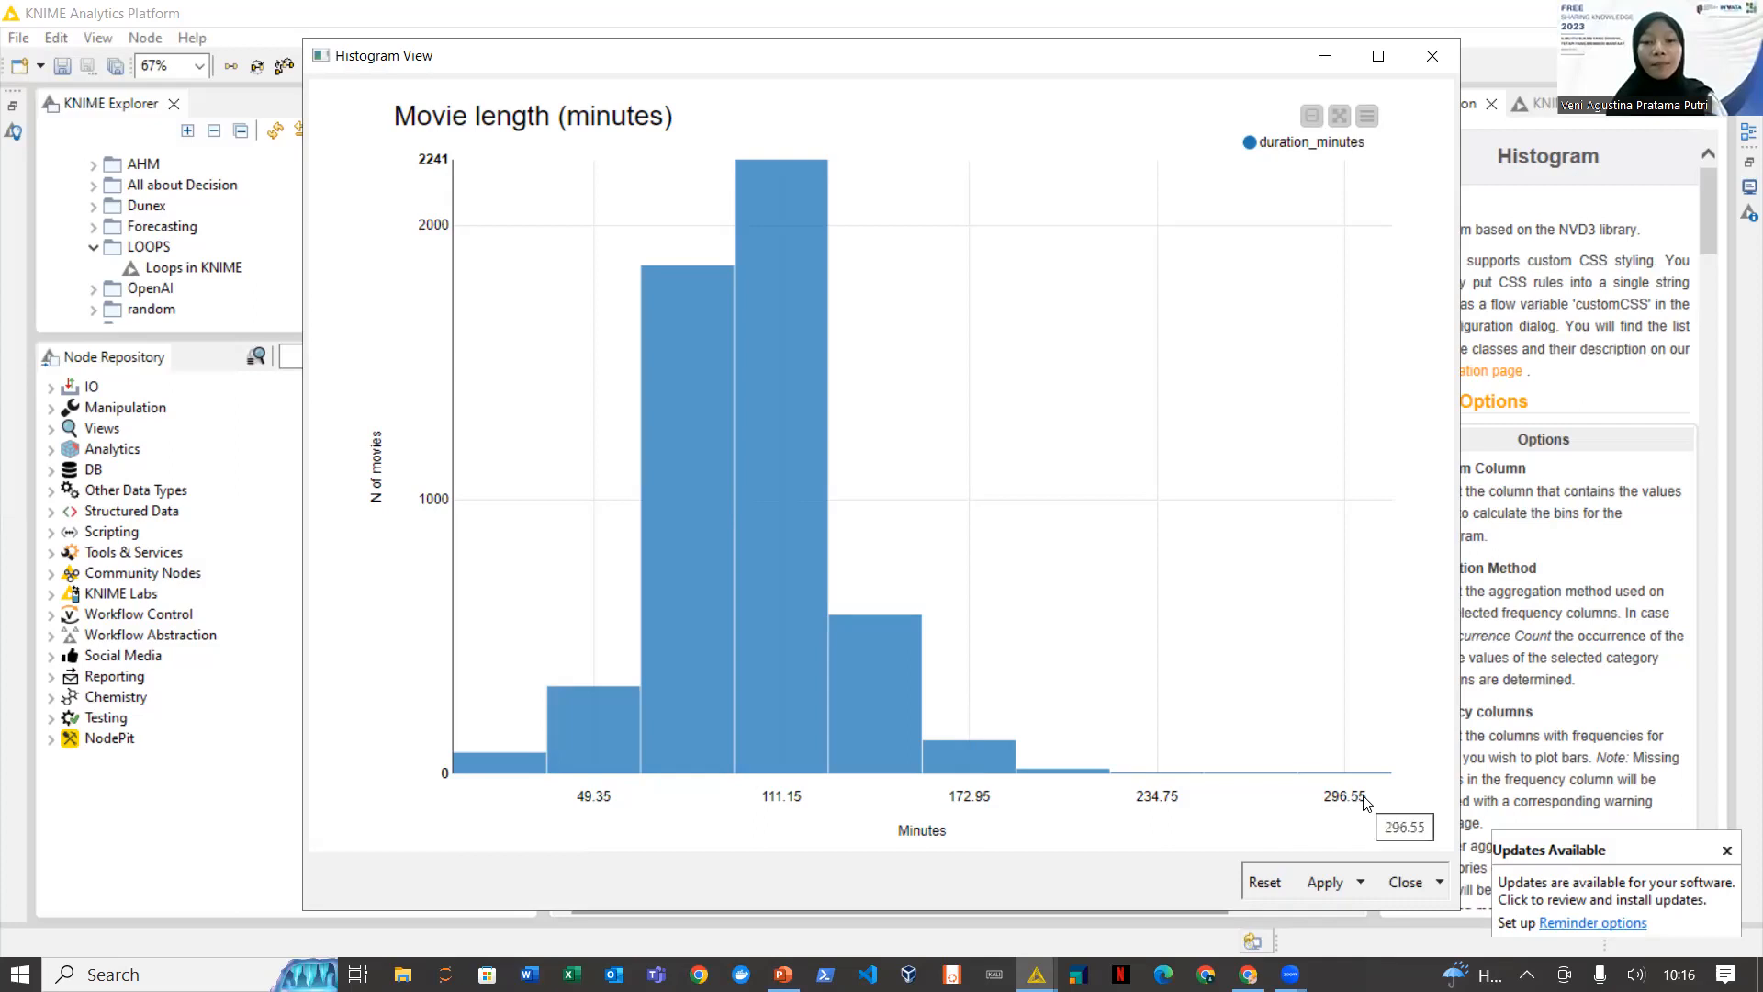
mouse_move(1013, 771)
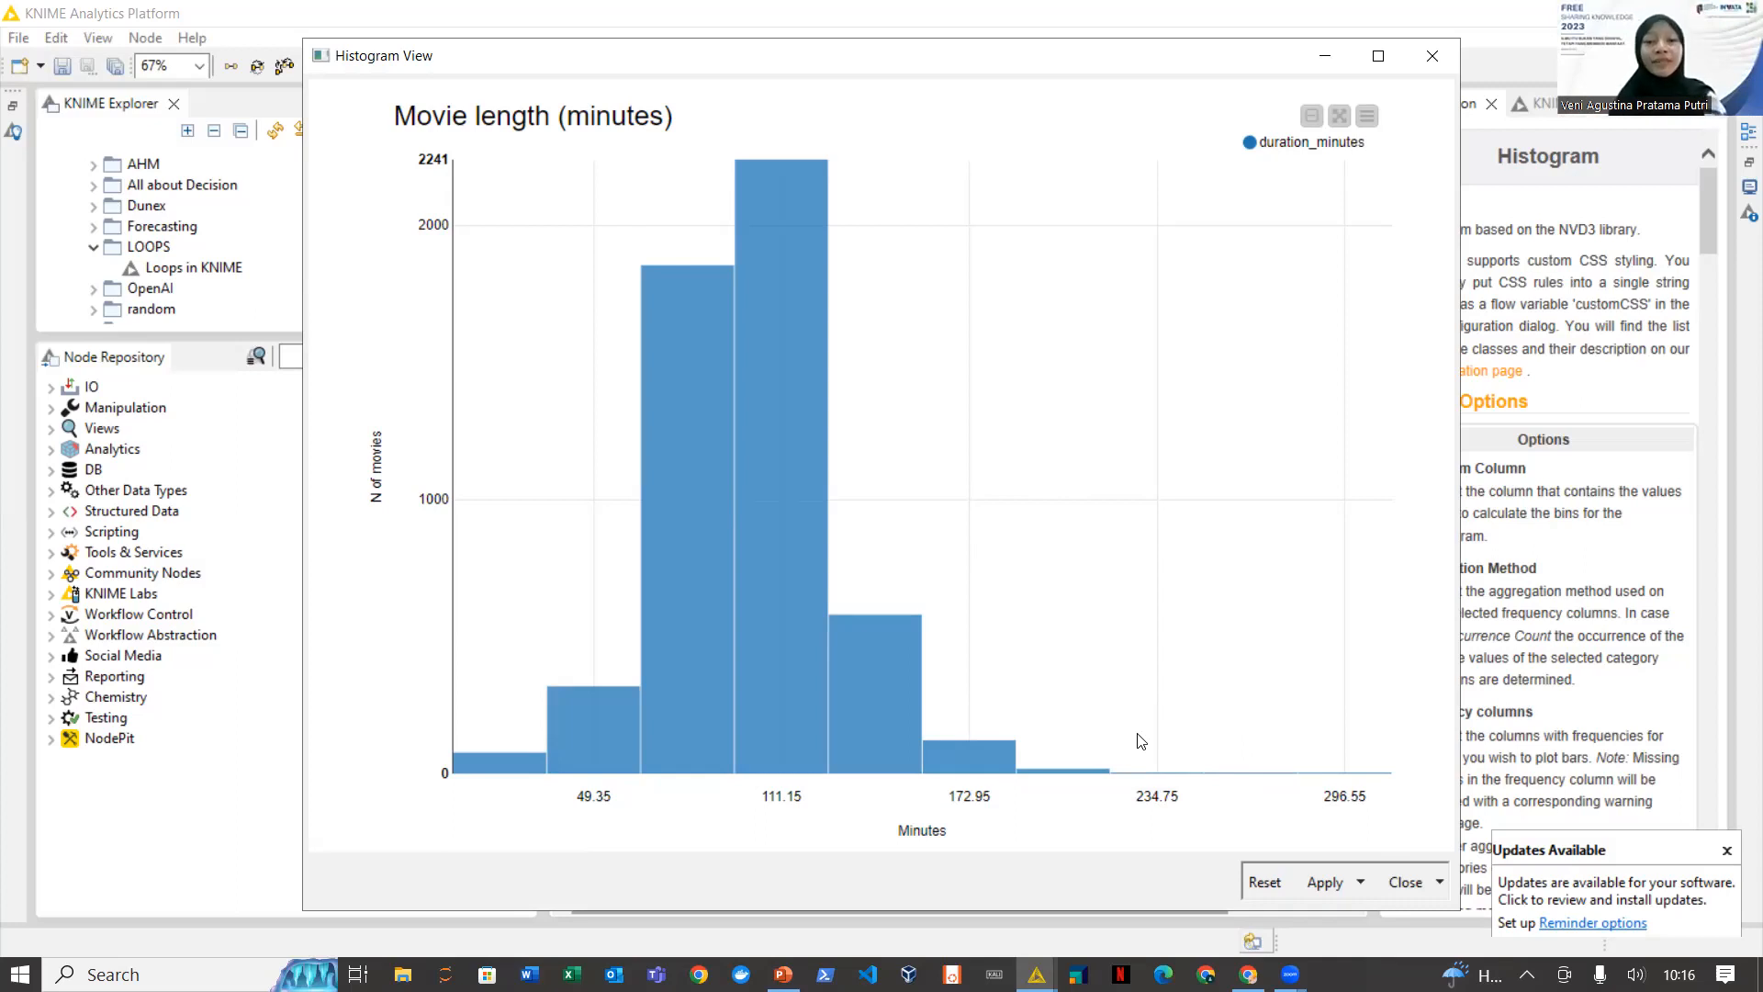
mouse_move(662, 585)
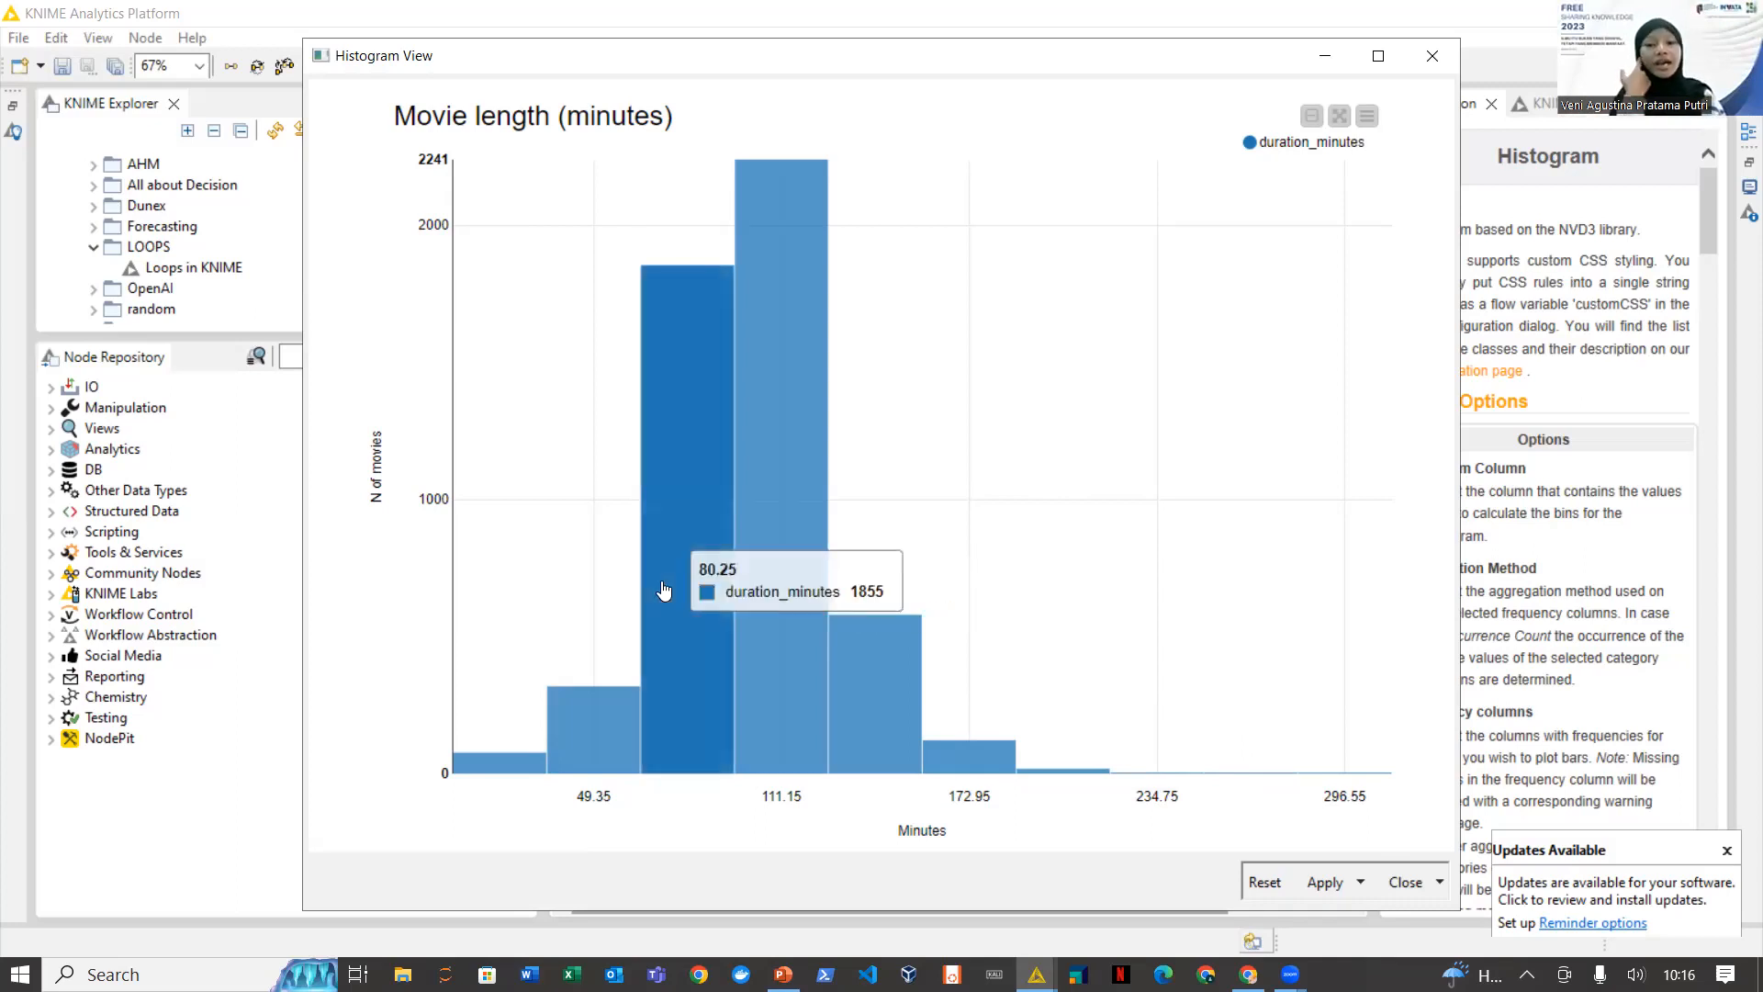
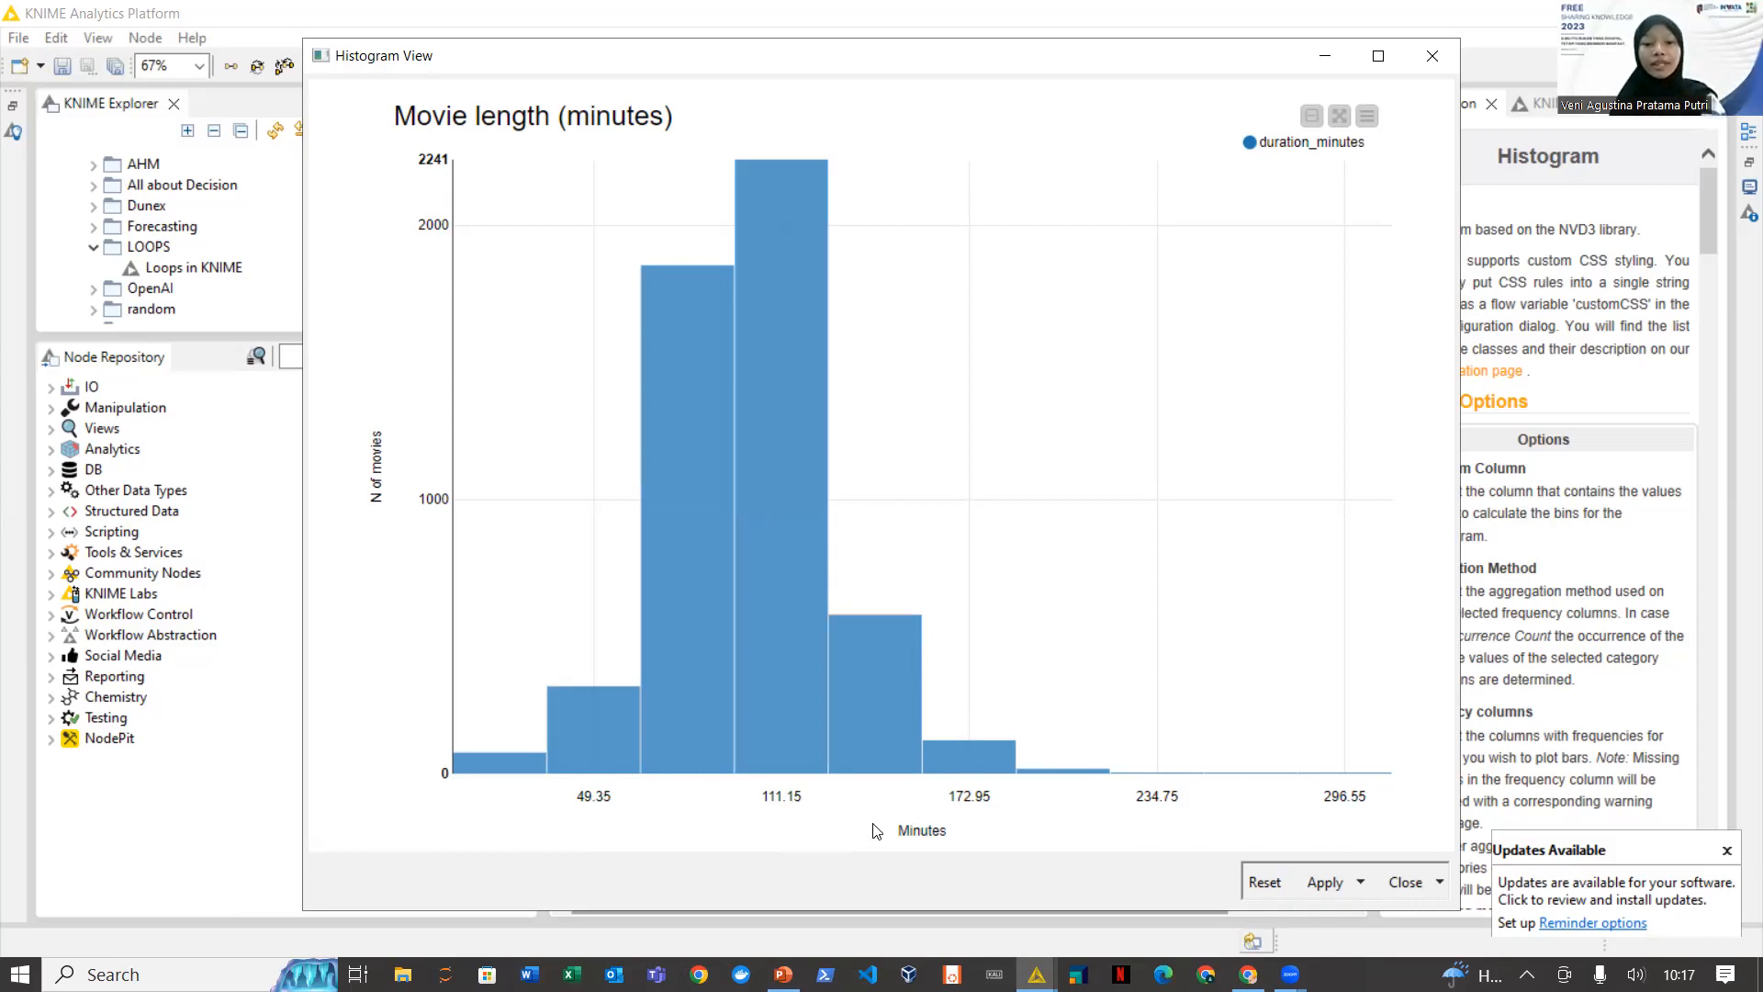
Compare the duration bins and movie counts of the two tallest bars in the movie length histogram
mouse_move(780, 464)
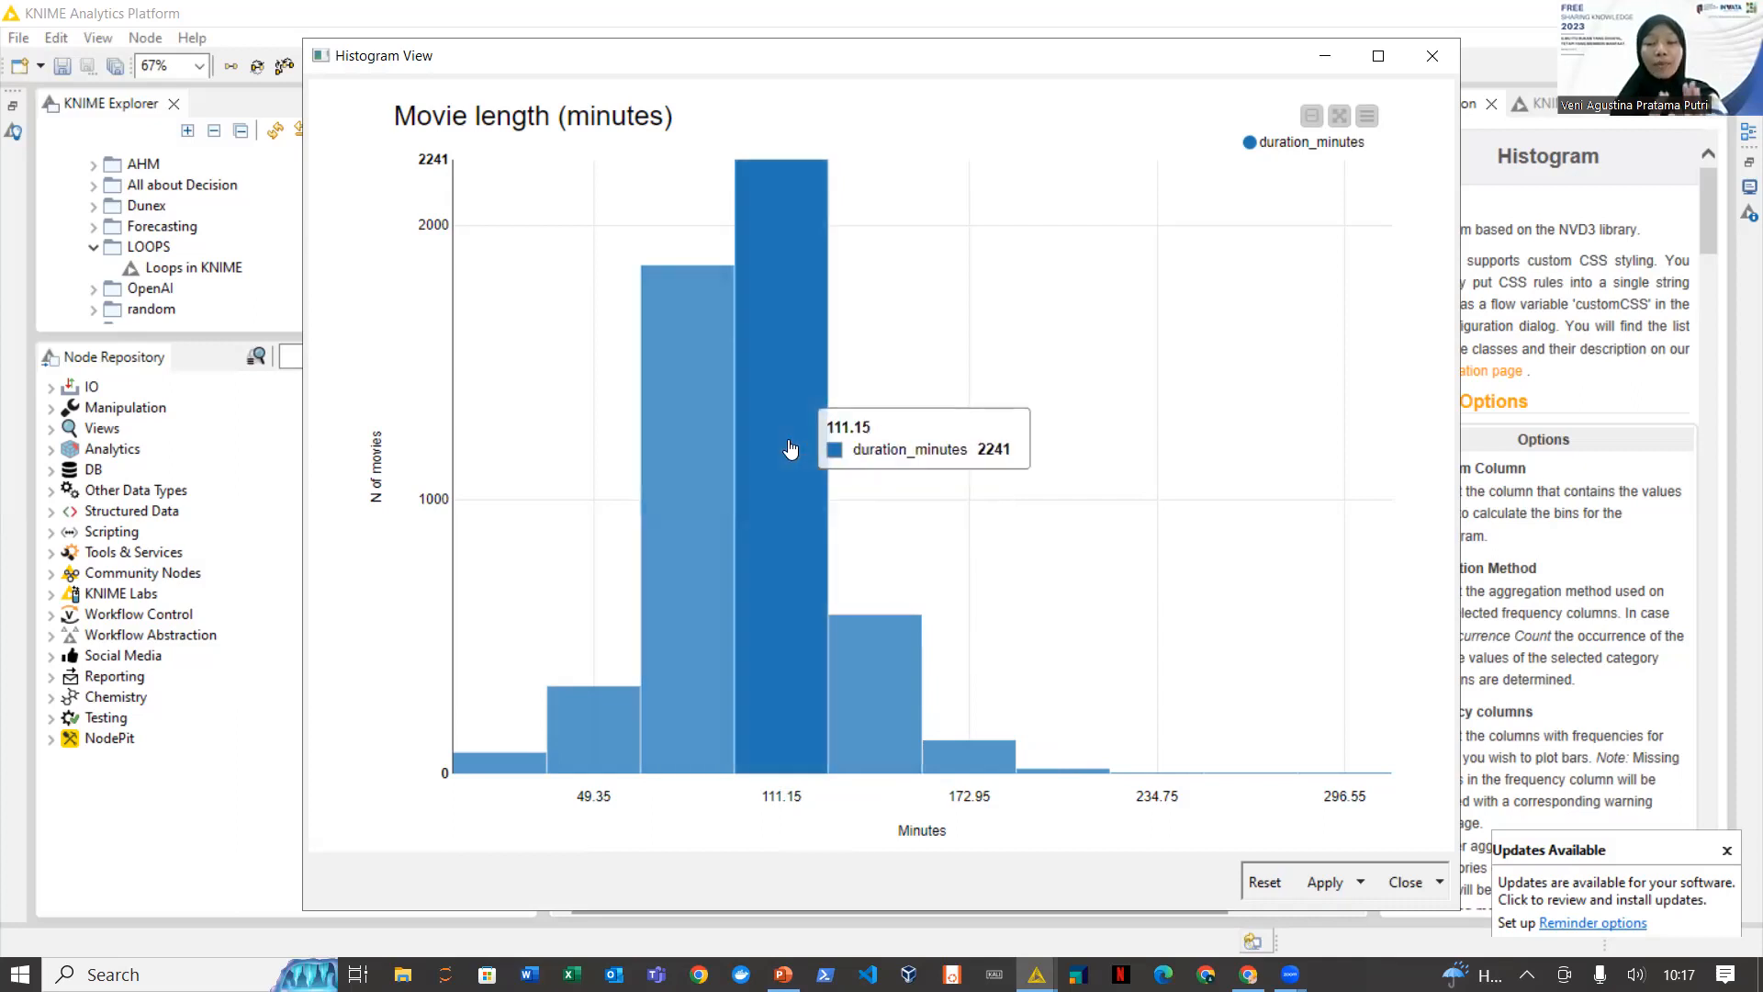
mouse_move(707, 441)
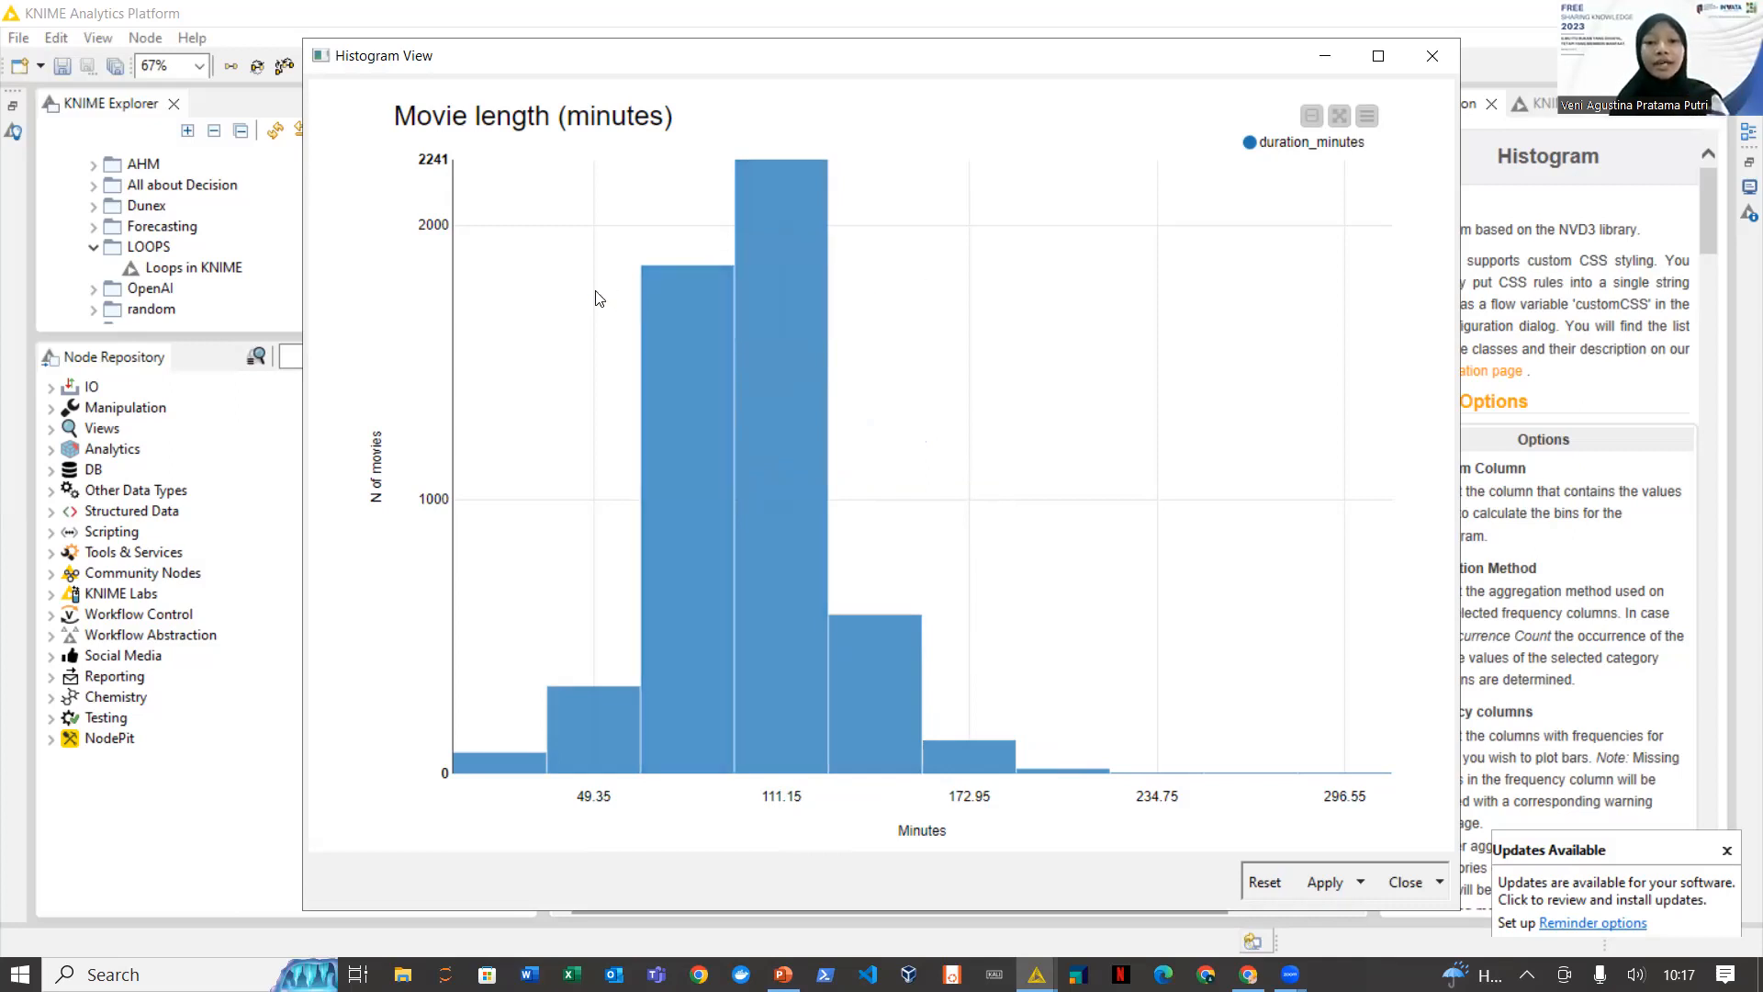
mouse_move(670, 309)
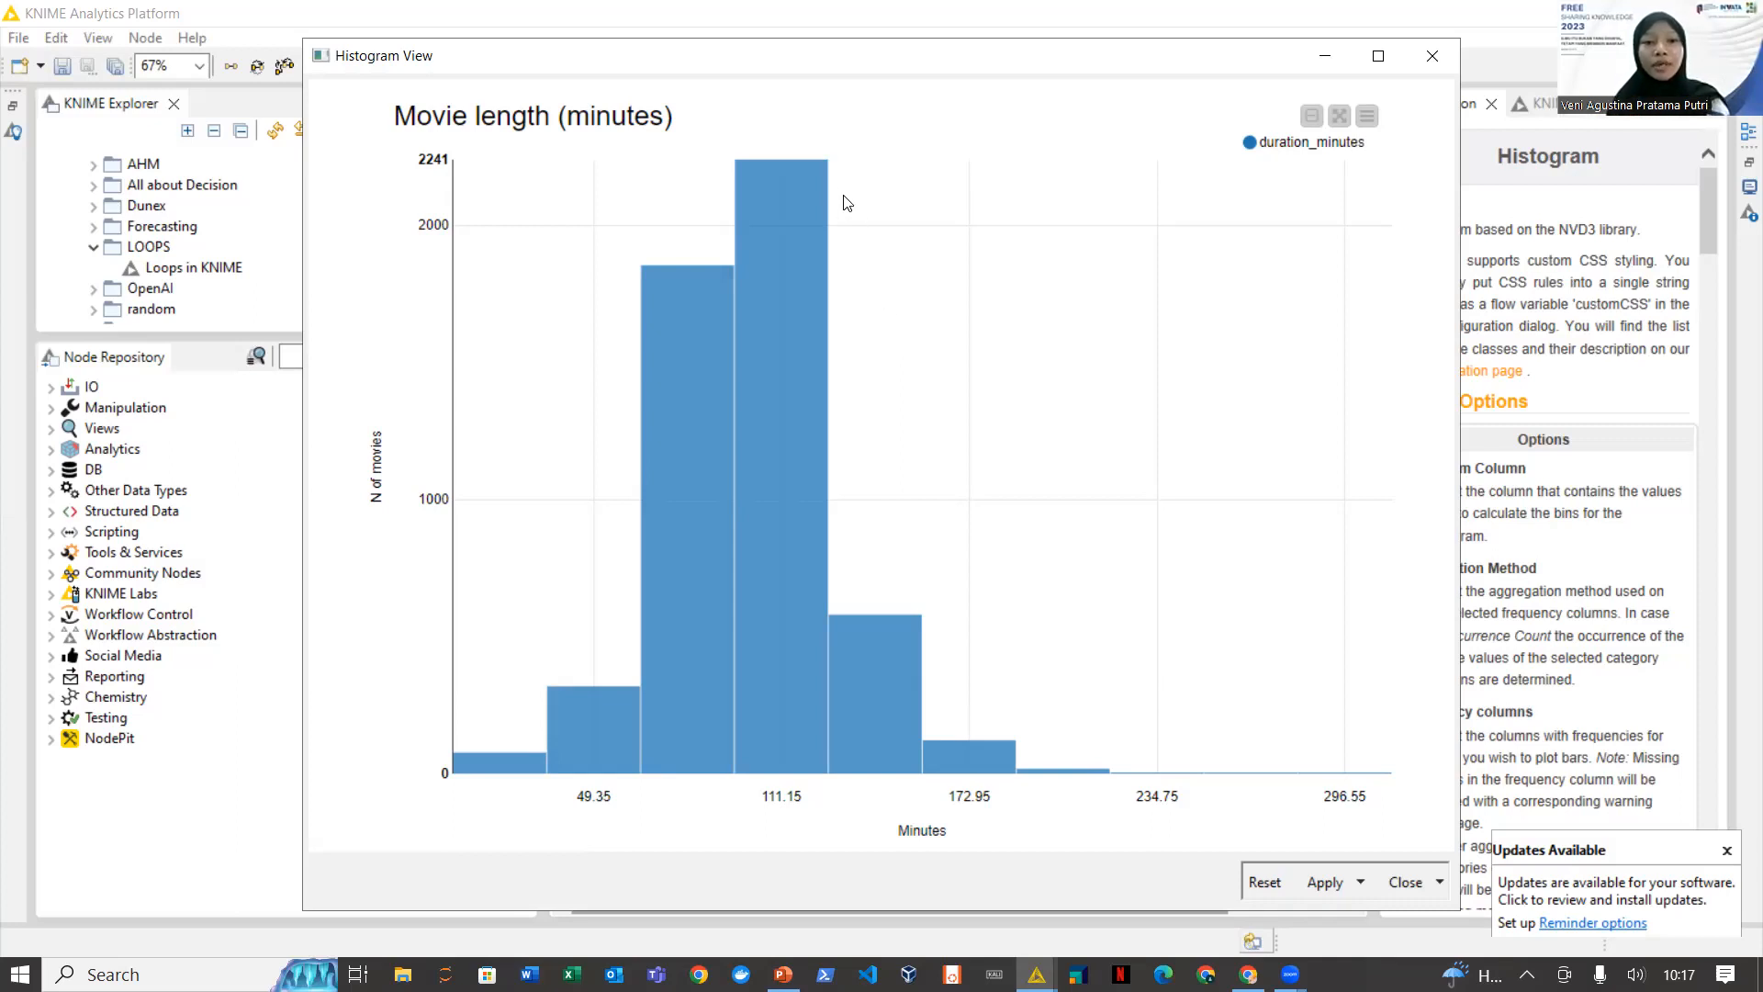
mouse_move(822, 188)
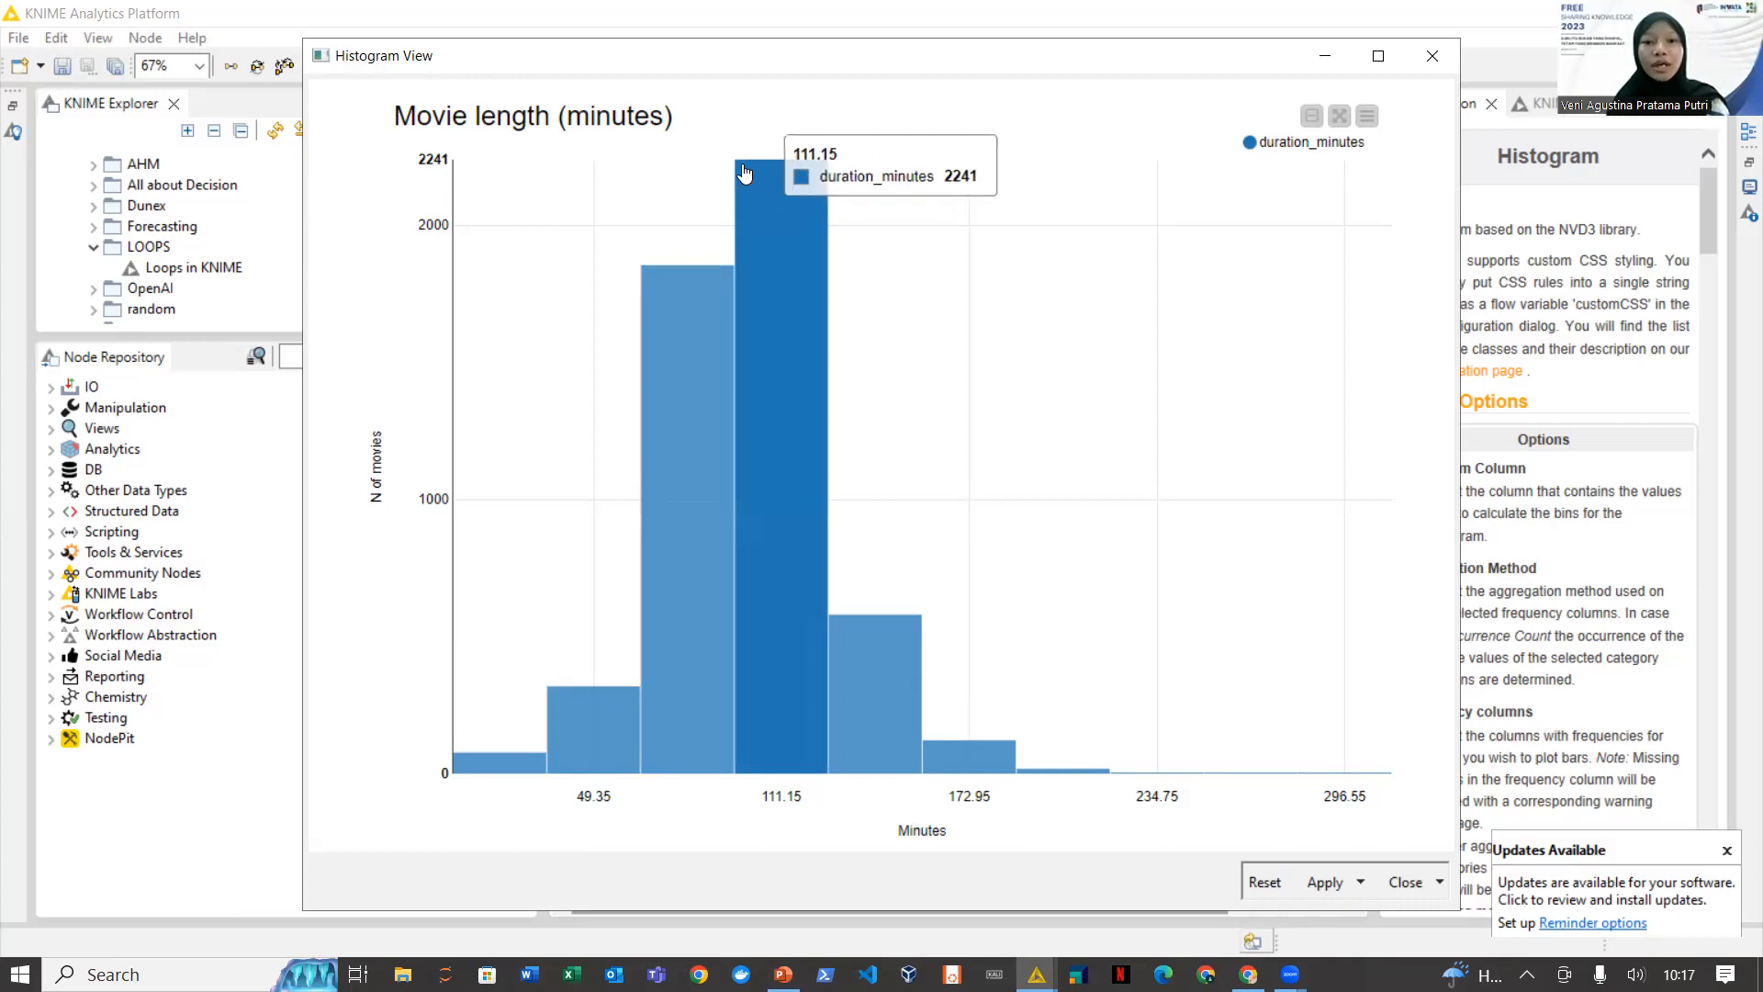
mouse_move(681, 308)
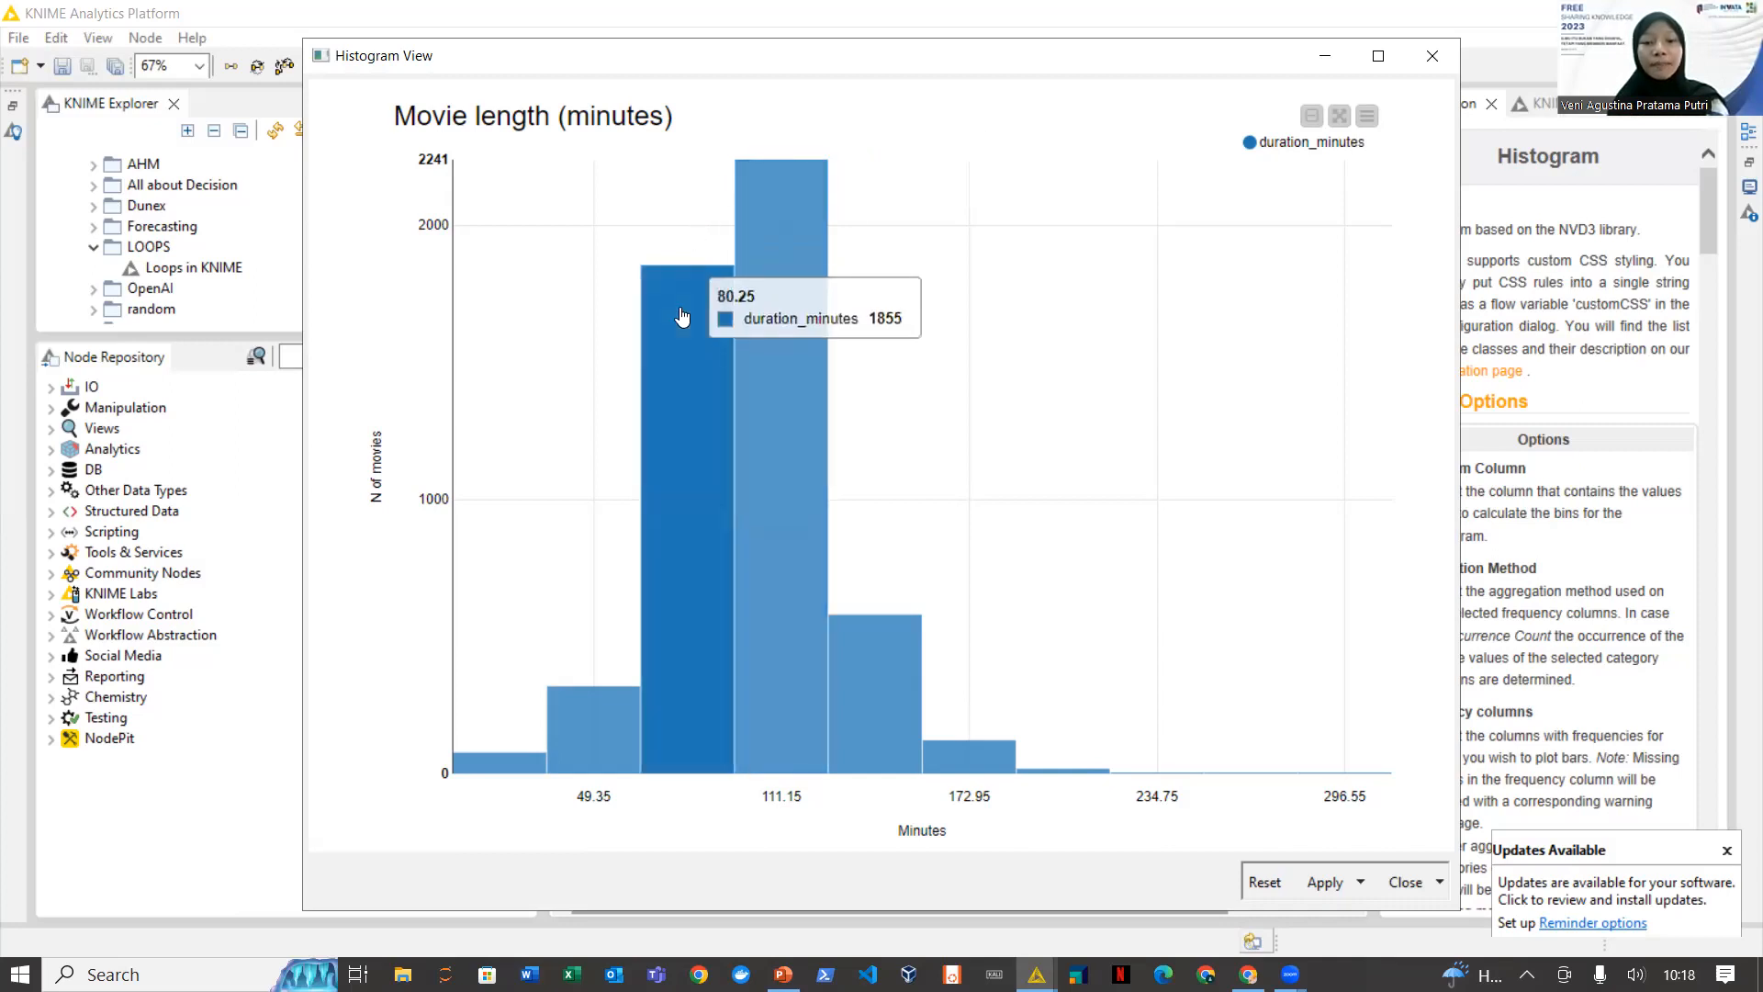
mouse_move(739, 390)
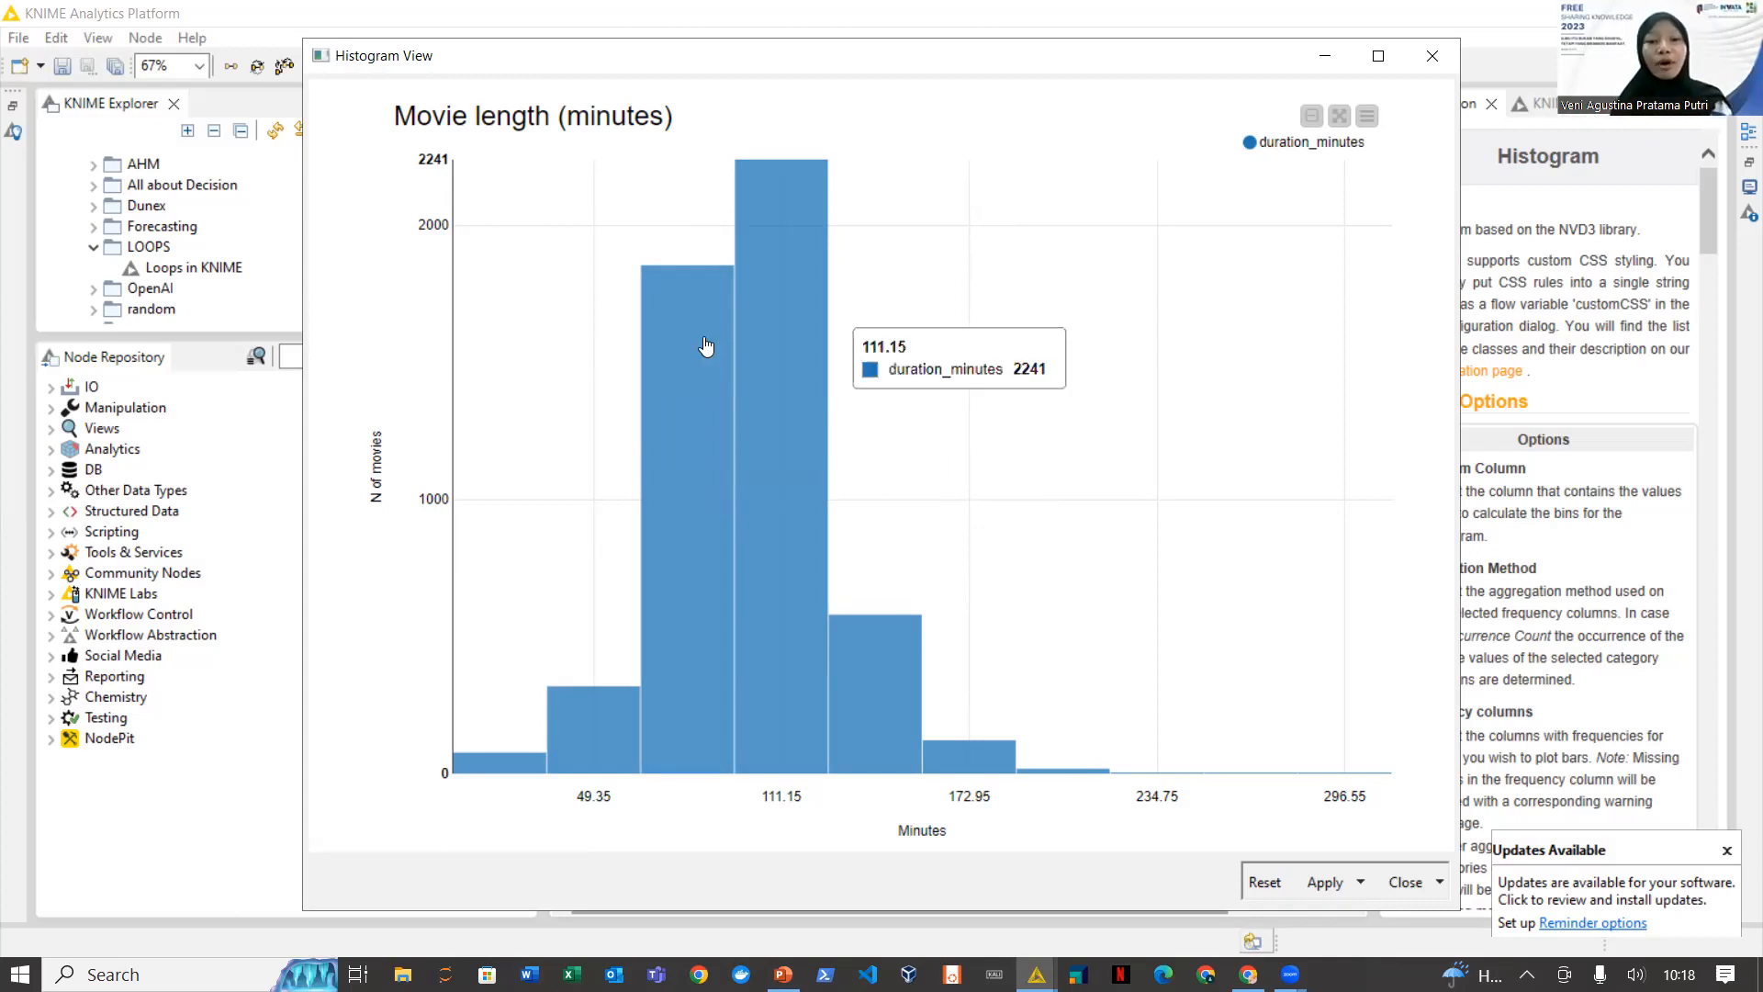
mouse_move(740, 225)
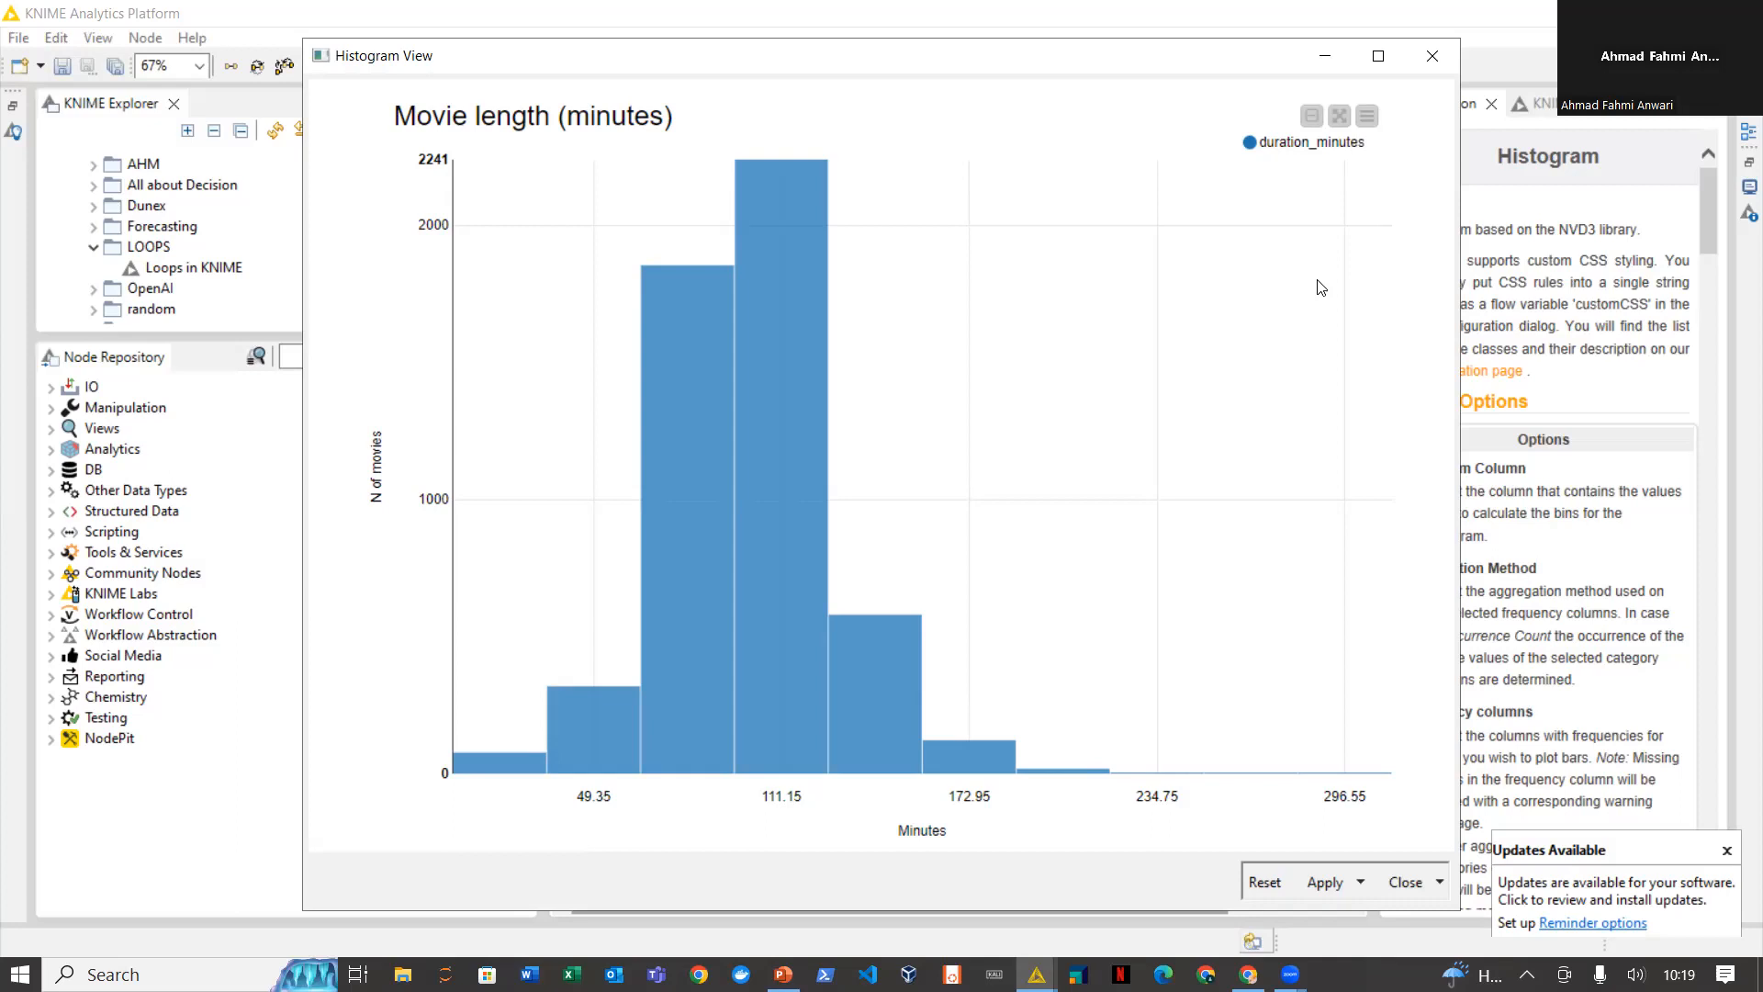
Maximize the histogram view to examine all the minute bins, and close it
click(1442, 52)
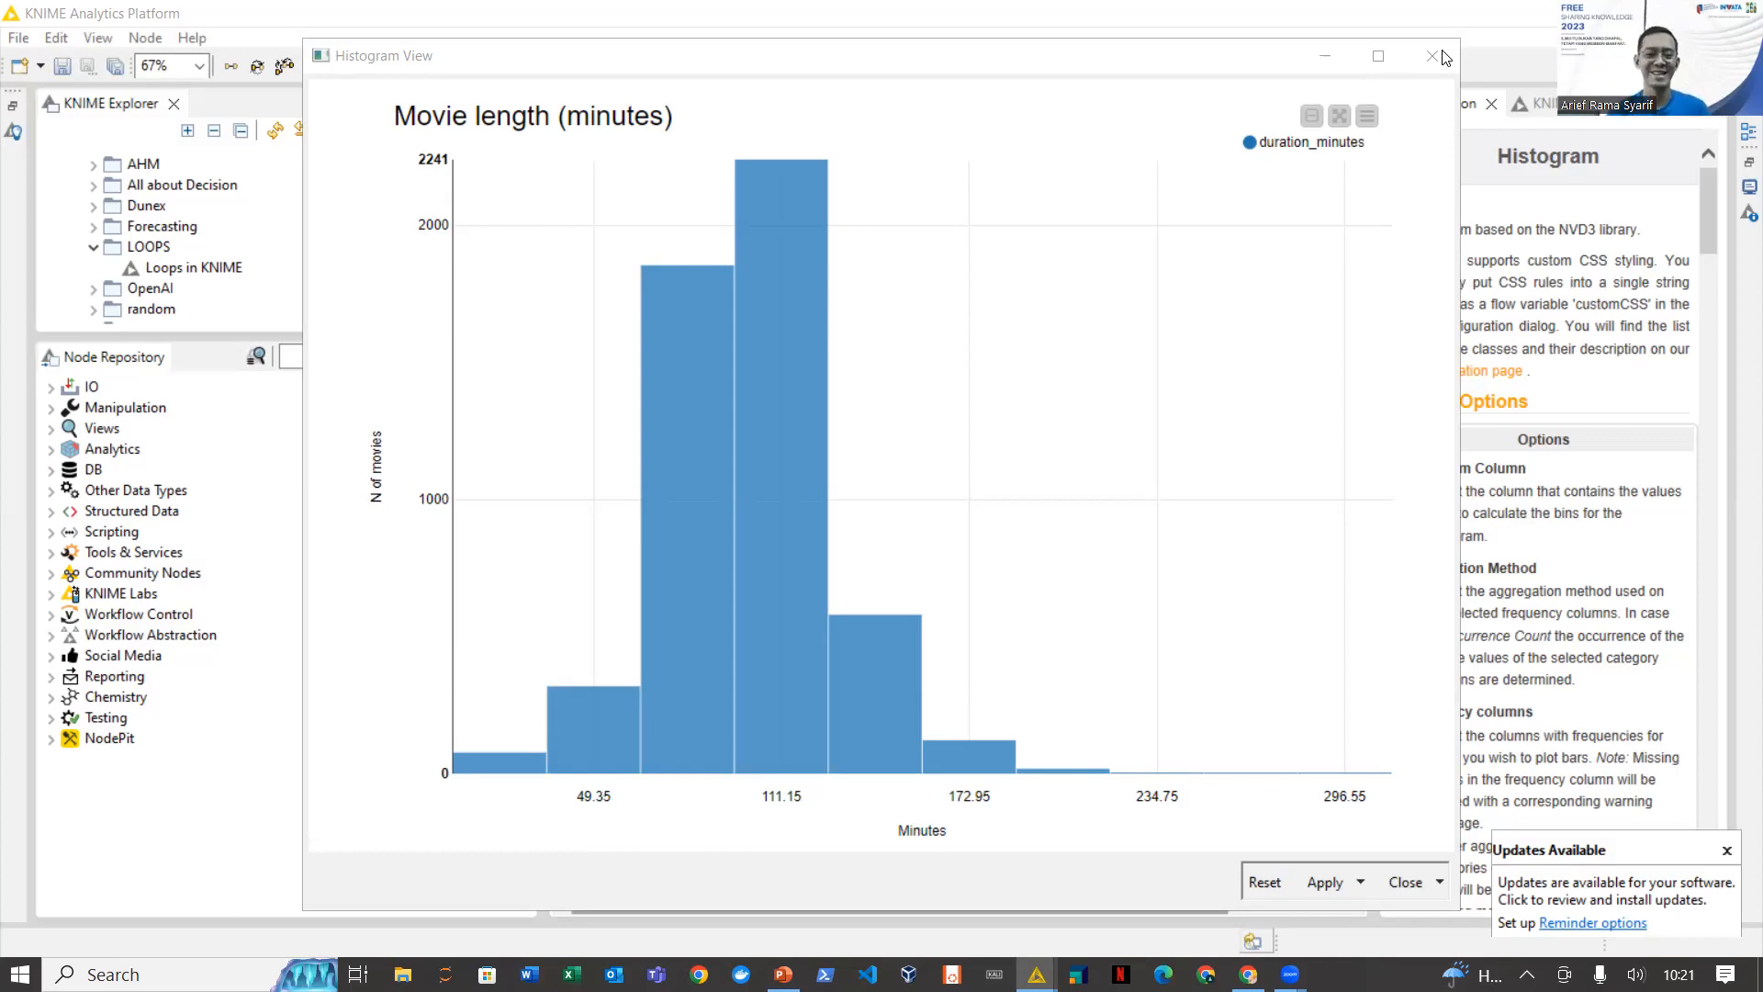
click(1380, 57)
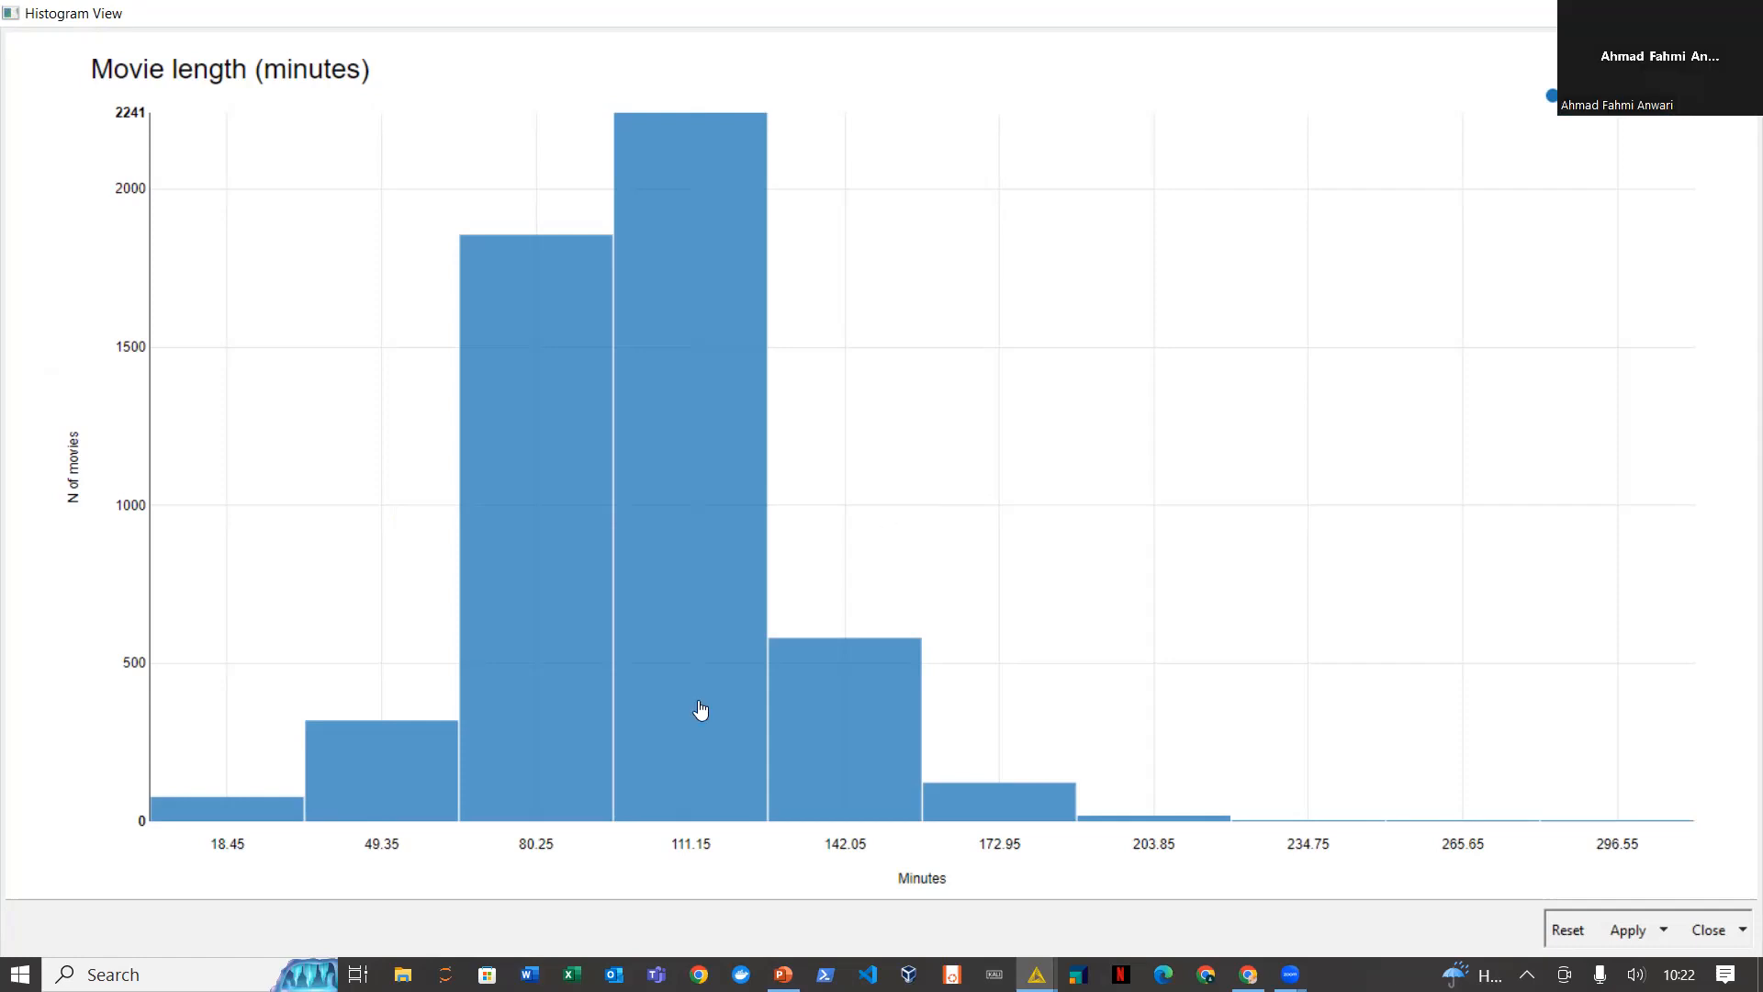
mouse_move(783, 974)
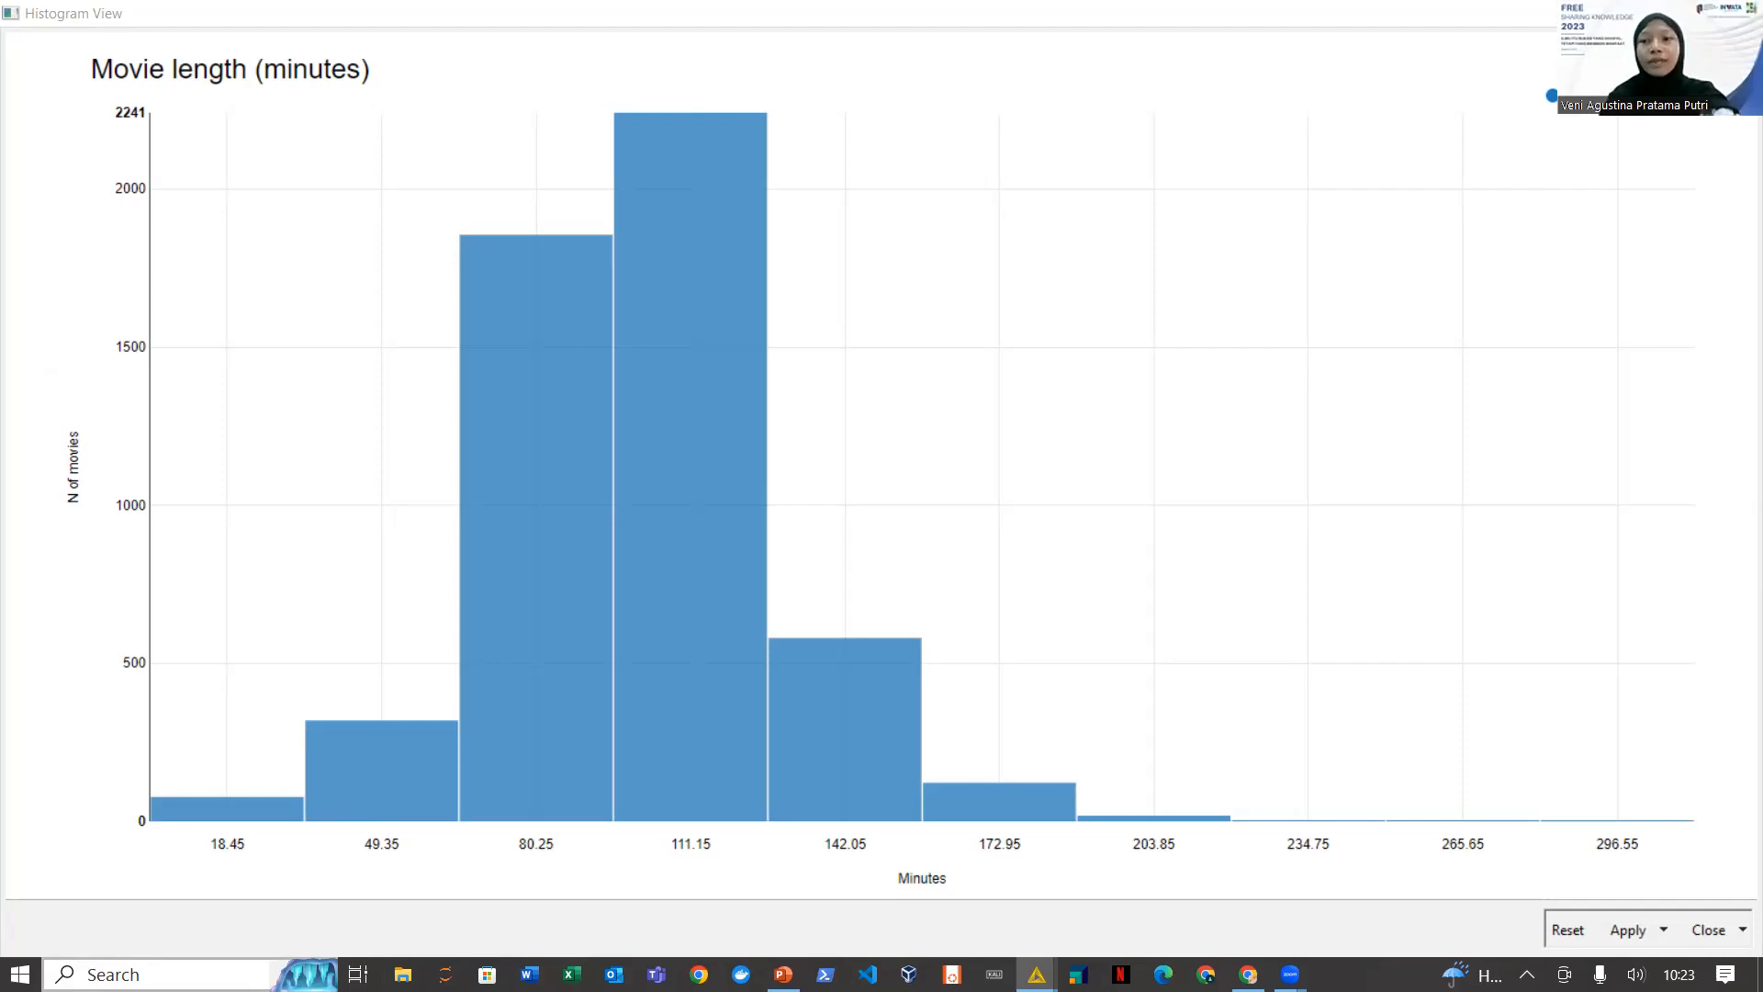
click(1659, 13)
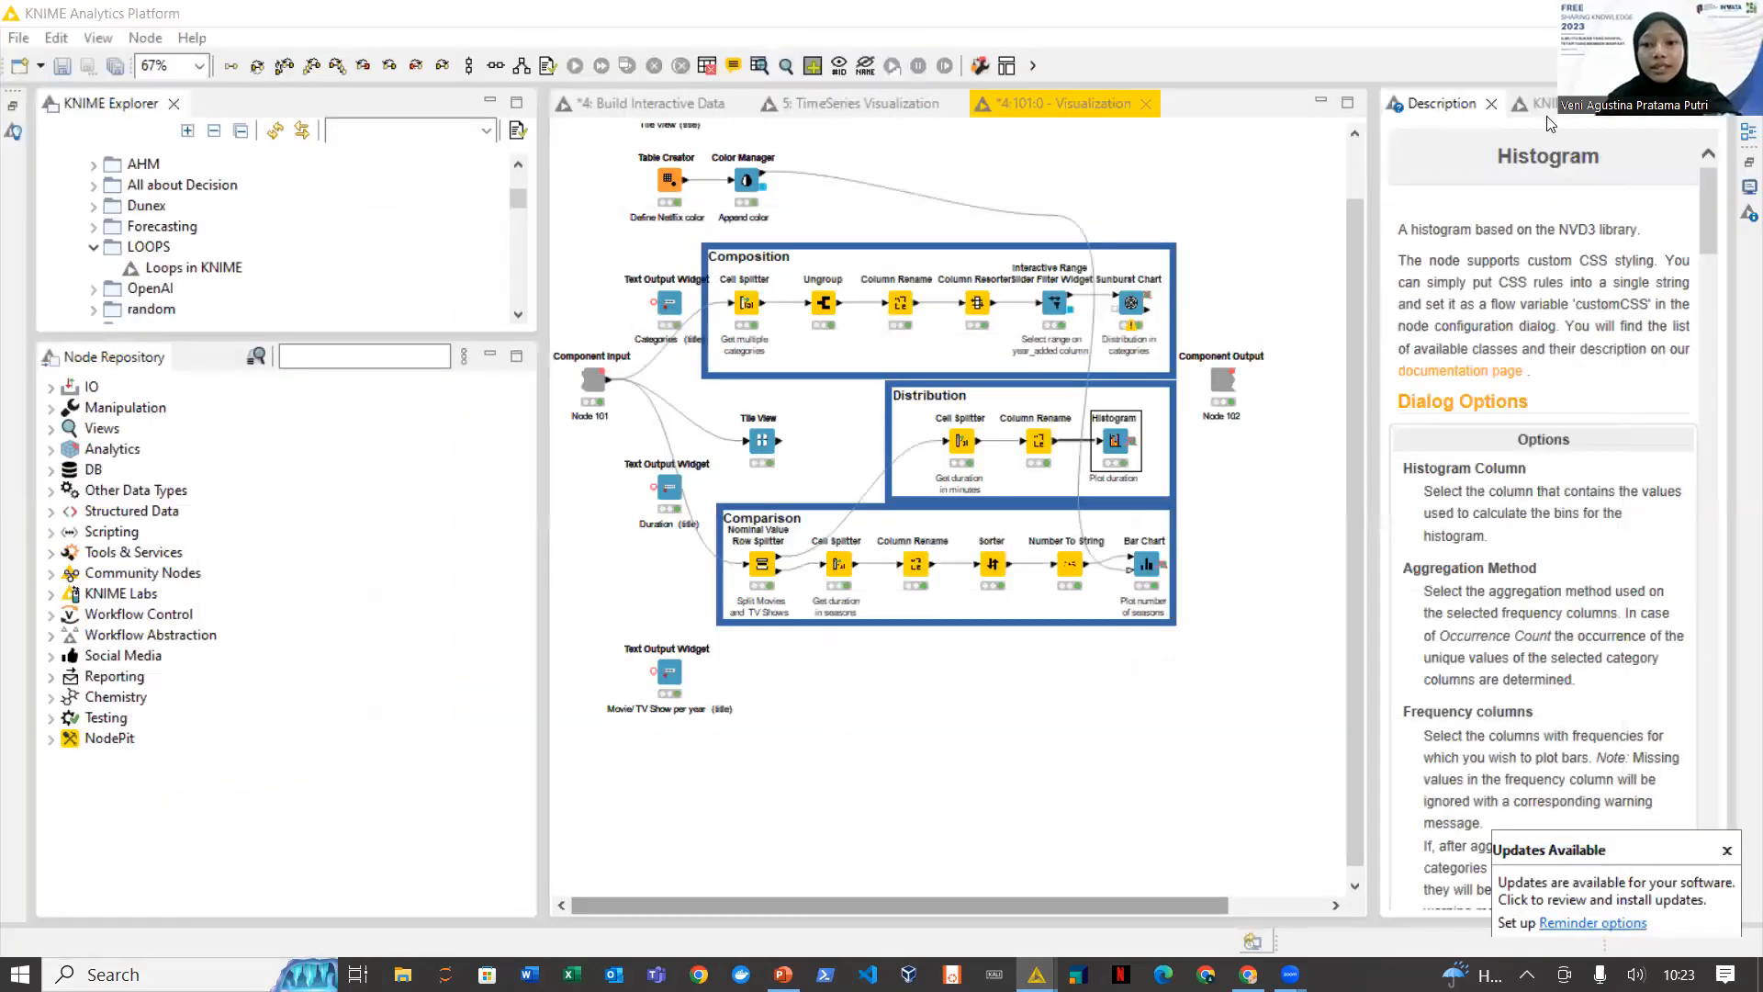
Open the Sunburst Chart's view, examine the movie and TV show categories, and close it with the view changes discarded
click(1133, 287)
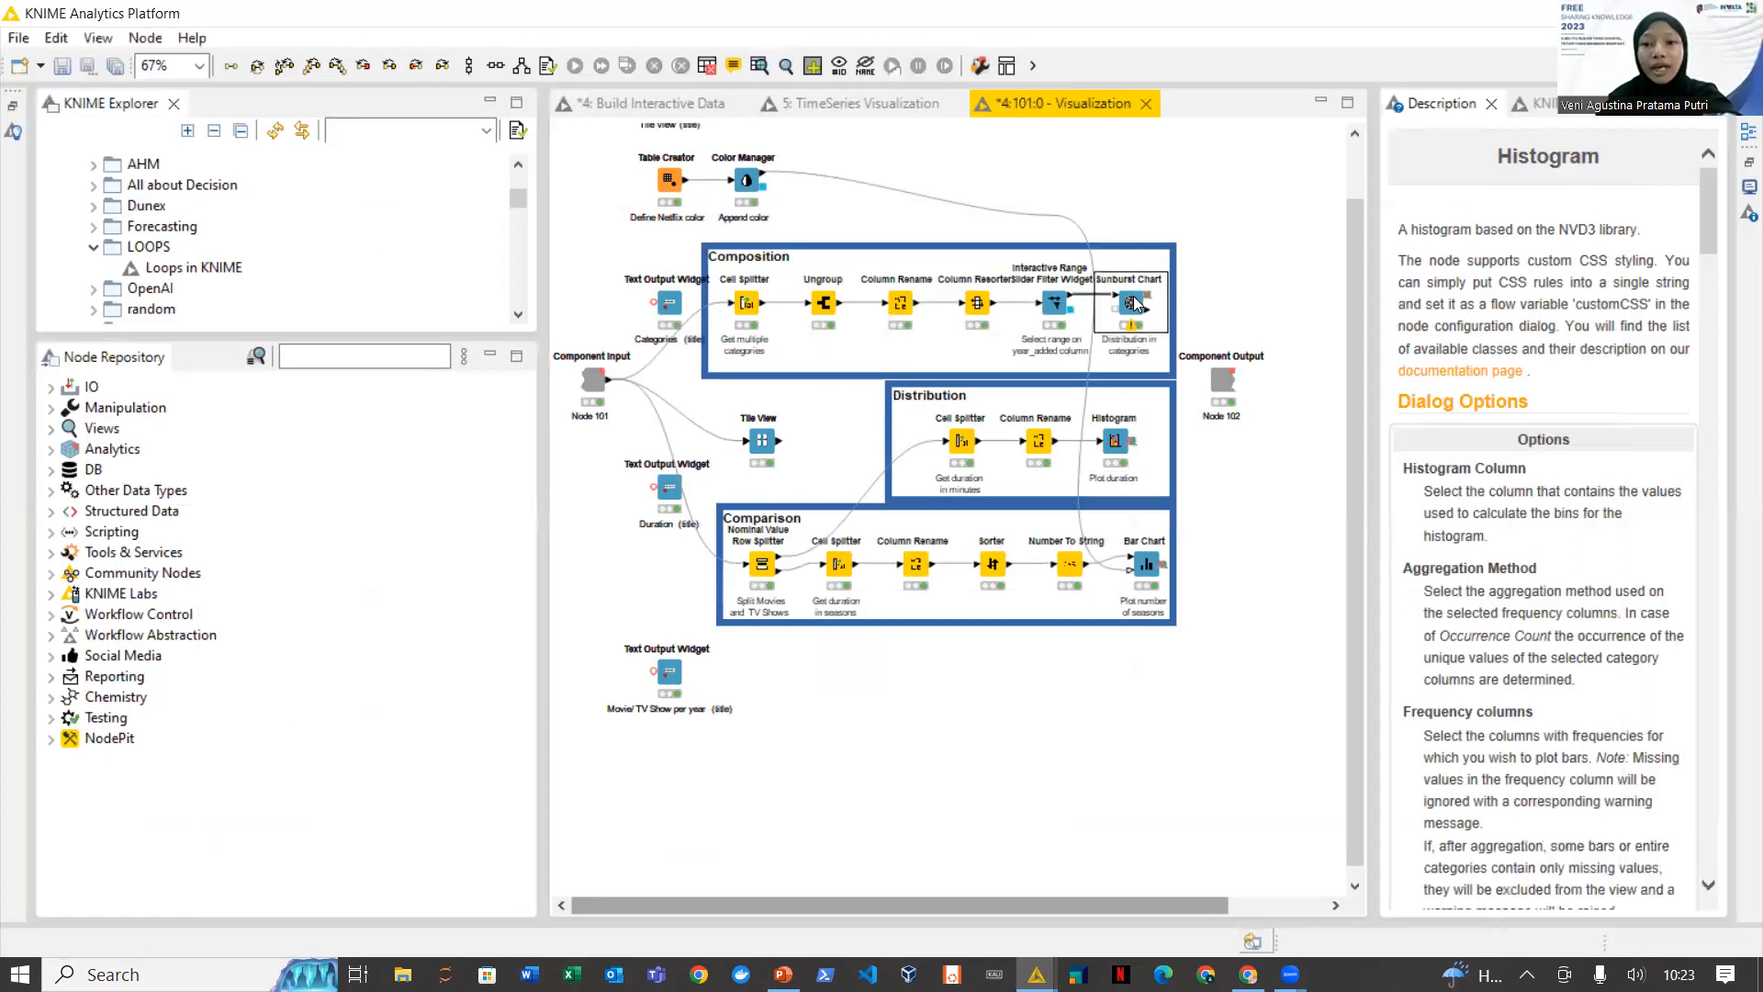
click(786, 67)
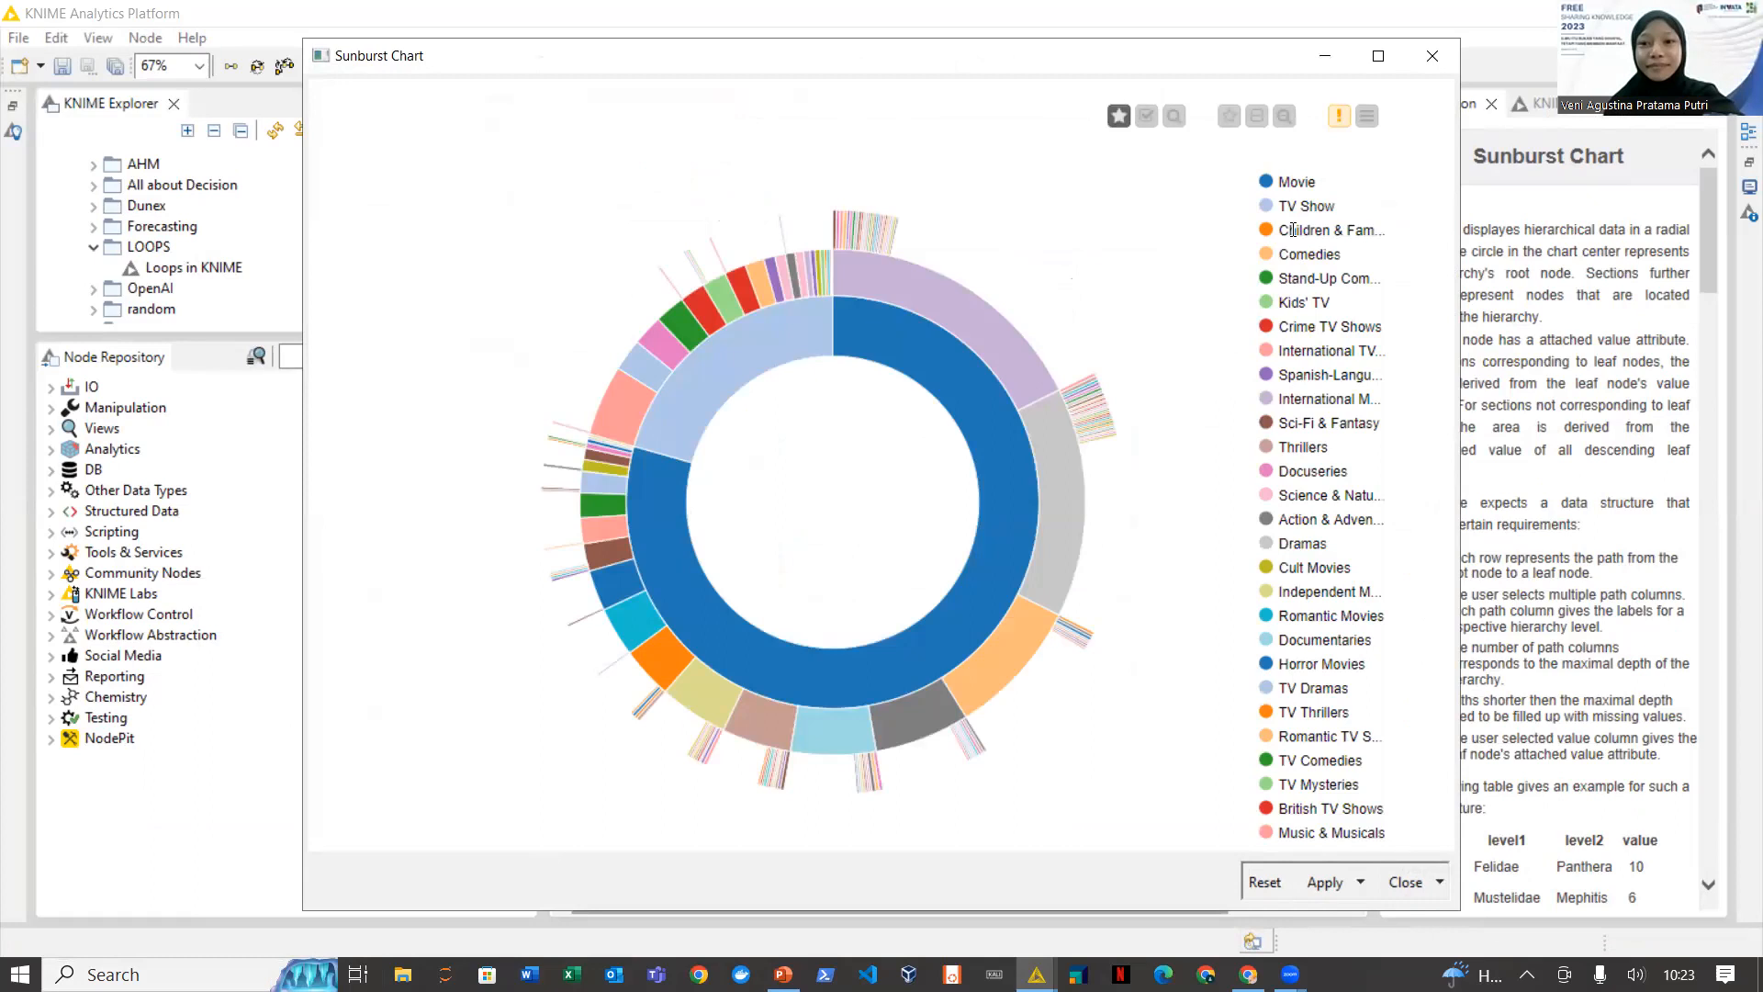
click(1432, 64)
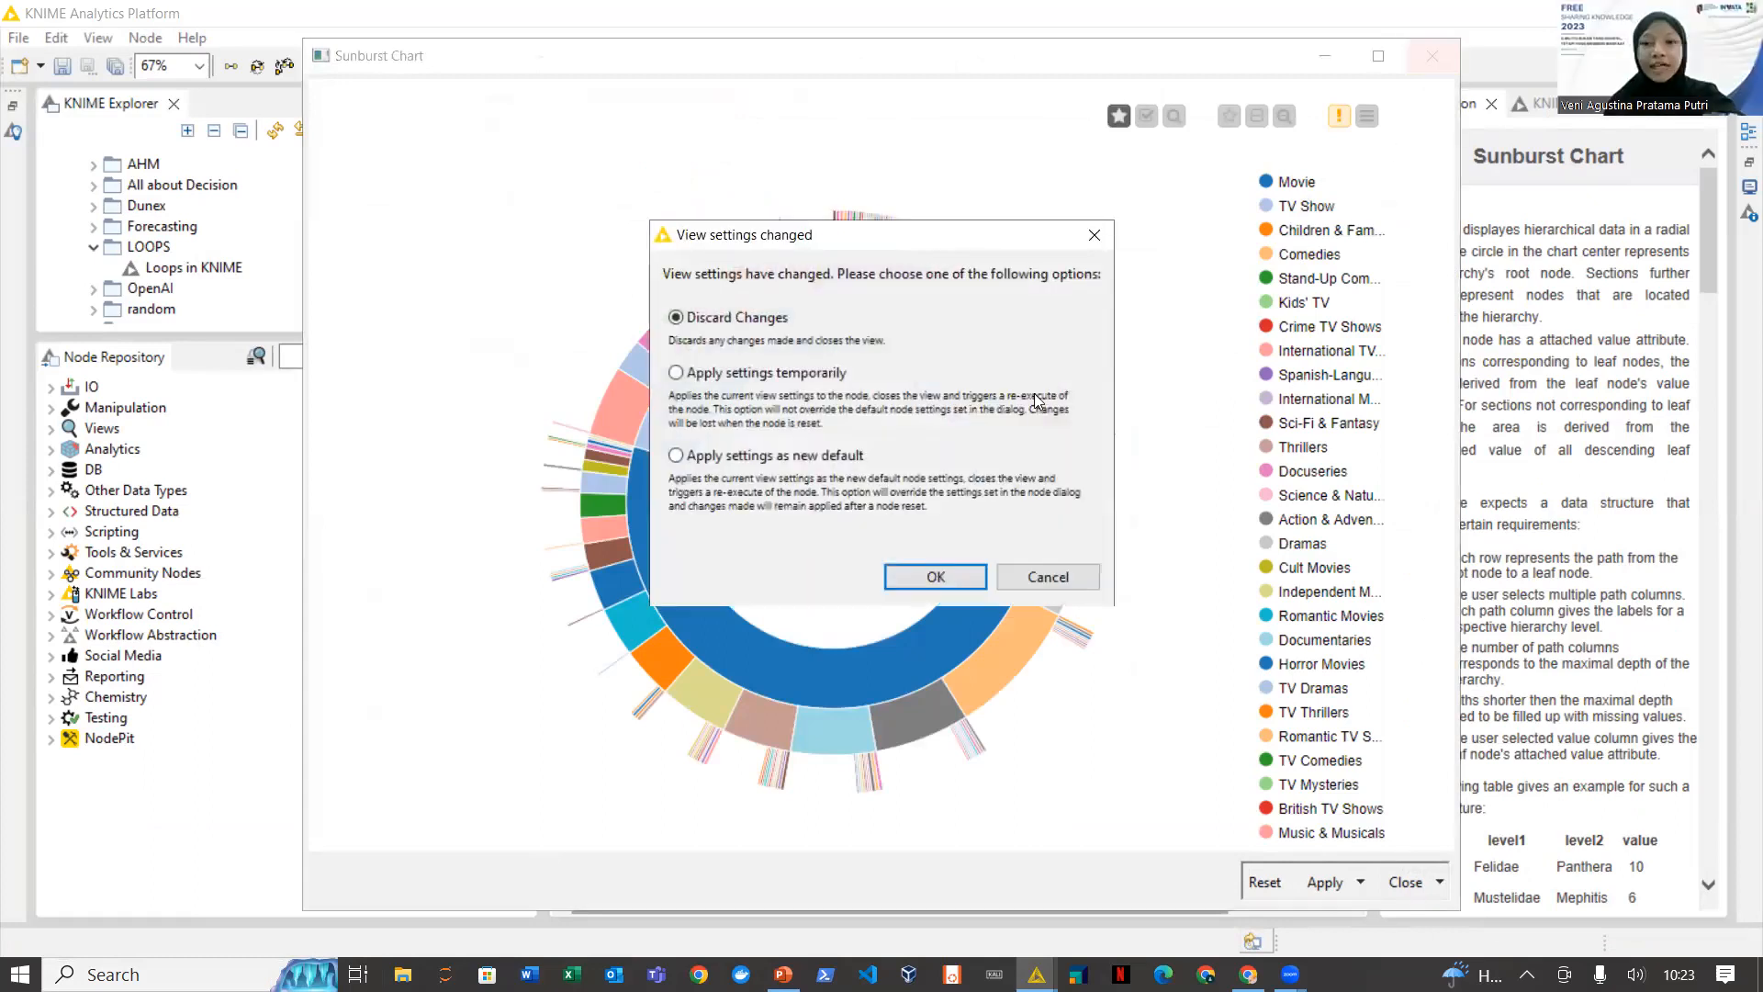
click(1093, 235)
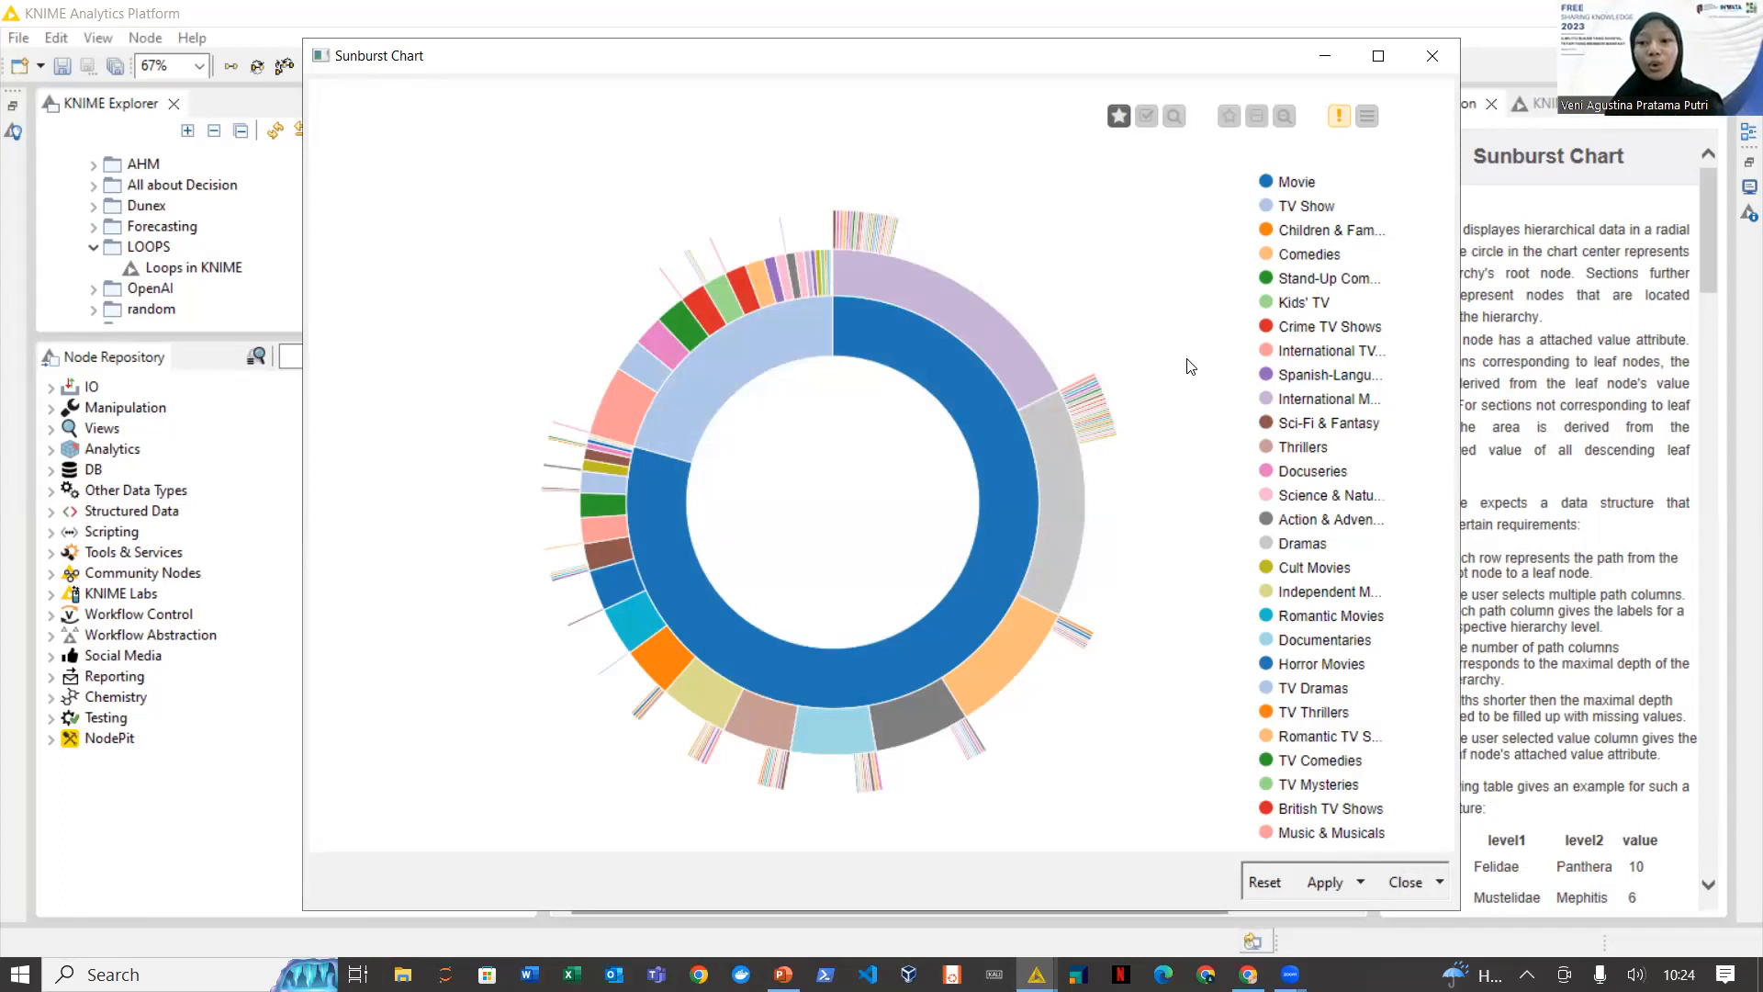
click(1432, 57)
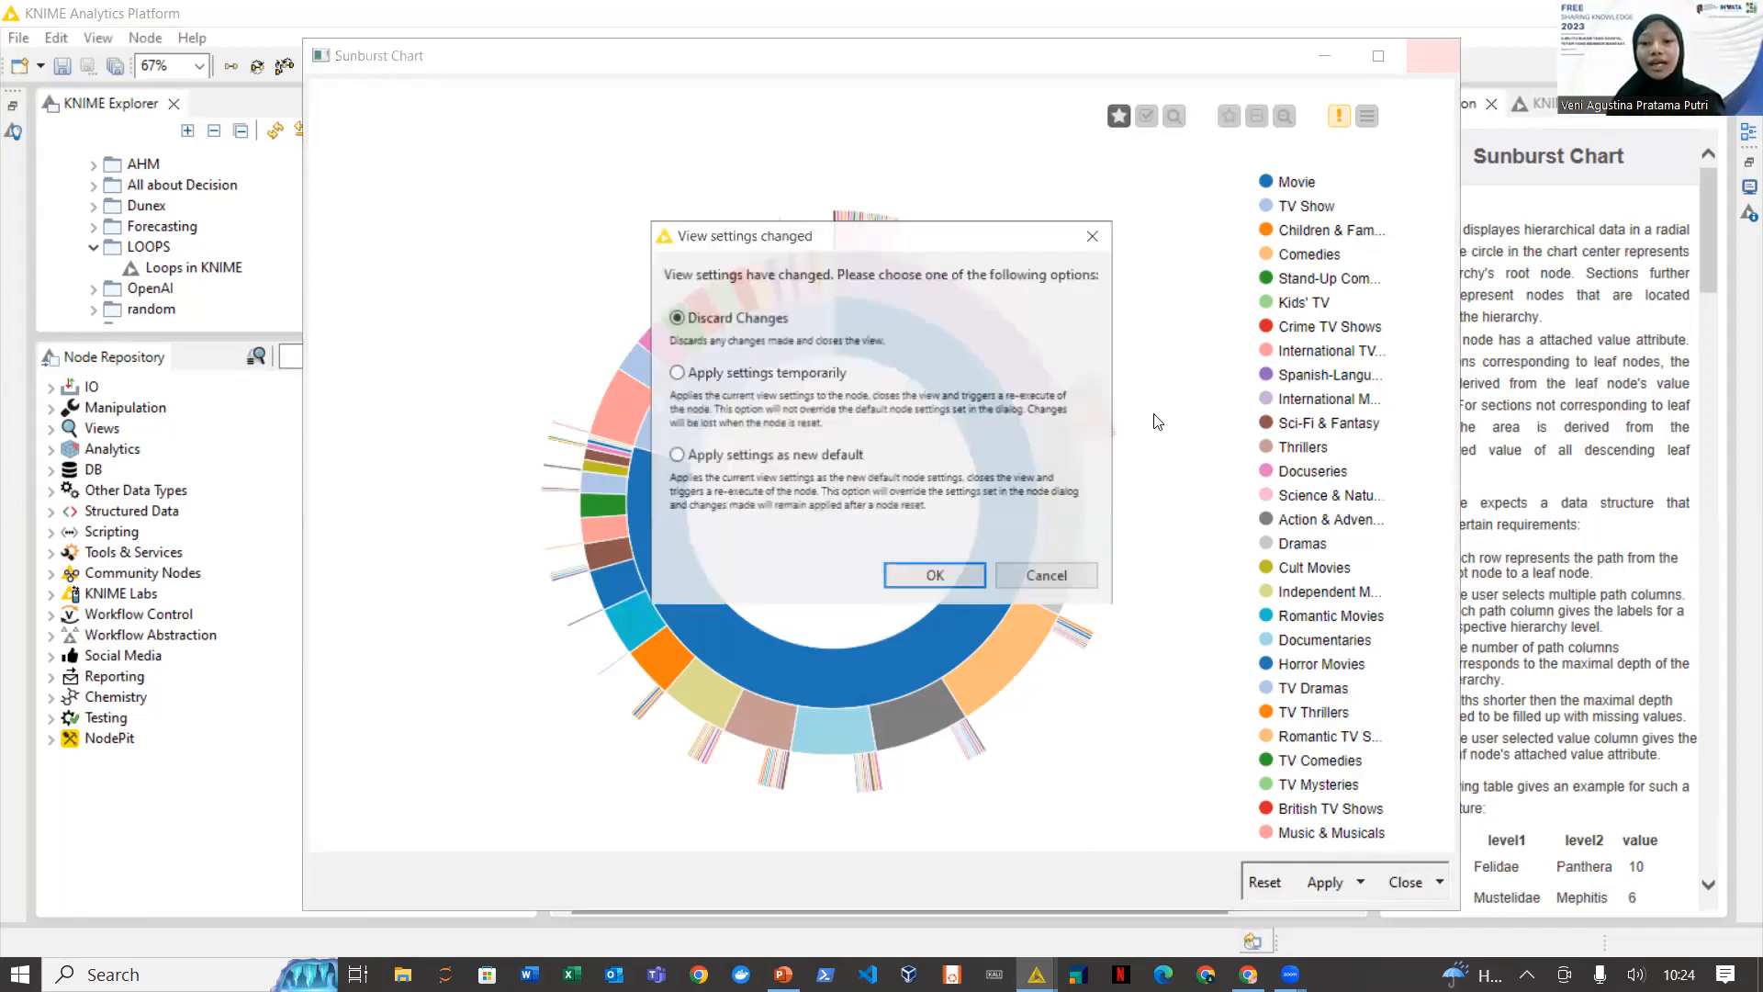
click(962, 577)
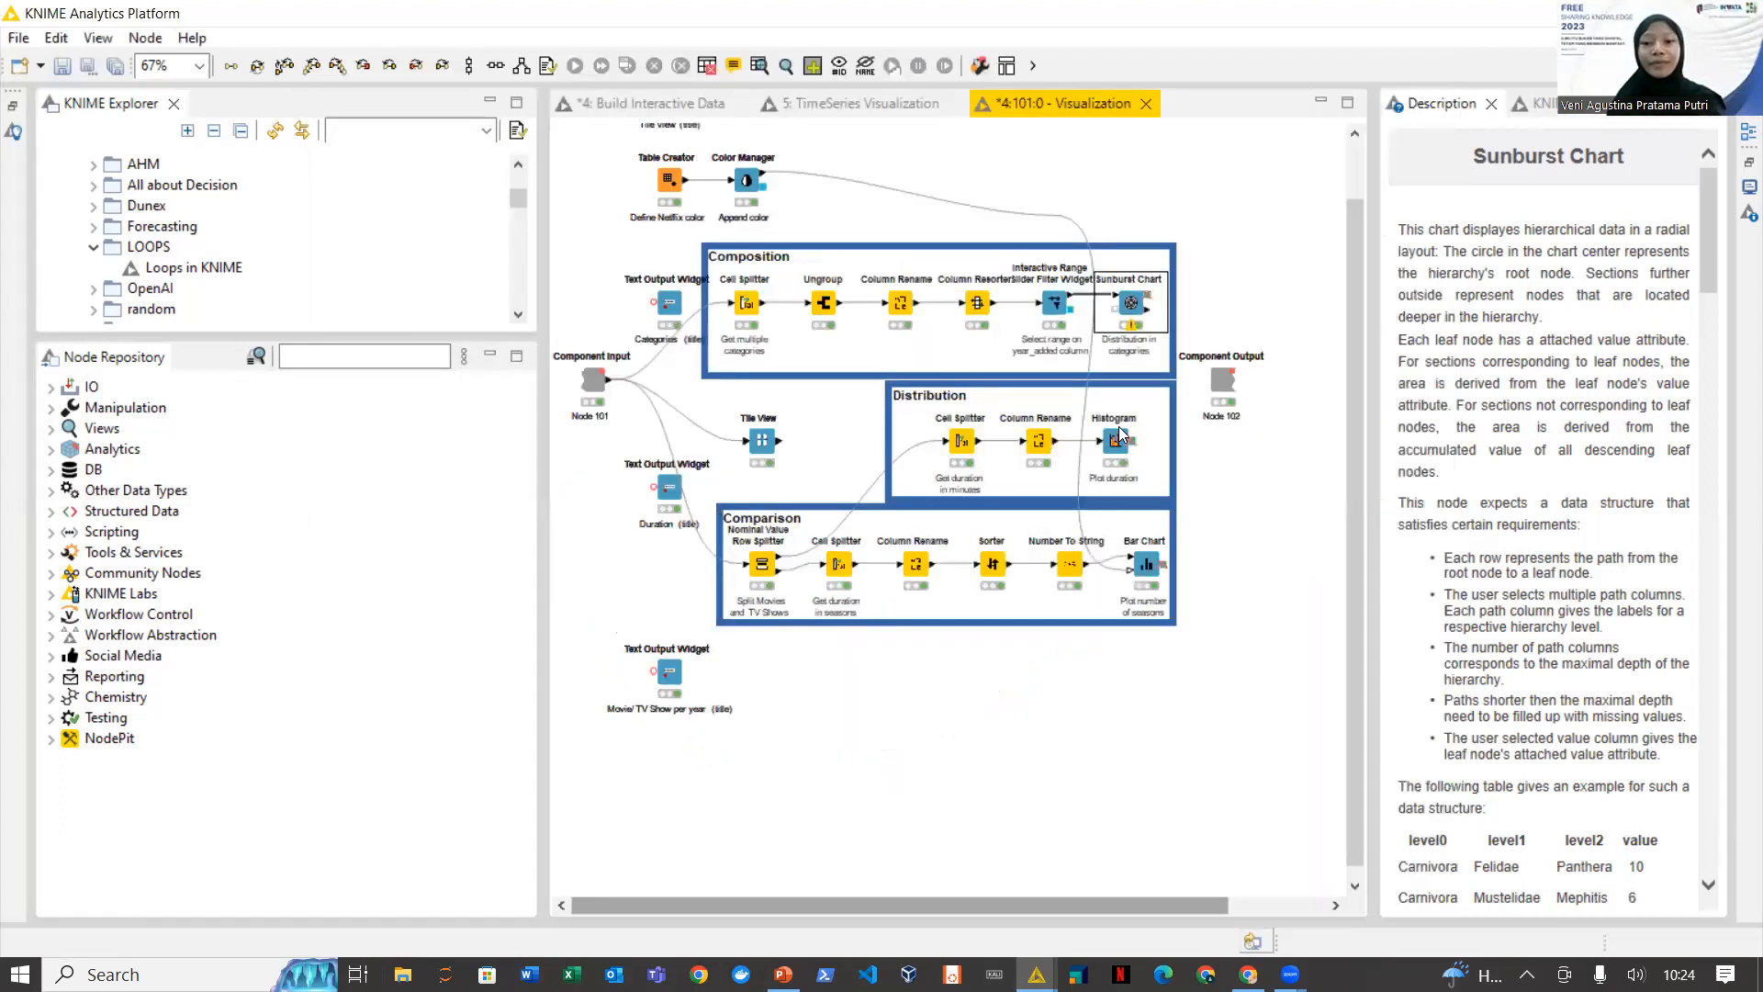
Reopen the Histogram's view, inspect the counts across the duration bins, and close it with the view changes discarded
click(787, 66)
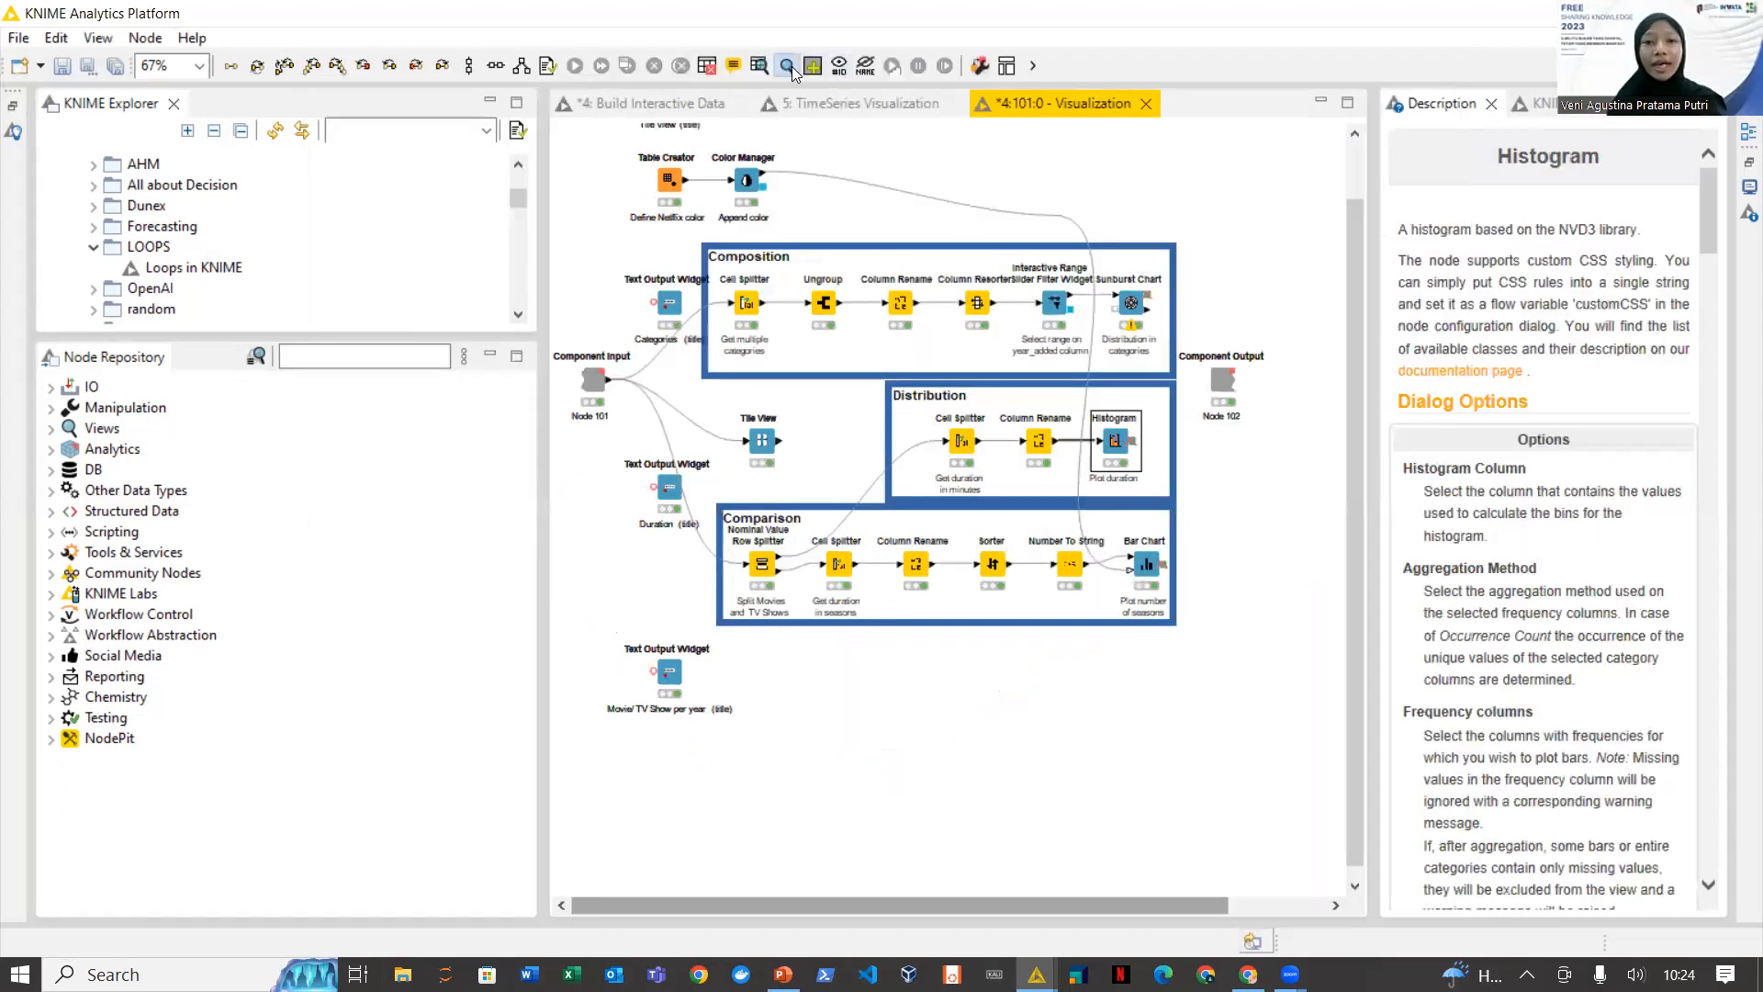
mouse_move(690, 454)
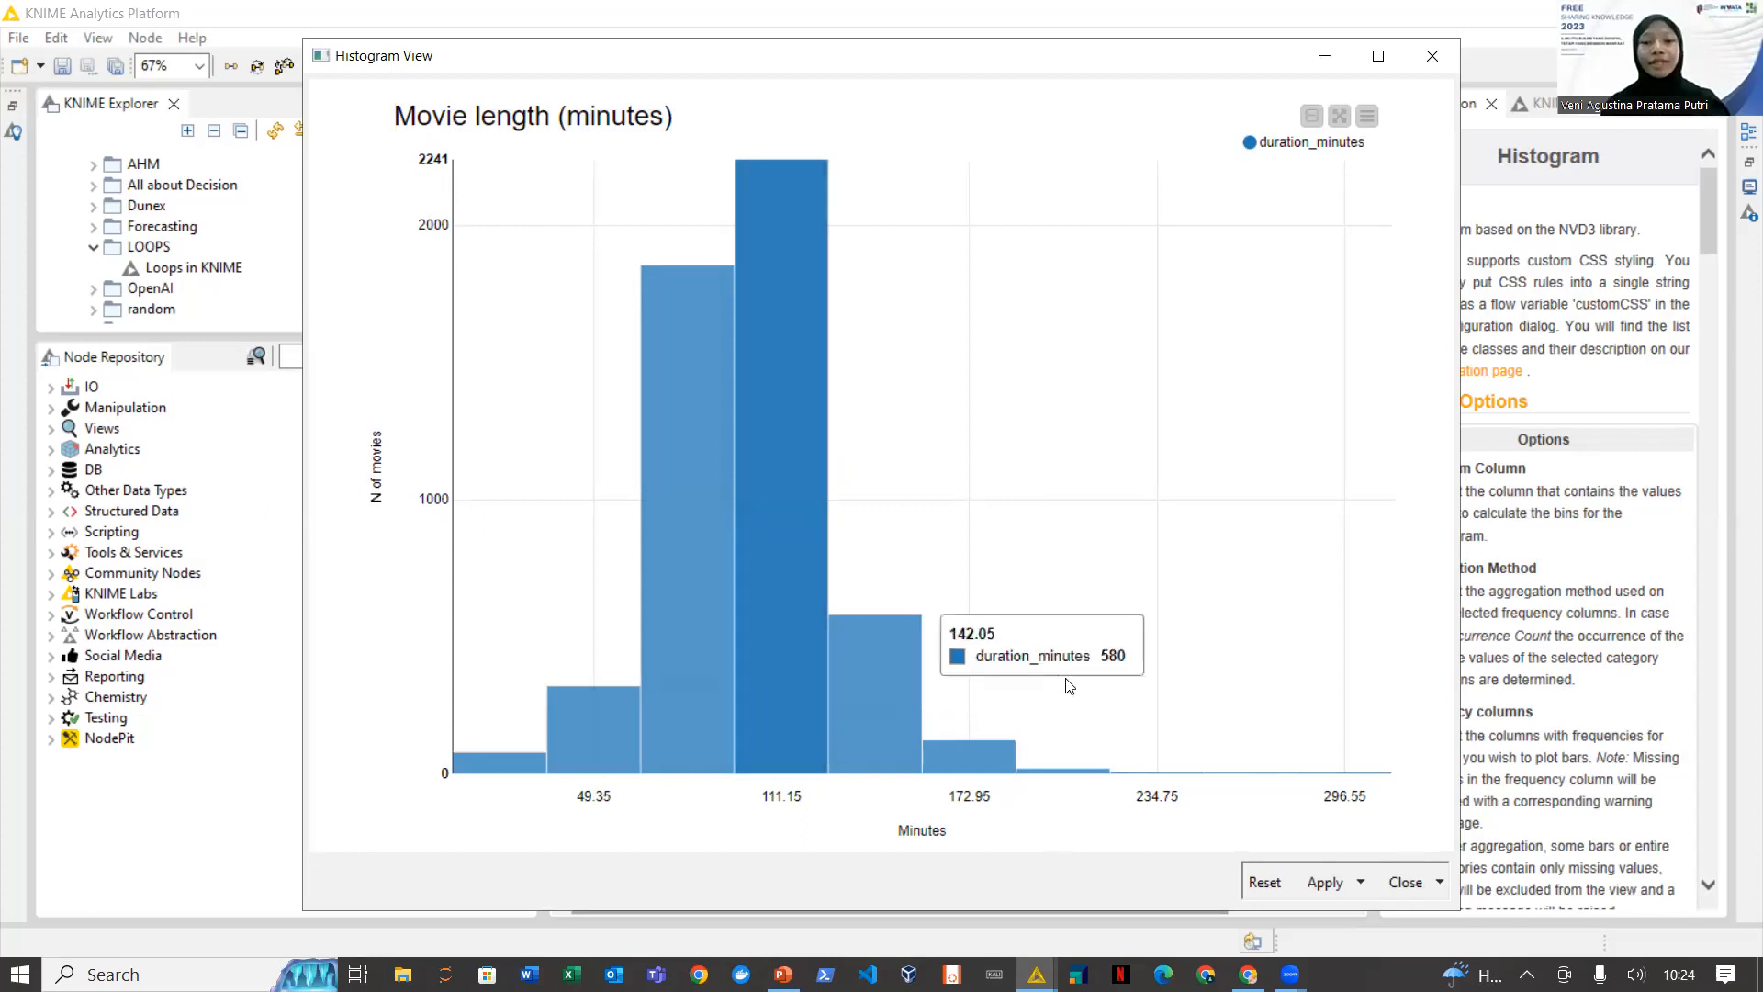
mouse_move(1348, 788)
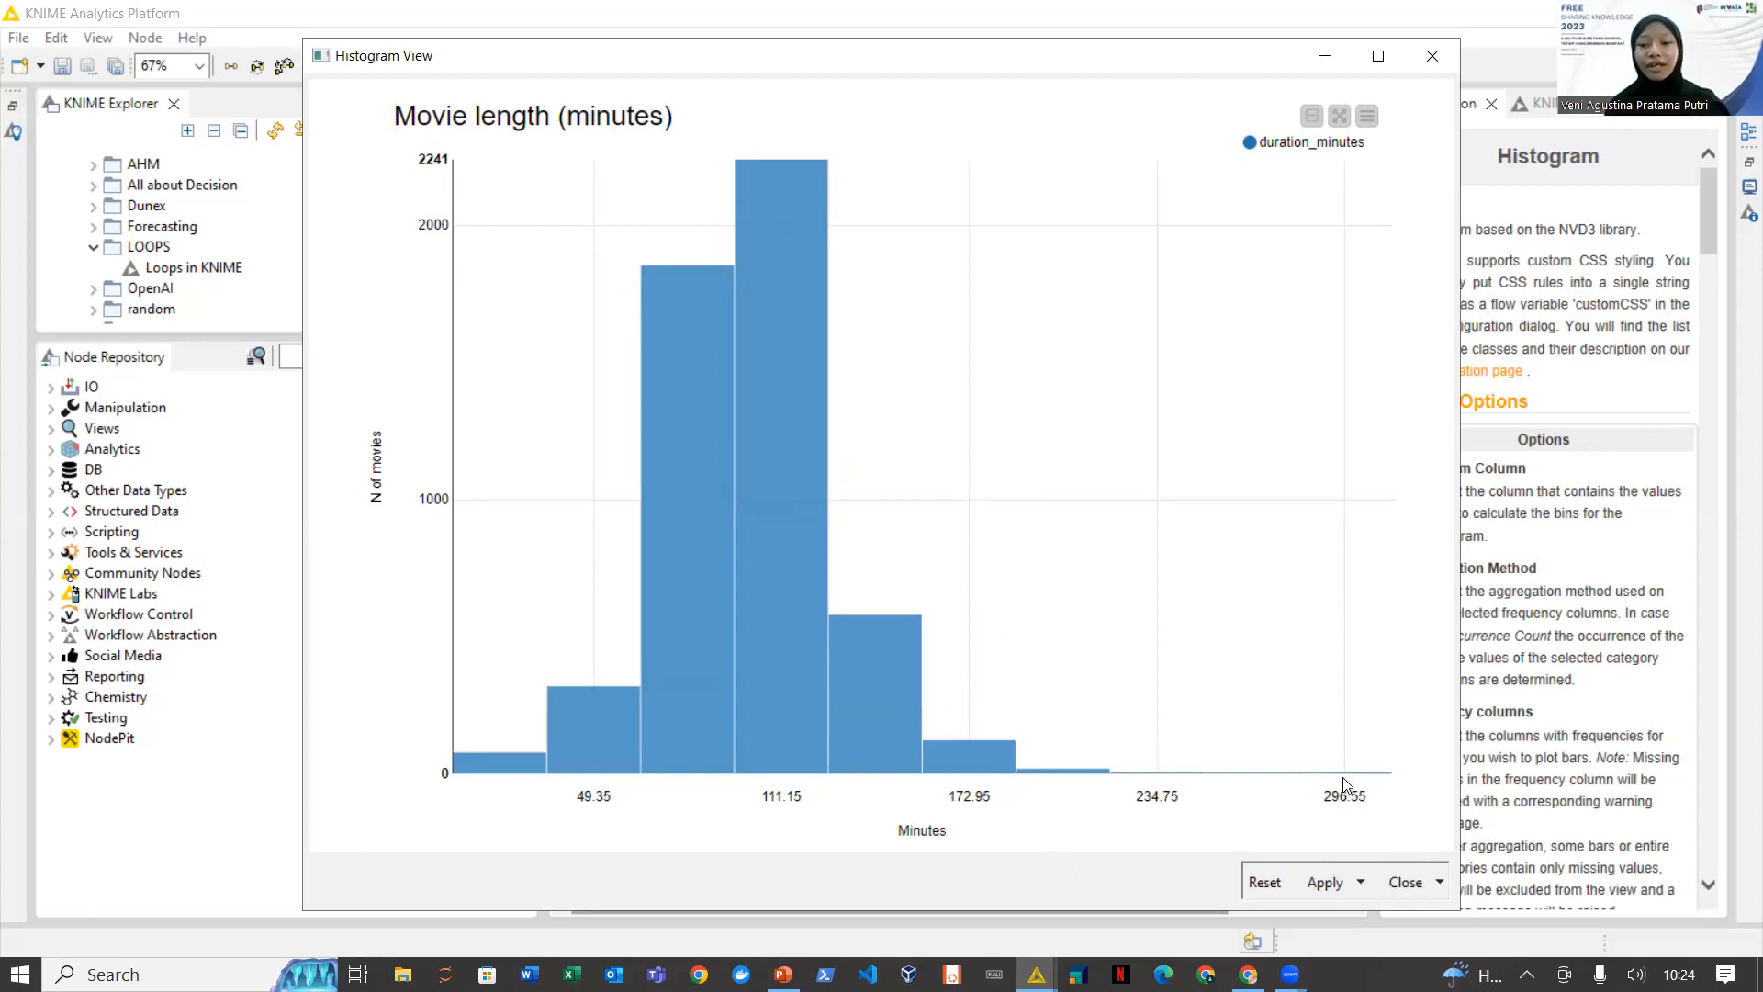
mouse_move(750, 440)
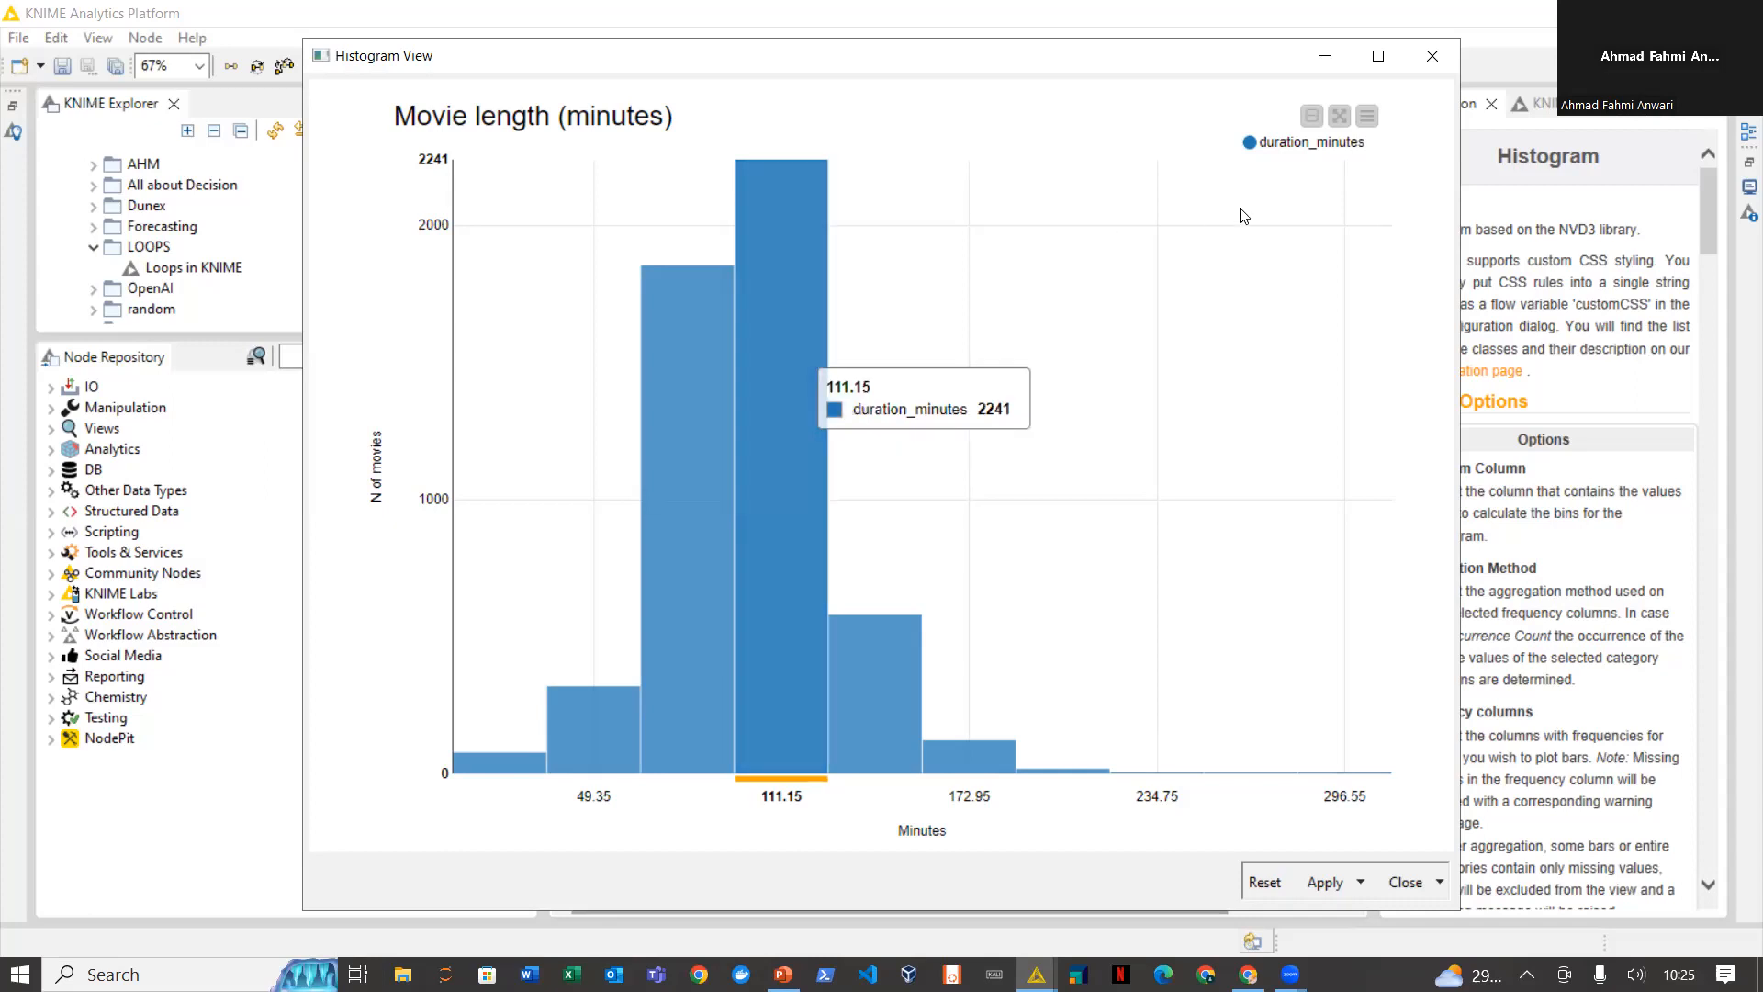
click(1437, 68)
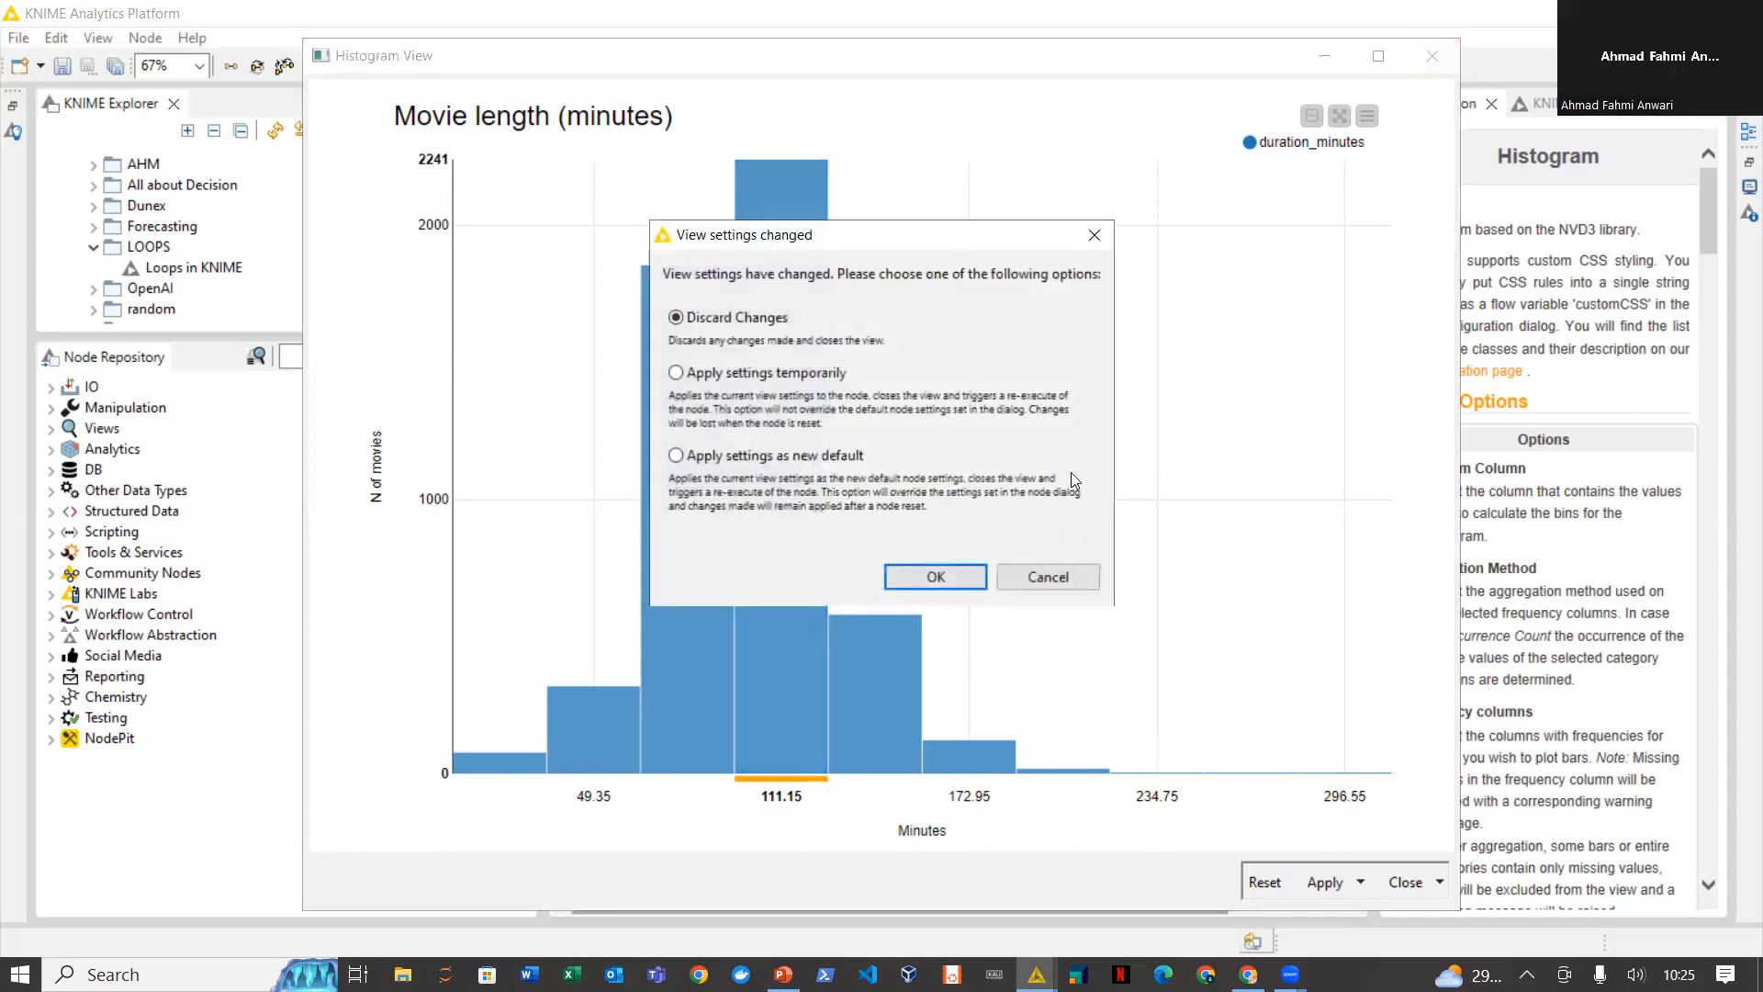
click(928, 568)
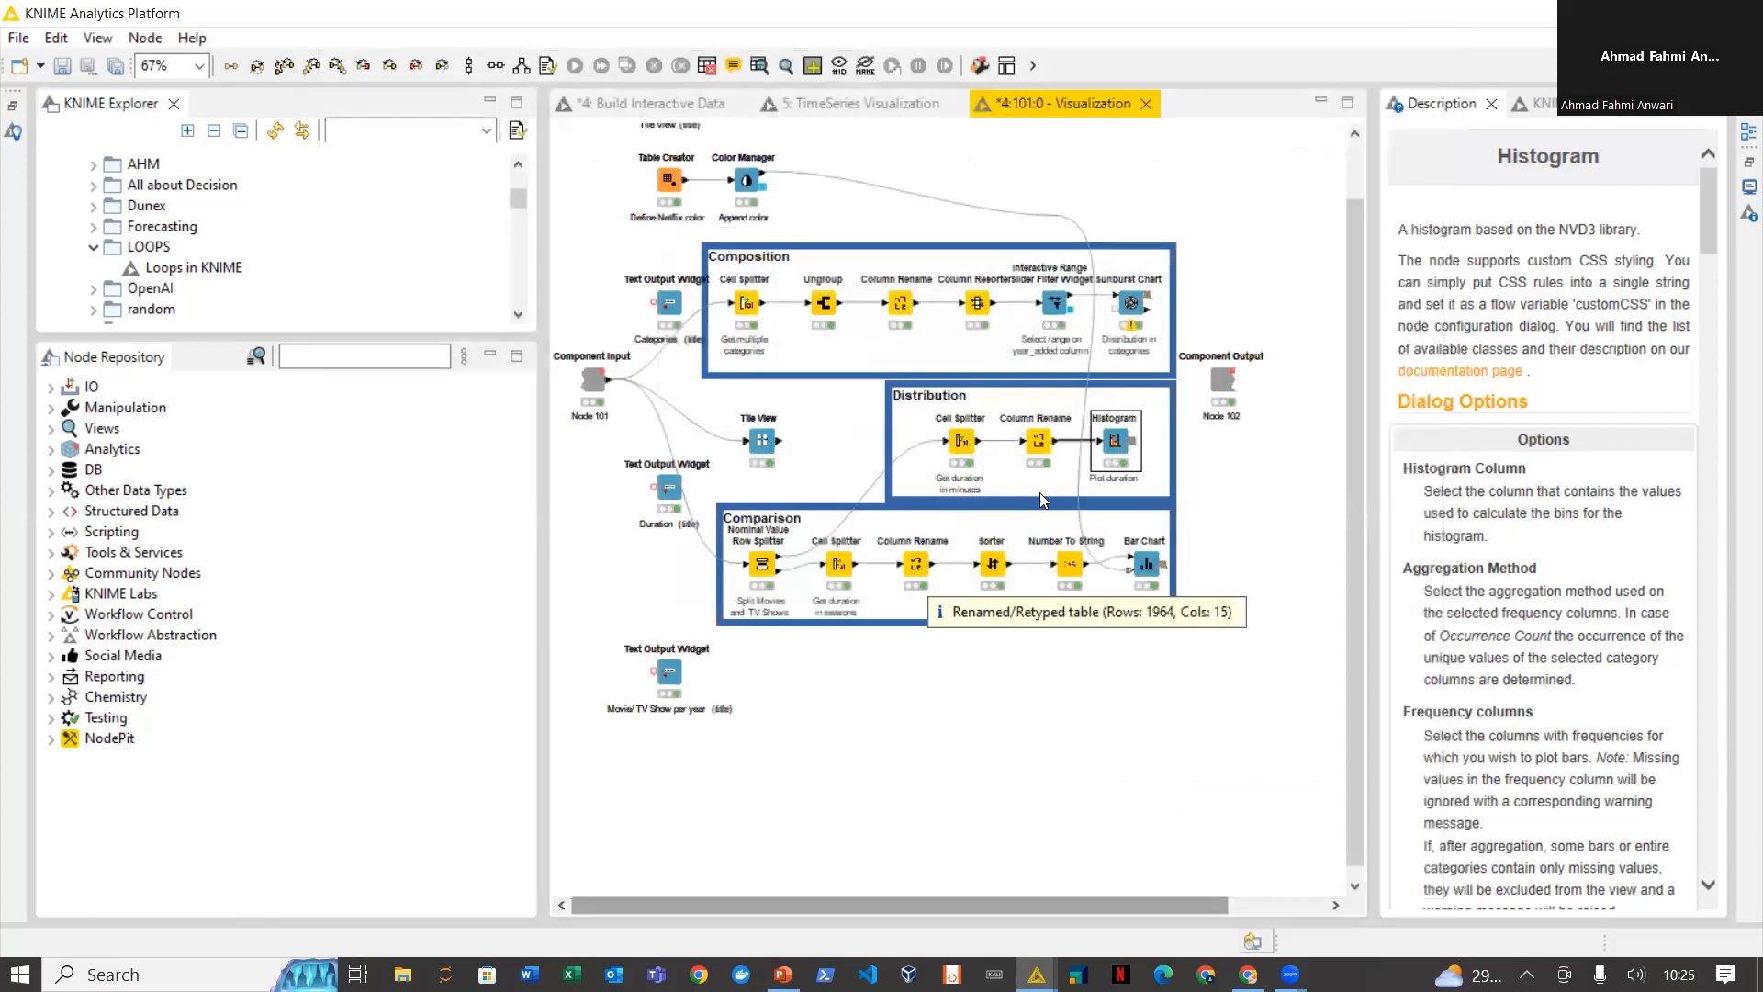
Check the Distribution group's Cell Splitter settings, and examine the split duration columns throughout its output table
click(962, 445)
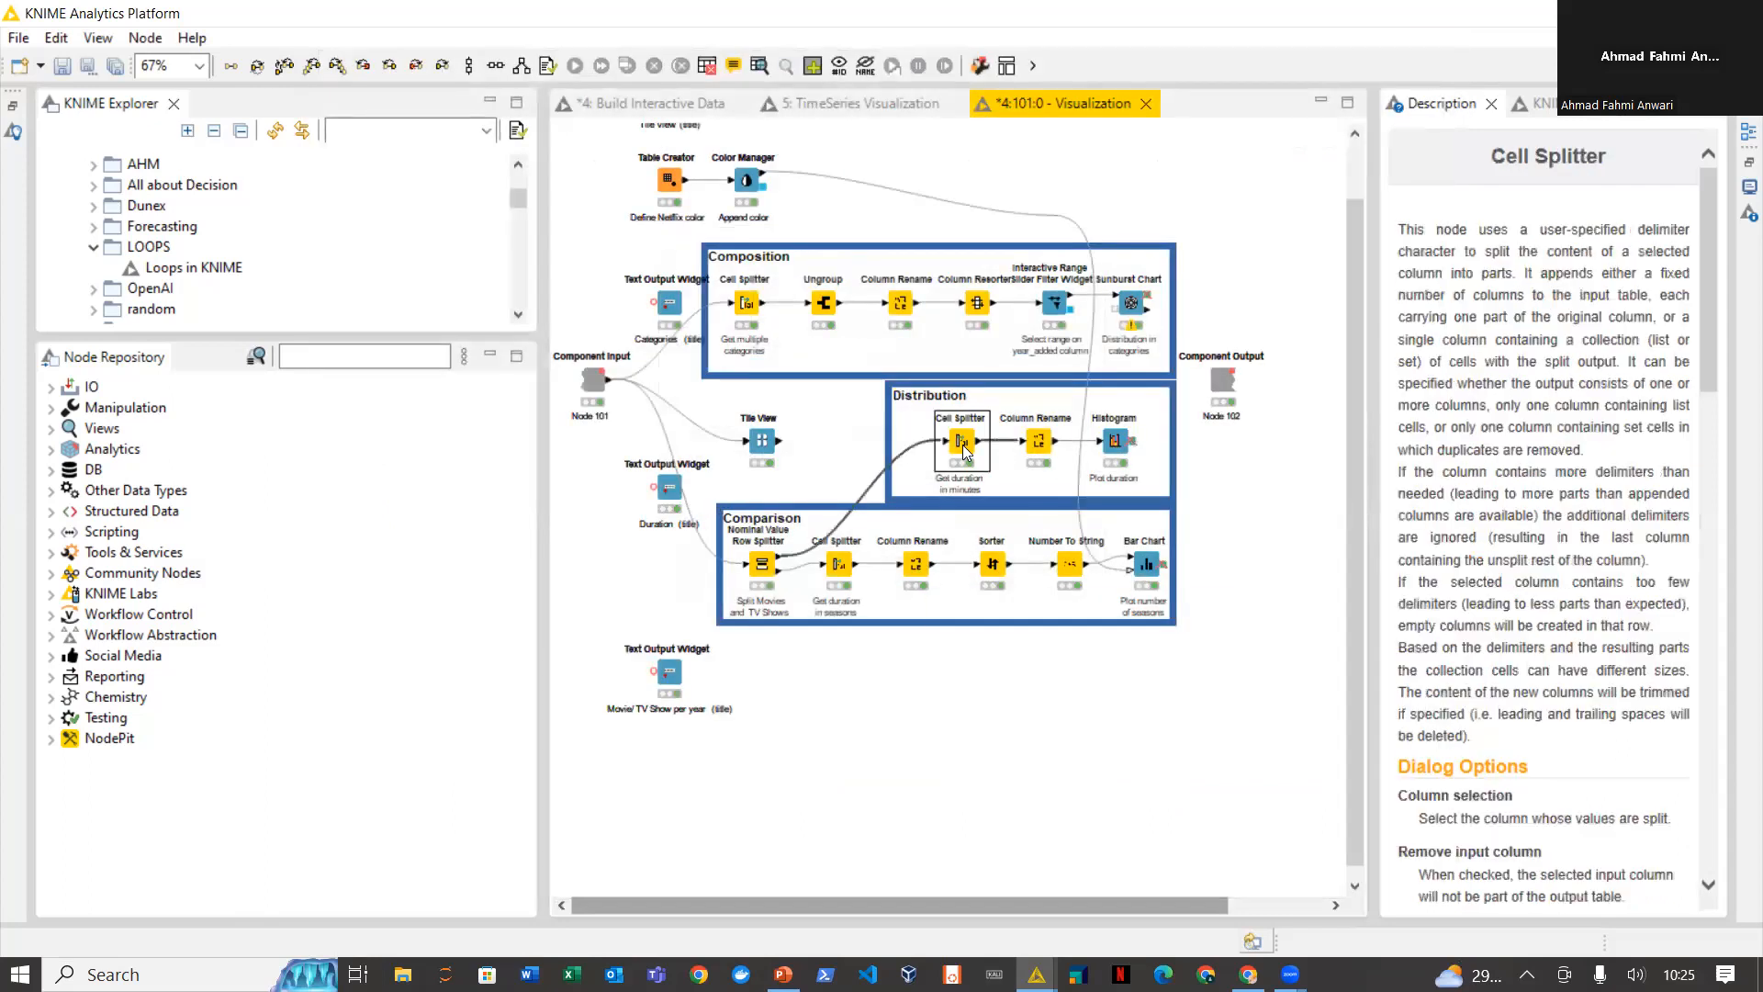
click(554, 66)
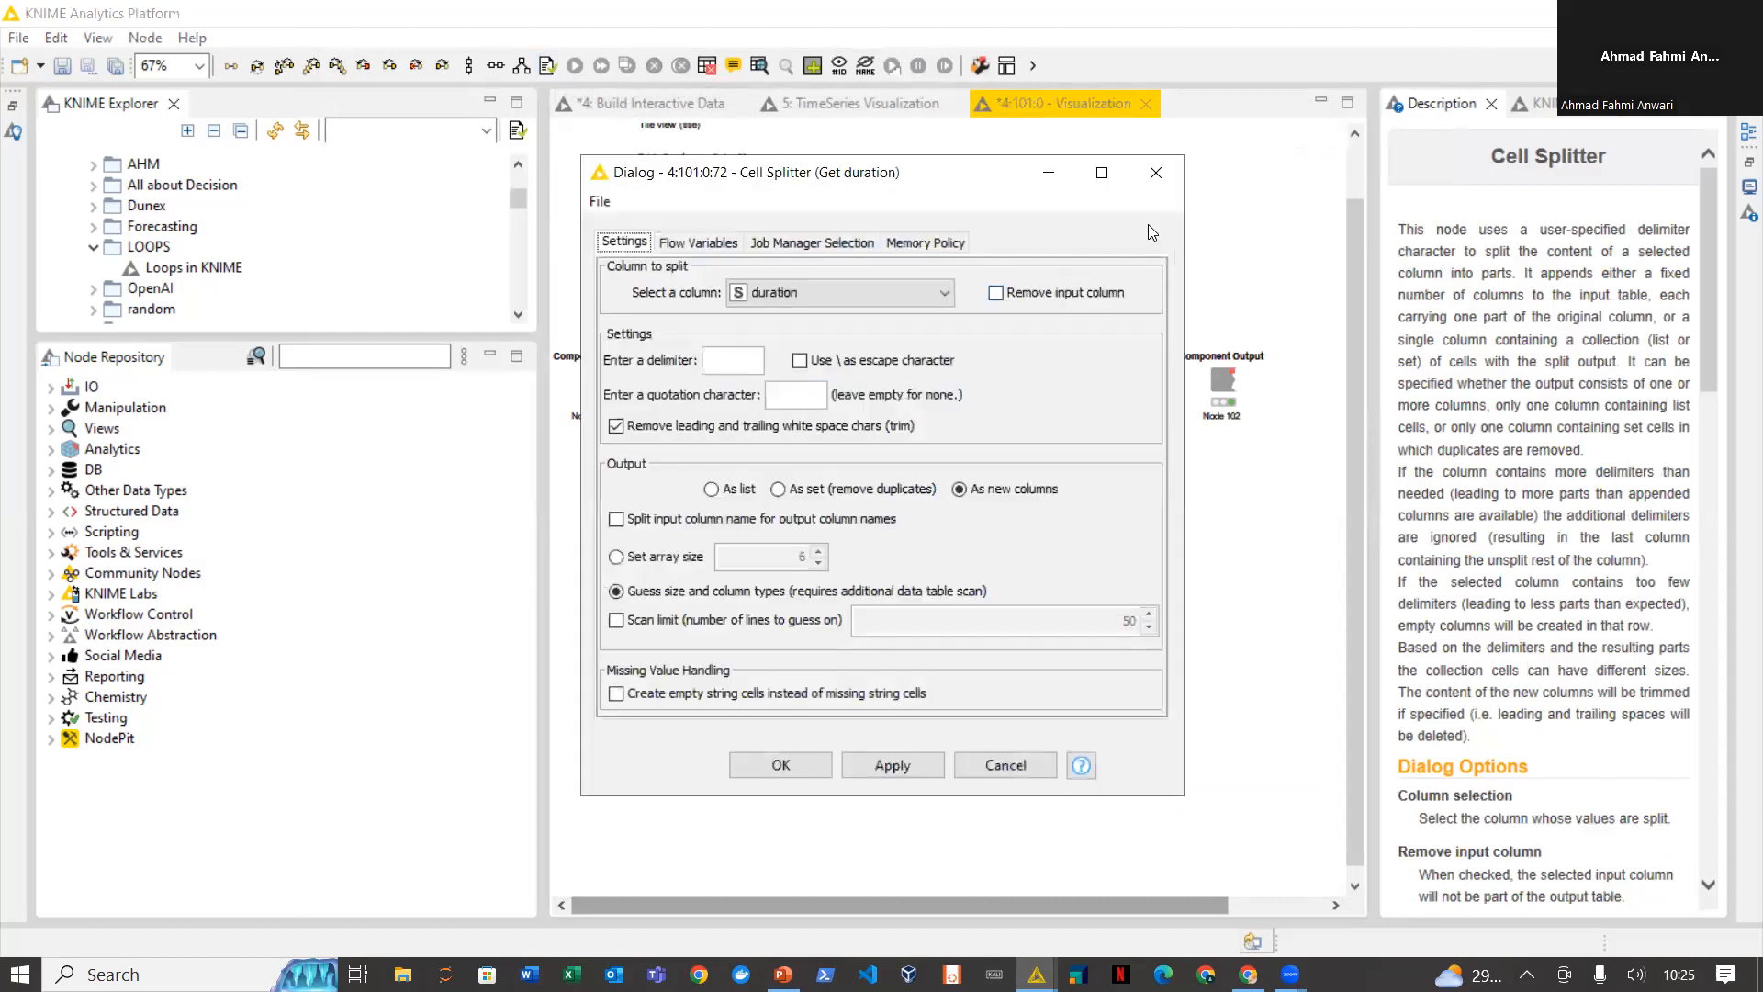
click(1156, 173)
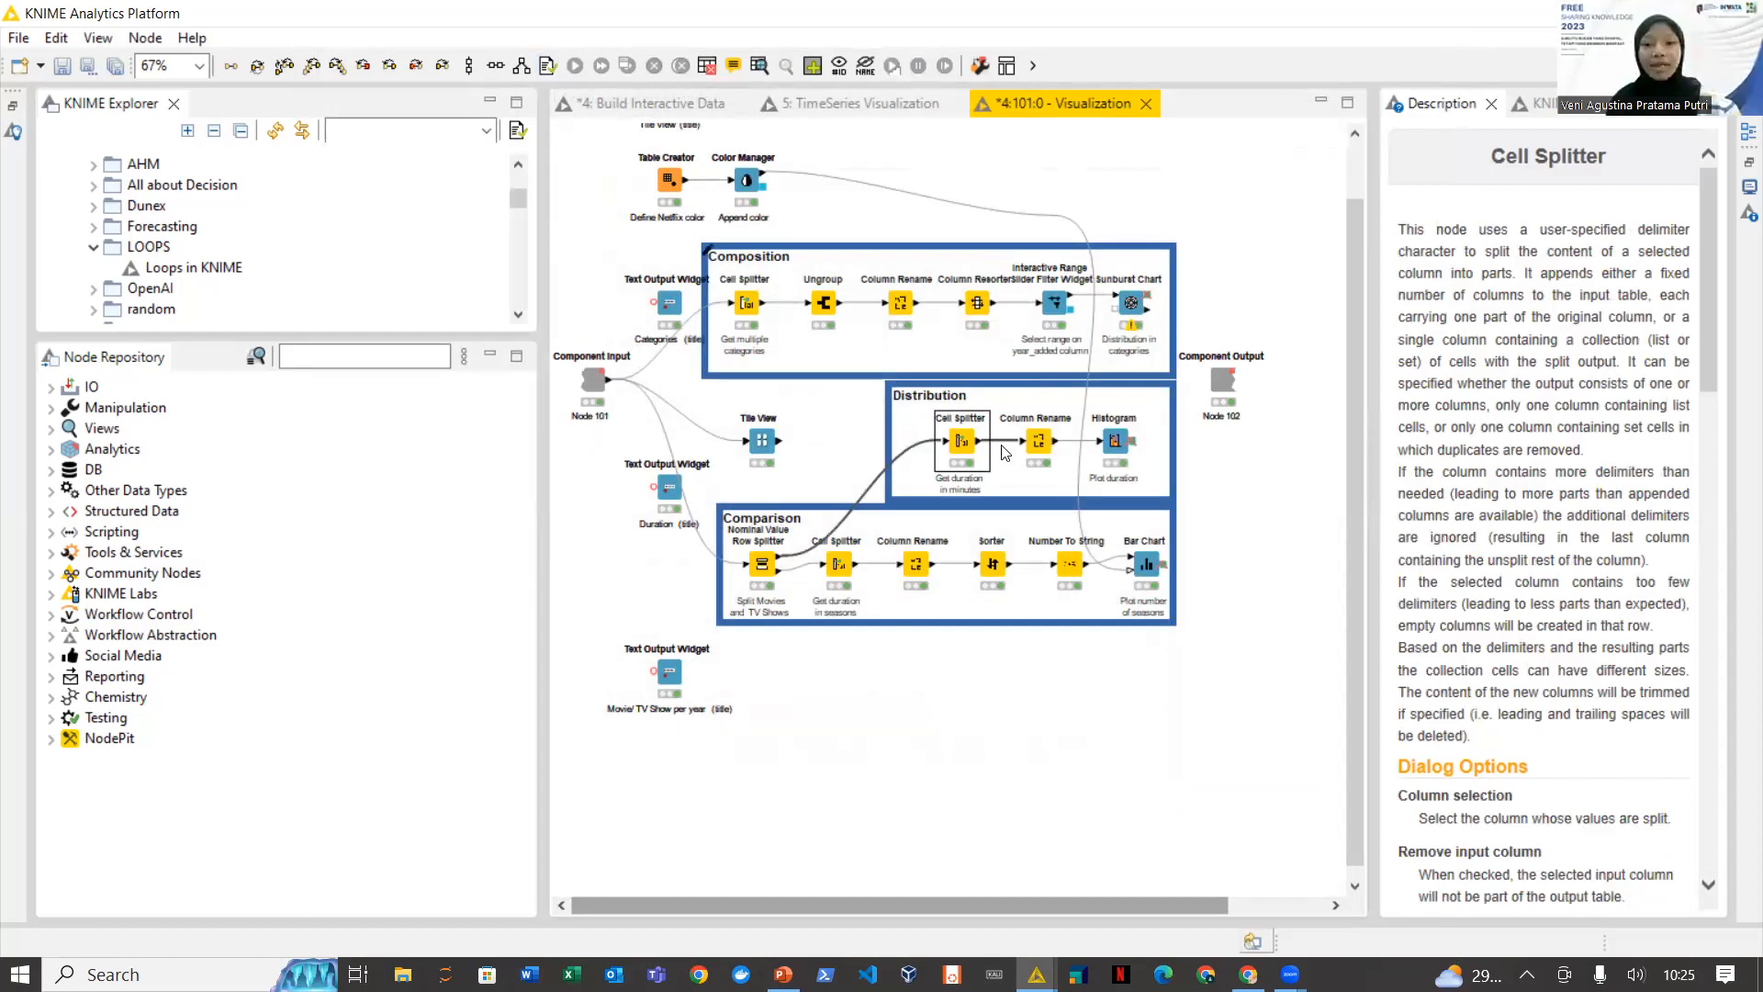
click(766, 63)
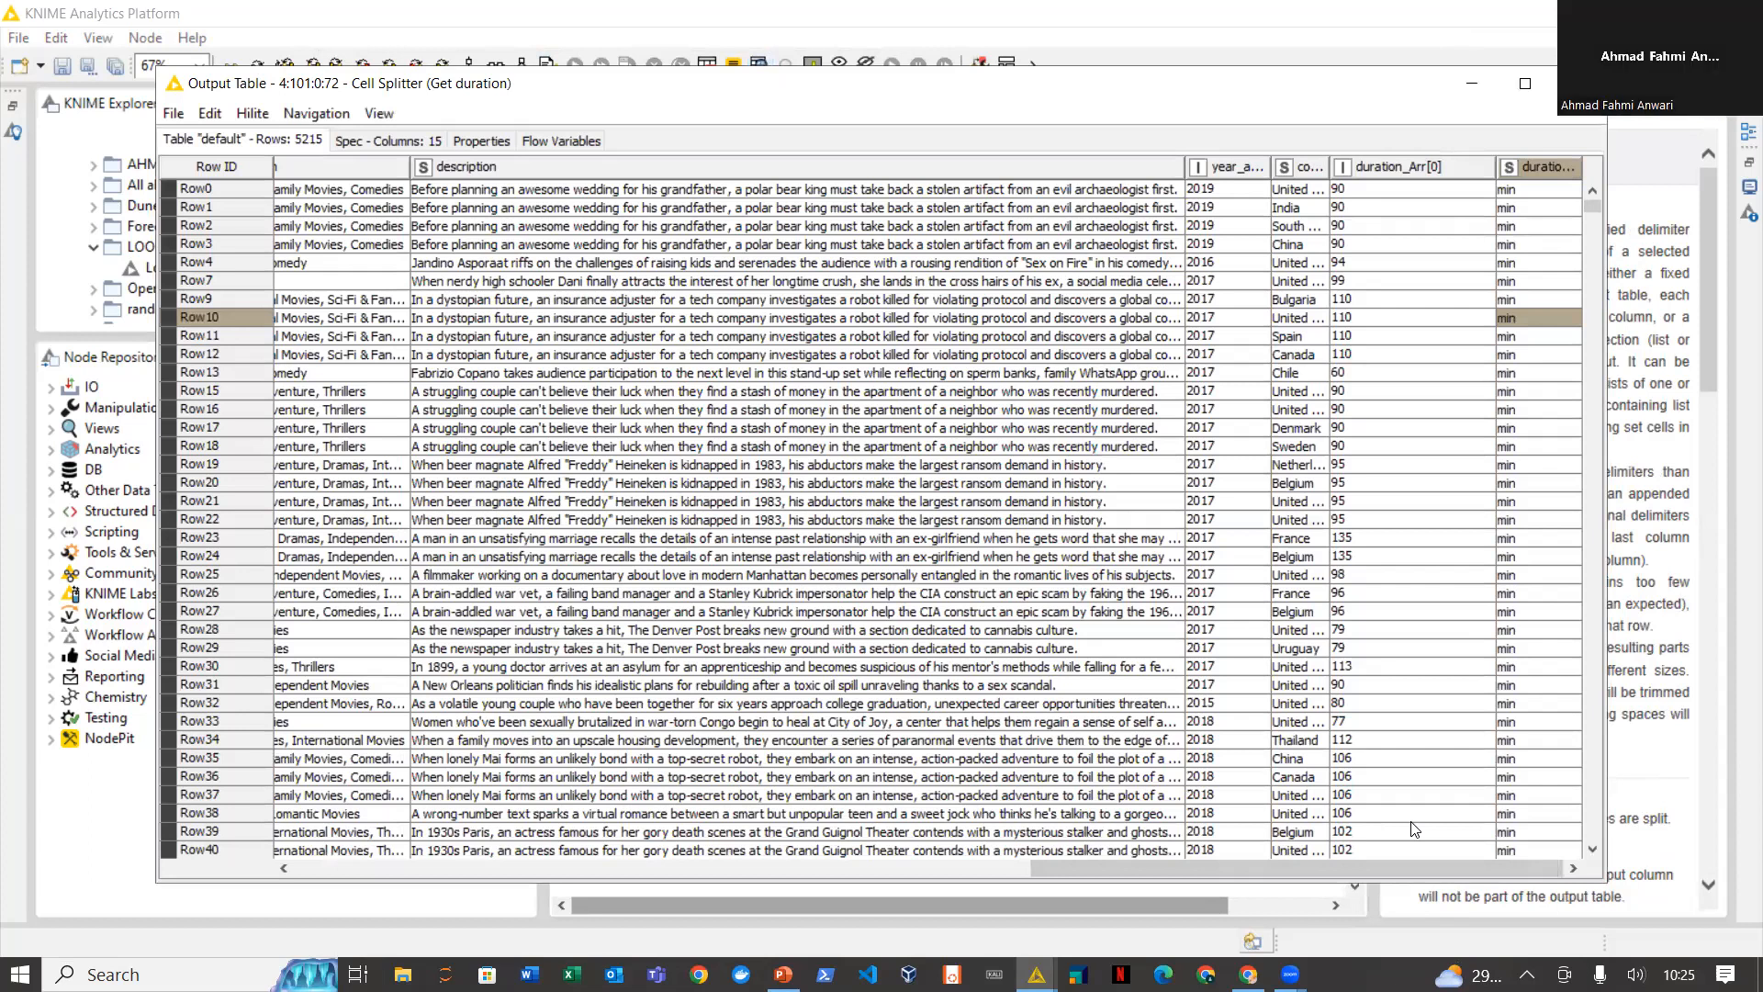
drag(1587, 363, 1565, 519)
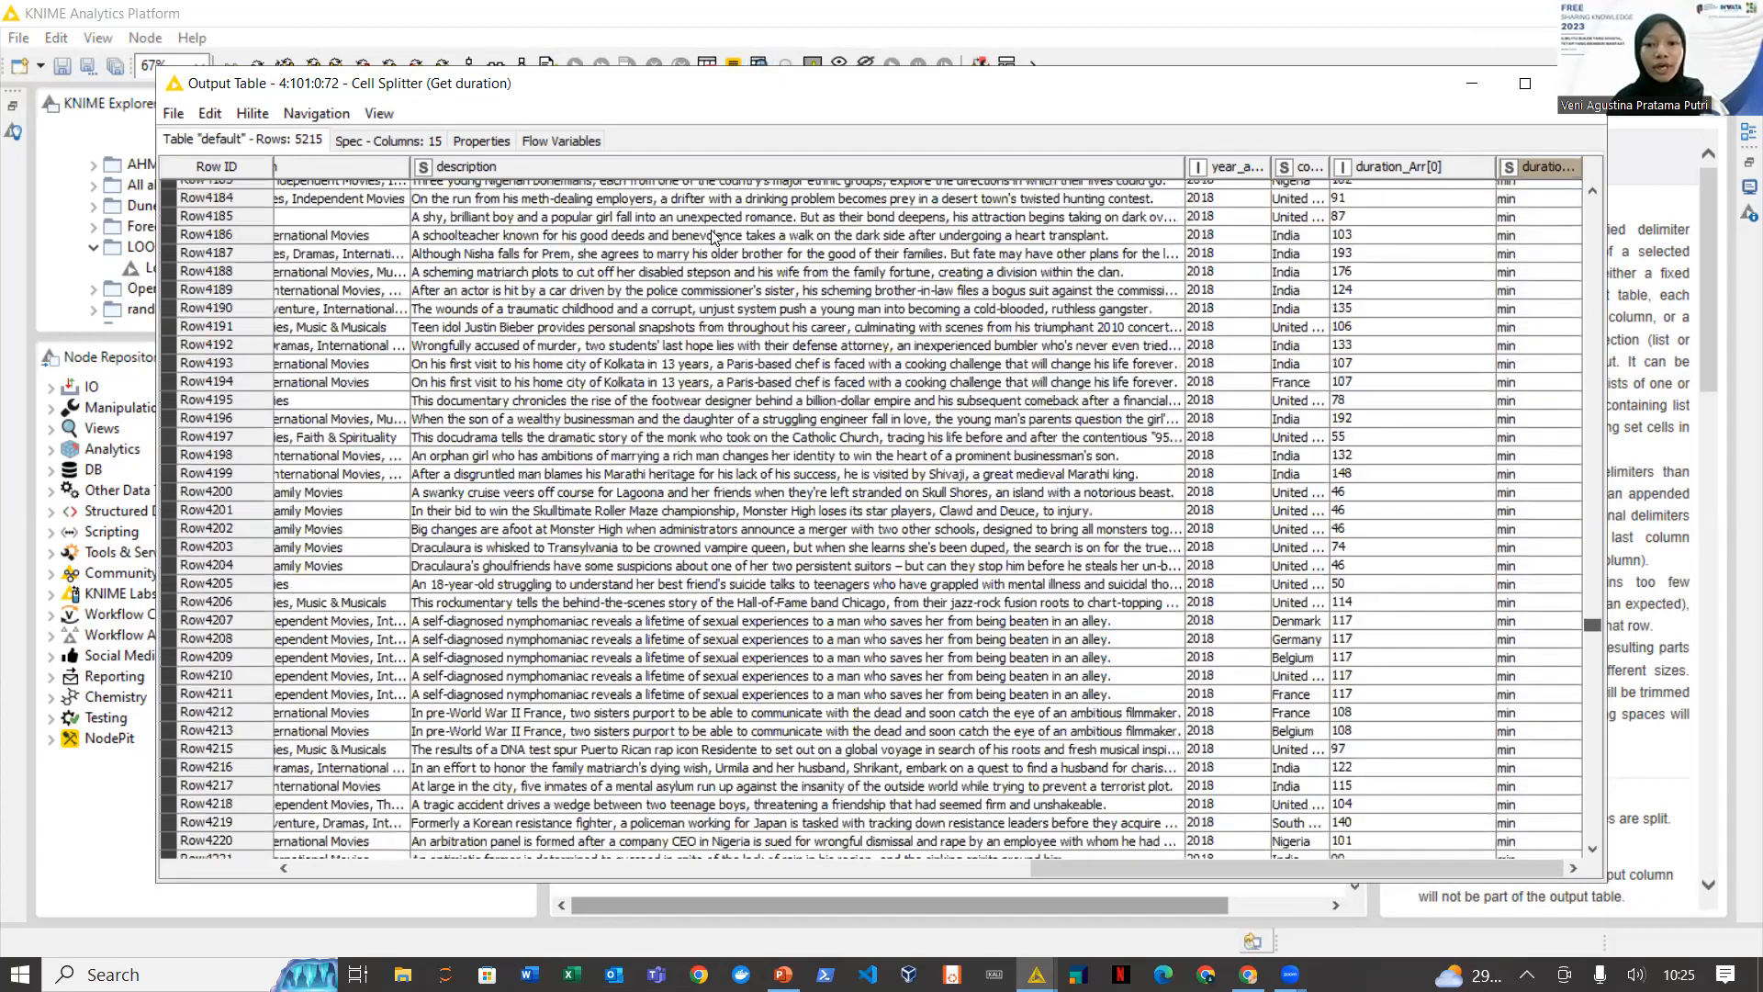
Review the Distribution group's Cell Splitter configuration again, including its flow variables, and close the dialog without changes
click(548, 65)
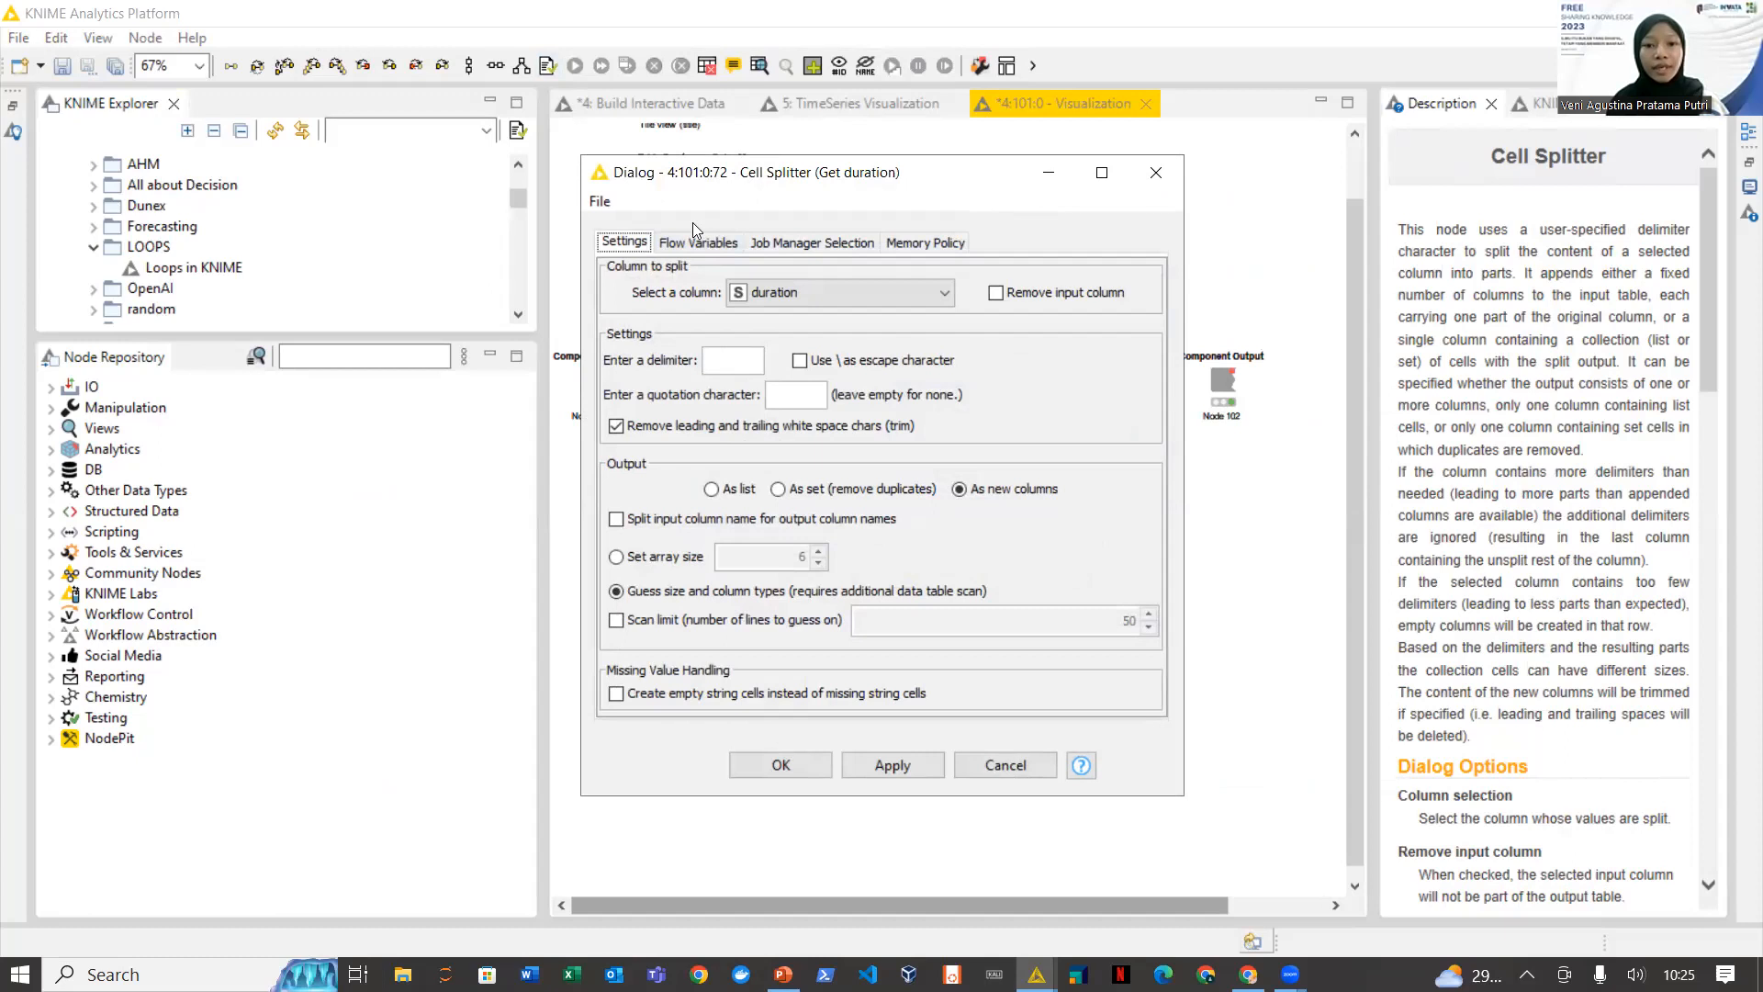
click(698, 241)
click(624, 242)
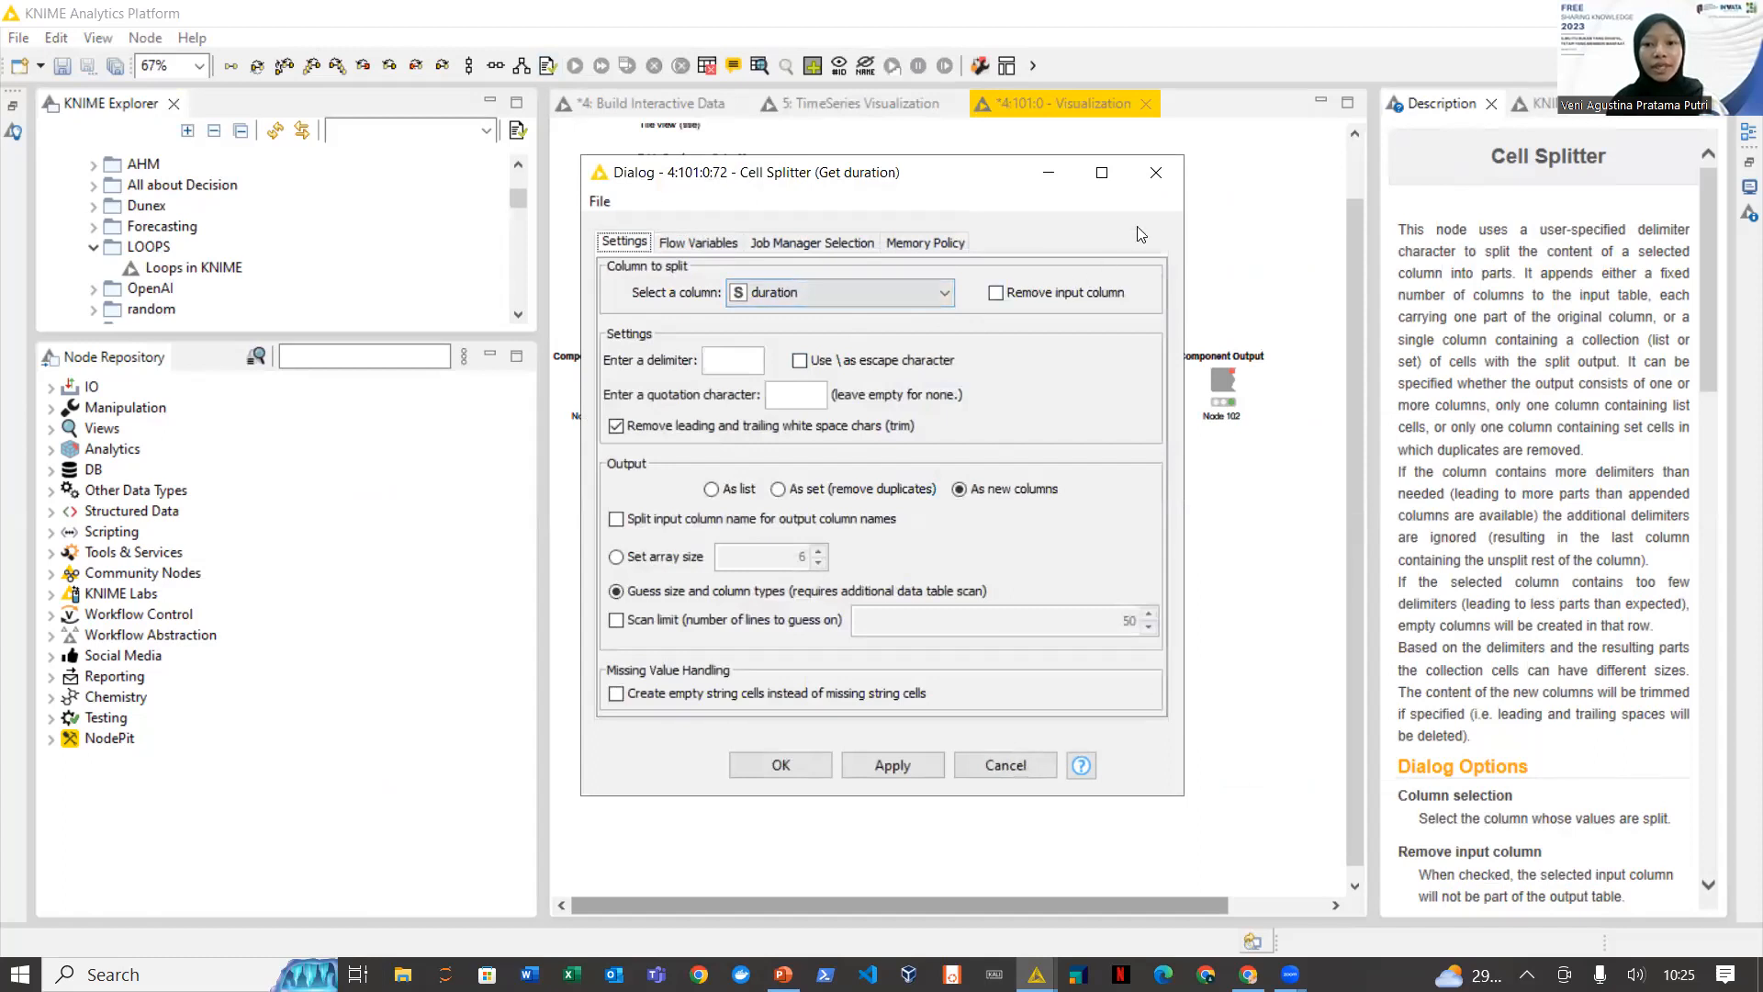
click(1156, 172)
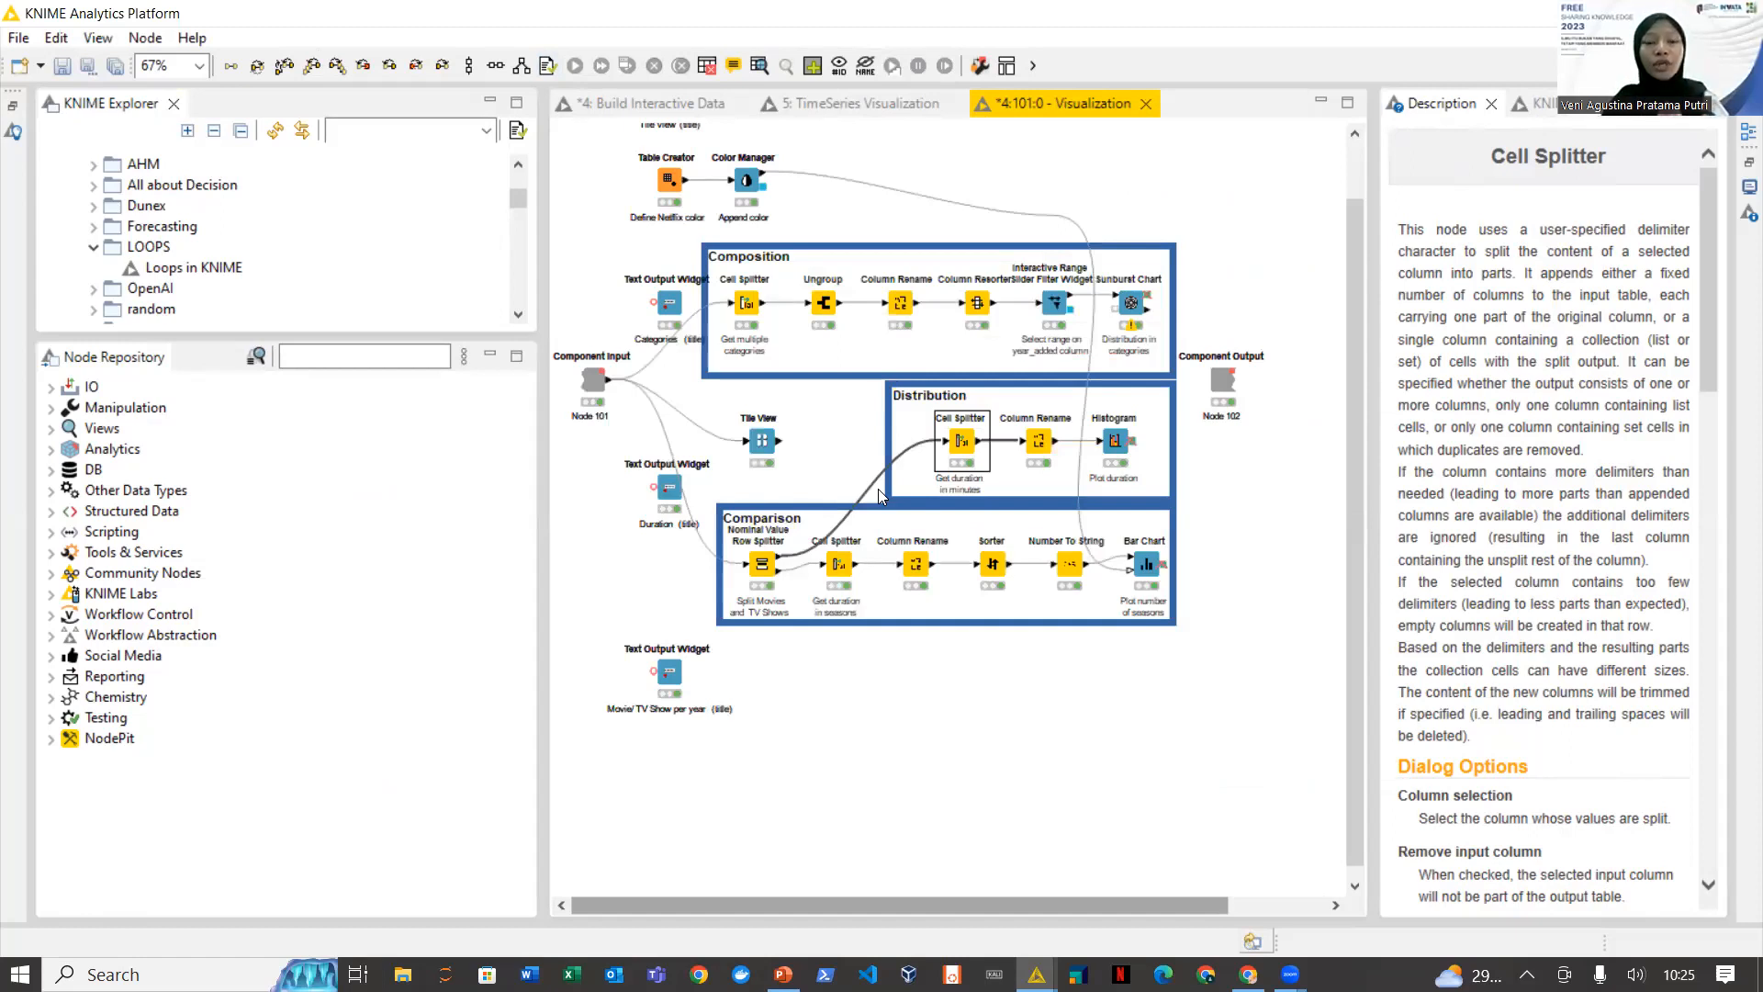
Examine how the Nominal Value Row Splitter divides the type column between movies and TV shows, and close its dialog
click(766, 578)
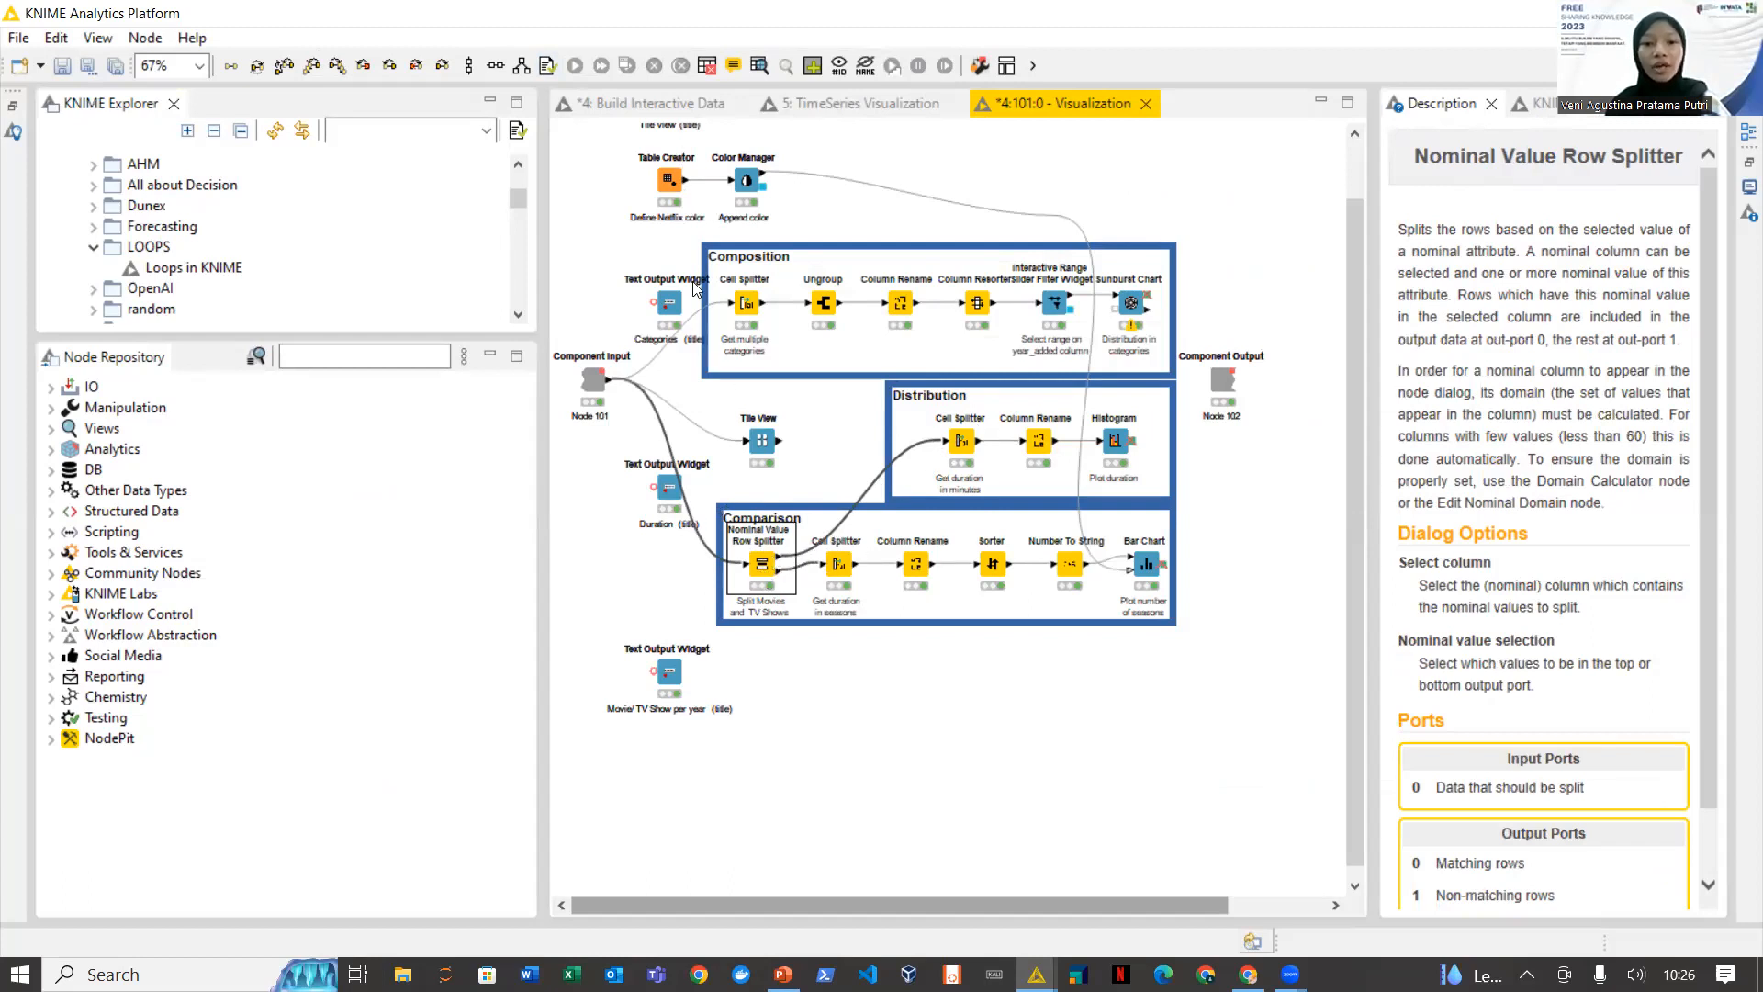
click(554, 68)
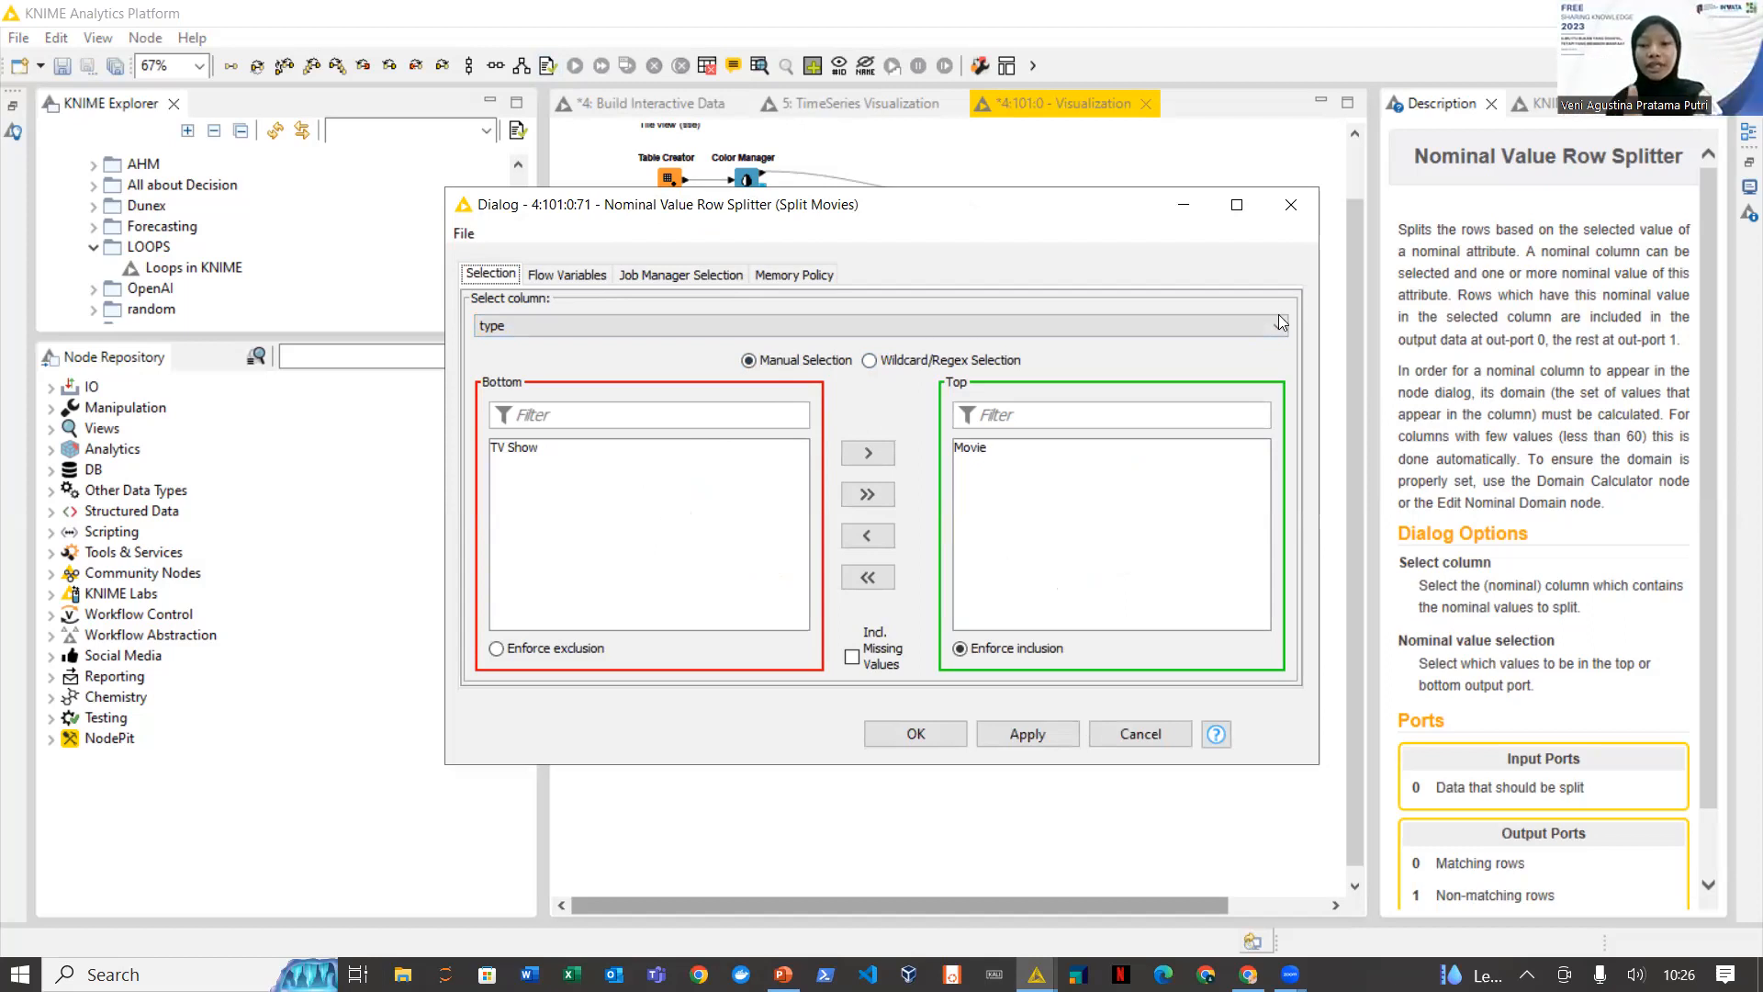
click(1290, 204)
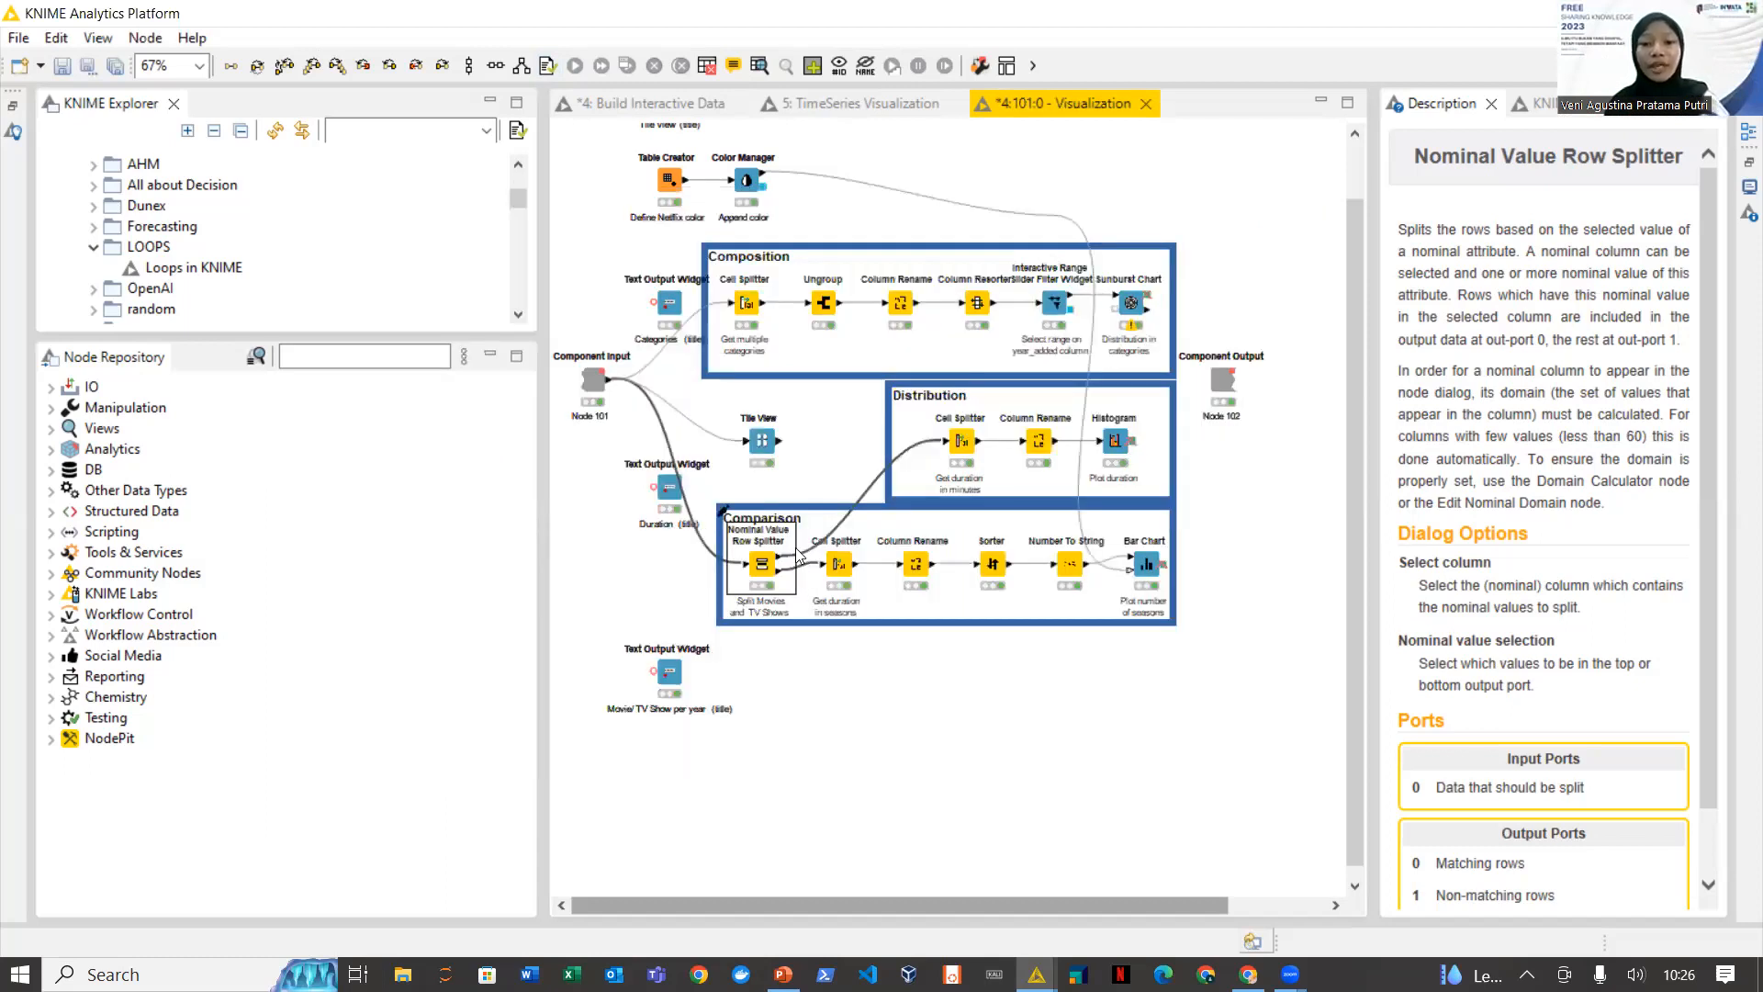
mouse_move(780, 564)
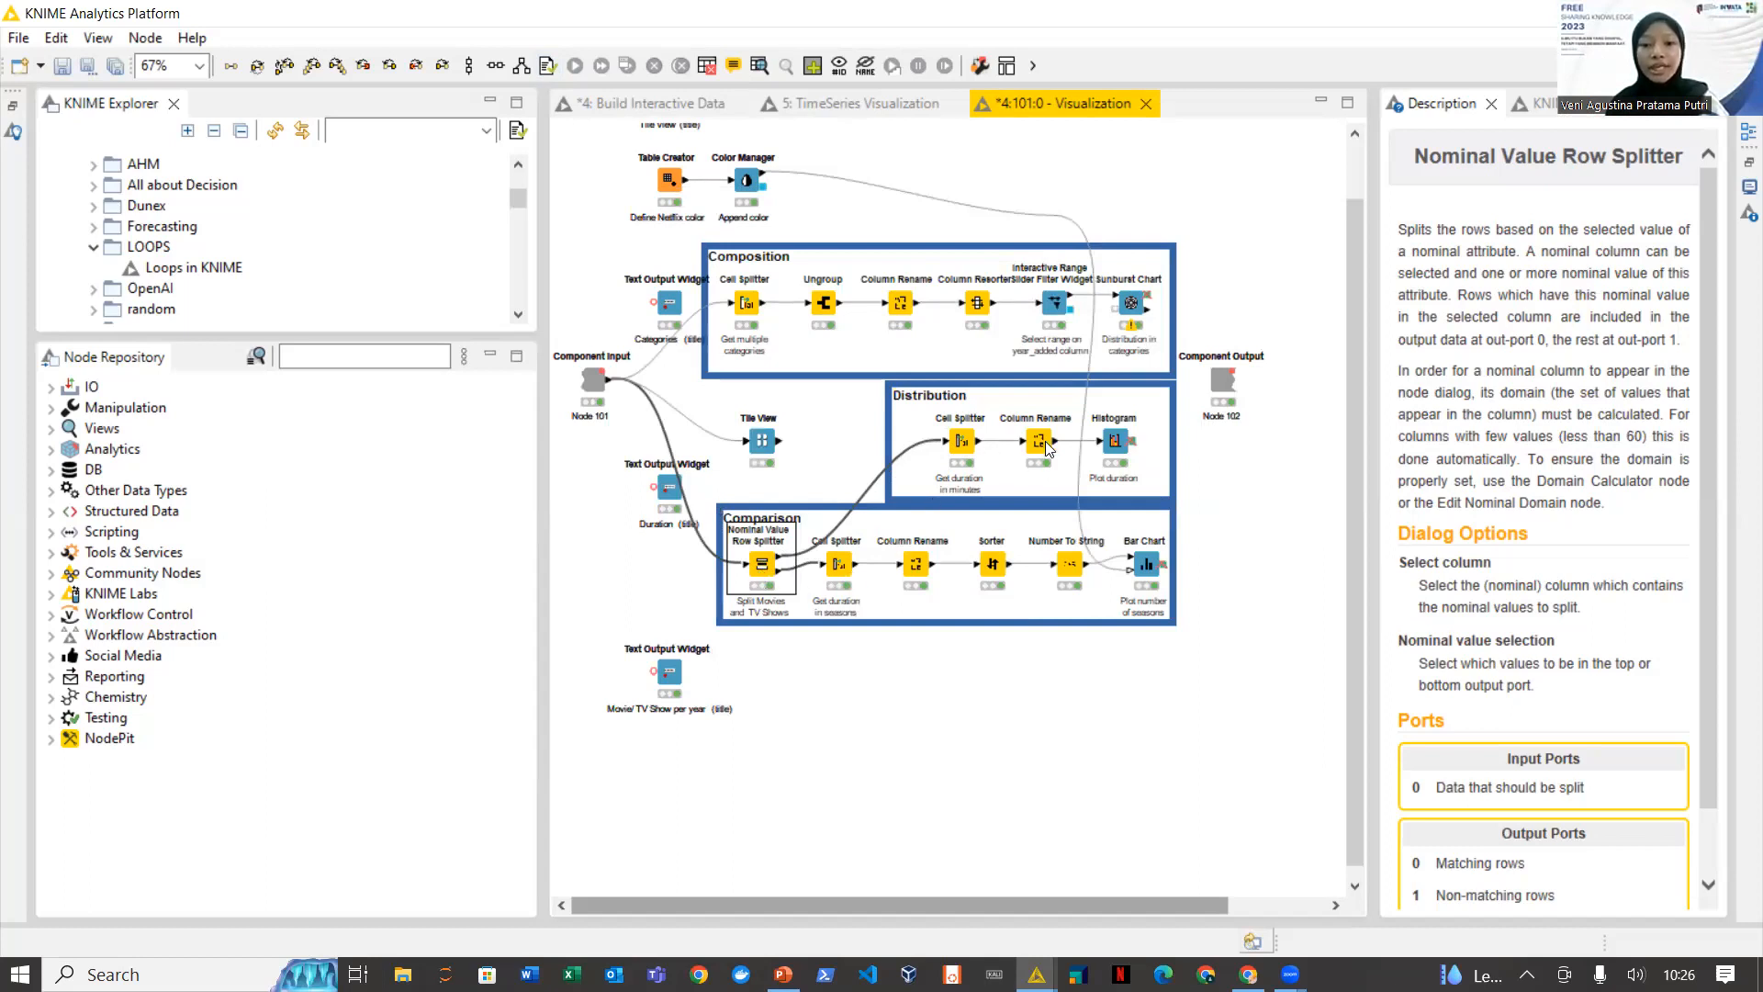
Open the Distribution group's Histogram view and close it
click(1011, 466)
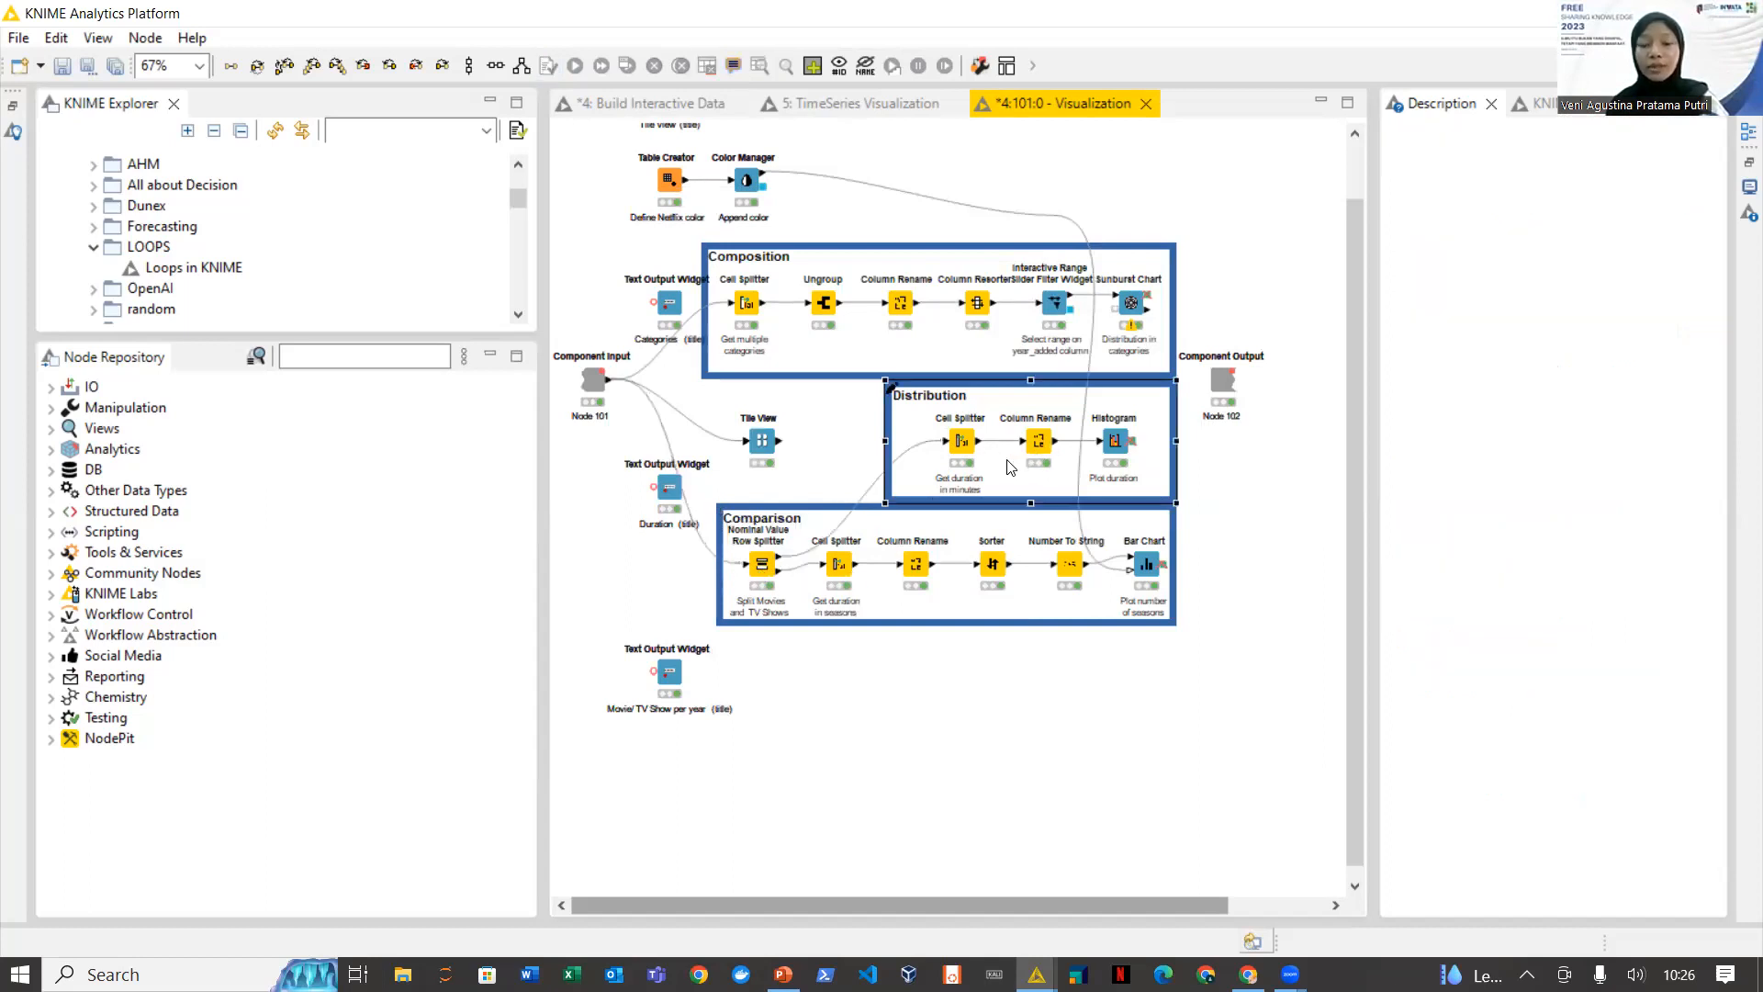
click(1114, 448)
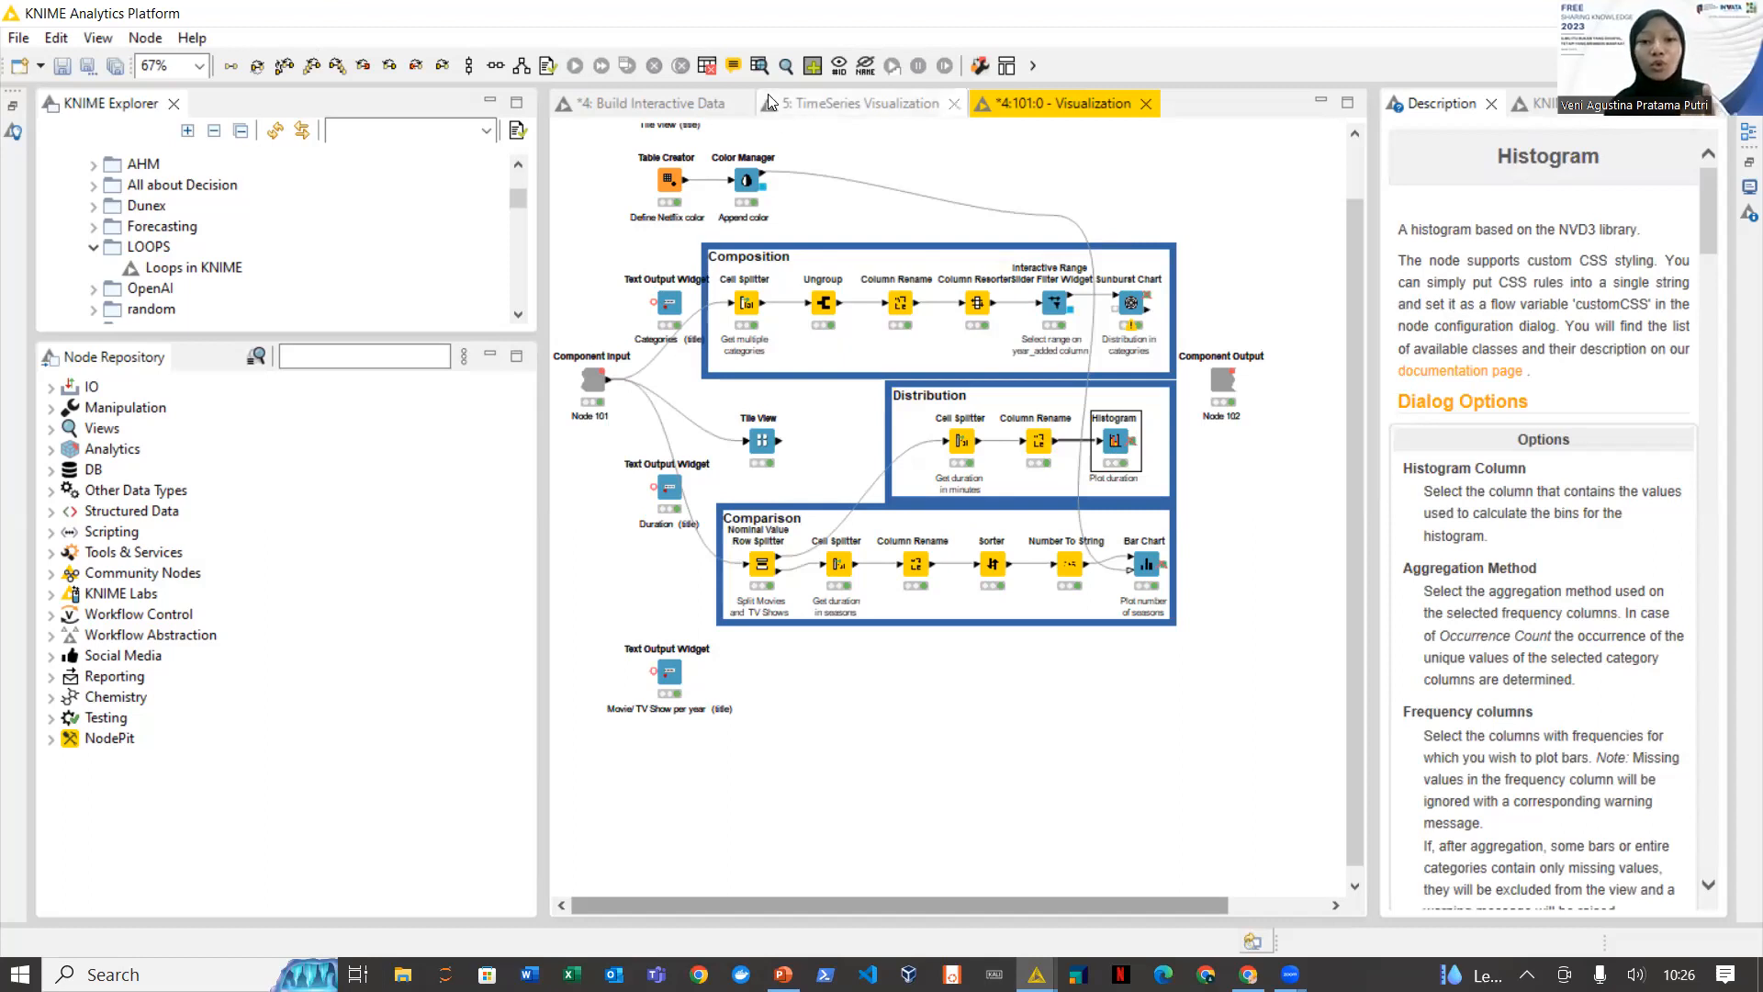
click(791, 74)
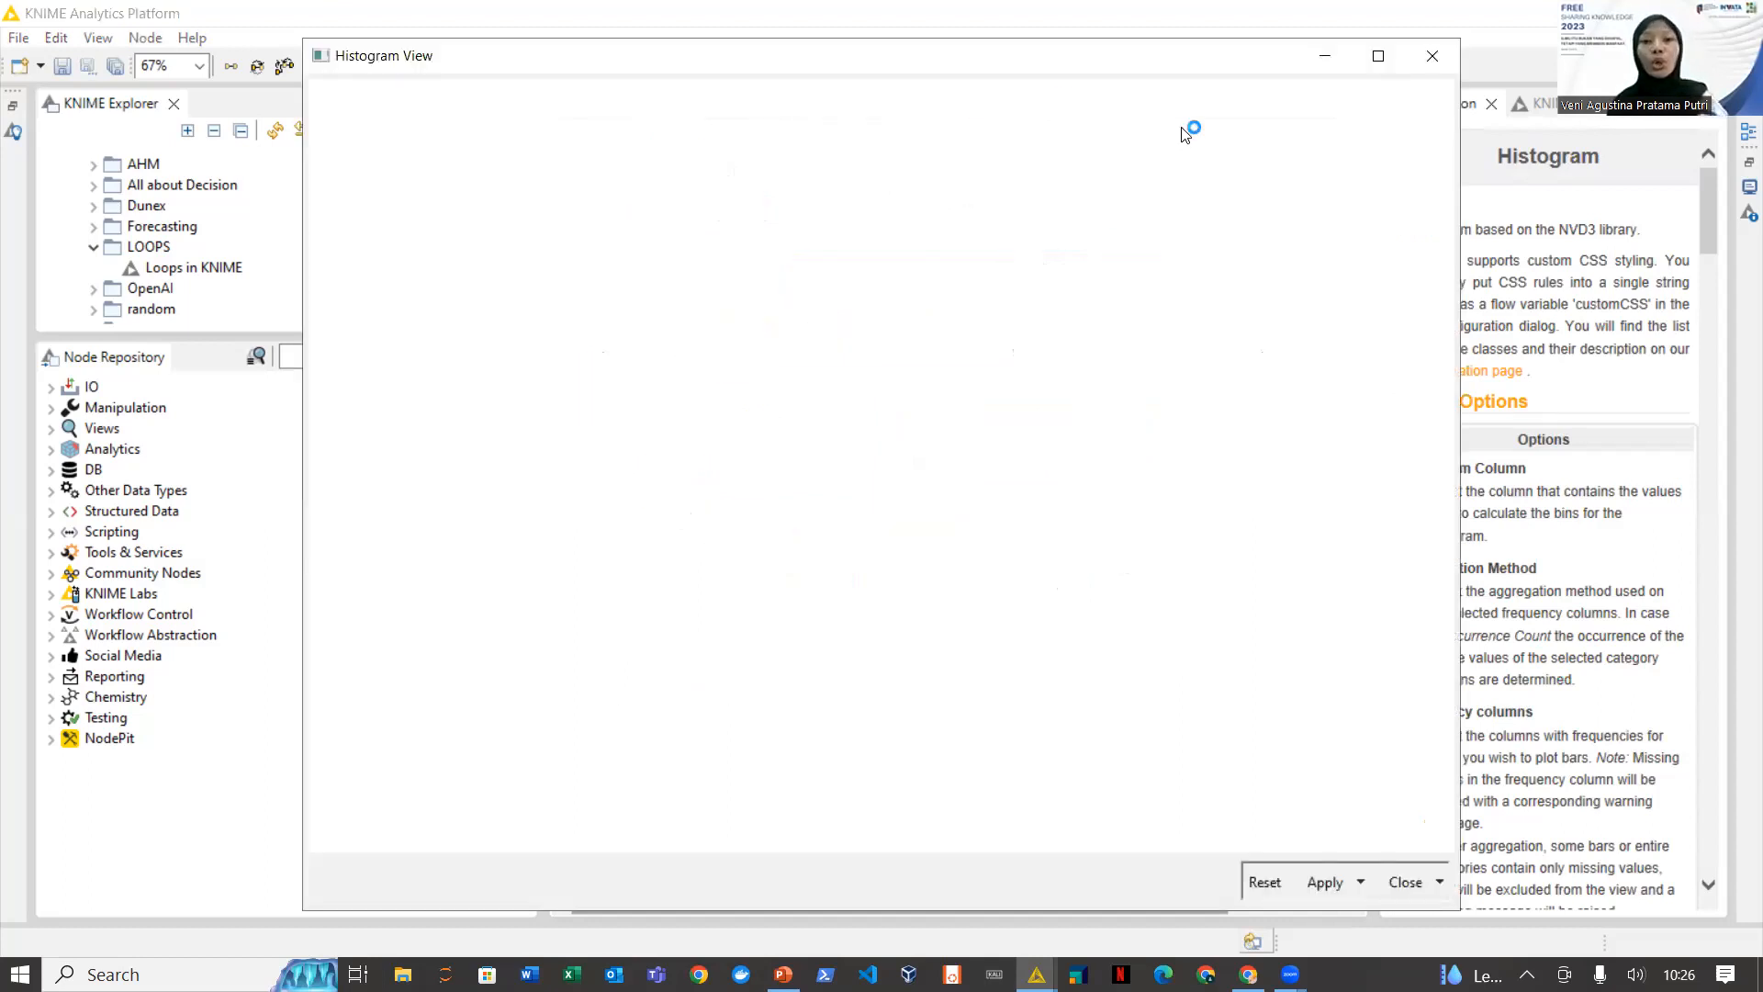
click(1427, 58)
Review the Comparison group's Cell Splitter settings for the duration column, and close the dialog without changes
click(839, 564)
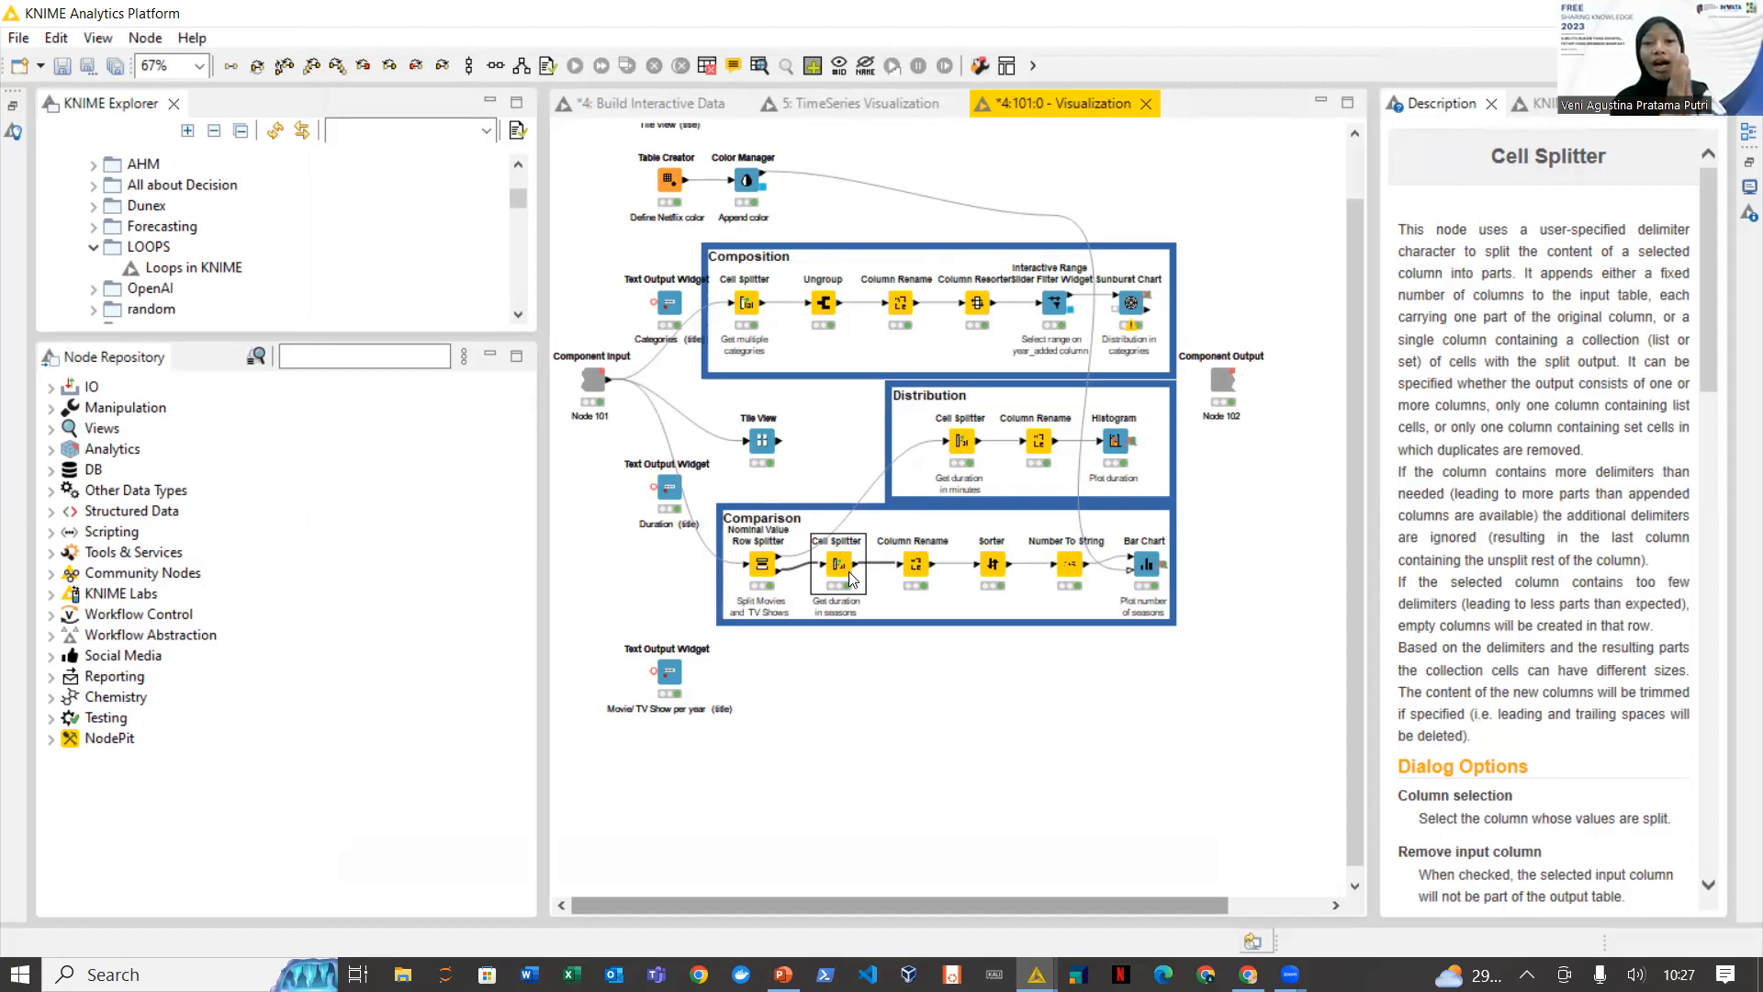
click(548, 65)
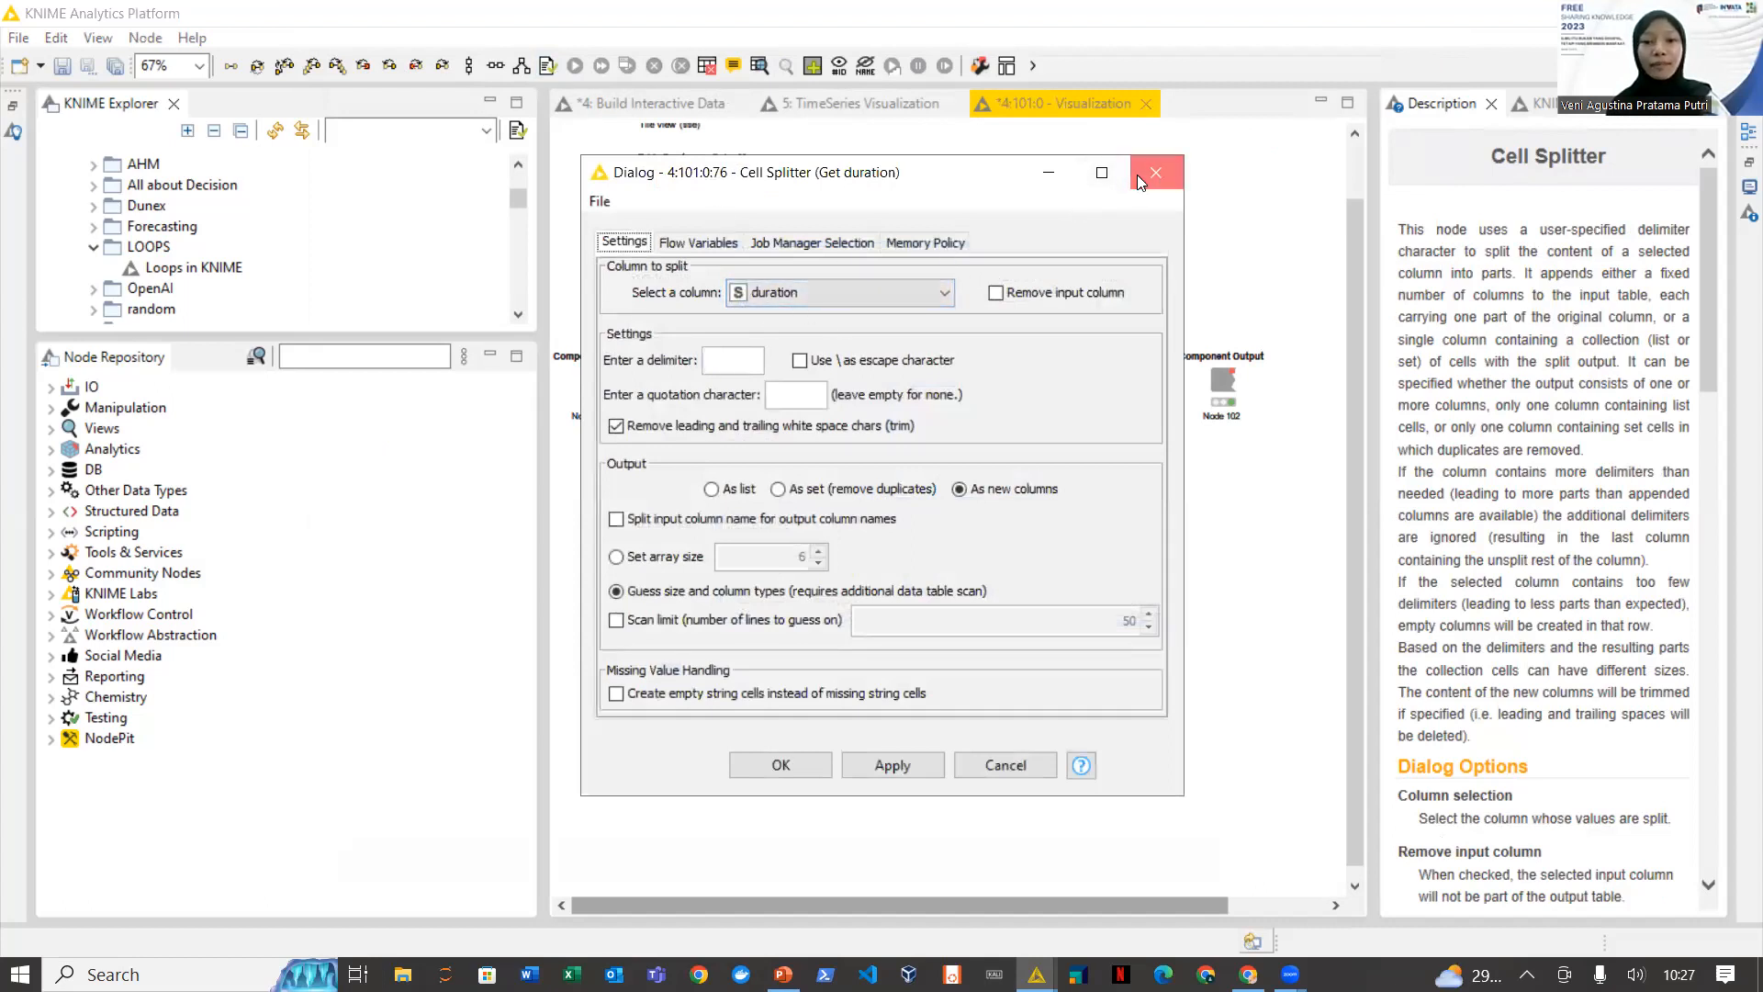
key(Escape)
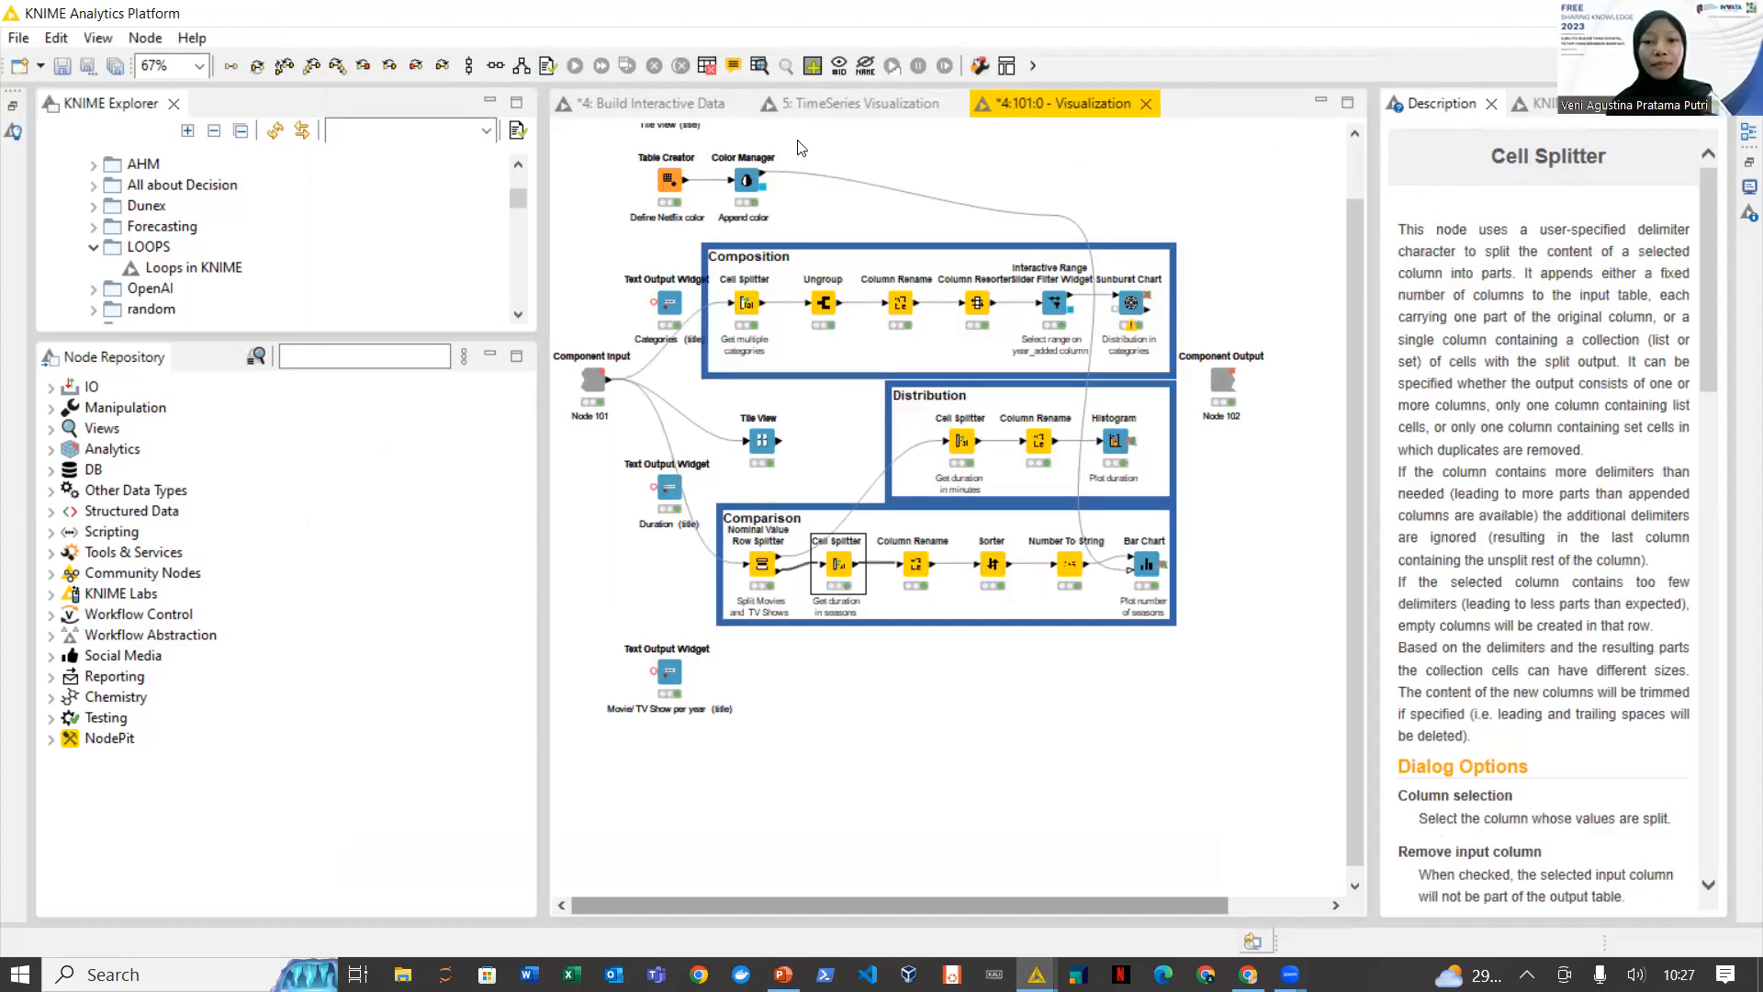
Examine the TV show rows and the split season duration columns in the Comparison Cell Splitter's output table, and close it
click(762, 65)
drag(689, 863, 1078, 863)
click(1076, 858)
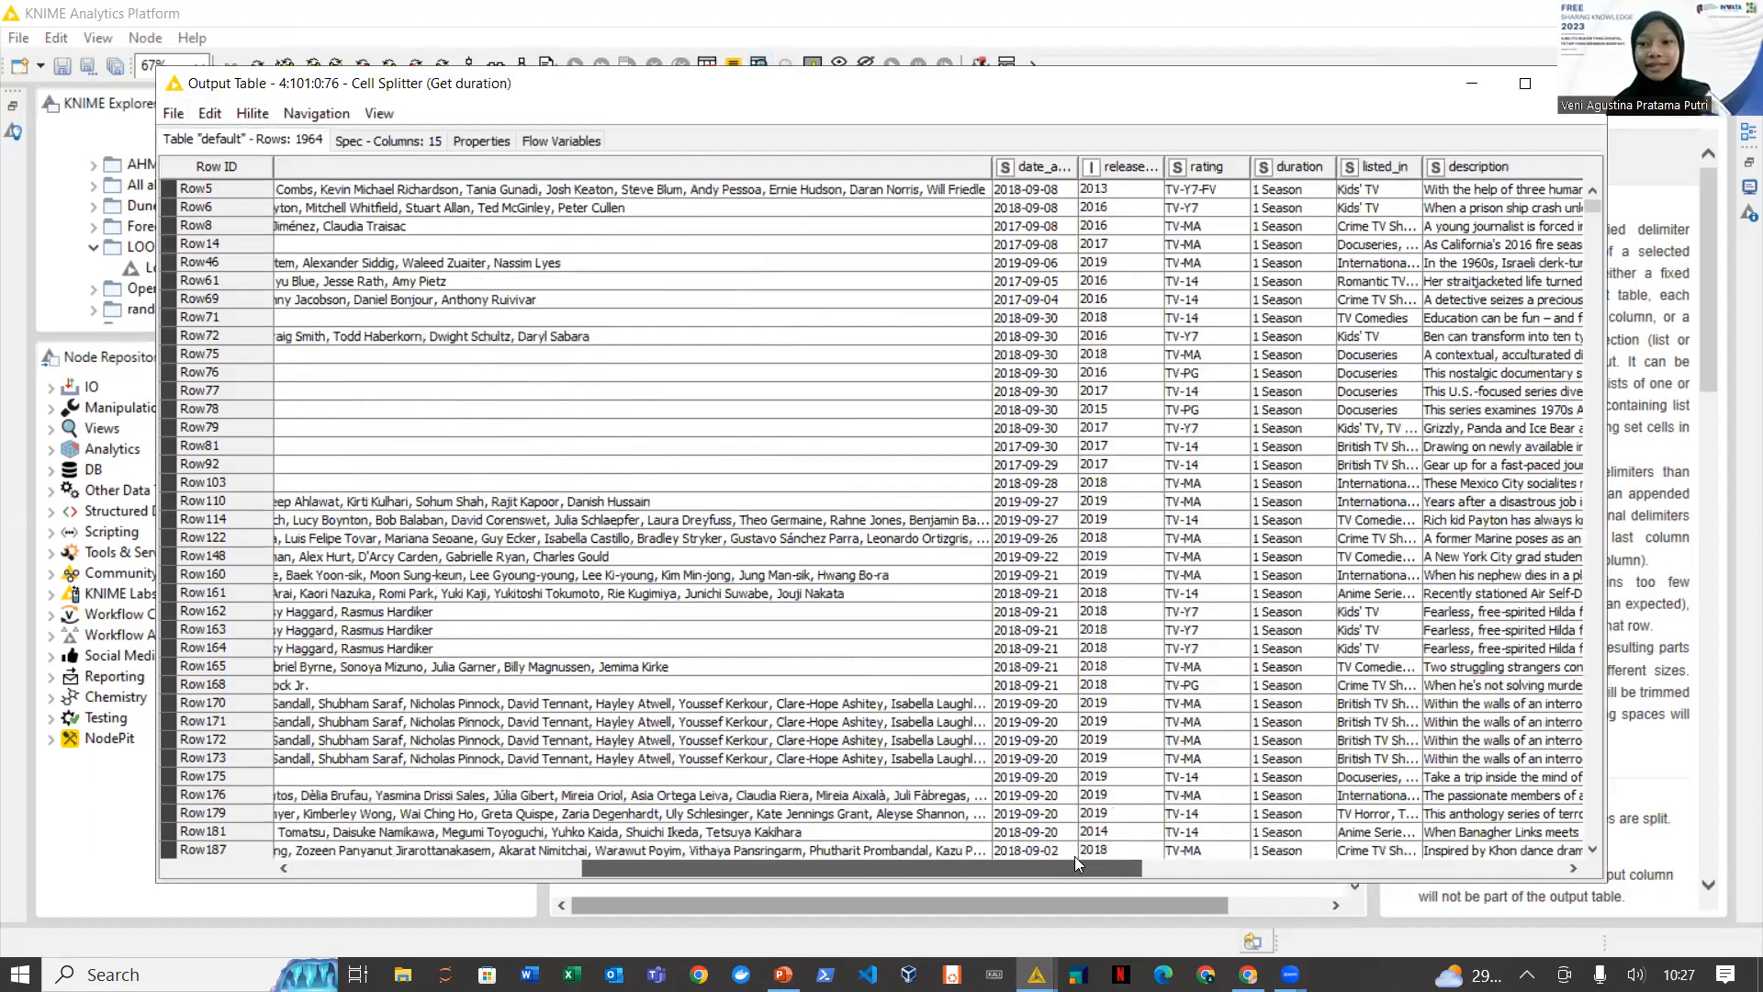
scroll(1074, 856, right, 5)
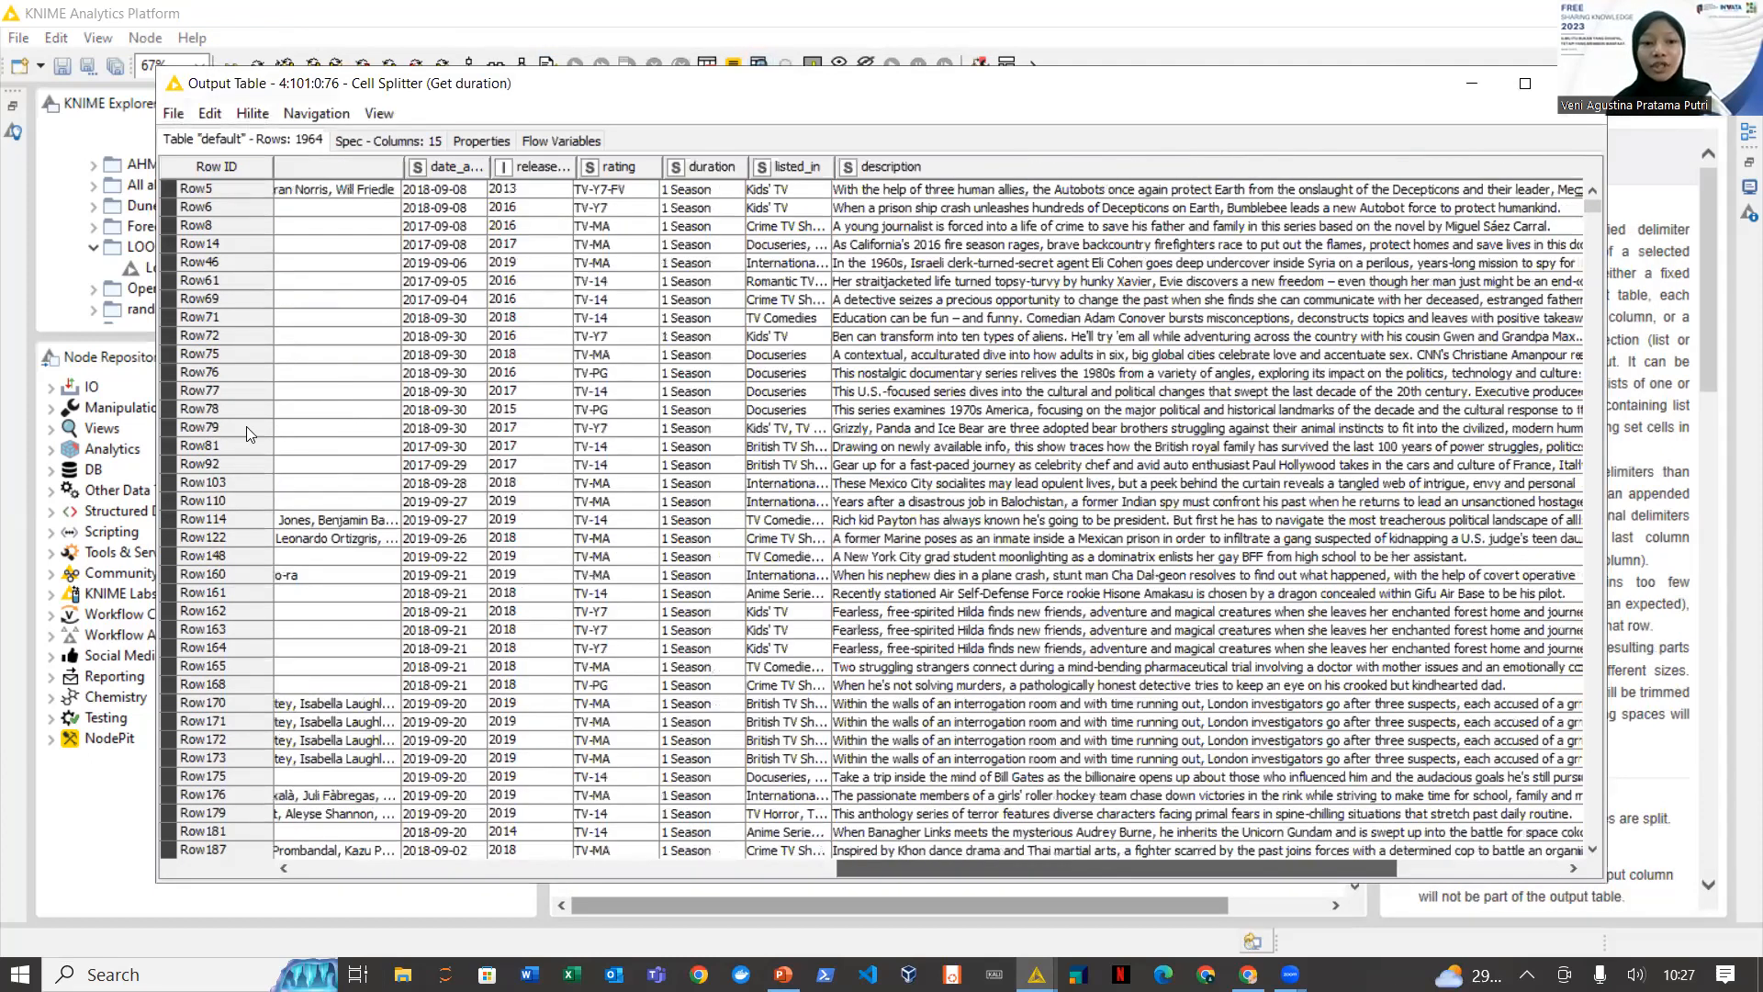
scroll(246, 426, right, 2)
scroll(246, 426, right, 3)
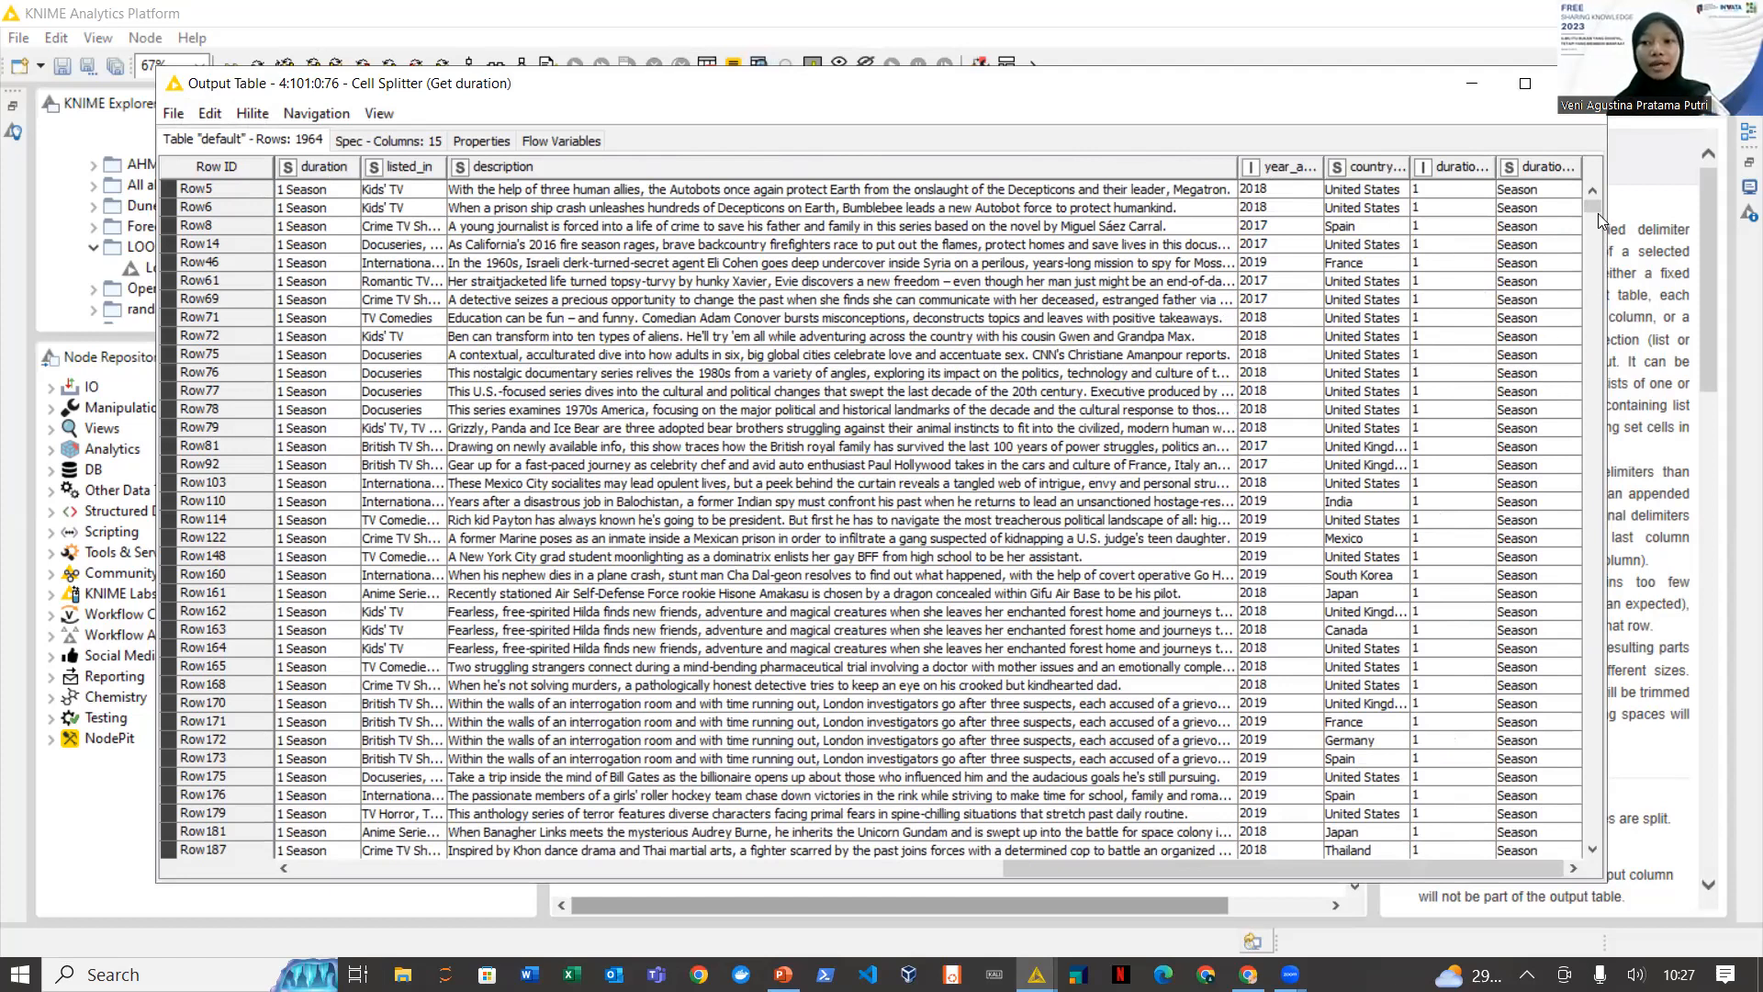
scroll(1594, 222, down, 10)
scroll(1543, 443, down, 20)
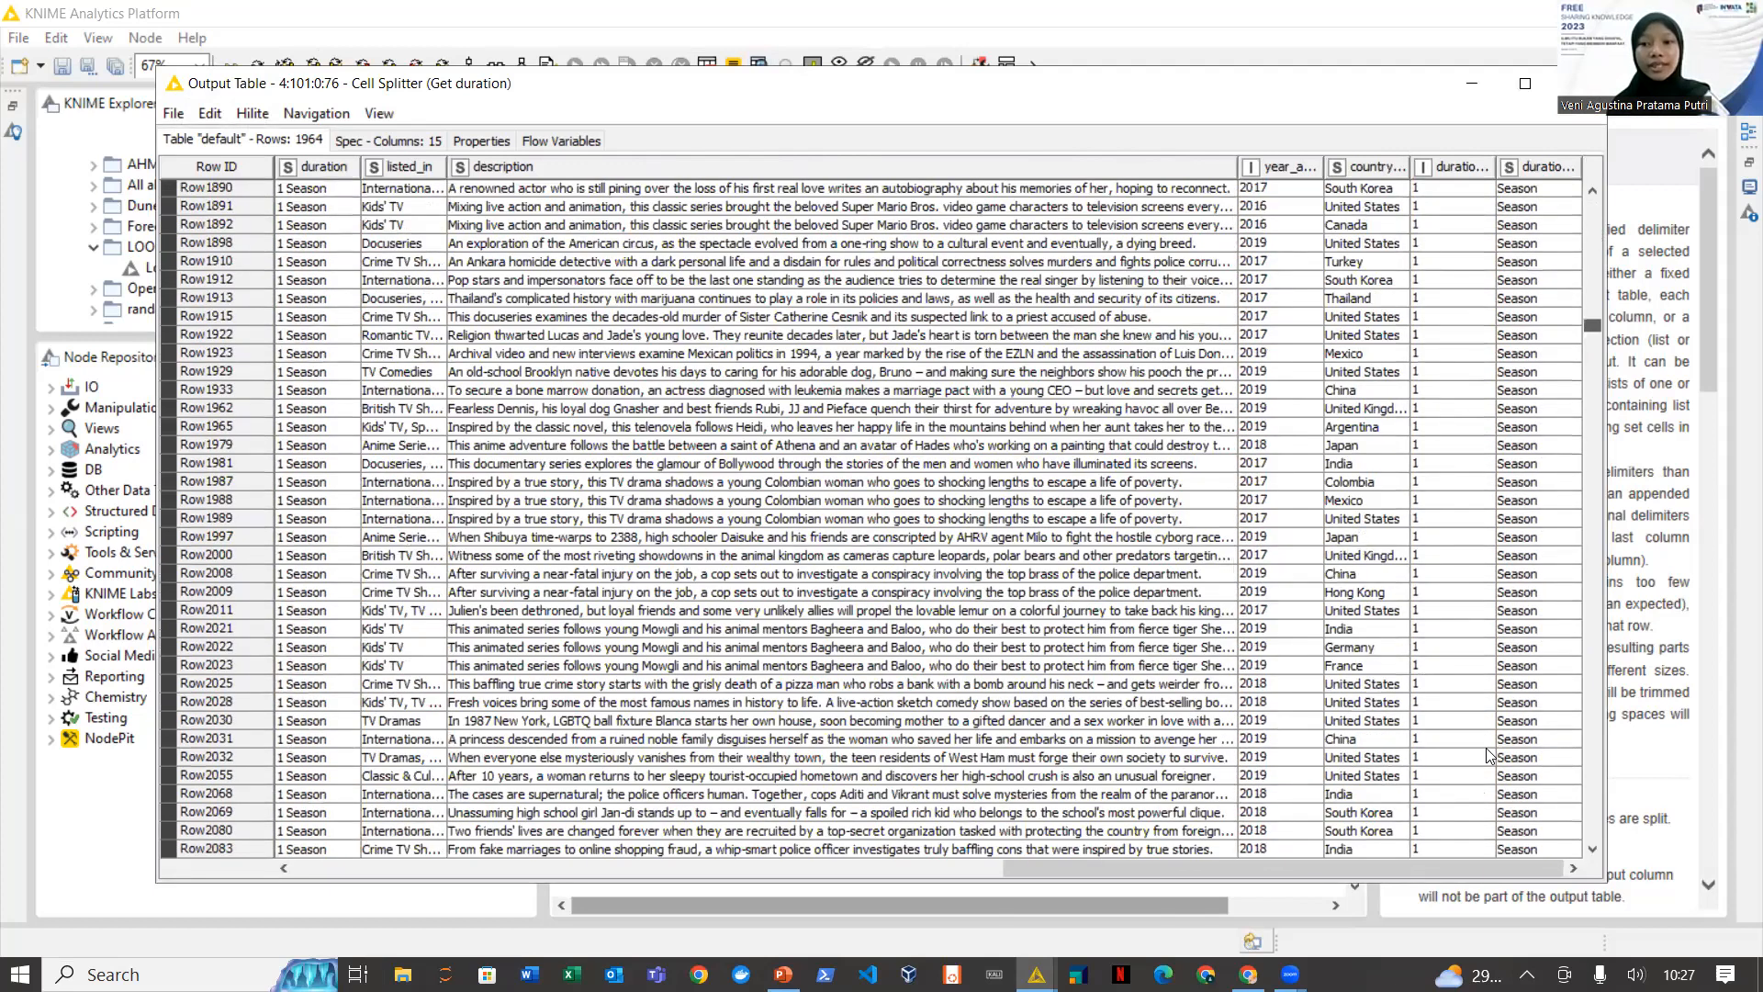
scroll(1497, 682, down, 20)
scroll(873, 519, down, 20)
scroll(881, 519, up, 20)
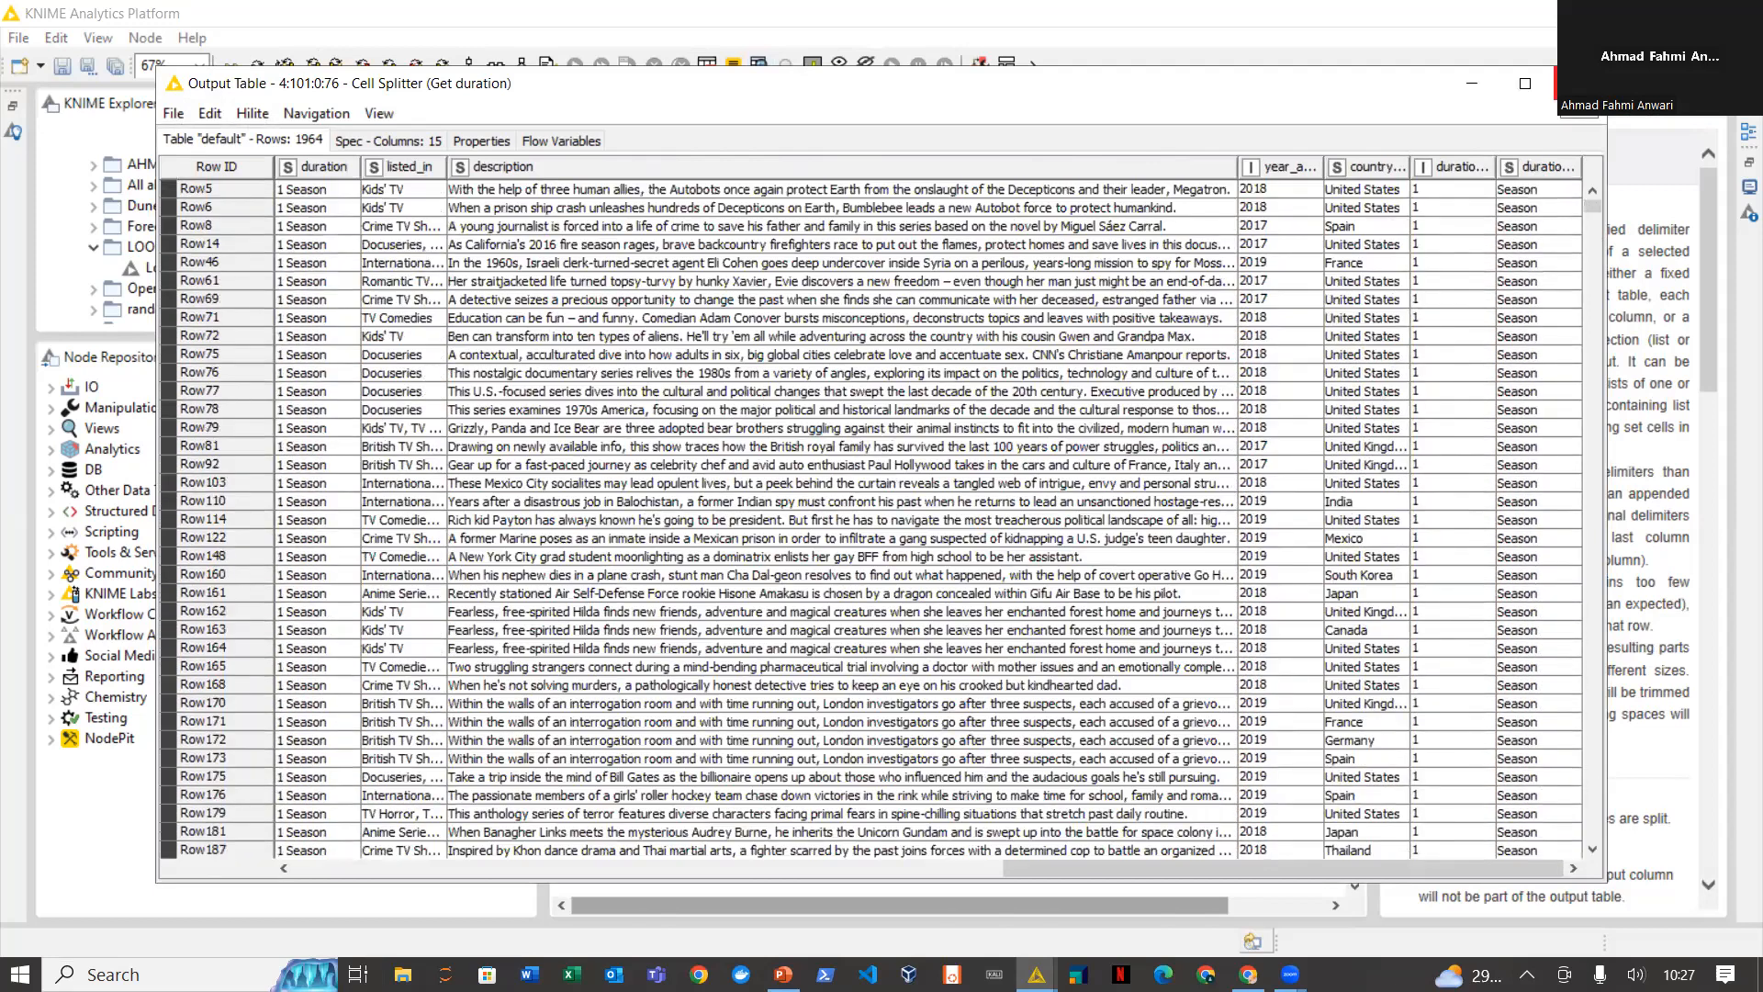
click(1579, 84)
Reopen the Histogram's view, examine the movie length distribution in minutes, and close it
click(1108, 456)
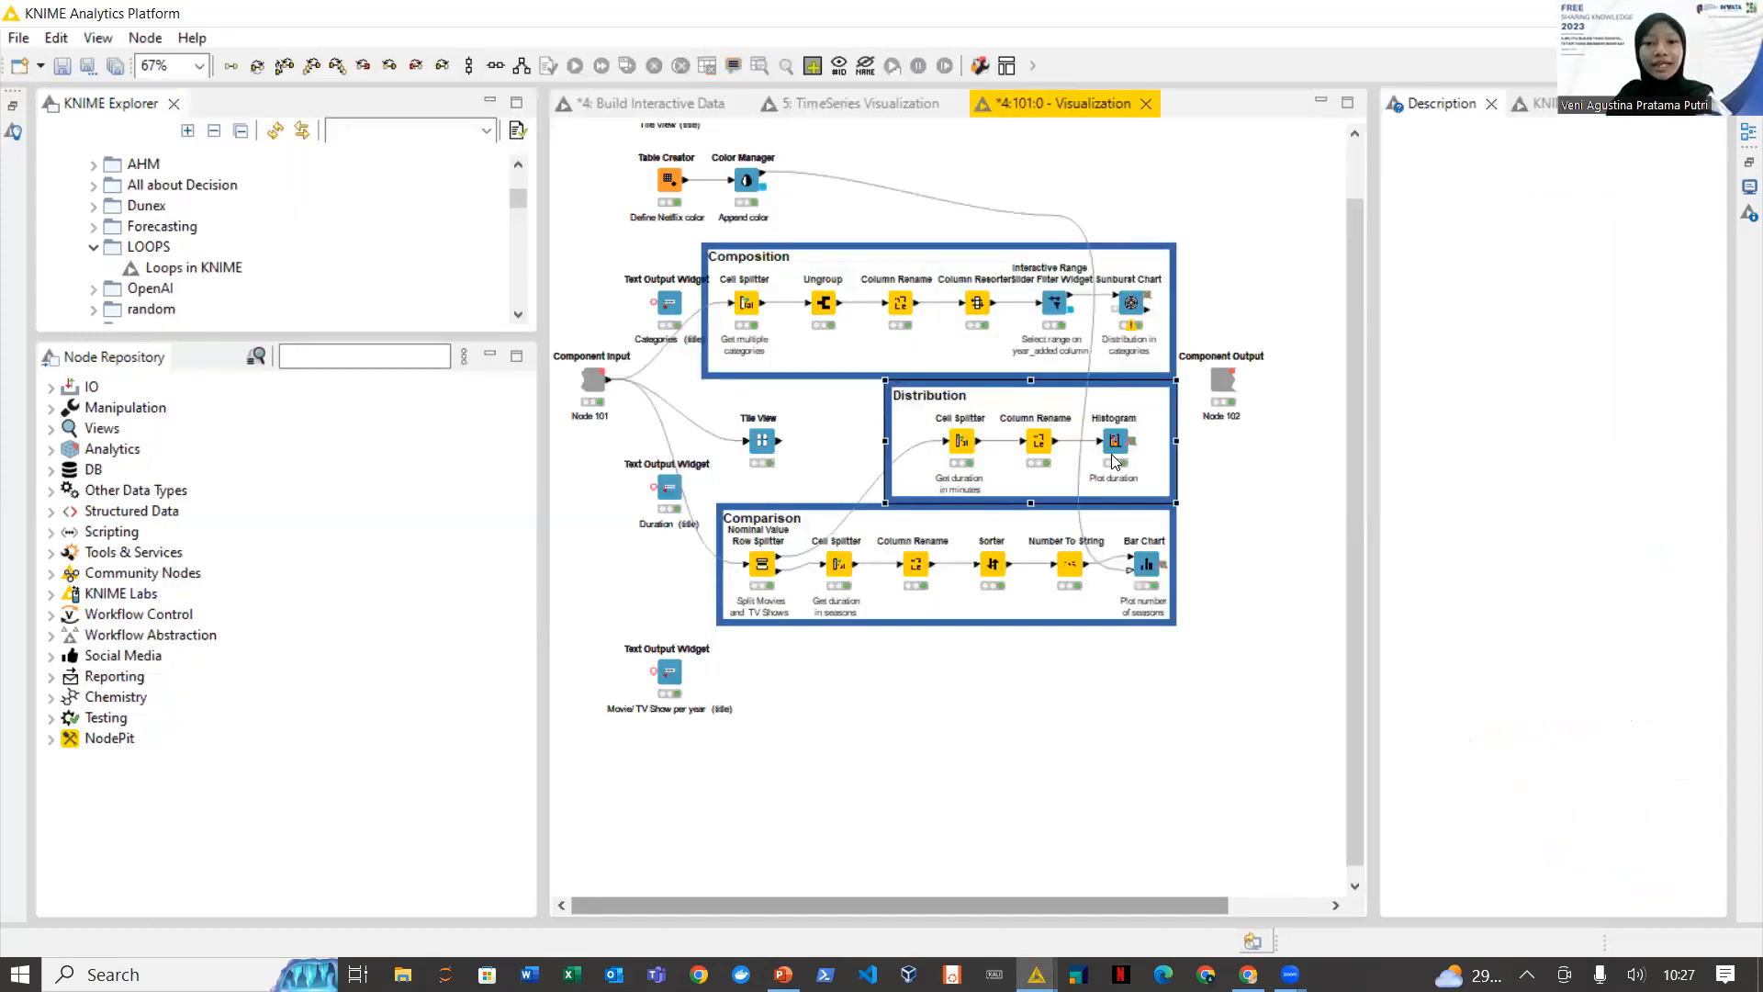
click(1114, 459)
click(791, 63)
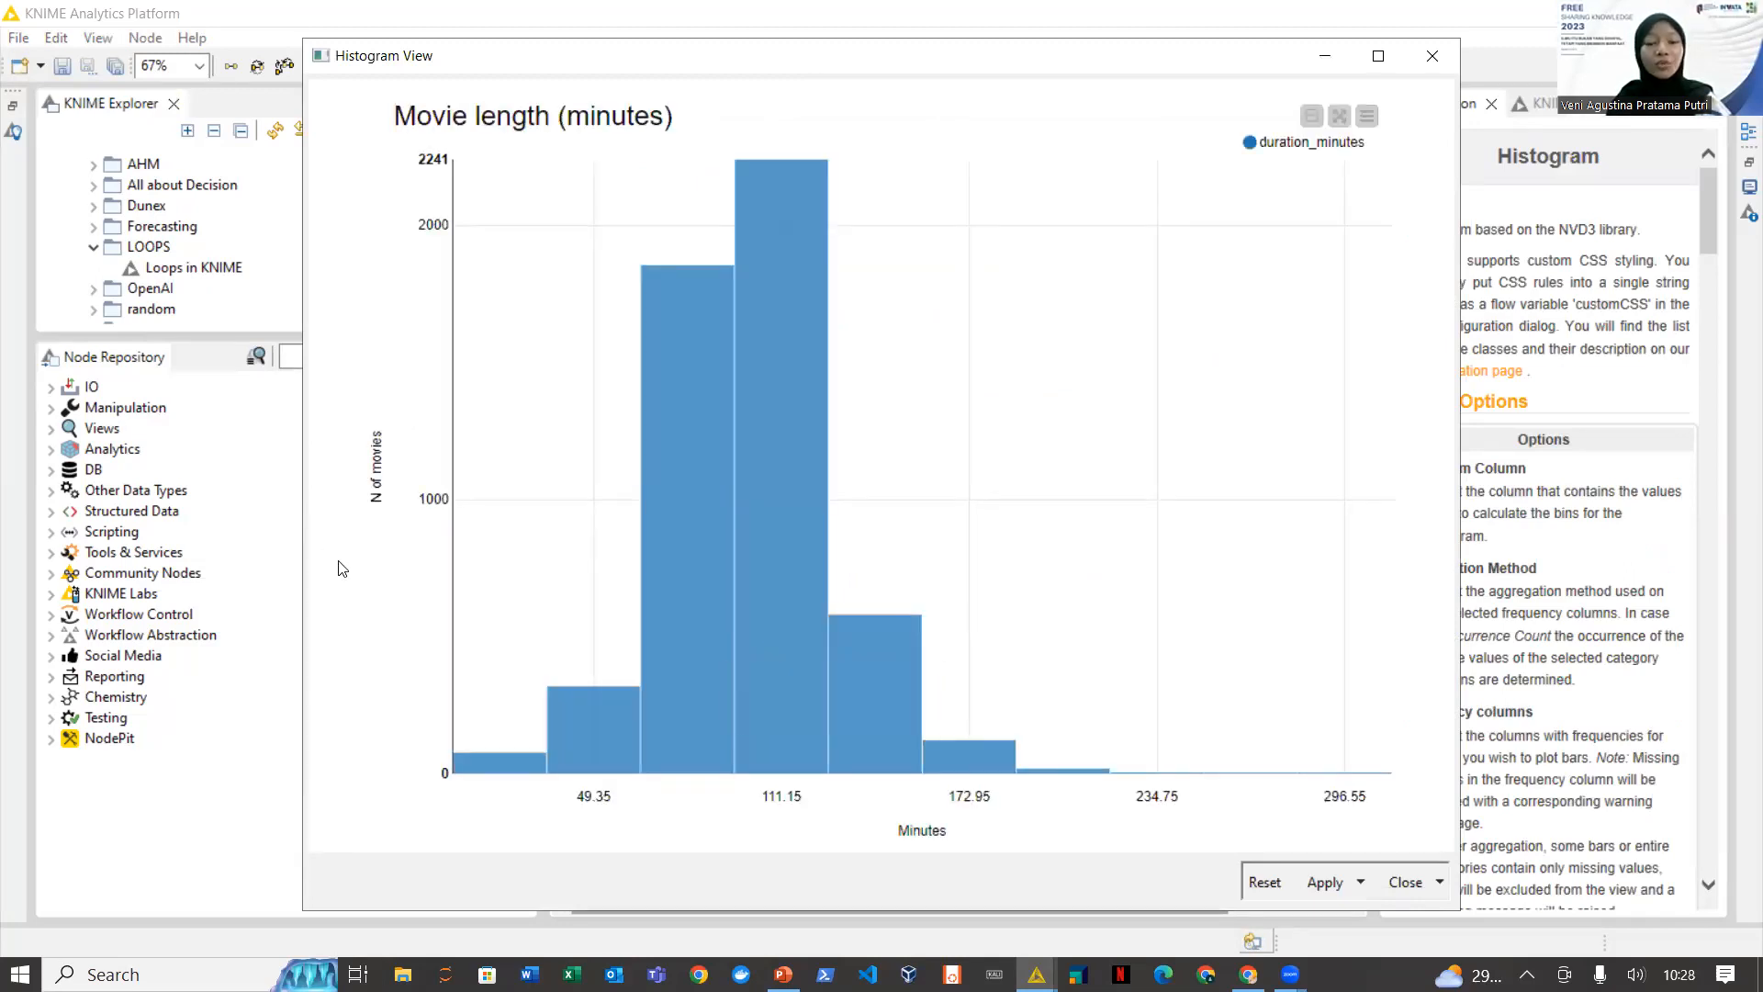
click(1431, 56)
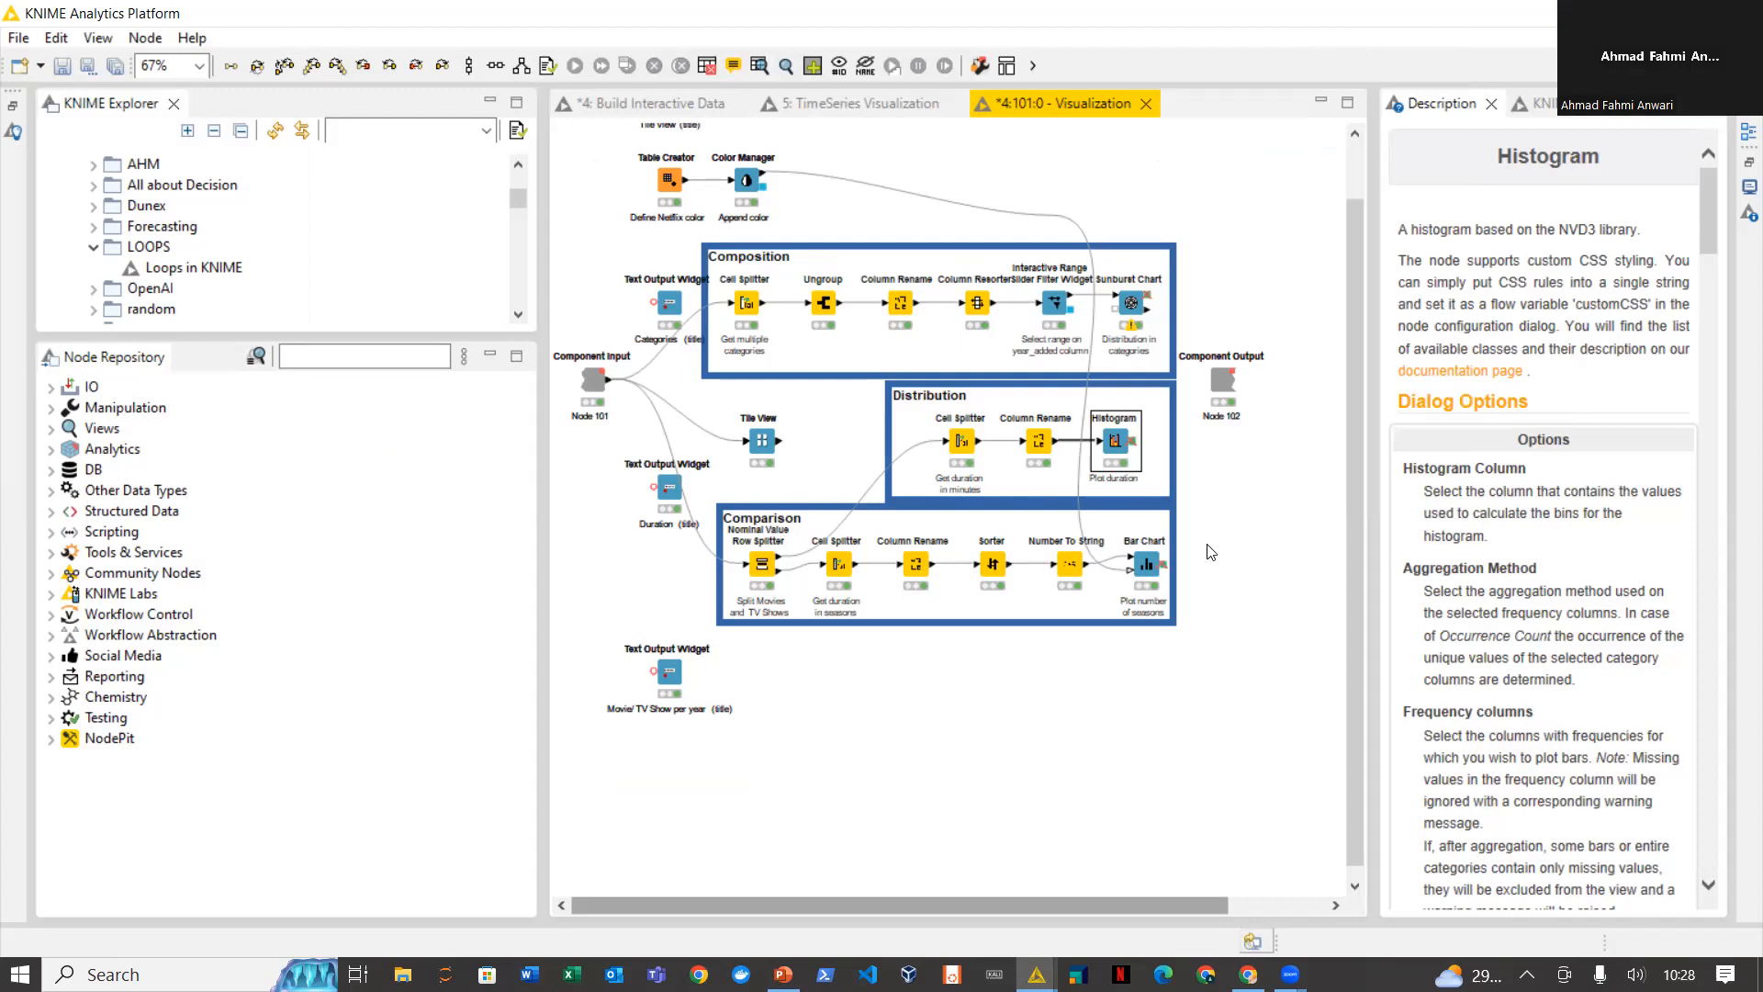
Review how the Comparison group's Column Rename node names and types the duration_Arr[0] column, and close its dialog
click(857, 572)
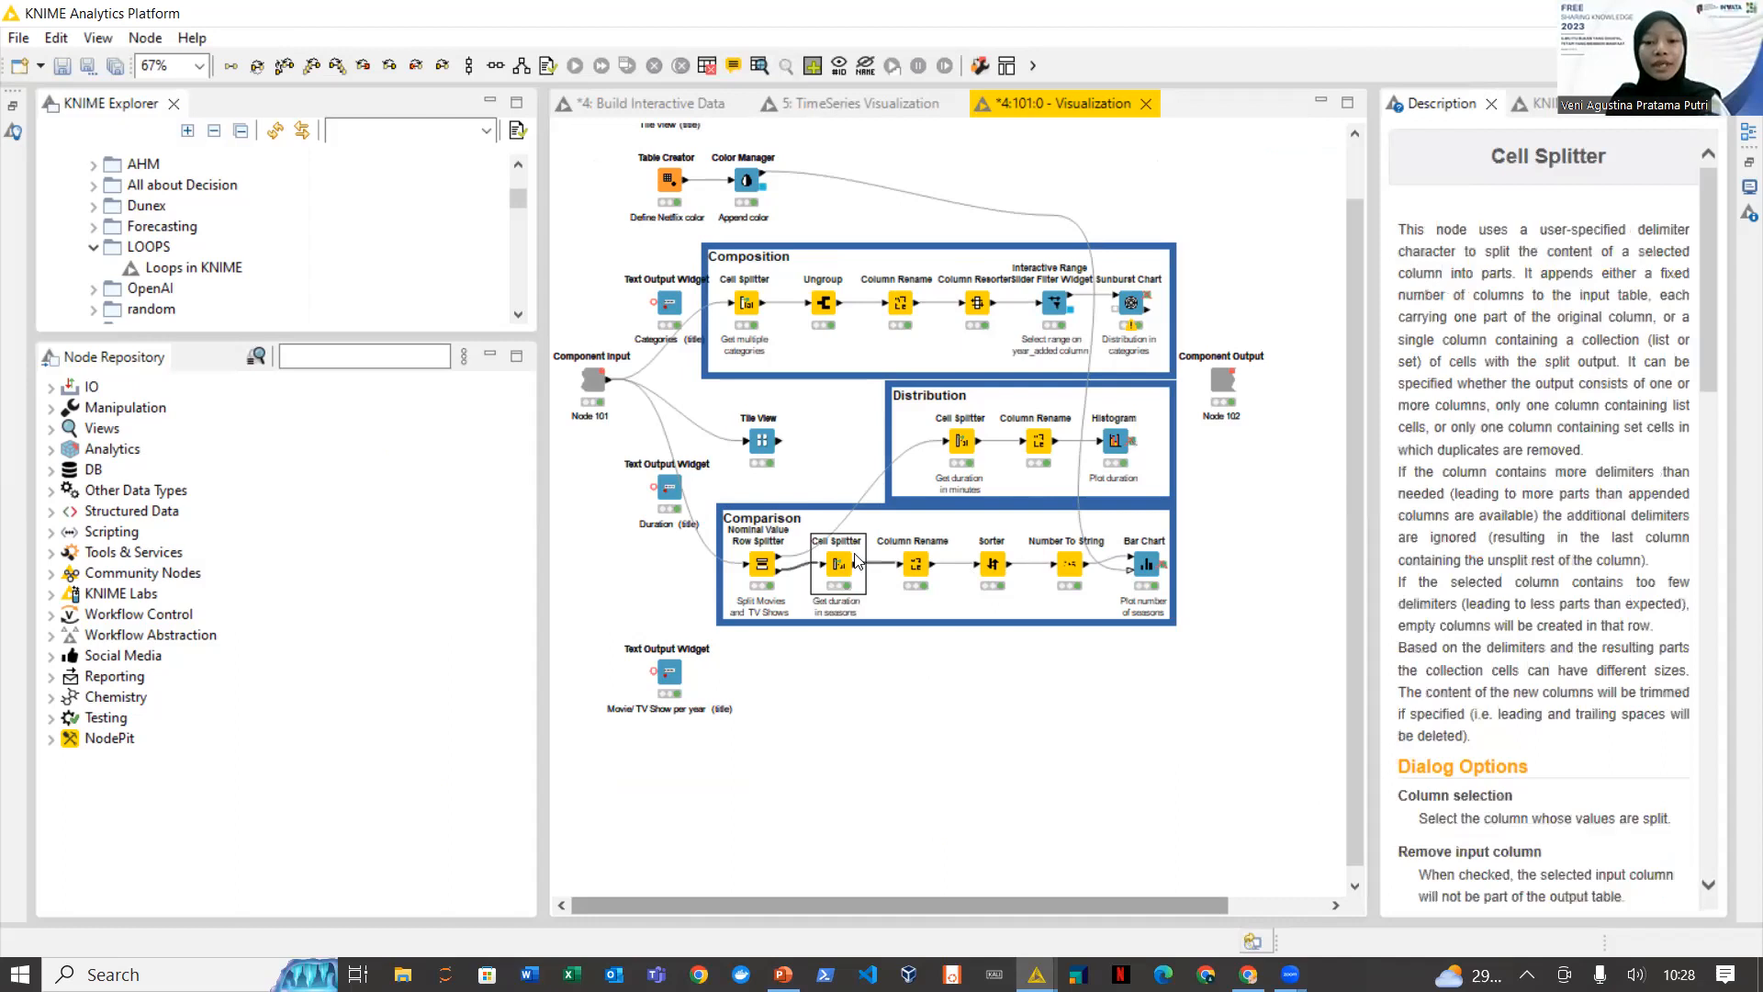
click(919, 557)
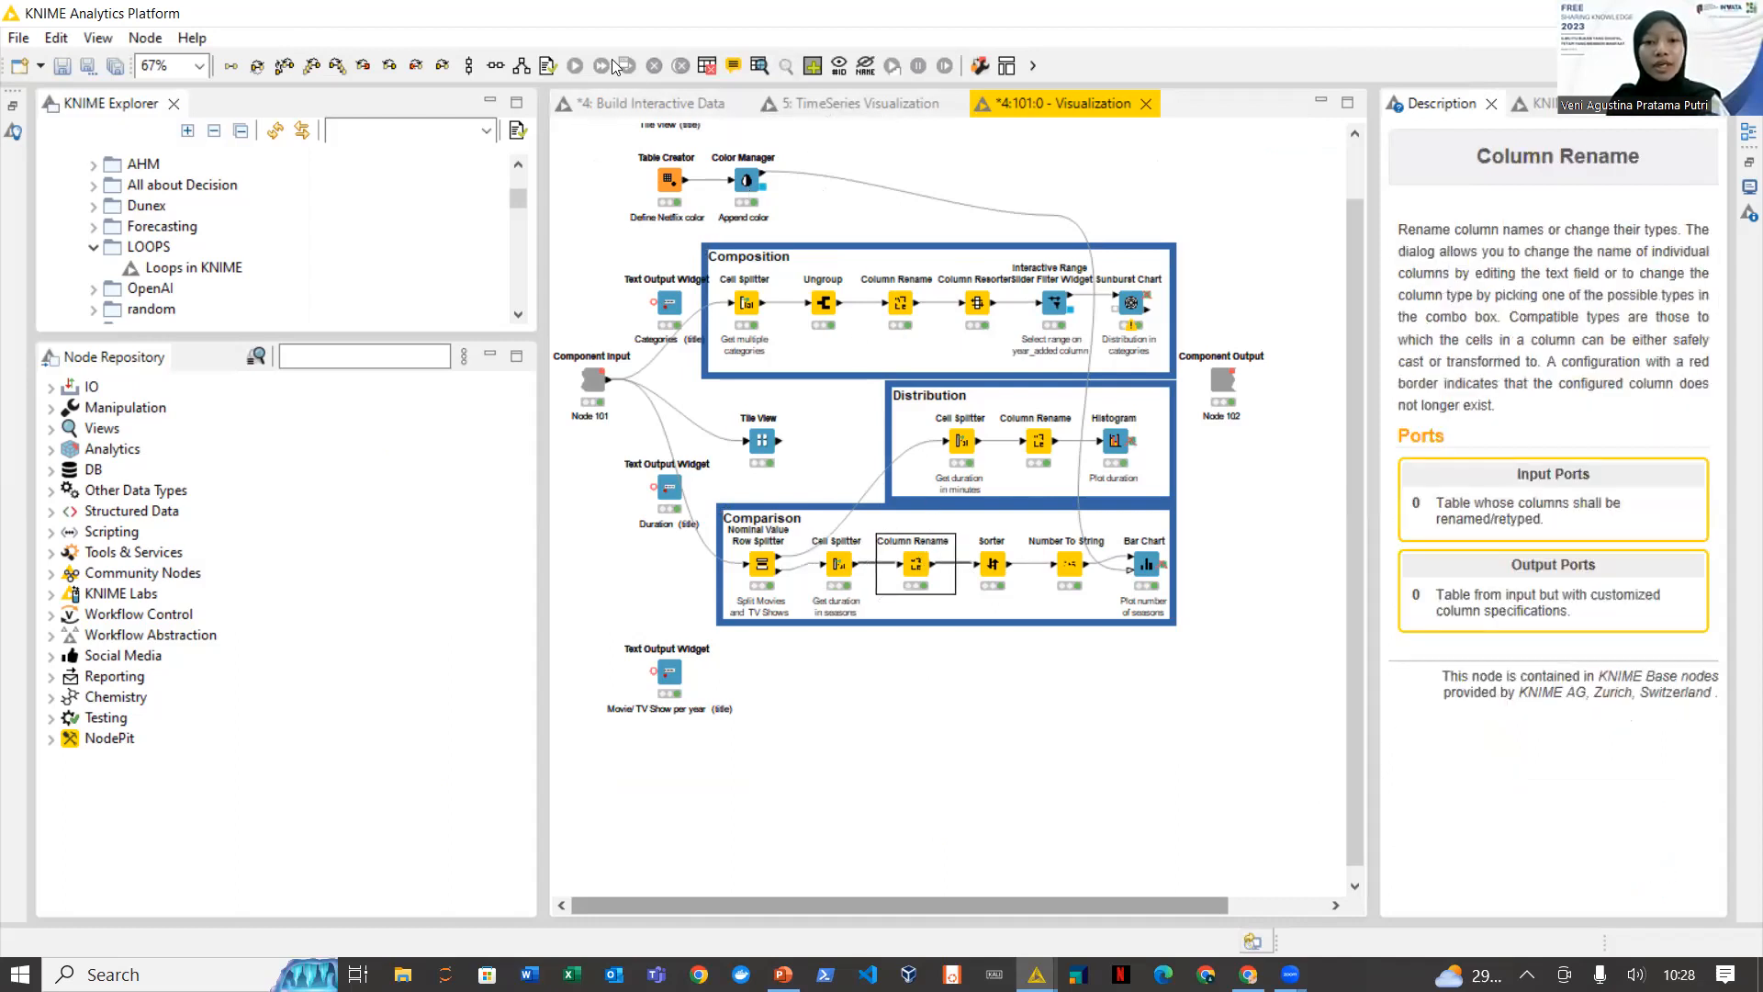
click(549, 66)
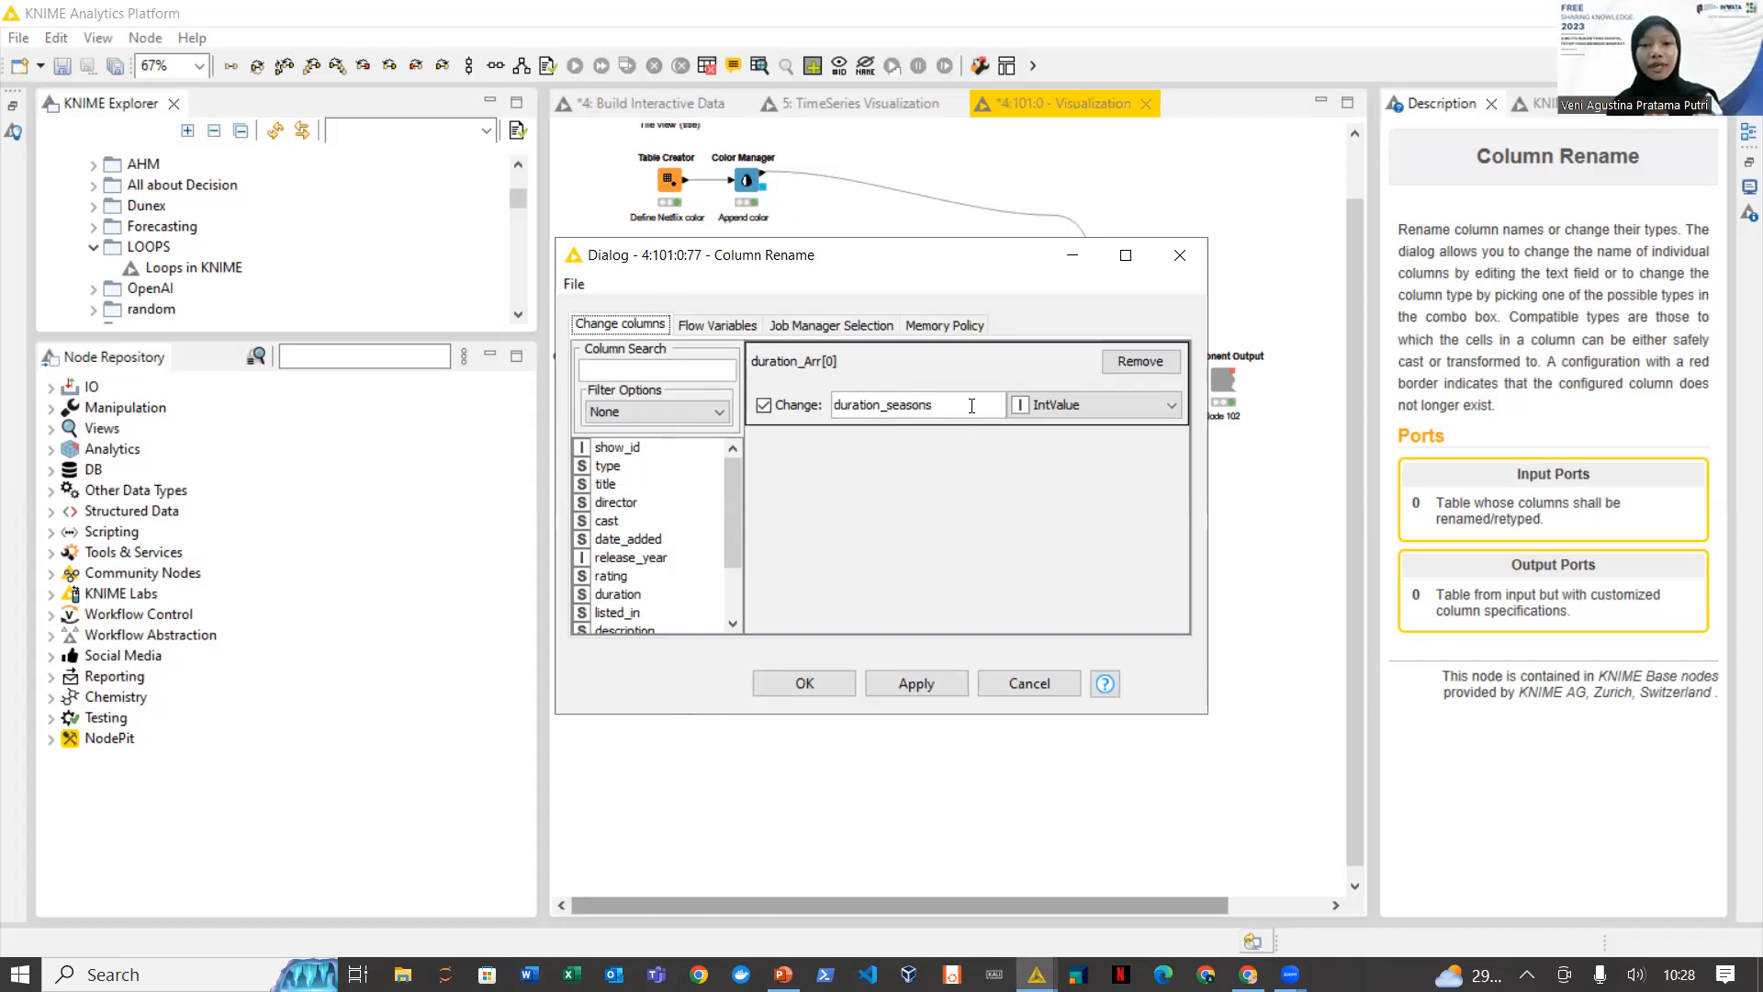
click(780, 365)
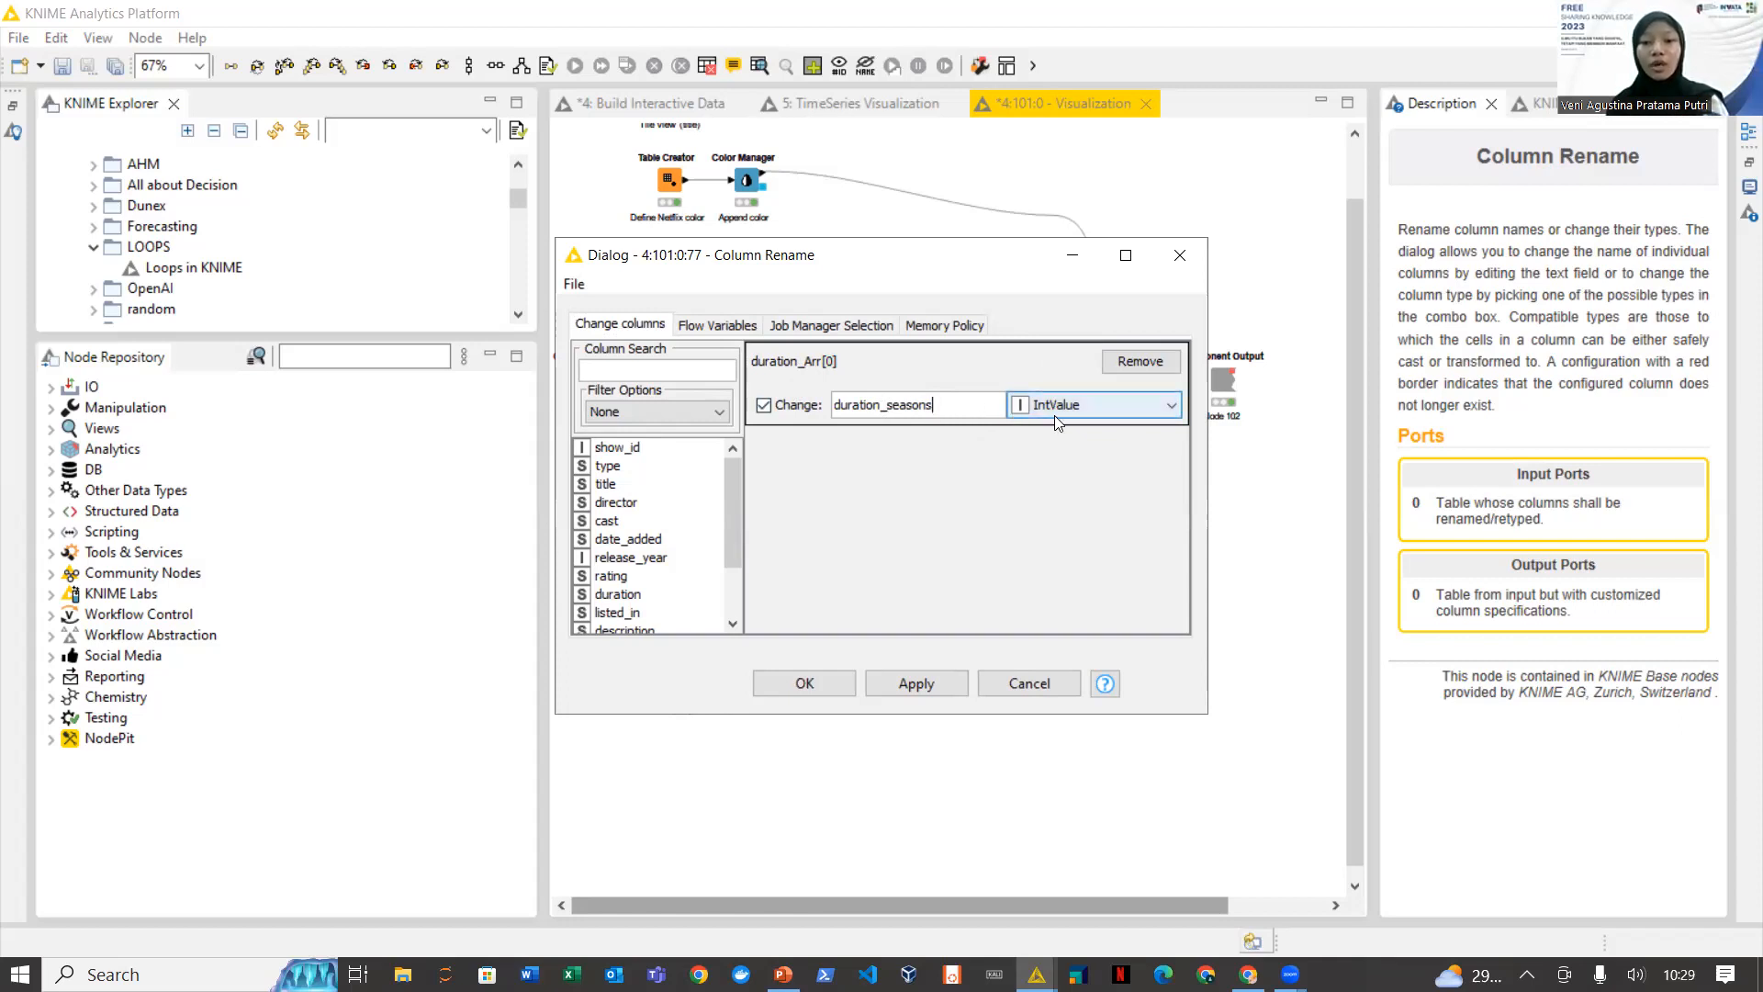
click(1172, 274)
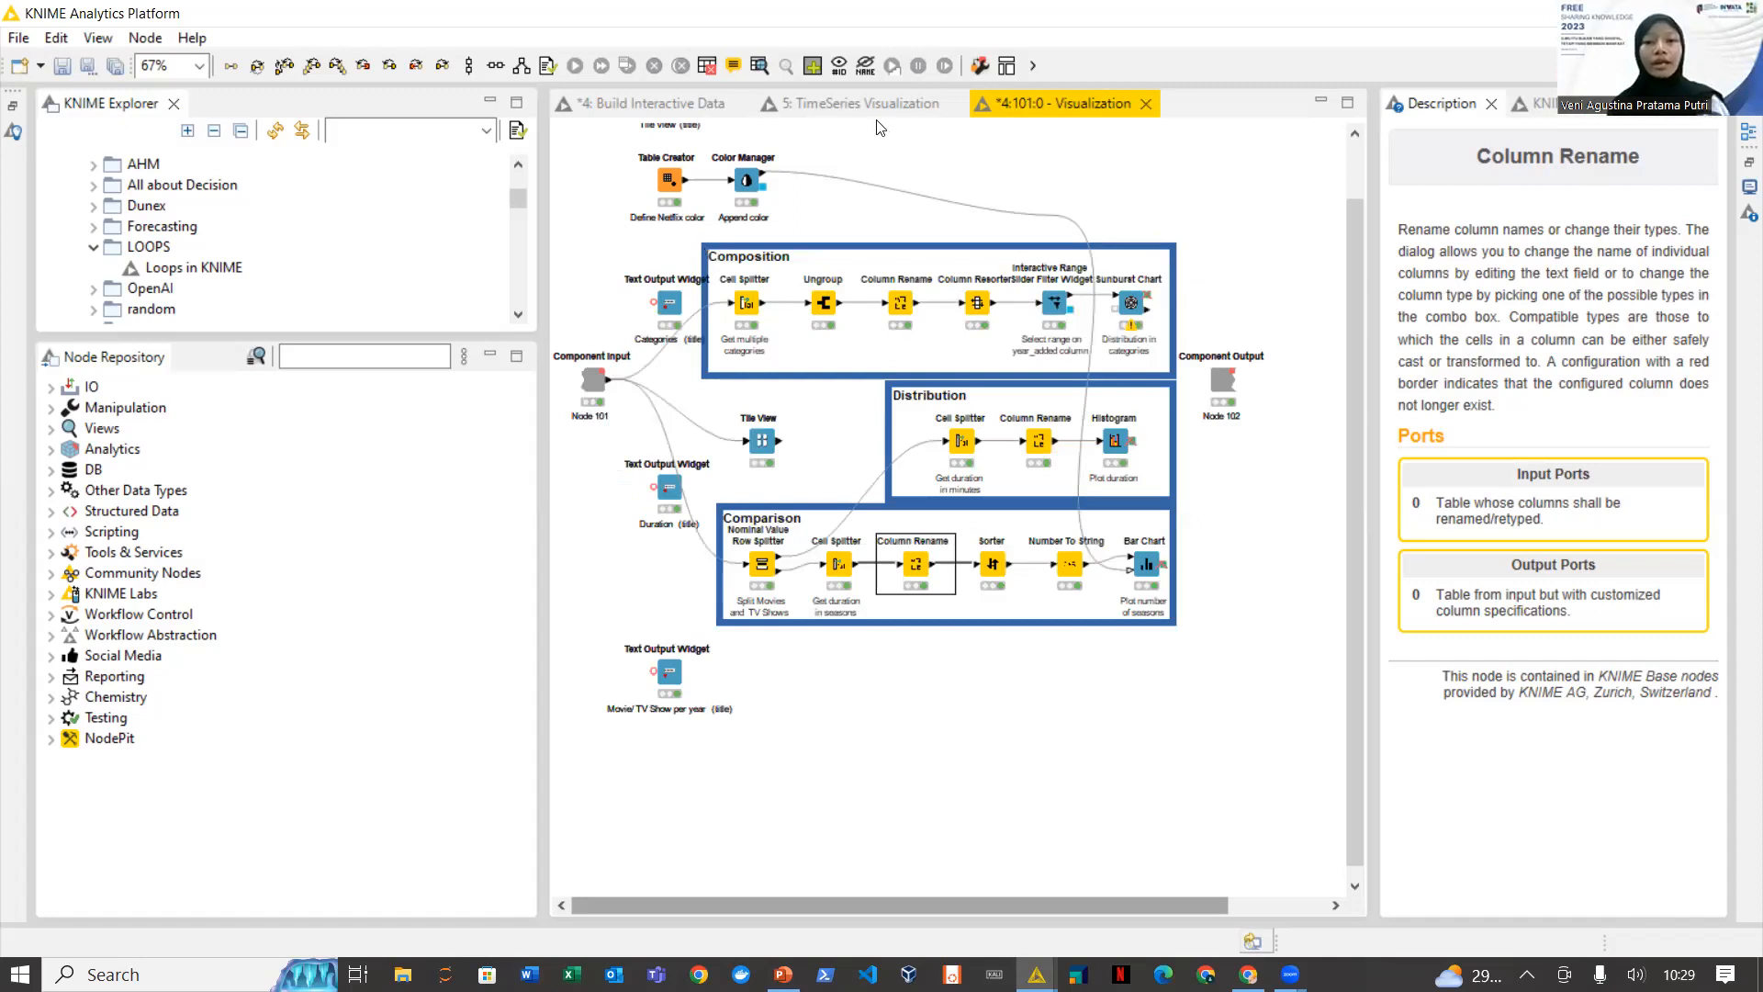
Examine the renamed duration column in the Comparison group's Column Rename output table, and close the table
click(760, 65)
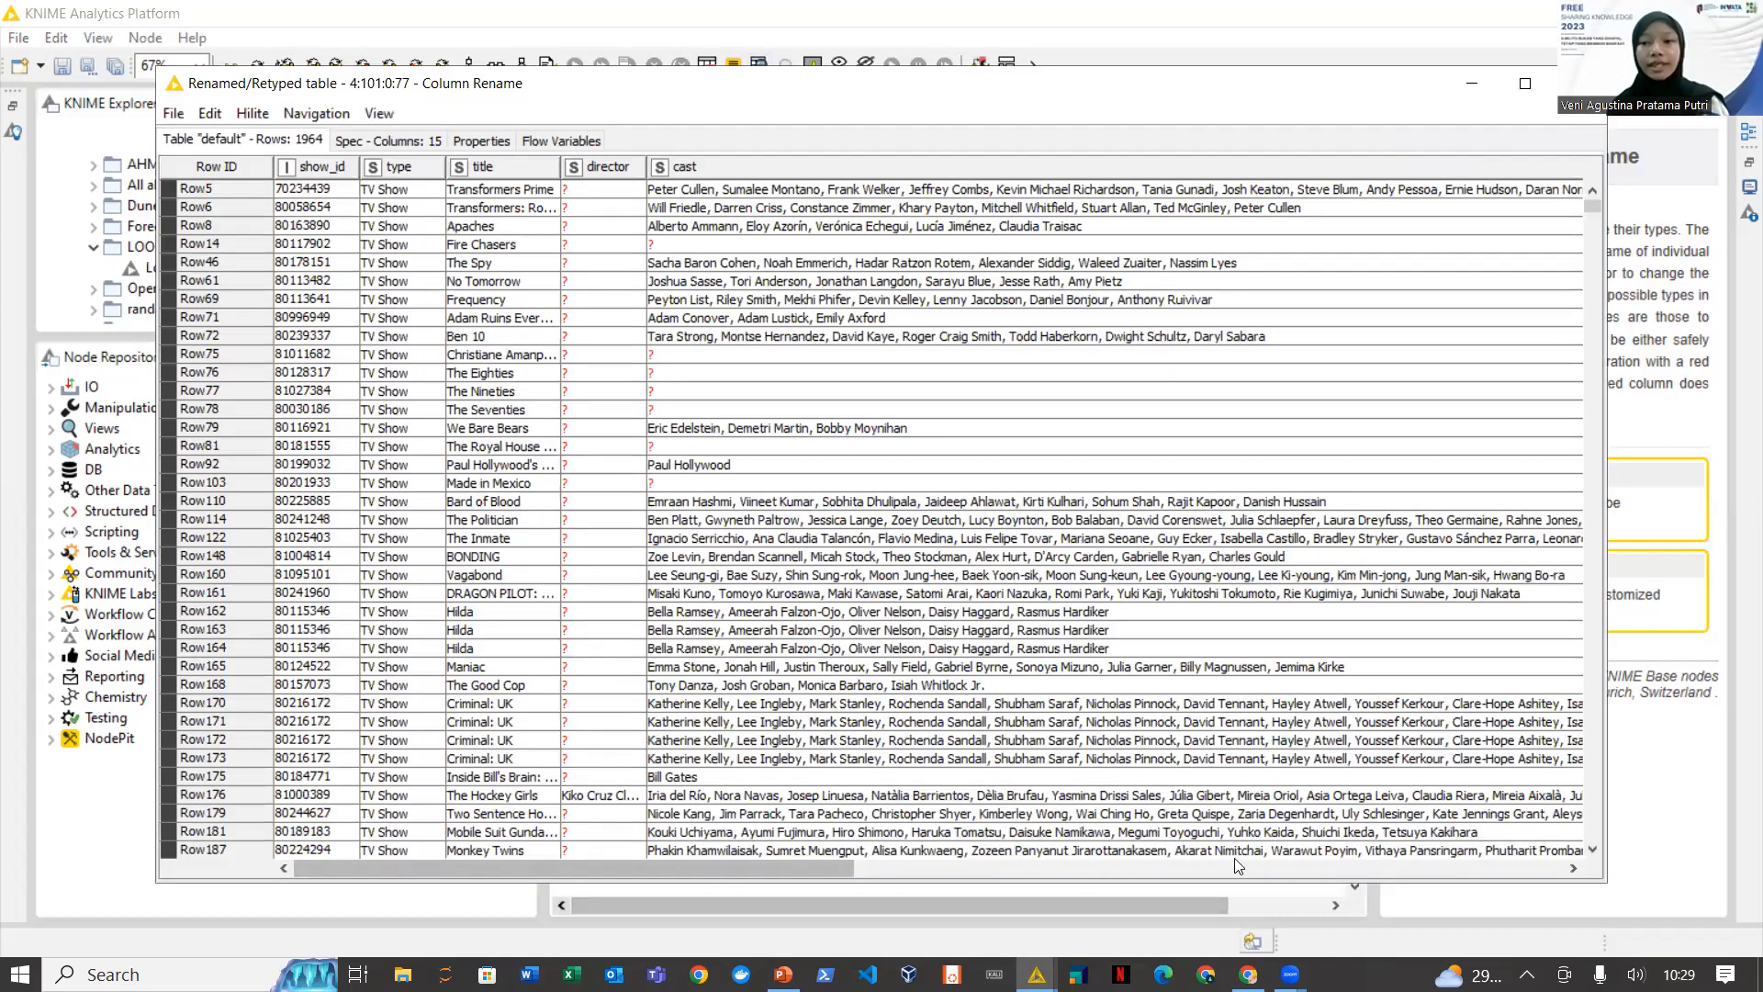
drag(591, 868, 883, 868)
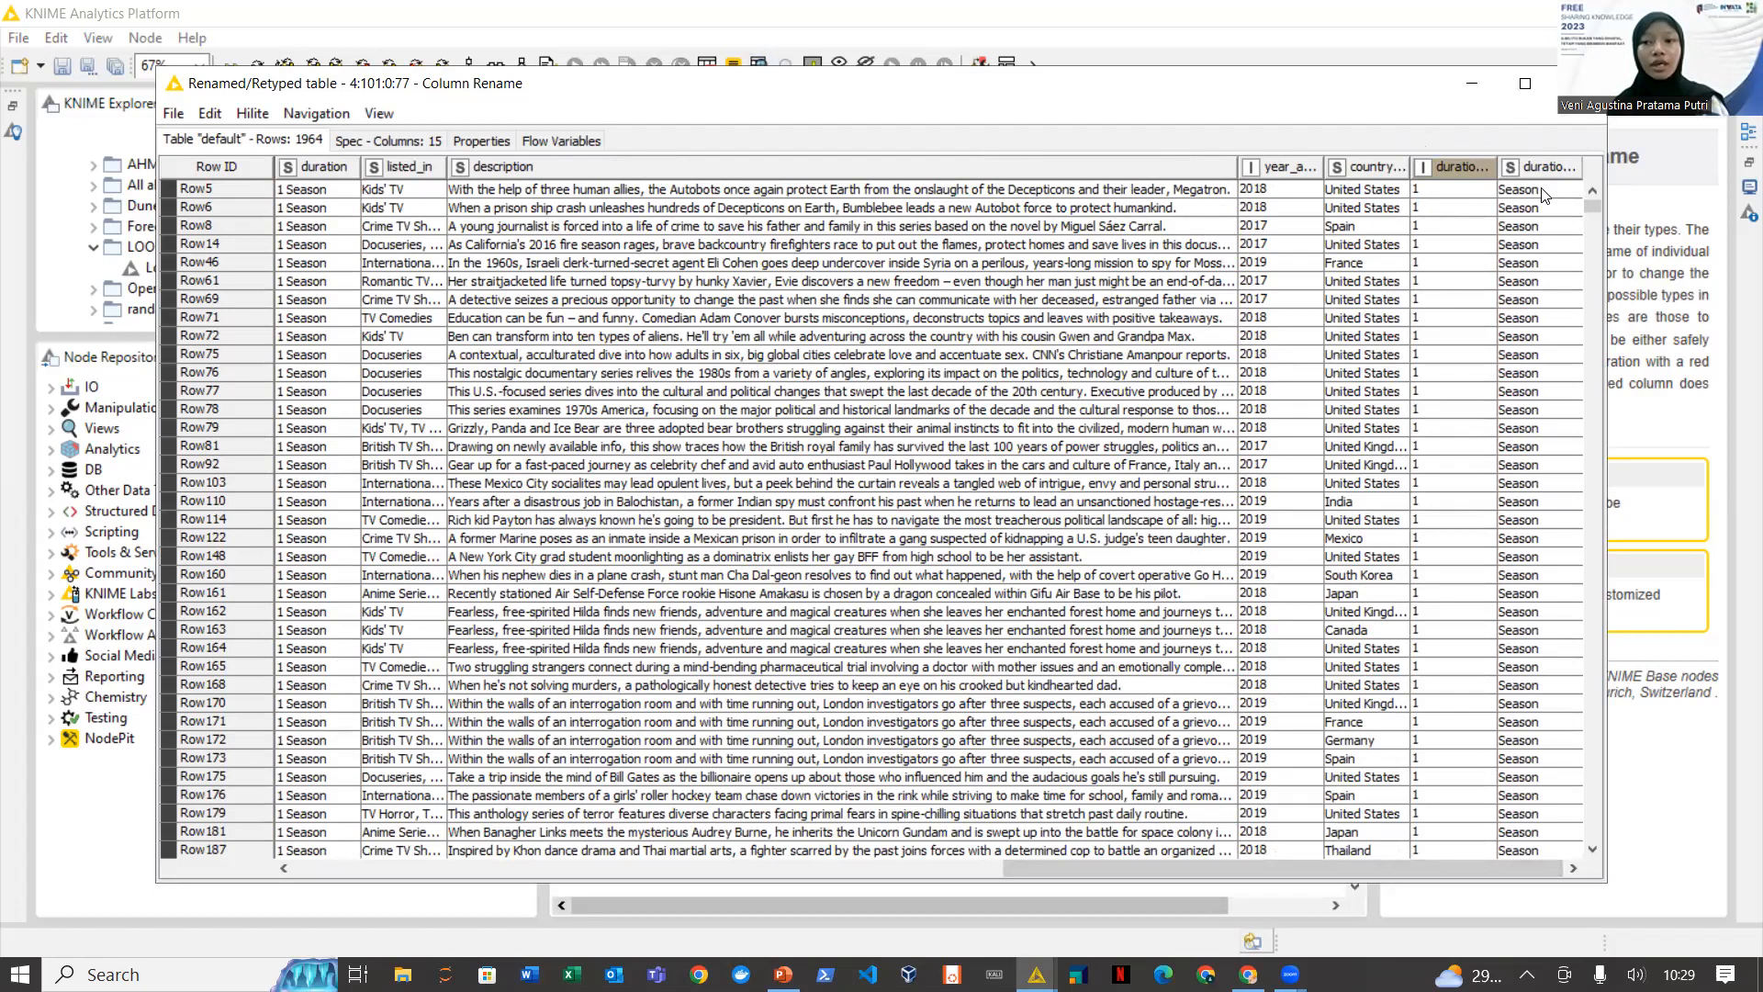
click(1577, 83)
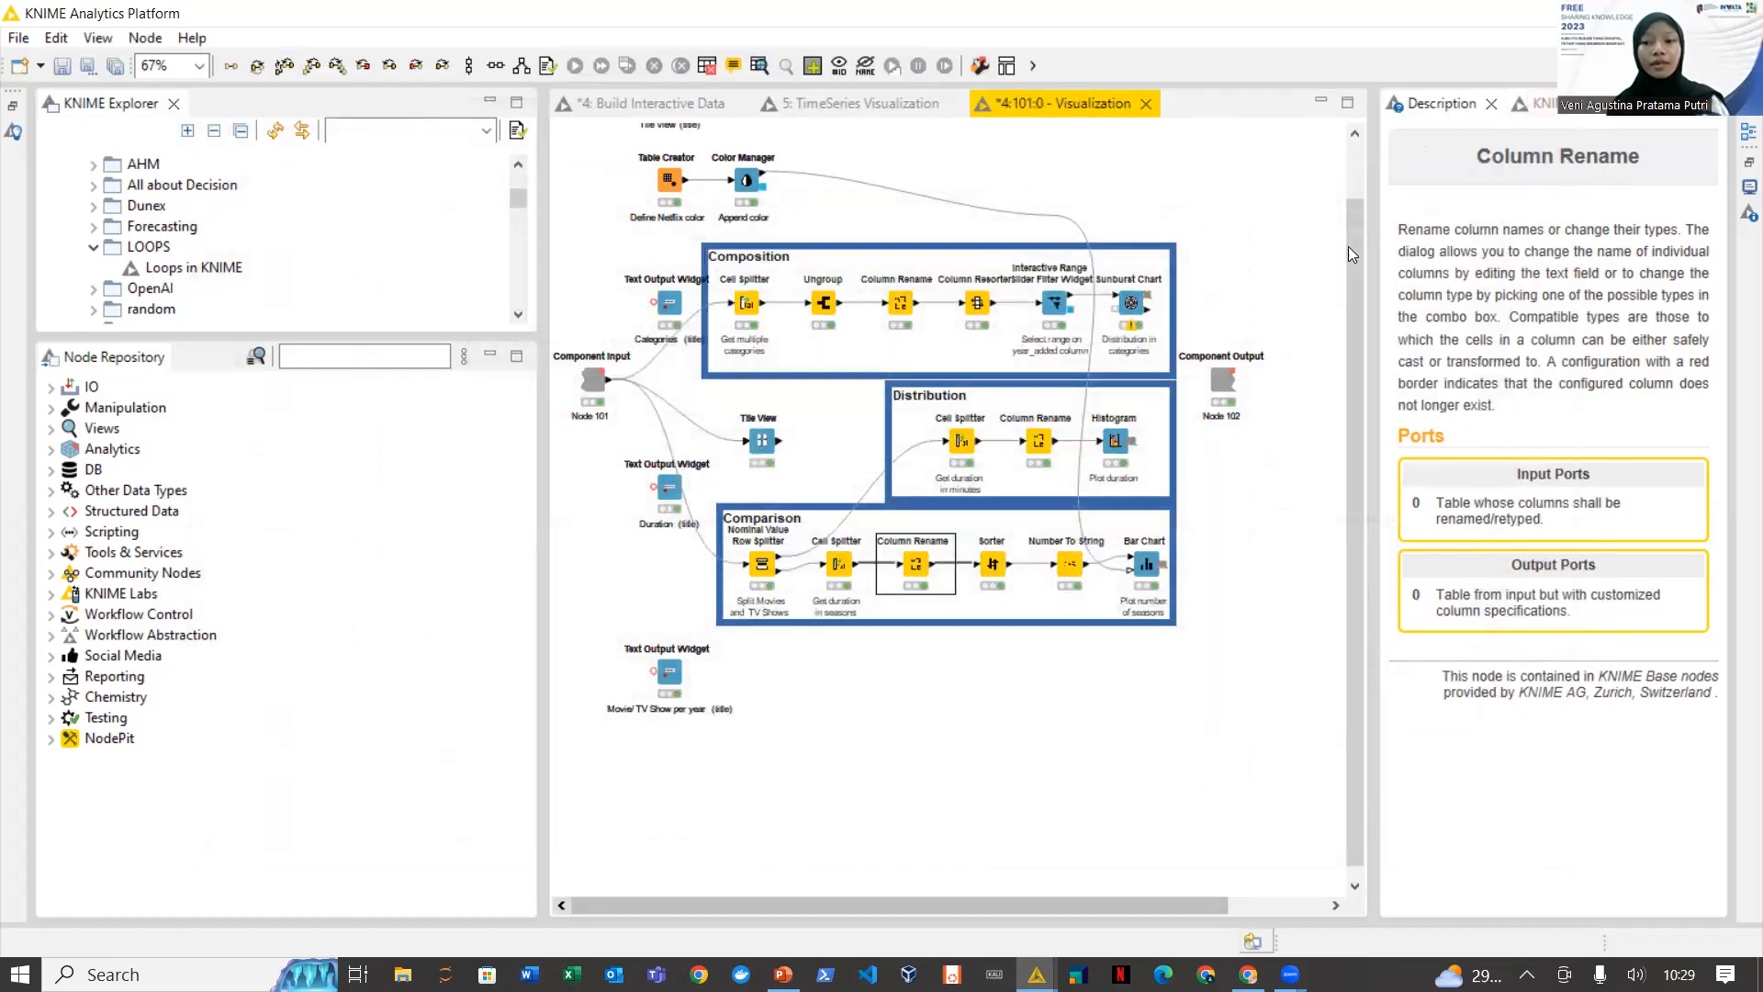
Review the sorting column and order configured in the Comparison group's Sorter node, and close its dialog
click(993, 564)
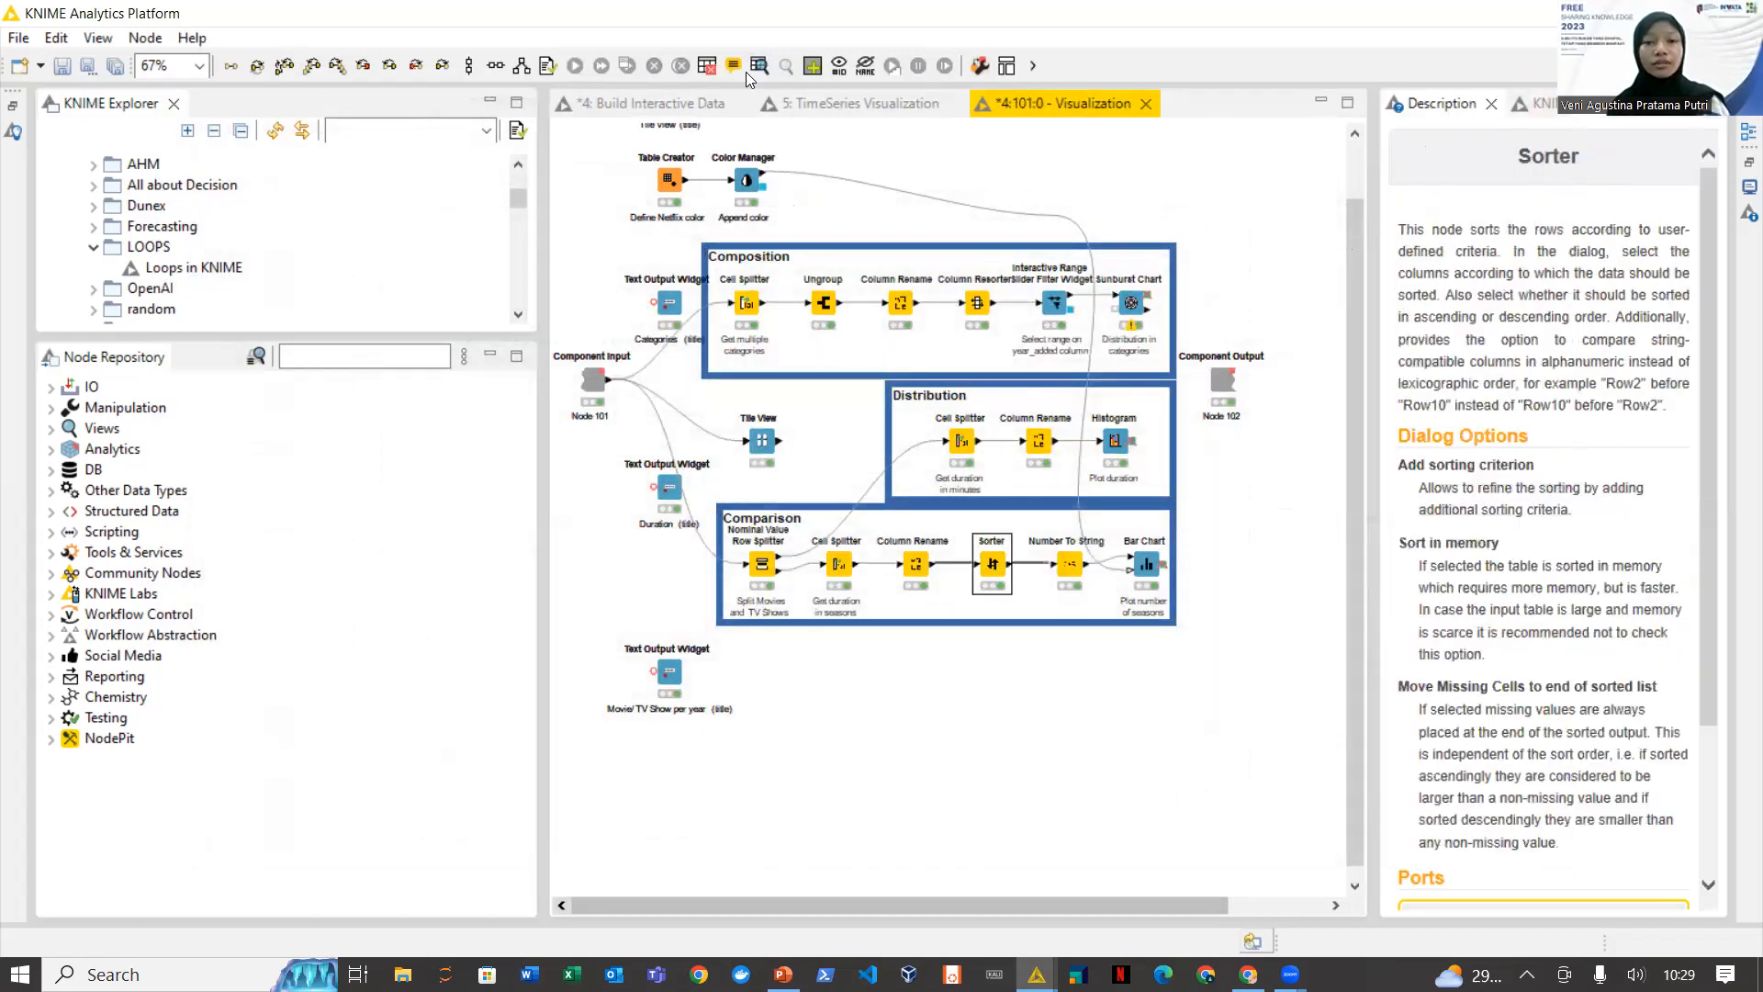
click(549, 68)
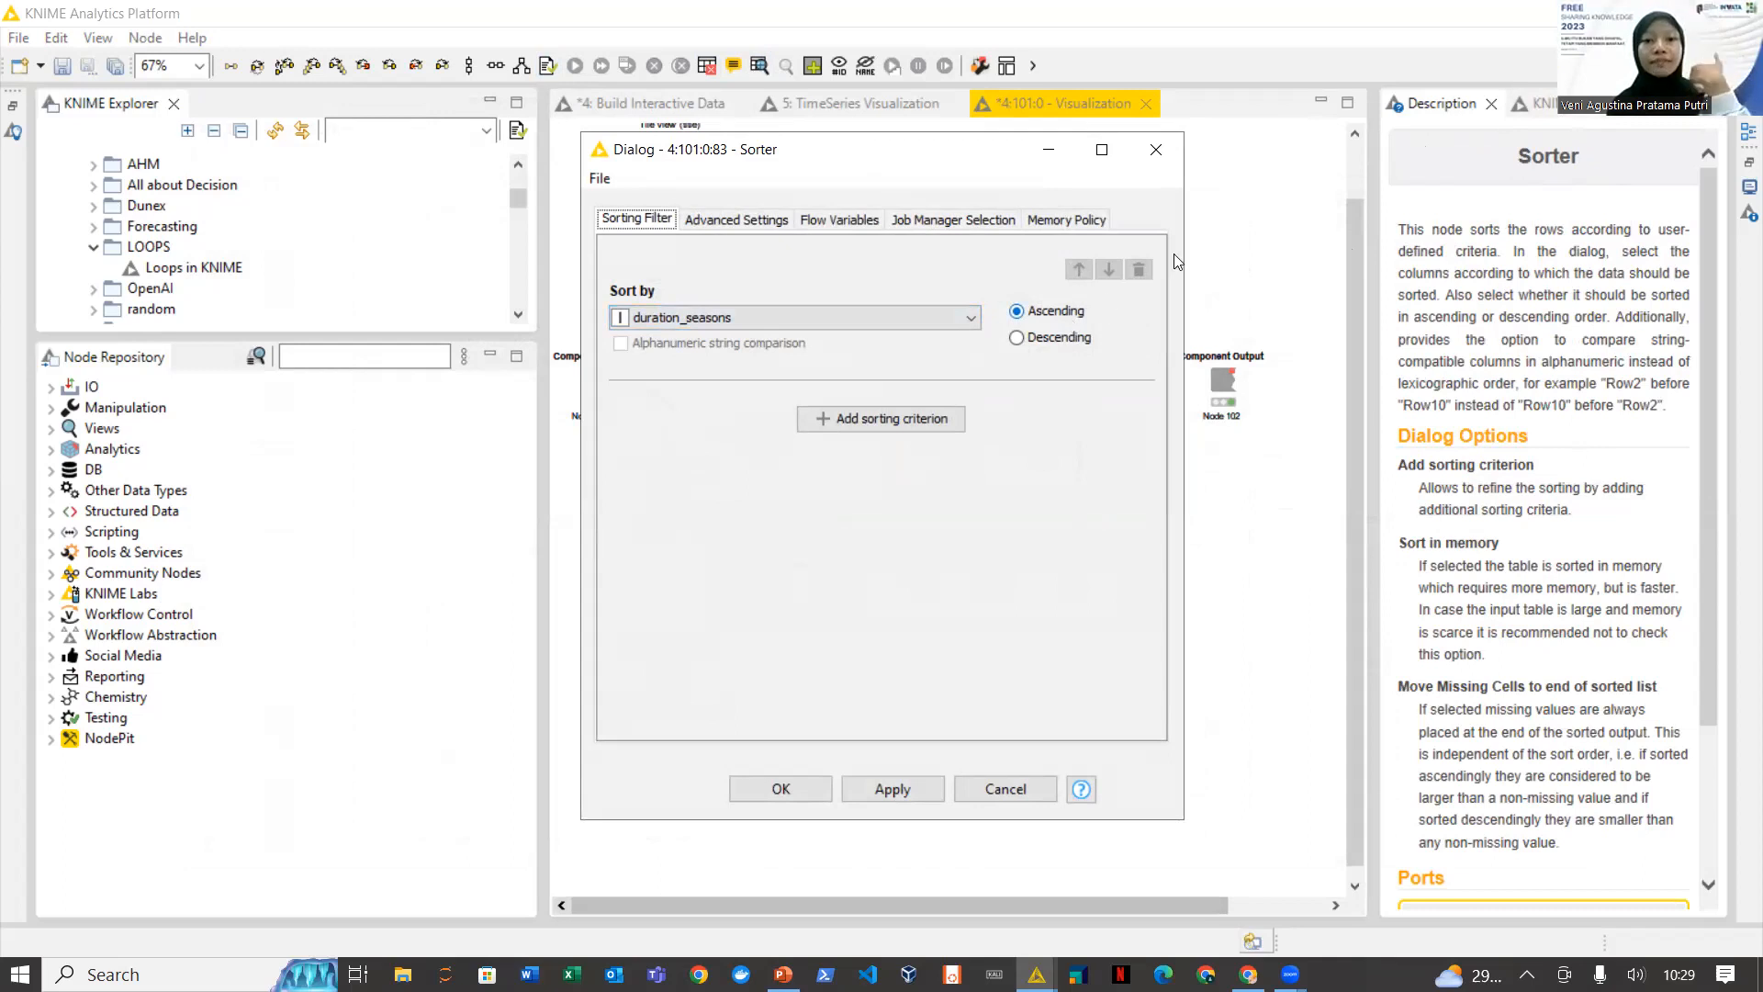
click(1156, 152)
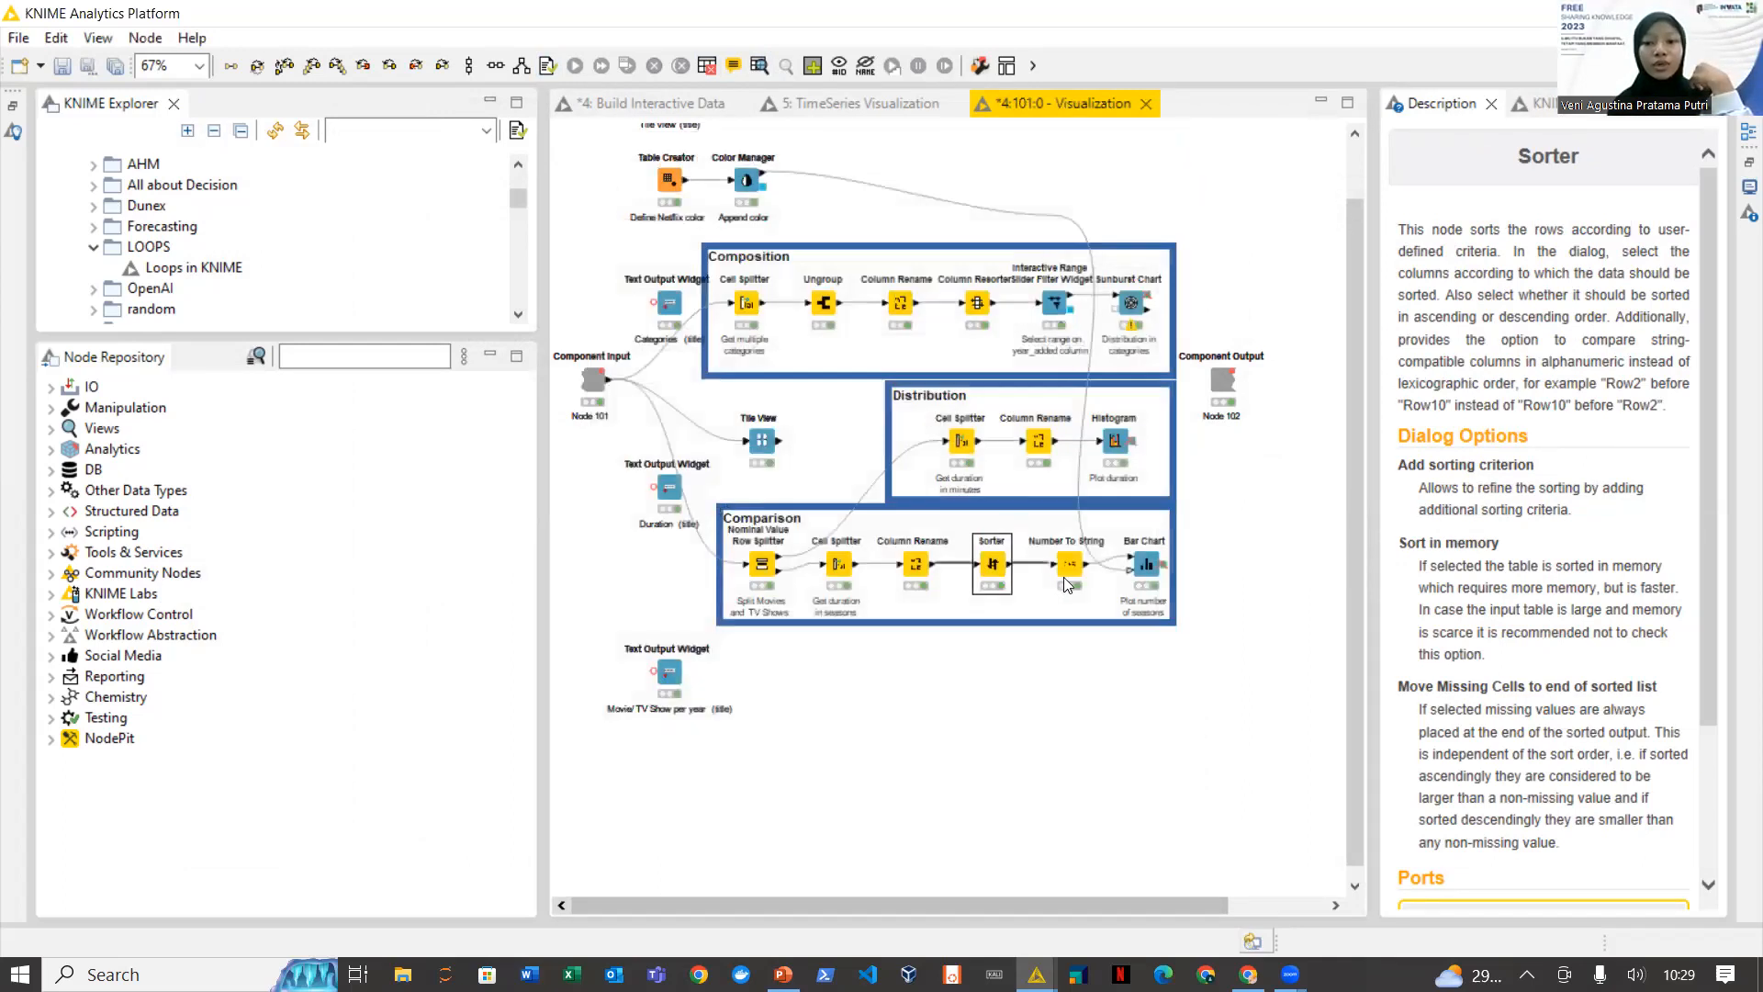
Examine the duration columns across the rows of the Sorter's sorted output table, and close the table
click(1072, 572)
click(992, 567)
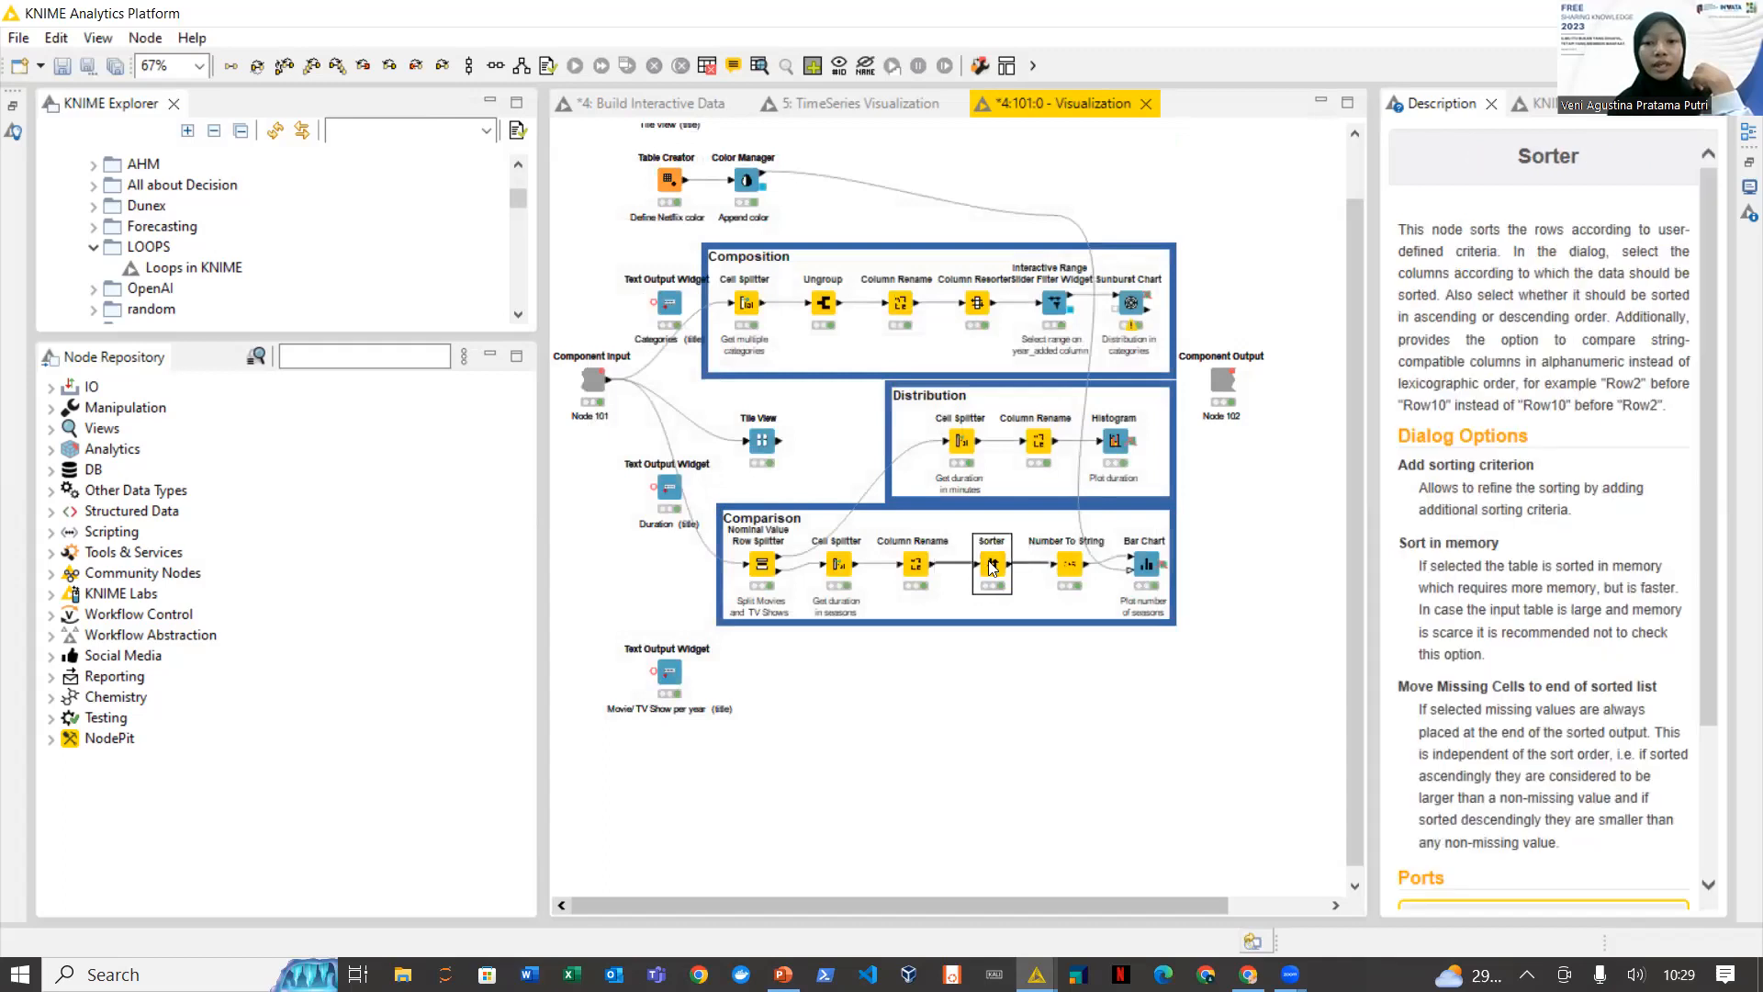
click(759, 65)
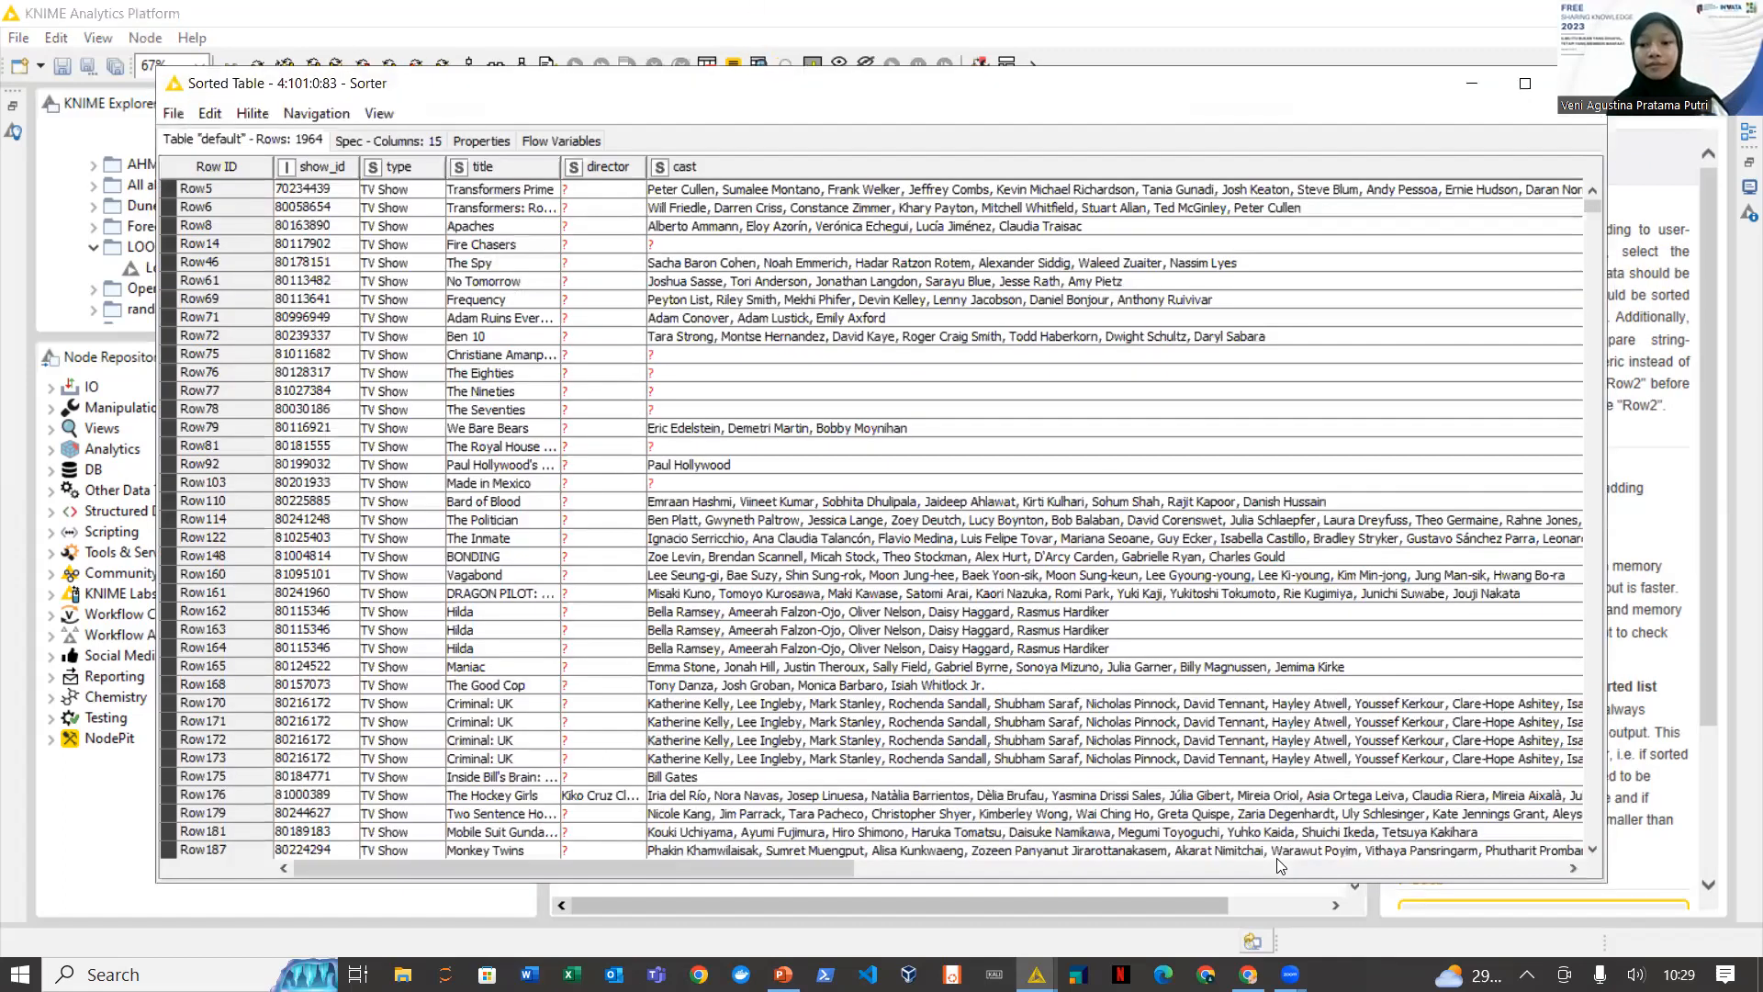
click(1271, 857)
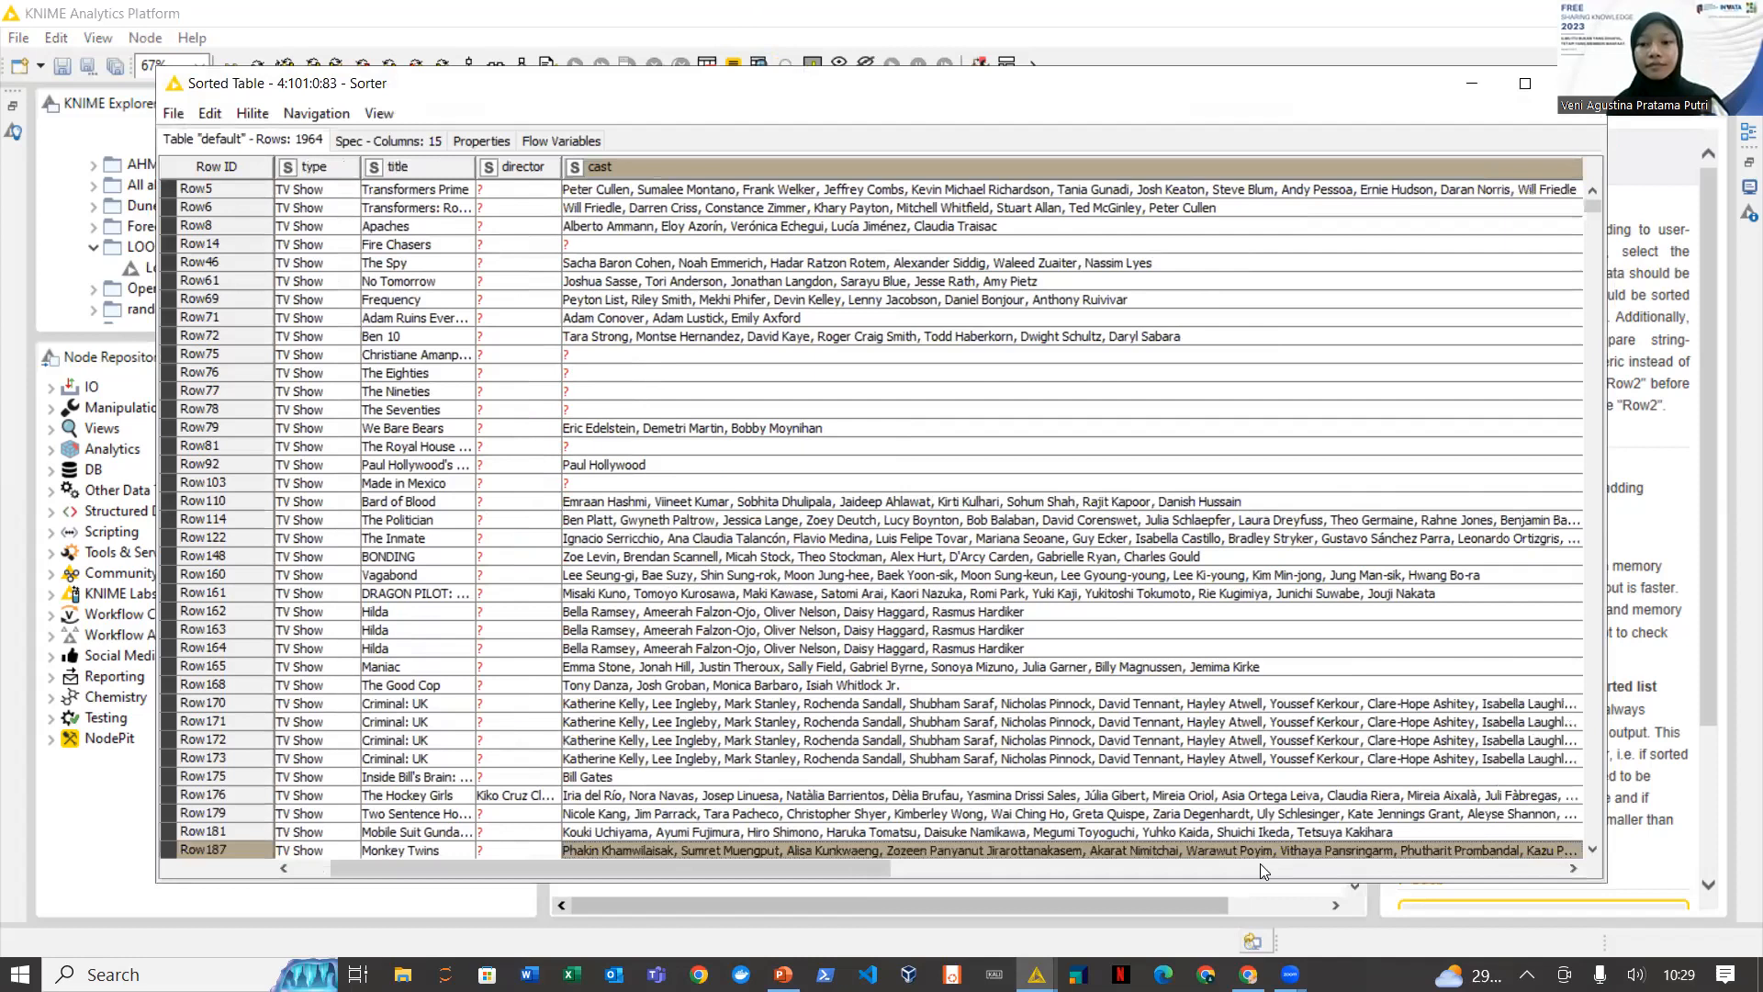
click(1261, 866)
click(1259, 865)
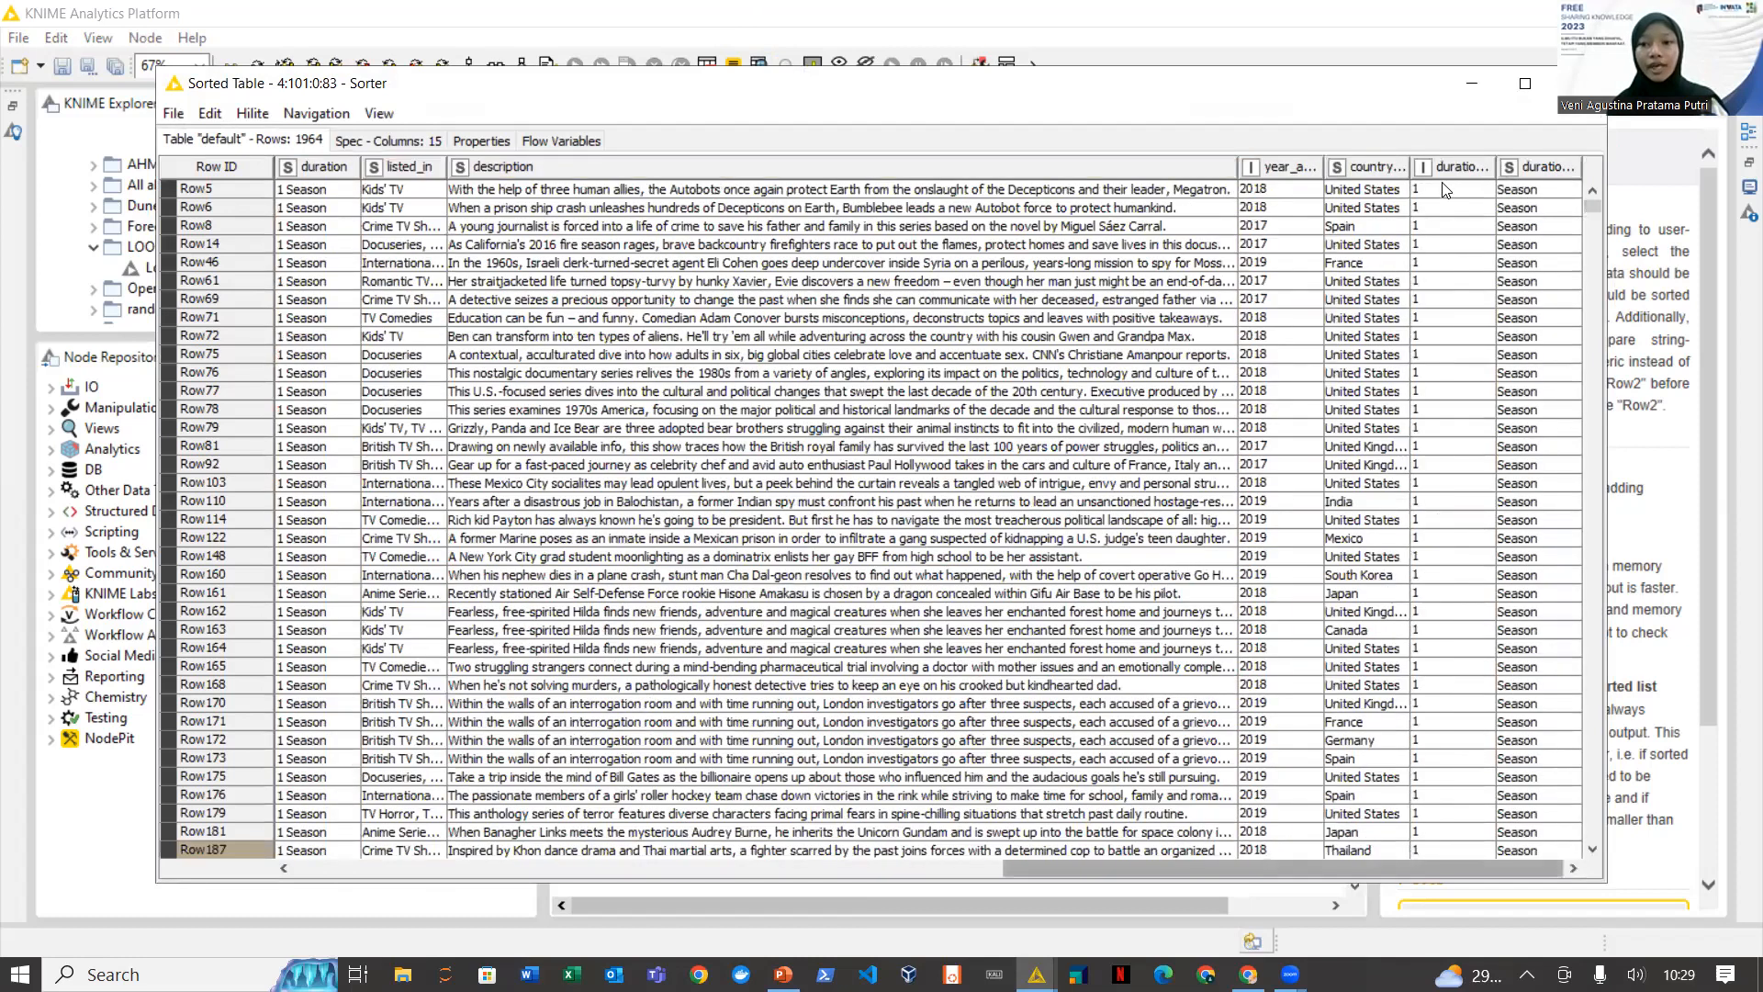
drag(1591, 206, 1609, 637)
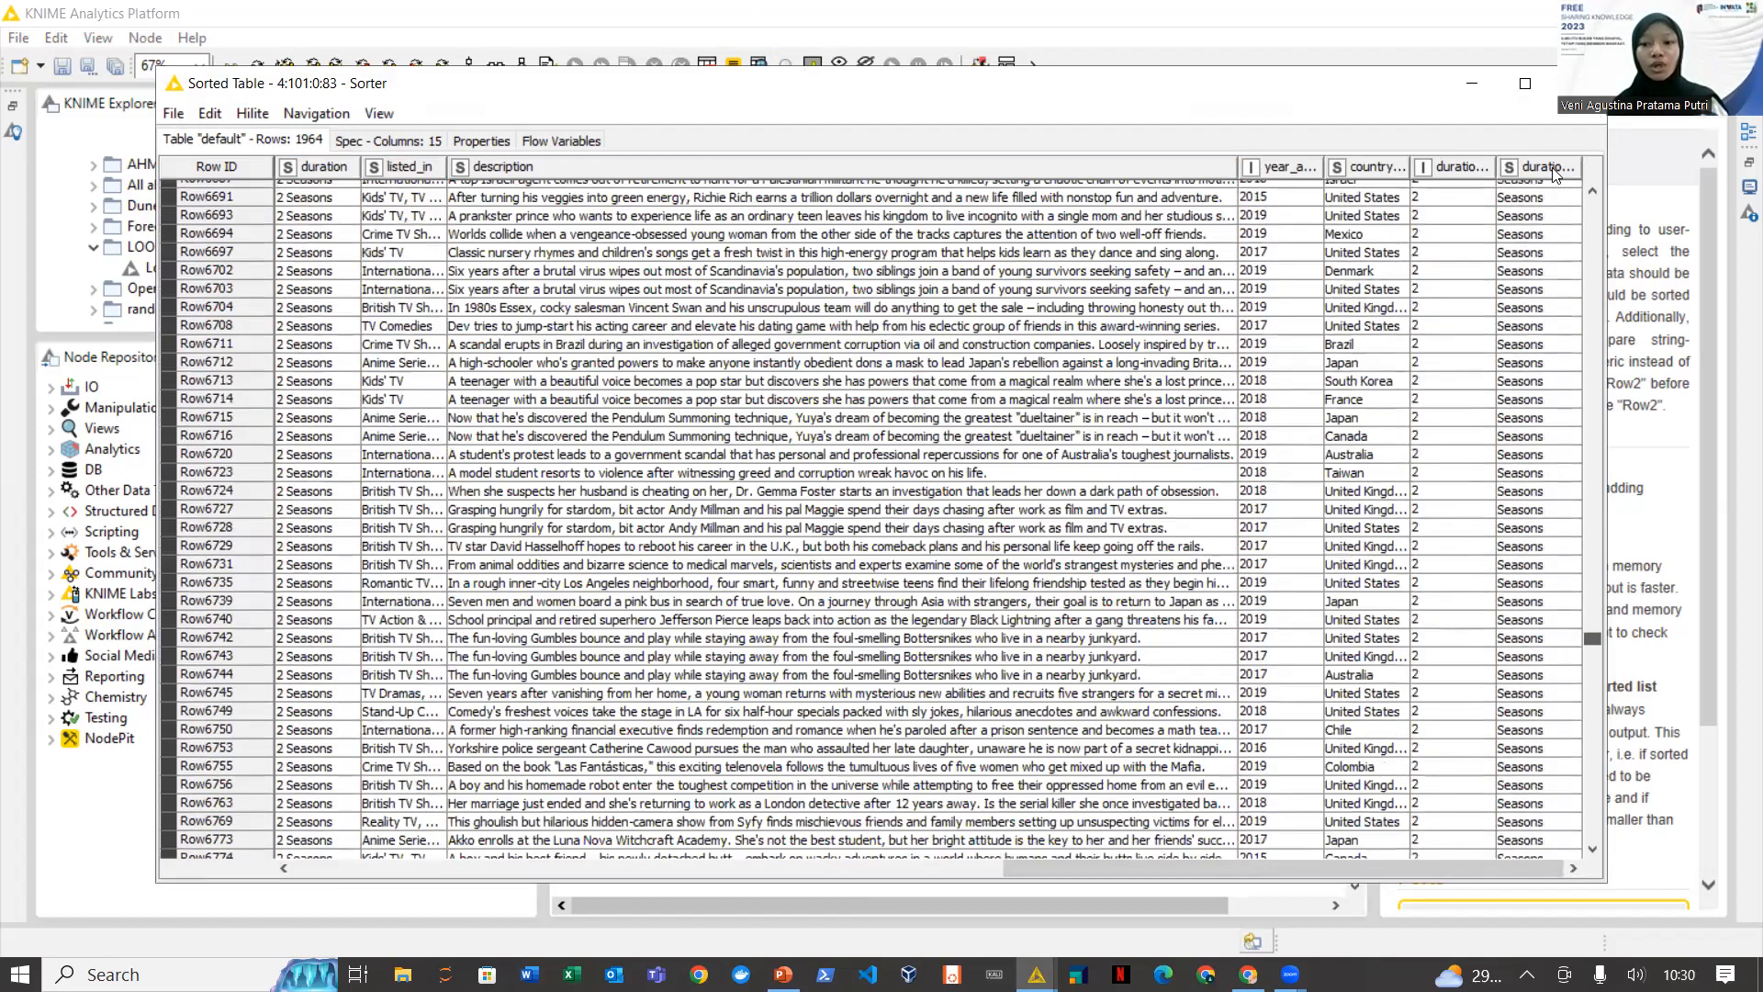
scroll(1538, 330, up, 4)
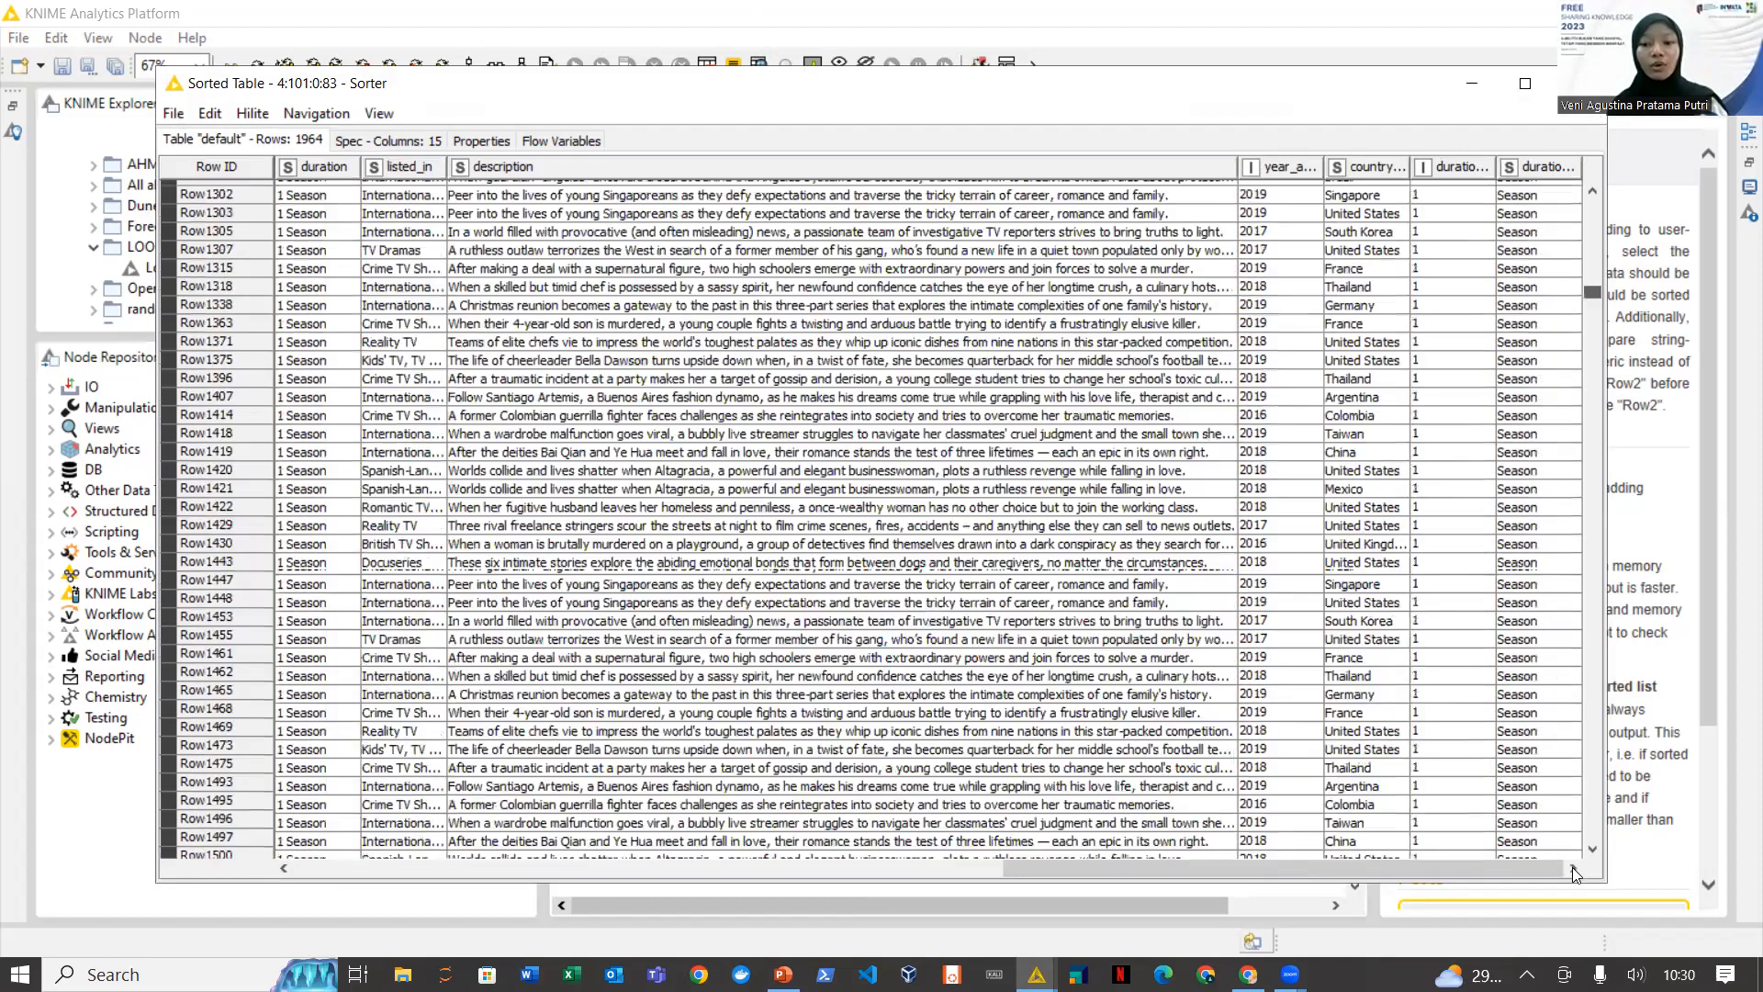
drag(1572, 867, 1515, 111)
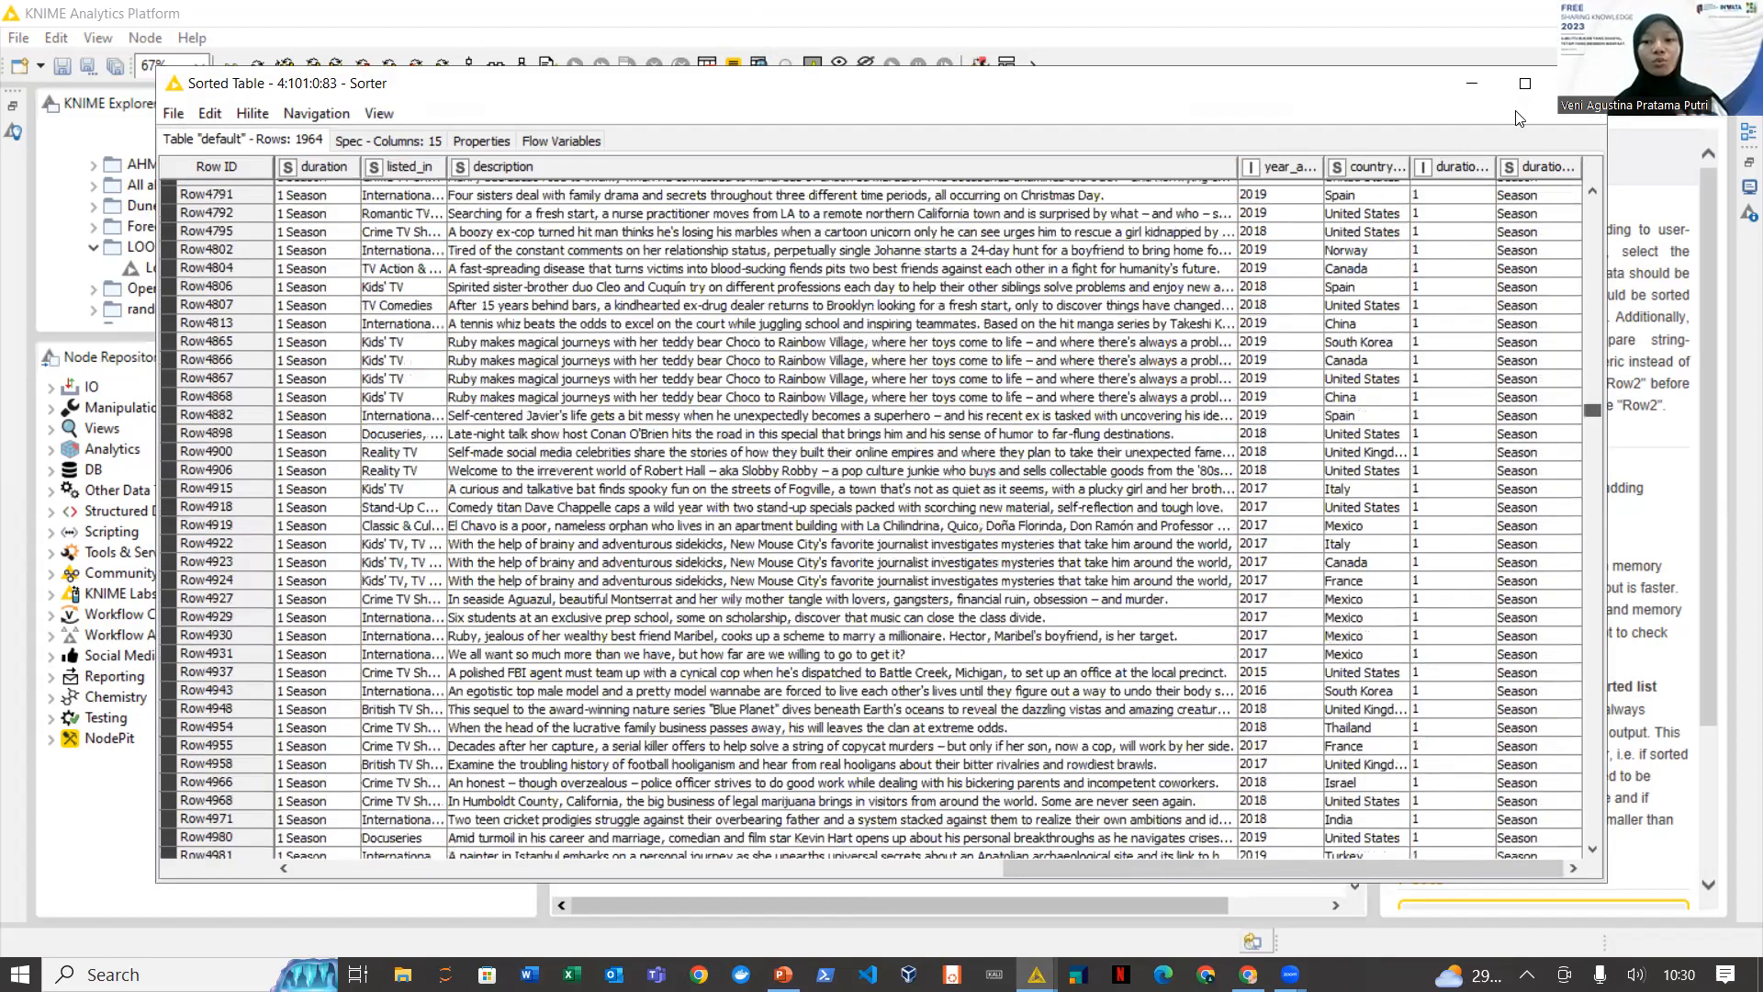
scroll(1136, 632, down, 7)
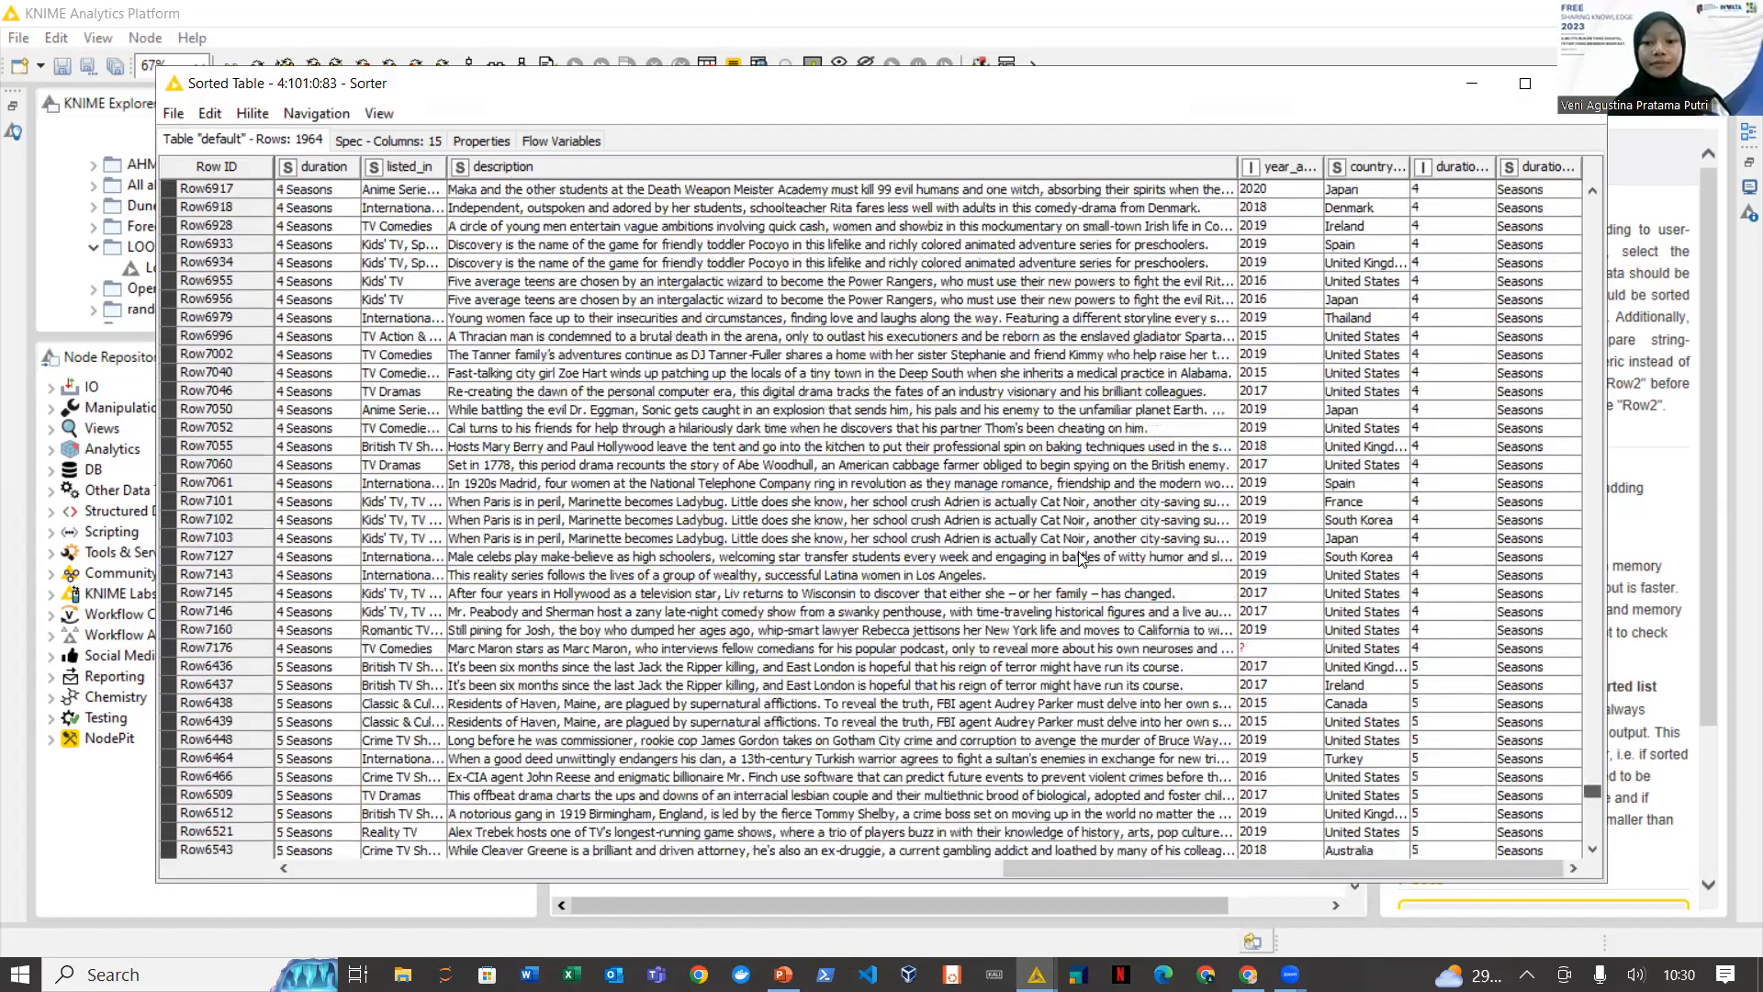
scroll(1070, 582, down, 14)
click(503, 44)
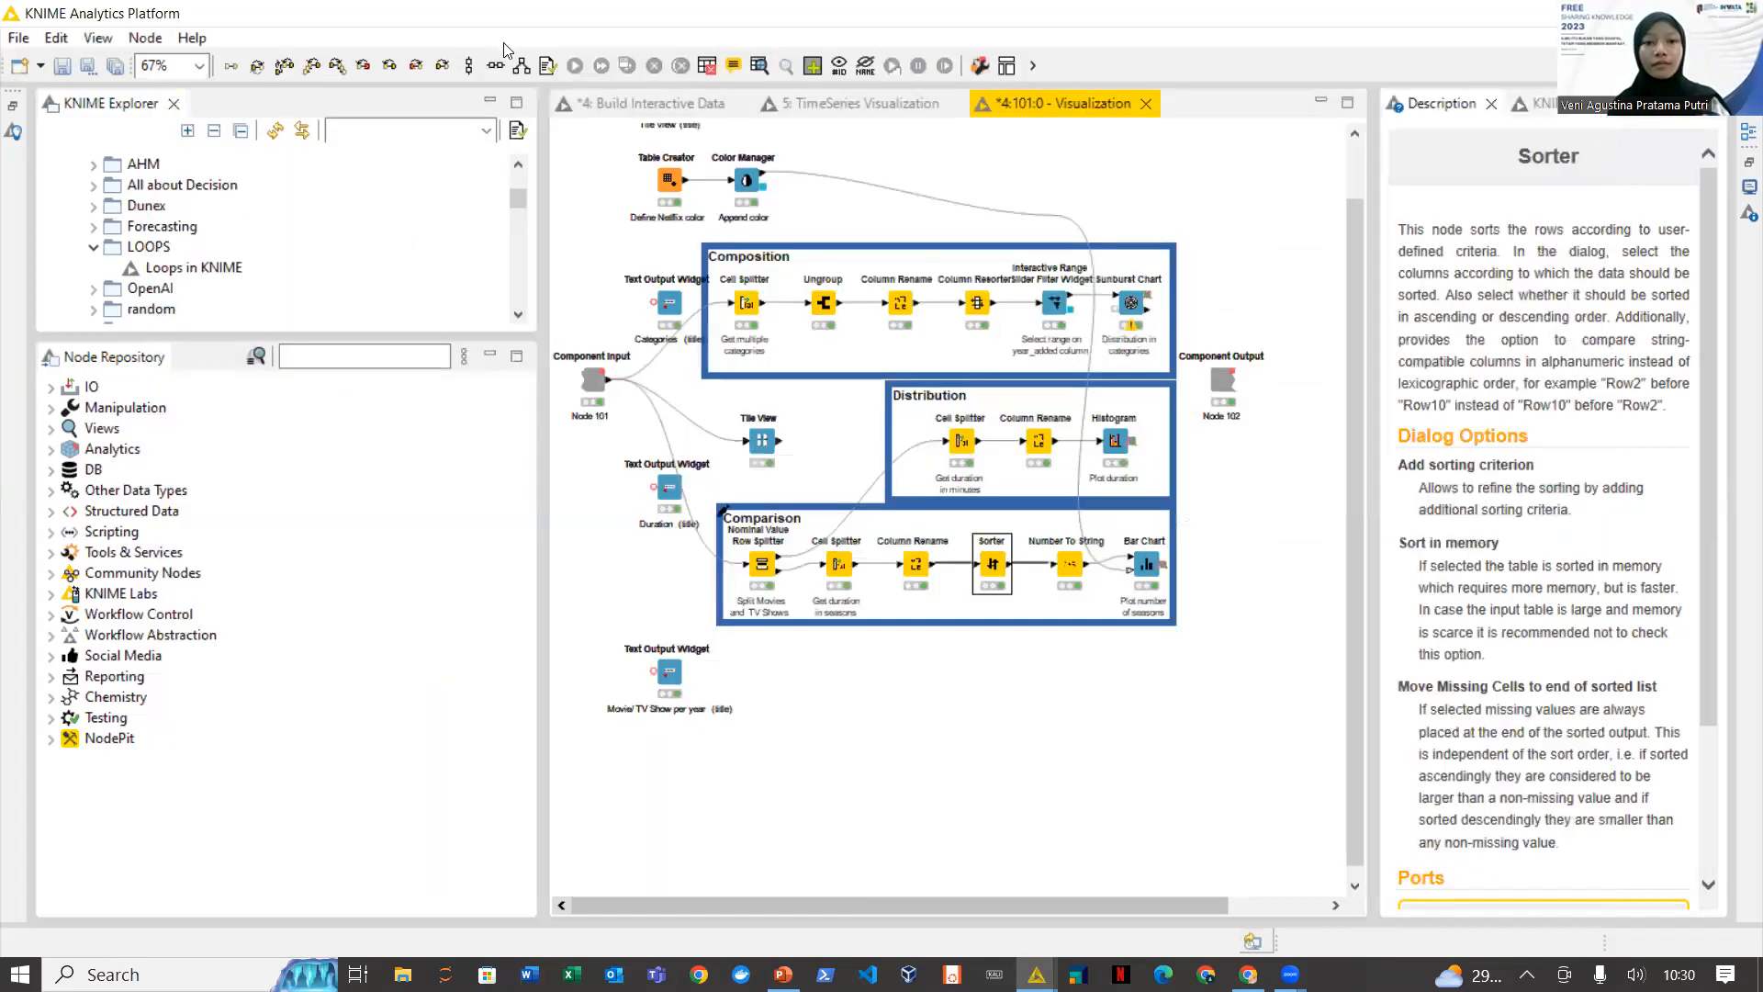
Review which columns the Number To String node includes for conversion, and close its dialog
key(Right)
click(549, 67)
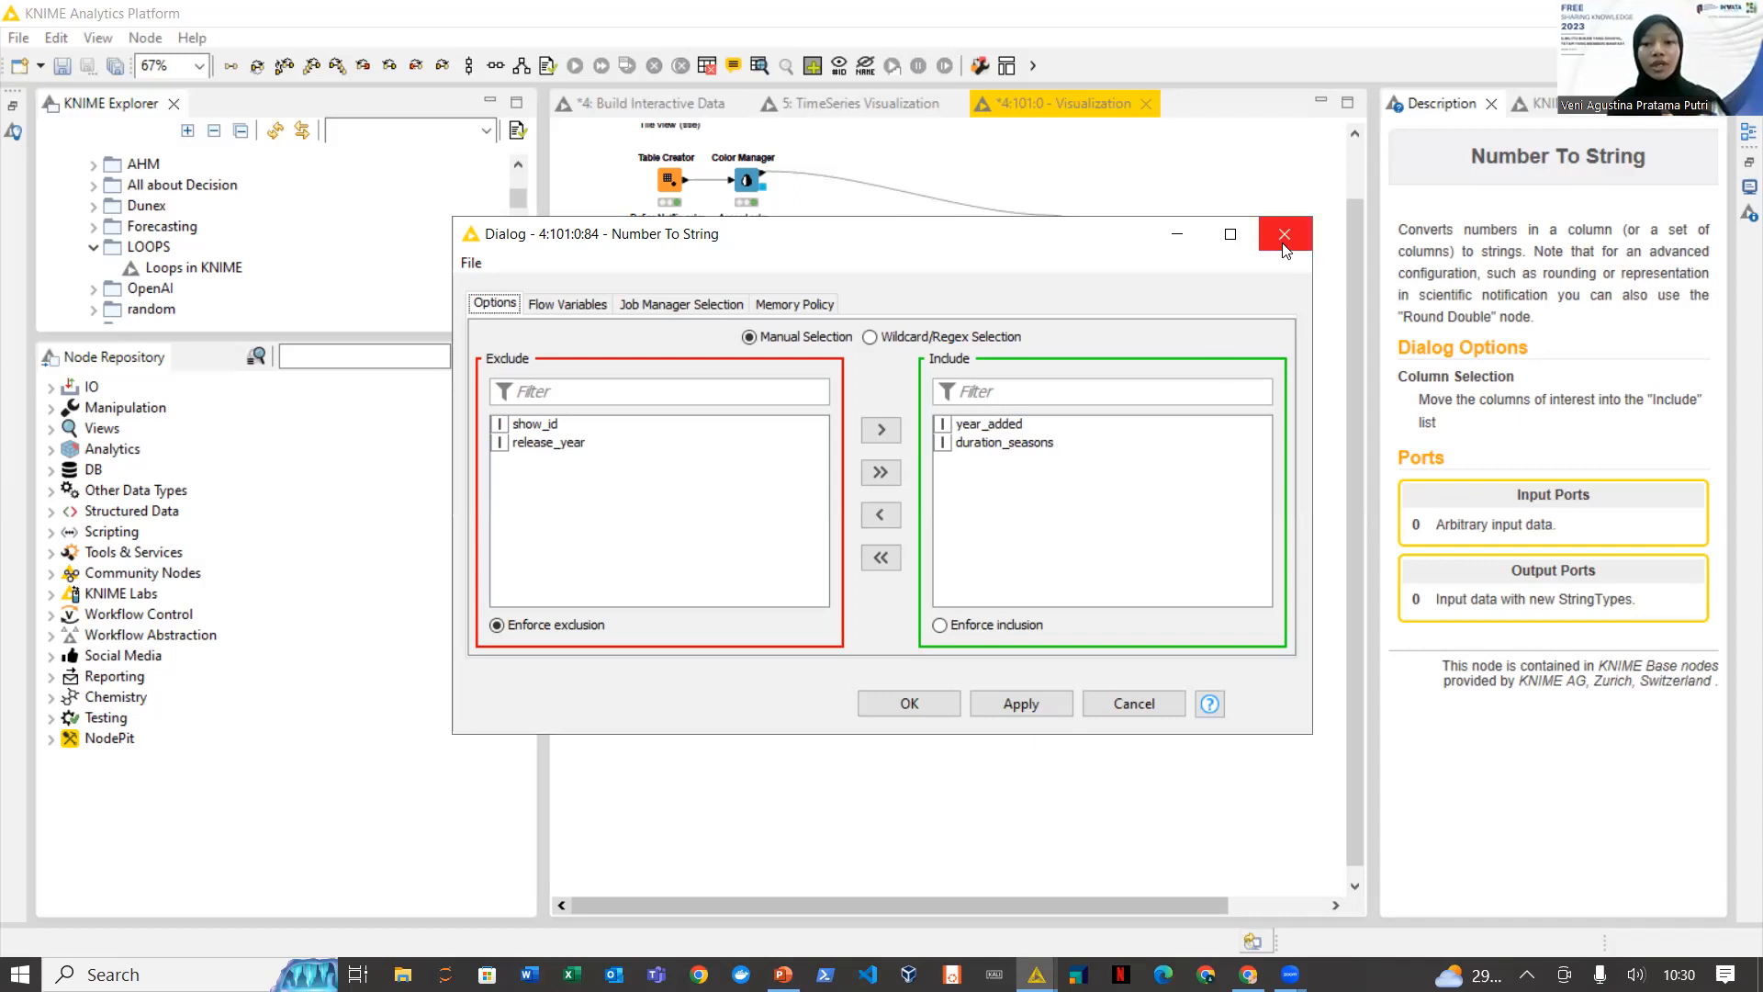
Open the Bar Chart's view, examine the number of TV shows per season count, and close it
click(1145, 562)
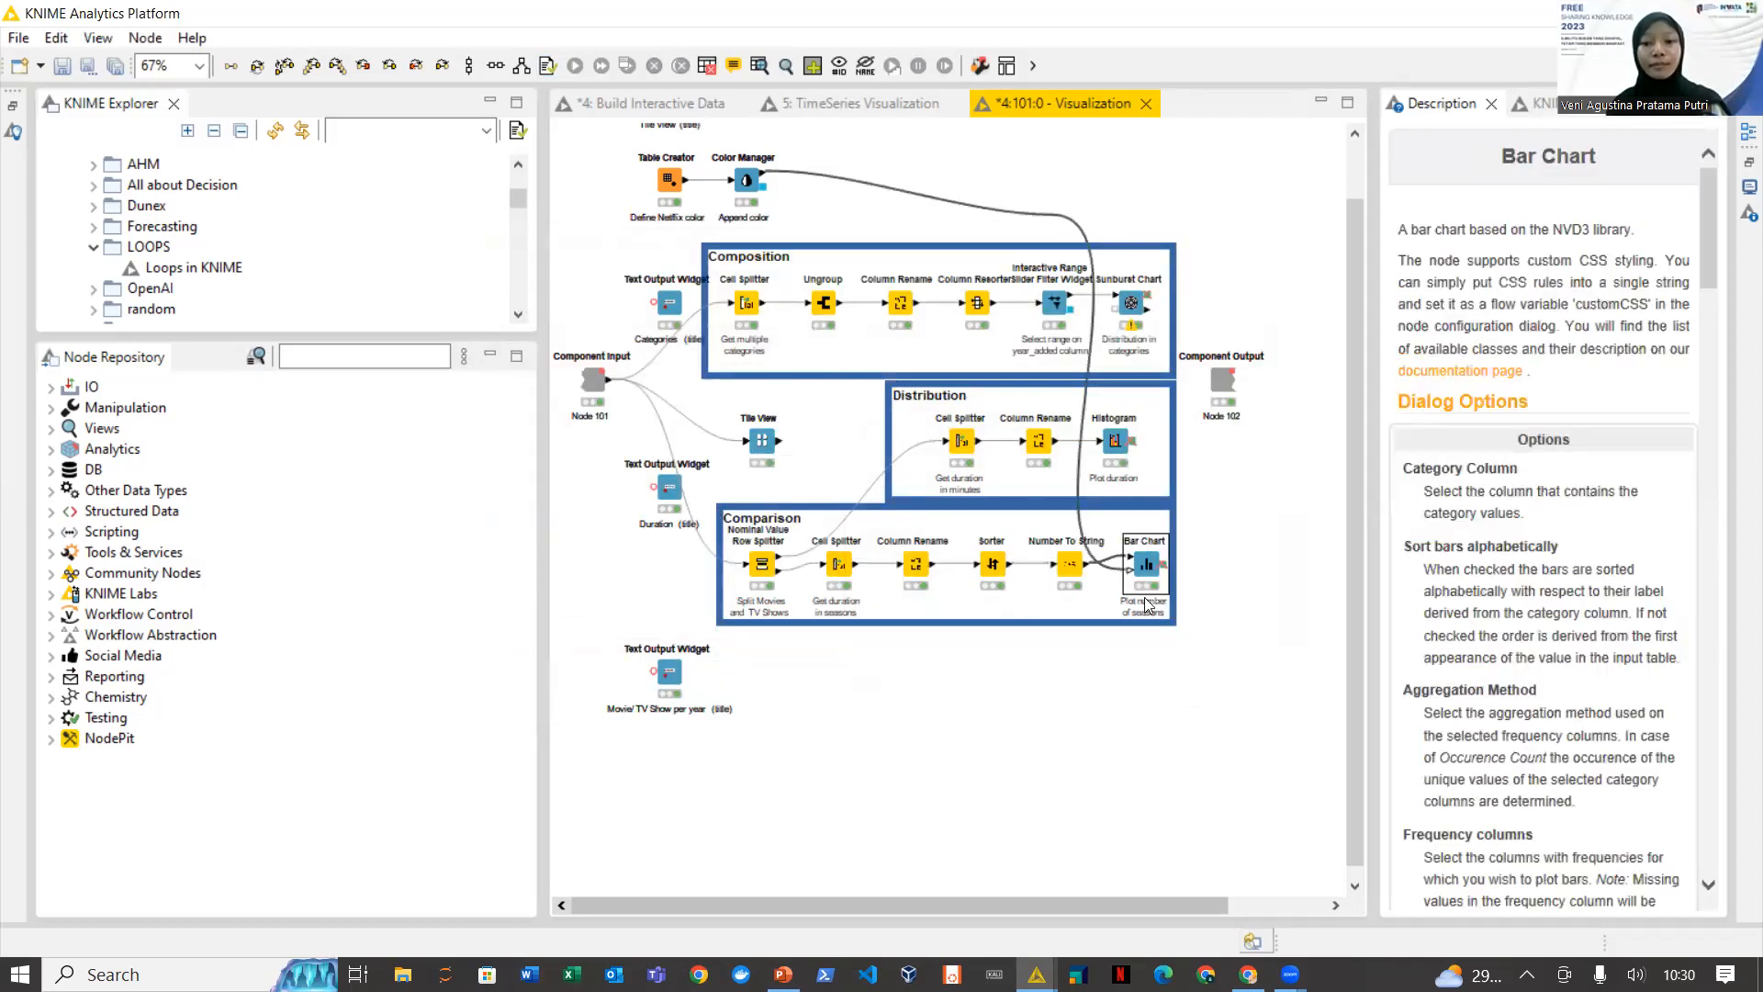
click(786, 66)
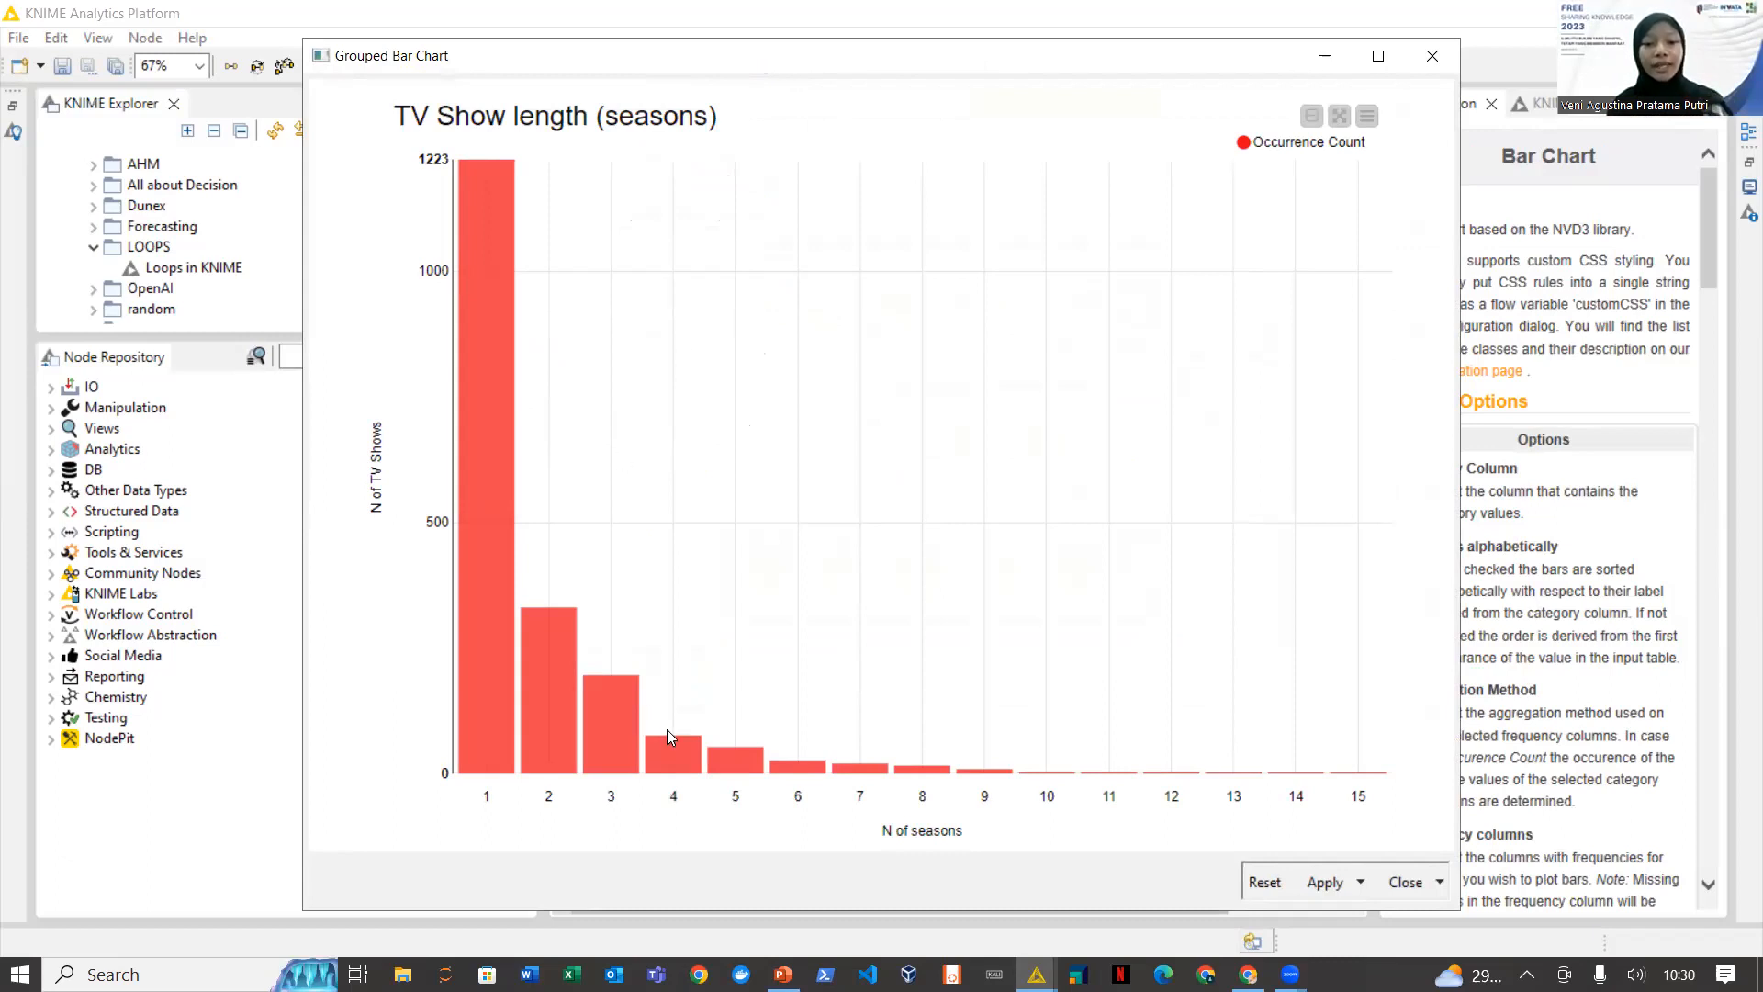
mouse_move(482, 725)
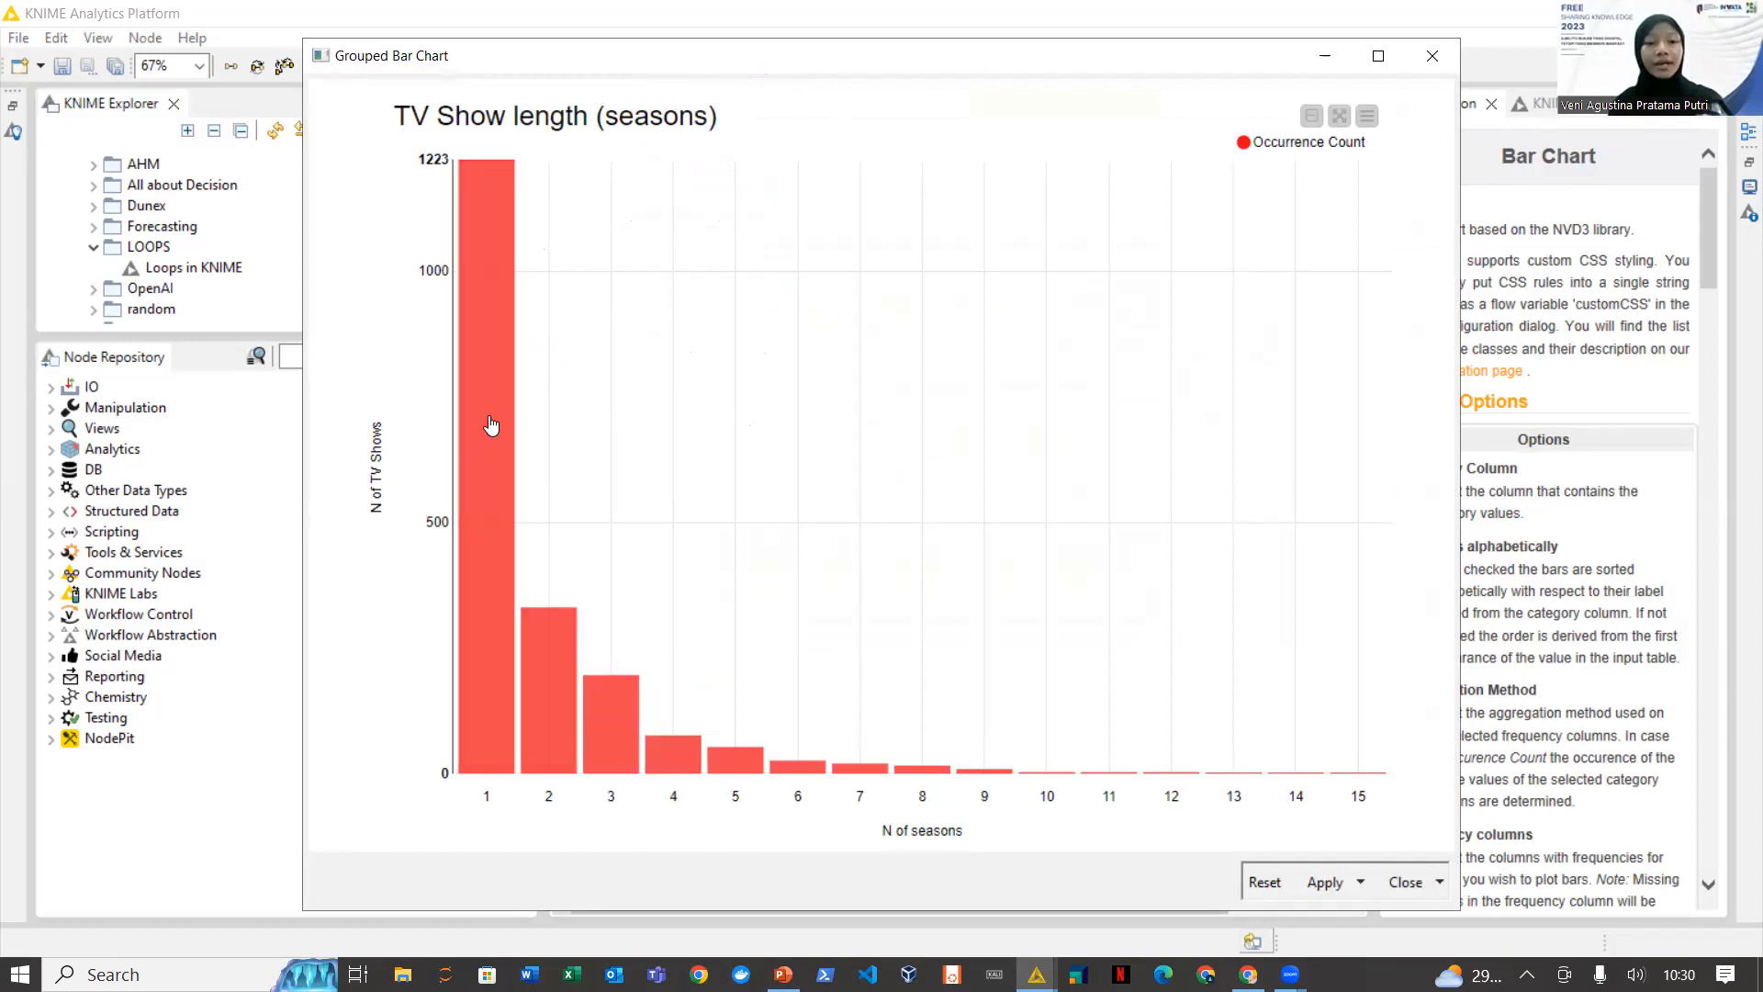
mouse_move(495, 254)
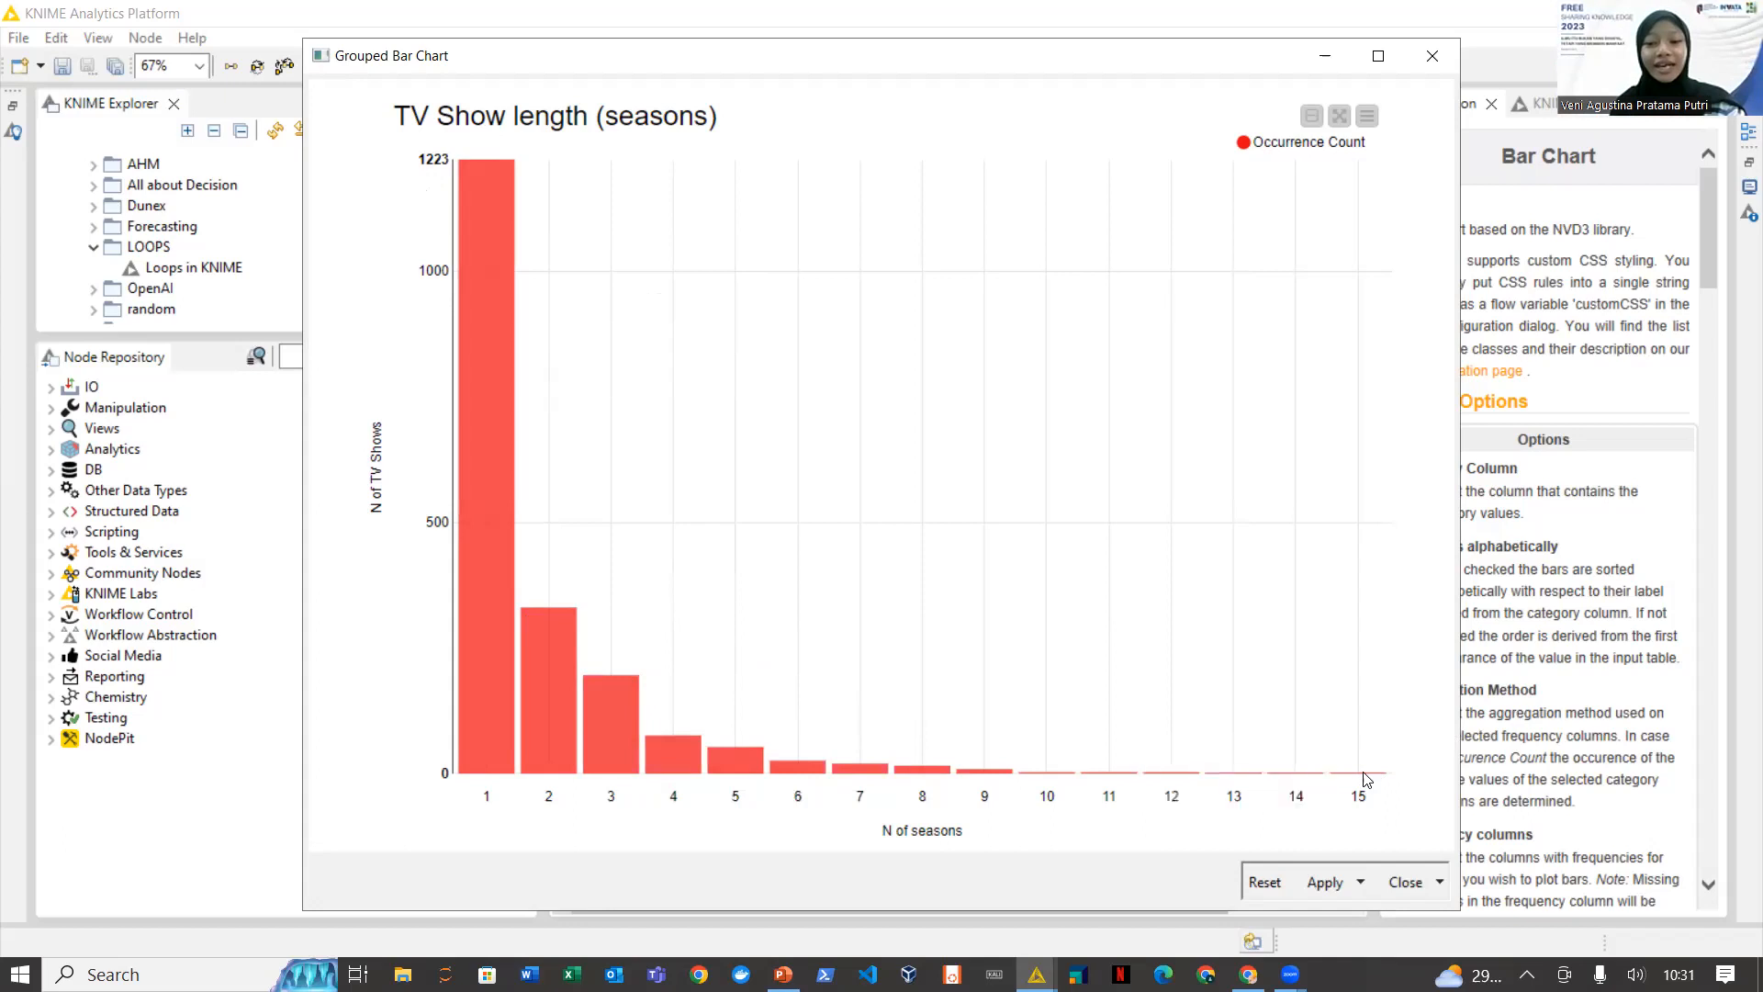
mouse_move(1363, 780)
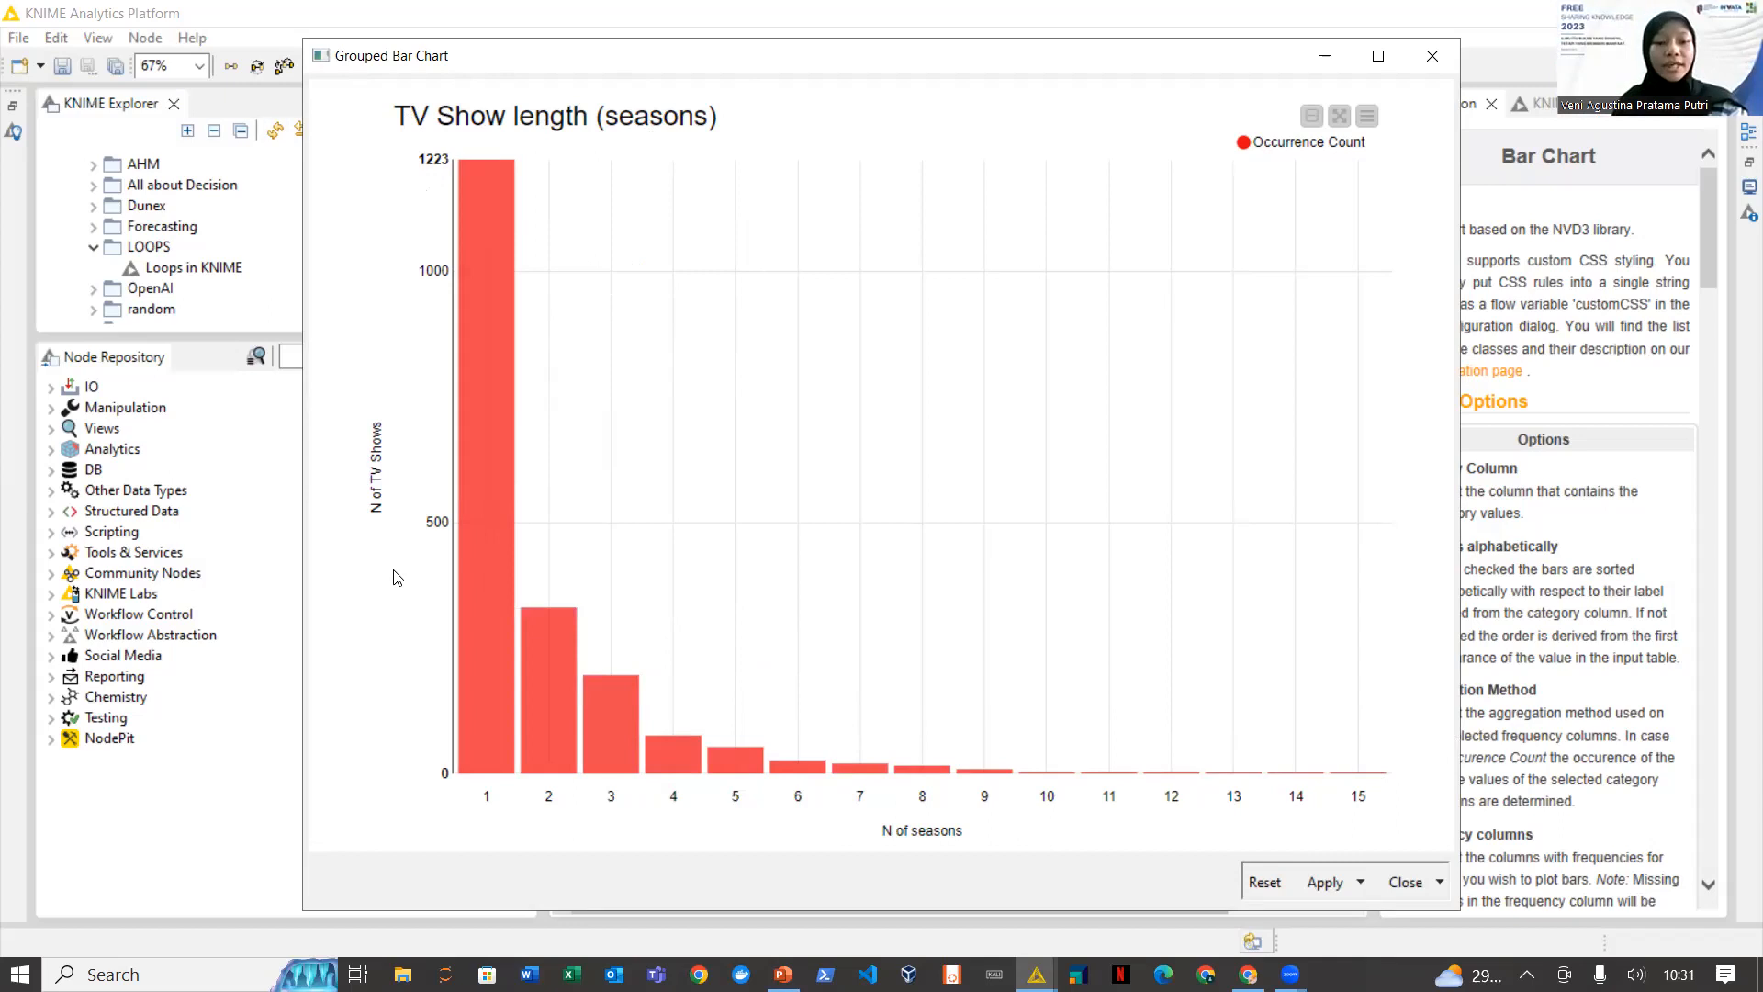
mouse_move(494, 168)
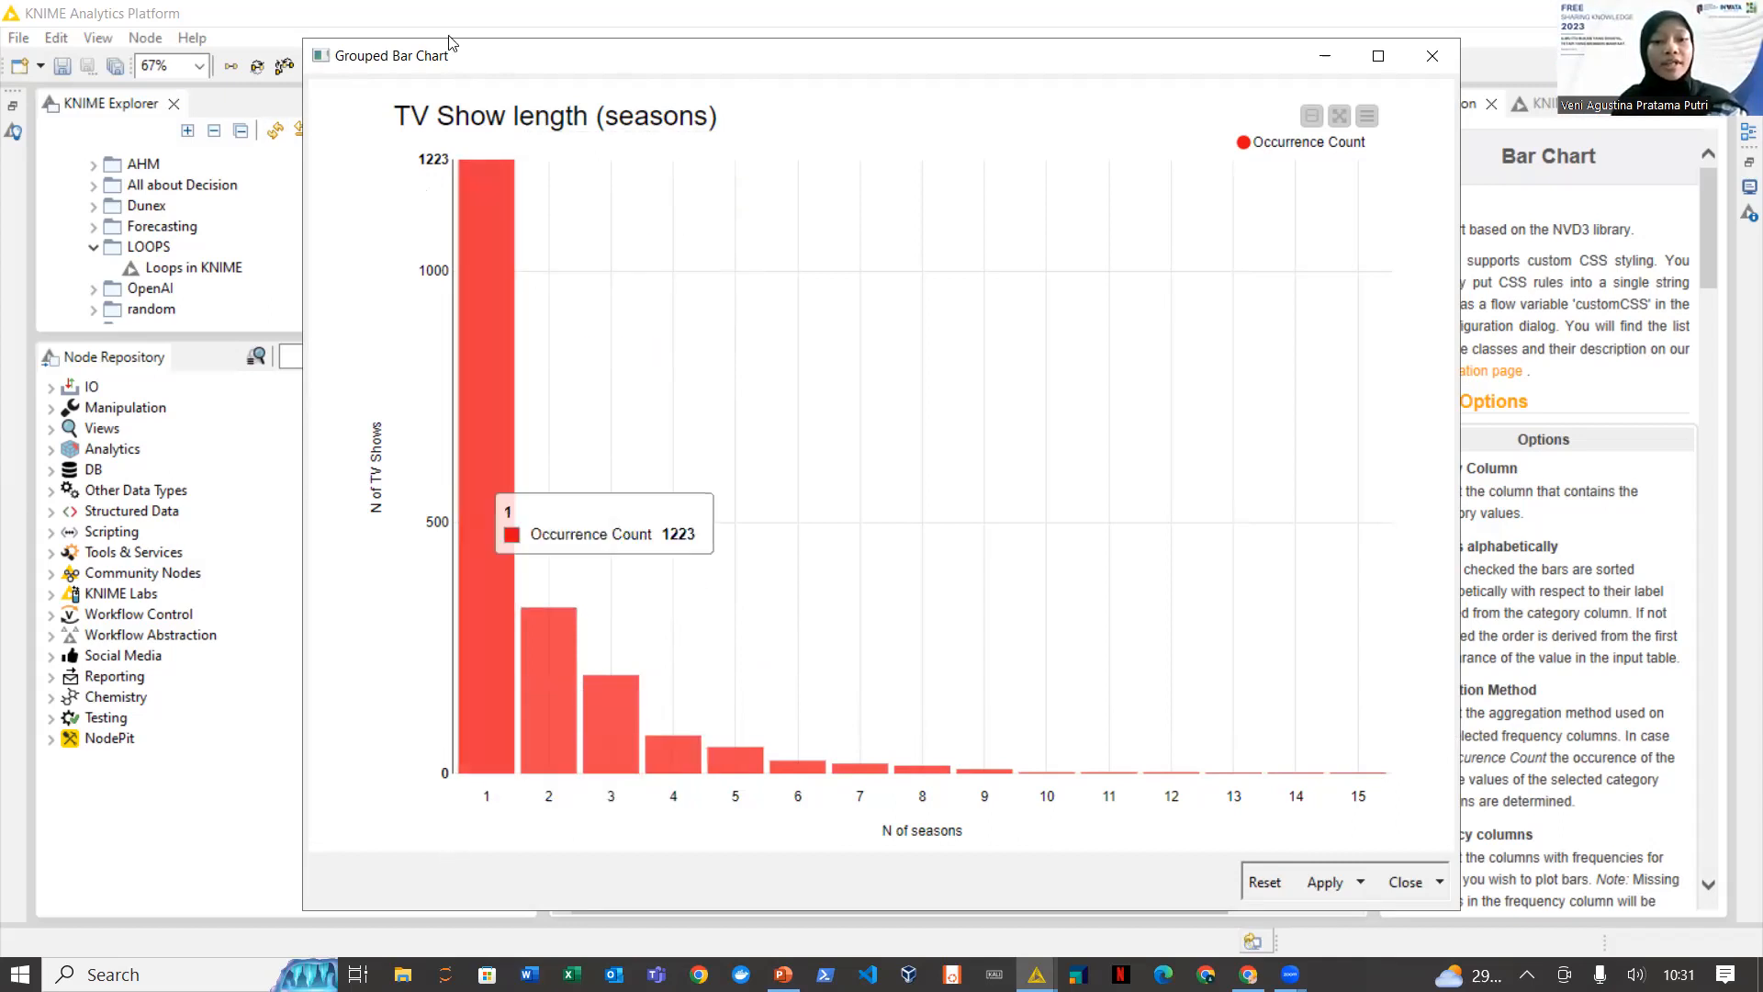
mouse_move(475, 466)
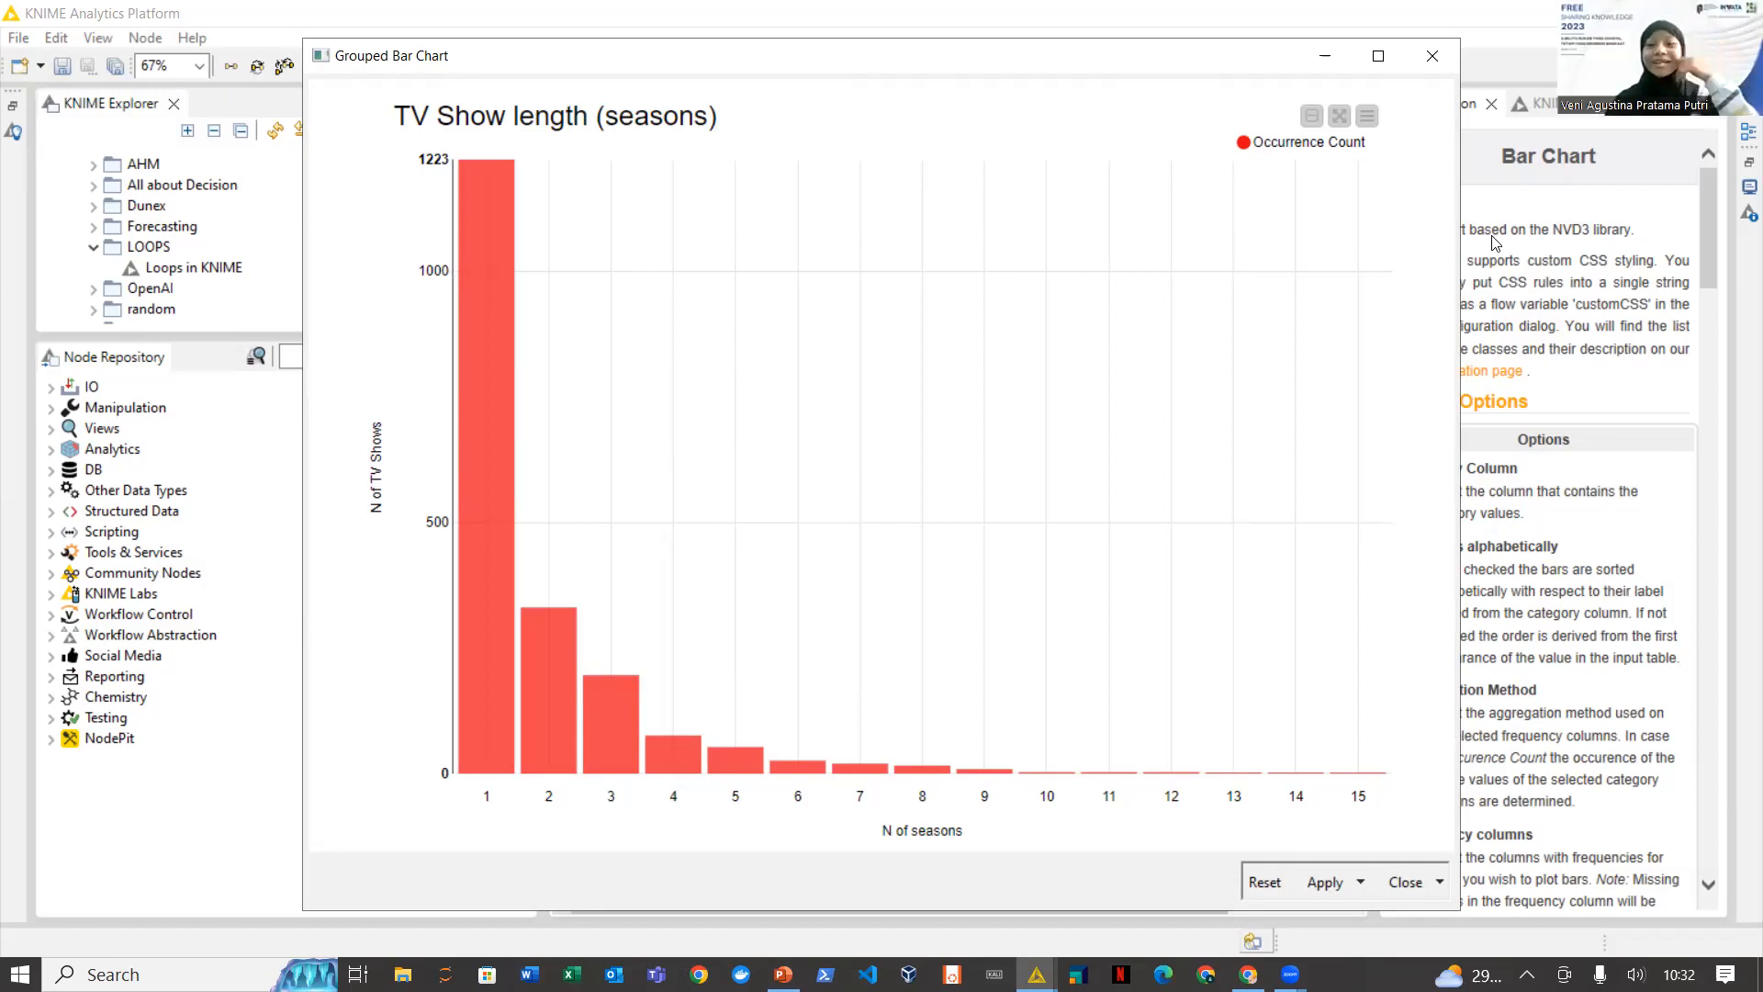
click(1432, 56)
click(820, 739)
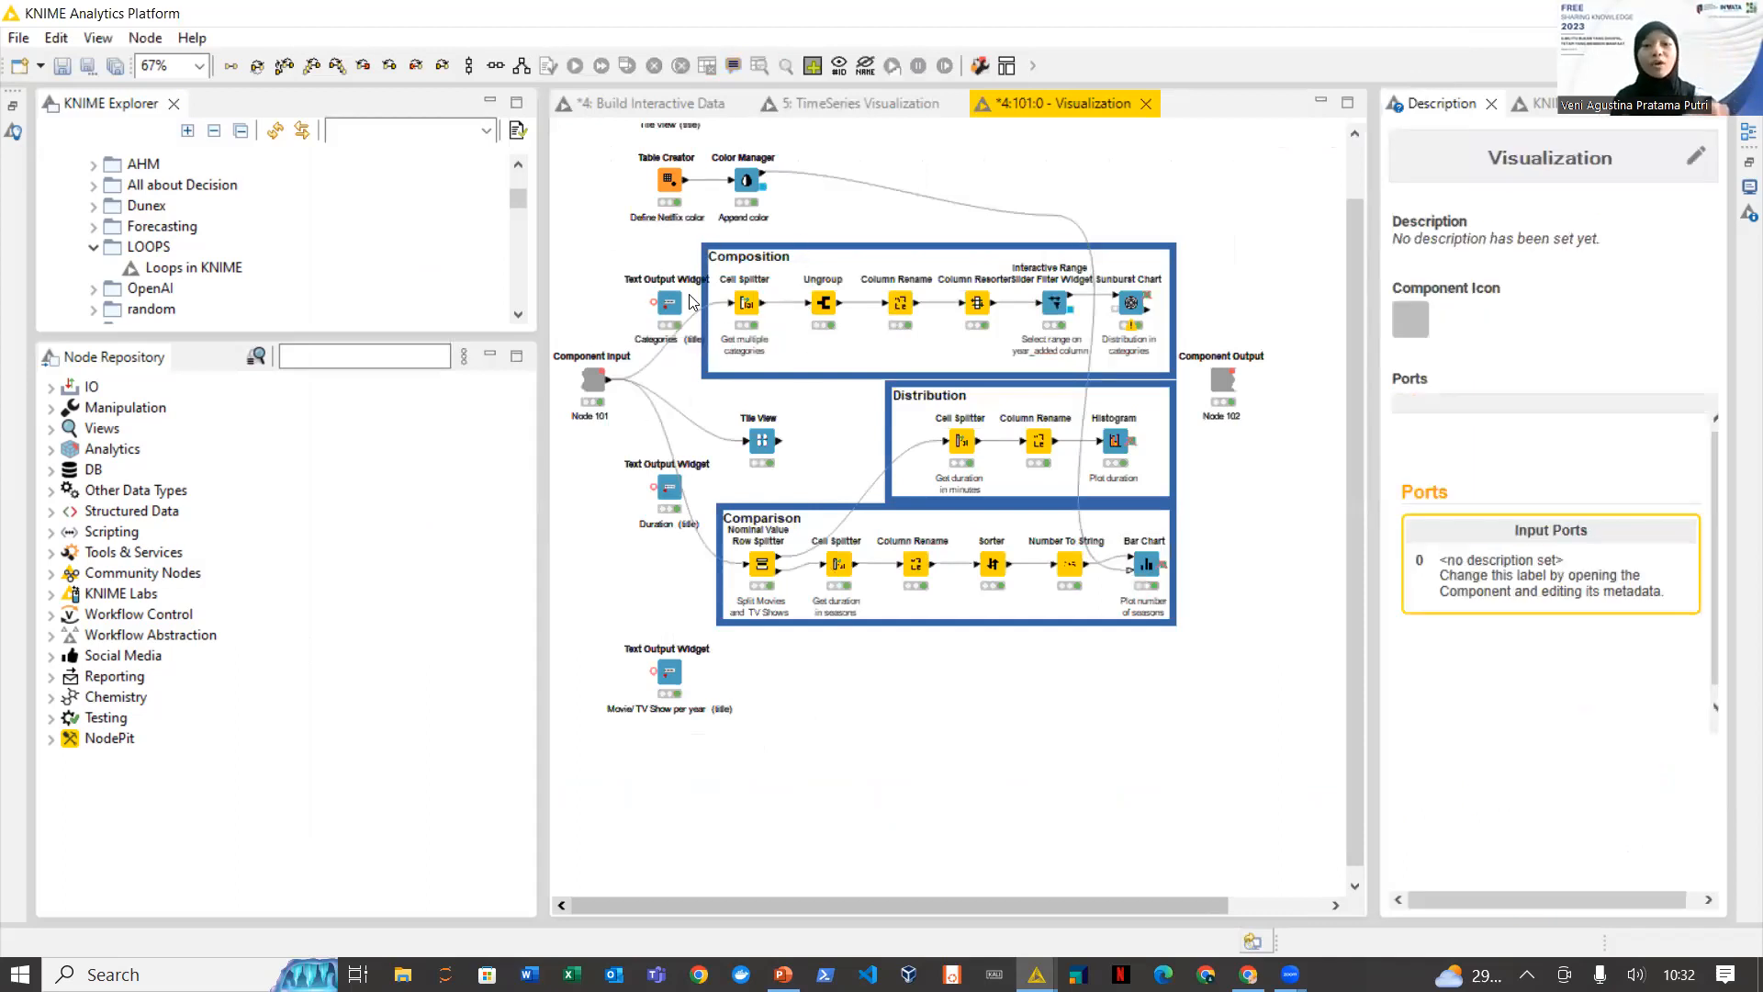
Return to the Build Interactive Data workflow, open the Visualization component's interactive view, and look through it from the categories to the selected shows
click(712, 104)
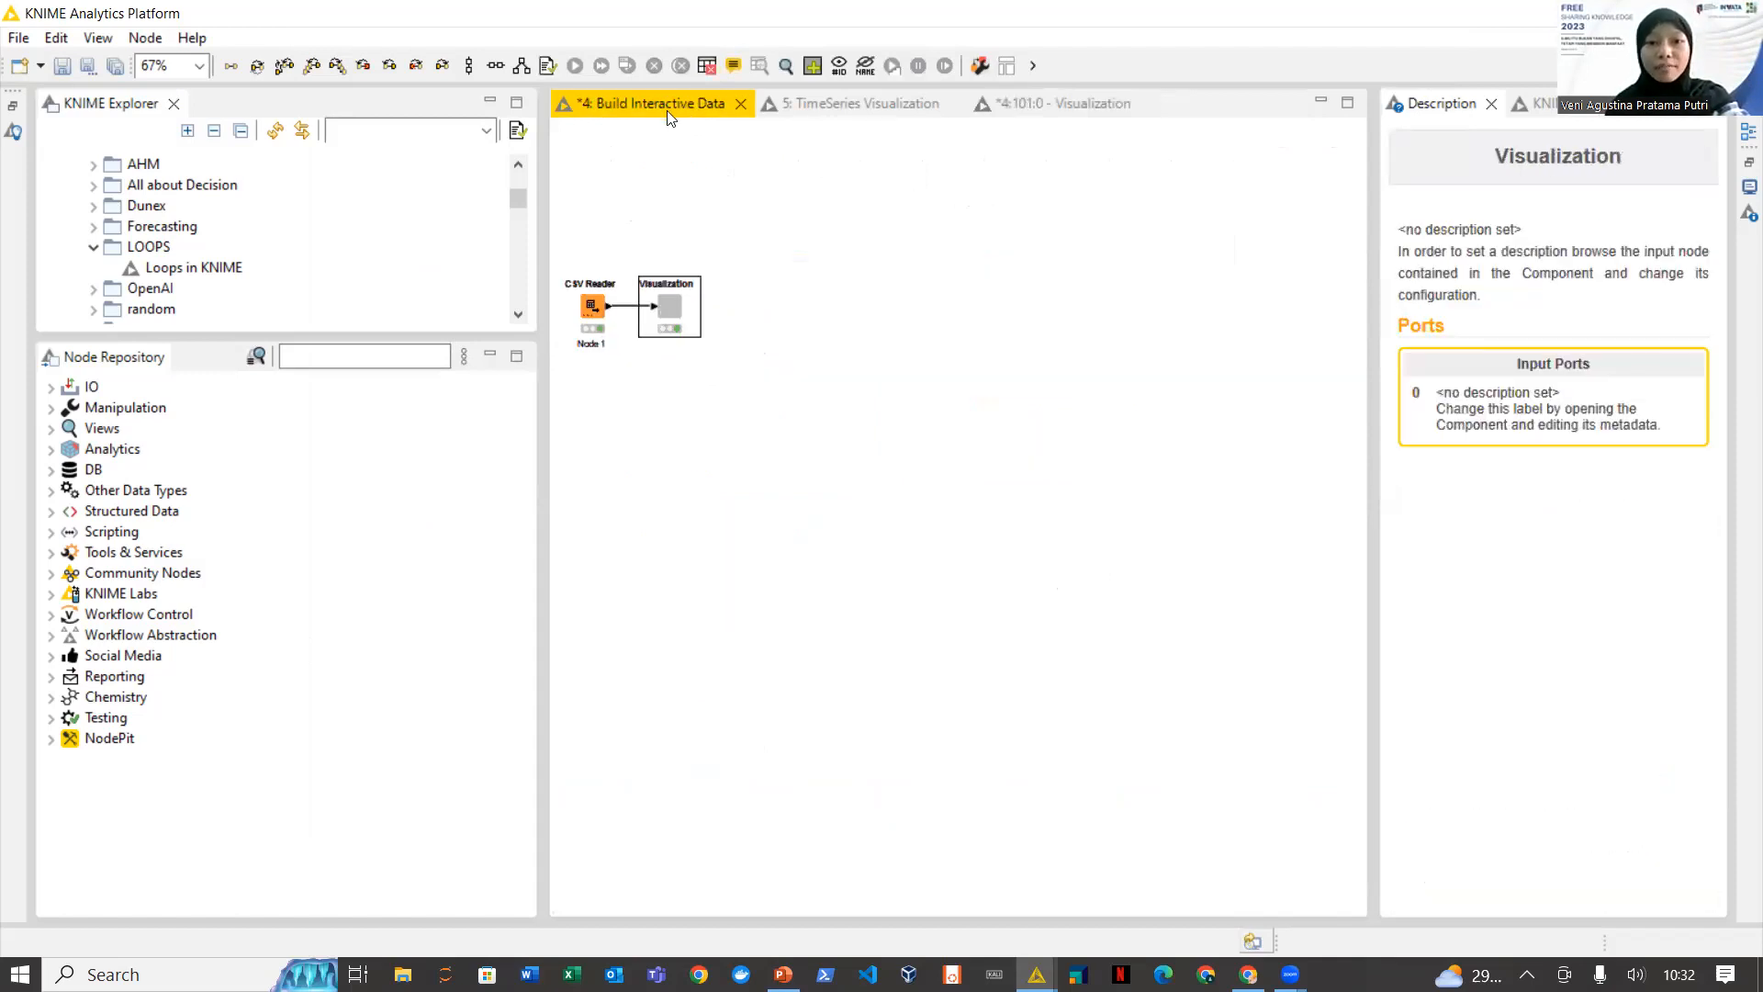
click(788, 64)
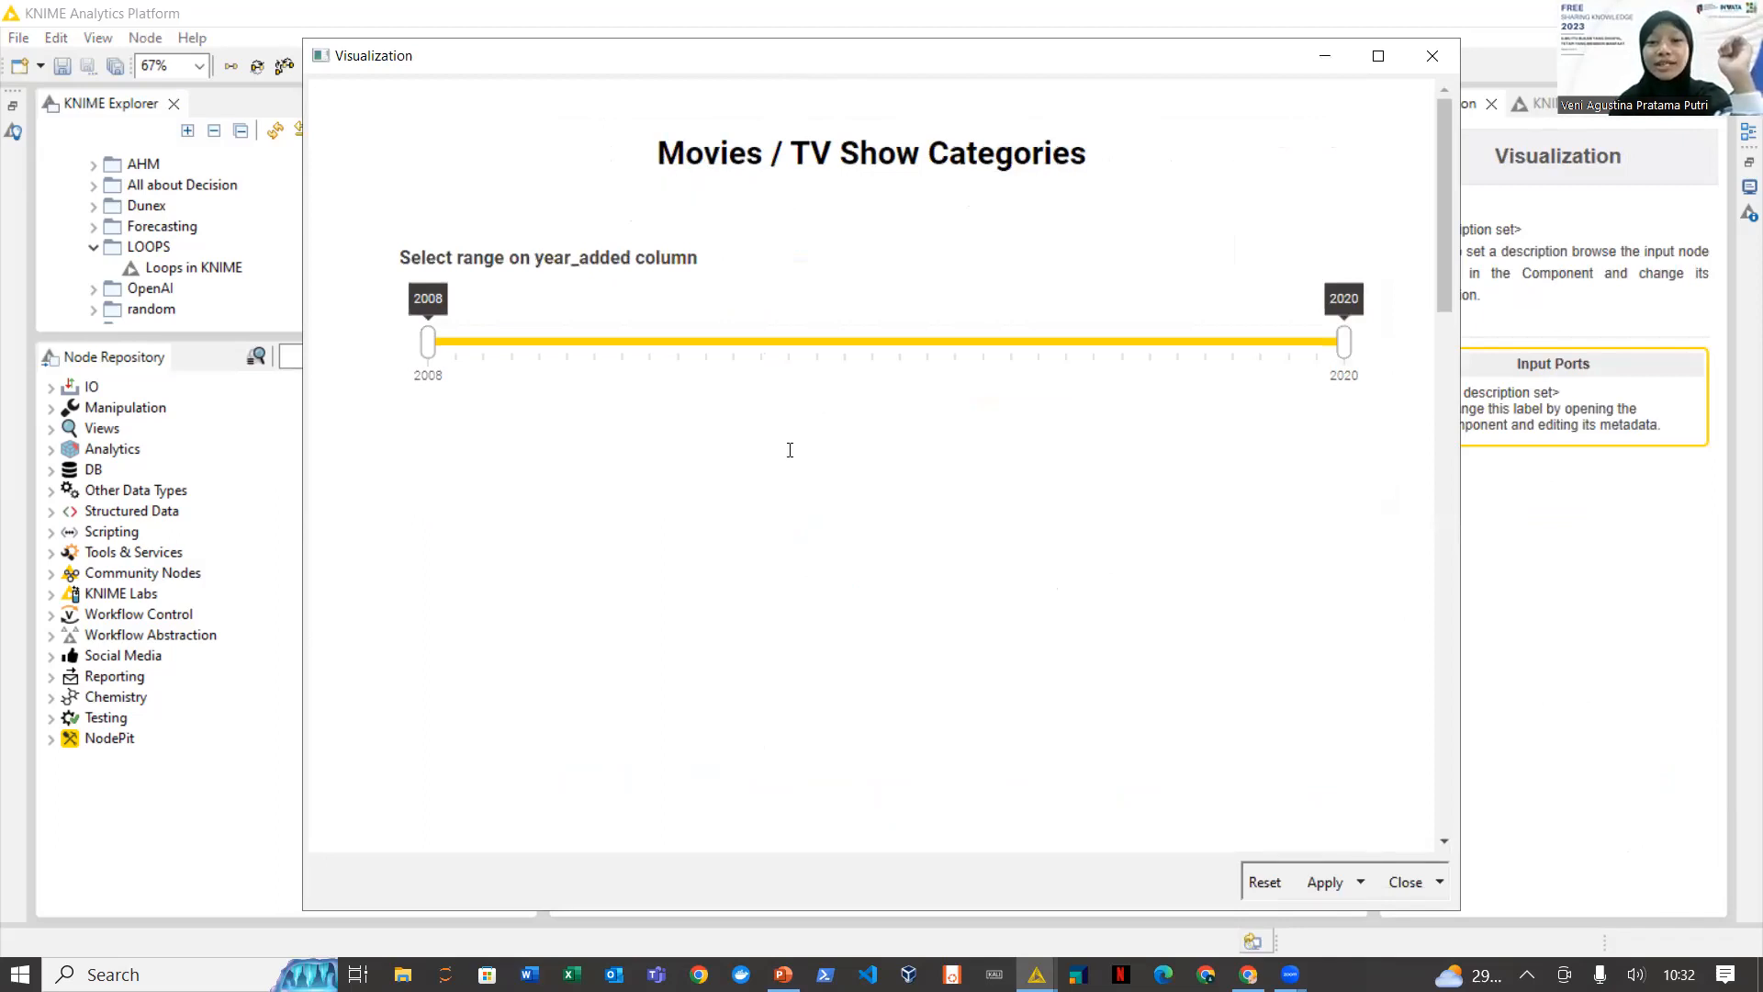
mouse_move(1443, 158)
mouse_down()
mouse_move(1443, 180)
mouse_move(1444, 124)
mouse_up()
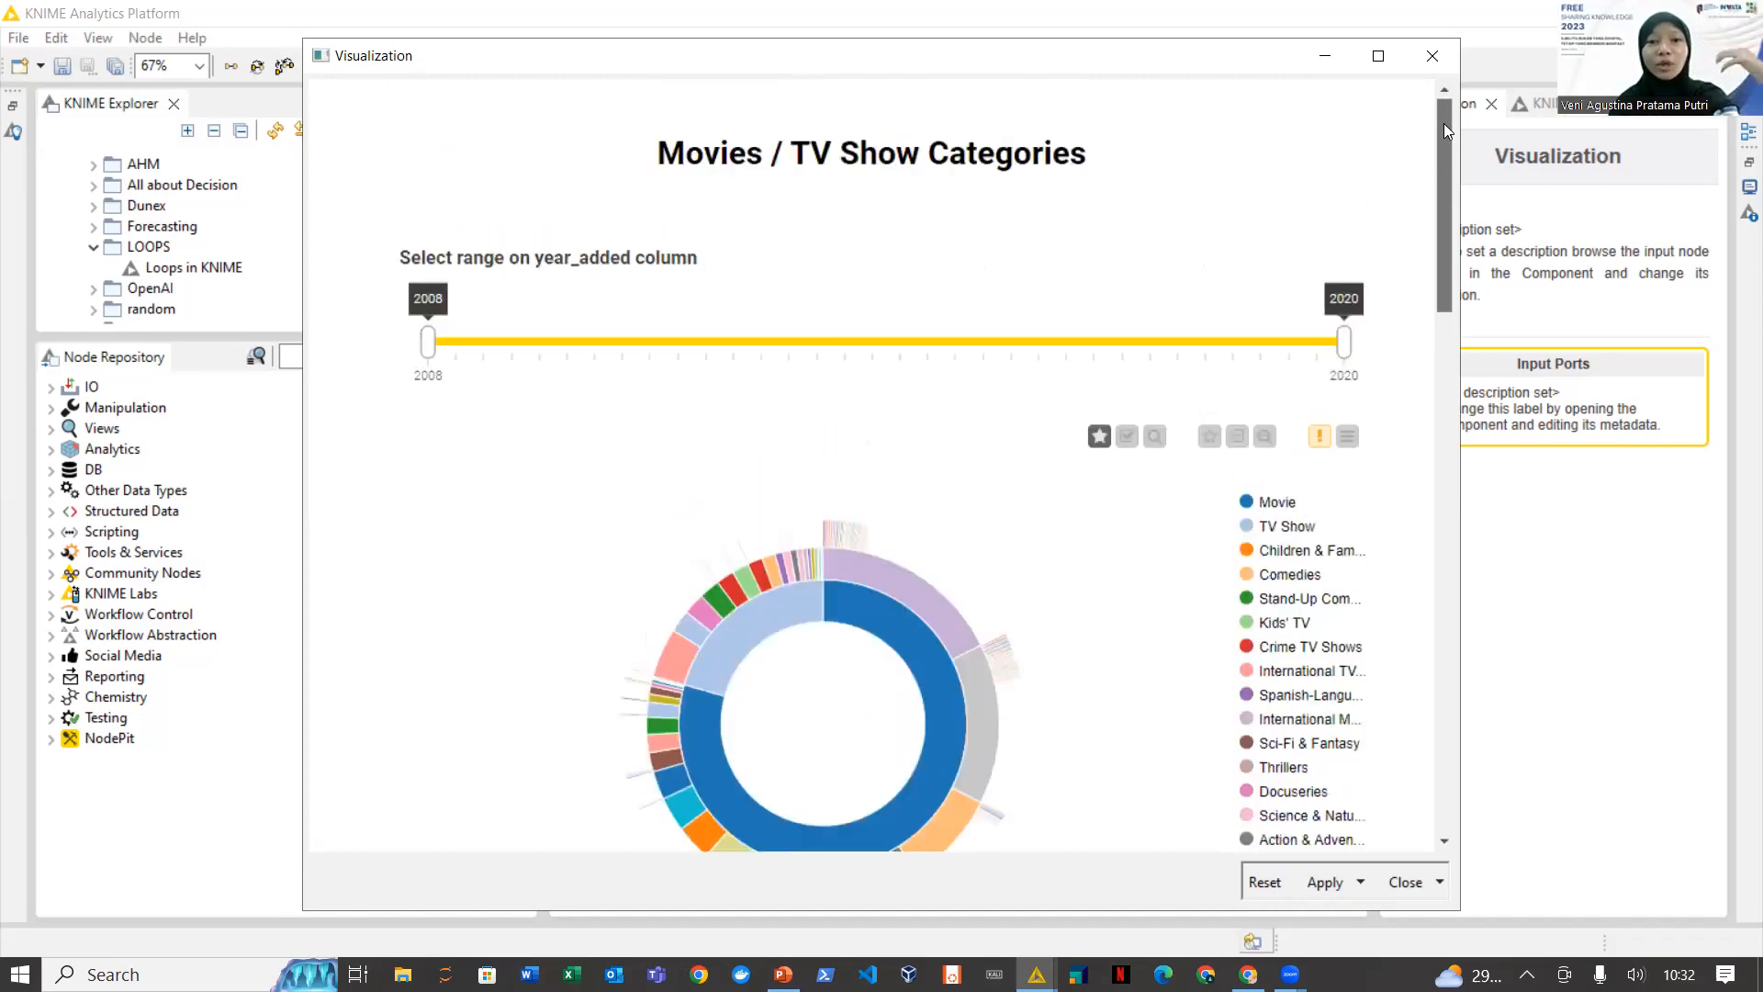
drag(1444, 128, 1438, 201)
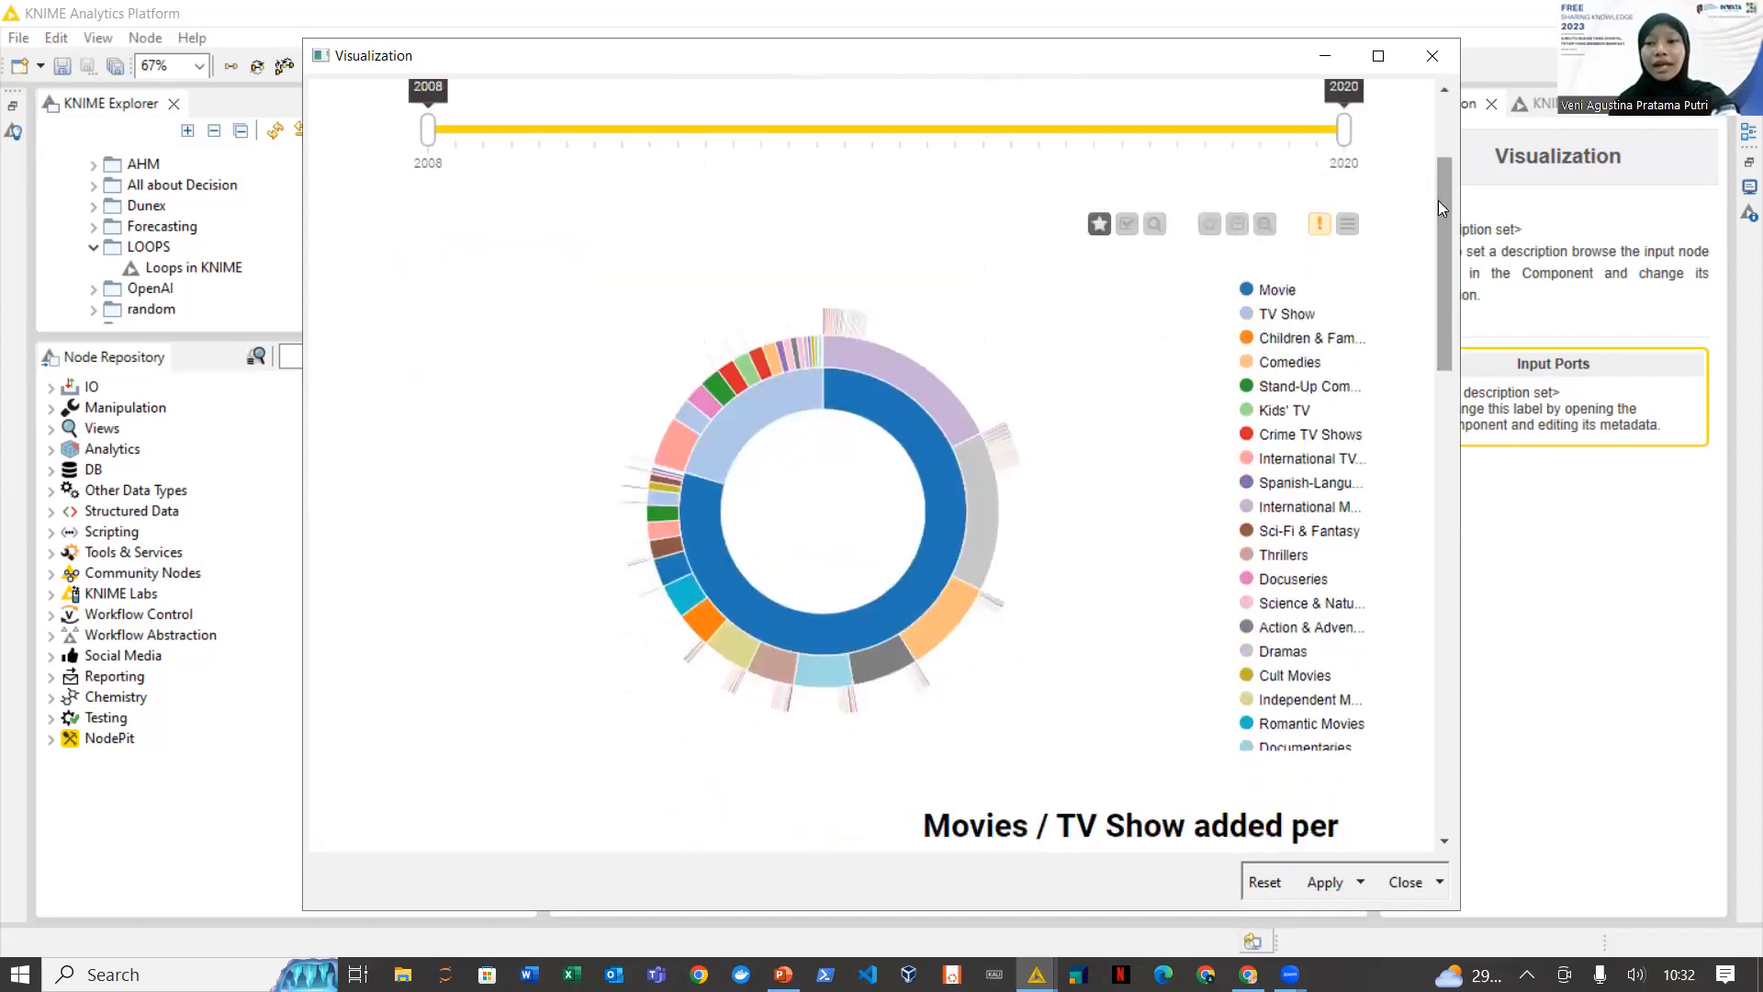
drag(1443, 174, 1443, 211)
scroll(1444, 211, down, 3)
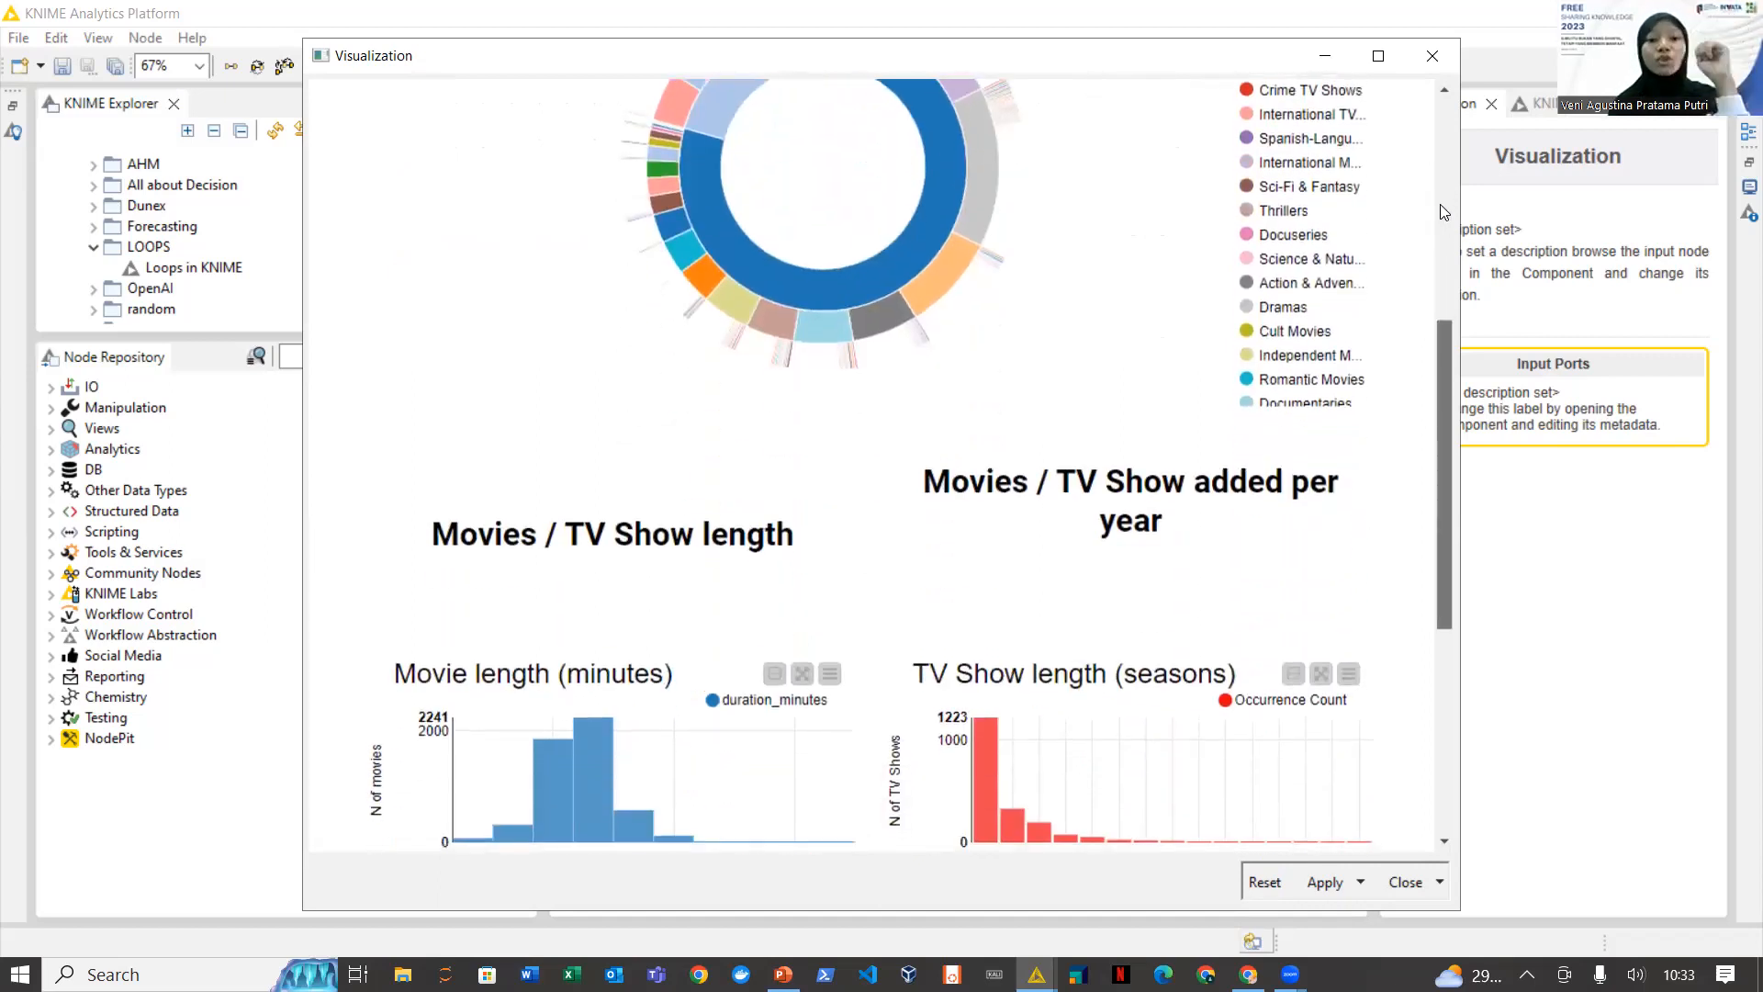
scroll(1443, 212, up, 2)
scroll(1444, 211, up, 2)
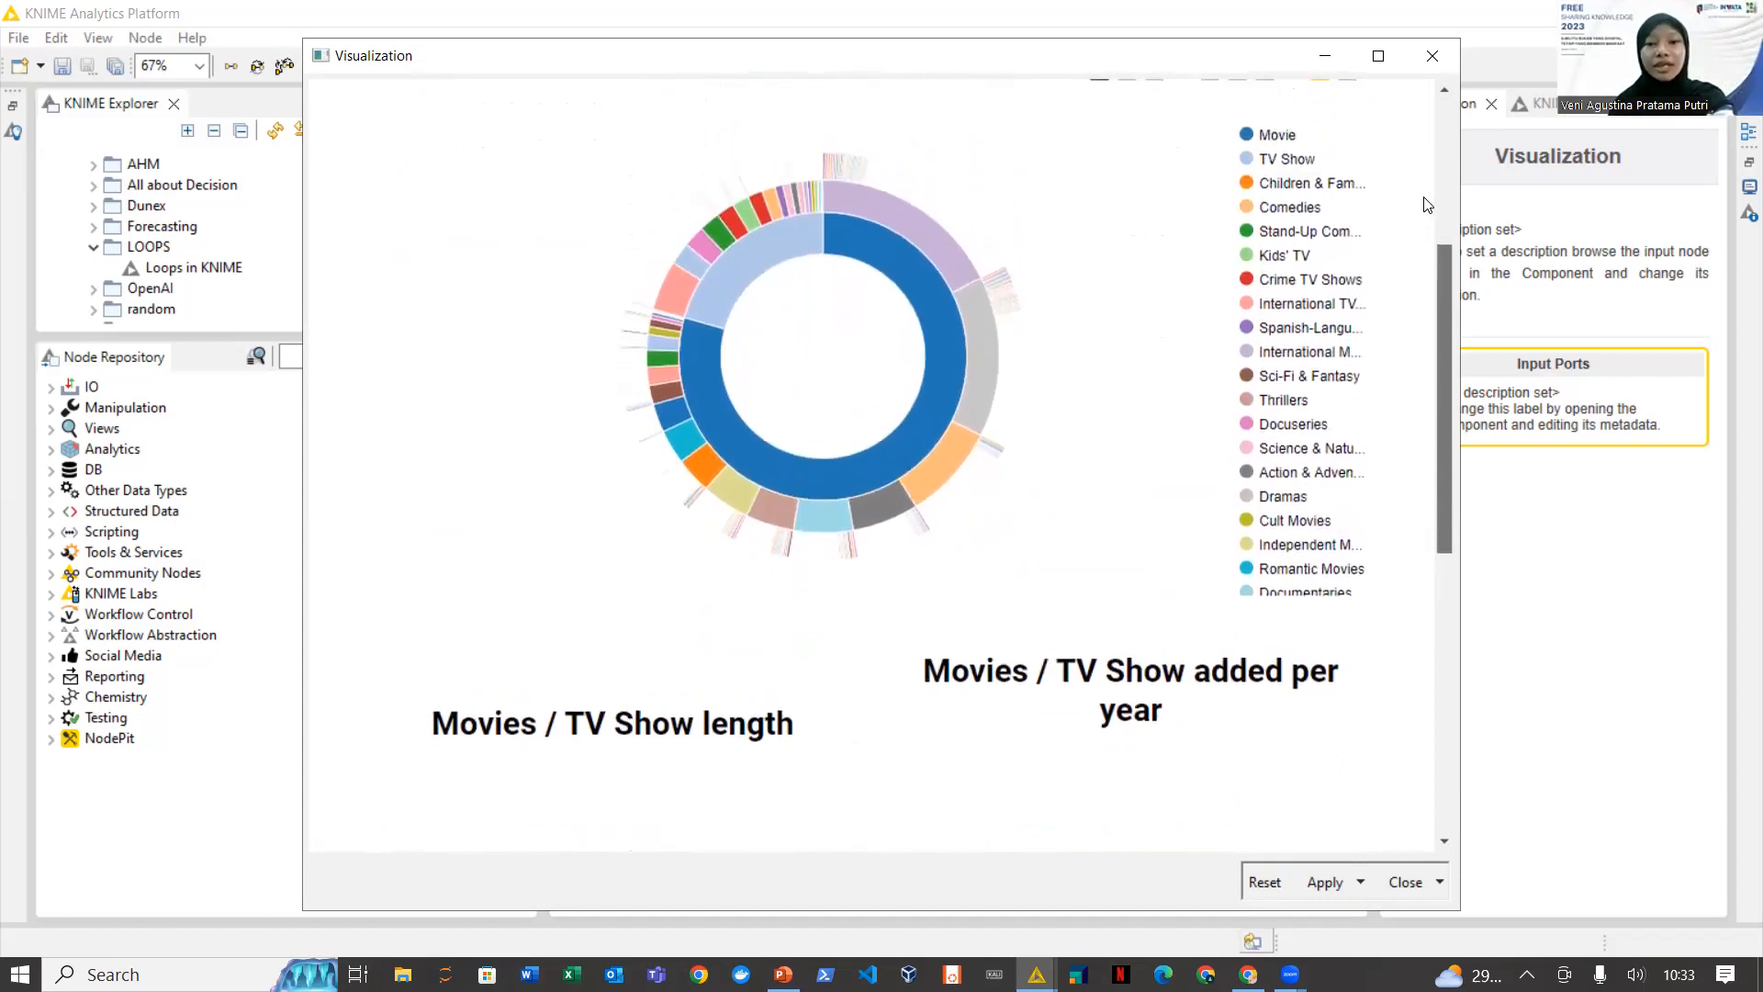
scroll(1429, 196, down, 14)
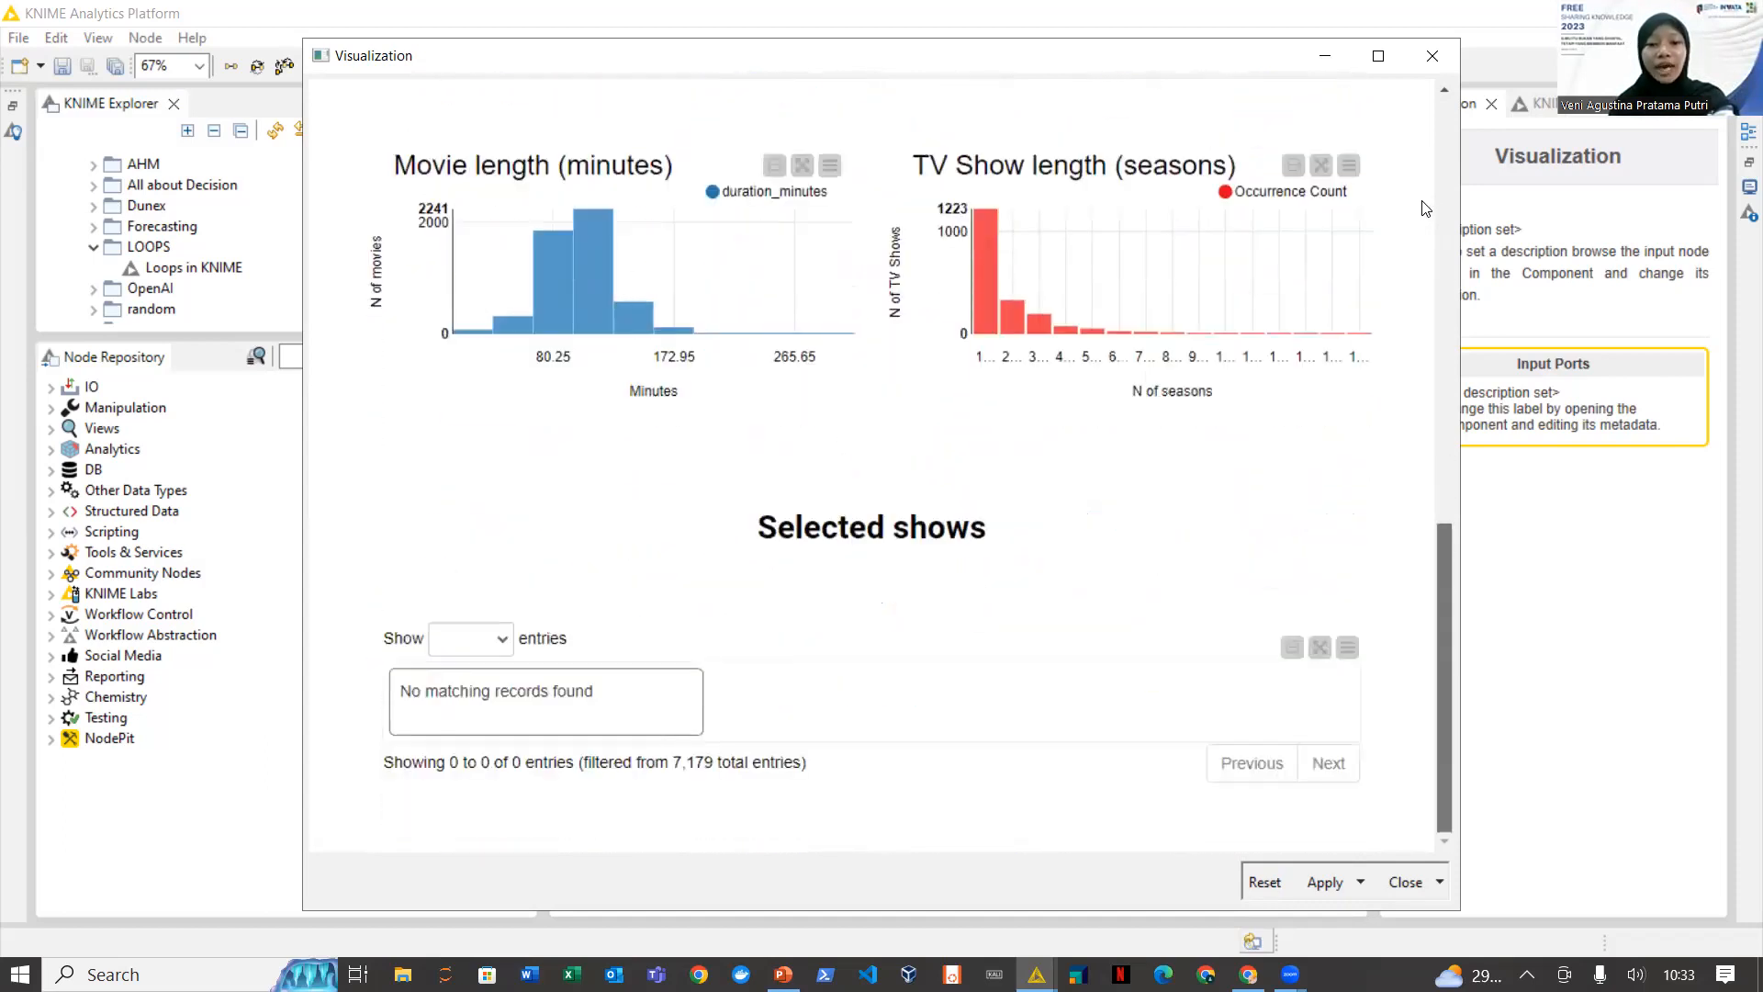
scroll(1425, 208, up, 15)
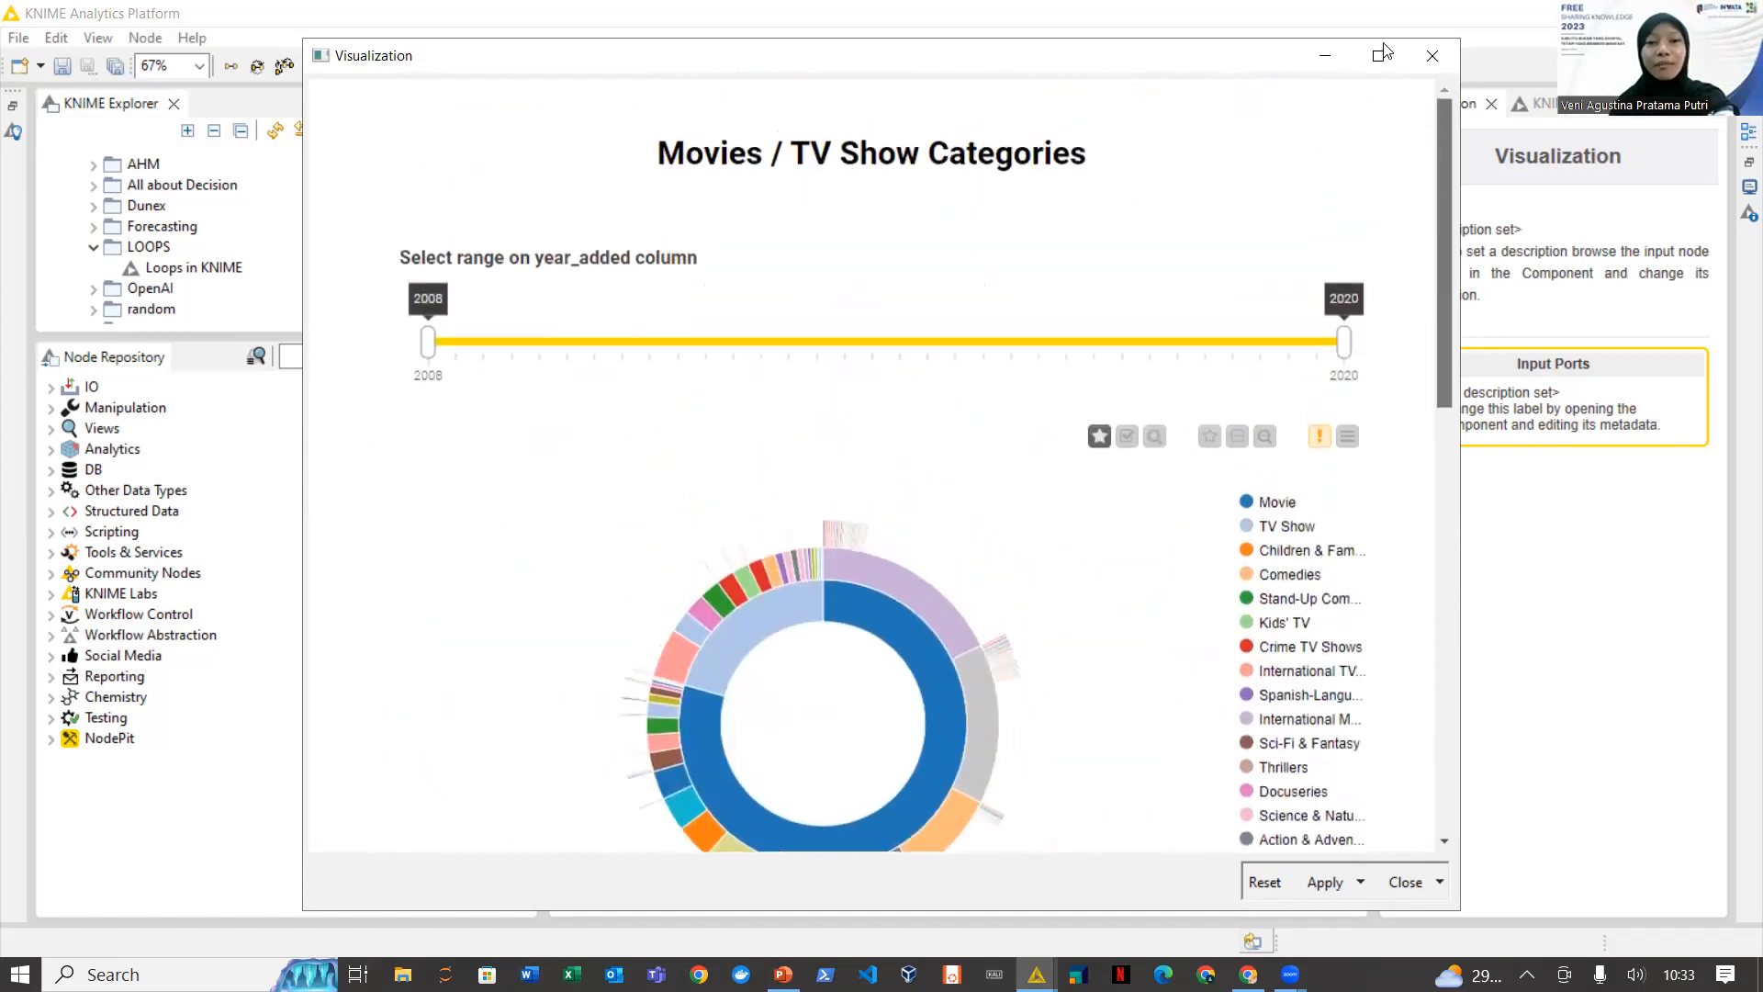
Review the interactive view's year_added range slider, sunburst chart, movie and TV show length charts, and Selected shows table once more
scroll(1444, 196, down, 5)
scroll(1434, 170, up, 5)
scroll(1430, 163, down, 6)
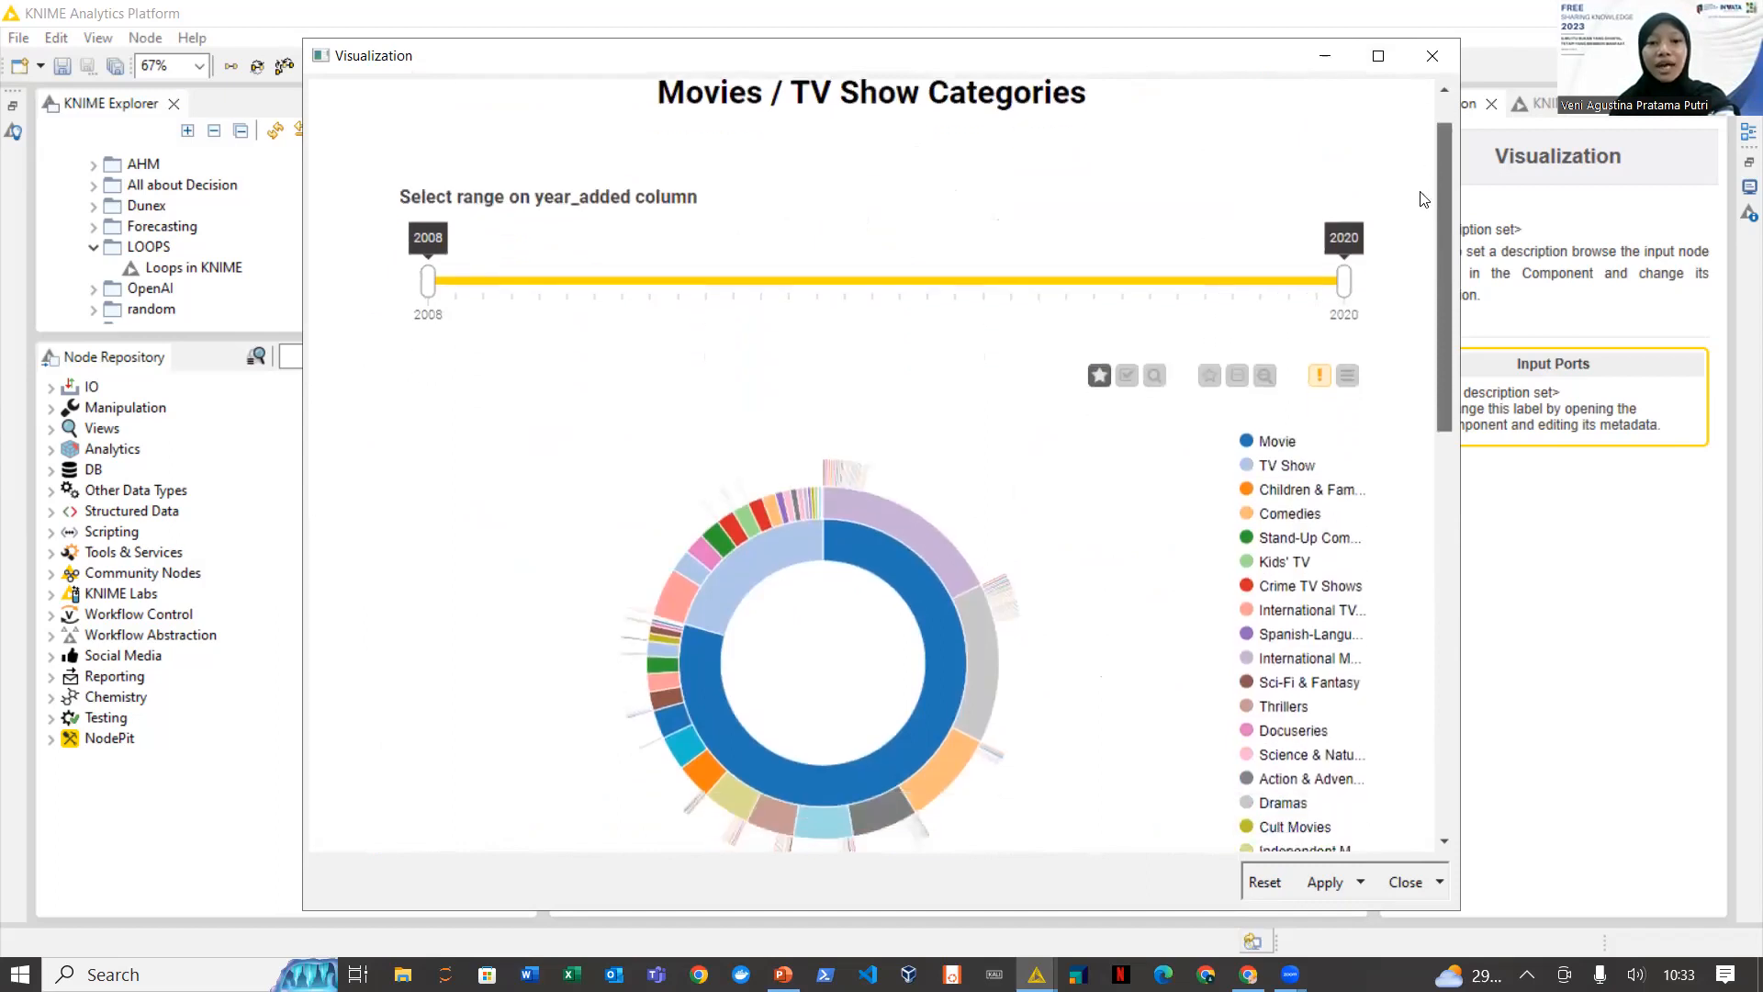
scroll(1423, 199, down, 3)
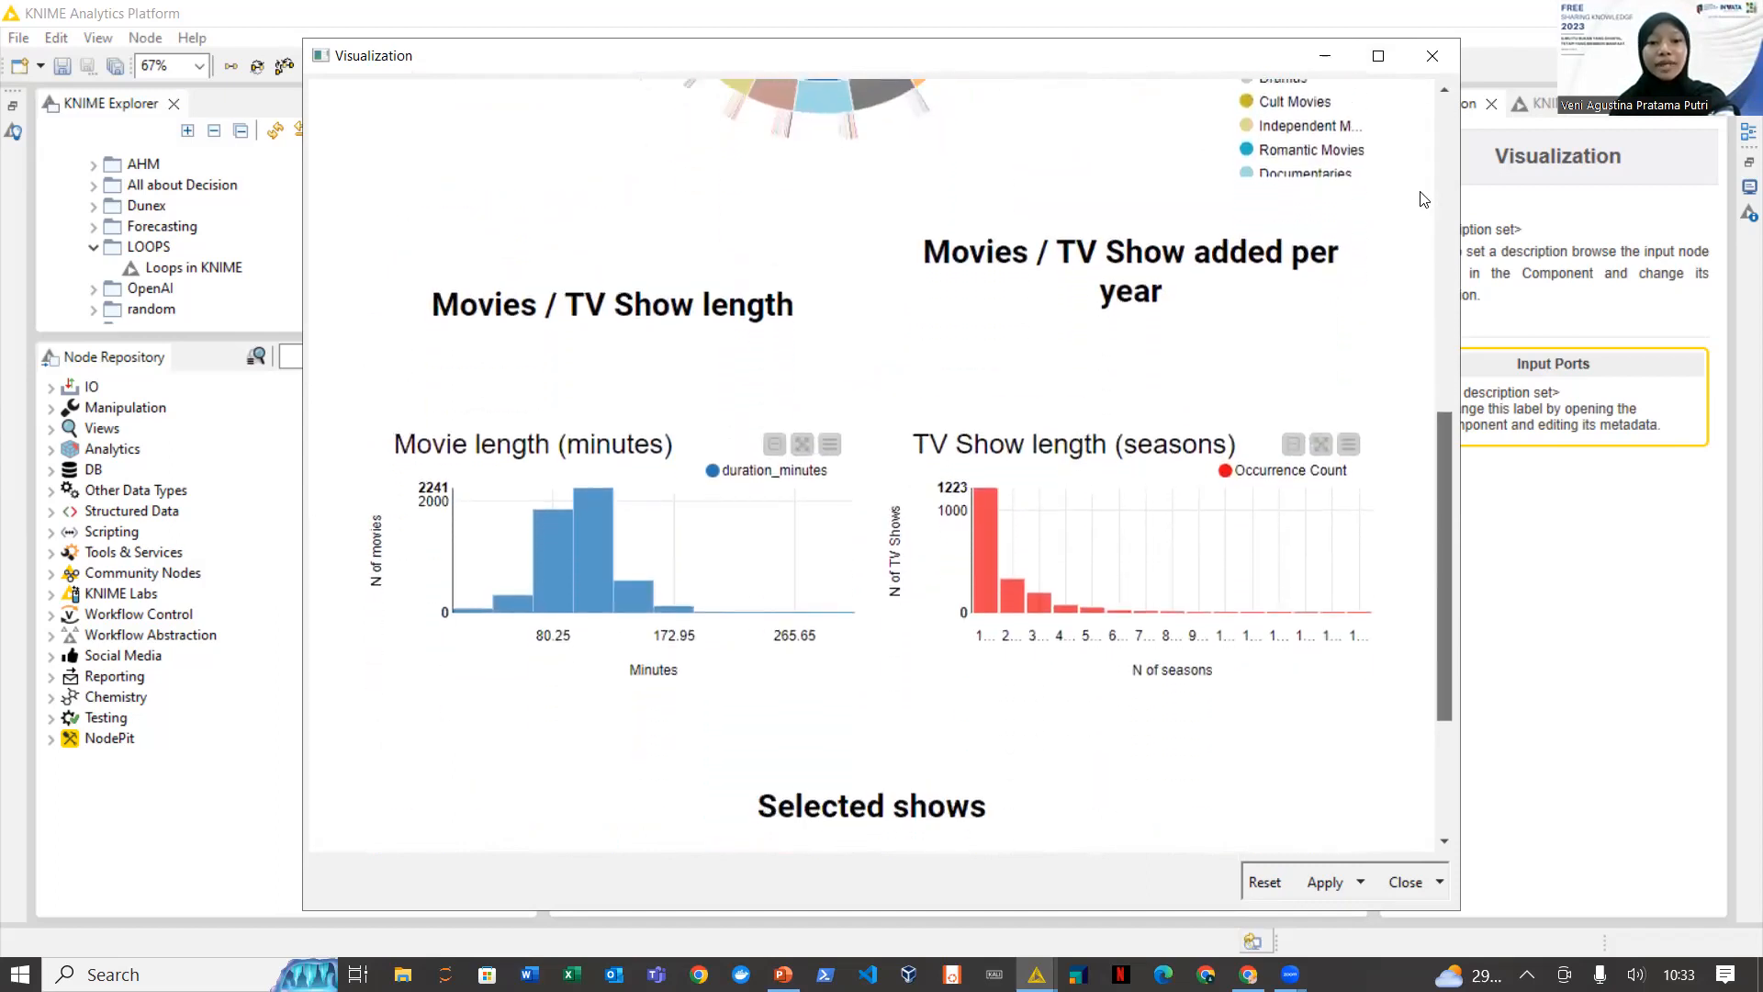
scroll(1423, 199, down, 2)
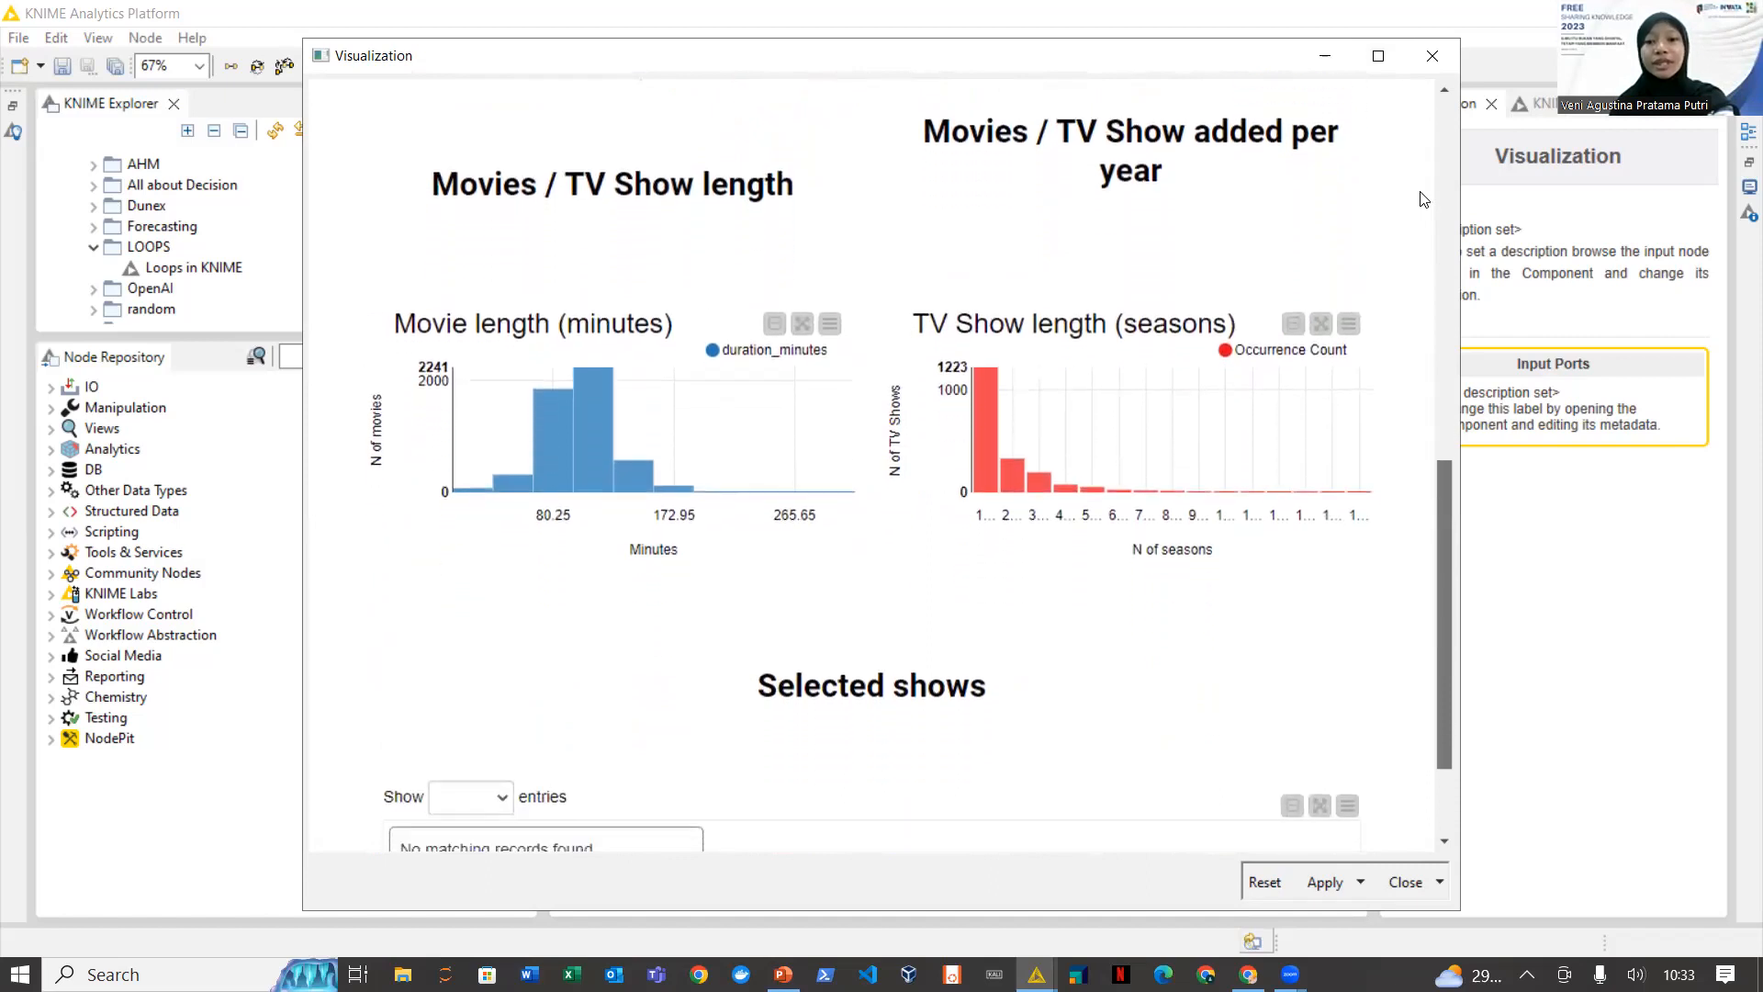
scroll(1423, 199, down, 3)
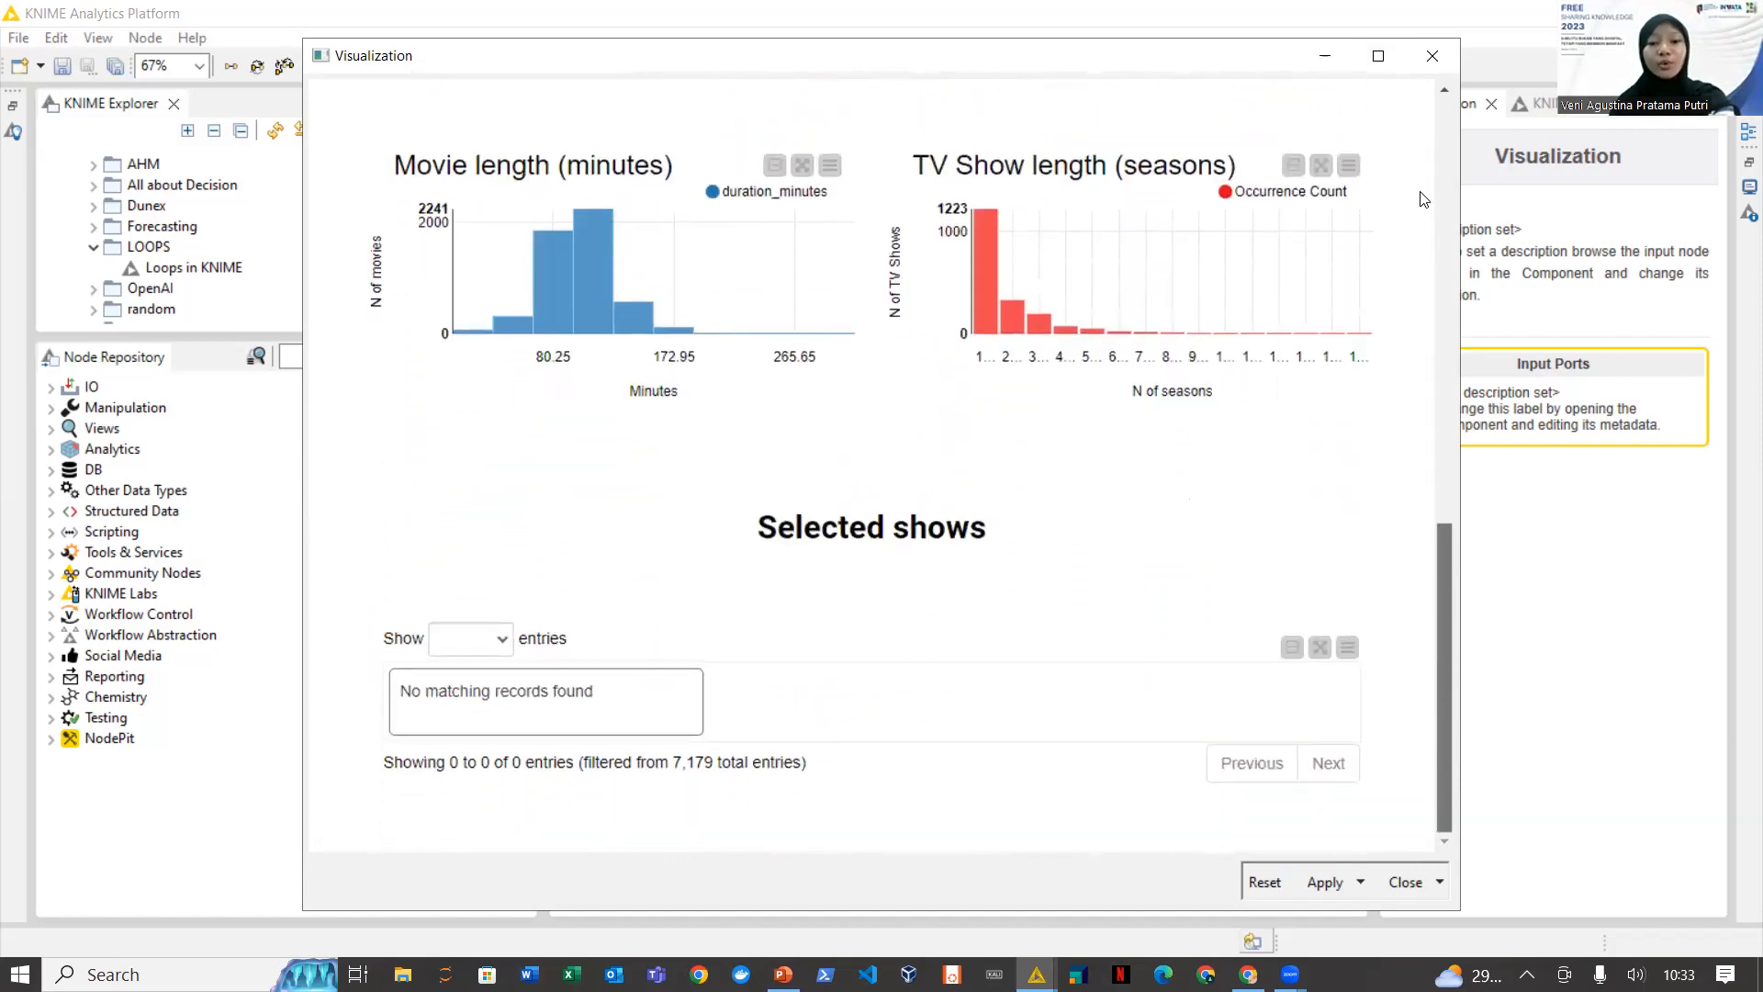
scroll(1405, 197, up, 13)
scroll(1393, 188, up, 8)
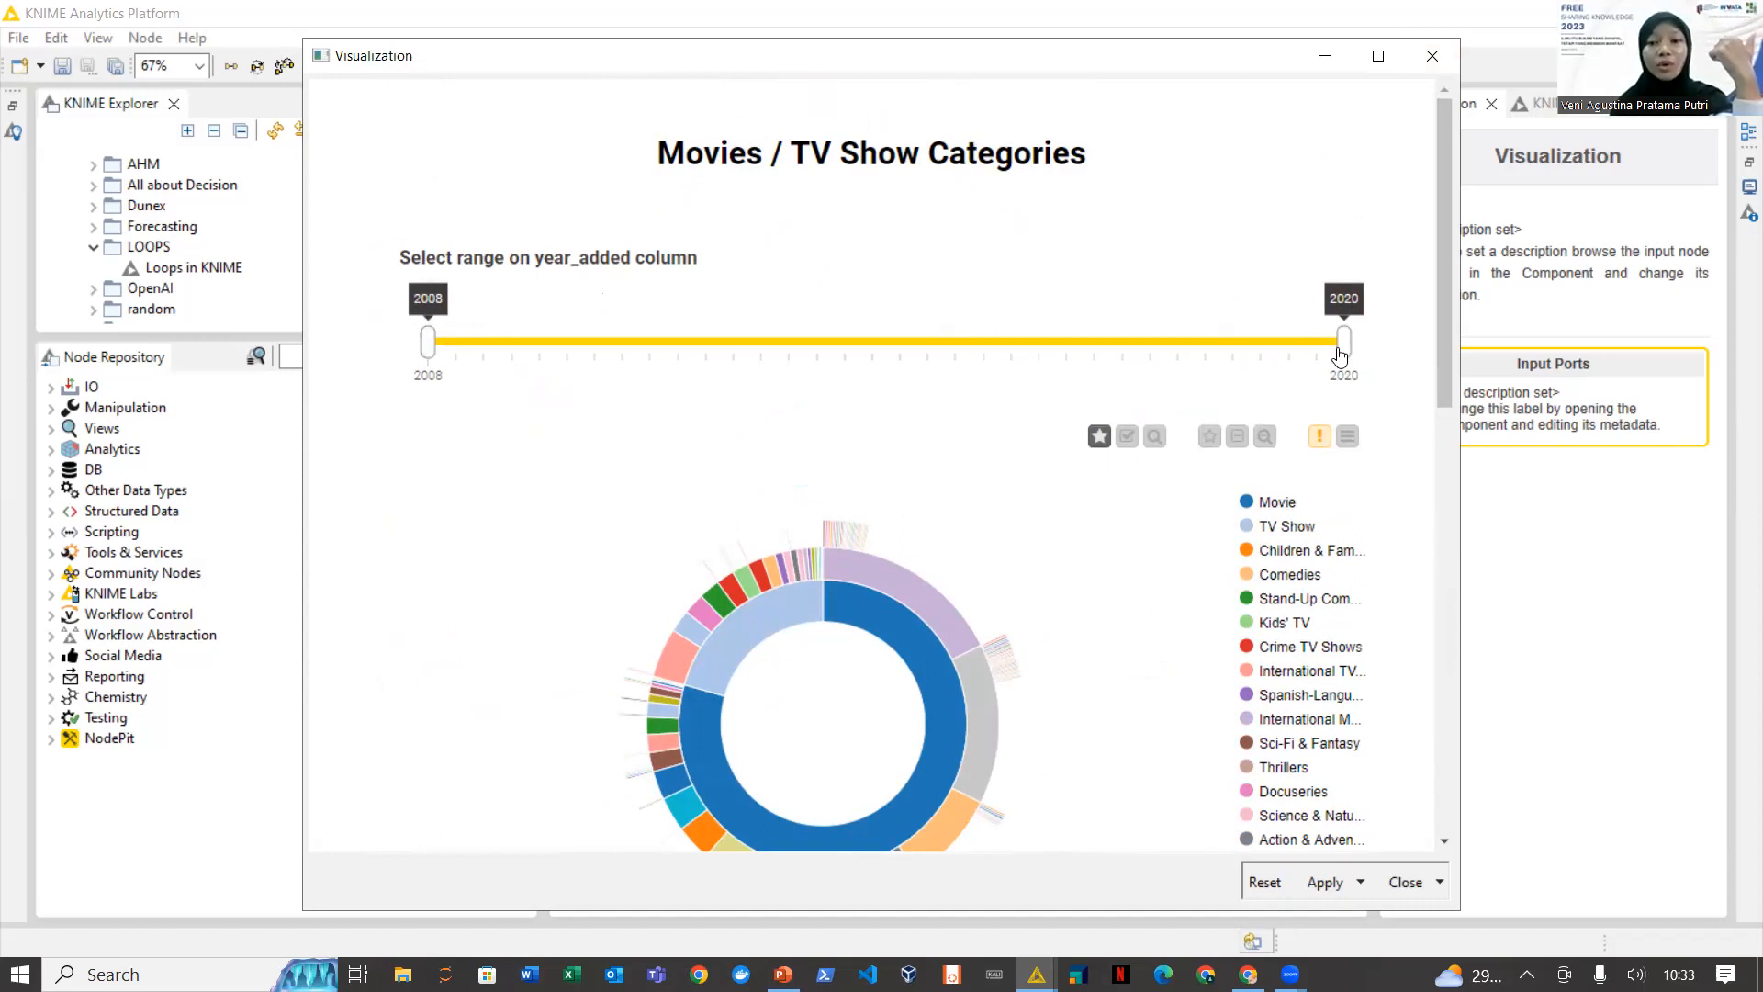
drag(1442, 267, 1442, 274)
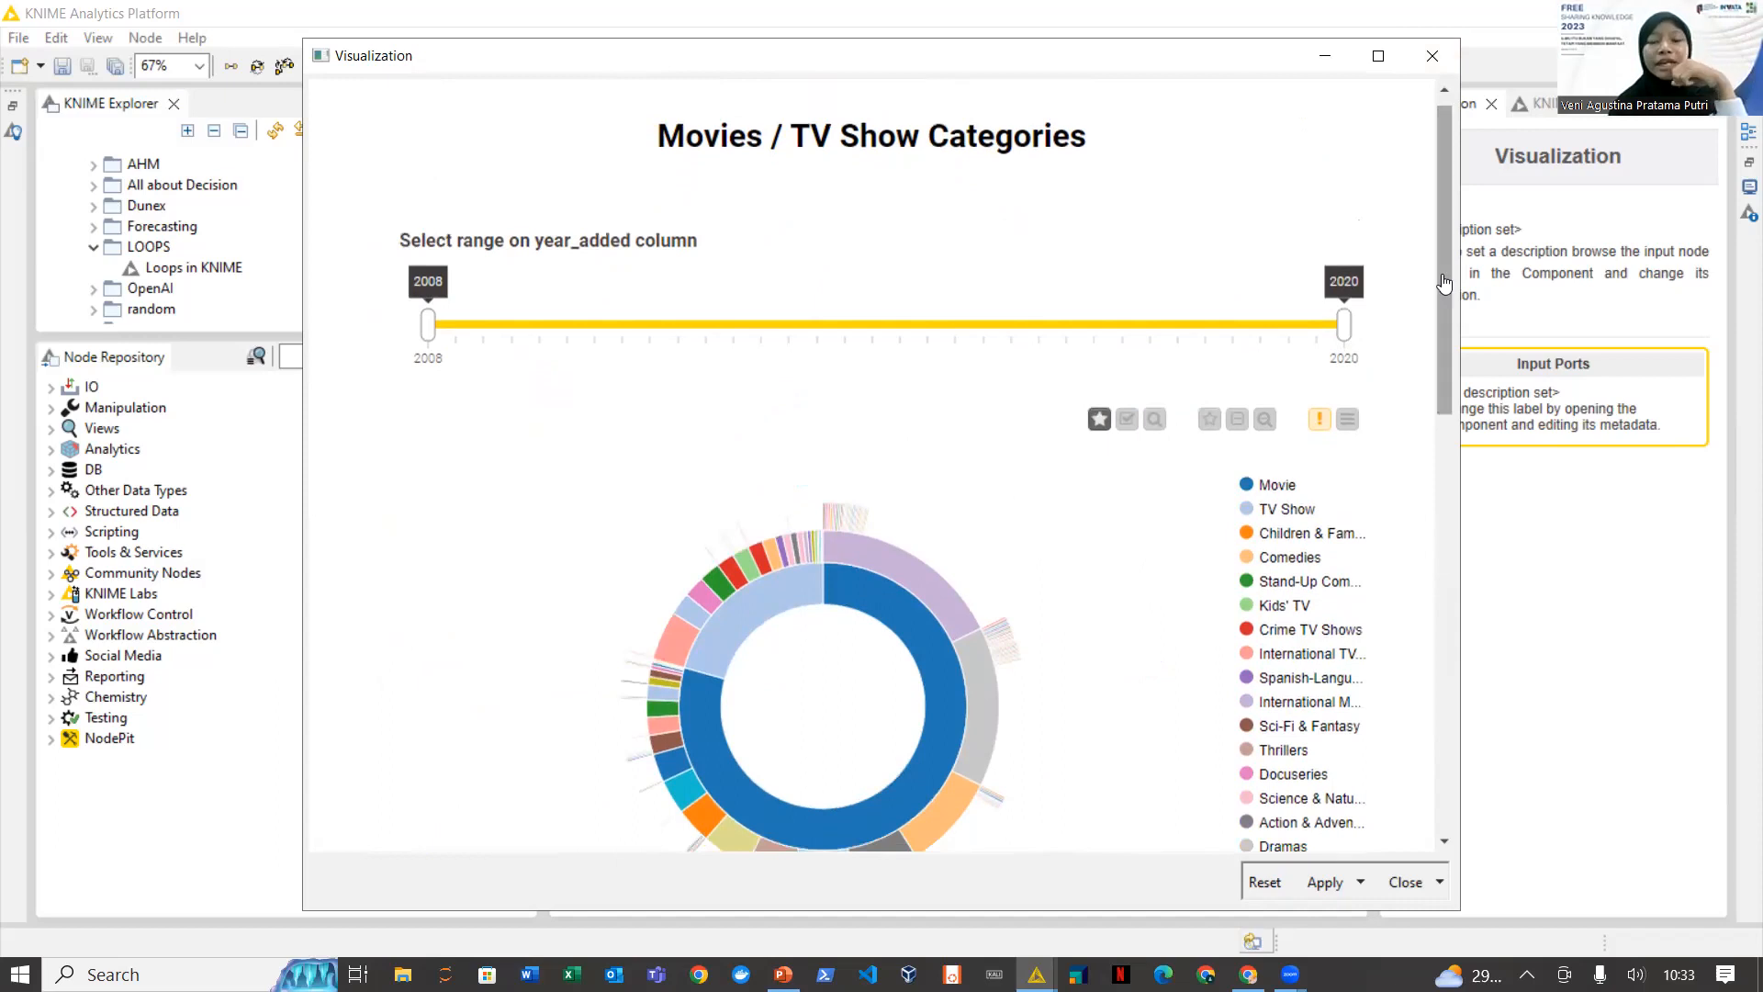
Limit the interactive view's year_added range to 2015–2020 and enlarge the view to full screen
click(428, 326)
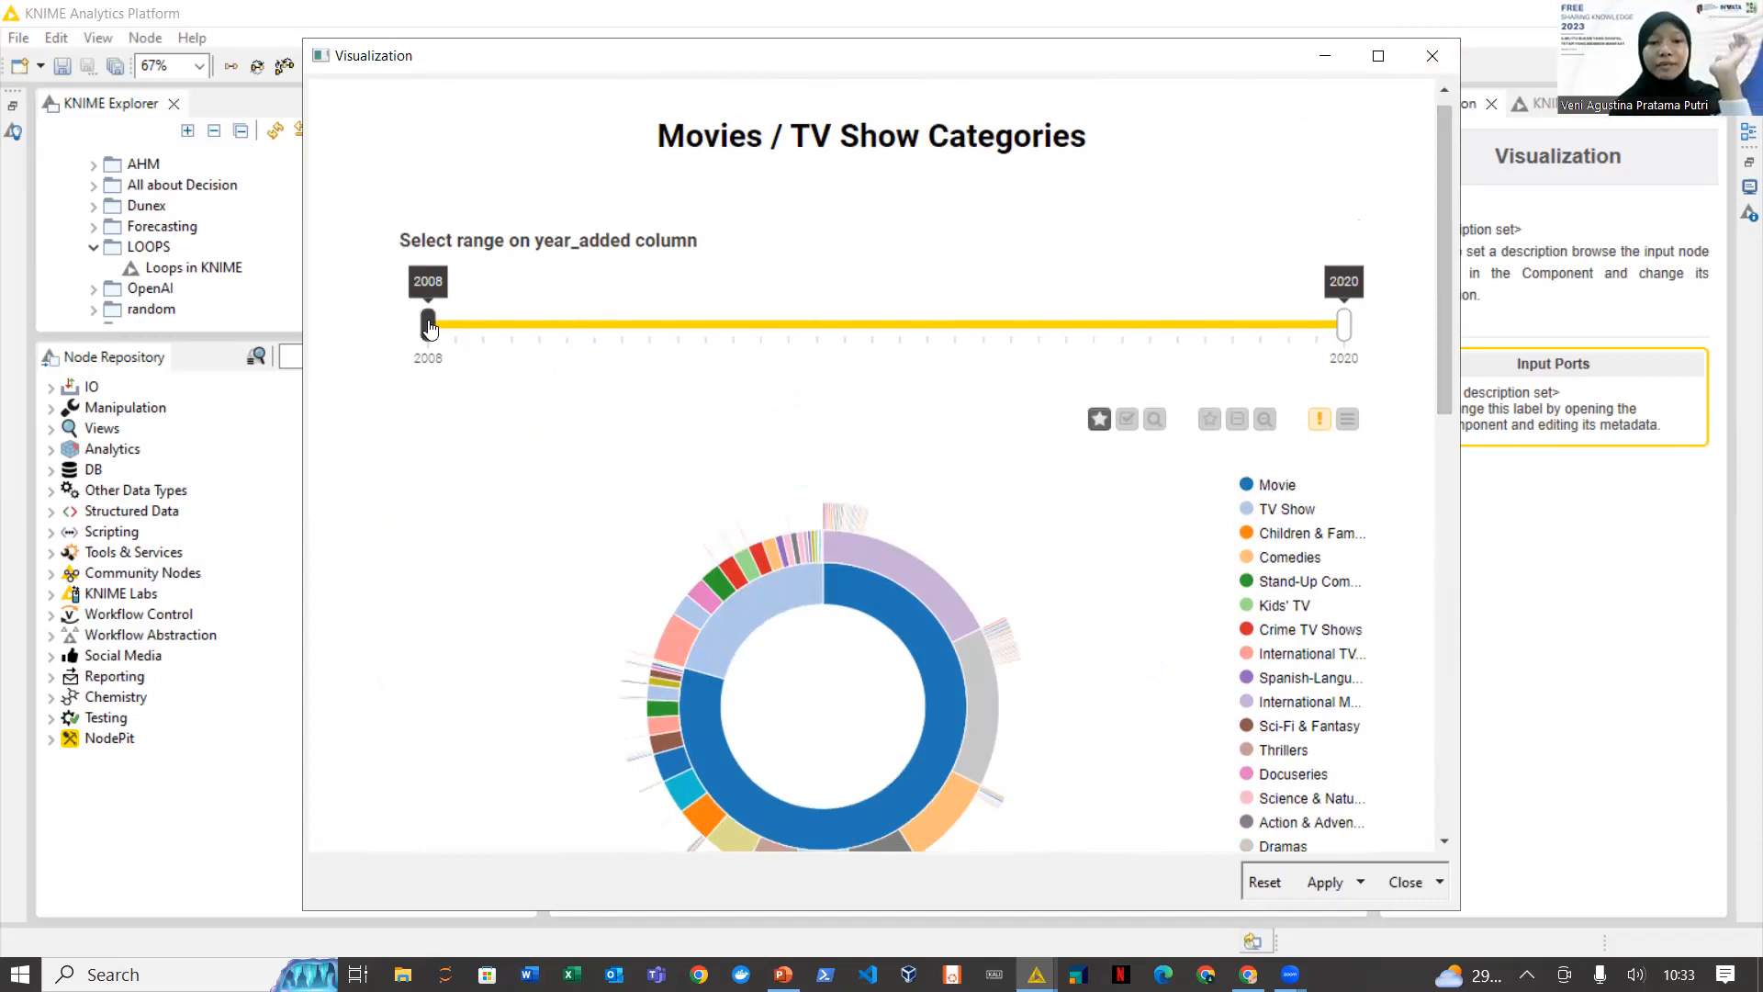
drag(429, 328, 962, 318)
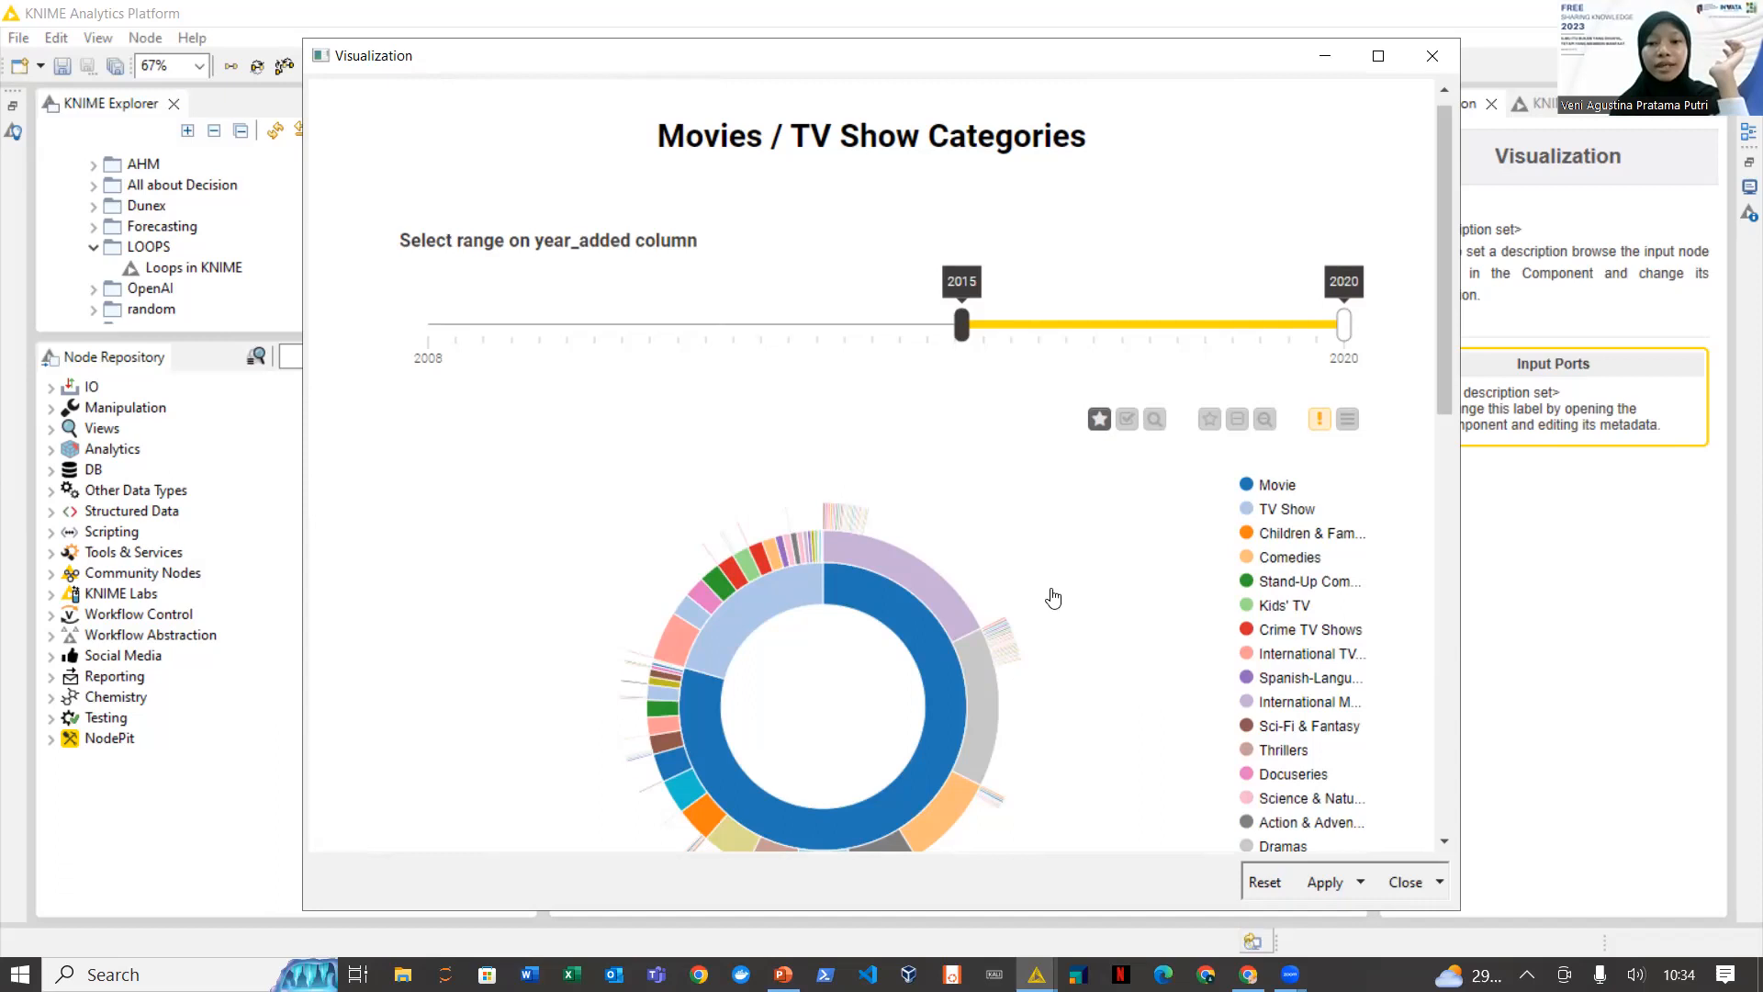
click(1377, 57)
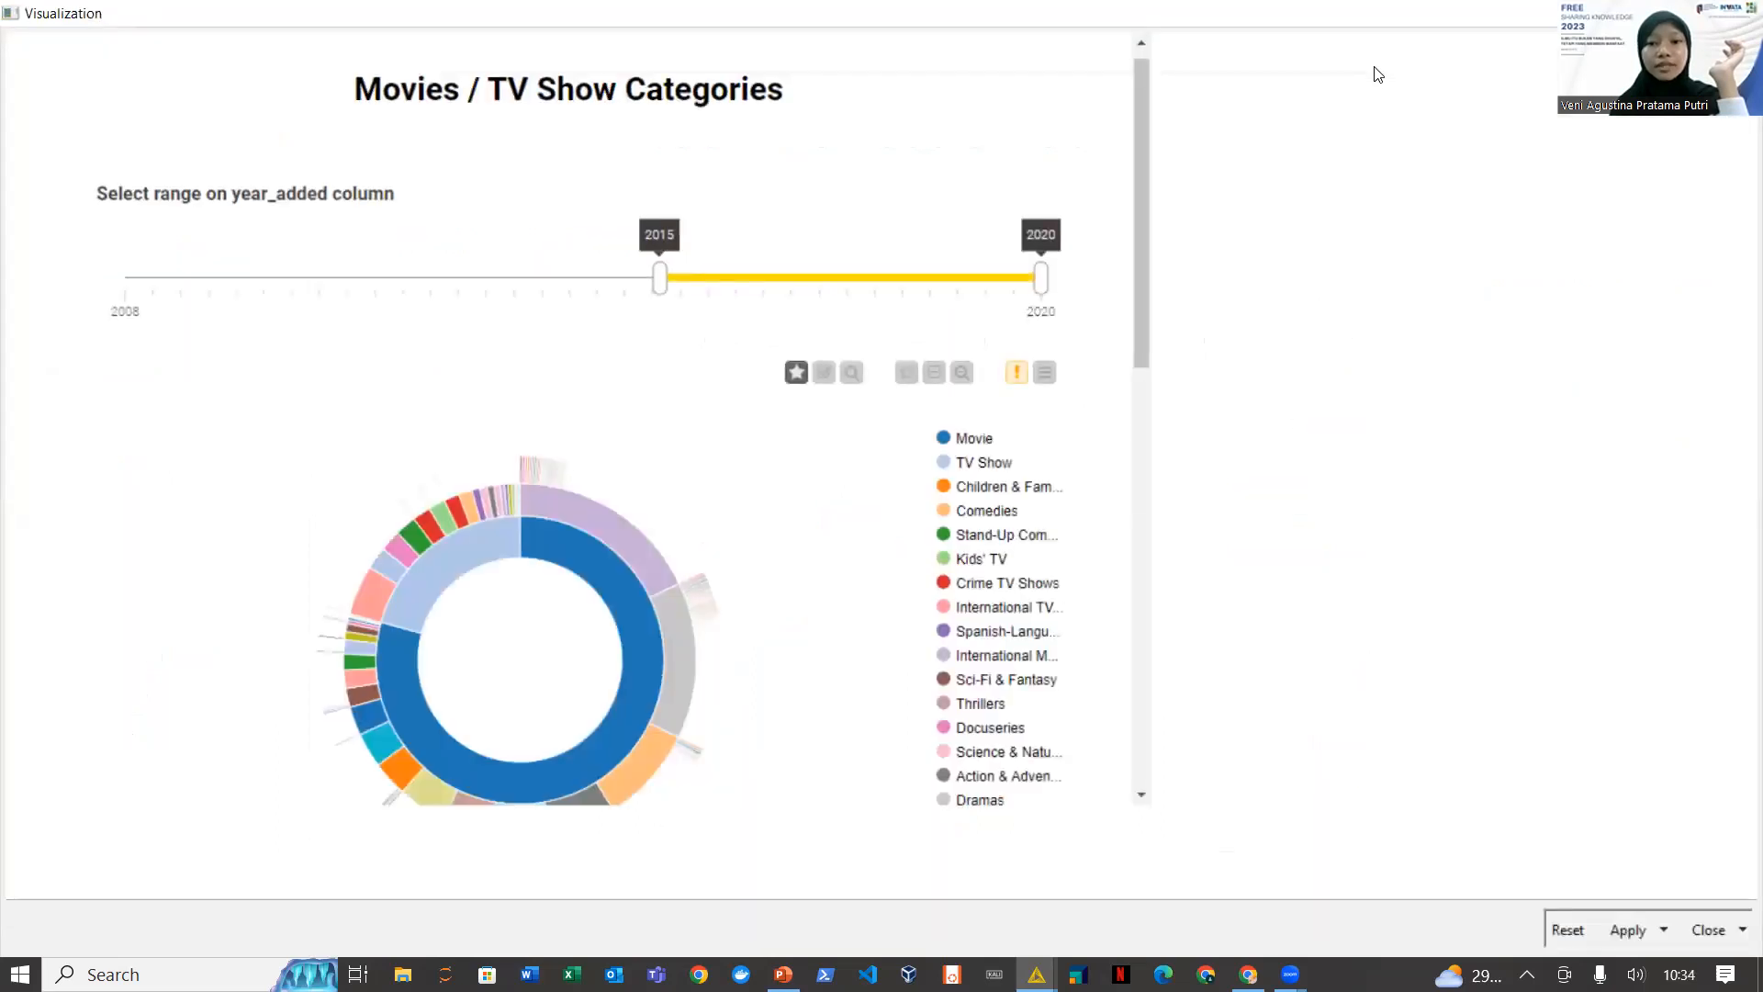
drag(1143, 142, 1123, 436)
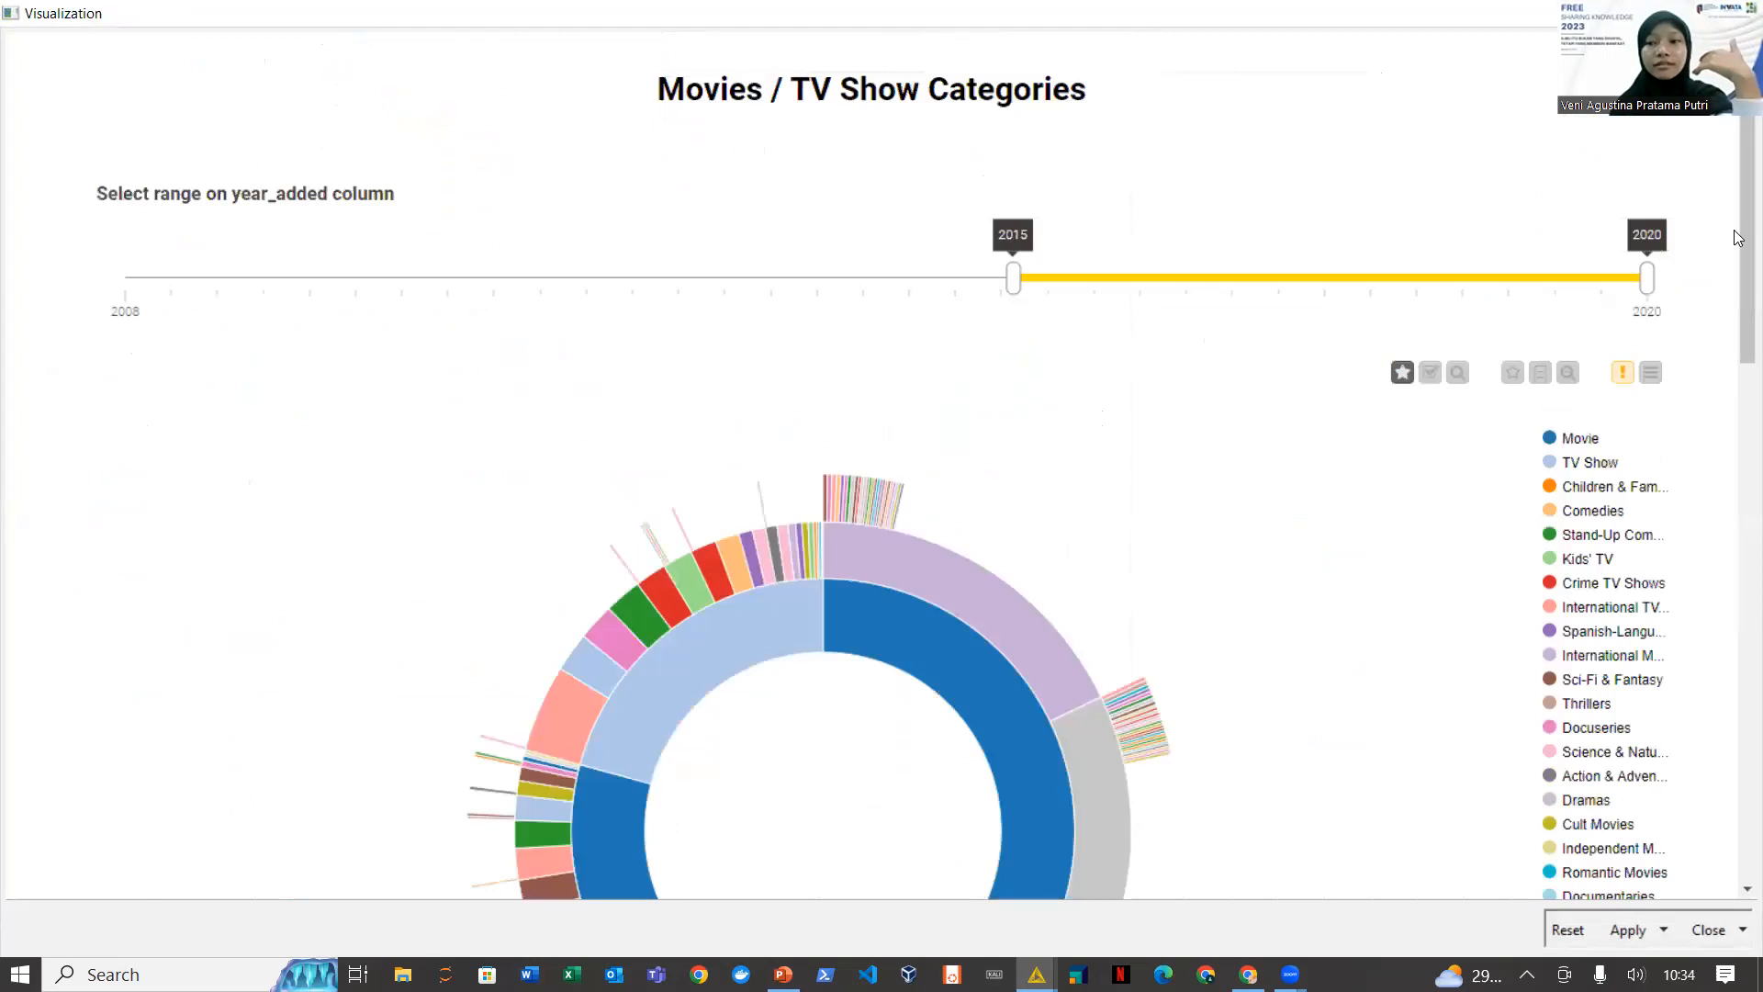
Select the 111.15-minute bar in the Movie length histogram and examine the matching cards under Selected shows
drag(1738, 255, 1738, 410)
scroll(1738, 411, down, 6)
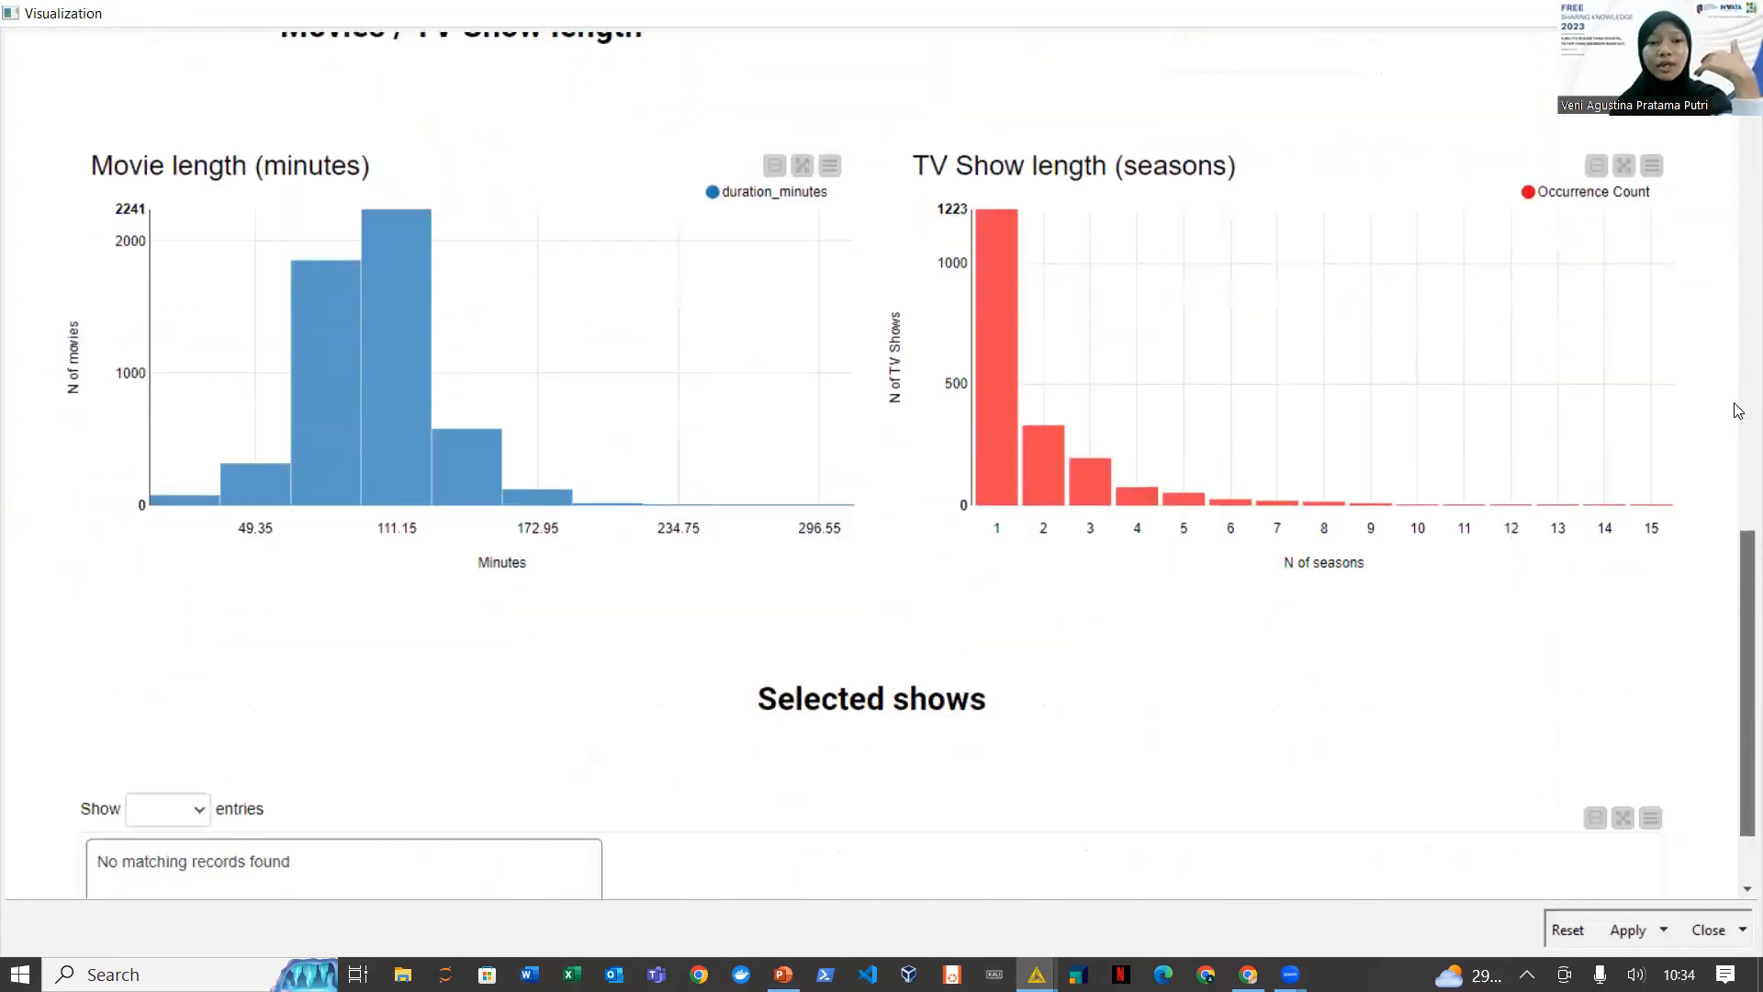
mouse_move(456, 459)
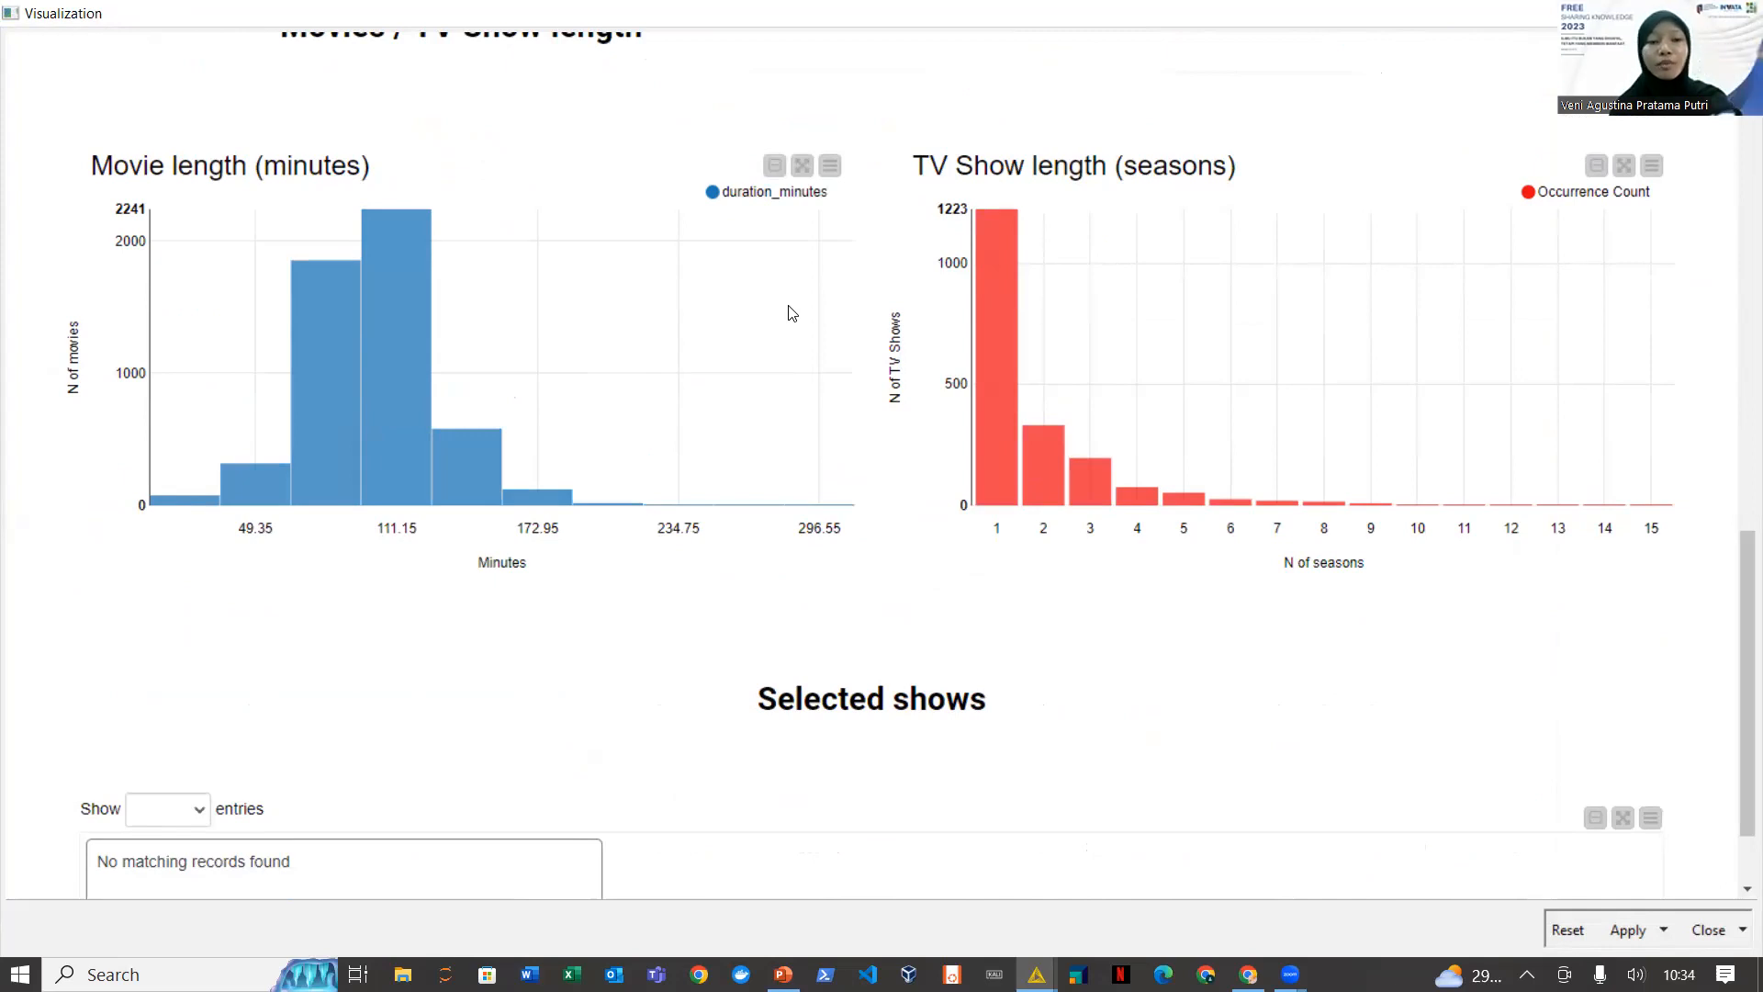
scroll(791, 313, down, 2)
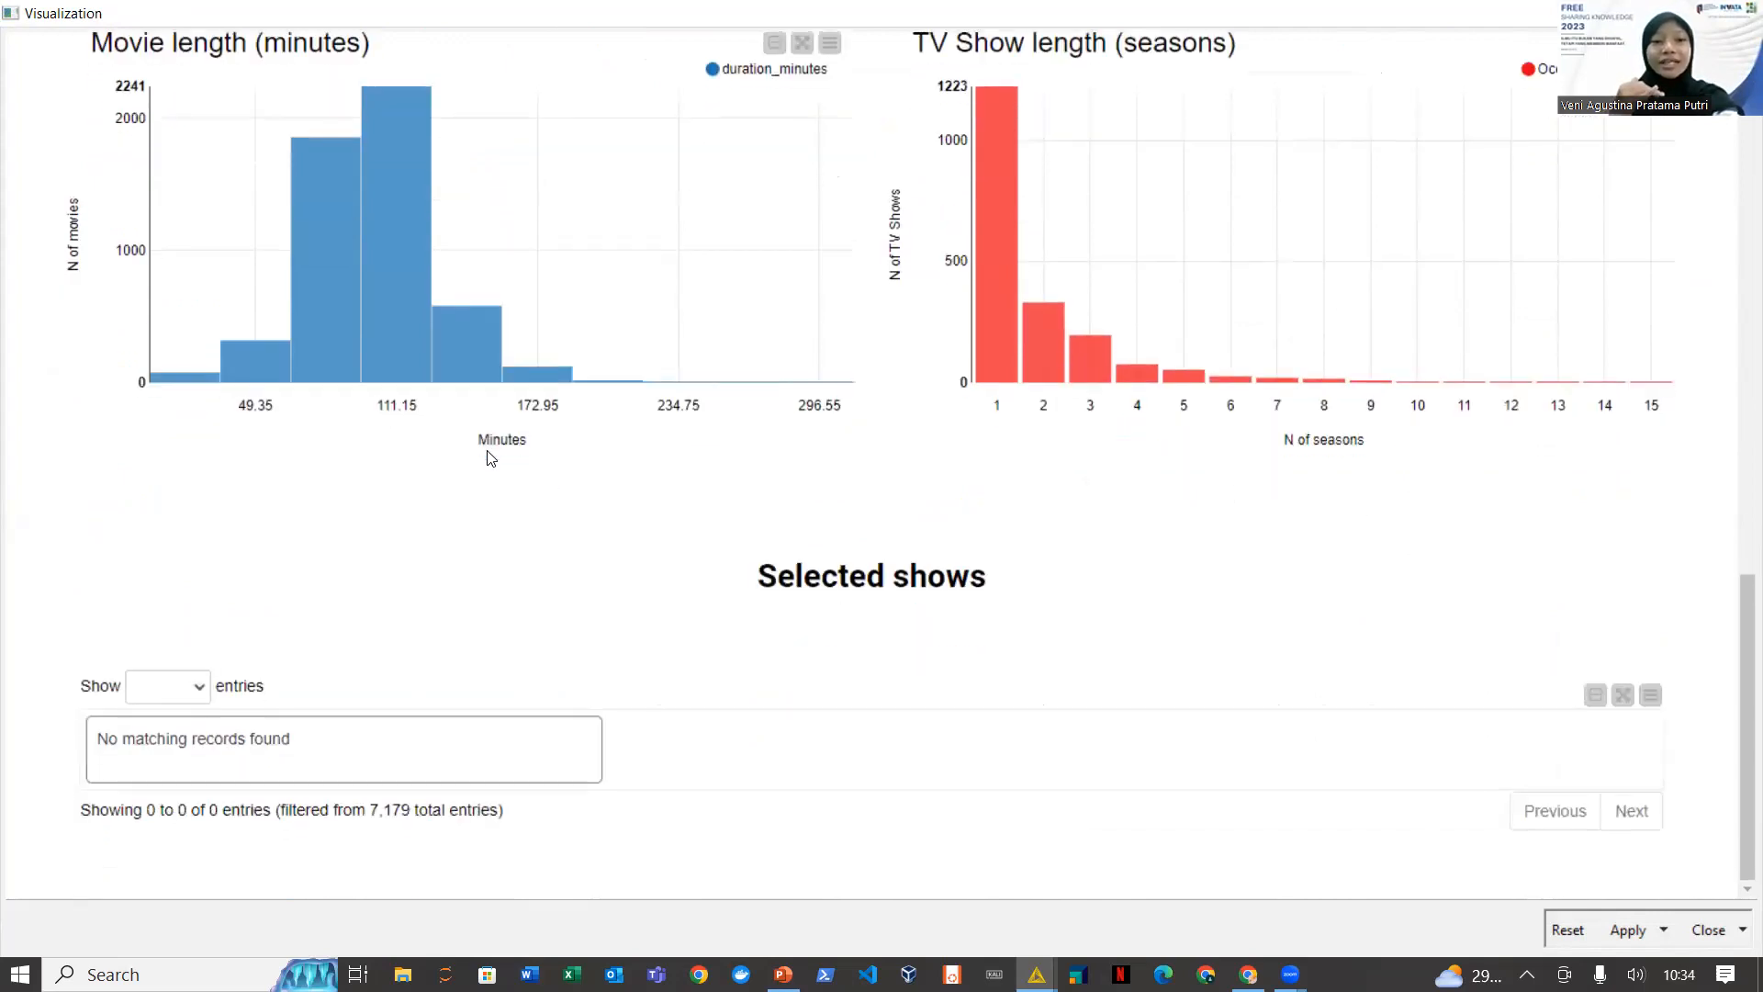
scroll(491, 458, up, 1)
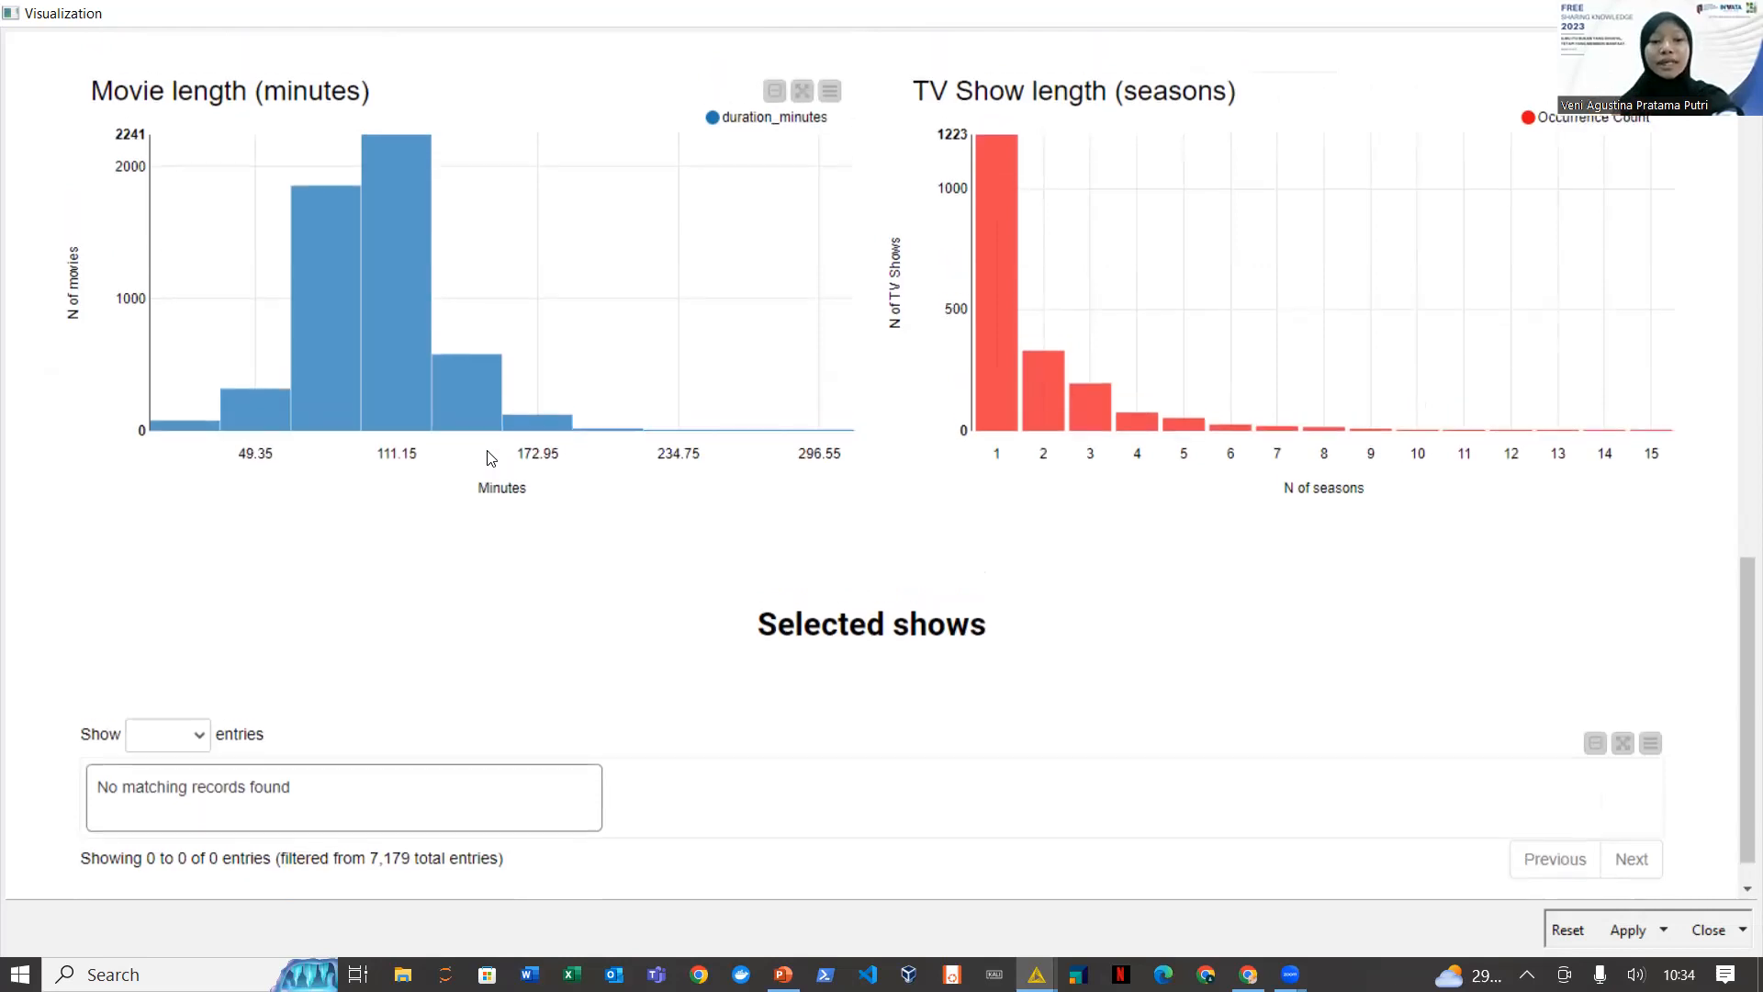
scroll(491, 458, down, 1)
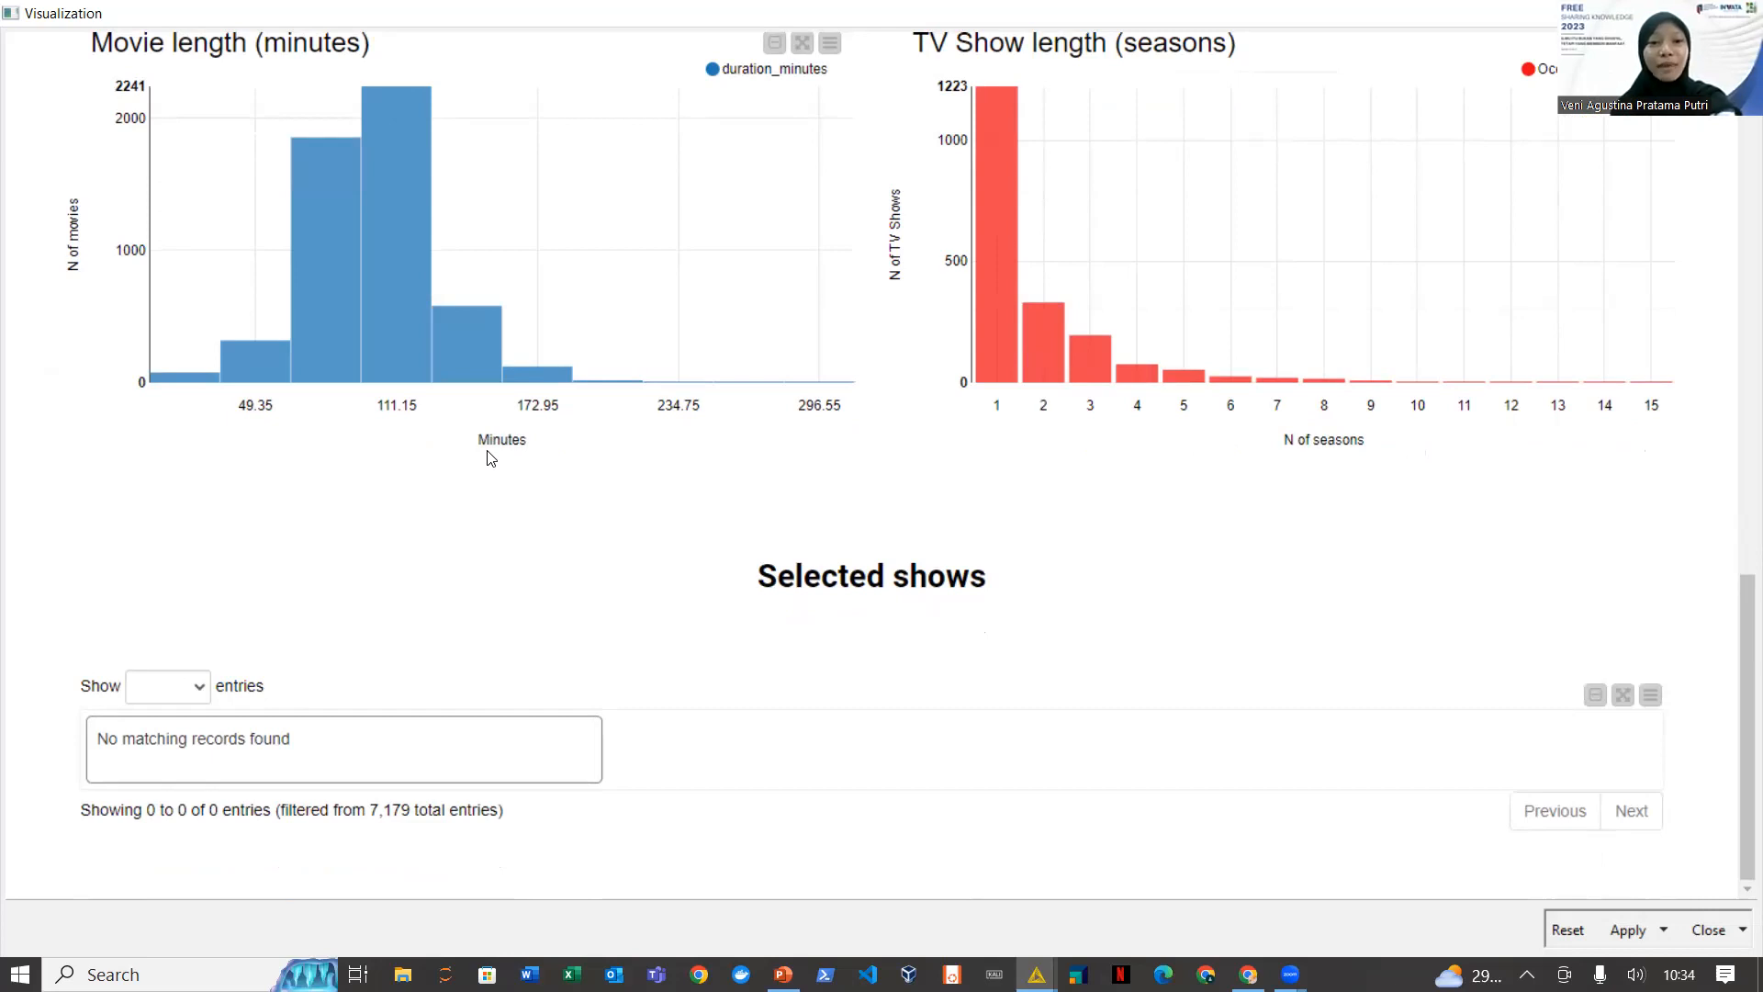
click(411, 260)
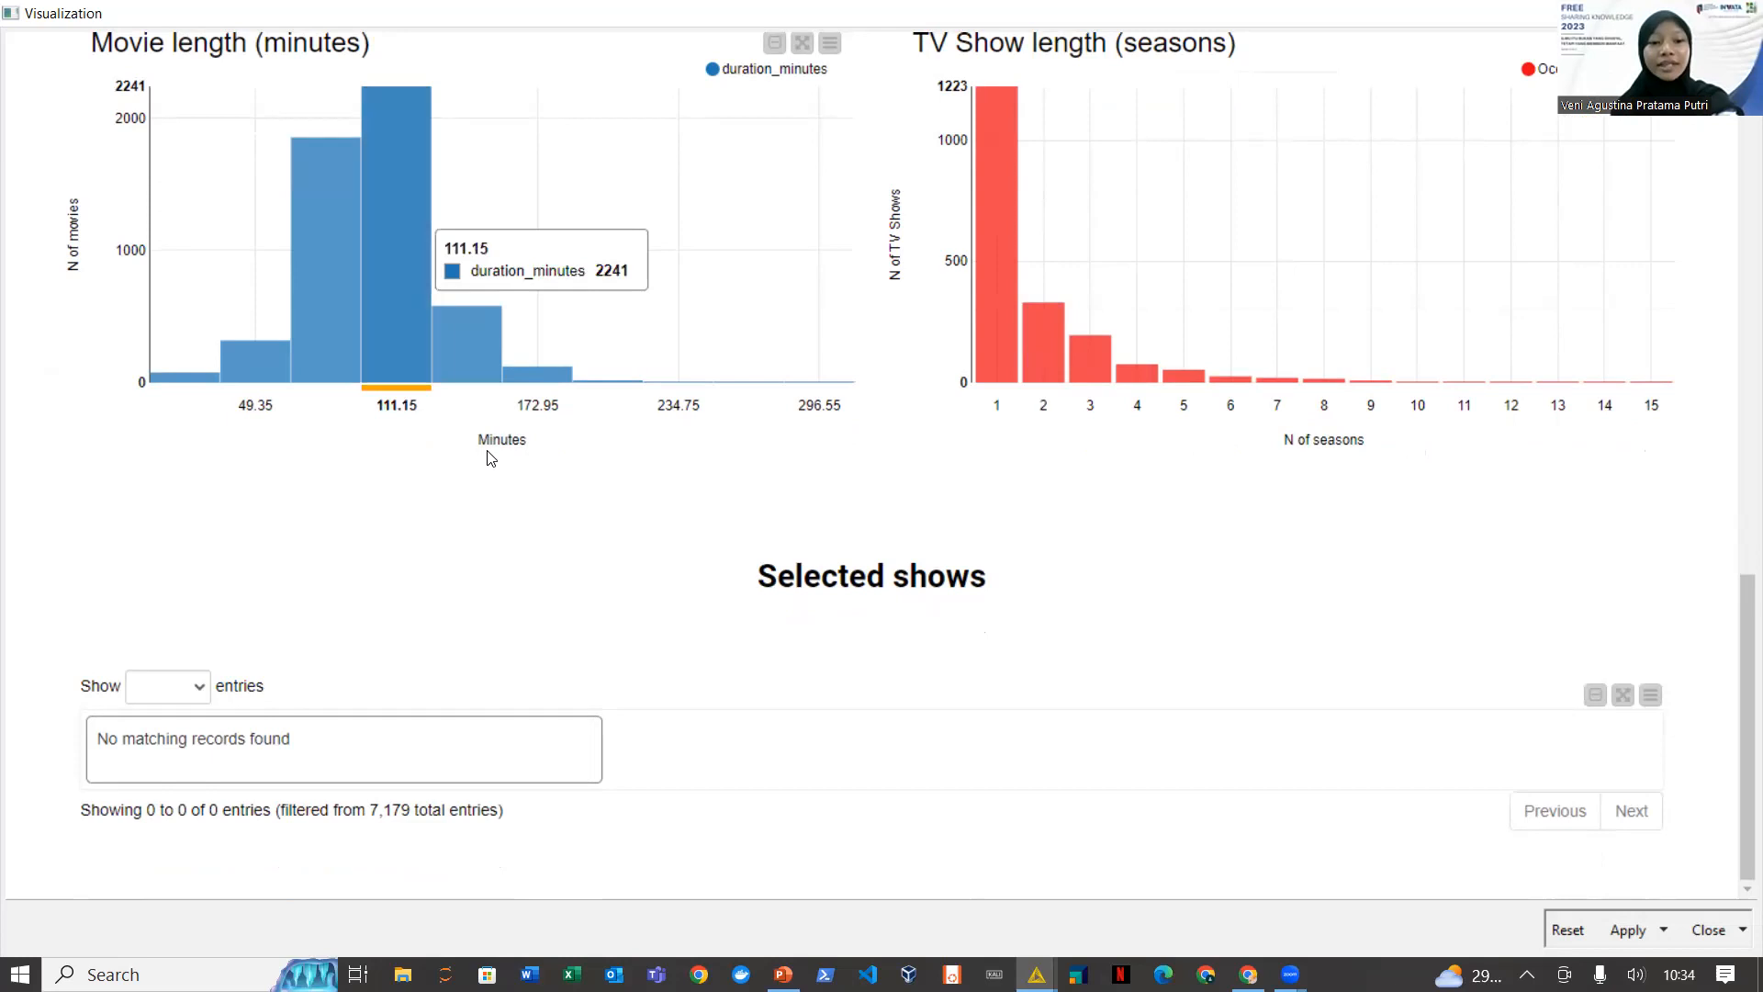
scroll(491, 457, down, 5)
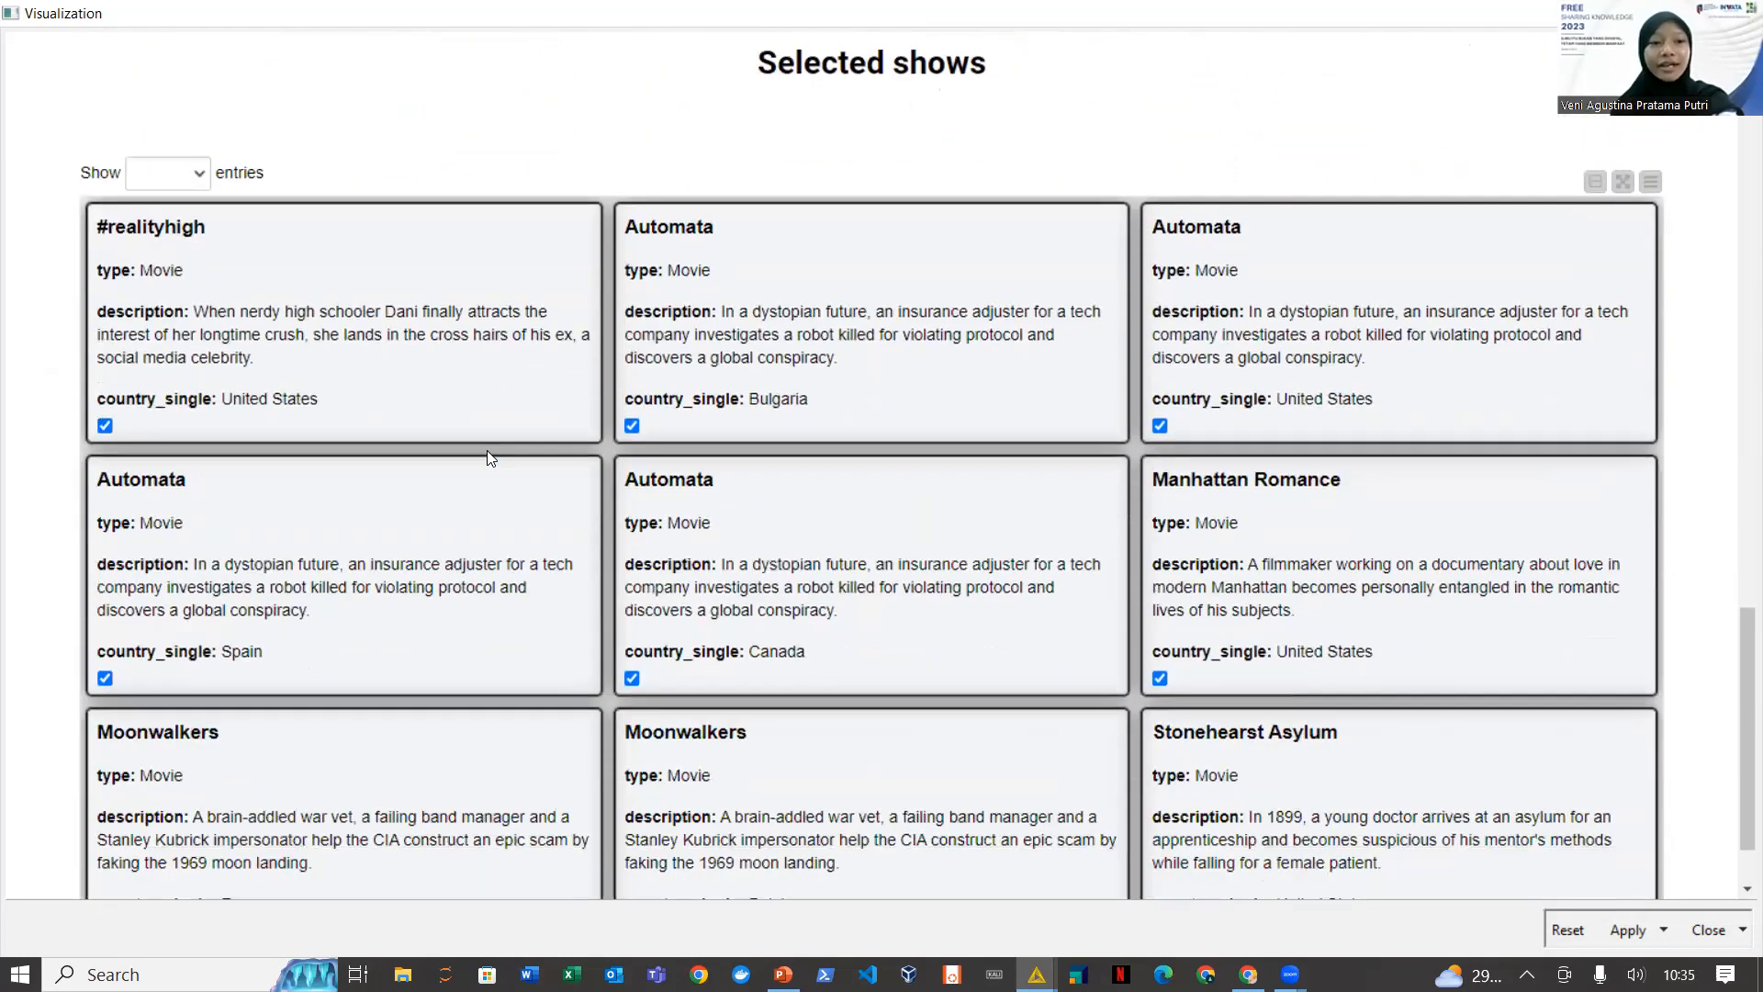
scroll(486, 456, down, 1)
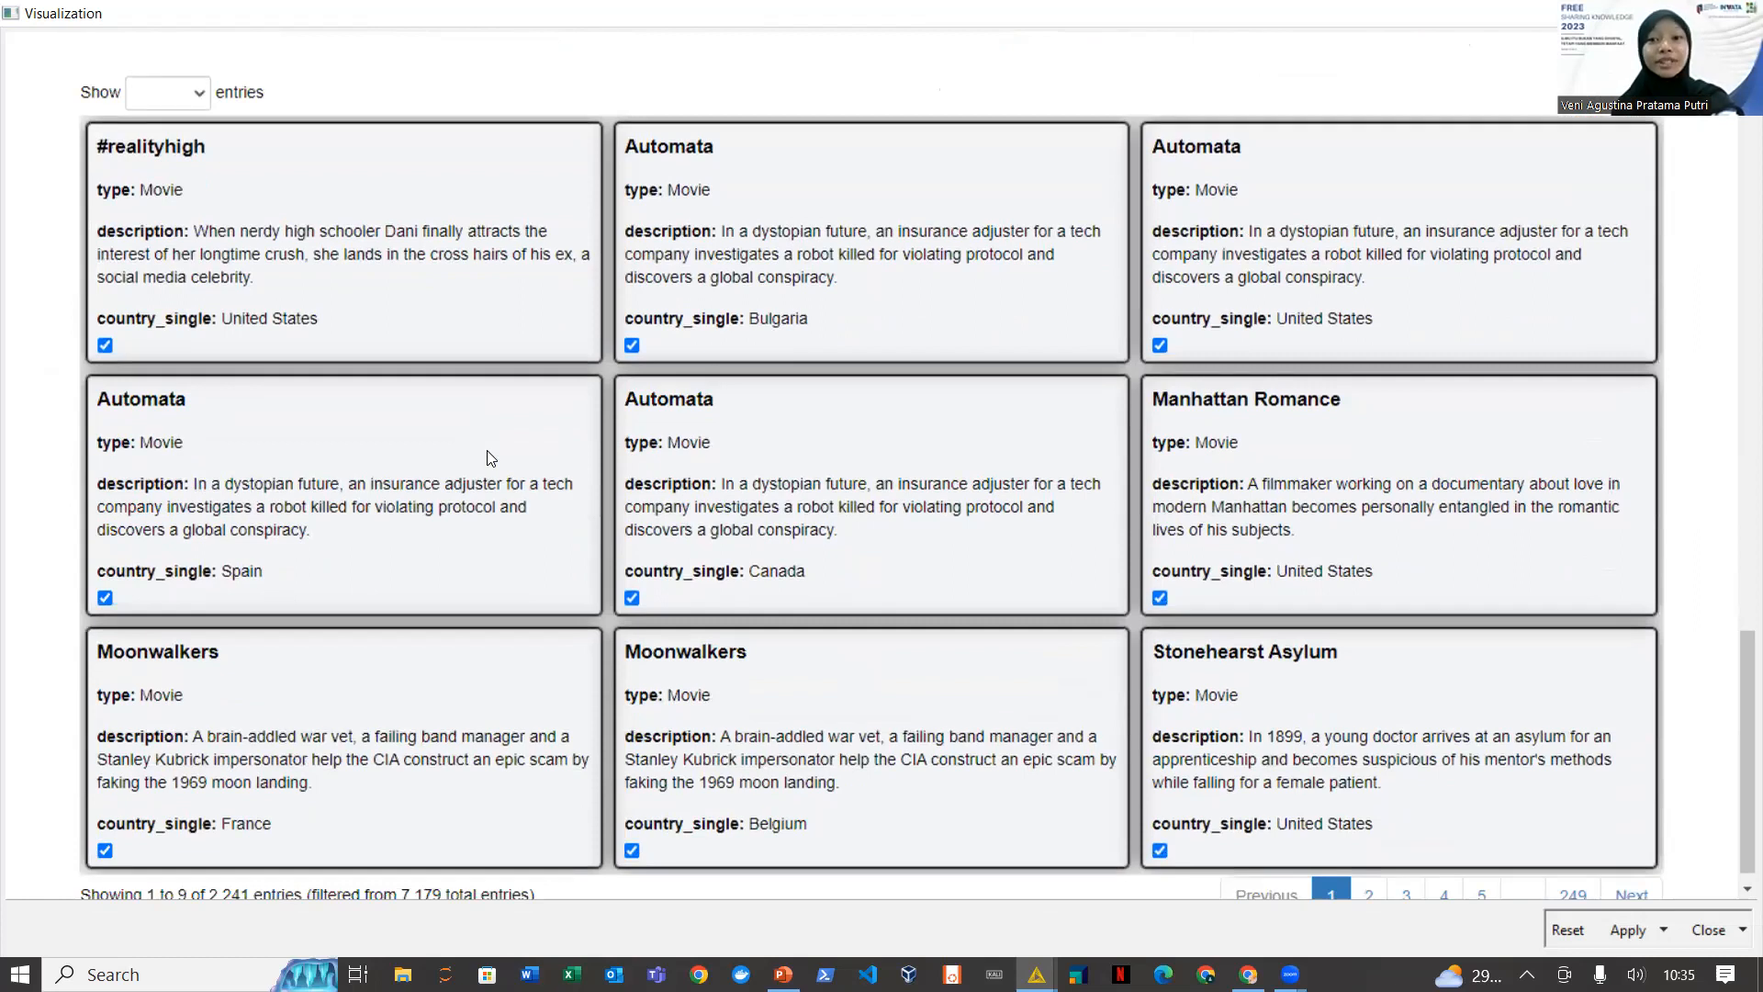
scroll(491, 456, down, 1)
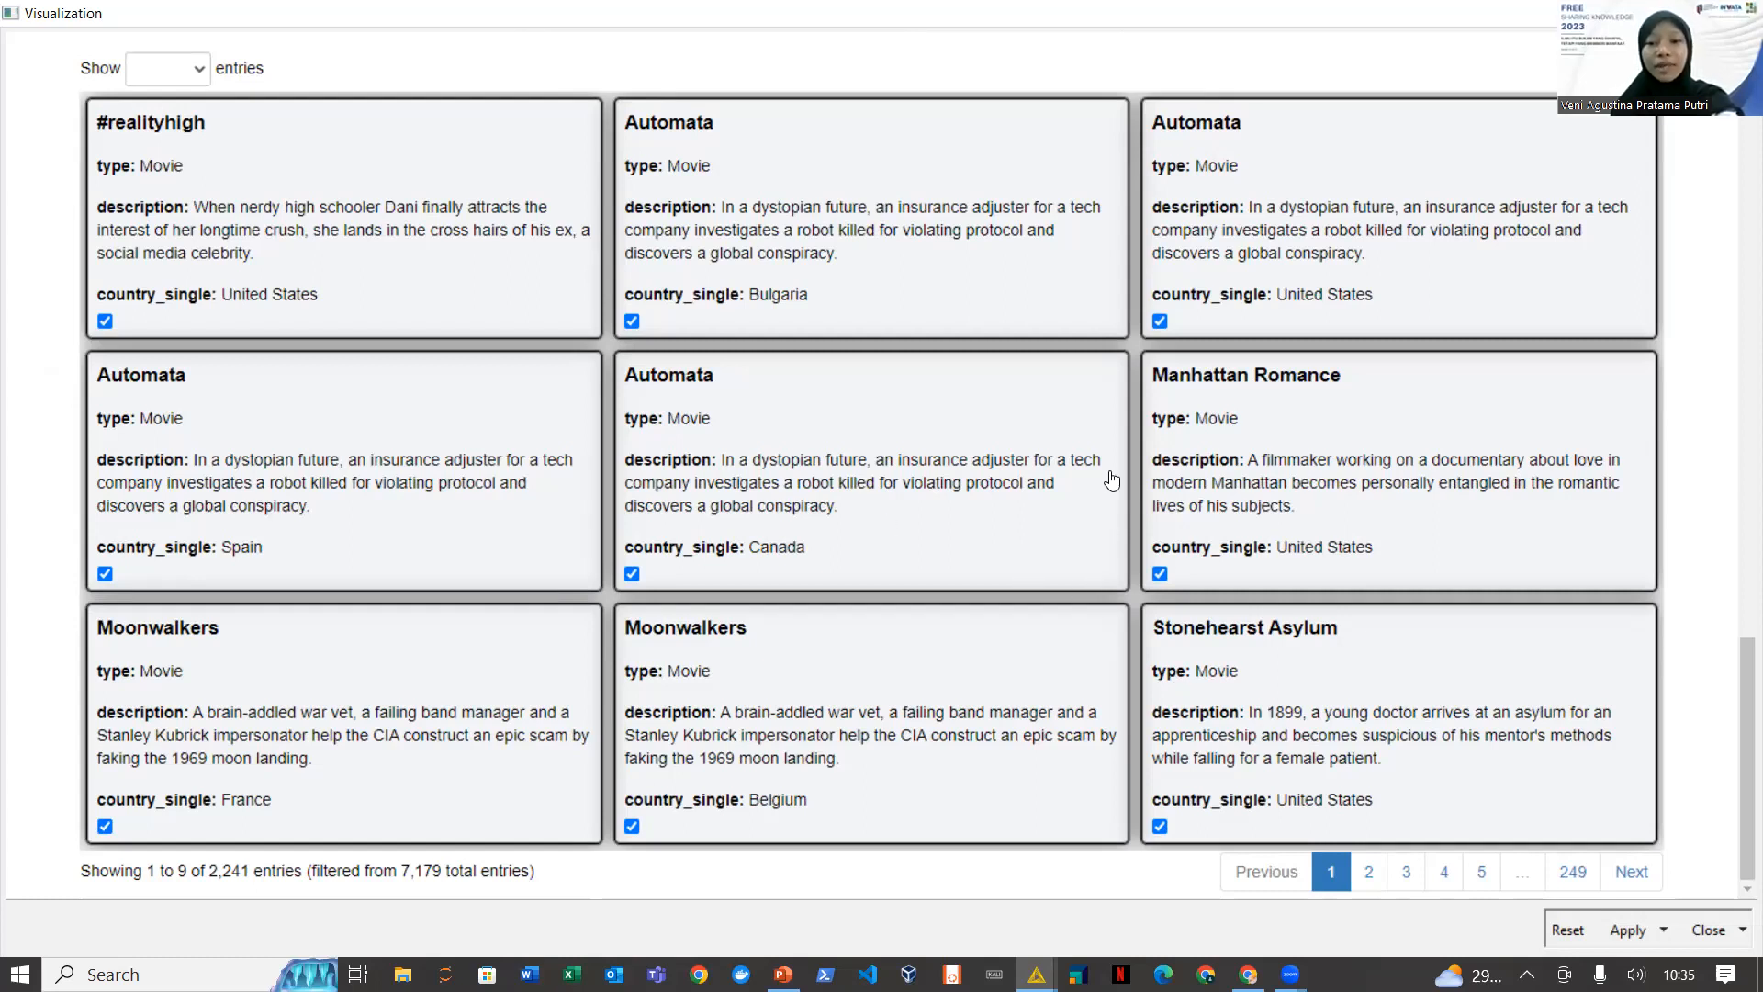
Add the 1-season bar of the TV Show length chart to the selection and look through the Selected shows cards
drag(1738, 744, 1699, 516)
click(1003, 409)
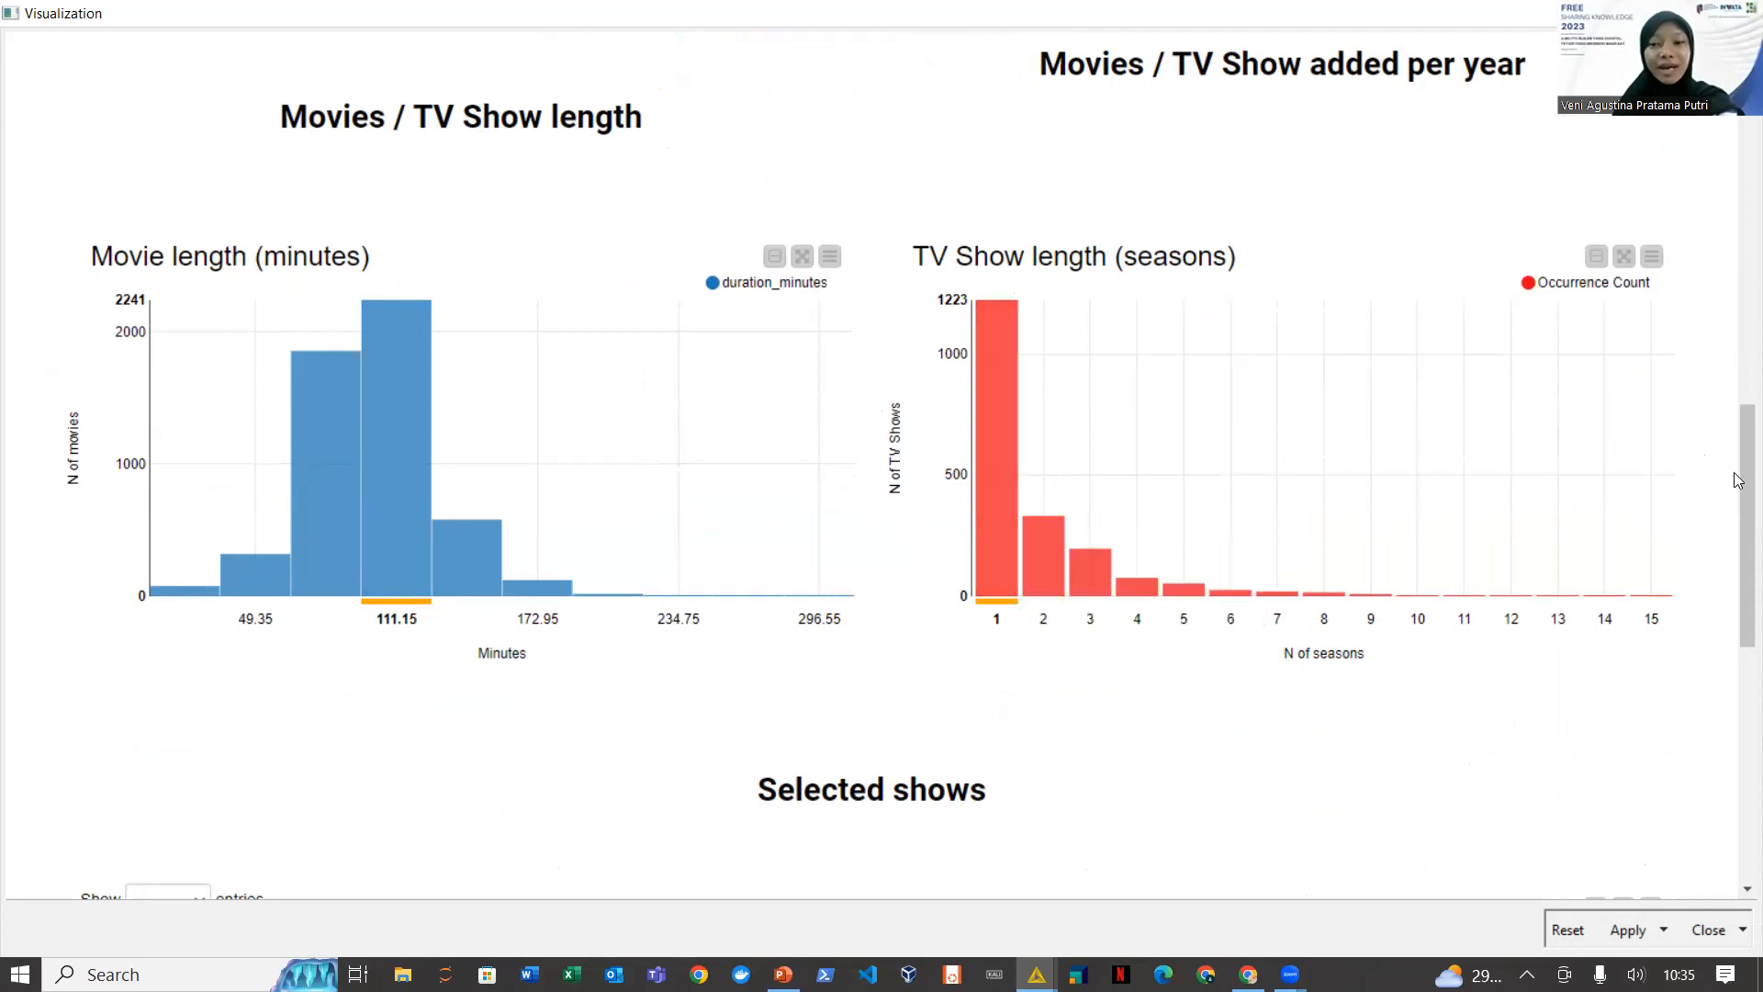
scroll(1651, 771, down, 2)
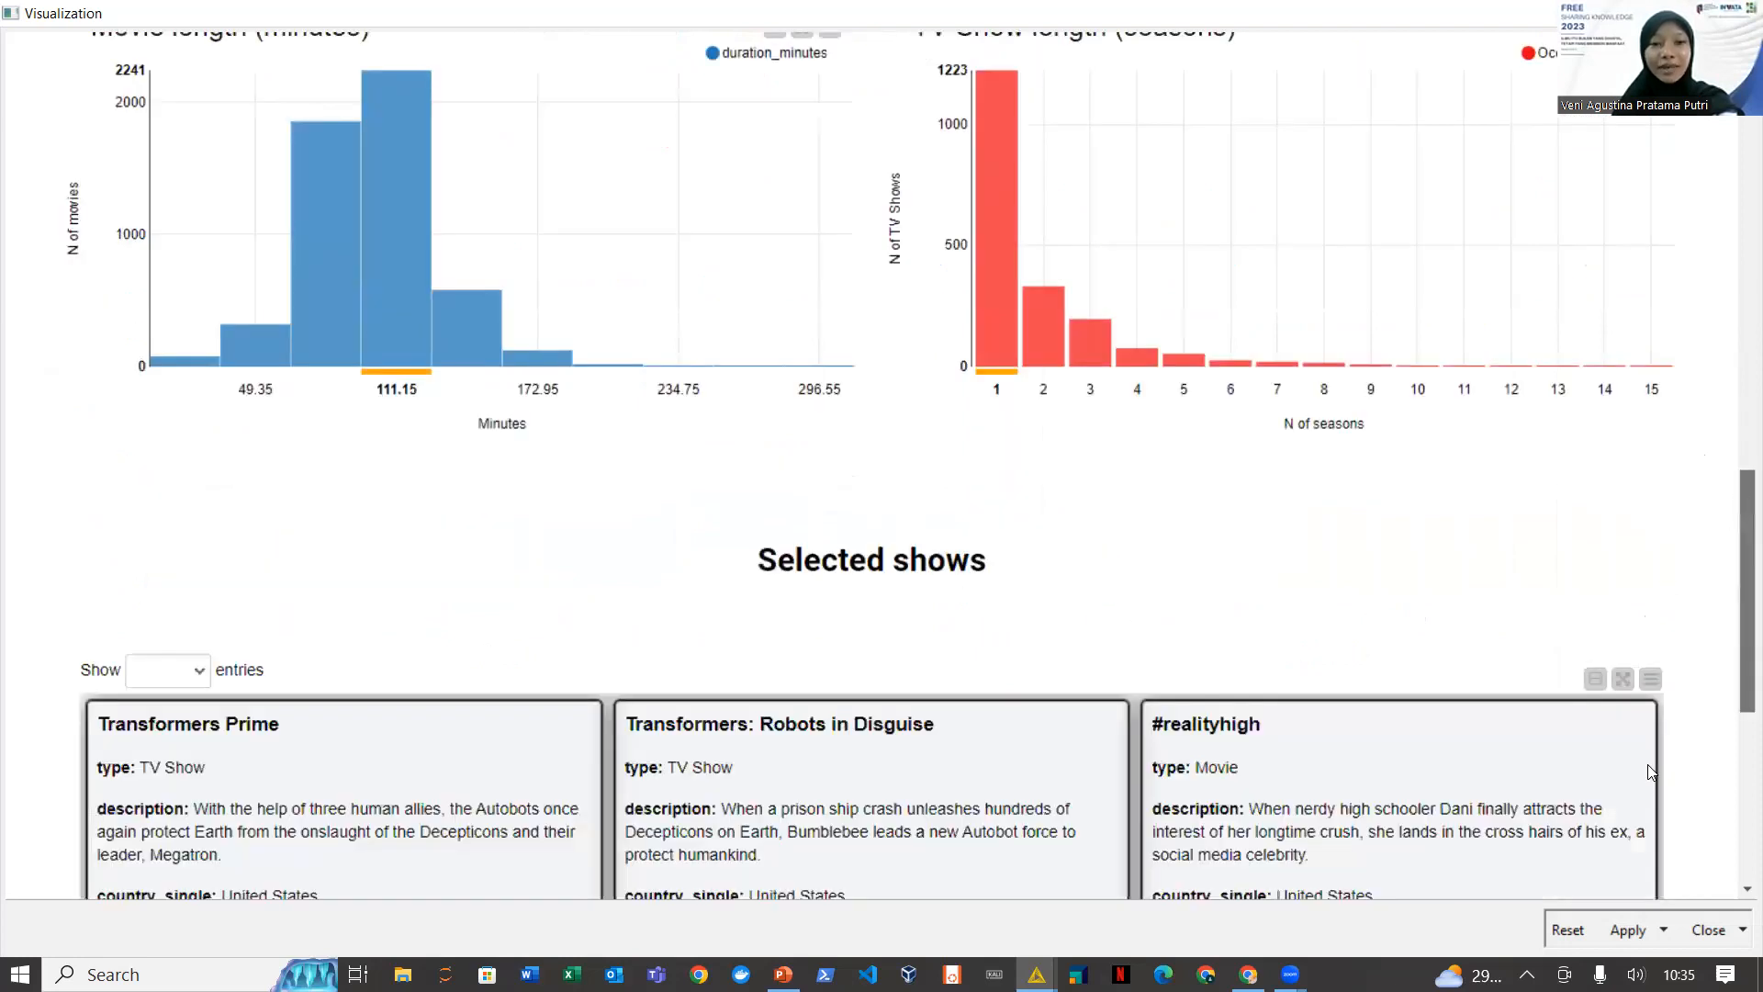
scroll(1651, 771, down, 5)
scroll(1713, 389, up, 5)
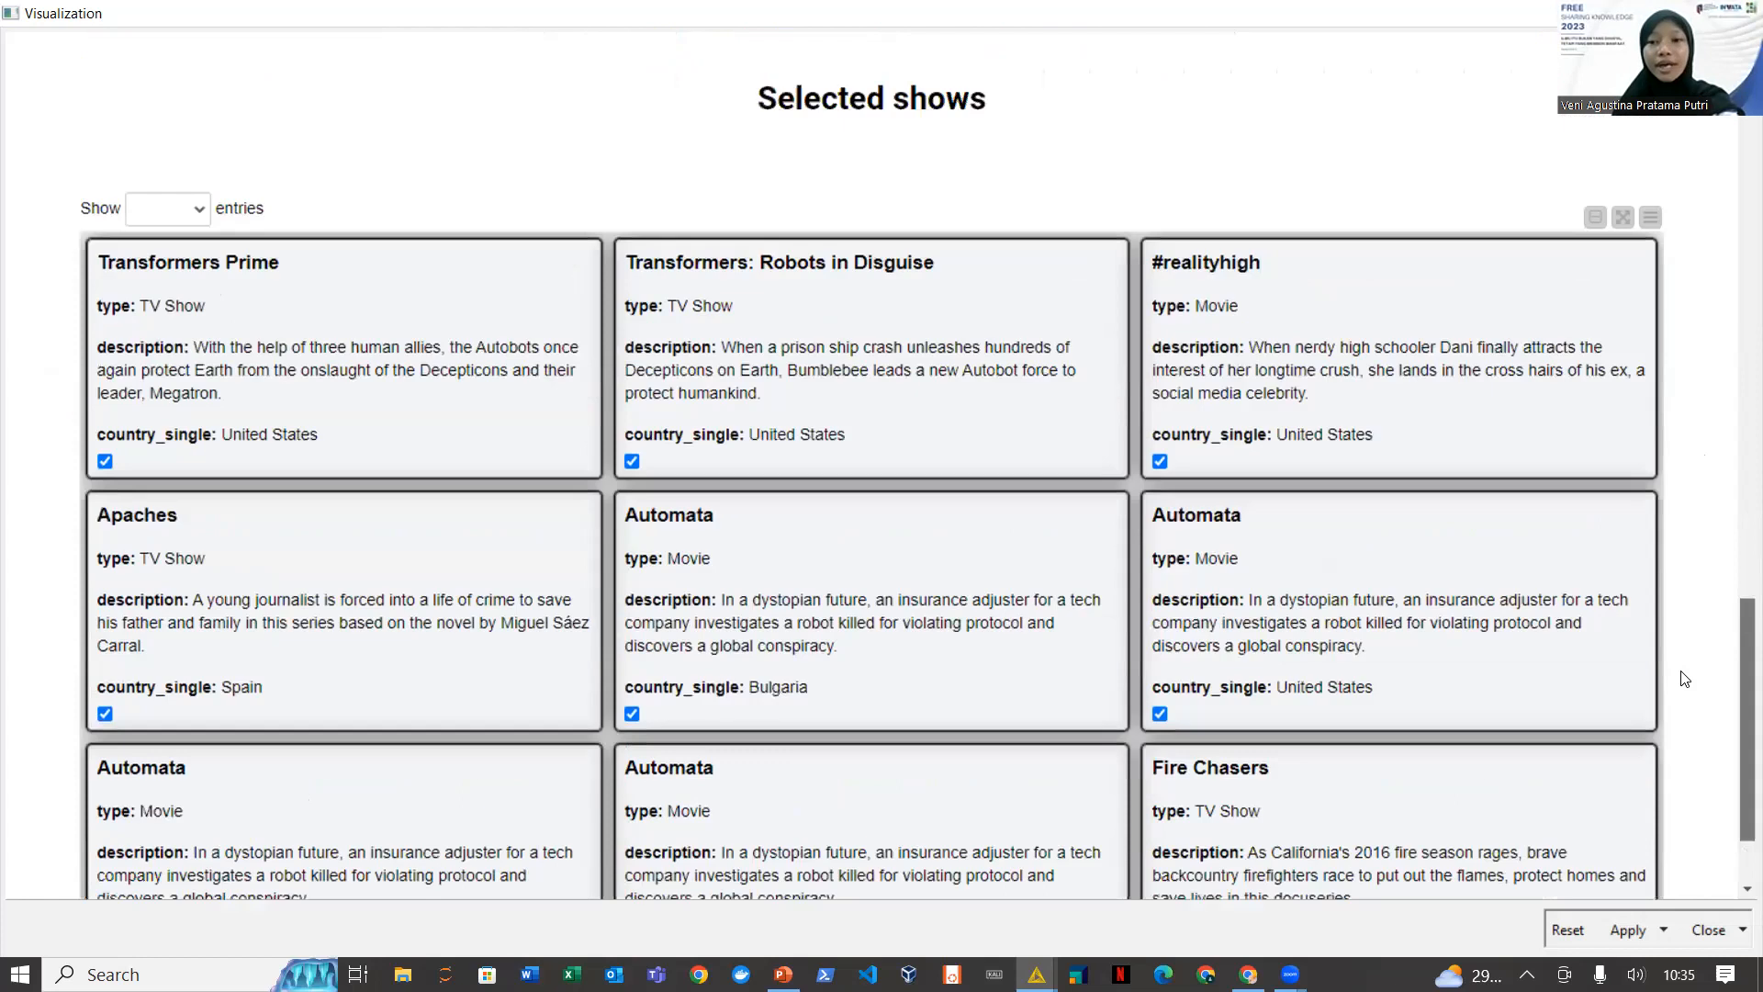
Select the 7-season bar in the TV Show length chart instead and review the Selected shows cards
scroll(1714, 389, up, 4)
scroll(1713, 388, down, 2)
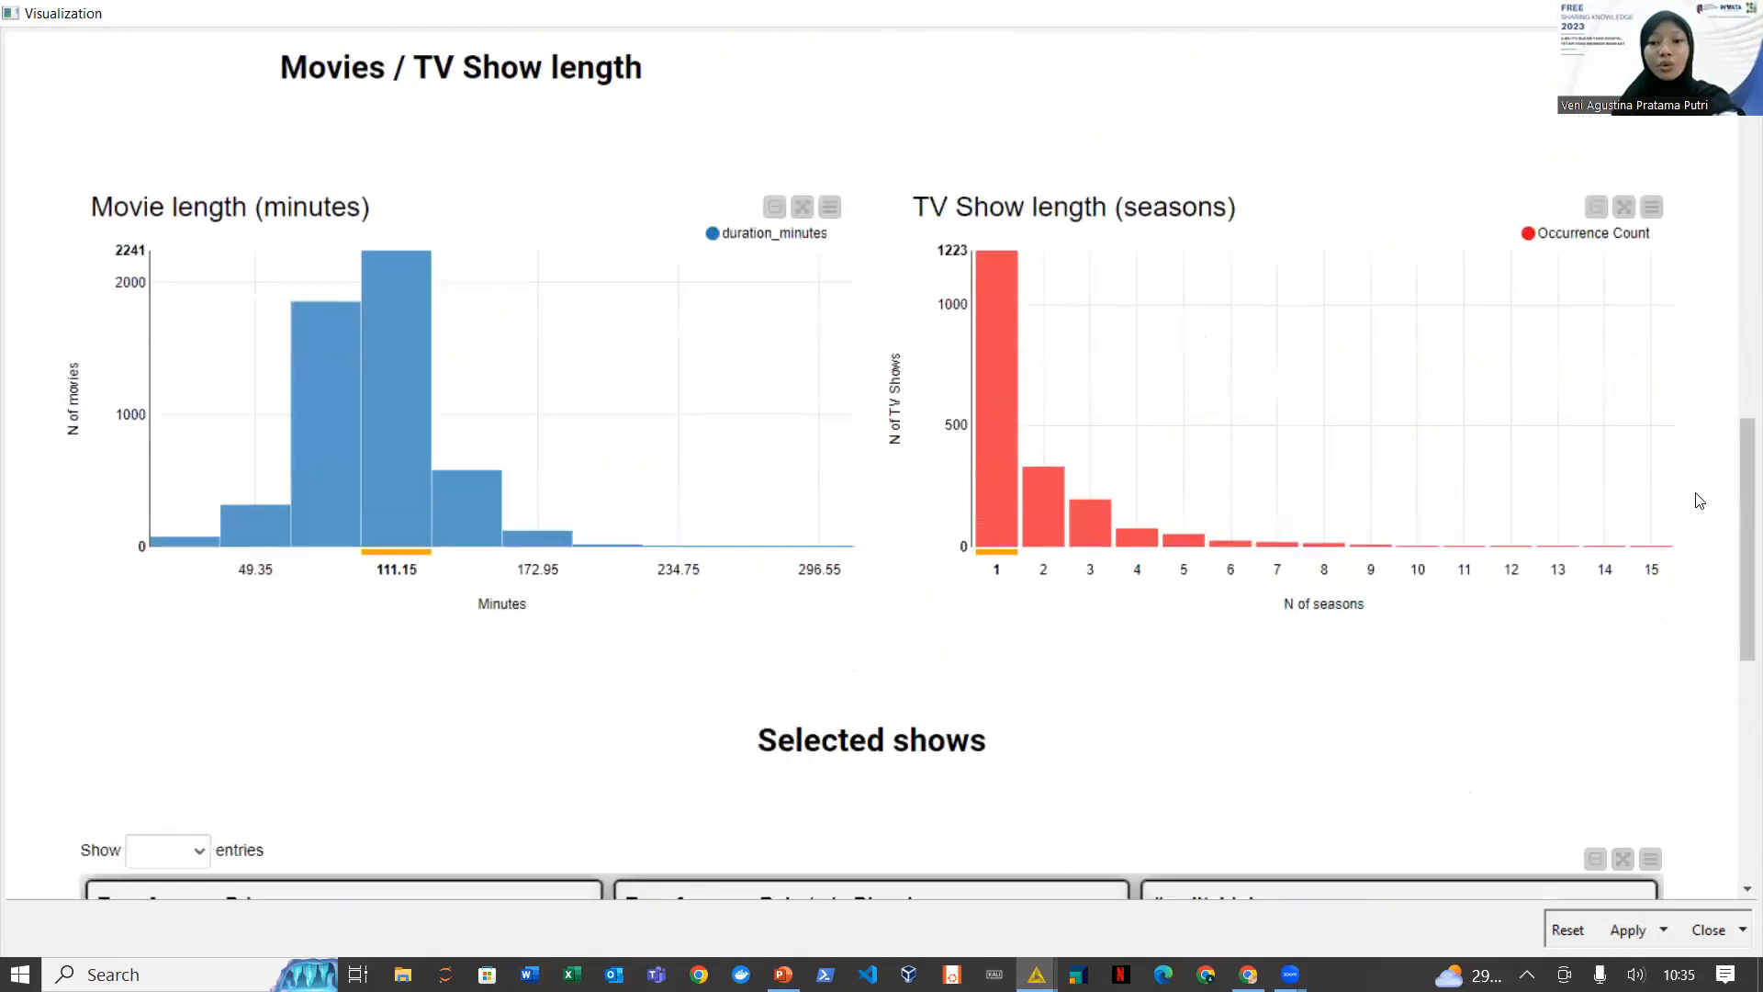
click(1284, 546)
drag(1742, 506, 1722, 734)
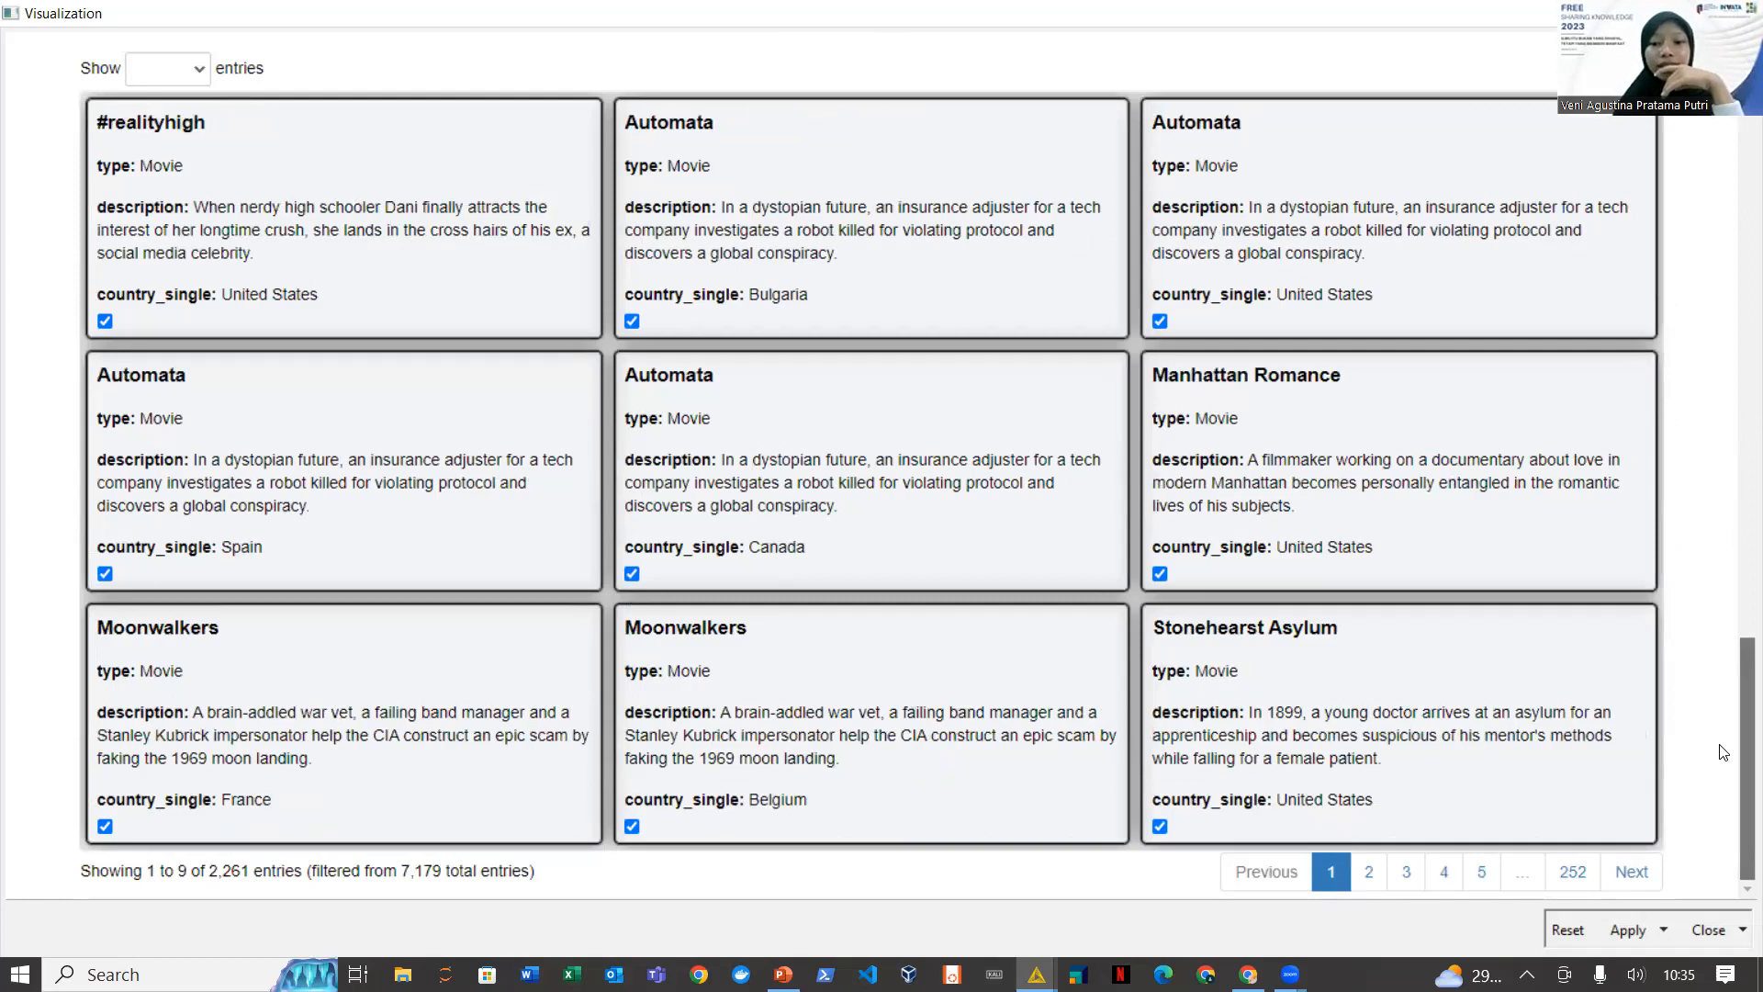
drag(1702, 546, 1687, 739)
scroll(1692, 563, up, 9)
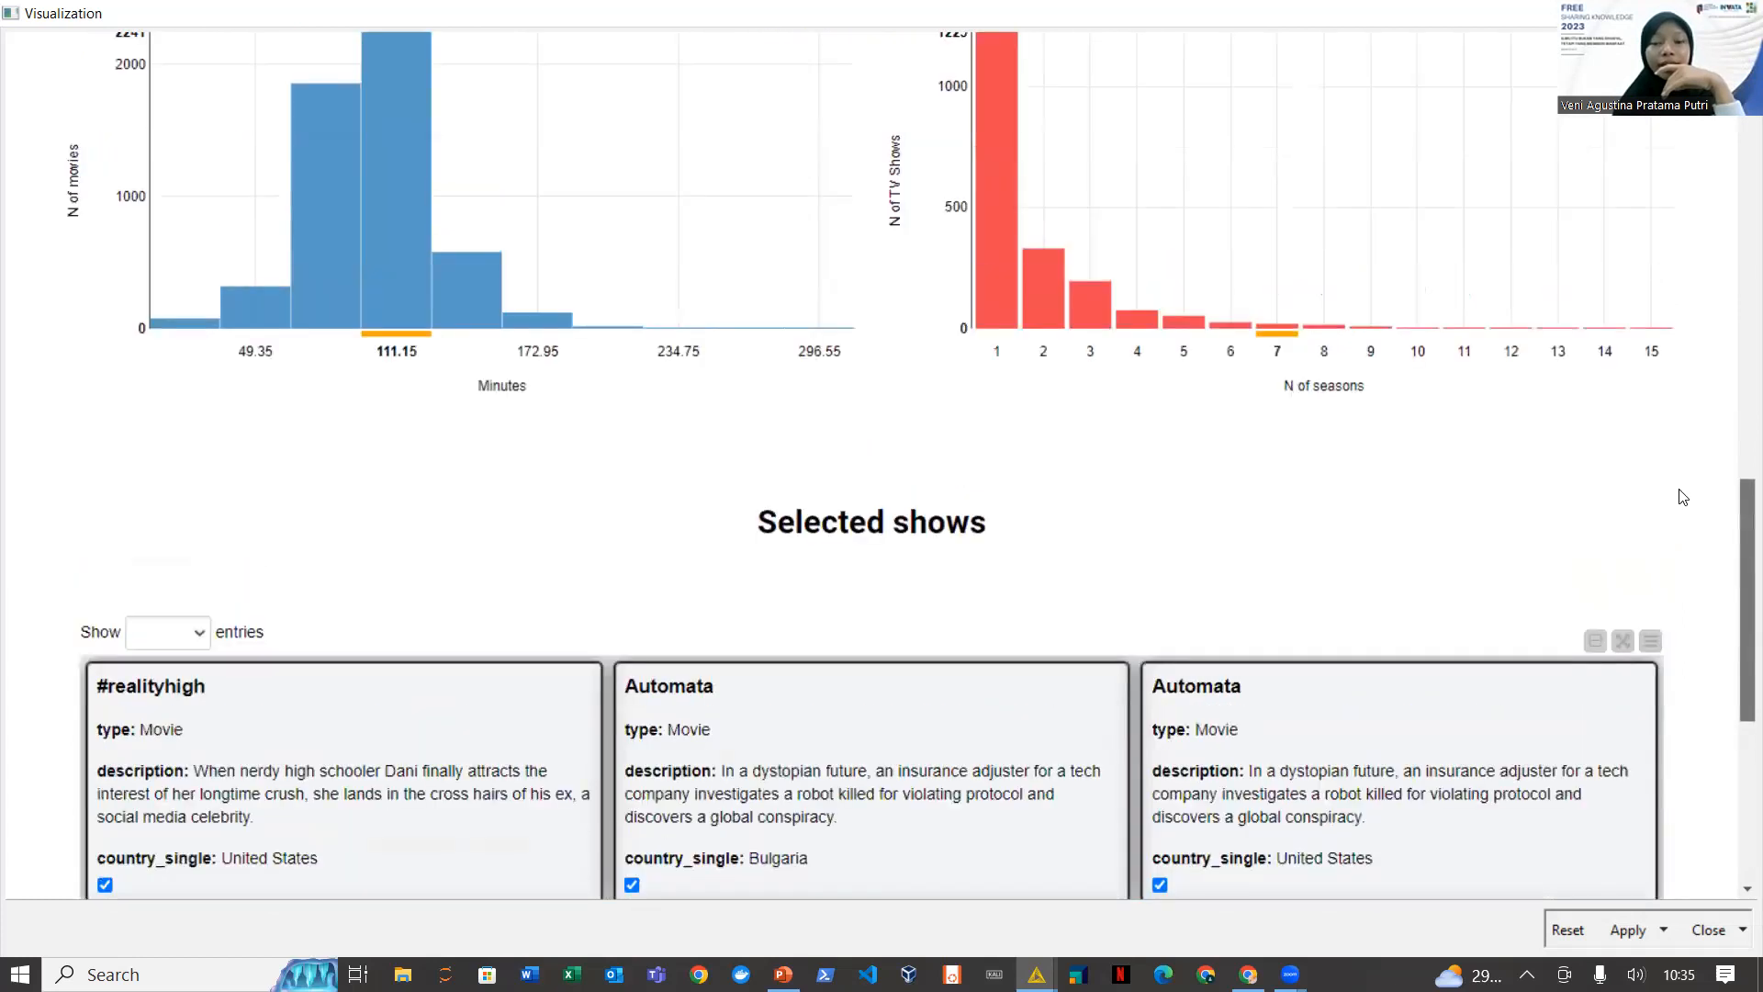
Look back over the sunburst chart and range slider, and close the interactive view discarding its changed settings
scroll(1687, 443, up, 10)
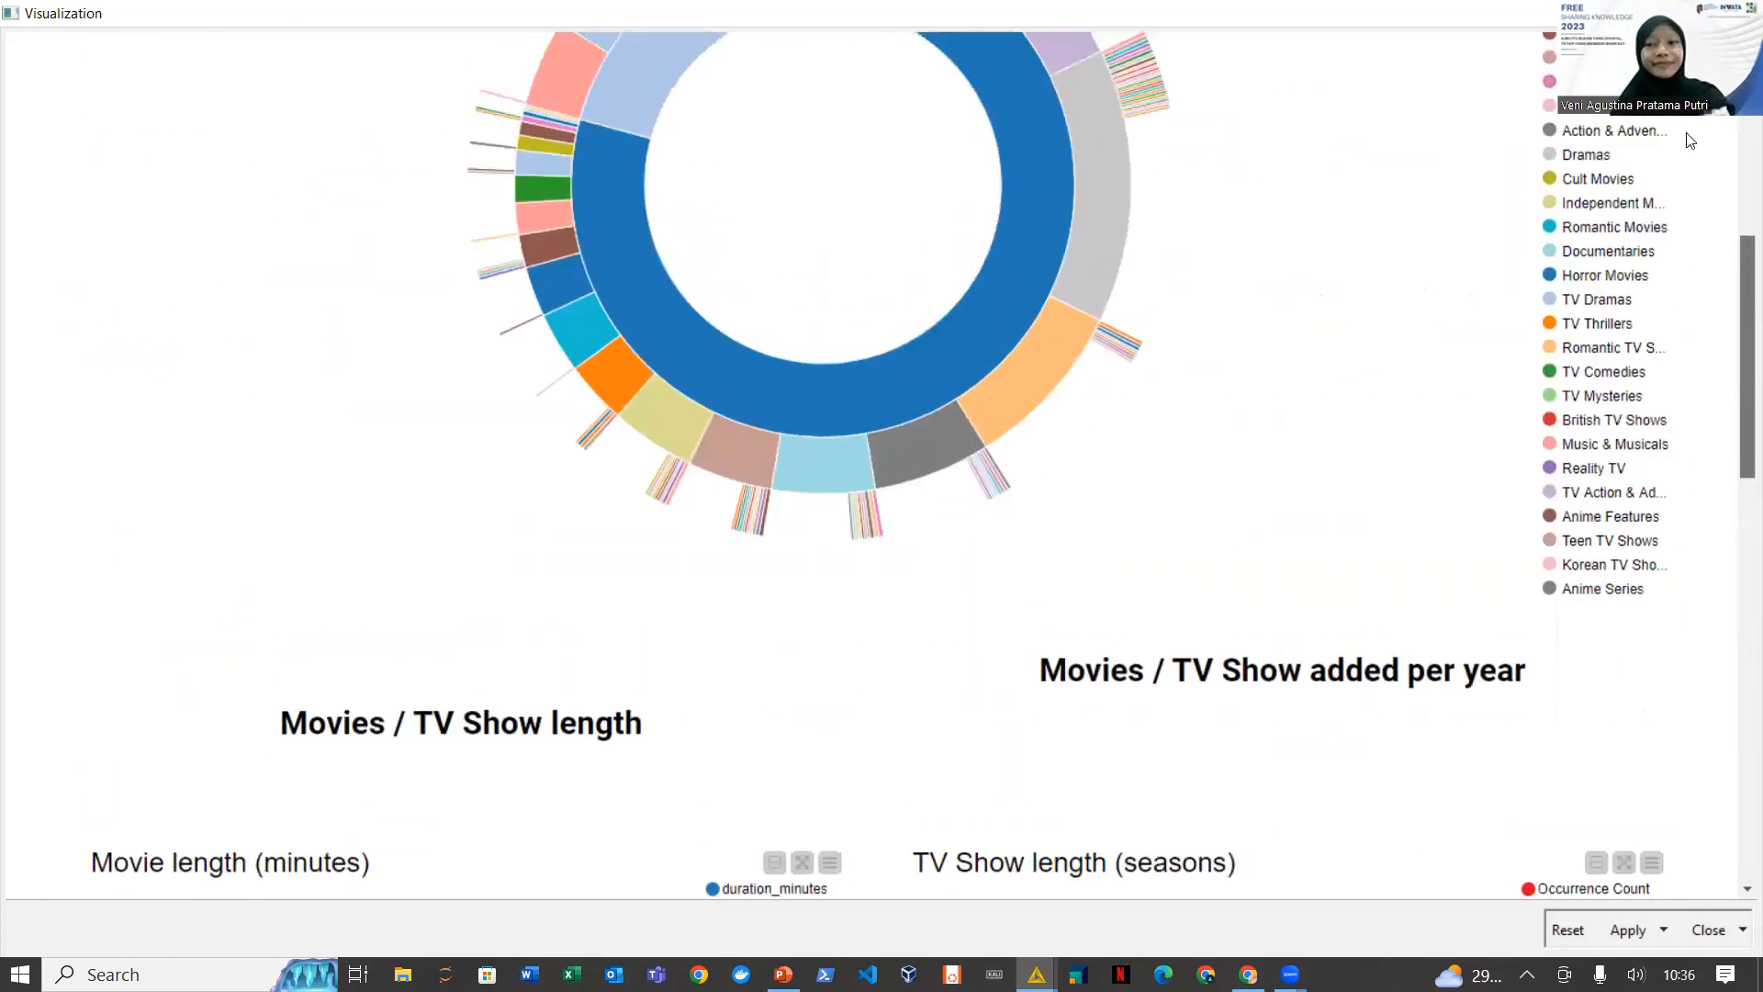
scroll(1645, 370, down, 6)
scroll(1644, 370, up, 8)
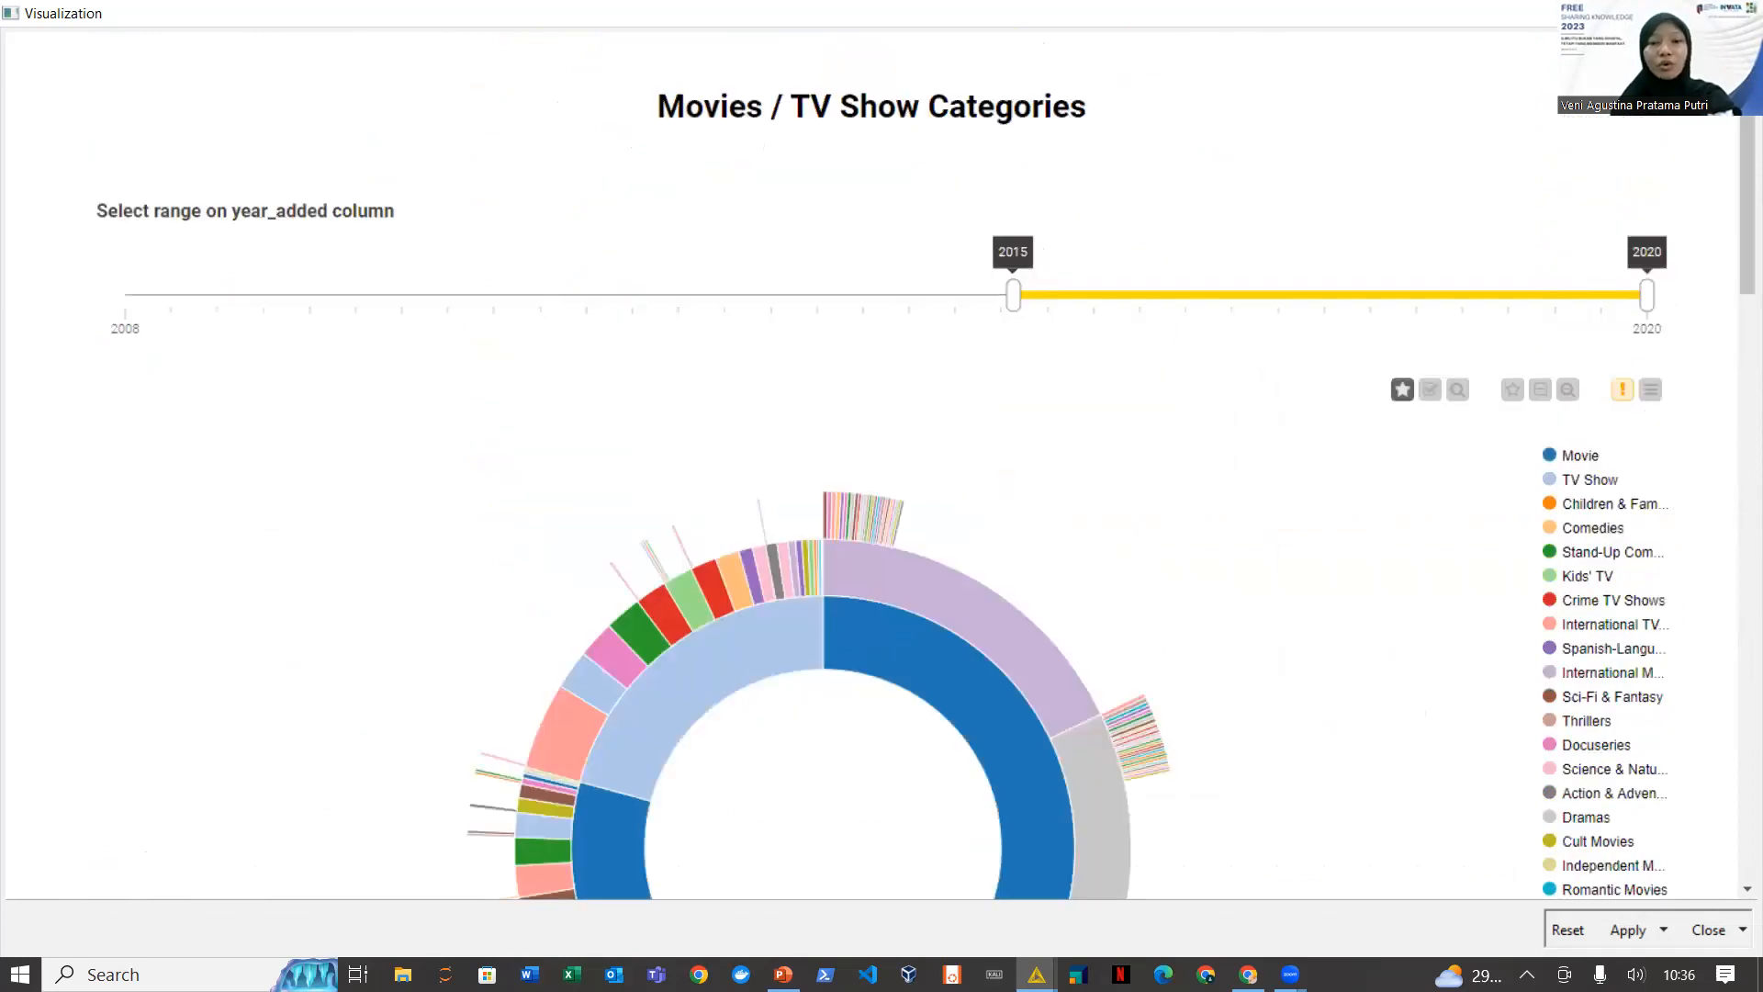
click(1742, 13)
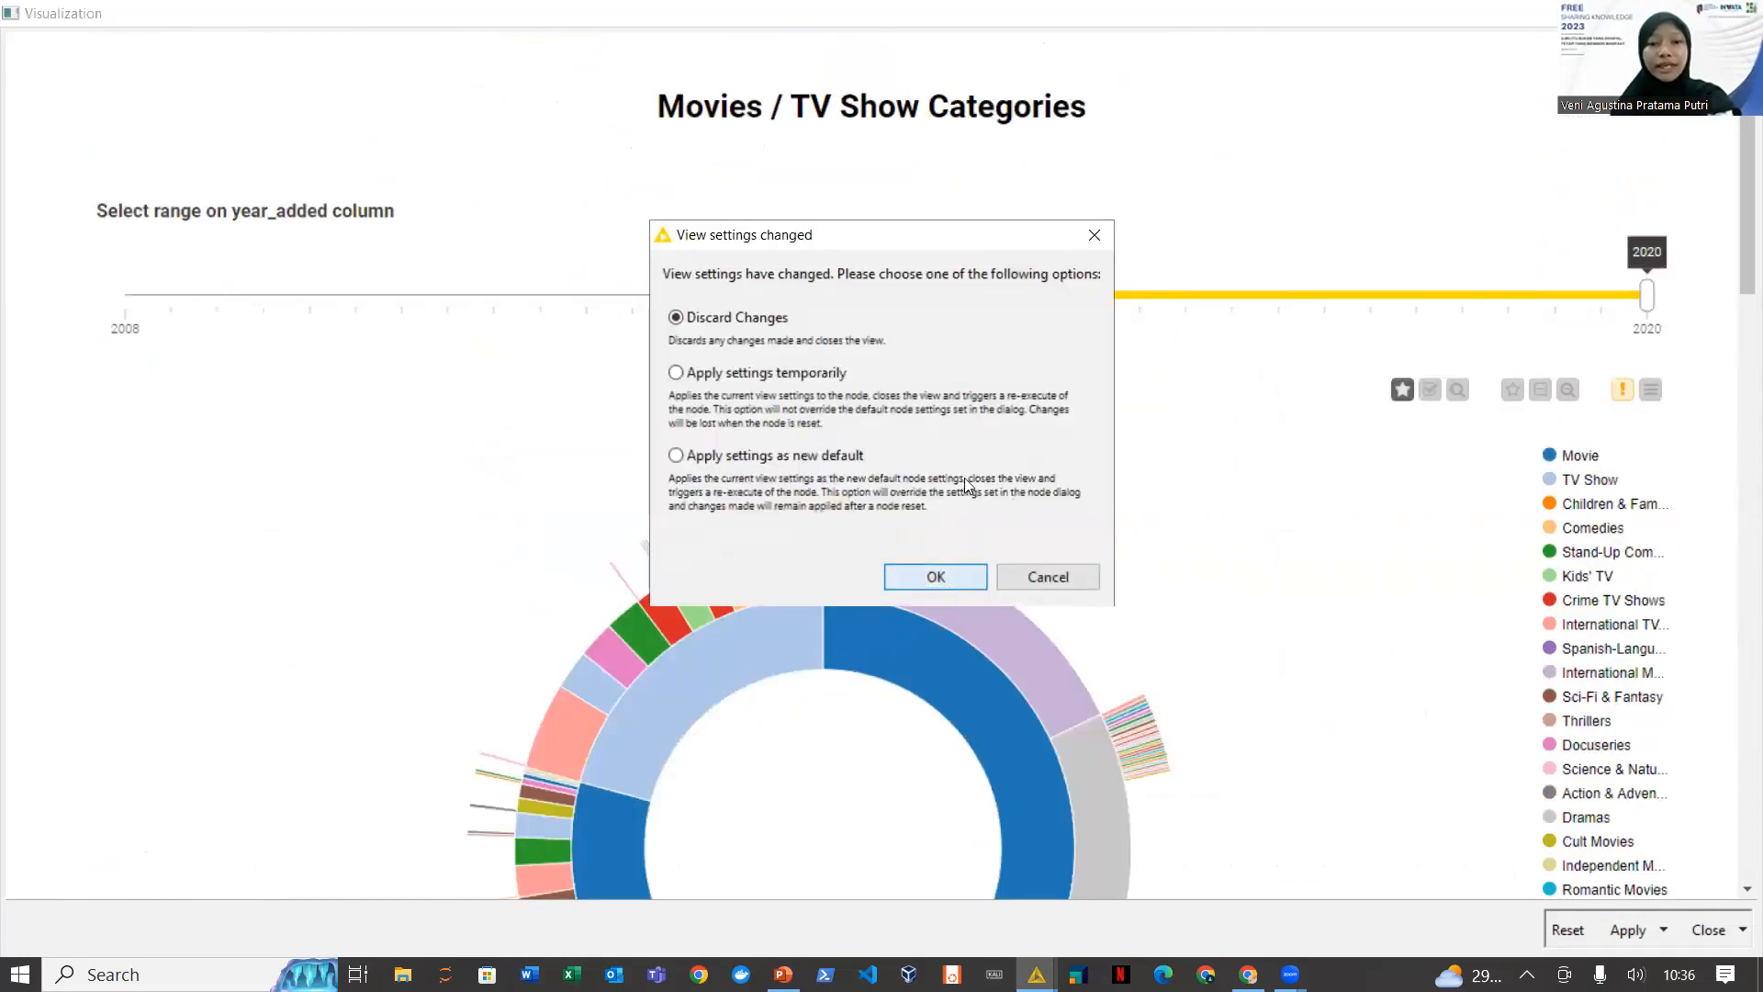
click(936, 577)
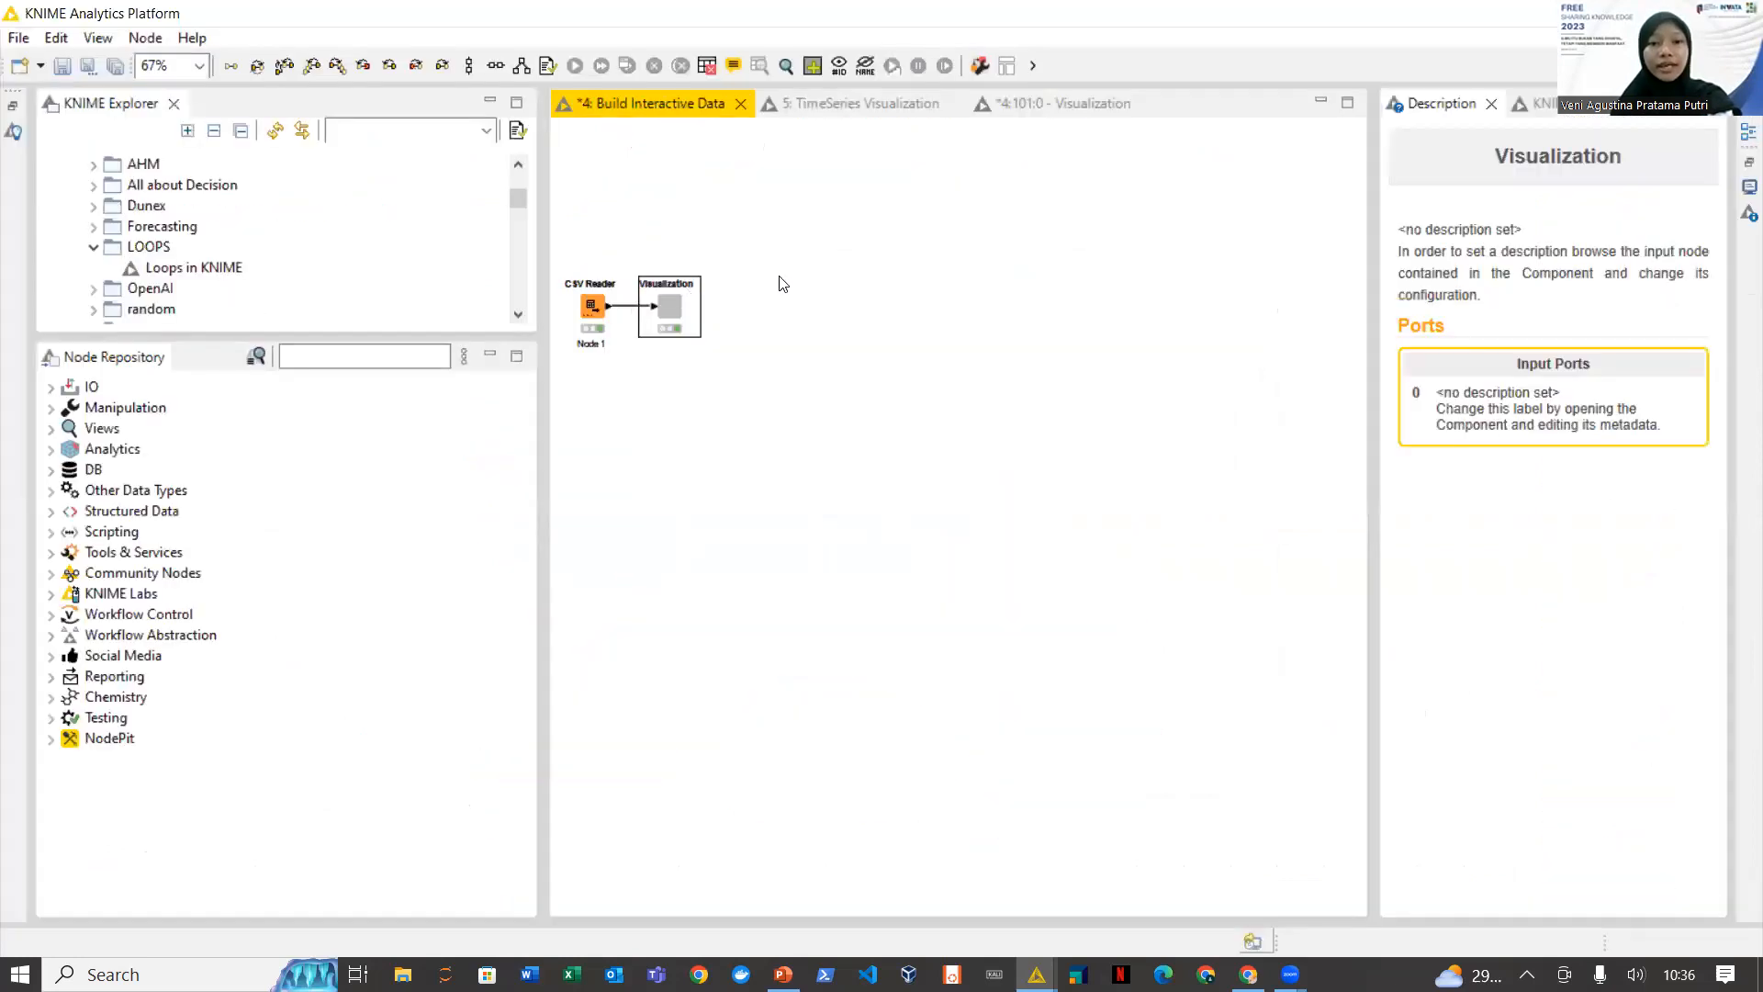
Inside the Visualization component, open the configuration of the Categories (title) Text Output Widget and choose Html as its text format
click(1021, 102)
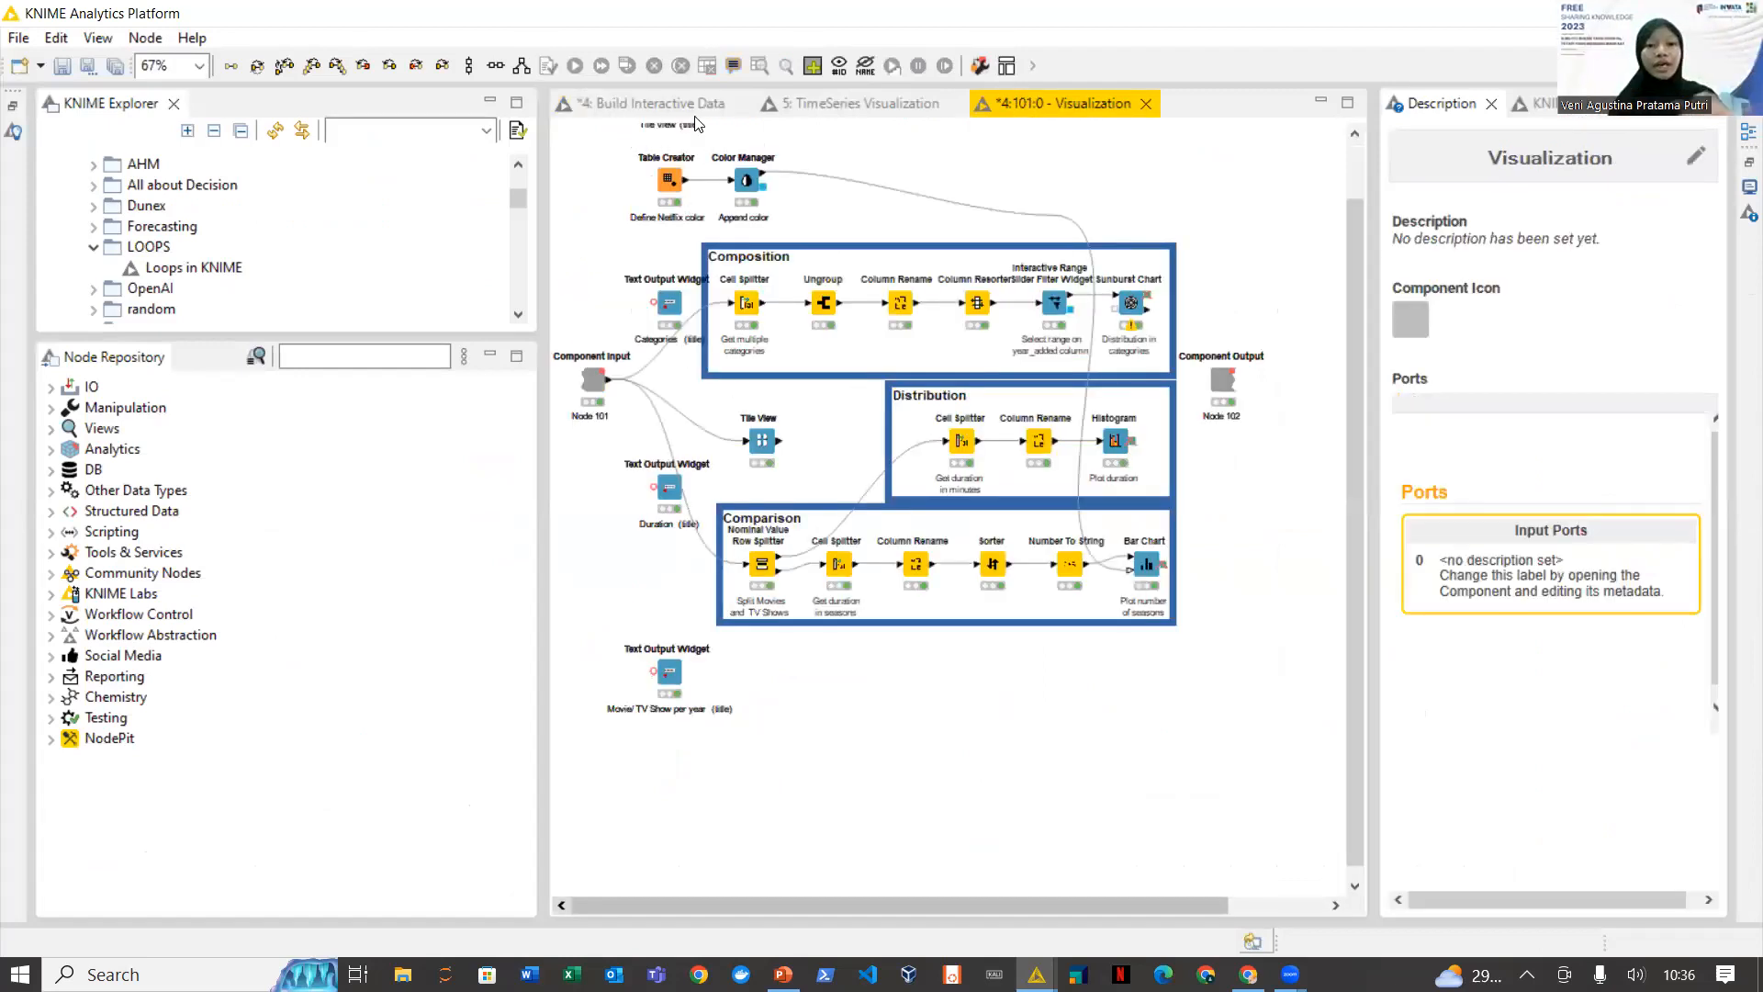
click(674, 305)
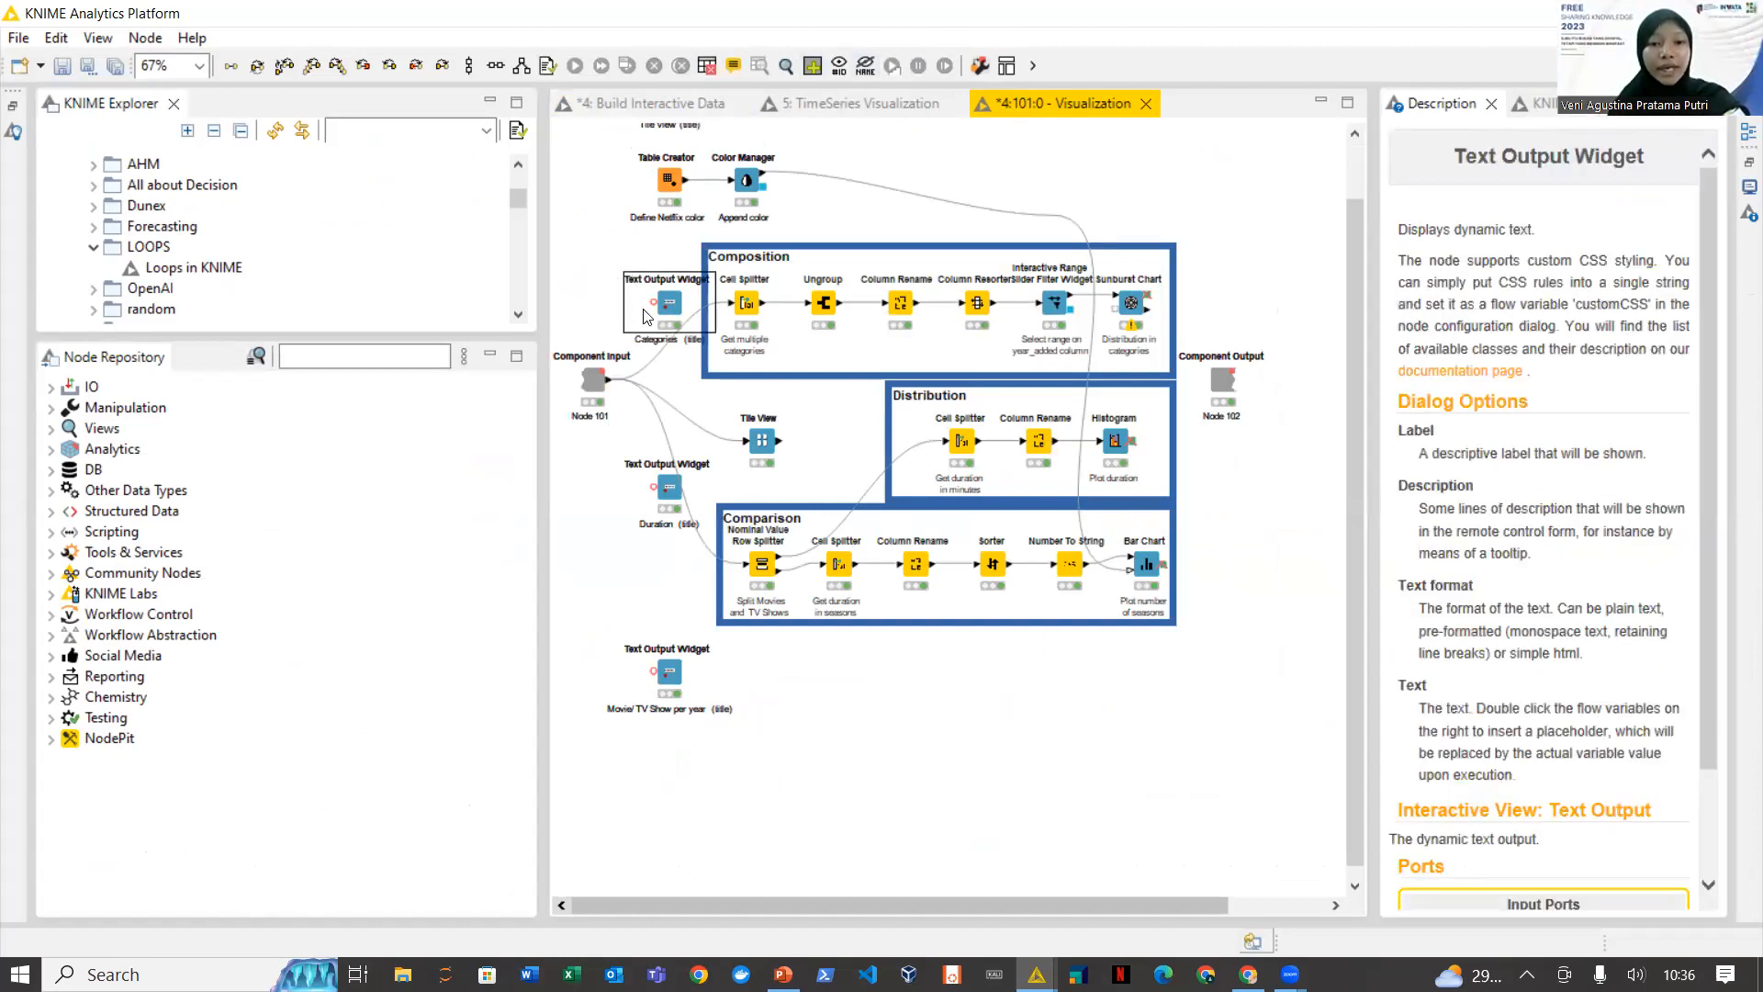
click(549, 65)
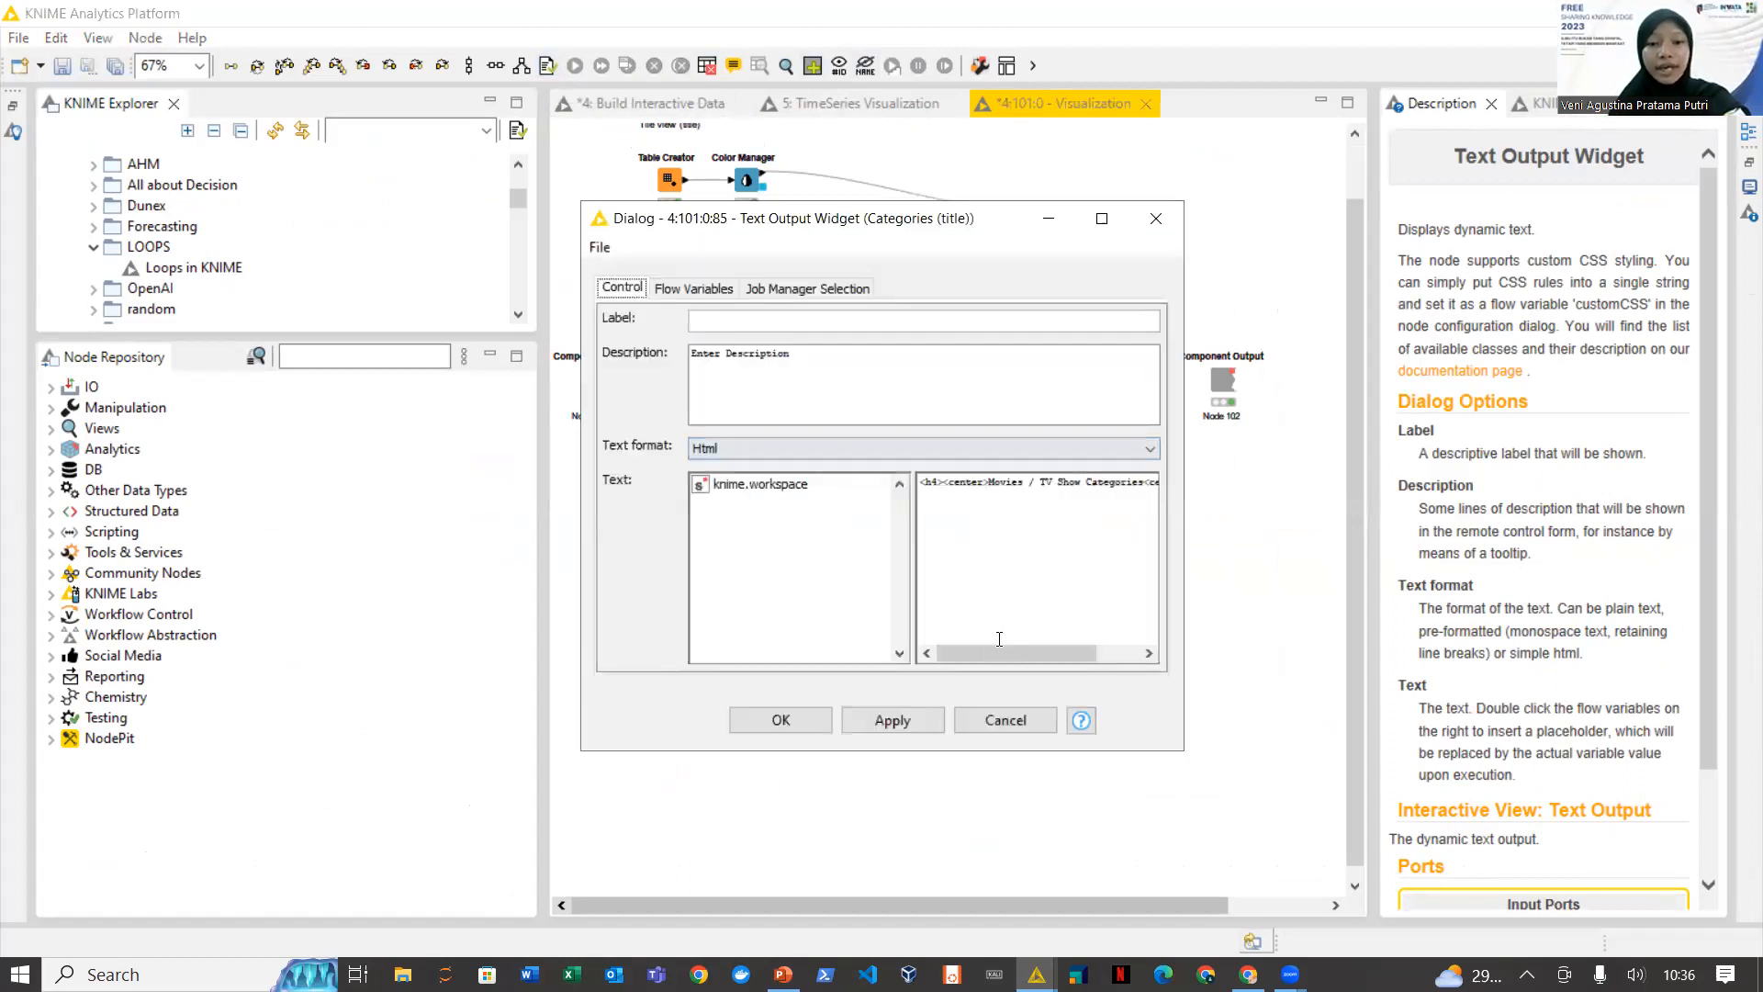
click(1050, 452)
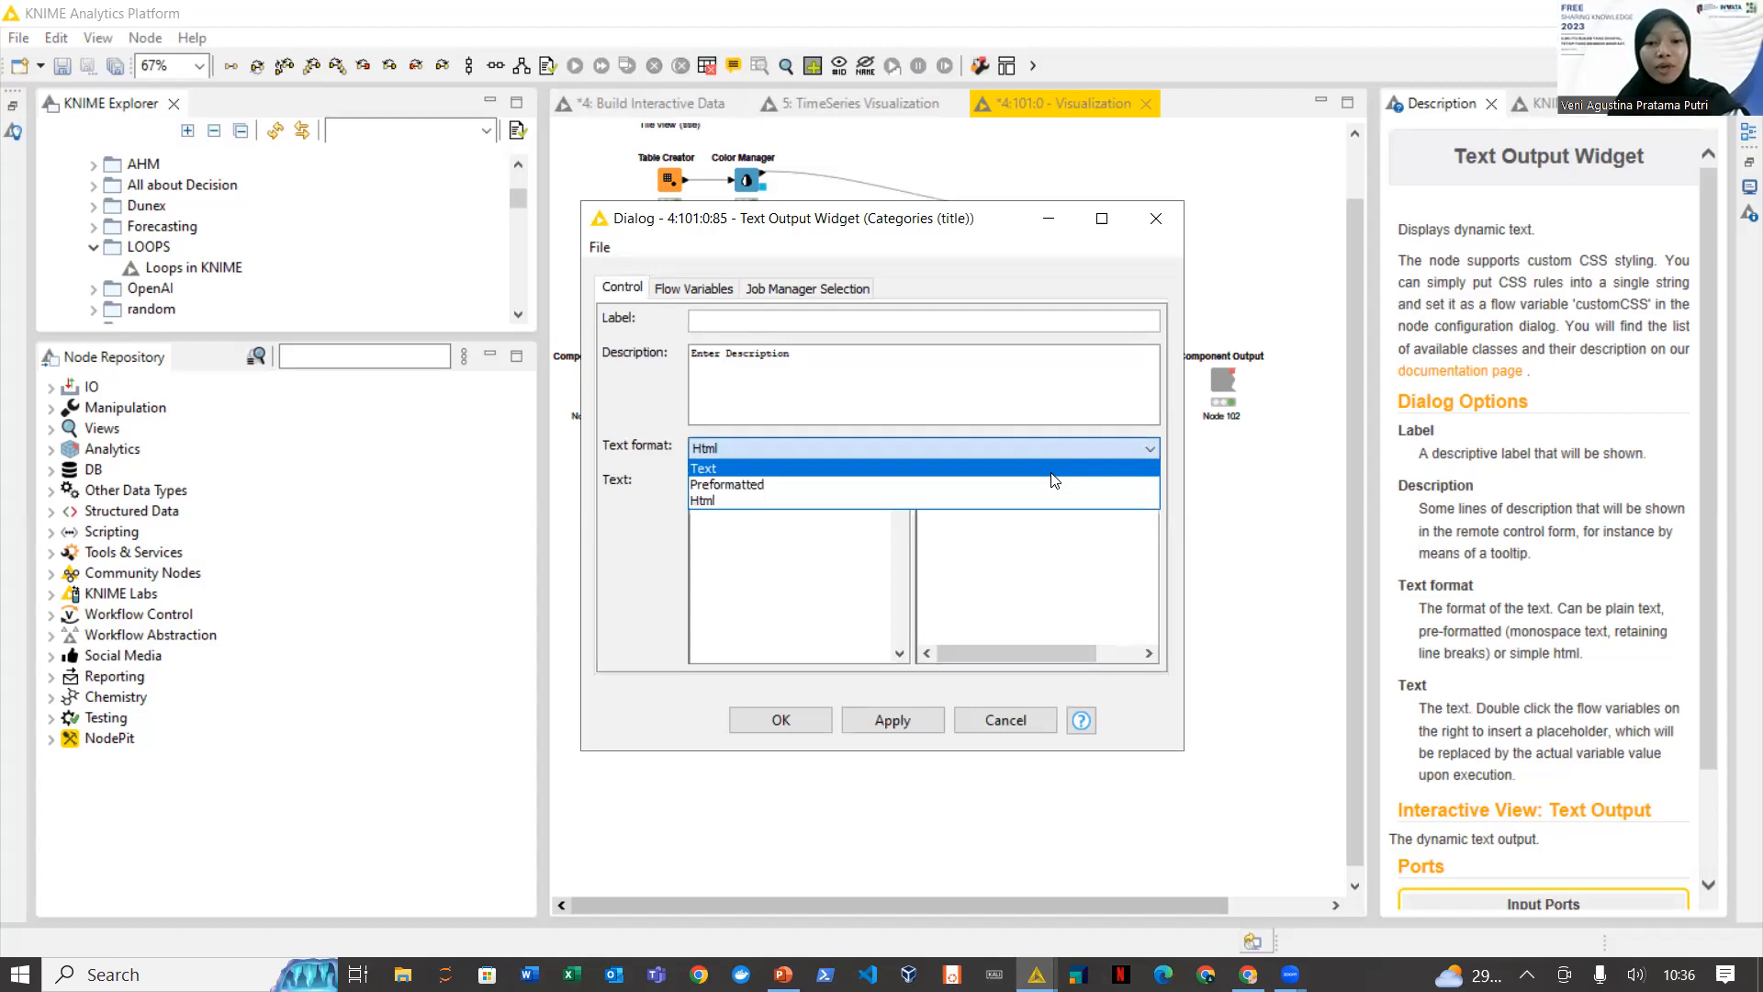
click(937, 501)
click(1003, 510)
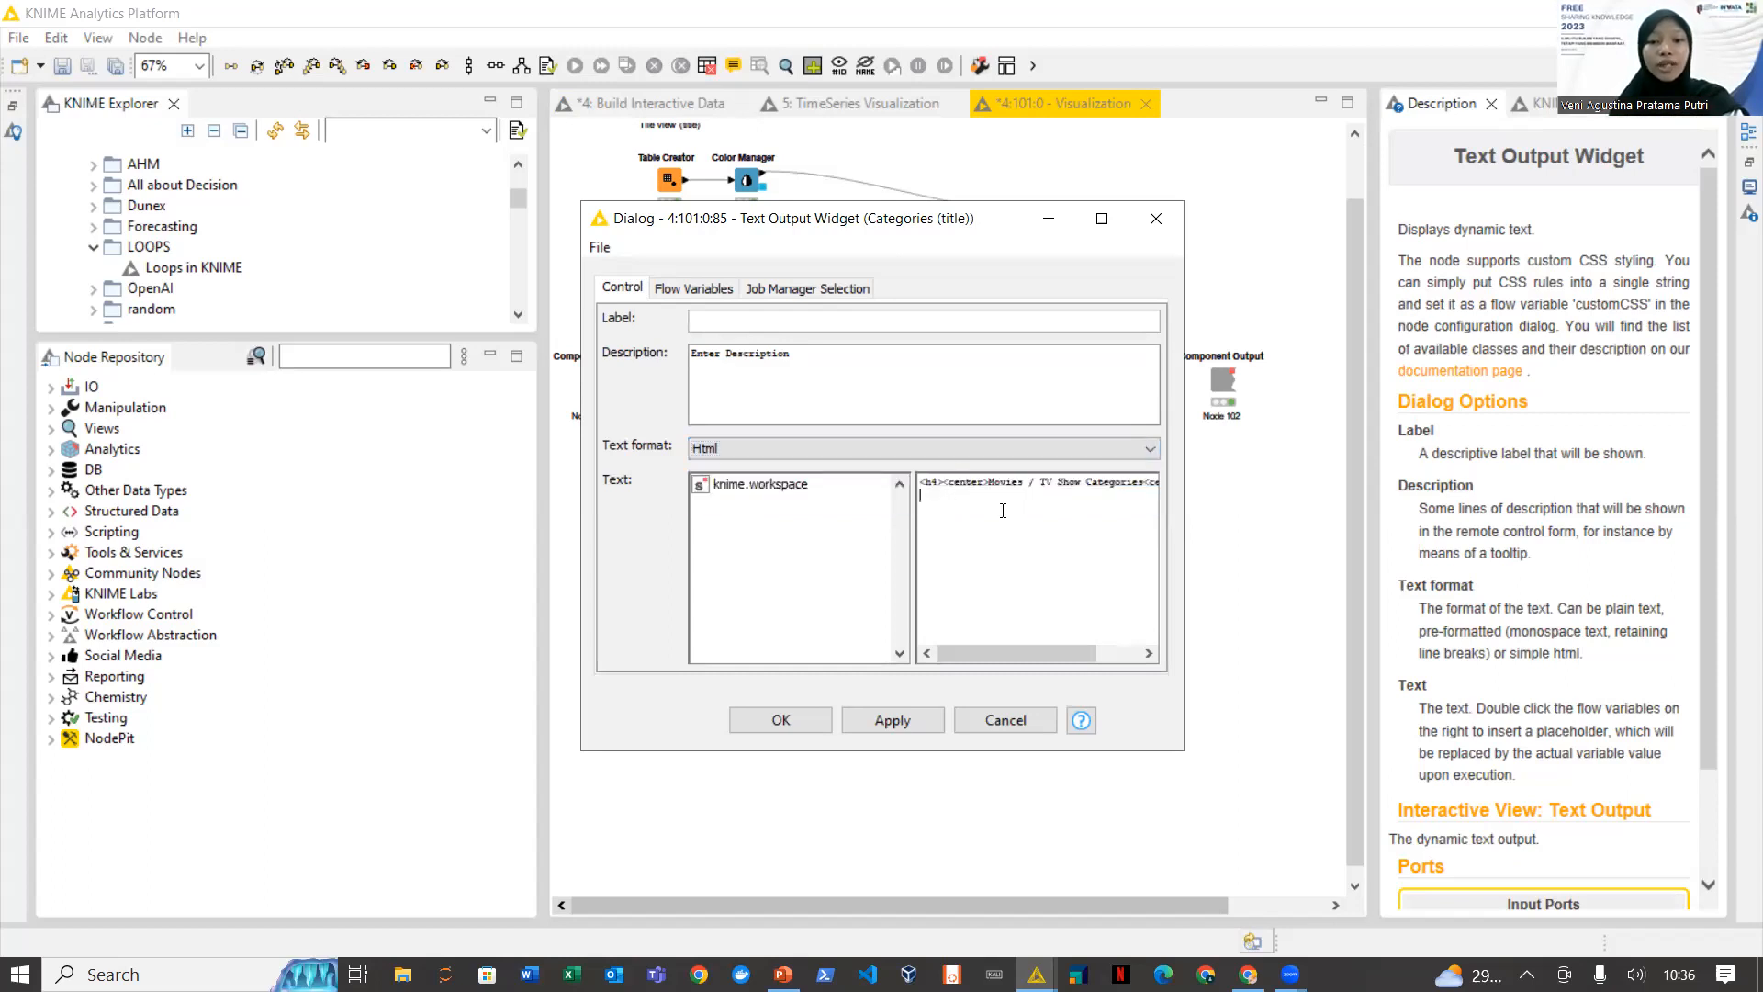
Append the line "<p> Belajar </p>" to the Categories (title) widget's HTML text and apply the settings, accepting the node reset
drag(979, 648, 961, 610)
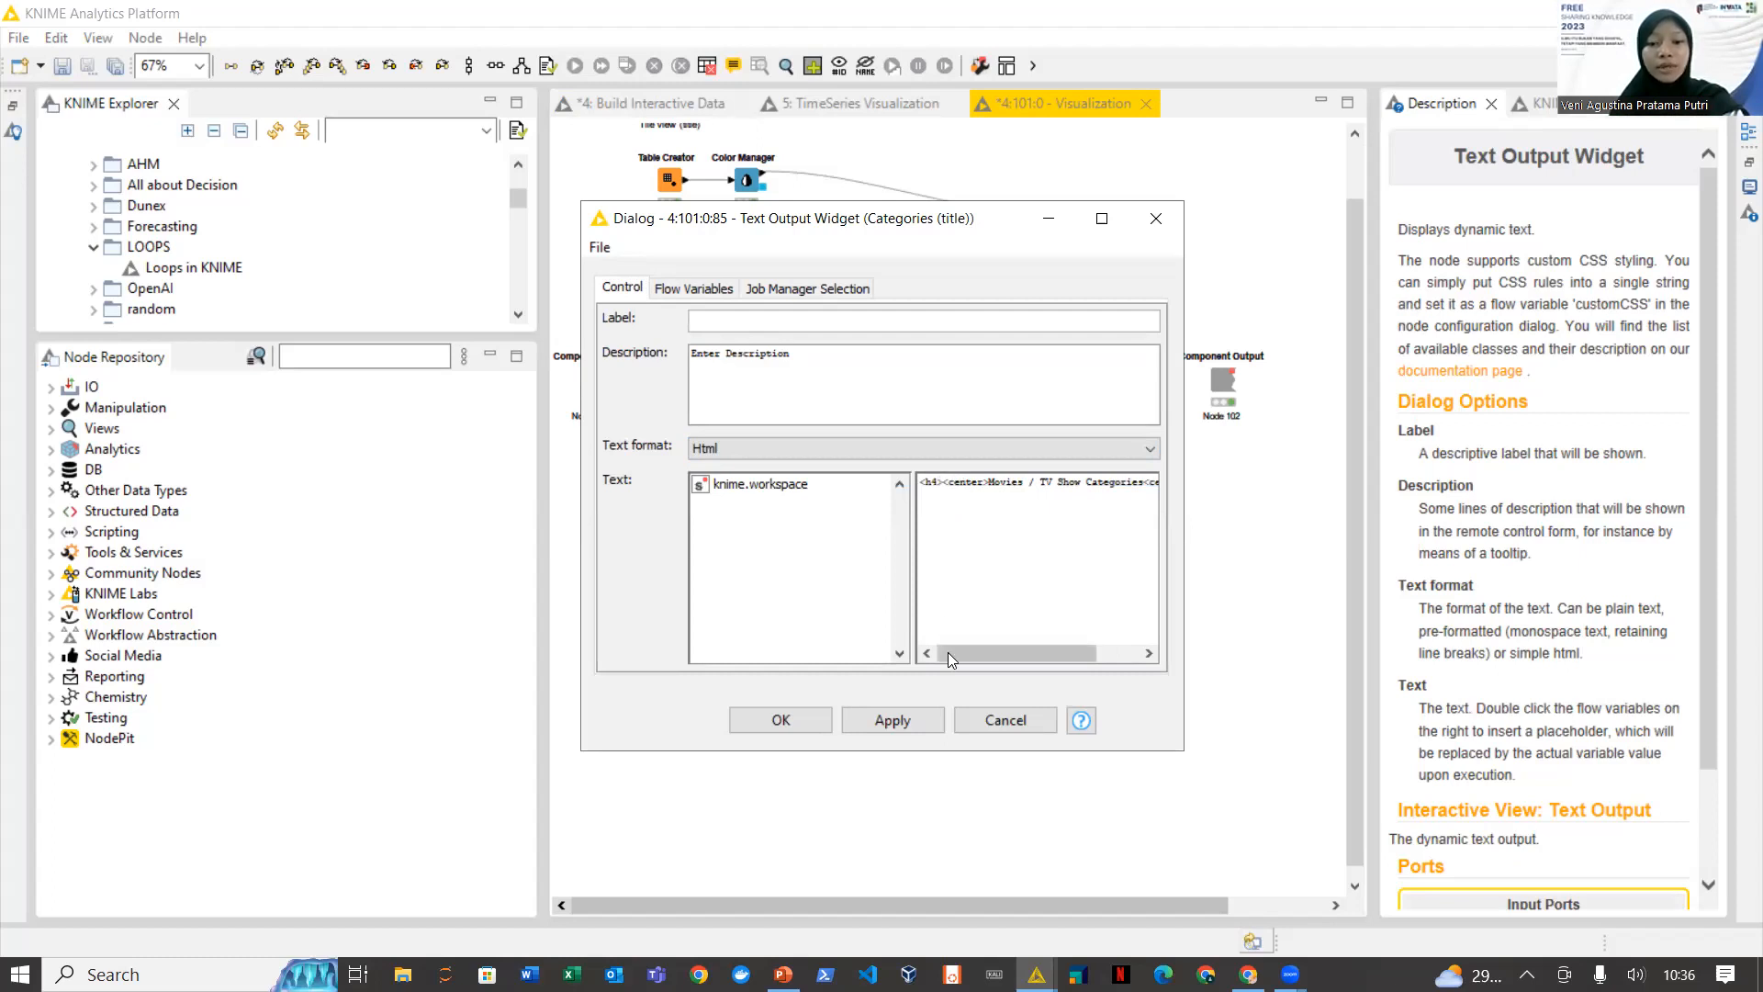
drag(950, 652, 1117, 641)
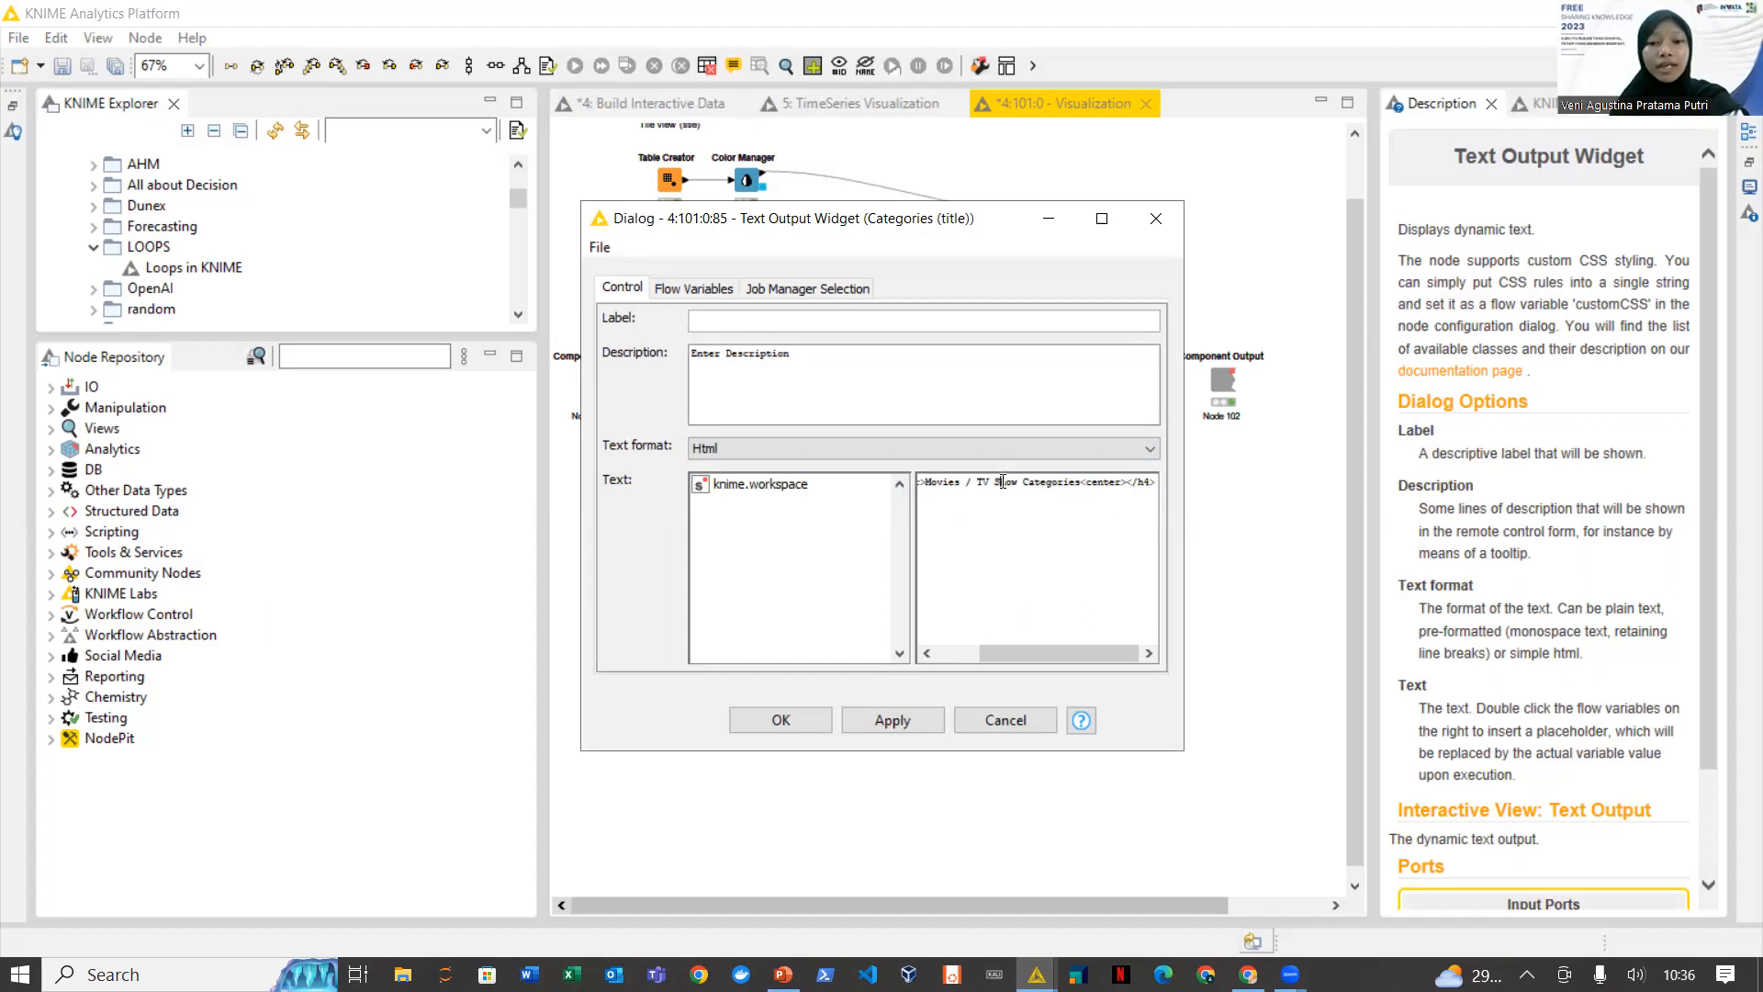
click(1155, 489)
key(Return)
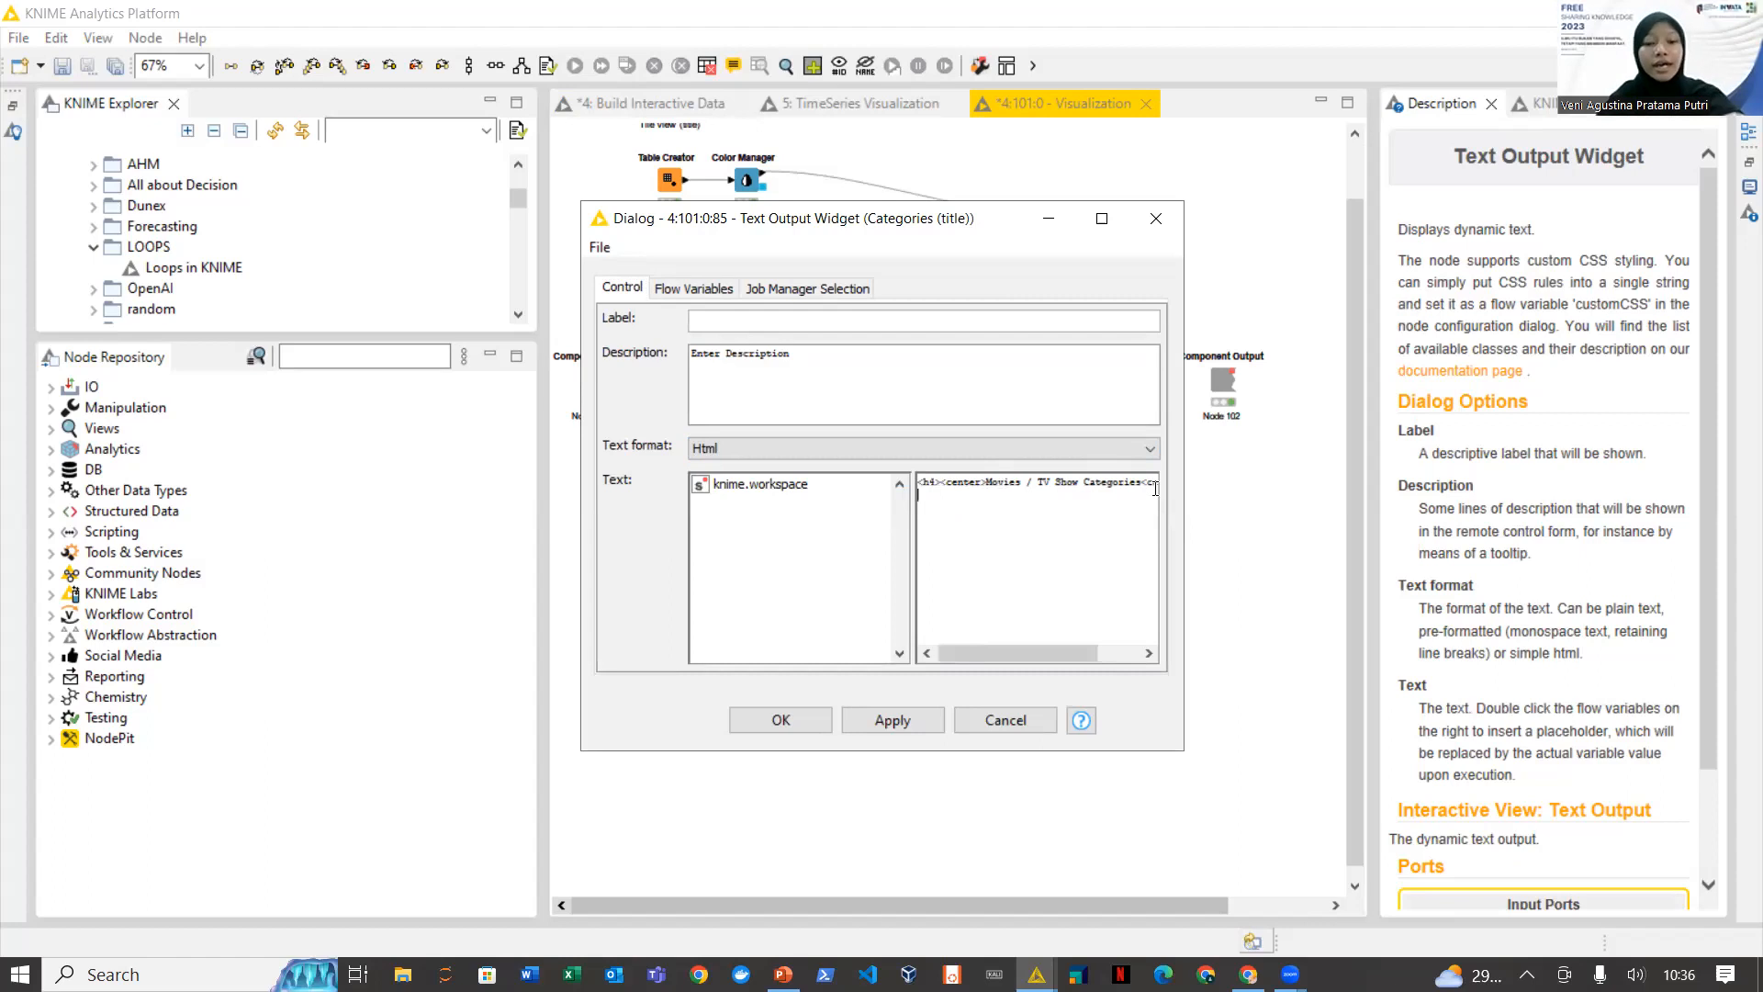
text(<)
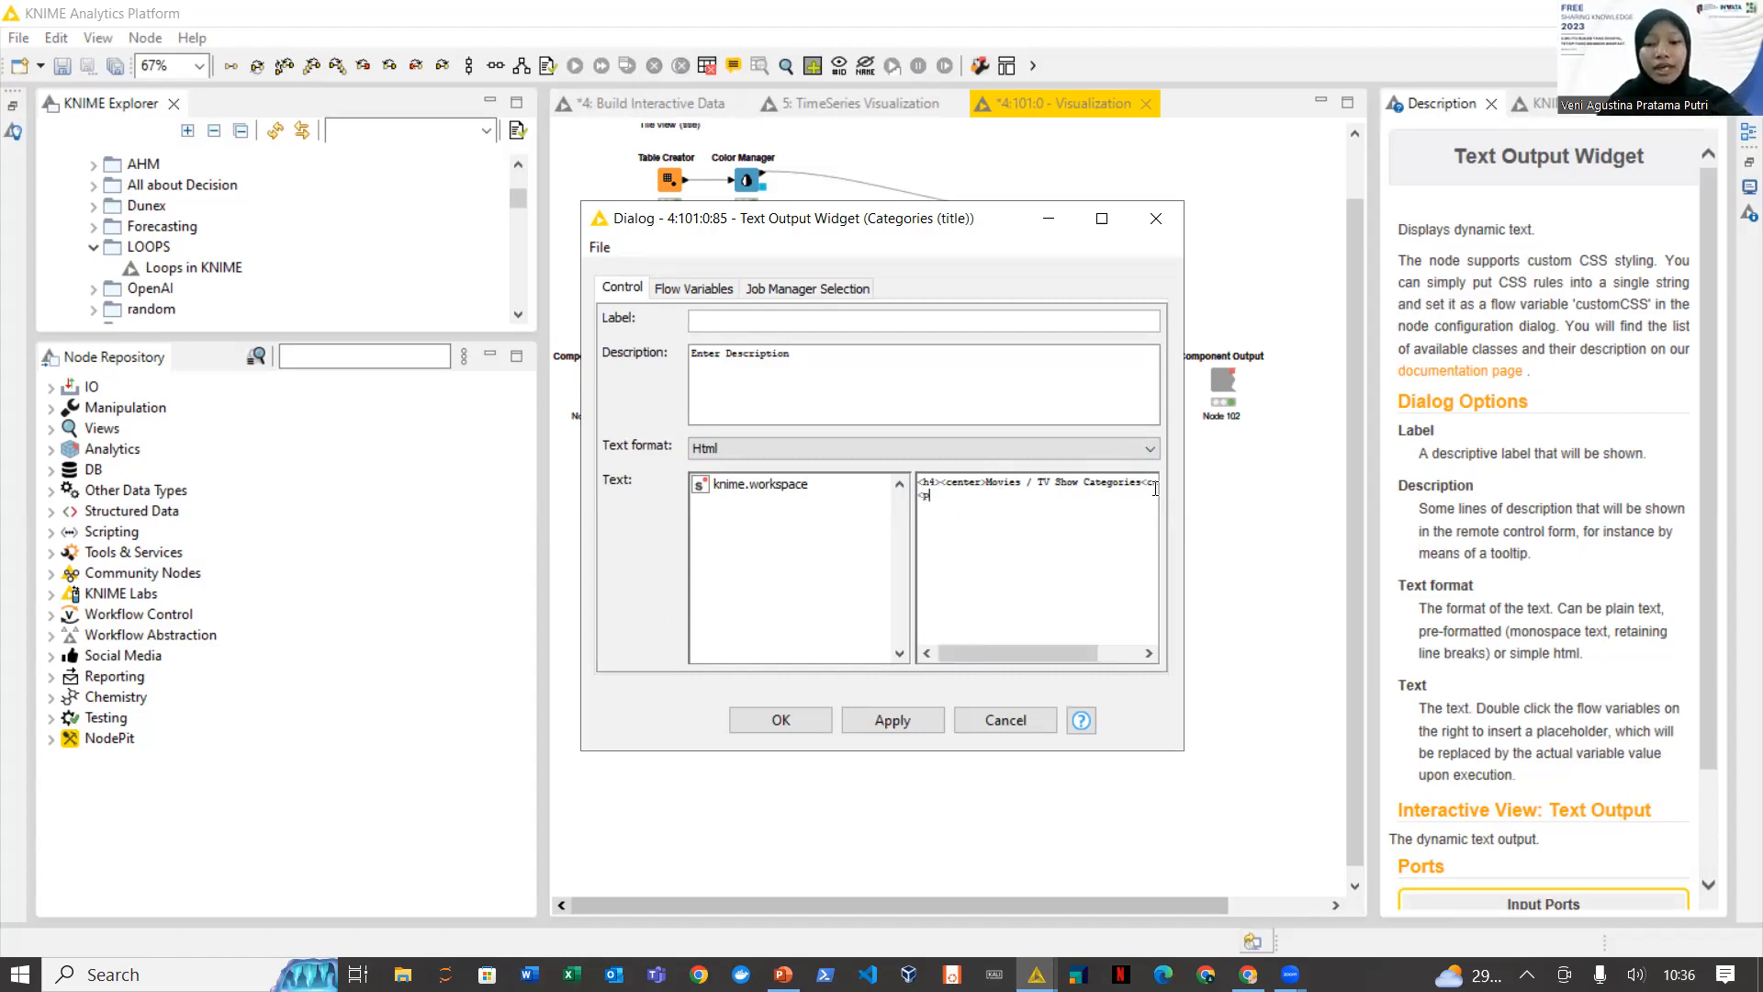
text(p>)
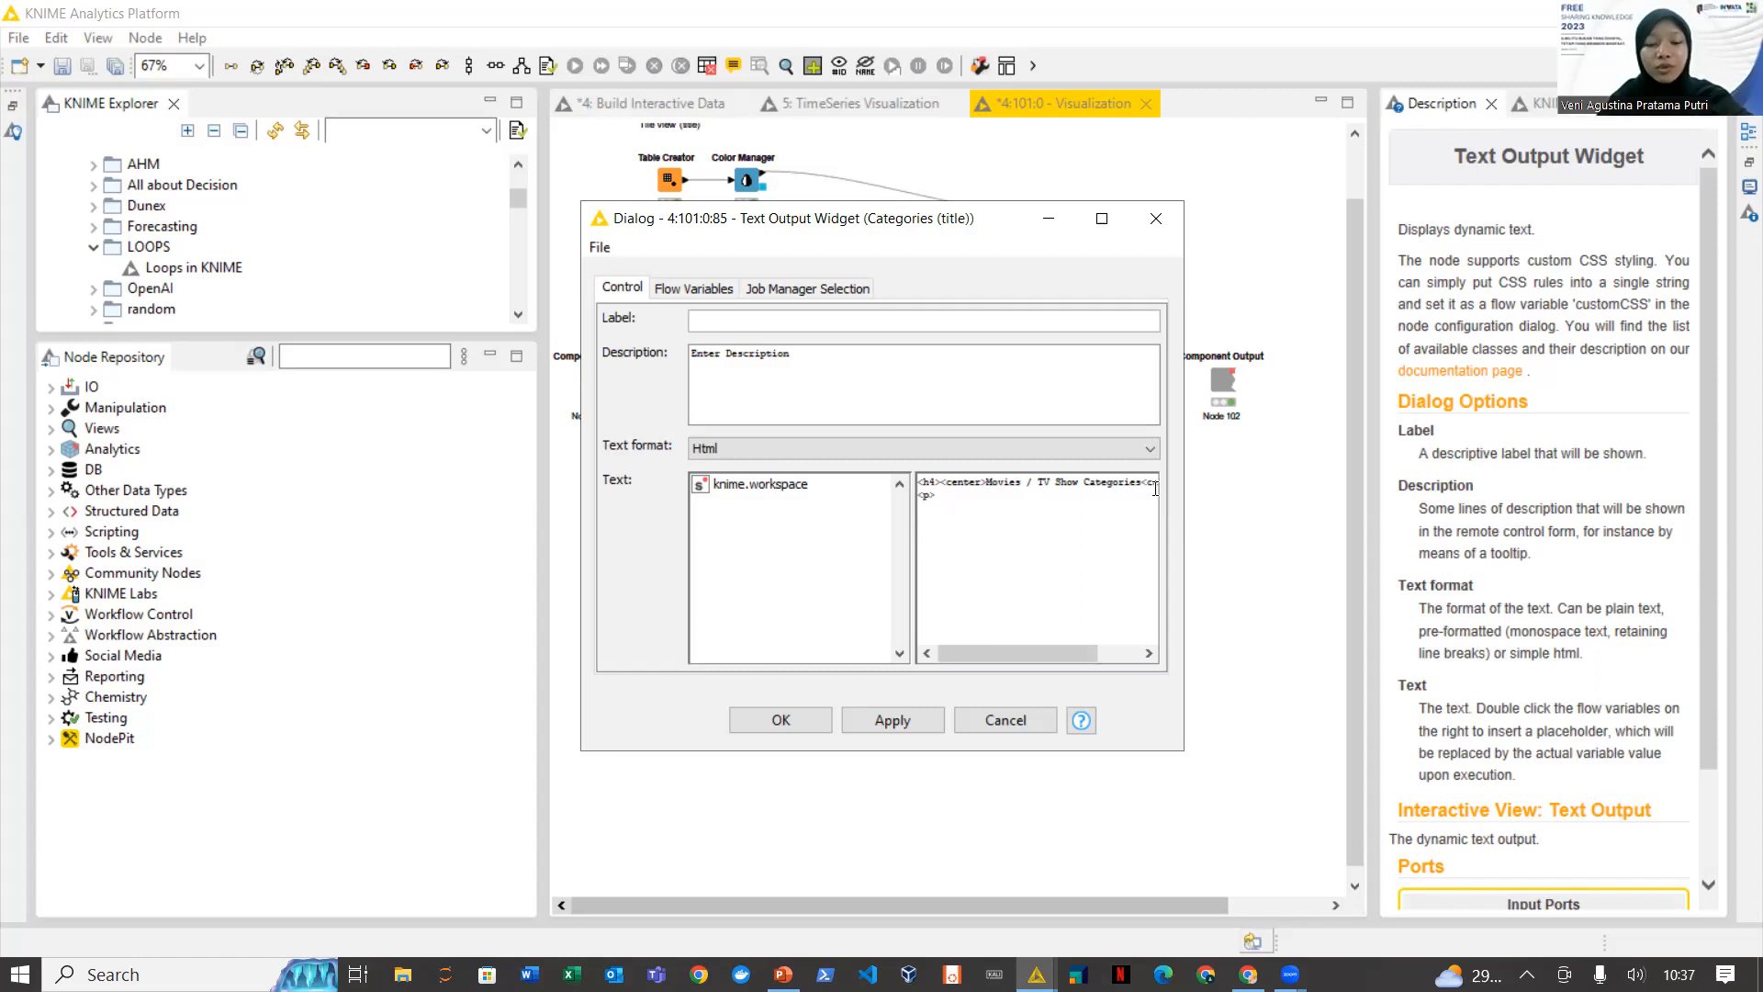
text(Belajar </p>)
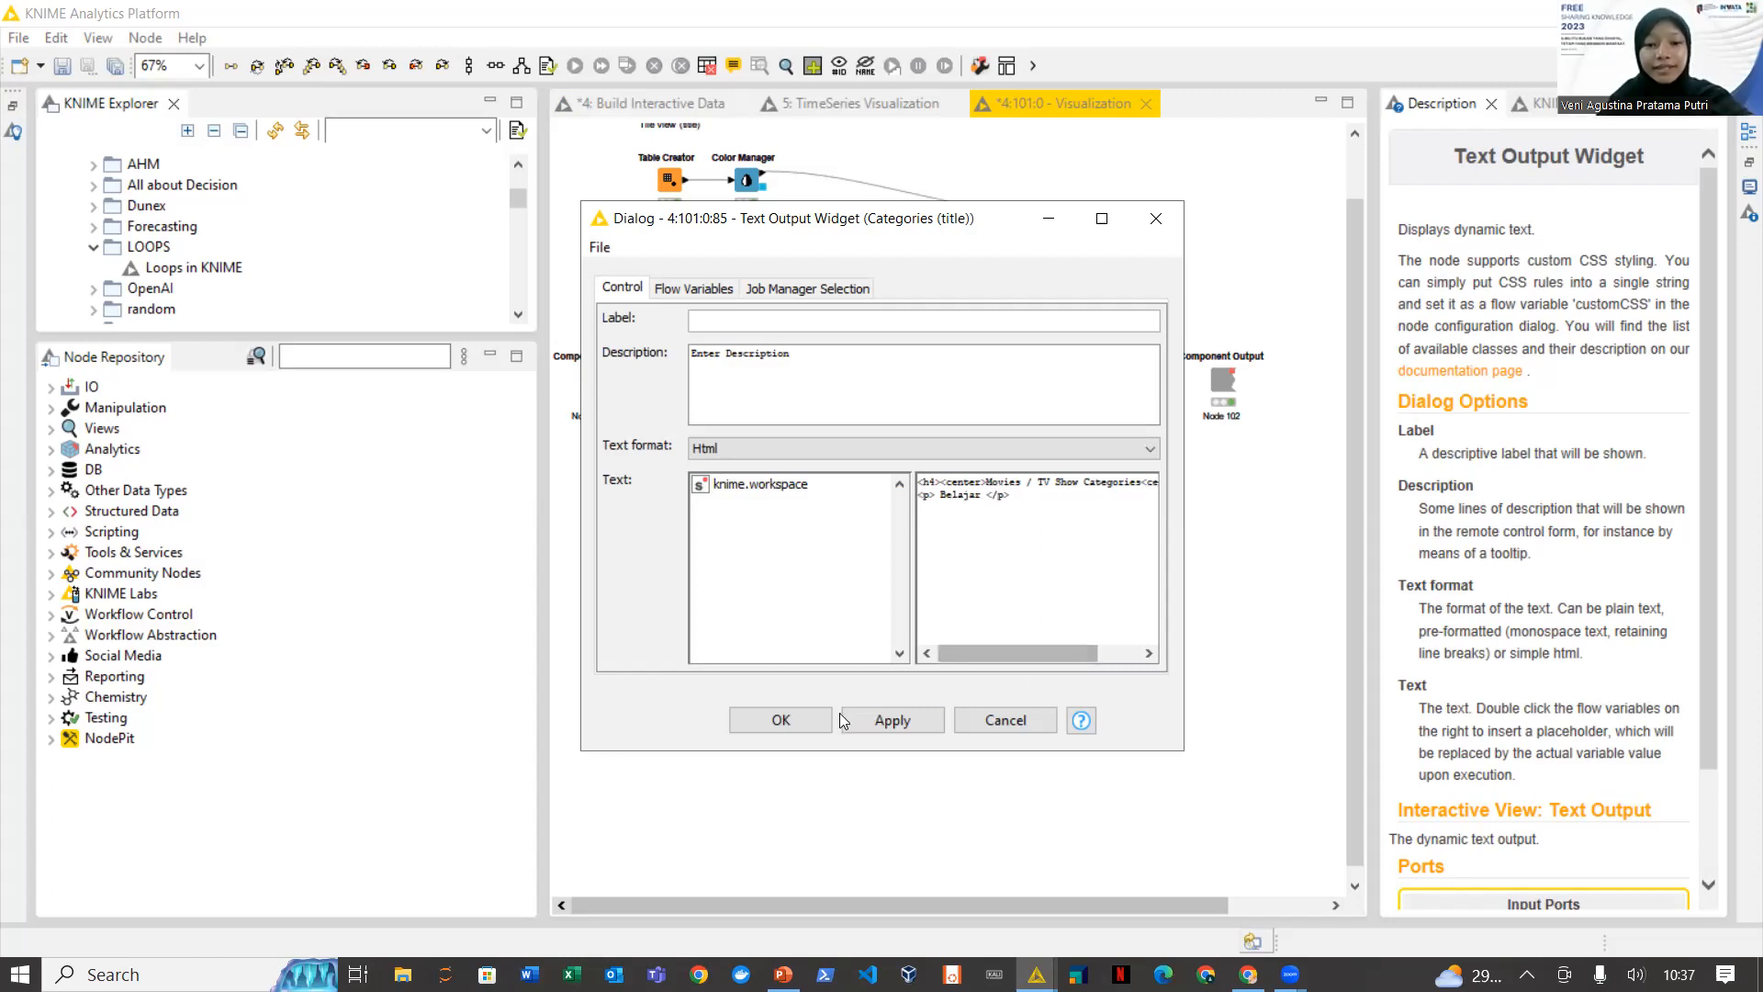
click(813, 718)
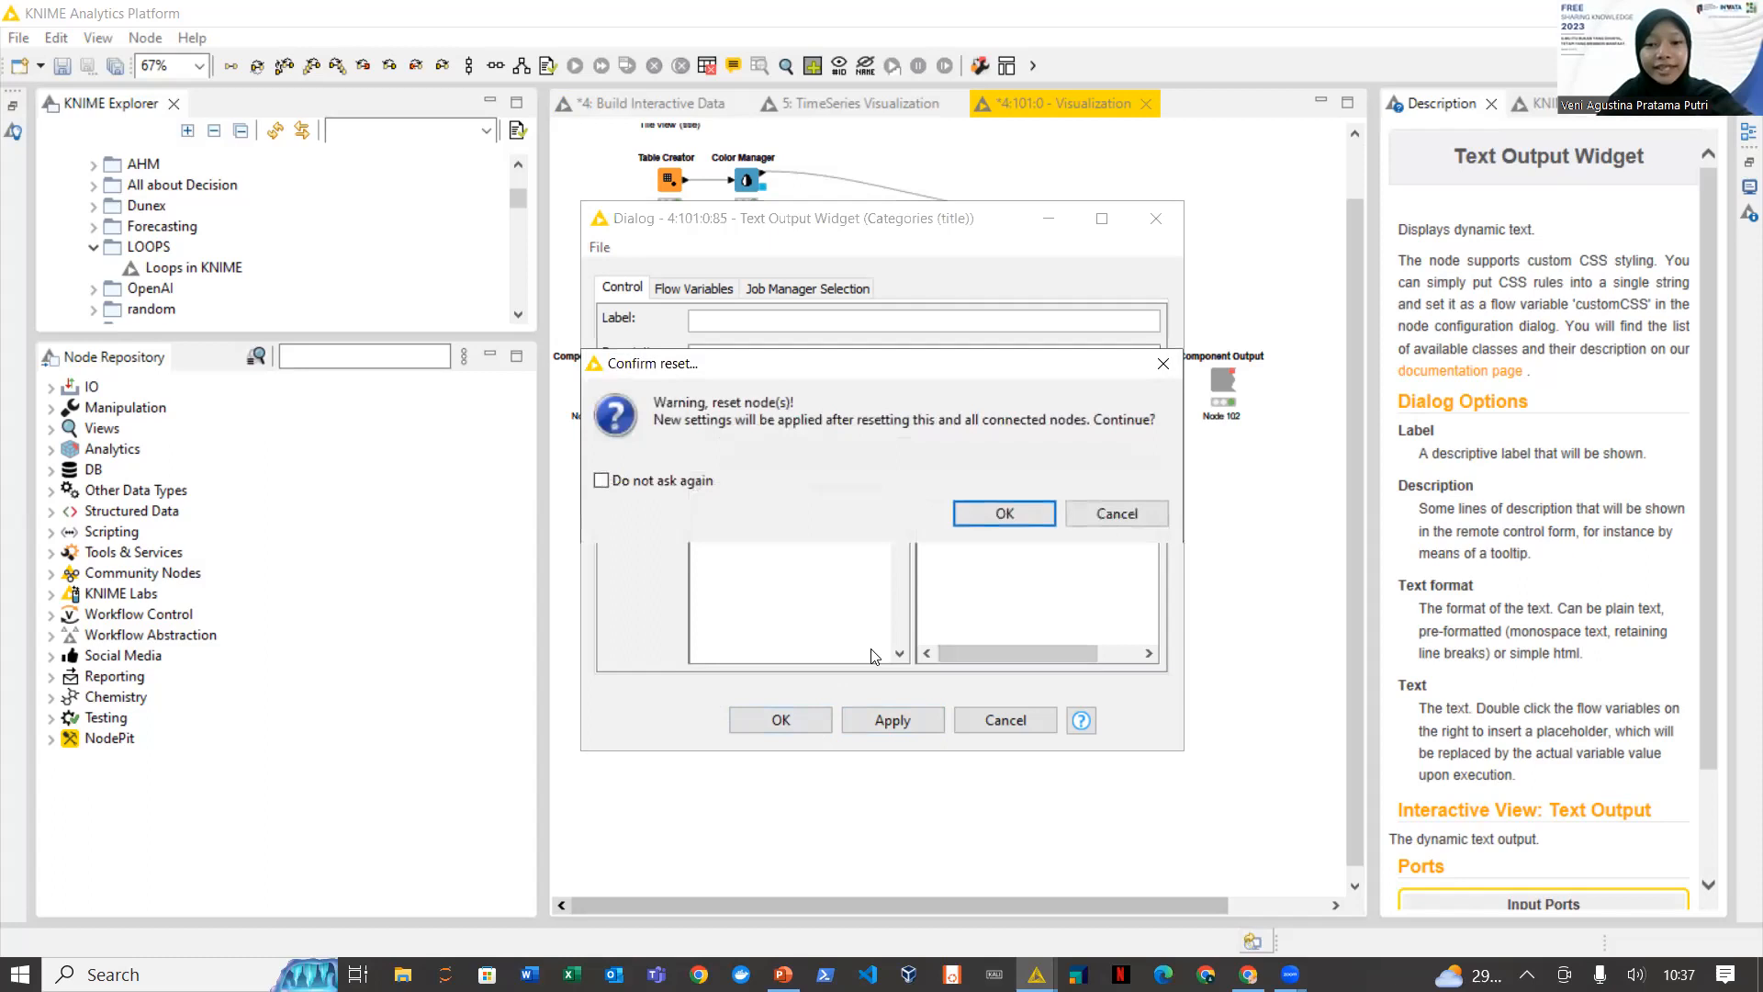
click(1004, 514)
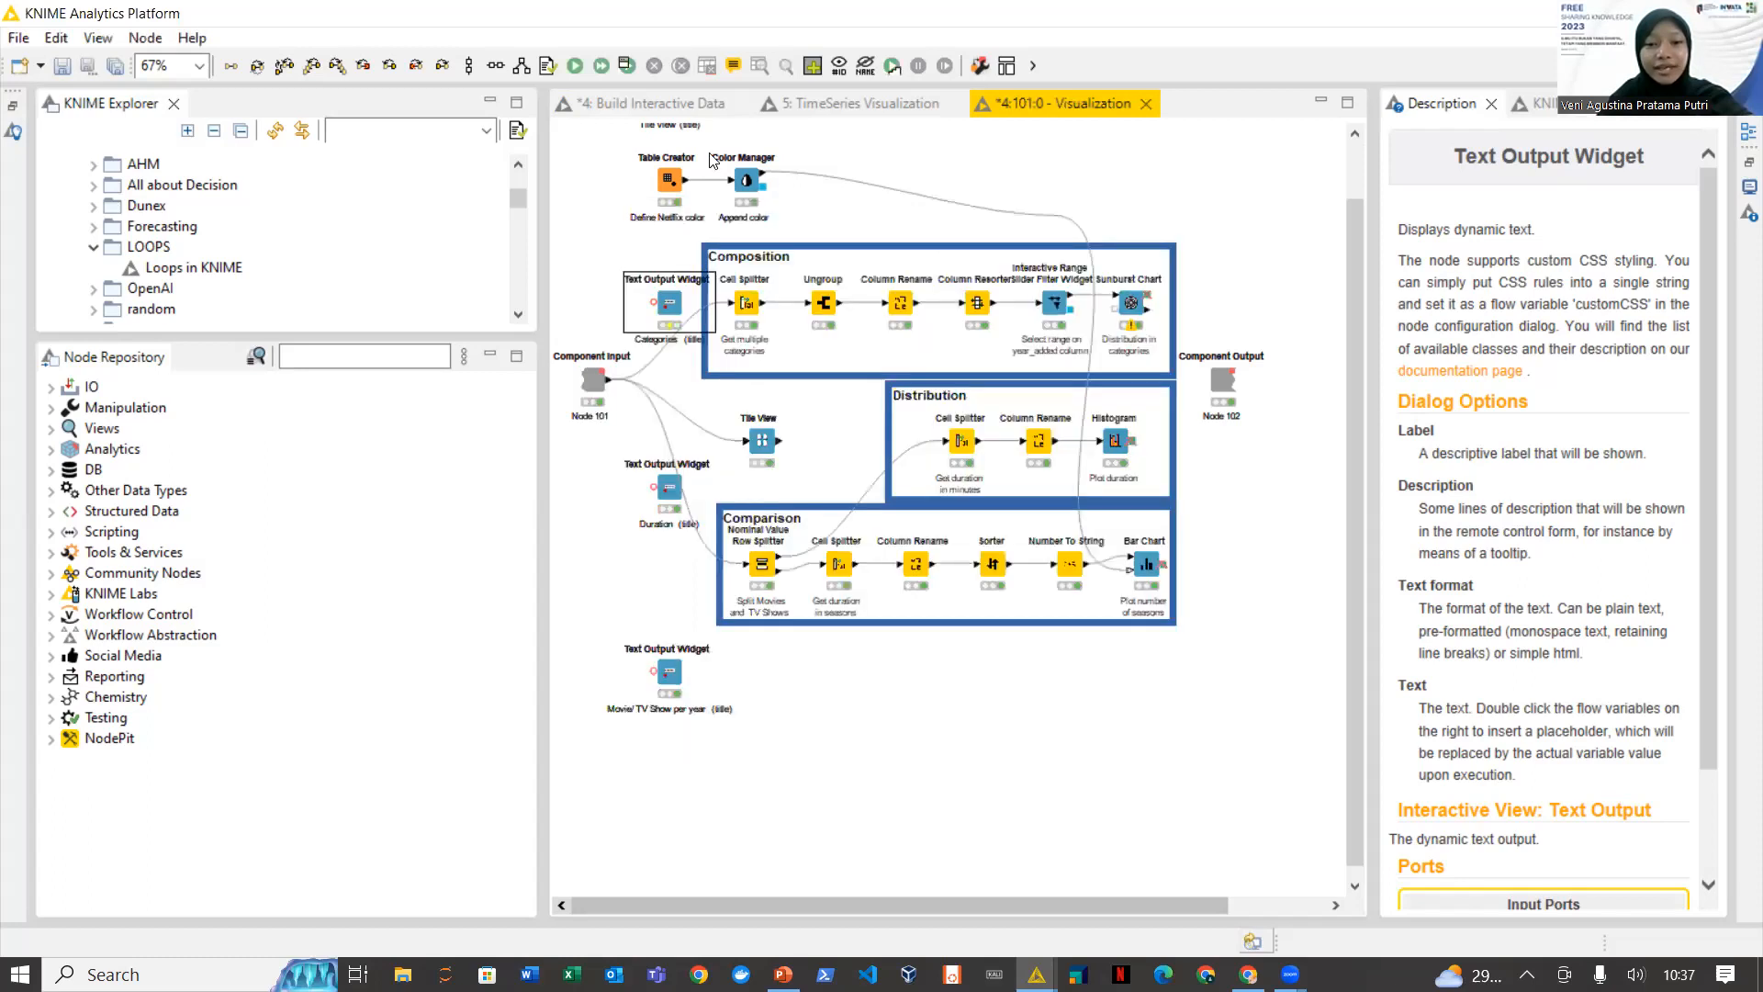
Re-execute the edited title widget and open the Visualization component's interactive view from the Build Interactive Data workflow
click(576, 67)
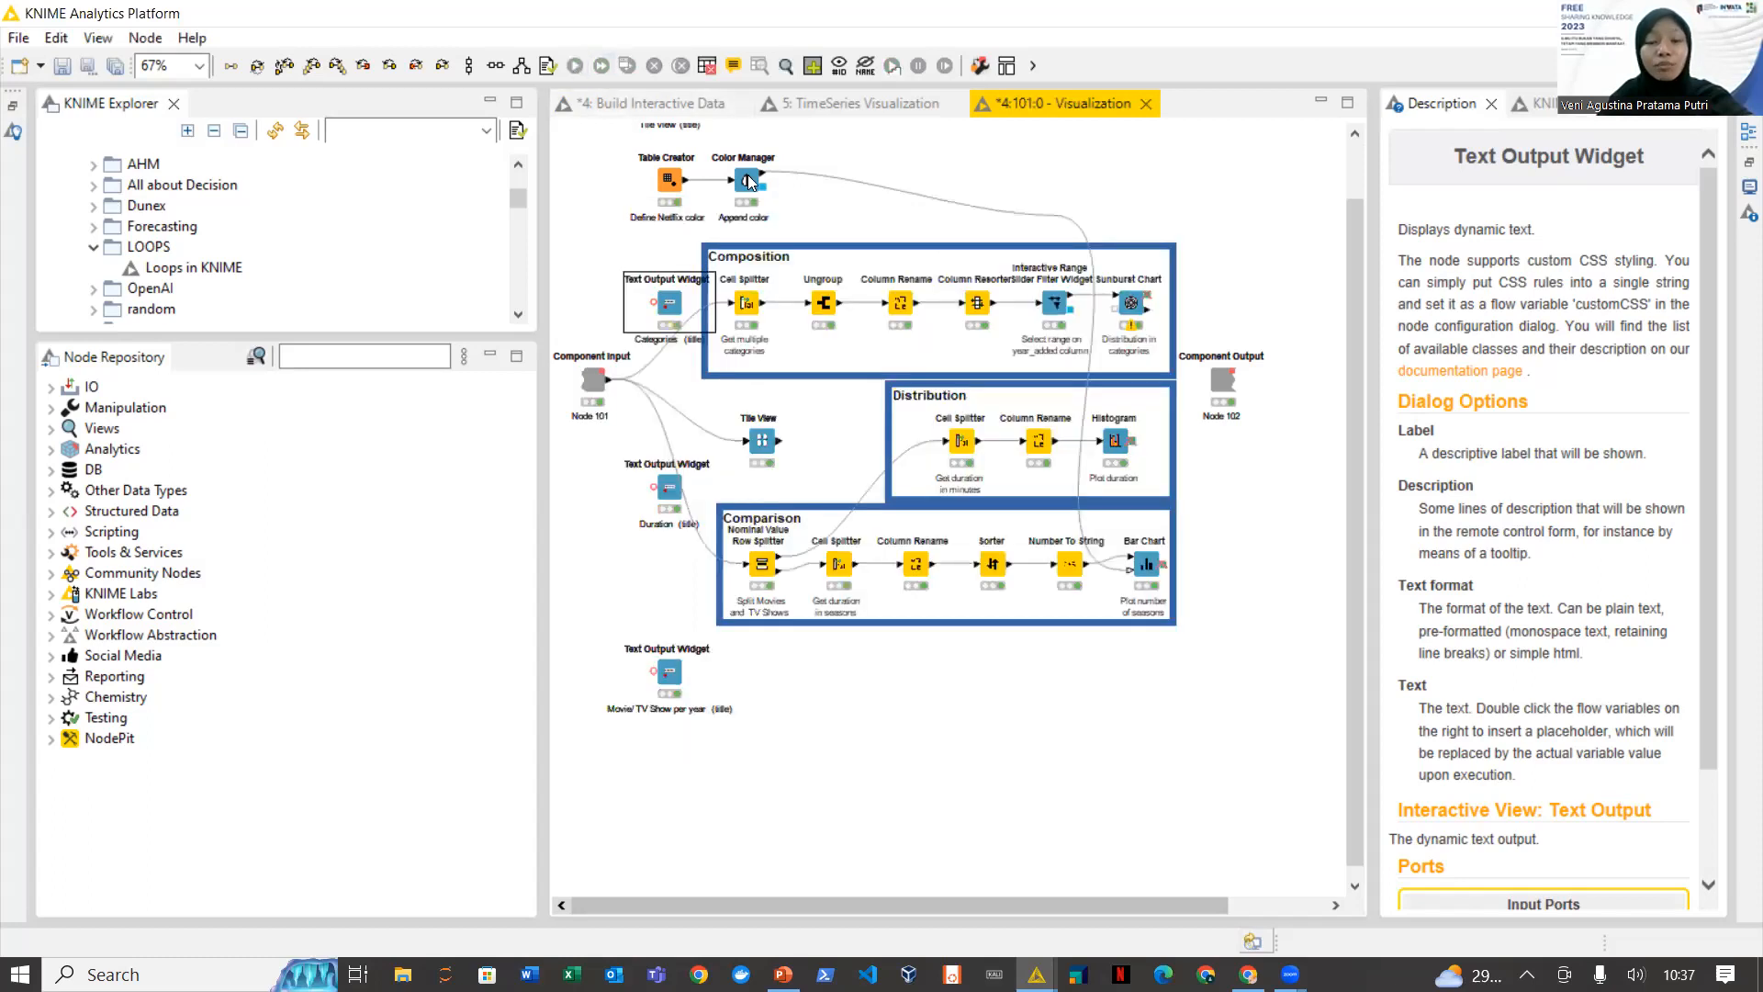
click(689, 105)
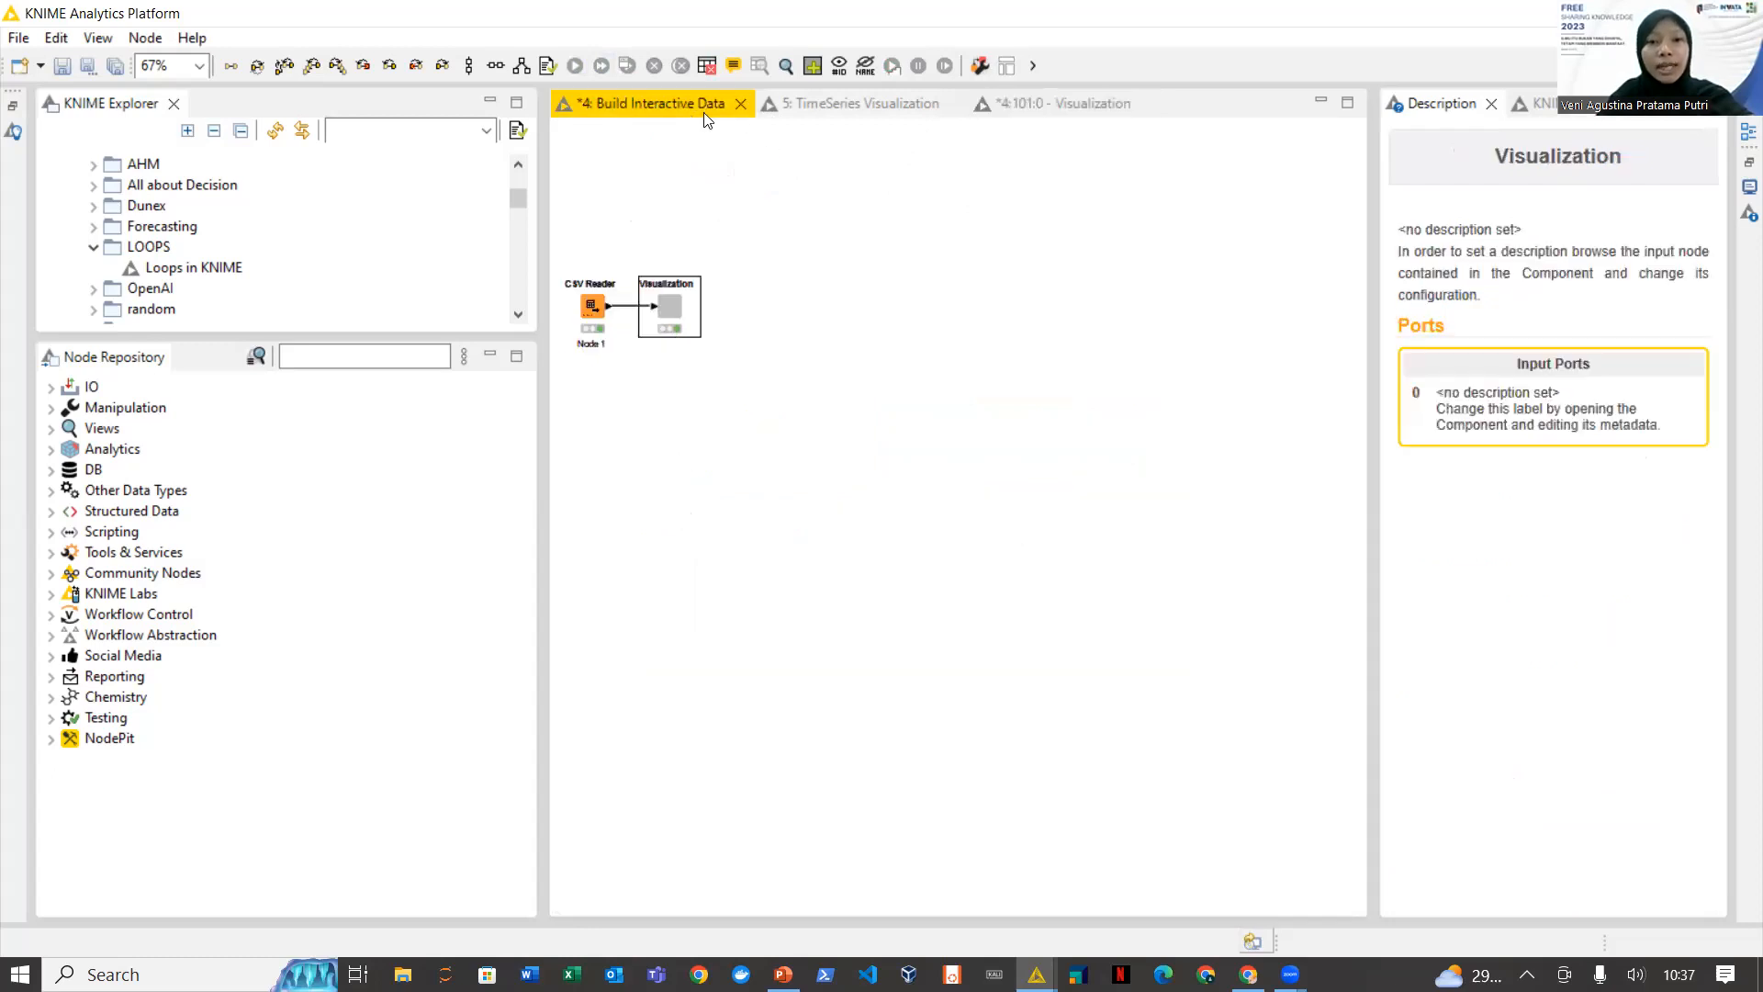
click(783, 68)
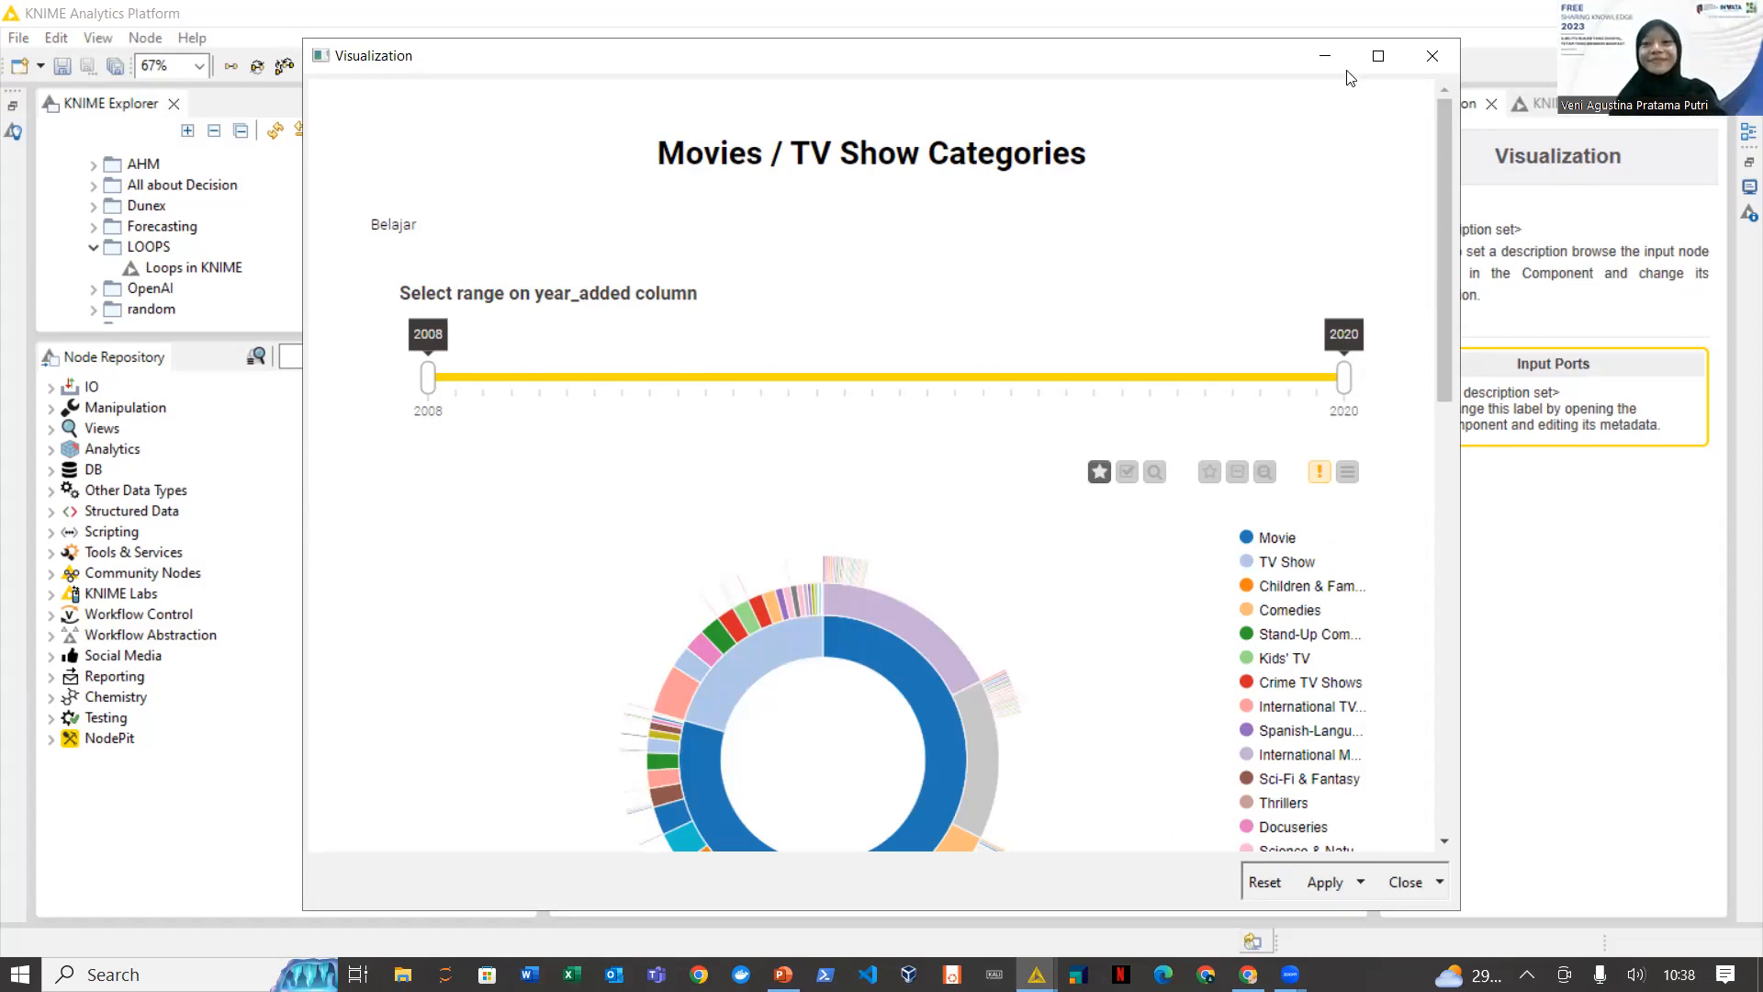
Cancel closing the Visualization view and maximize its window
click(1430, 58)
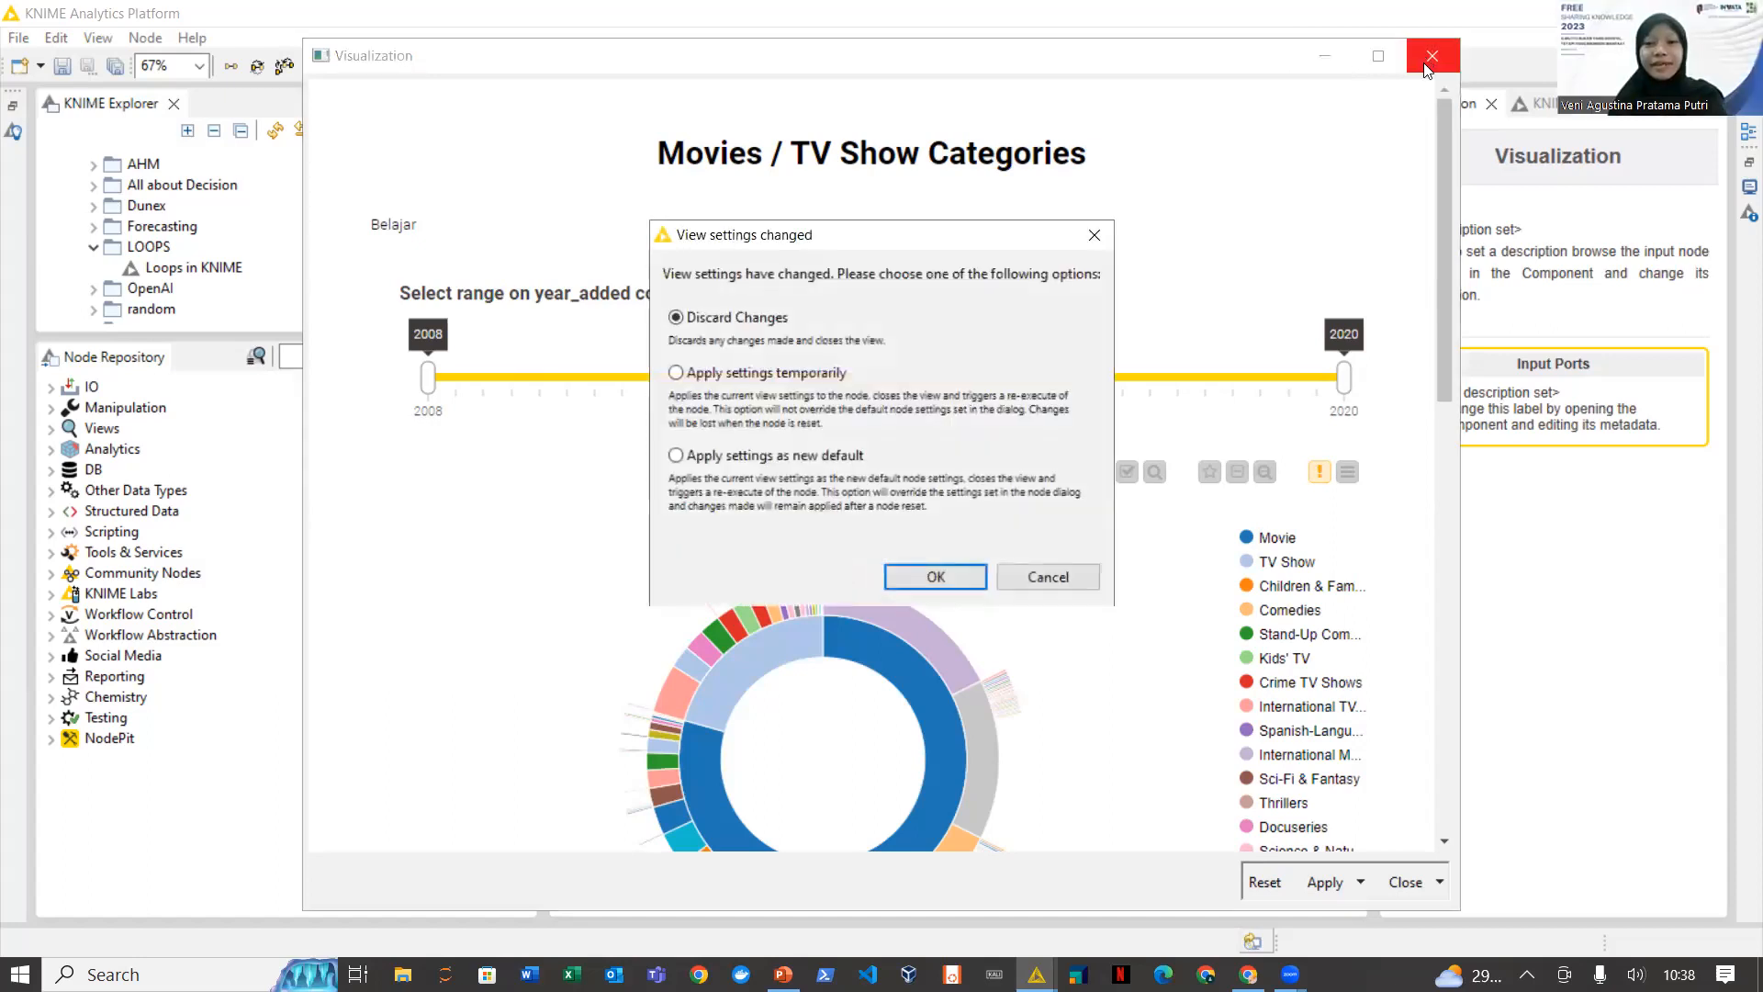
click(1094, 240)
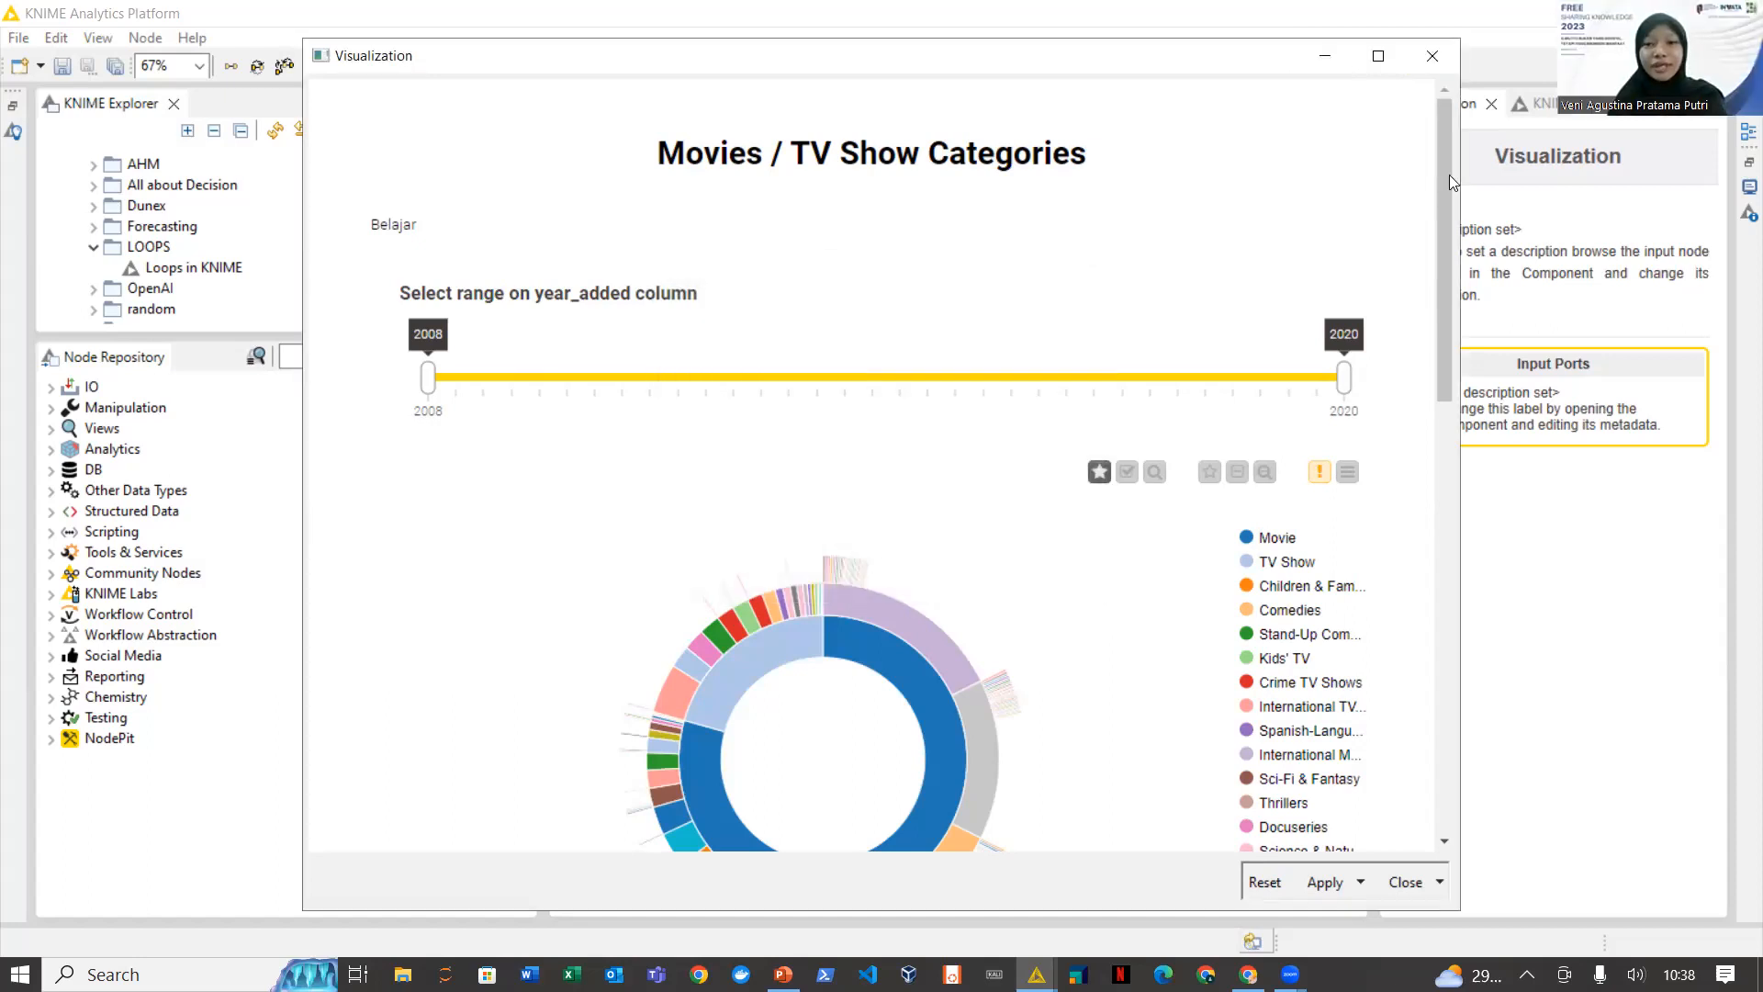
drag(1438, 195, 1377, 127)
click(1376, 56)
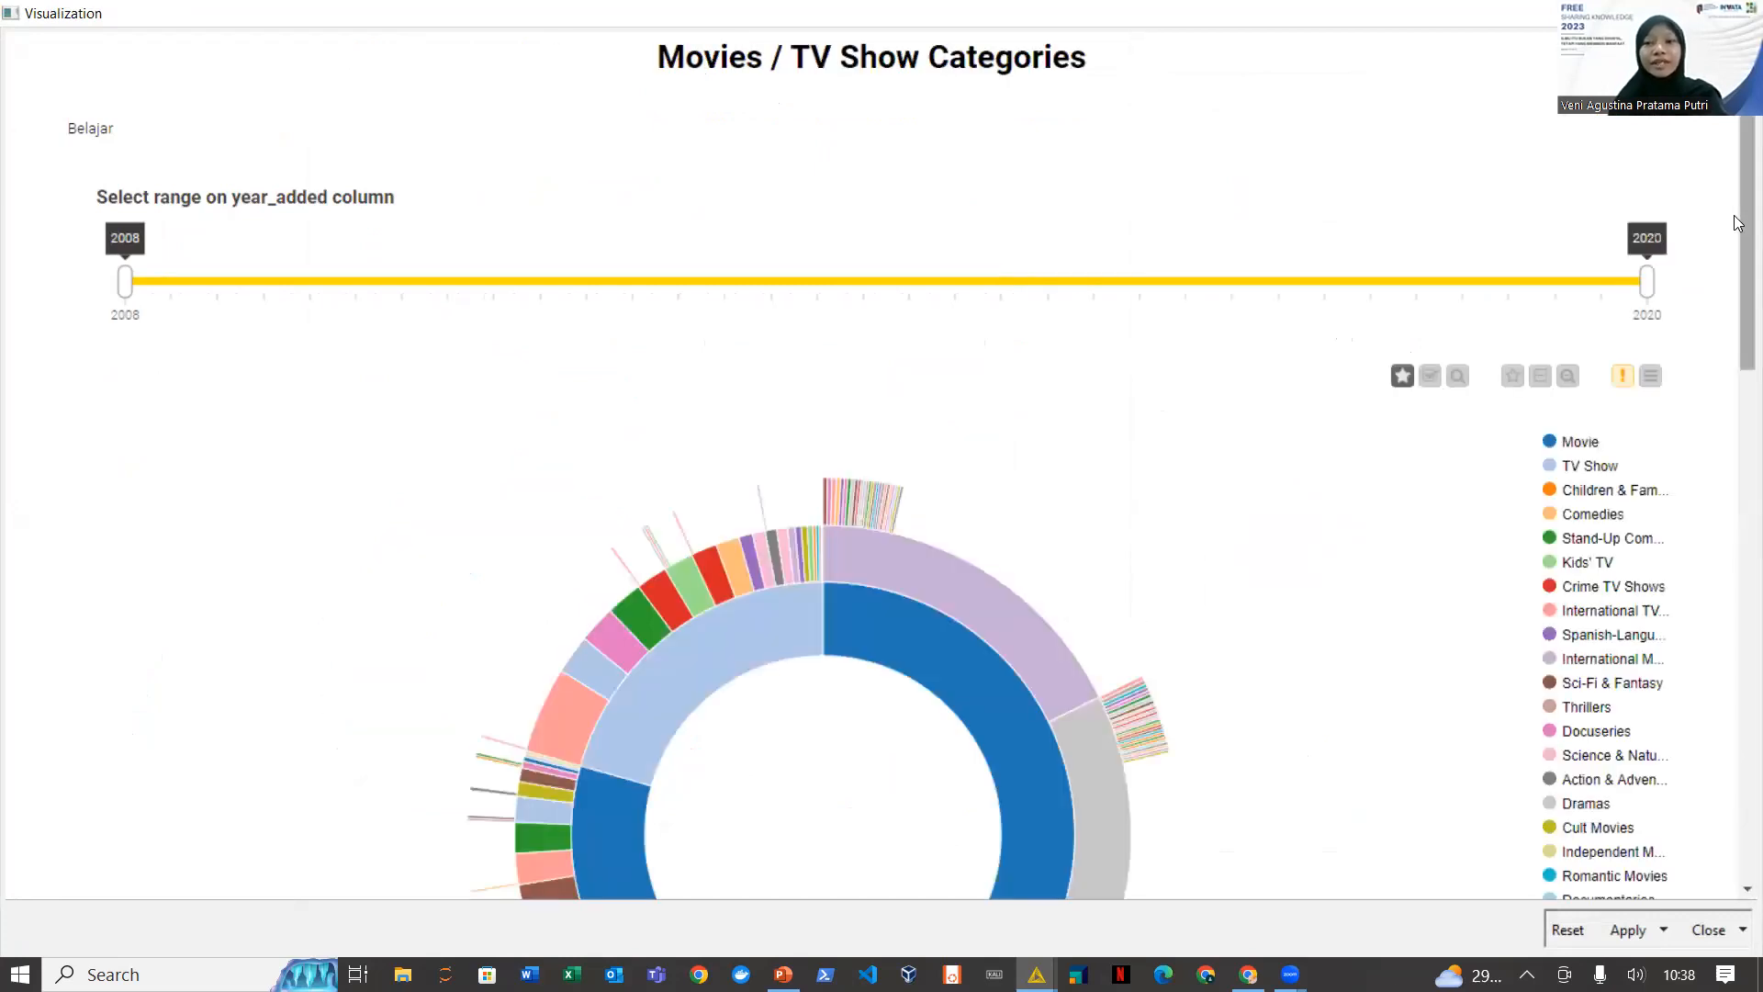
Examine the whole Visualization view, from the title with its added text and sunburst chart to the length charts and Selected shows
scroll(1675, 476, down, 6)
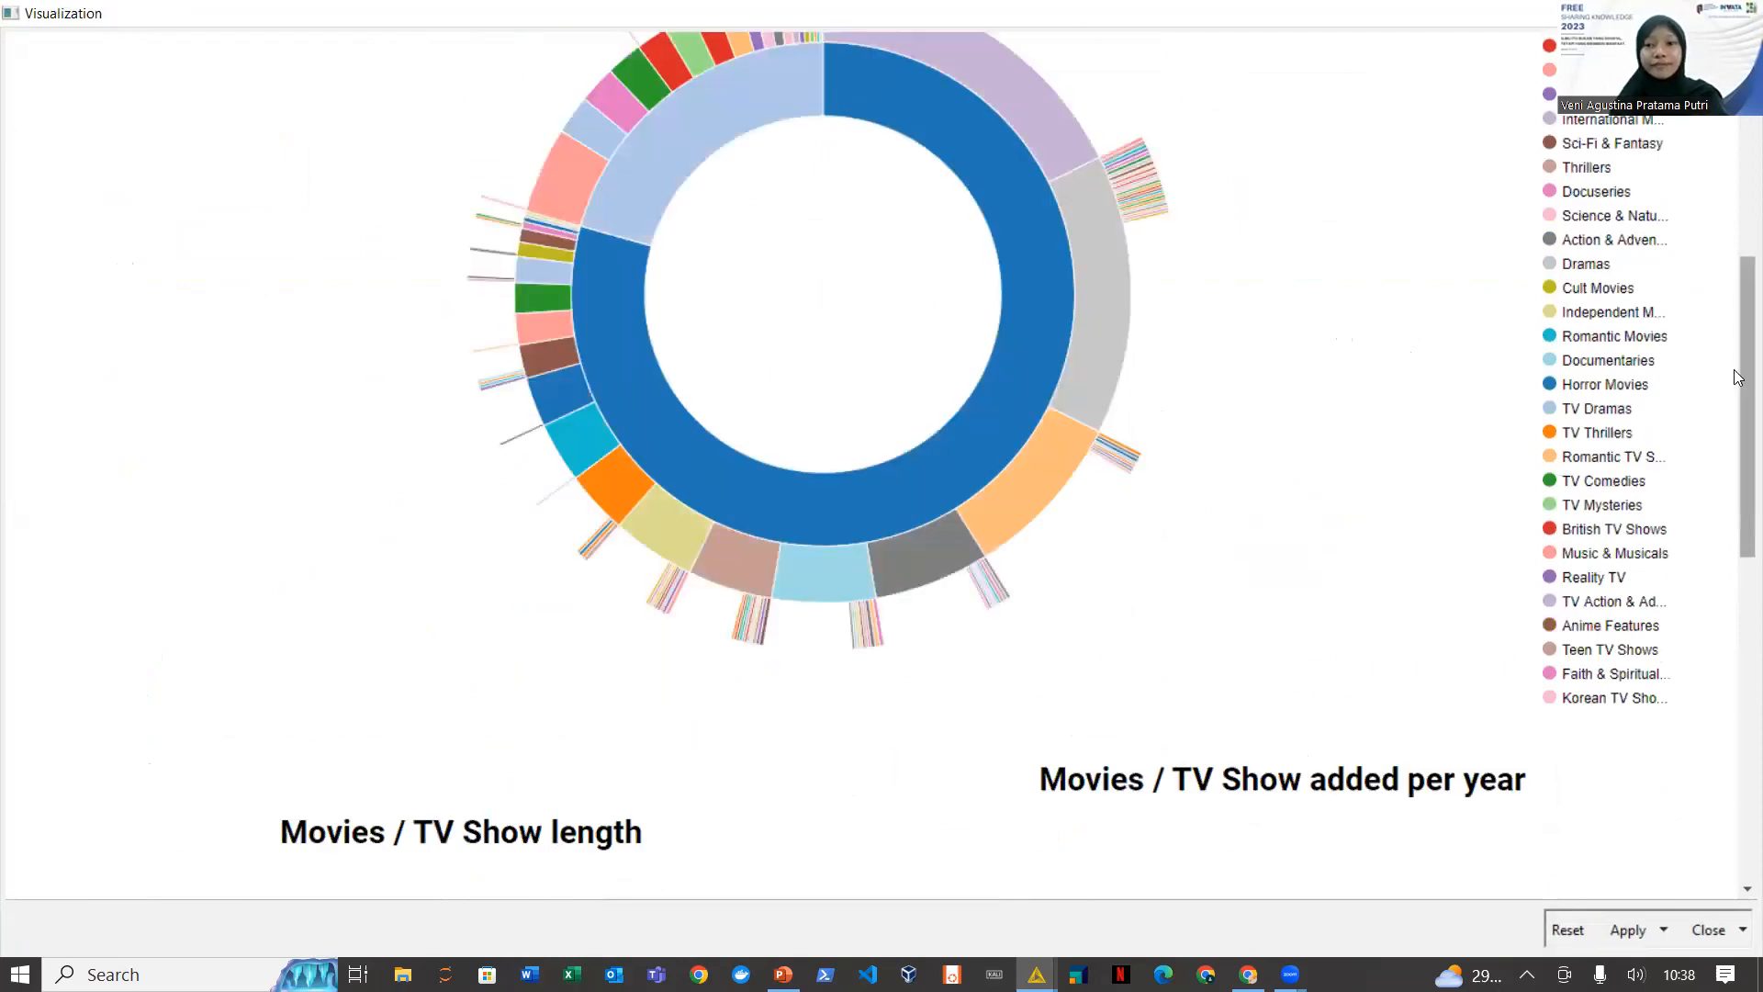
scroll(1689, 551, down, 10)
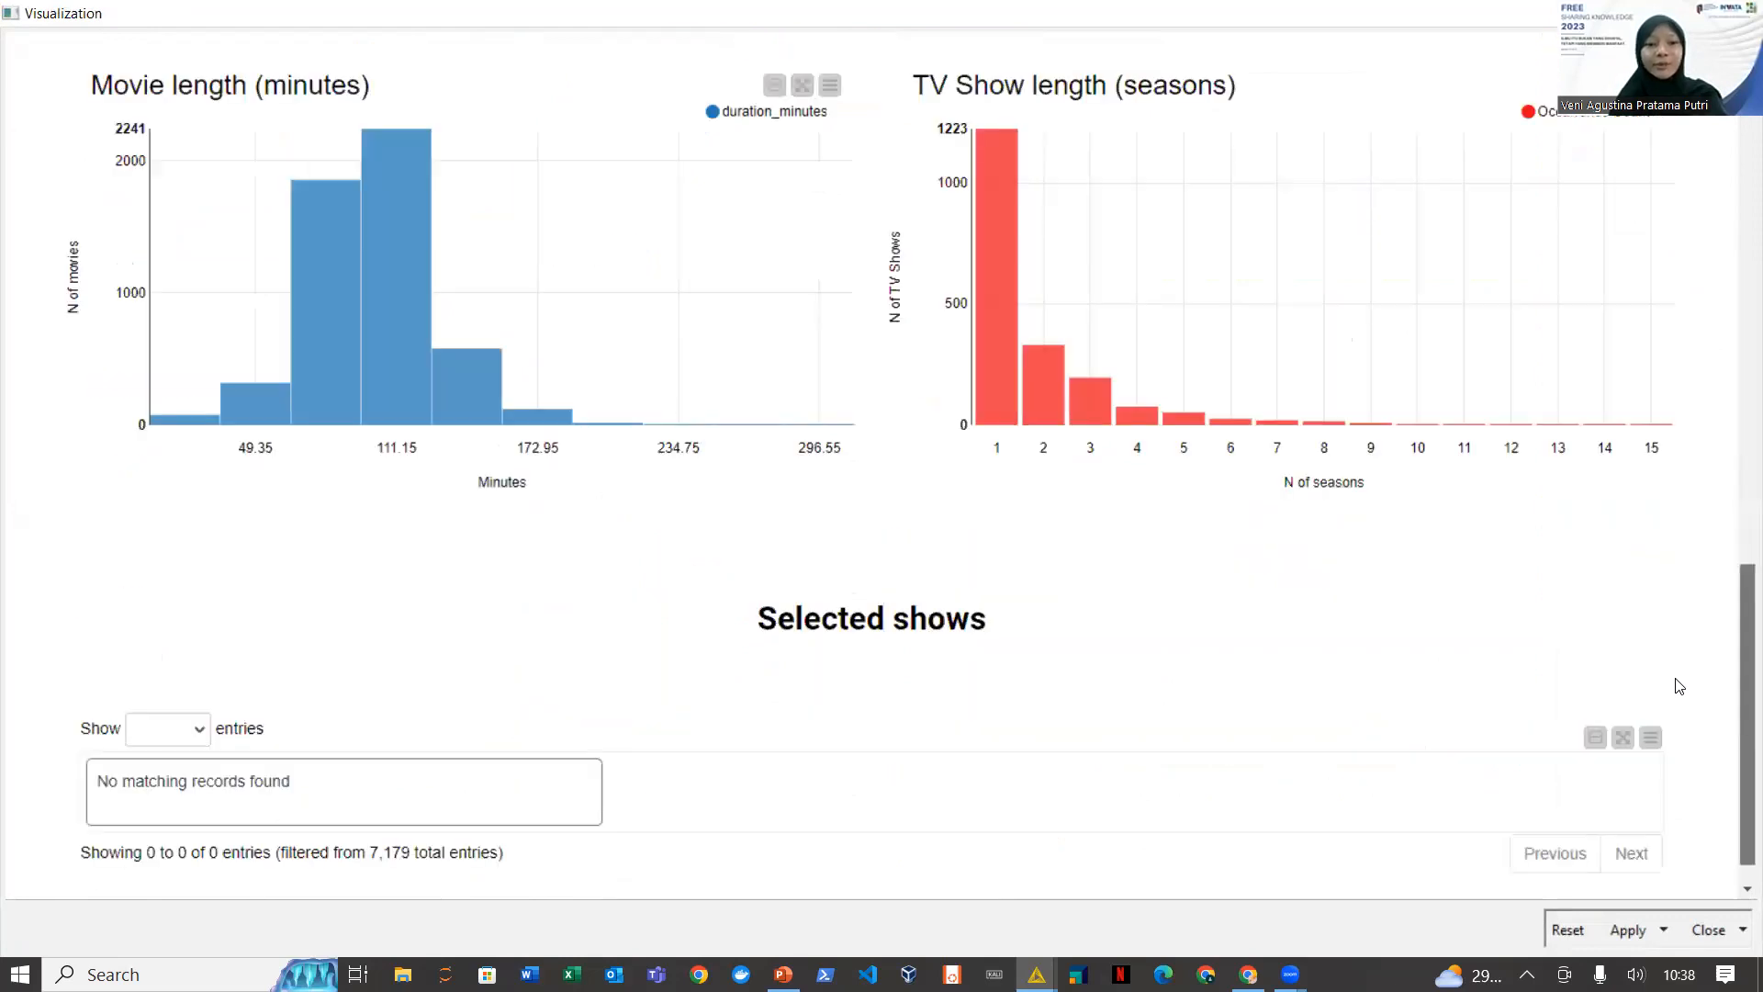
scroll(1672, 670, up, 10)
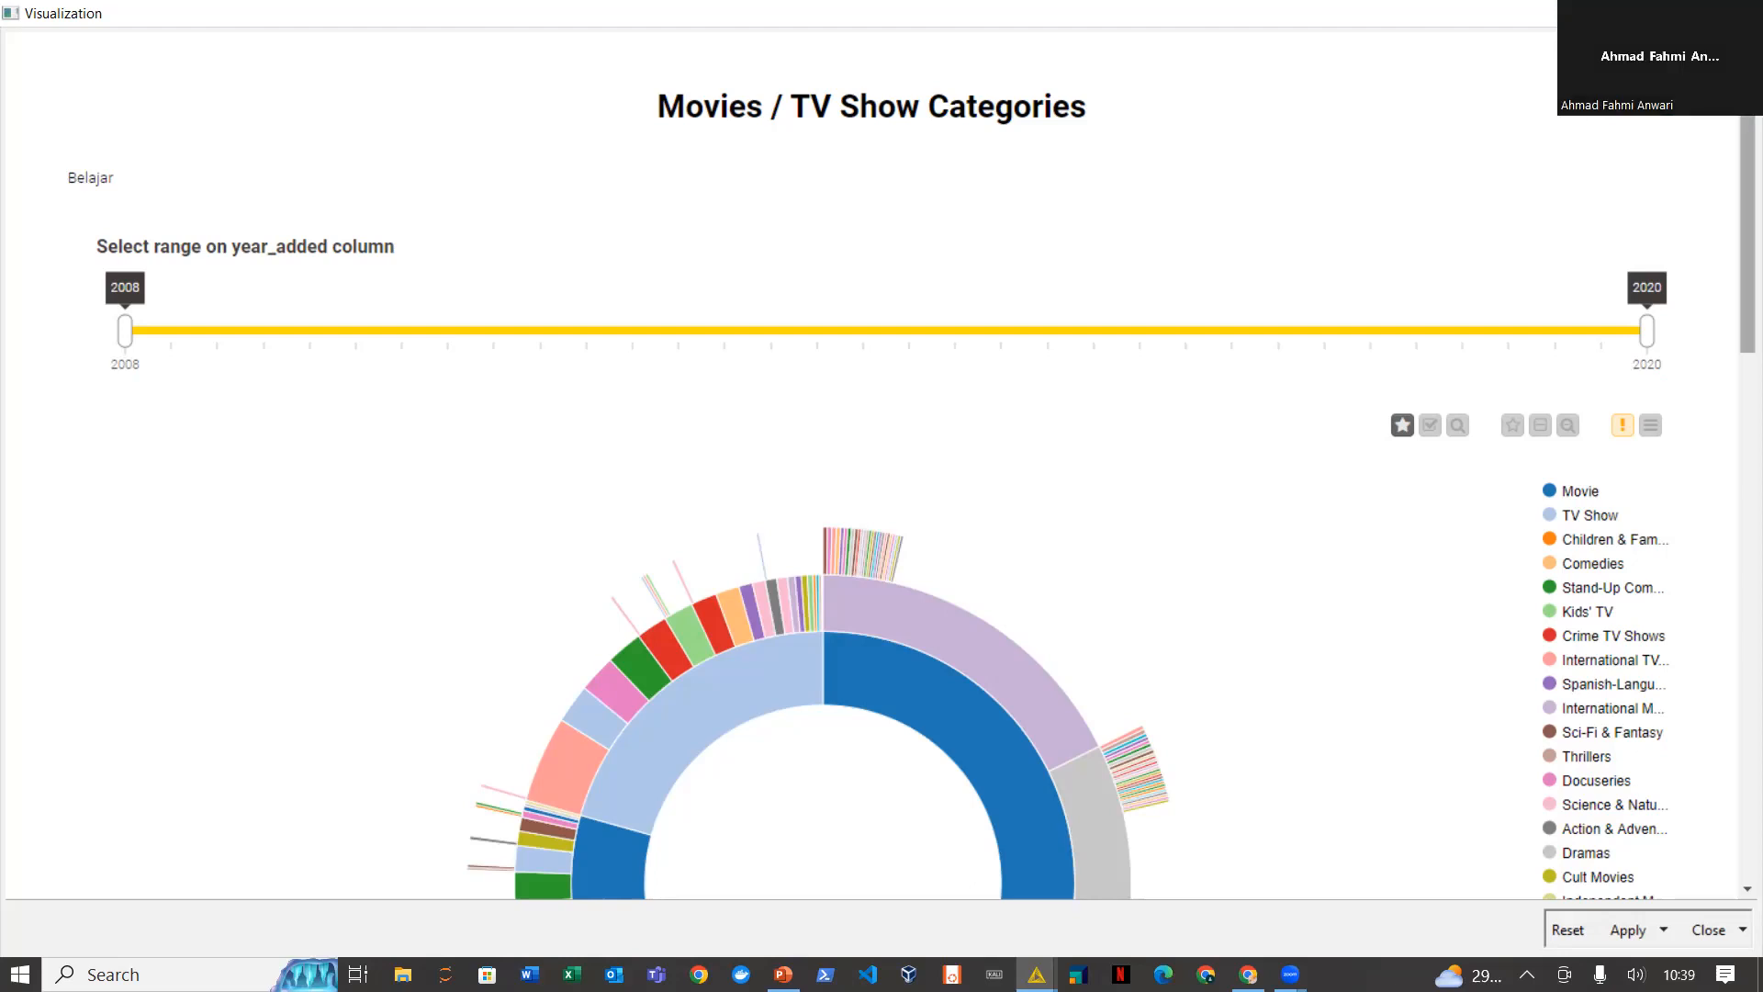
scroll(1730, 301, down, 3)
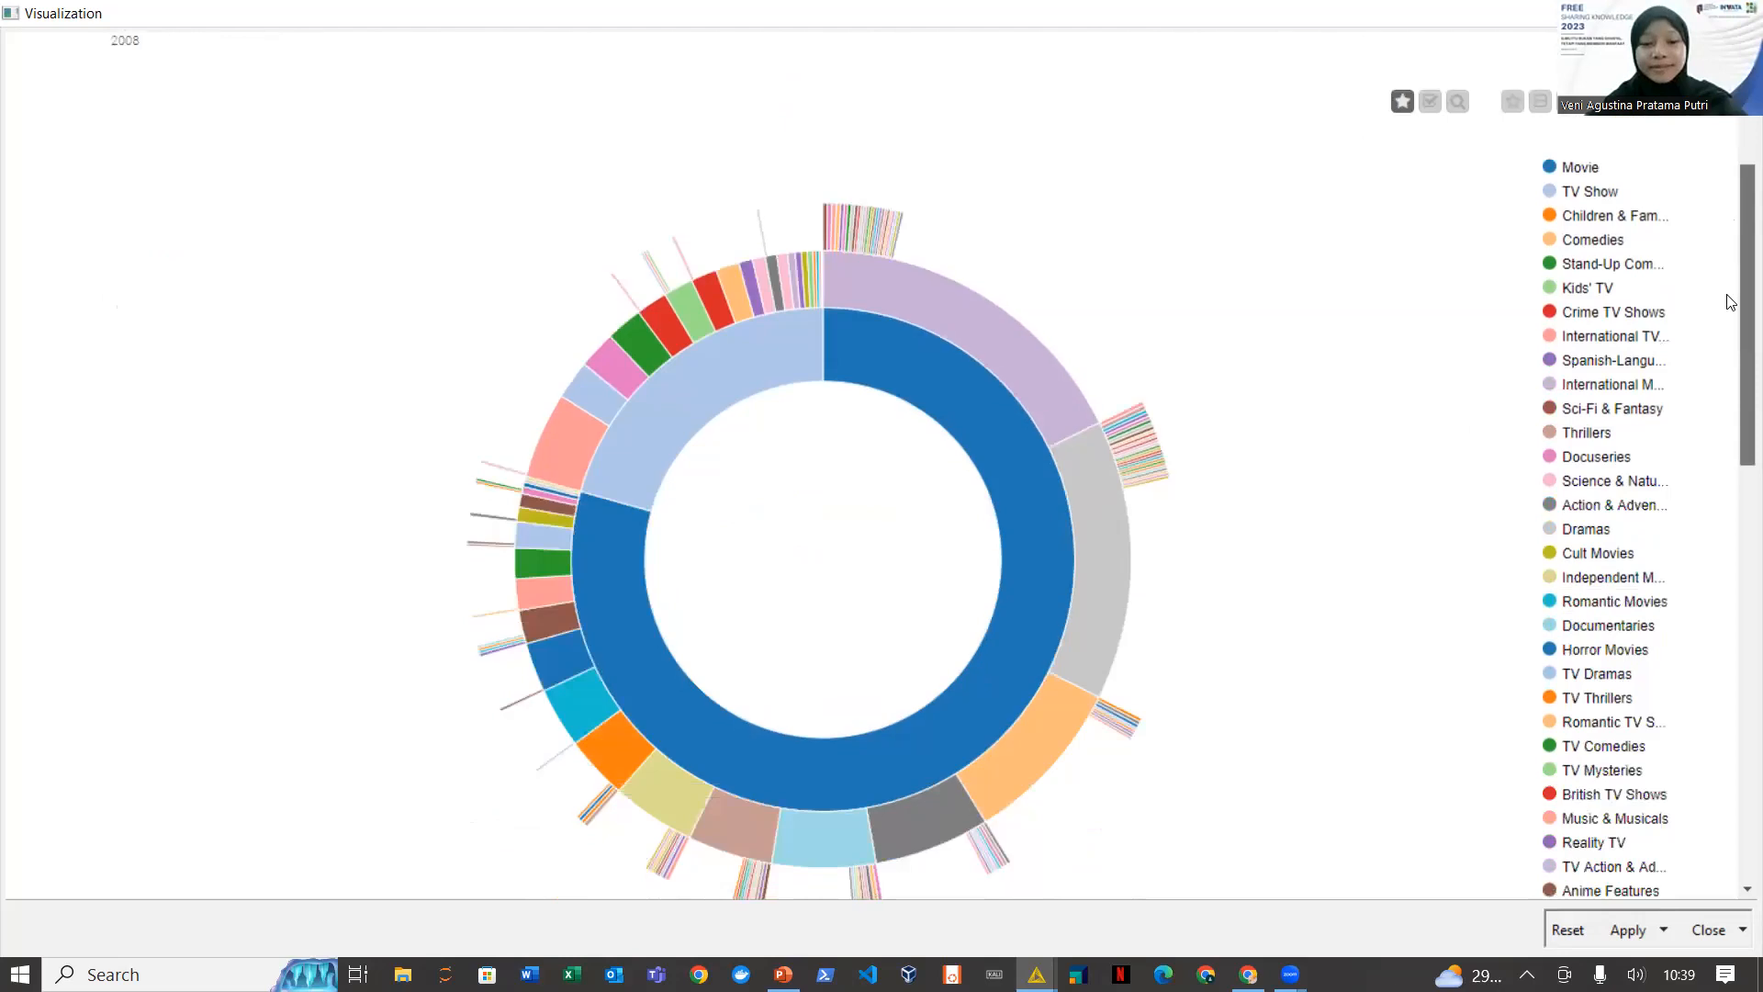
scroll(1726, 299, down, 2)
scroll(1726, 299, up, 5)
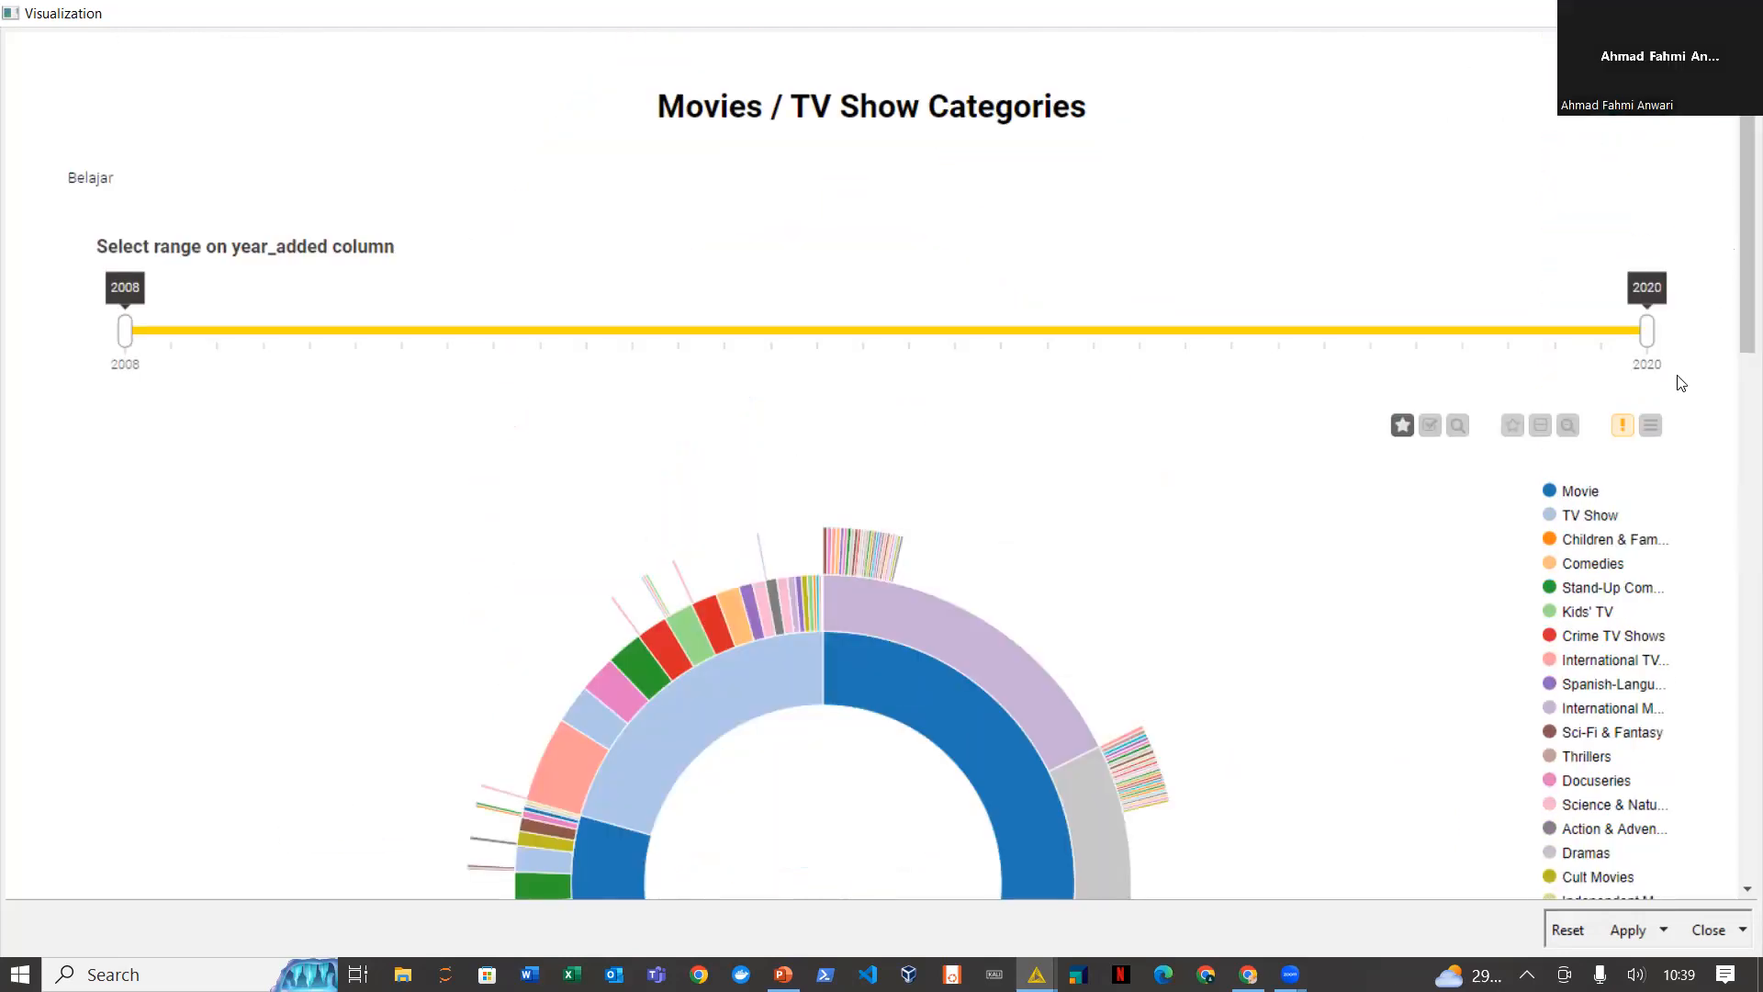
drag(1739, 175, 1635, 820)
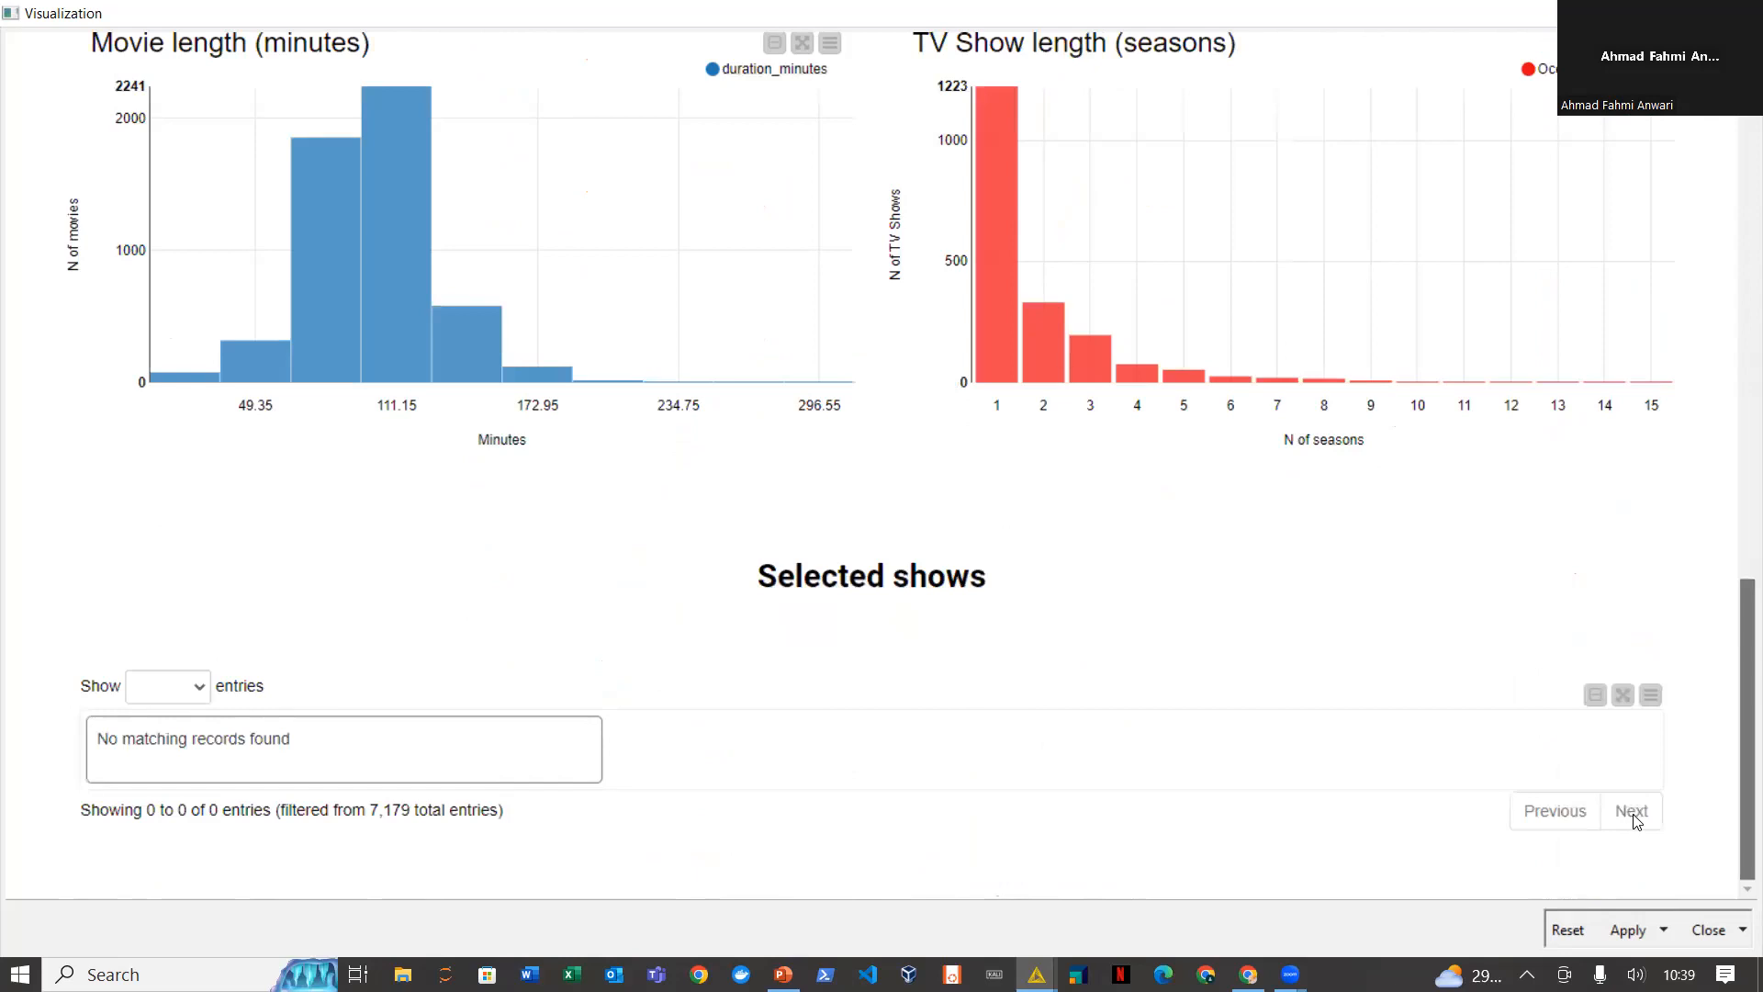
drag(1635, 820, 1718, 735)
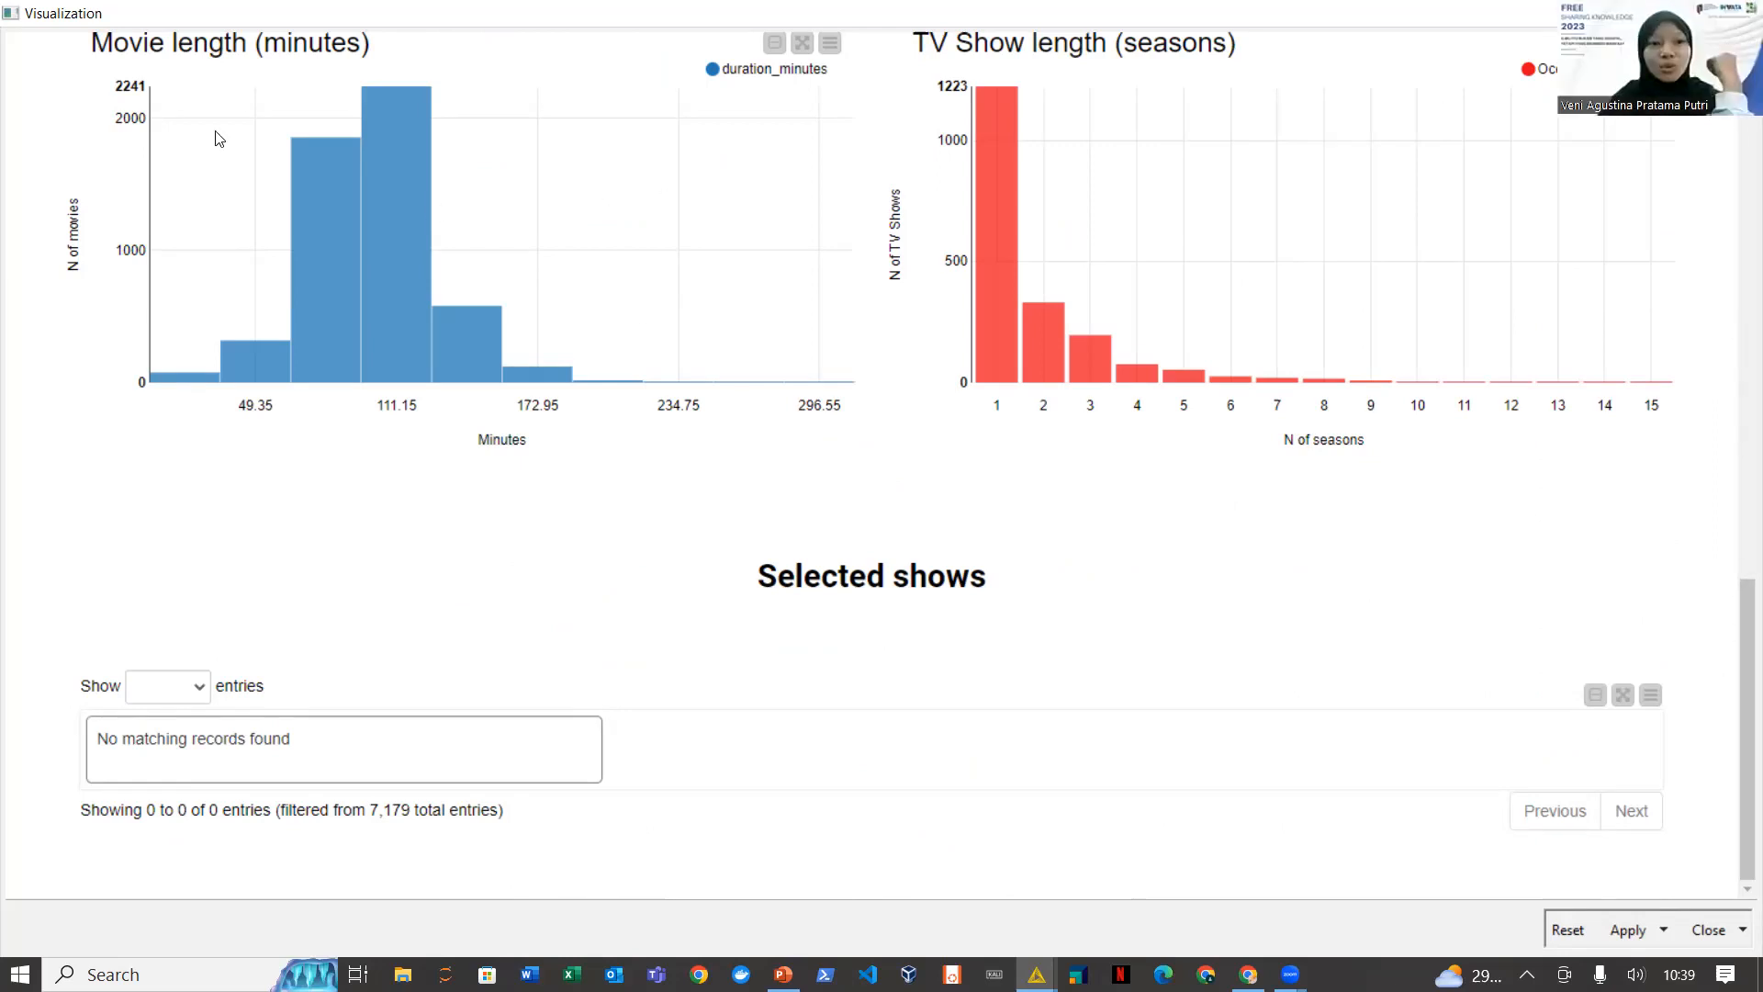
drag(1744, 657, 1684, 247)
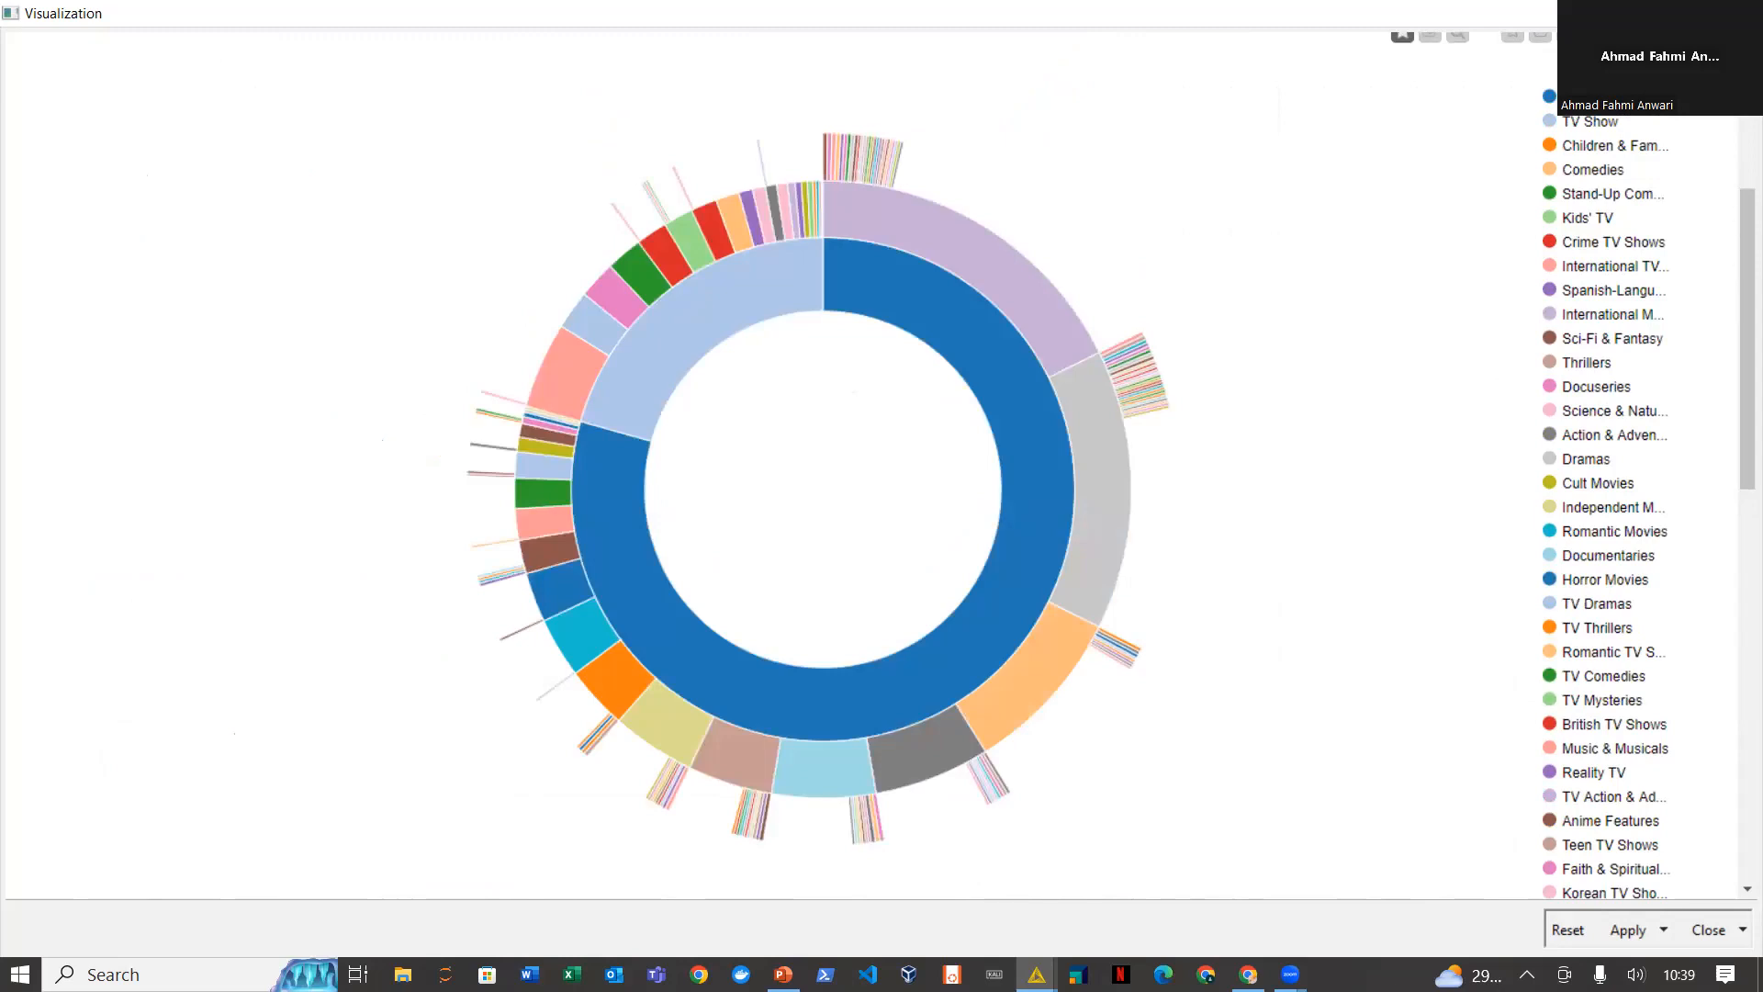
drag(1742, 264, 1741, 115)
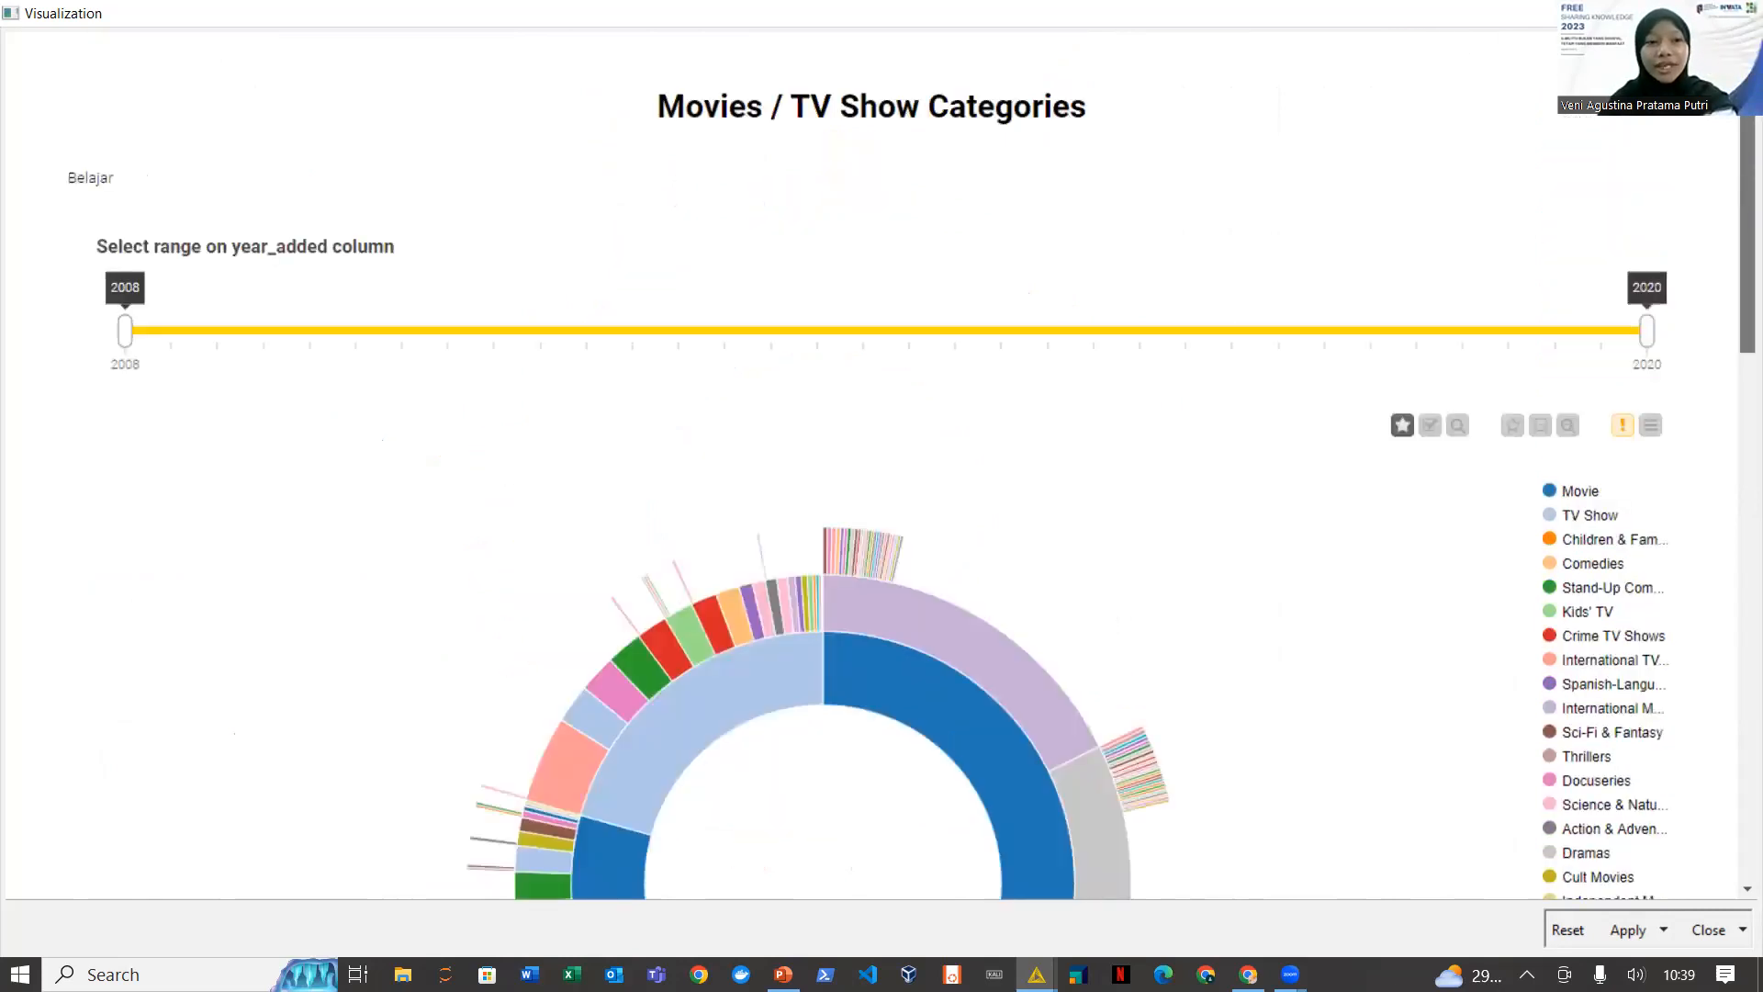
click(1738, 874)
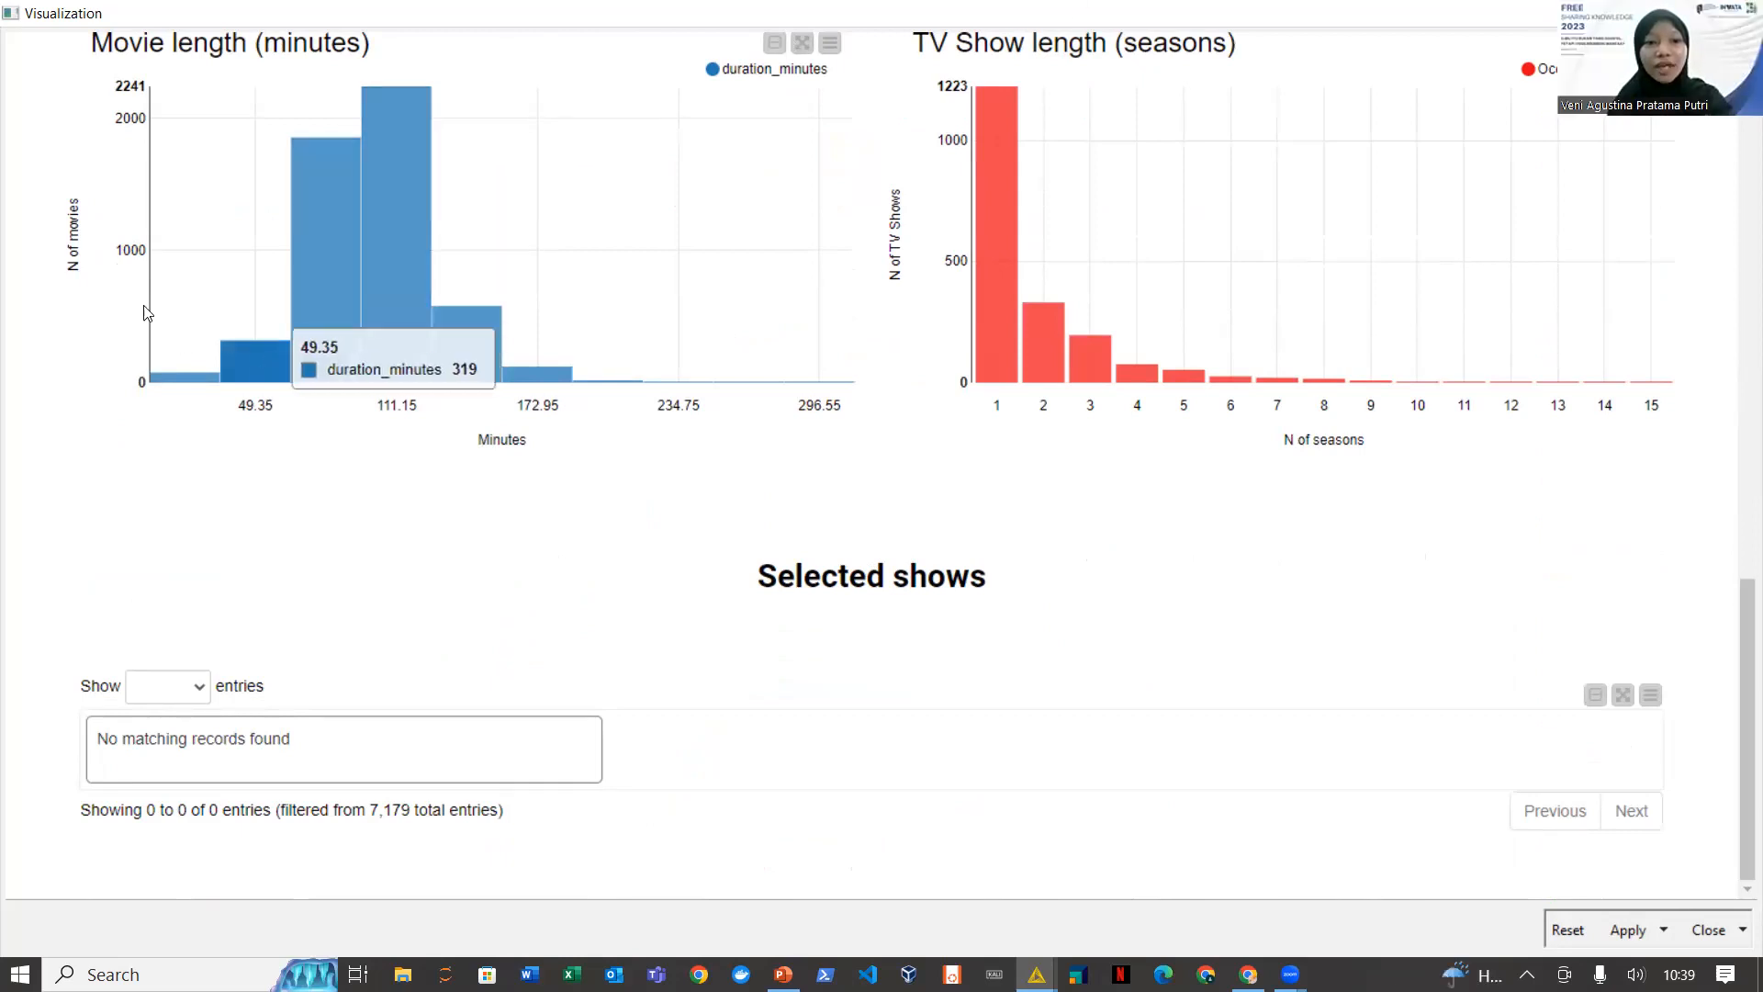
mouse_move(569, 377)
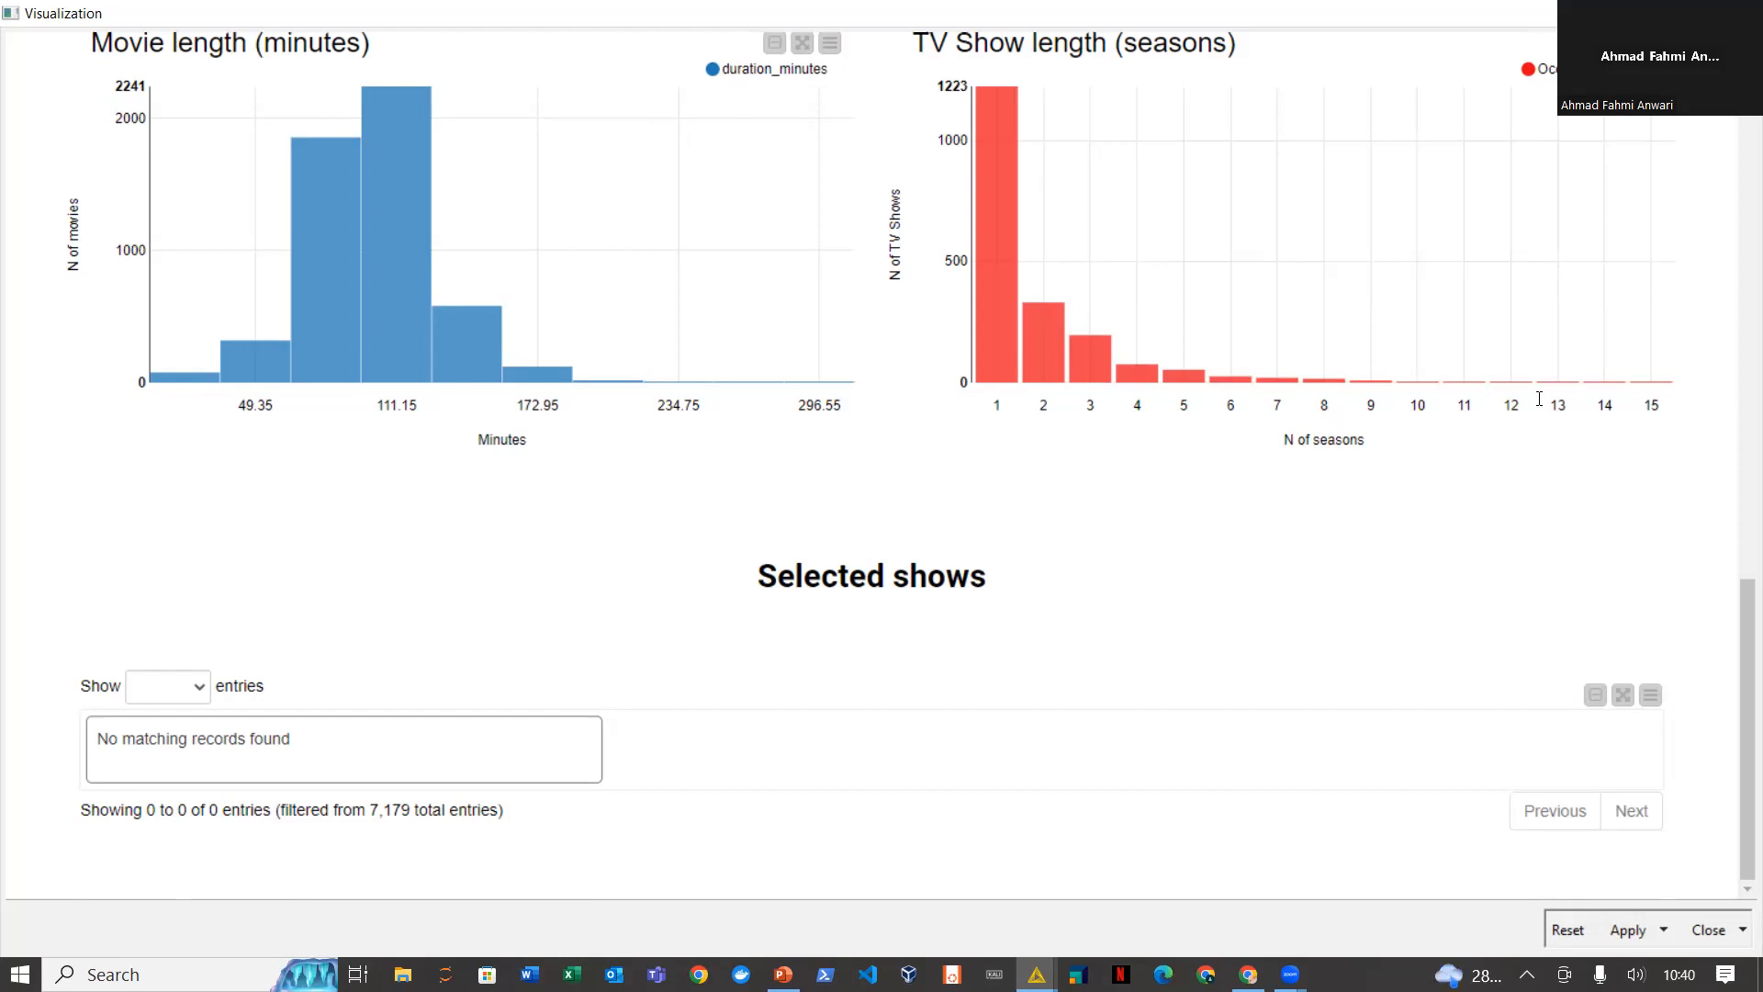
Set the system's headphone volume to 100
click(1636, 975)
click(1686, 924)
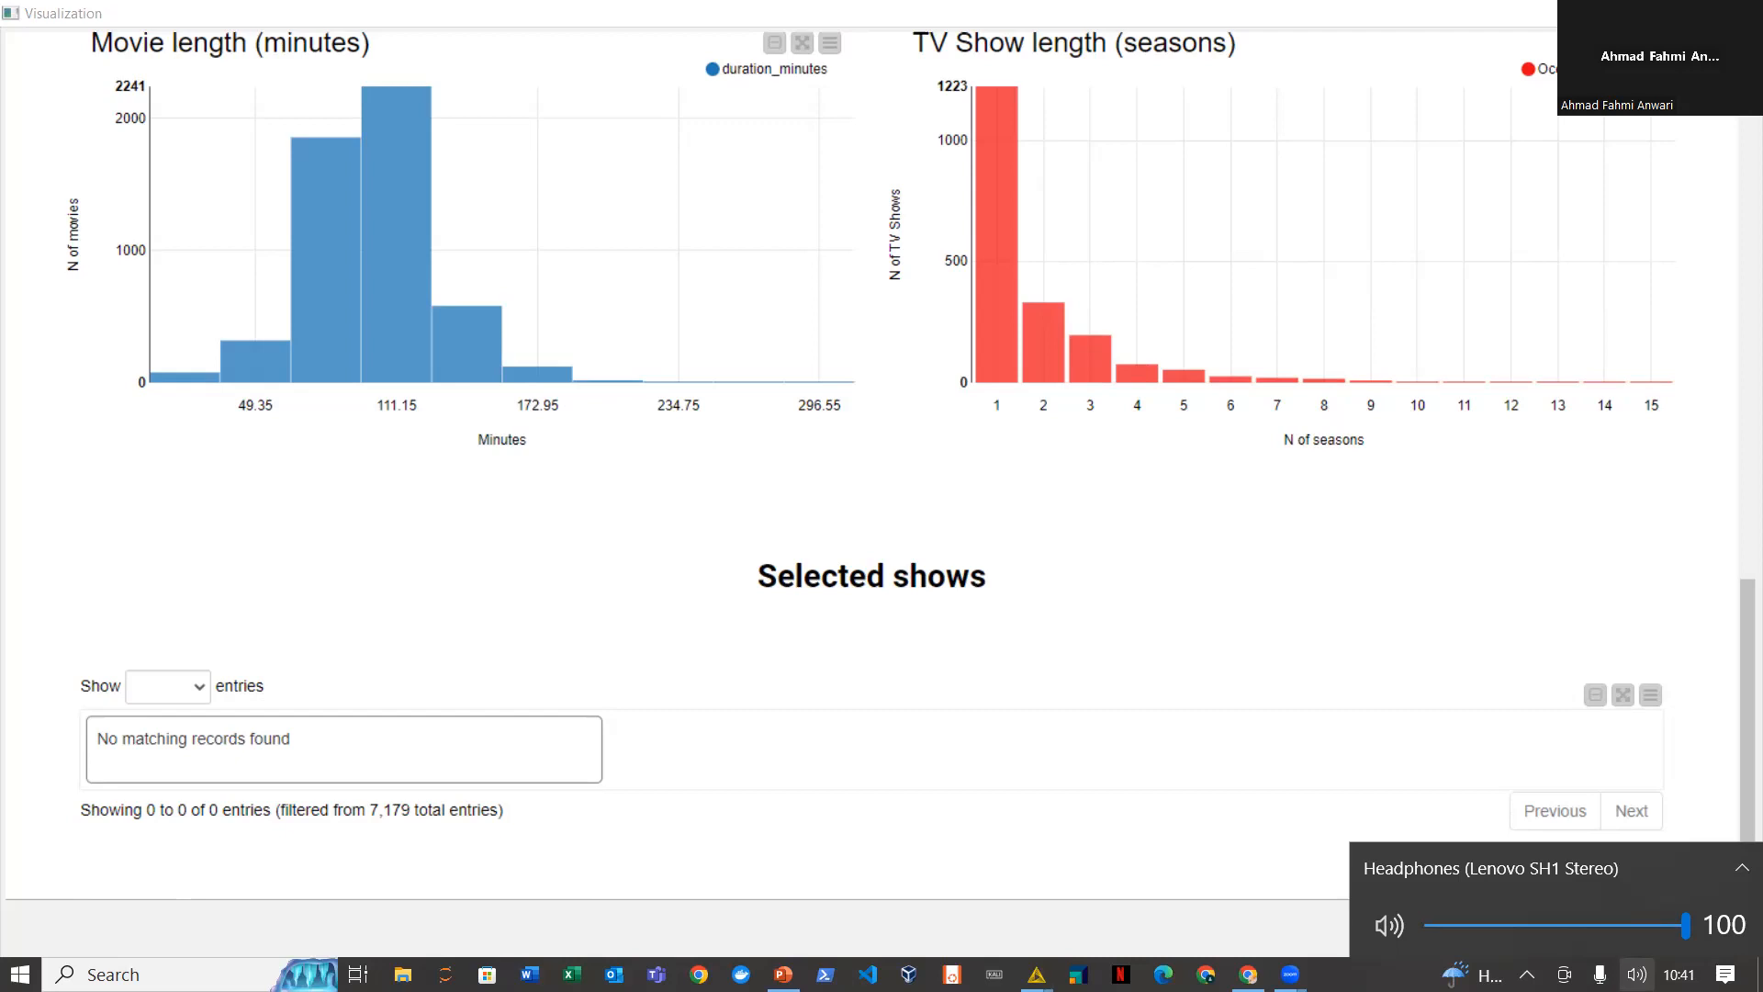
key(Escape)
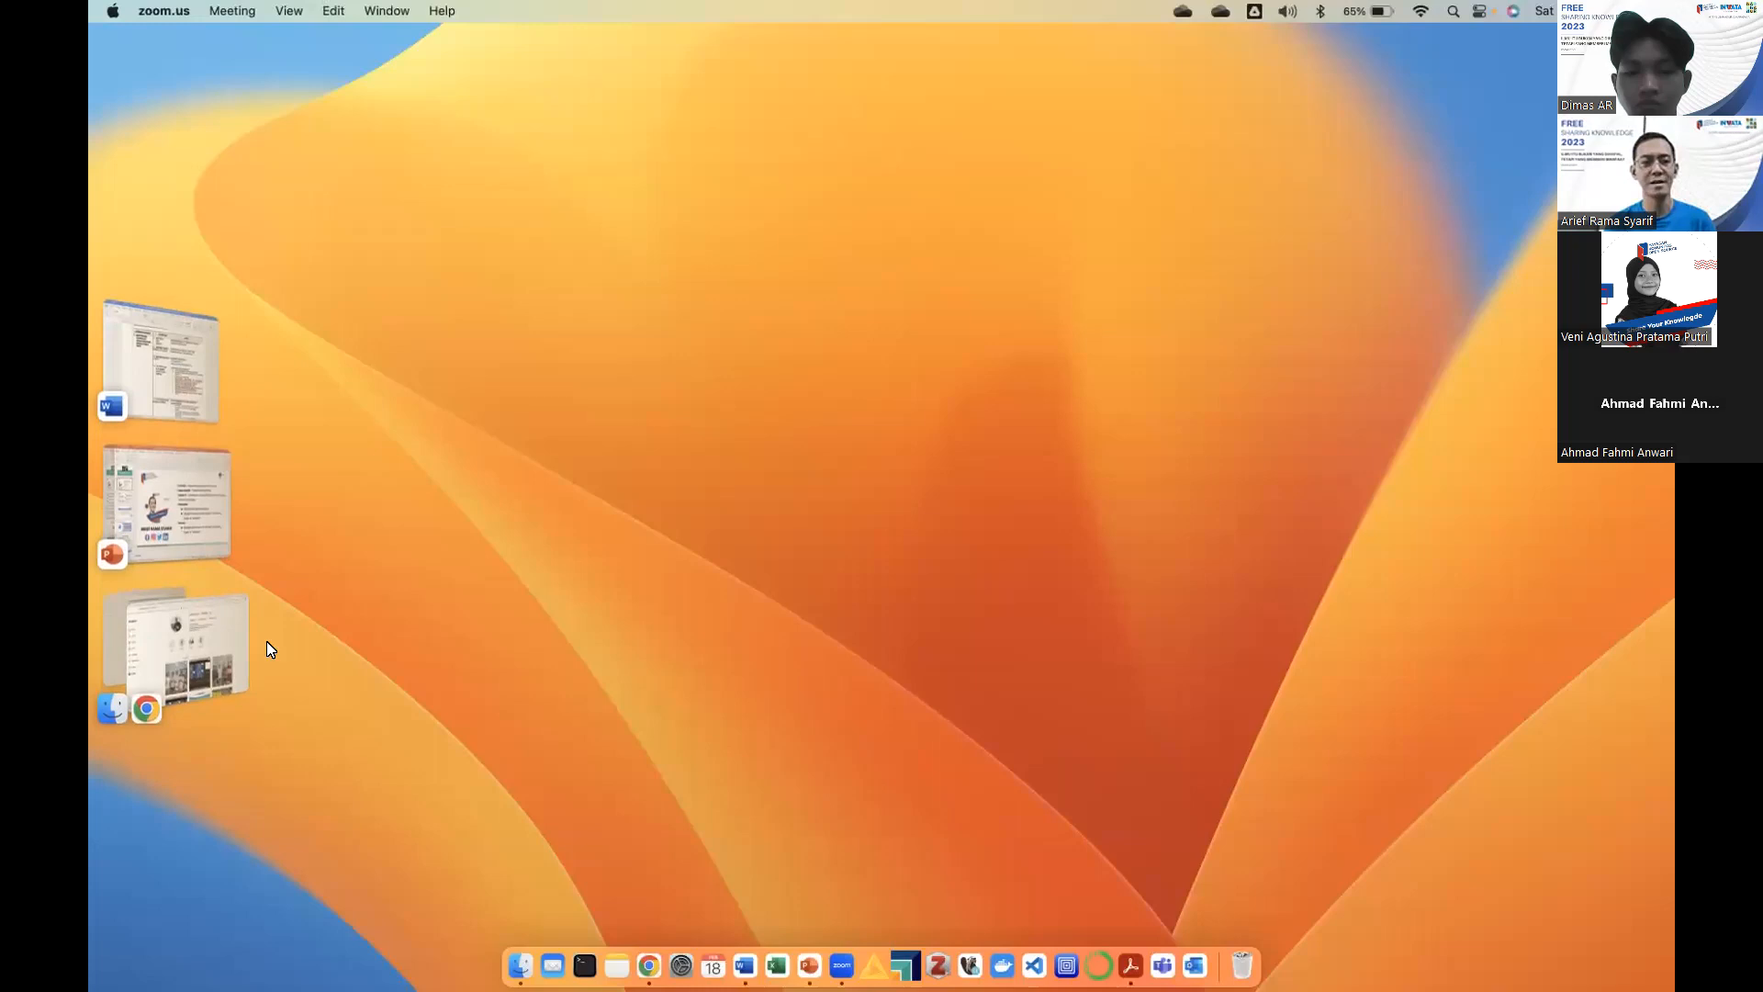
Switch to Chrome, browse the Instagram profile's posts back to November 2022 and open the one about GoTo's mass layoff of 1.300 employees
click(187, 656)
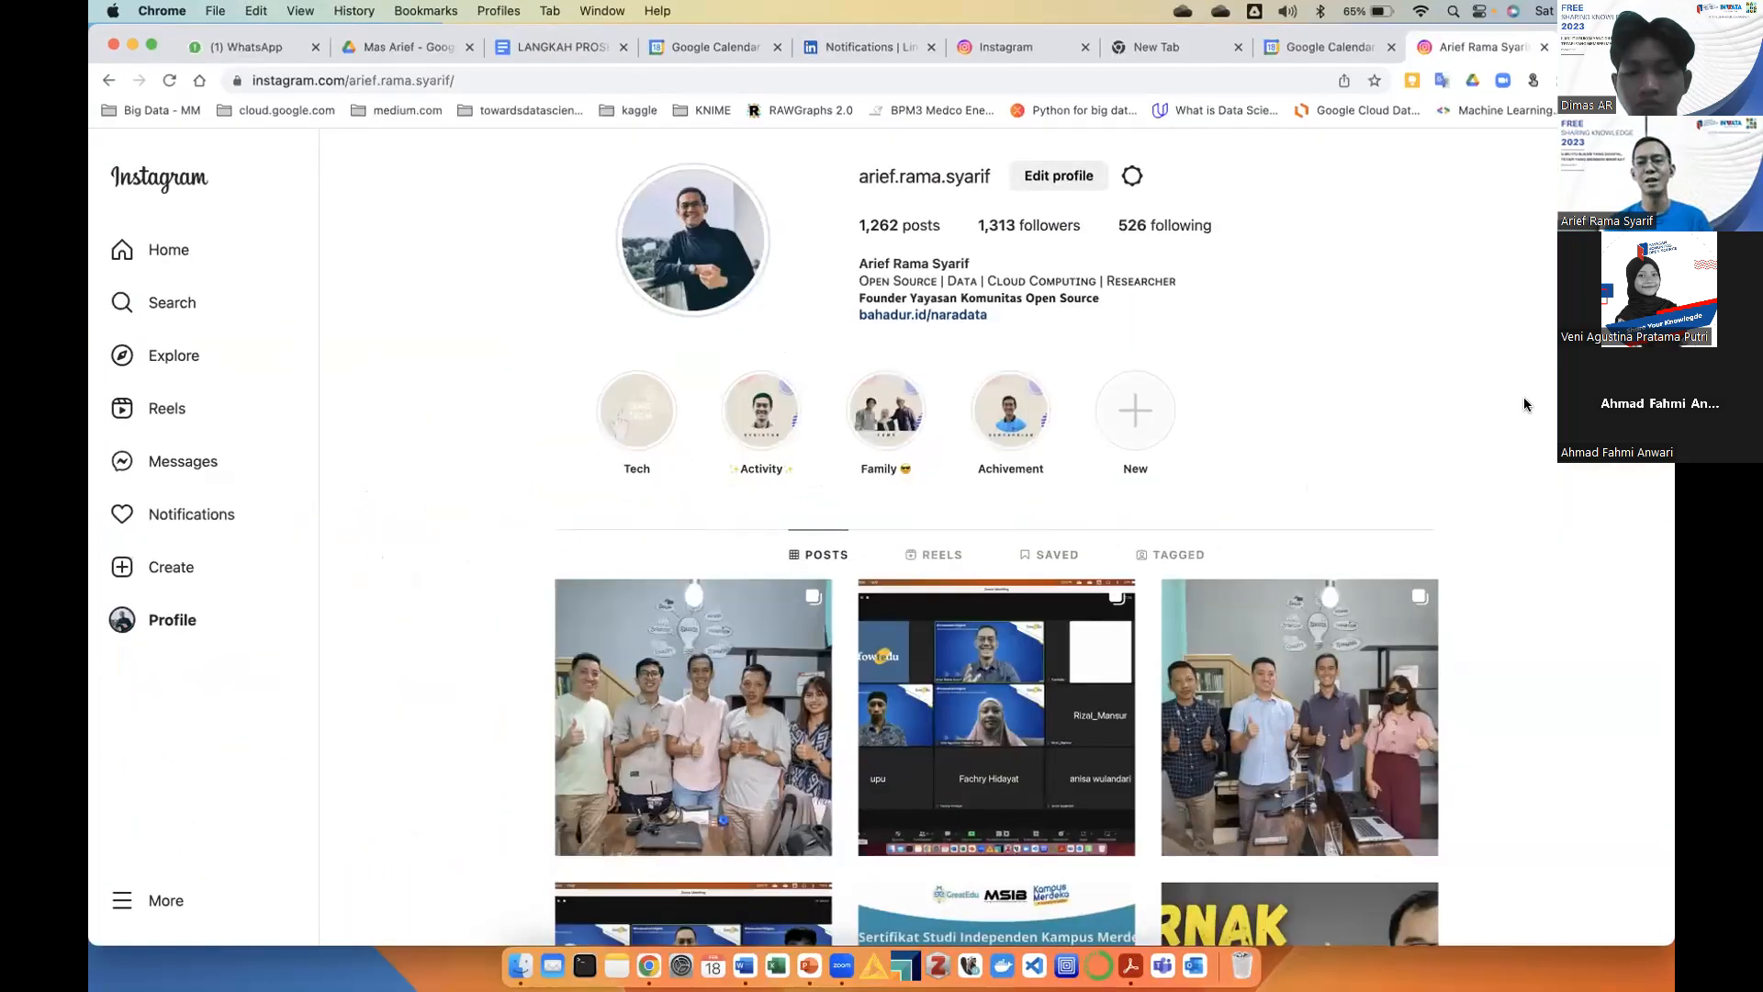
scroll(1525, 397, down, 15)
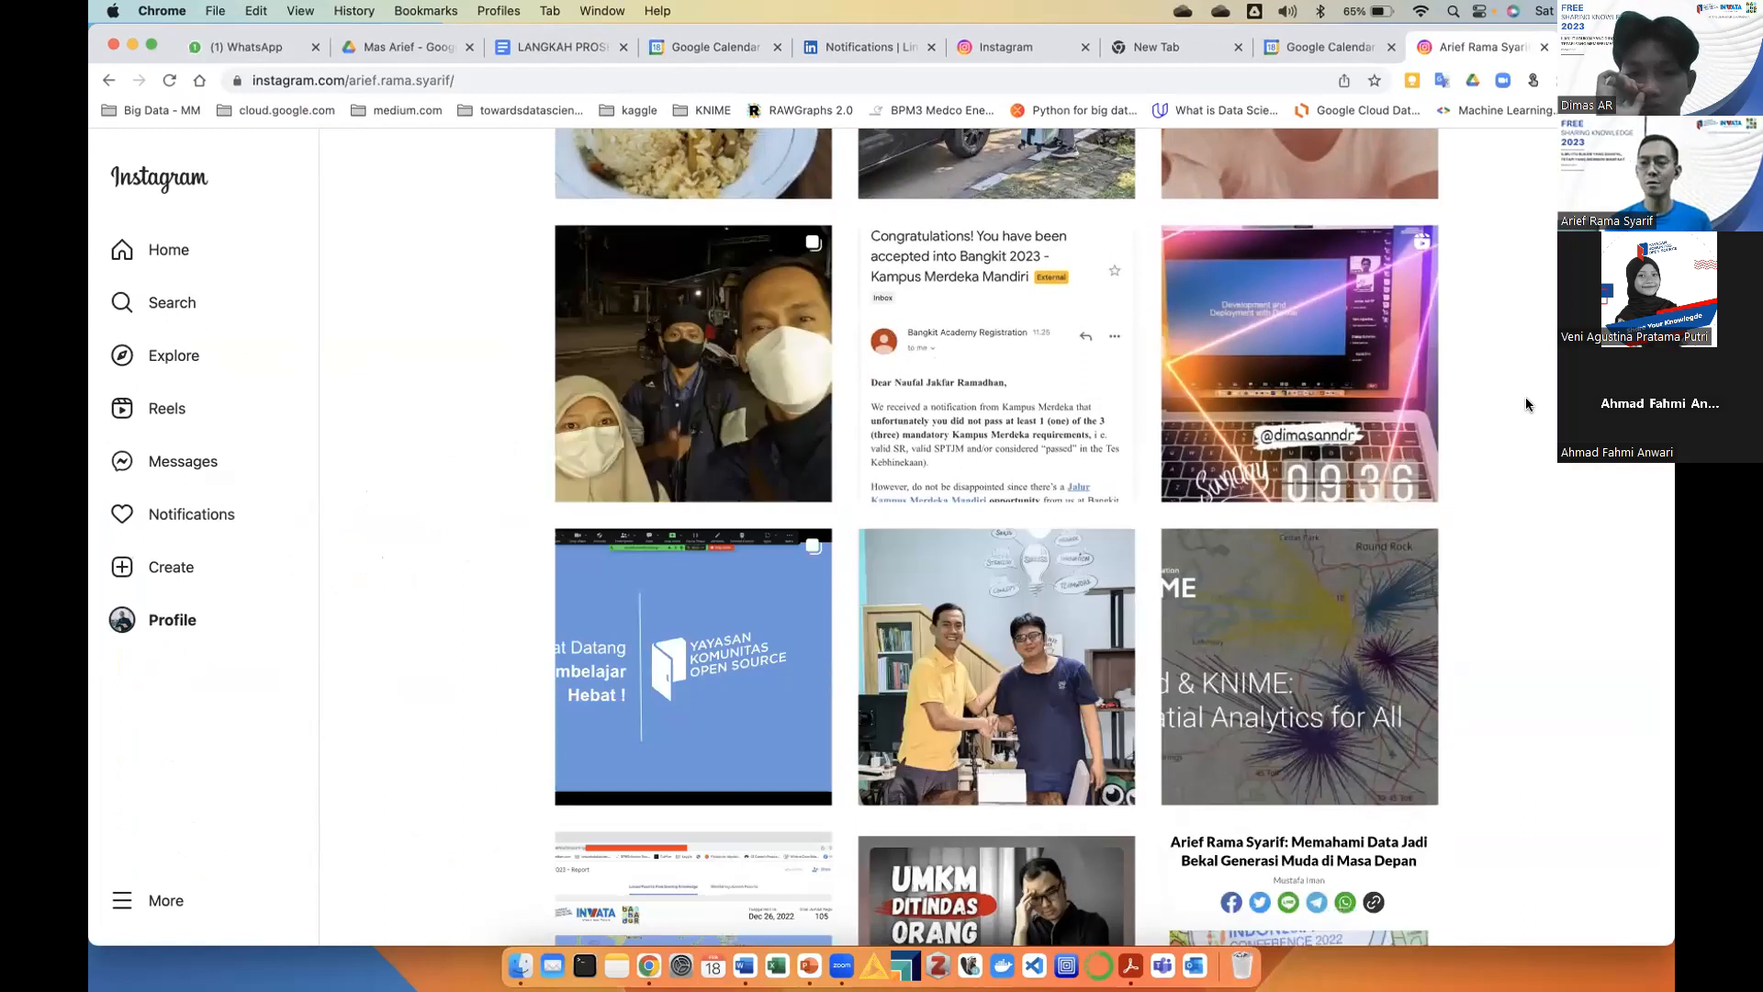
scroll(1524, 396, down, 2)
scroll(1524, 397, down, 6)
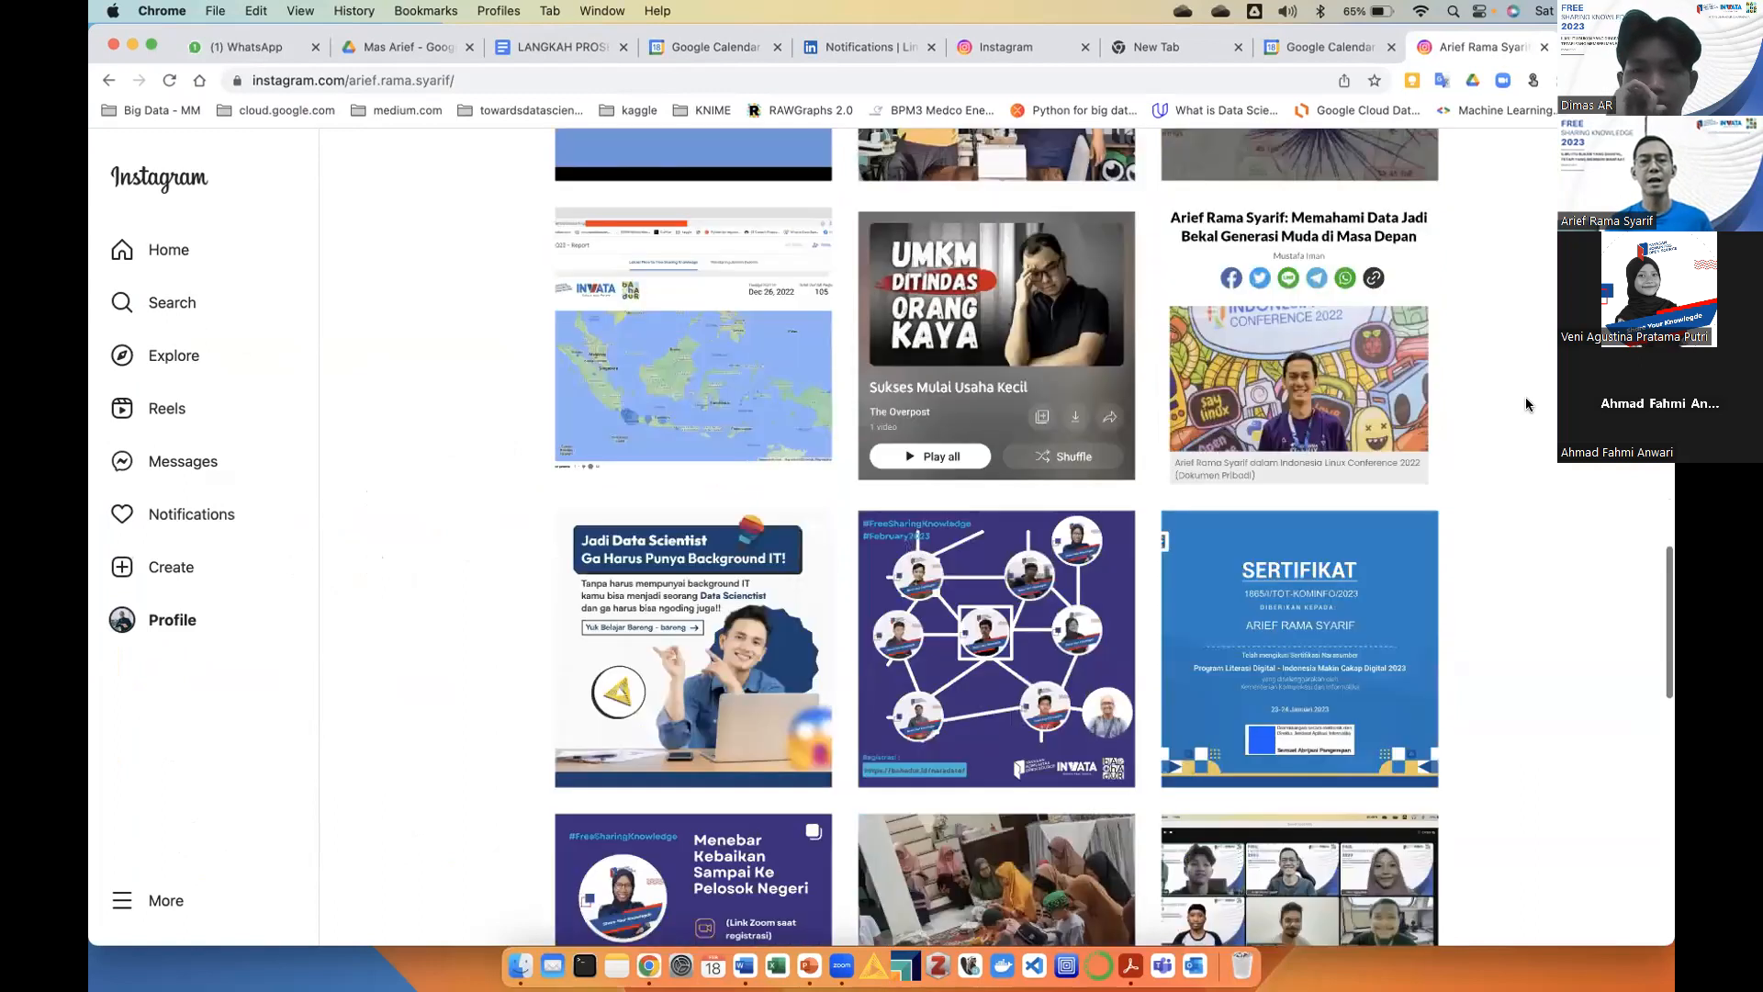
scroll(1524, 397, down, 14)
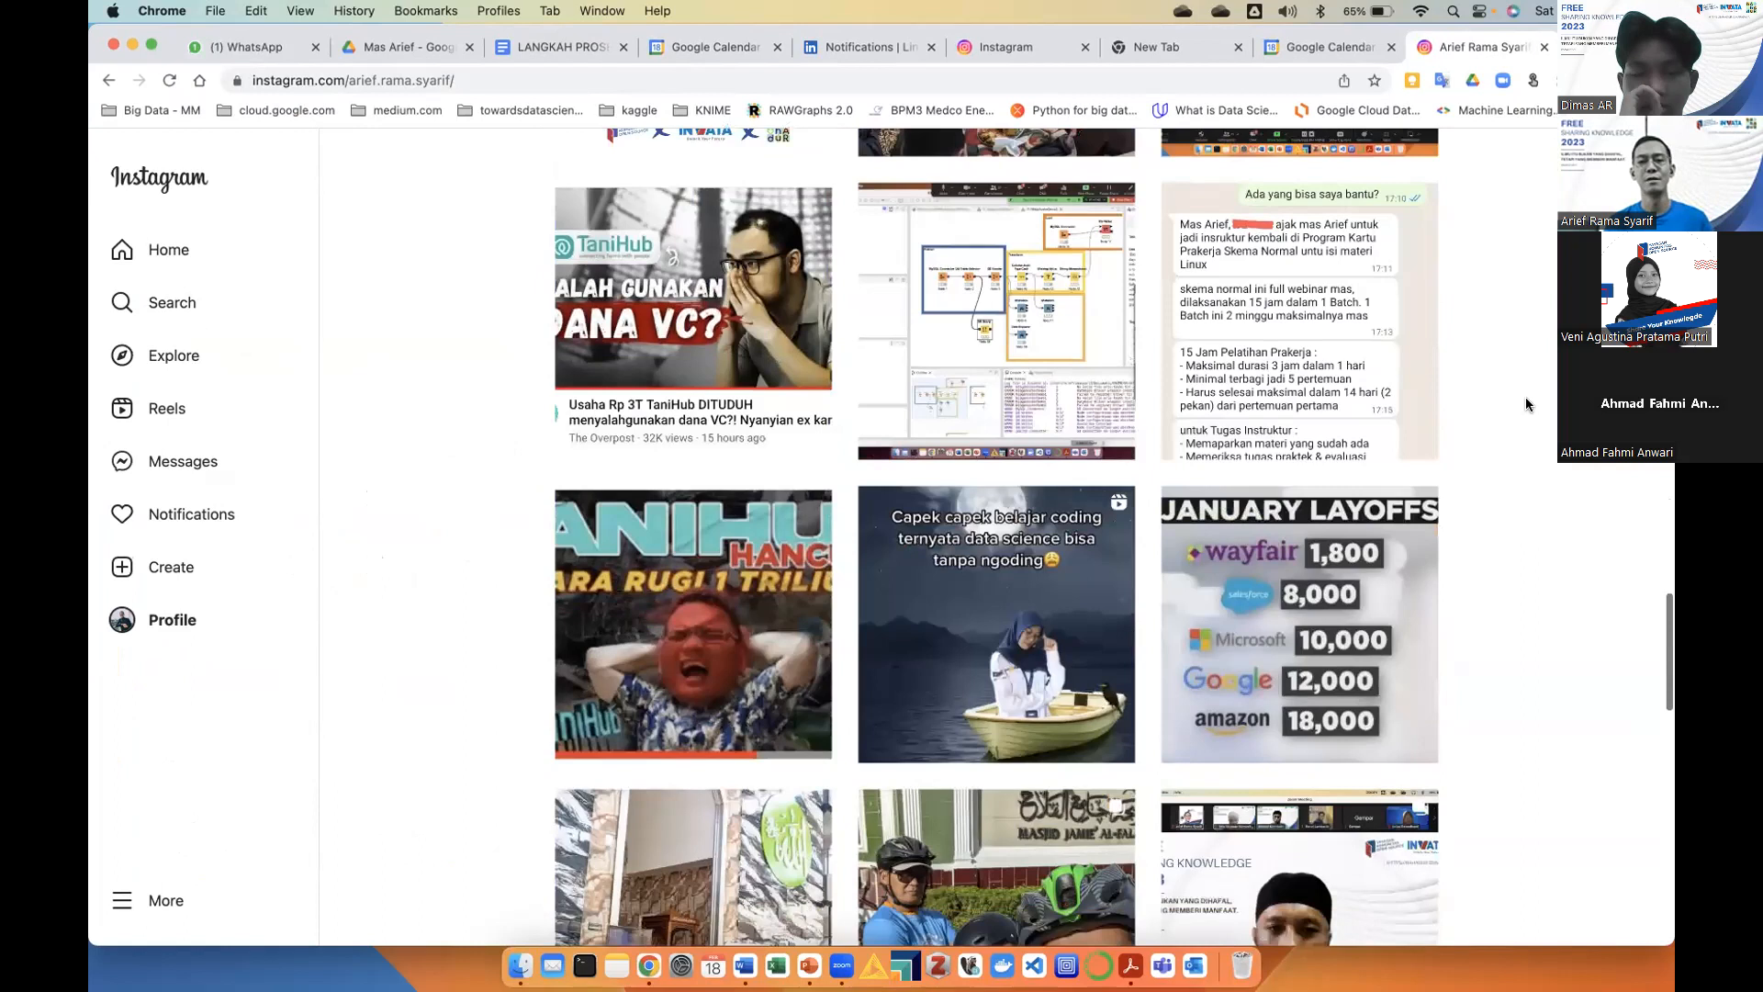
scroll(1527, 404, down, 10)
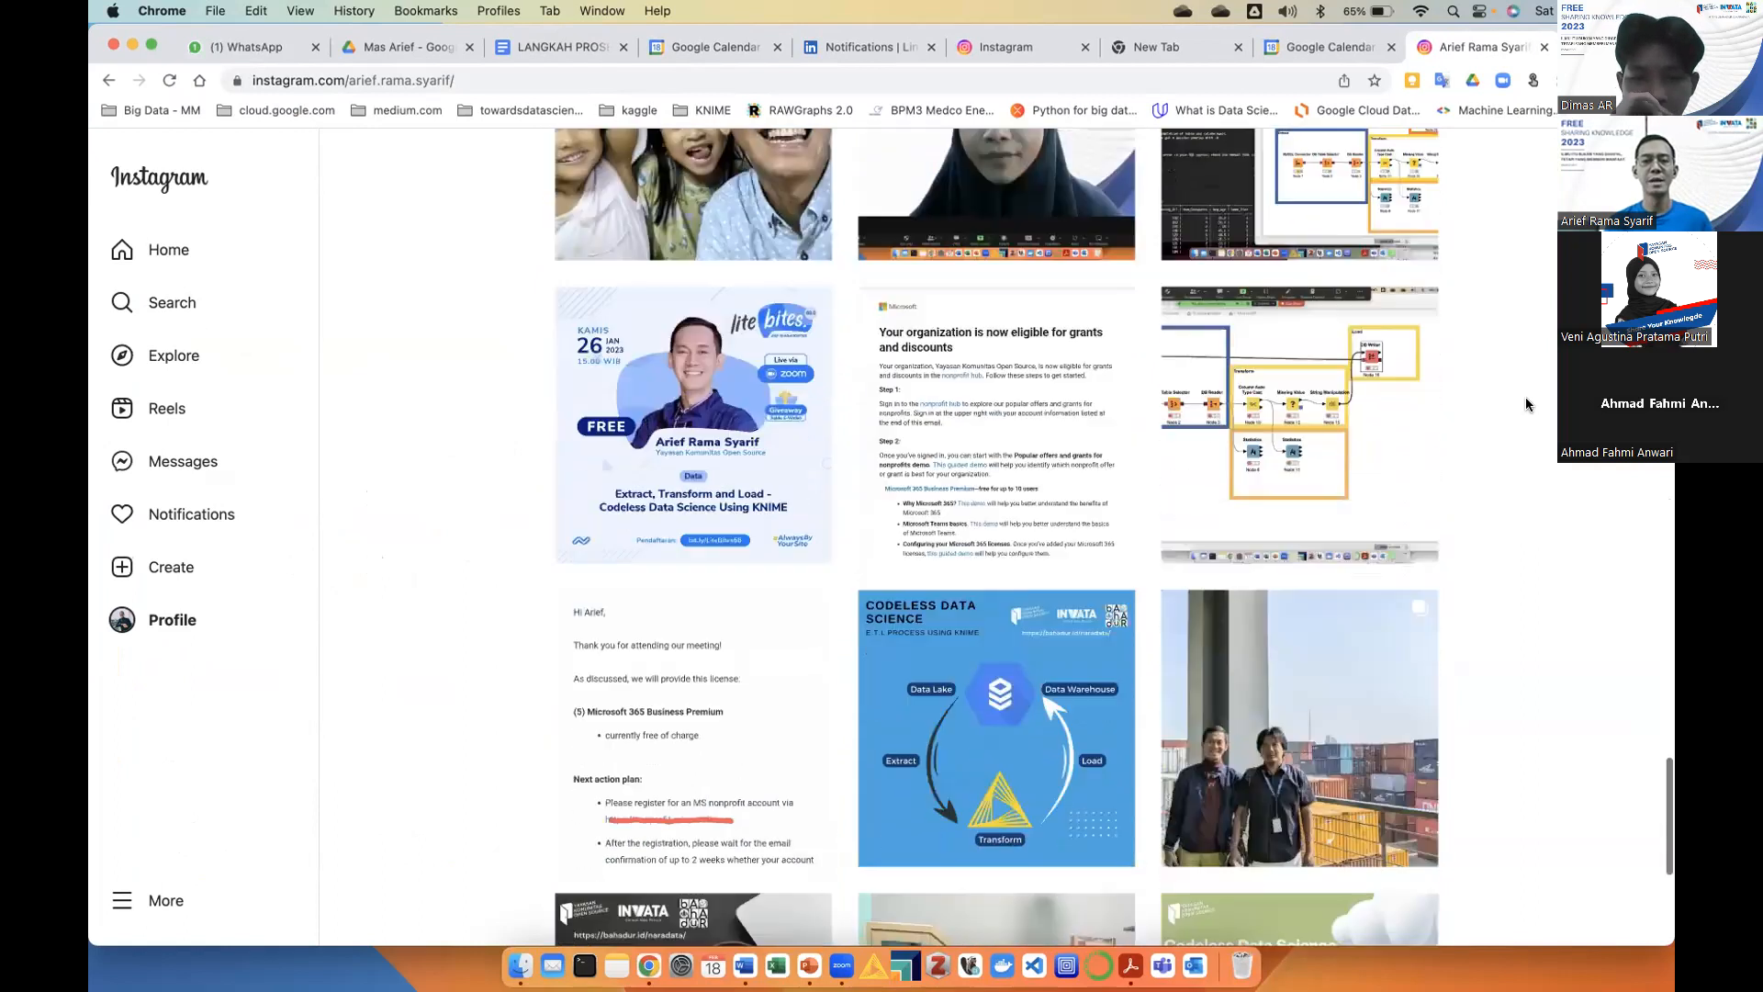
scroll(1527, 404, down, 9)
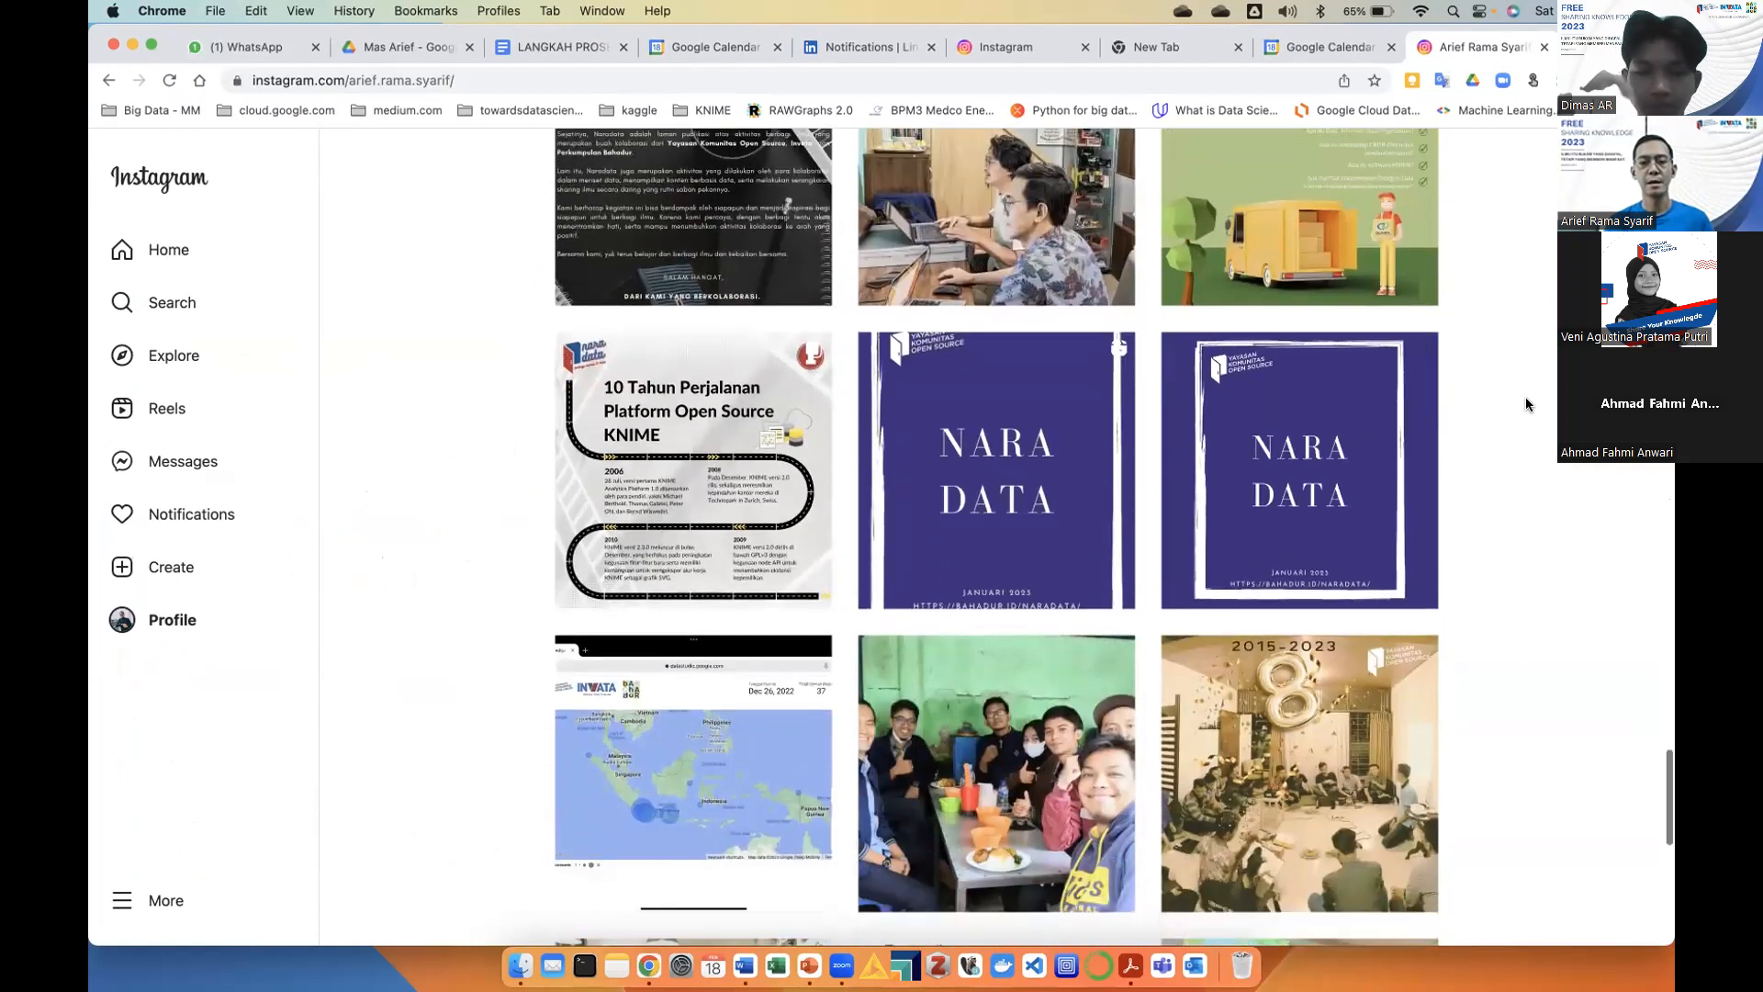
scroll(1525, 404, down, 4)
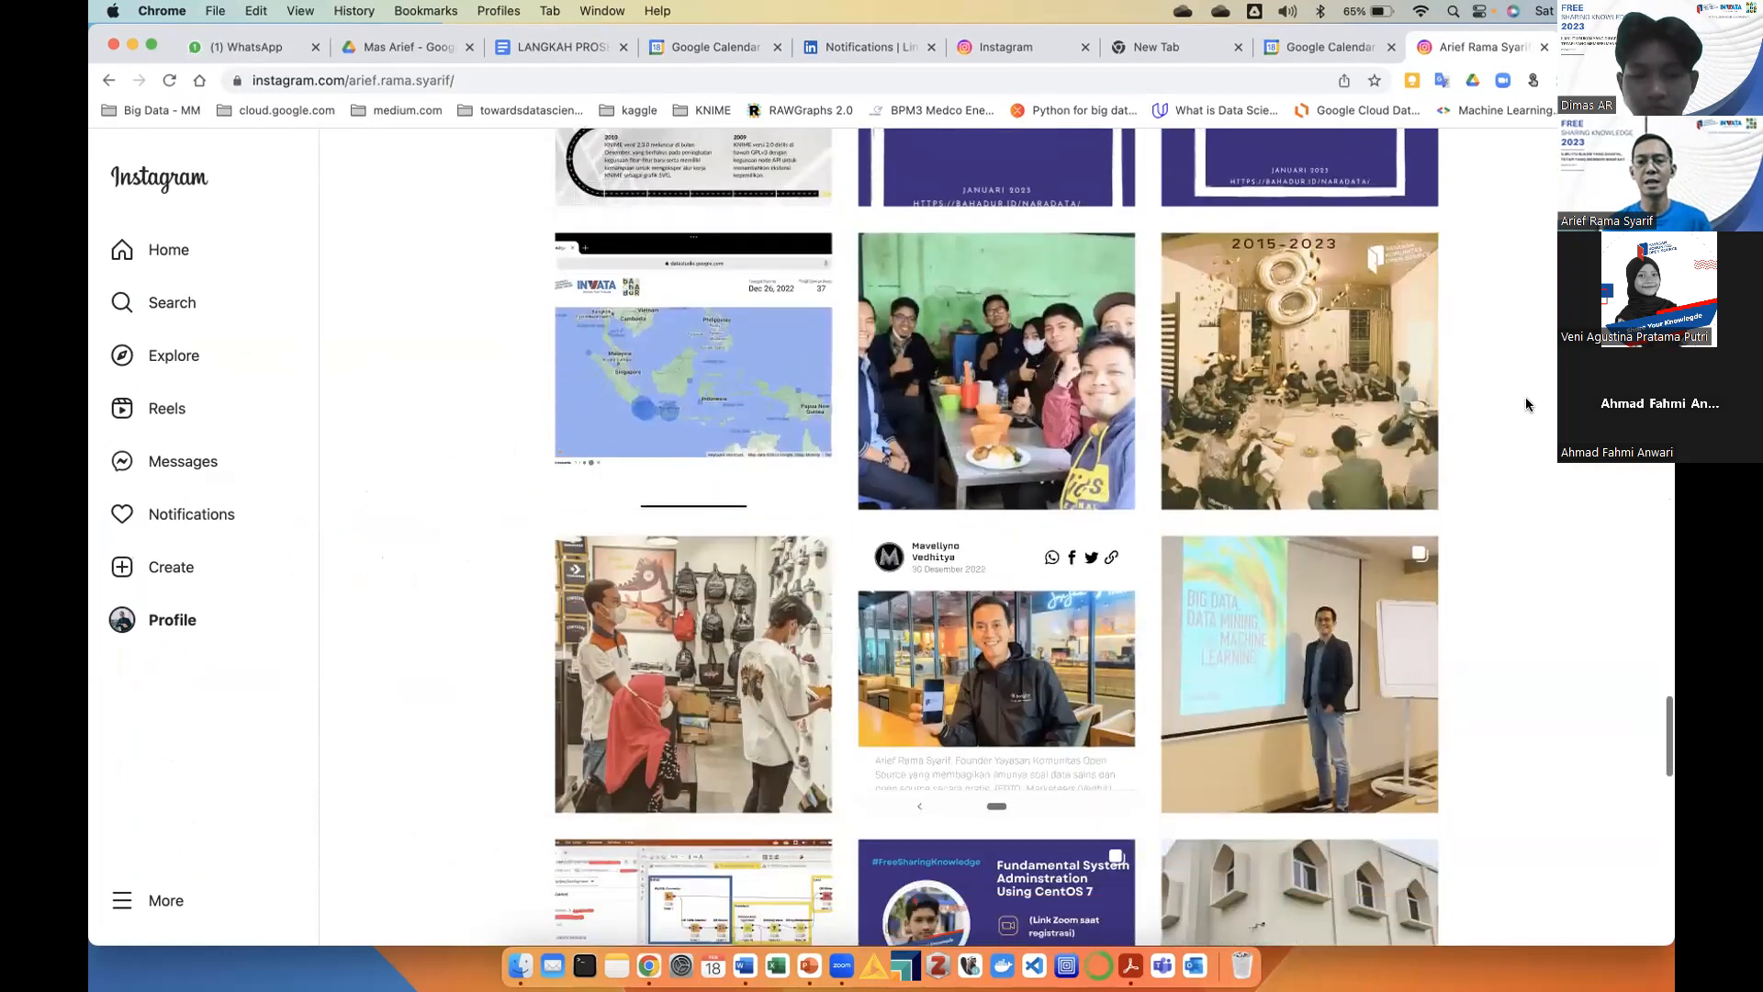
scroll(1526, 404, down, 10)
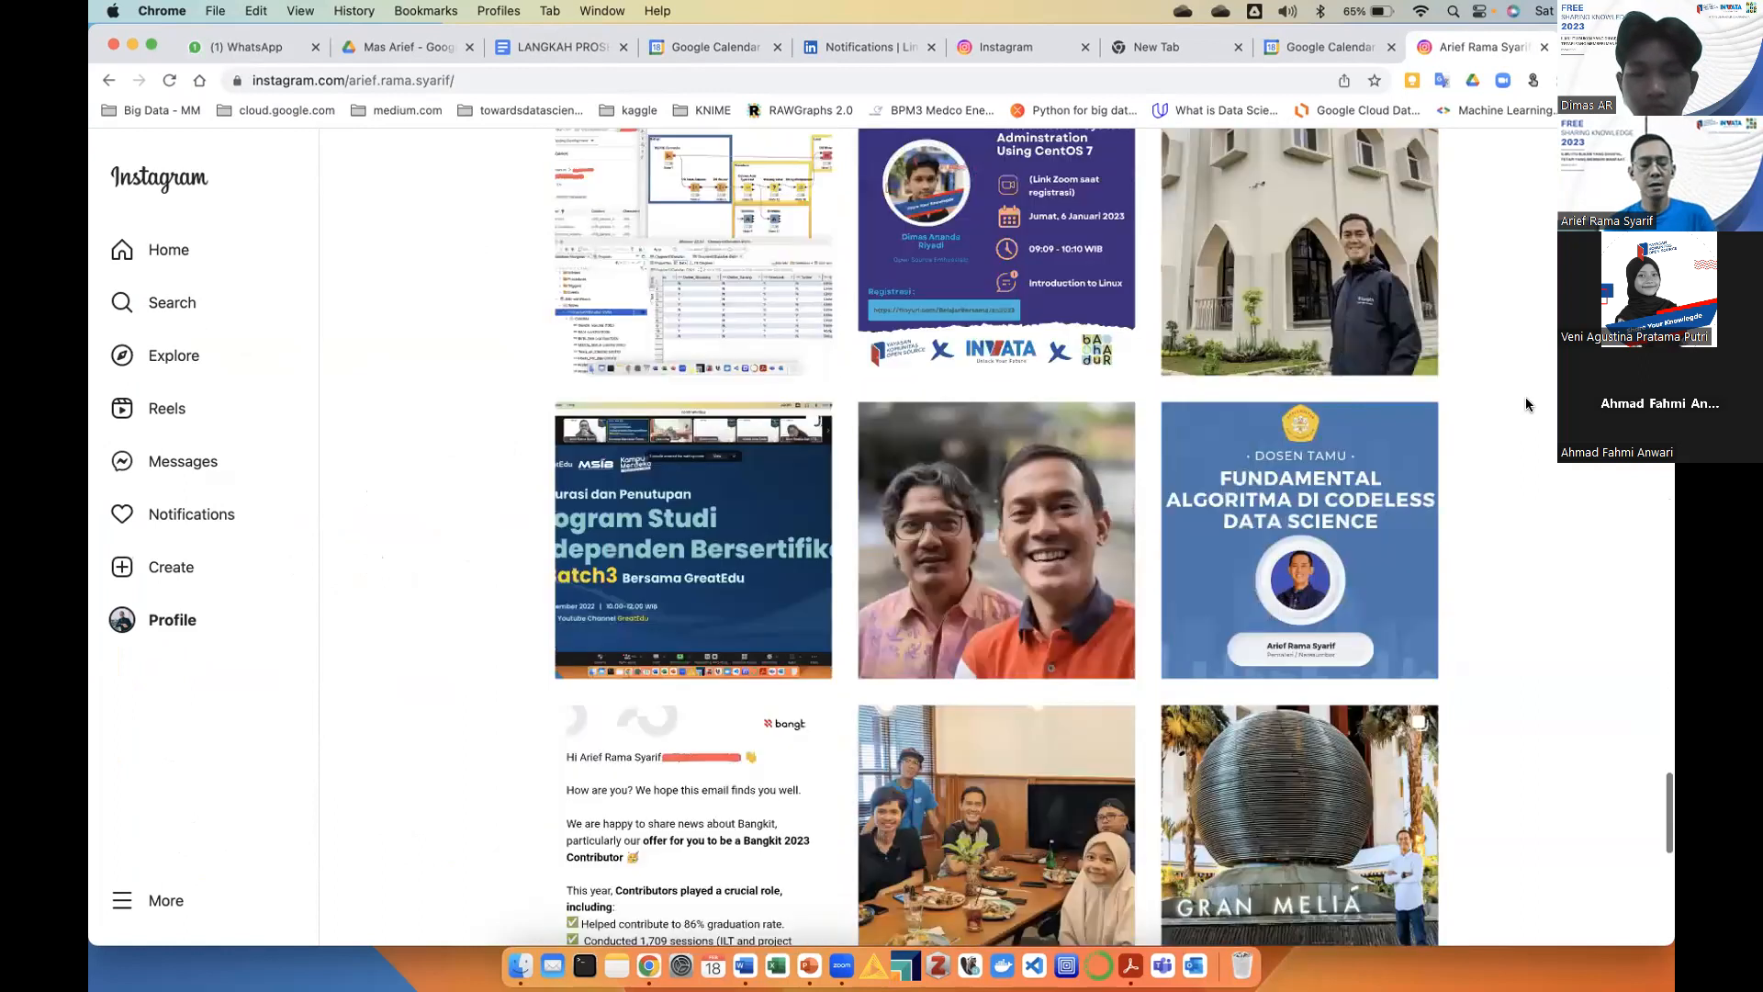
scroll(1526, 404, down, 8)
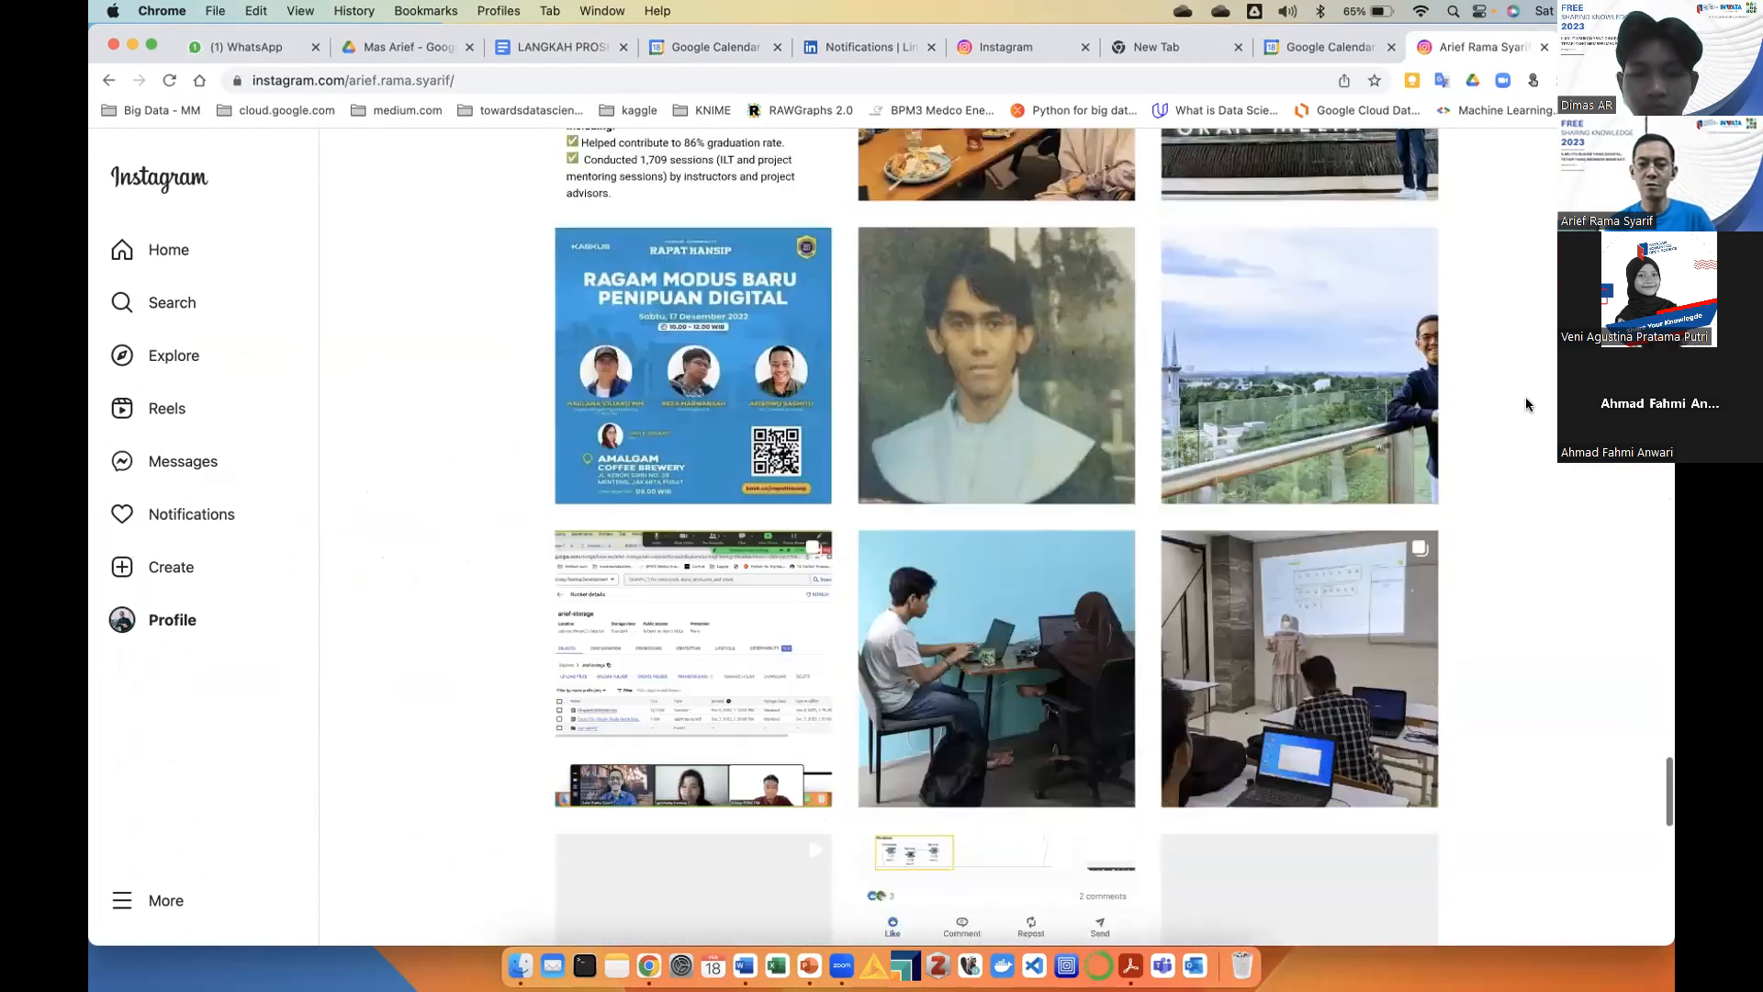
scroll(1526, 404, down, 5)
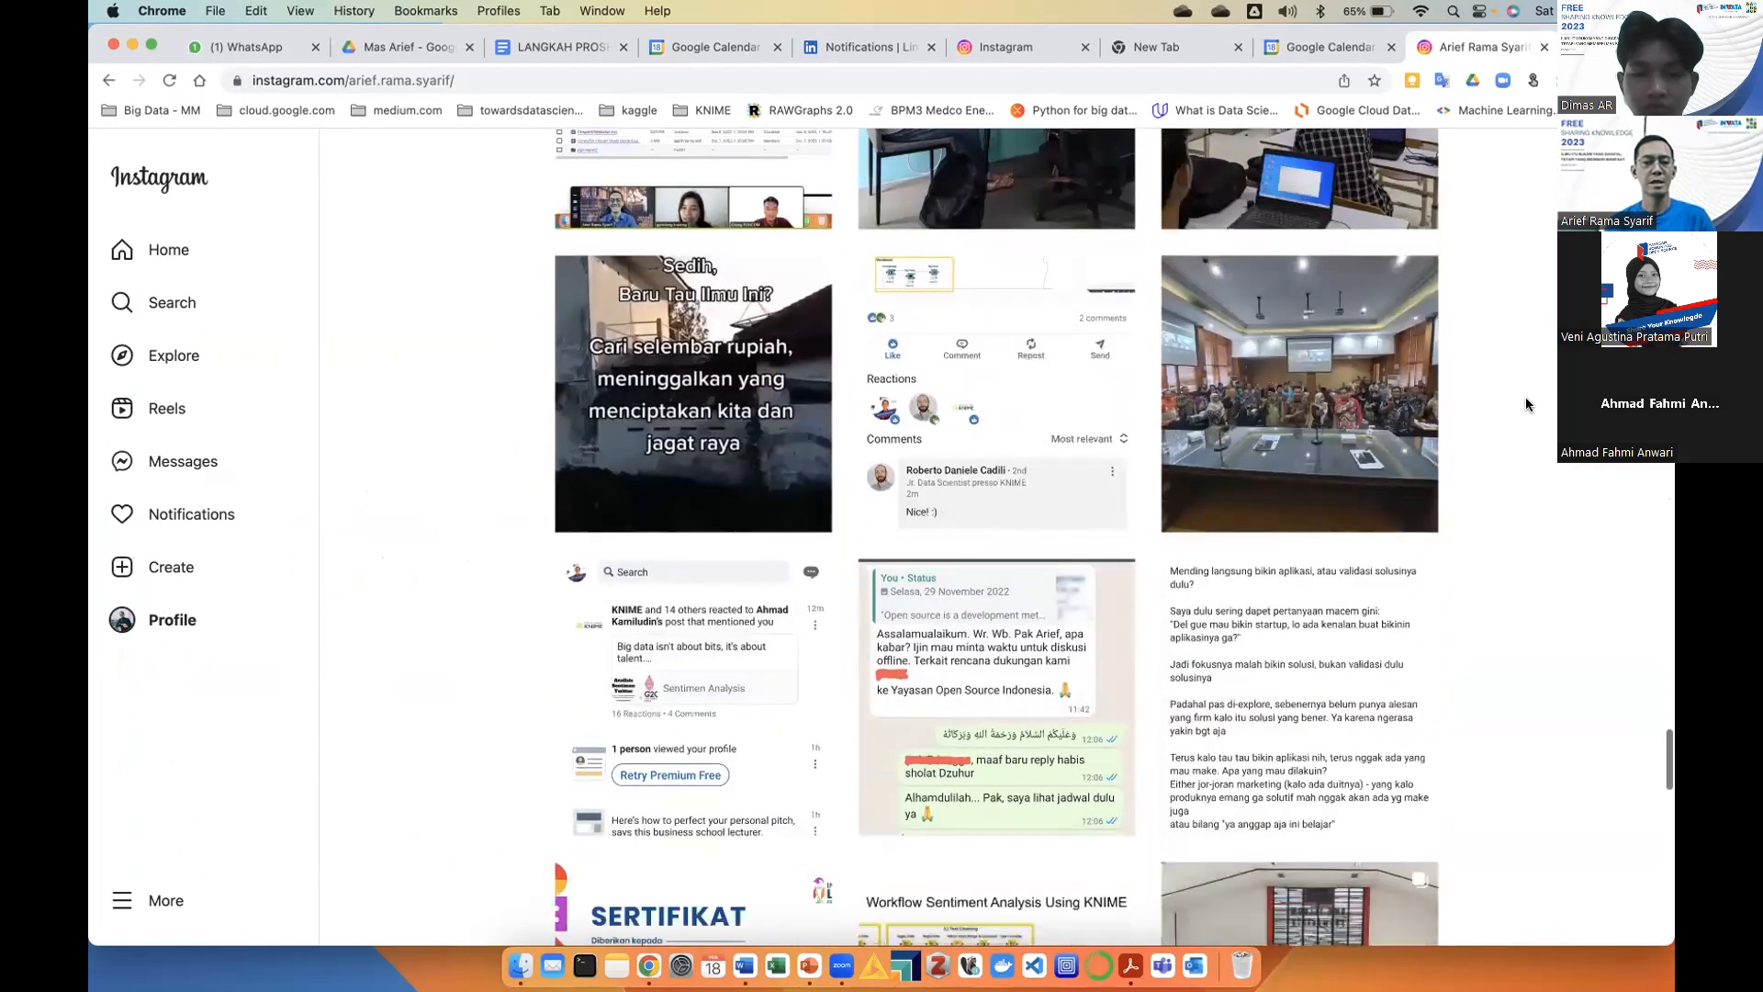
scroll(1524, 397, down, 10)
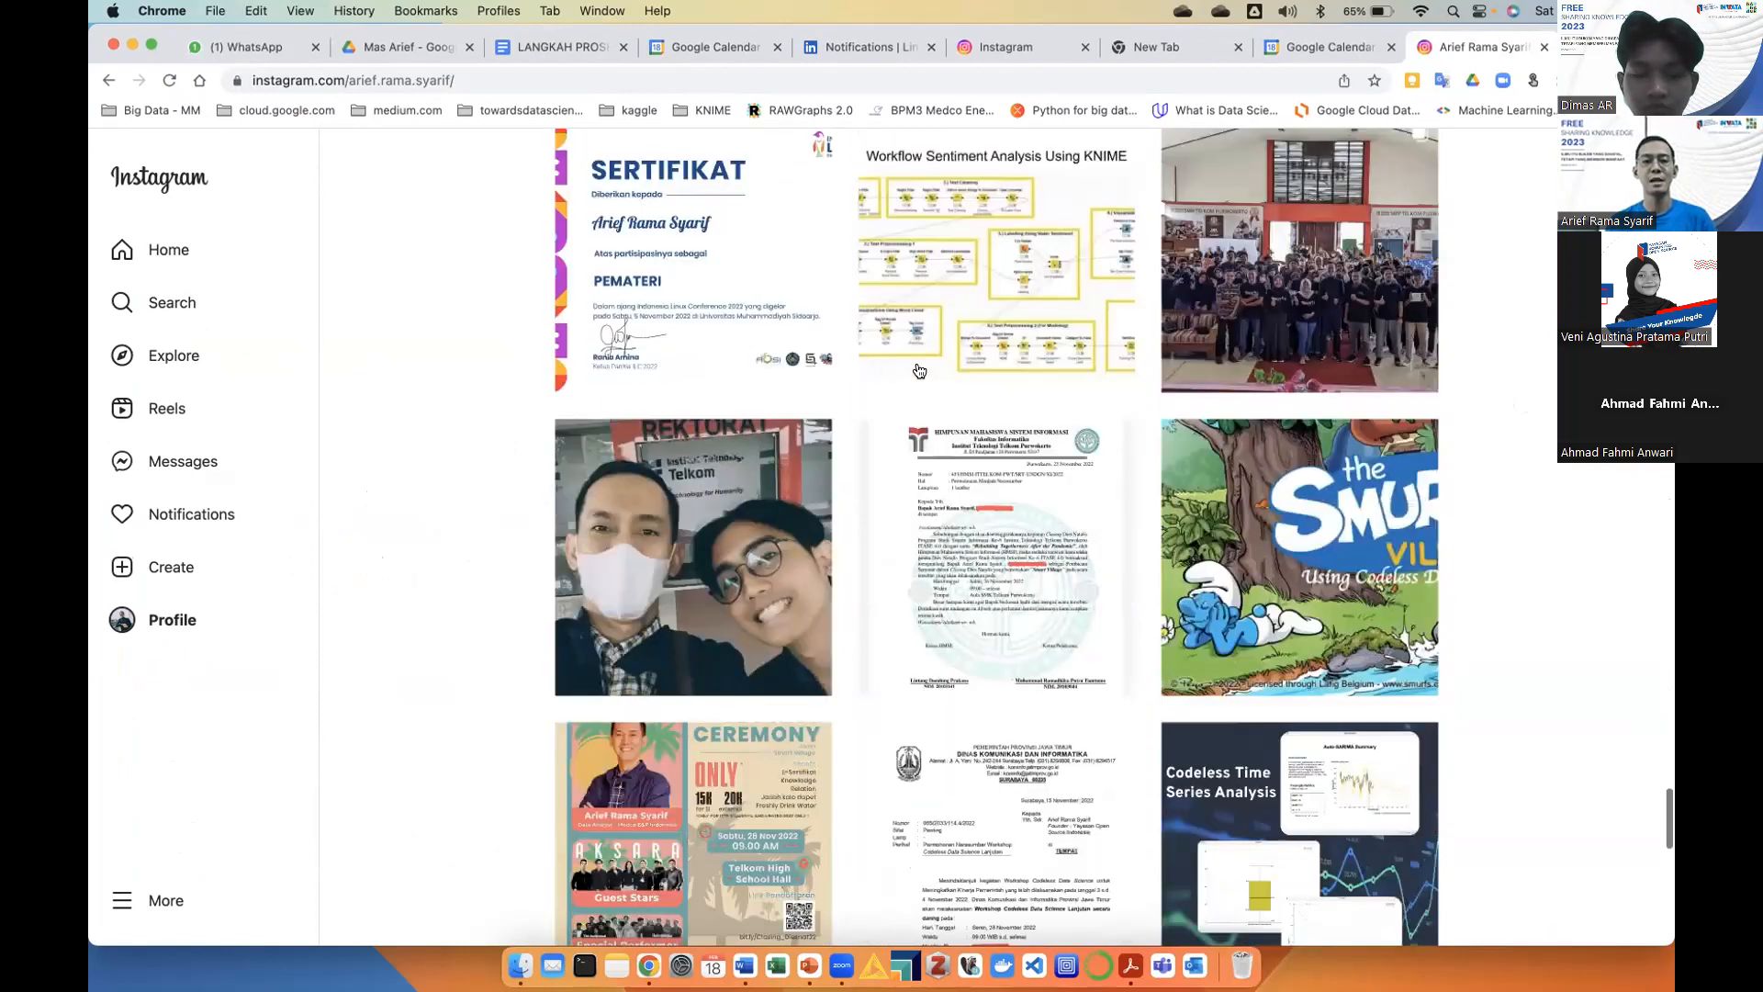
scroll(916, 365, down, 6)
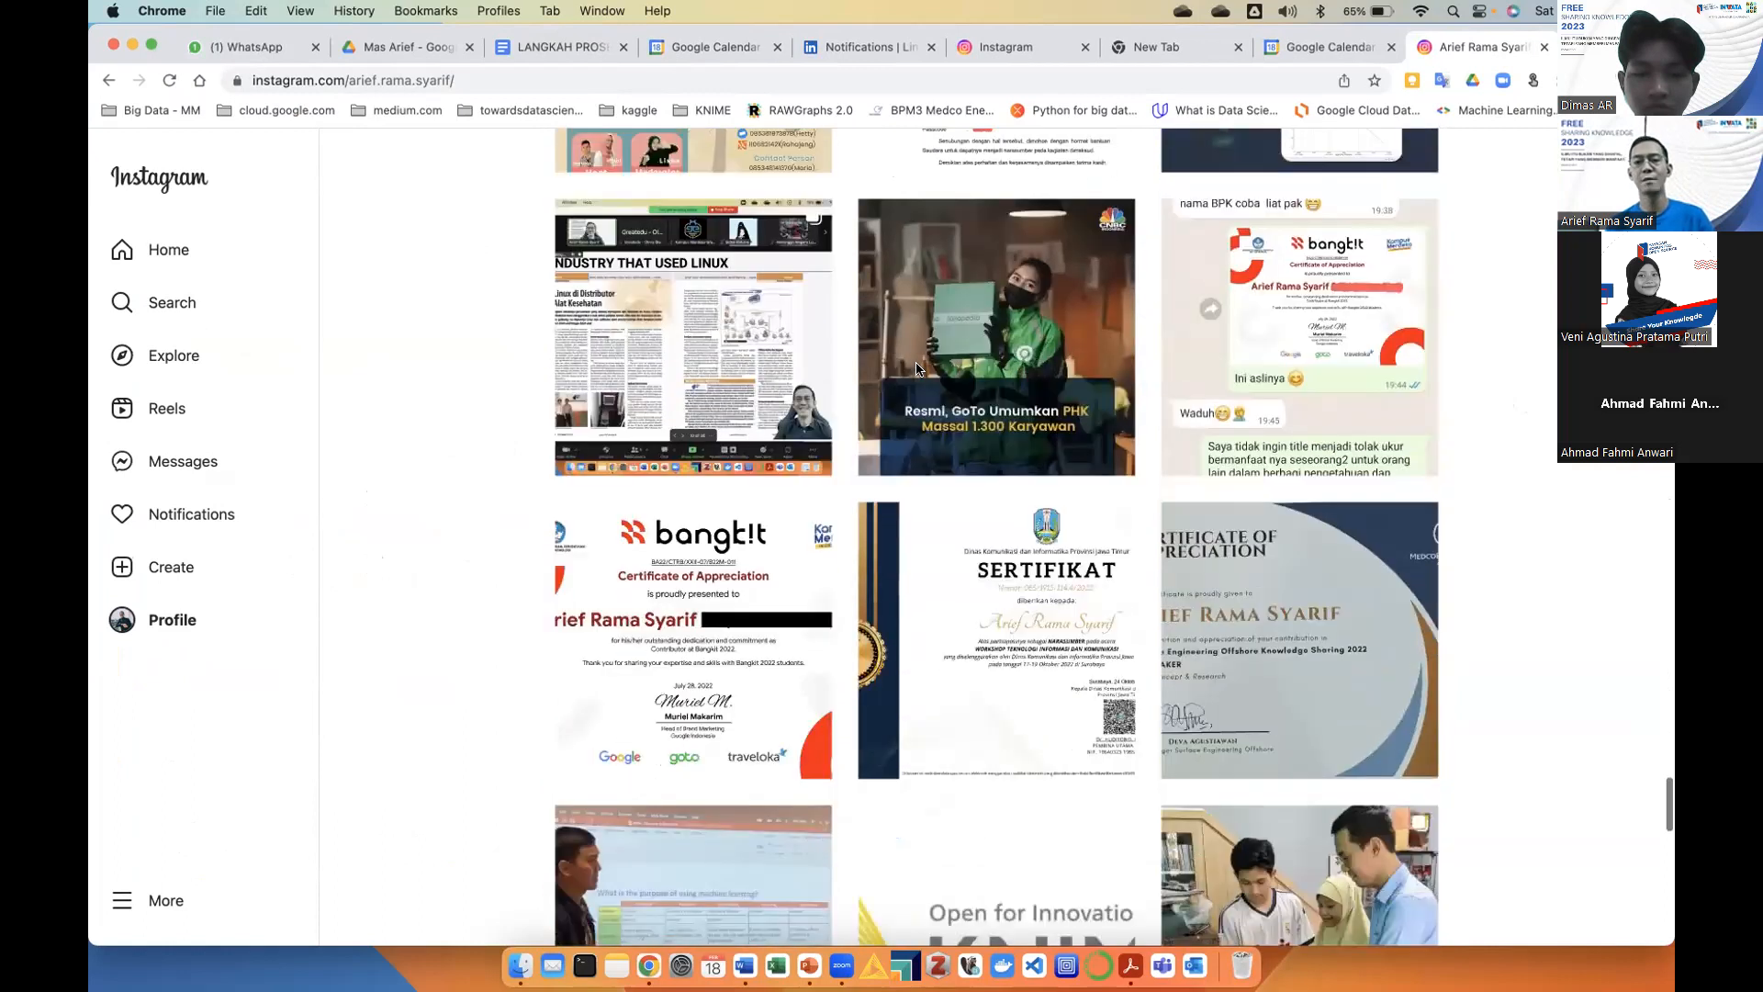
click(917, 367)
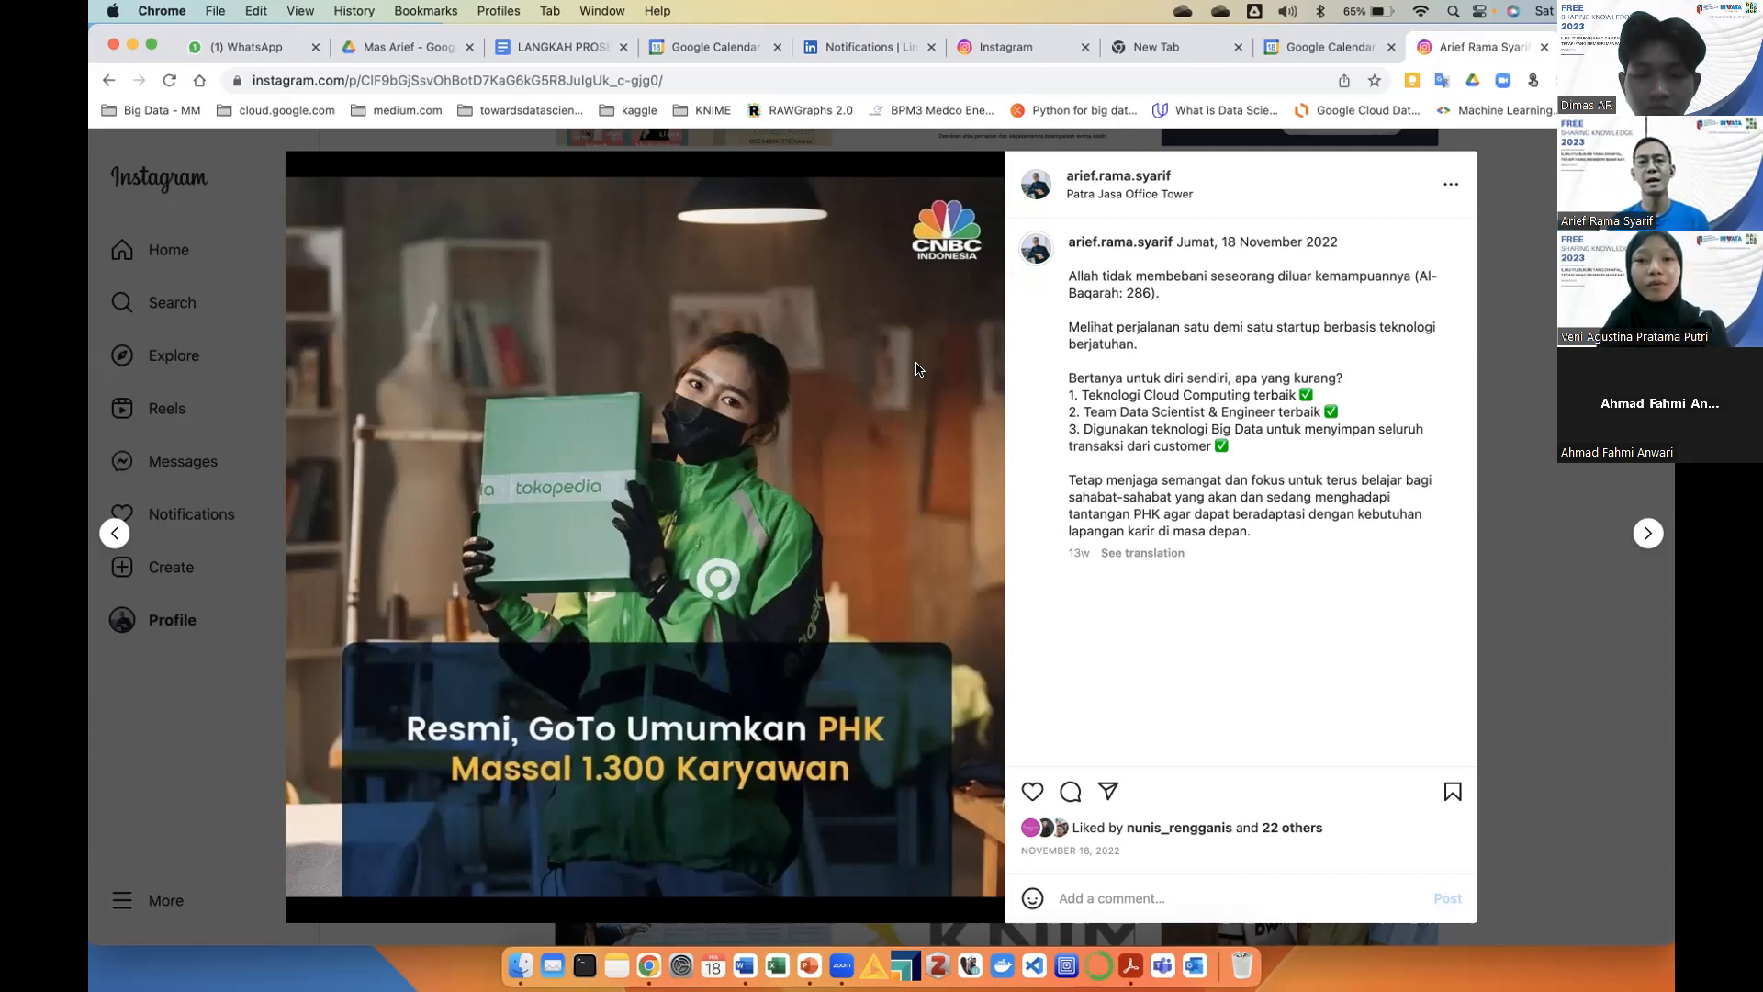
In Finder, open the Codeless Data Science - Using KNIME presentation from Documents > JATIM - Data Squad > Dinas Kominfo > Materi
mouse_move(97, 518)
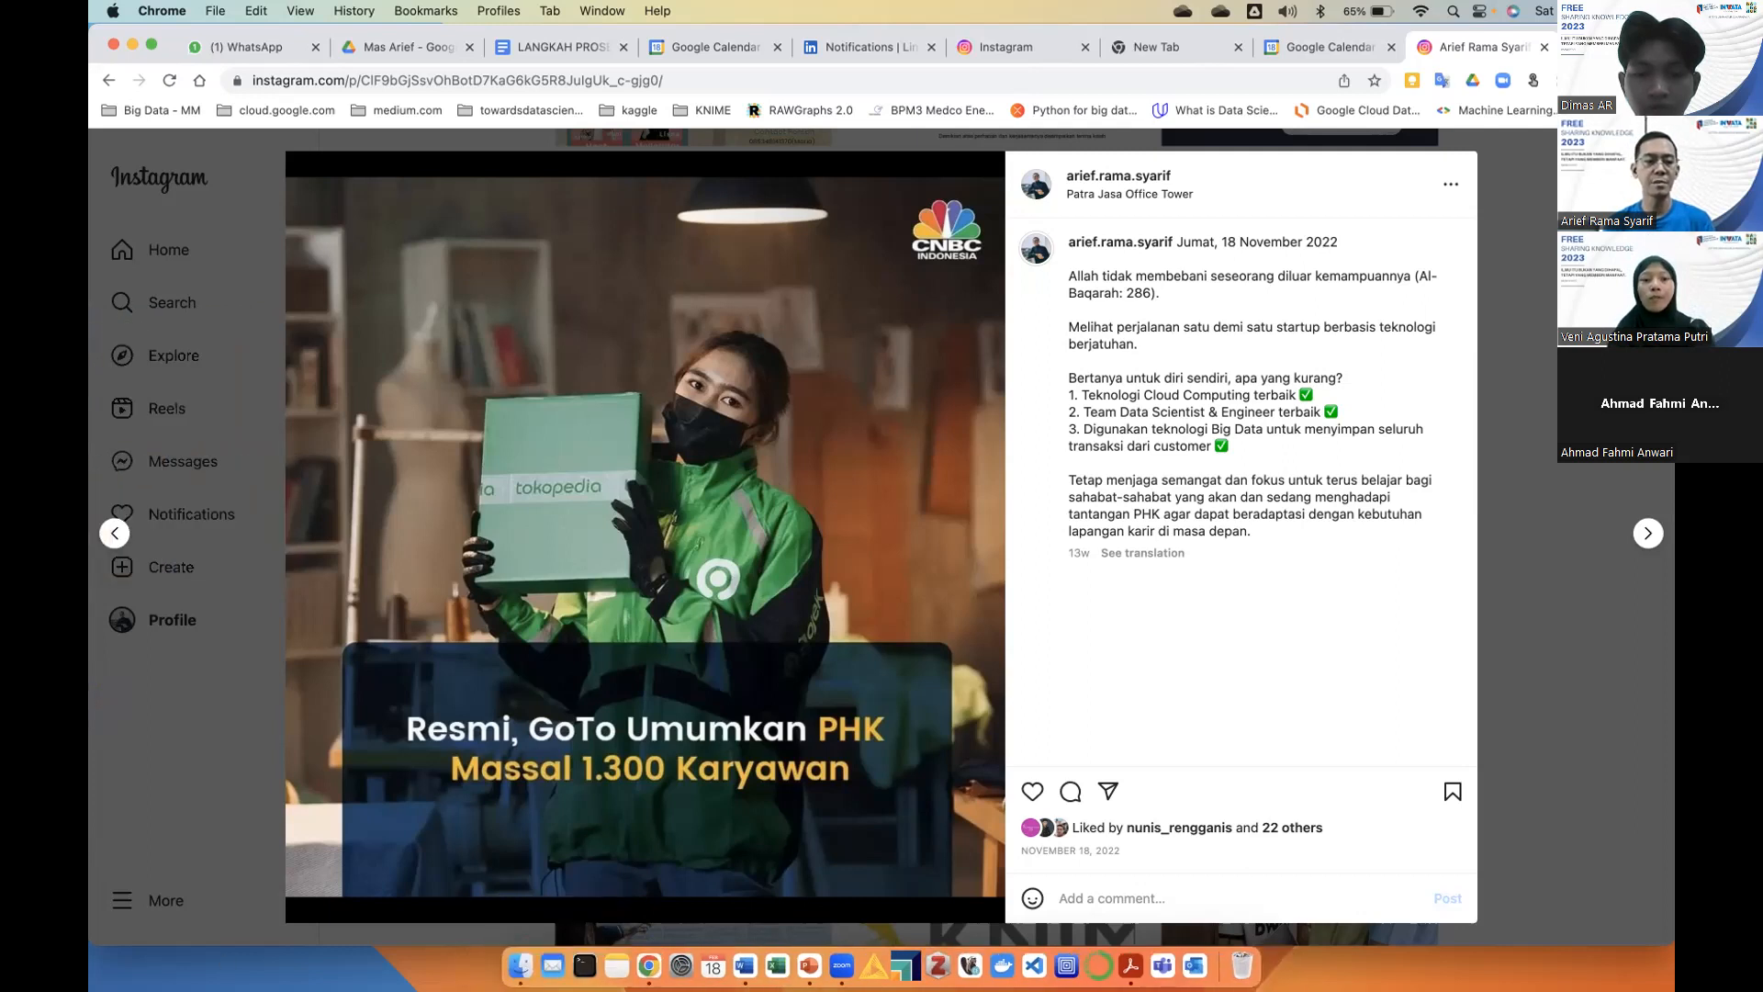
click(520, 964)
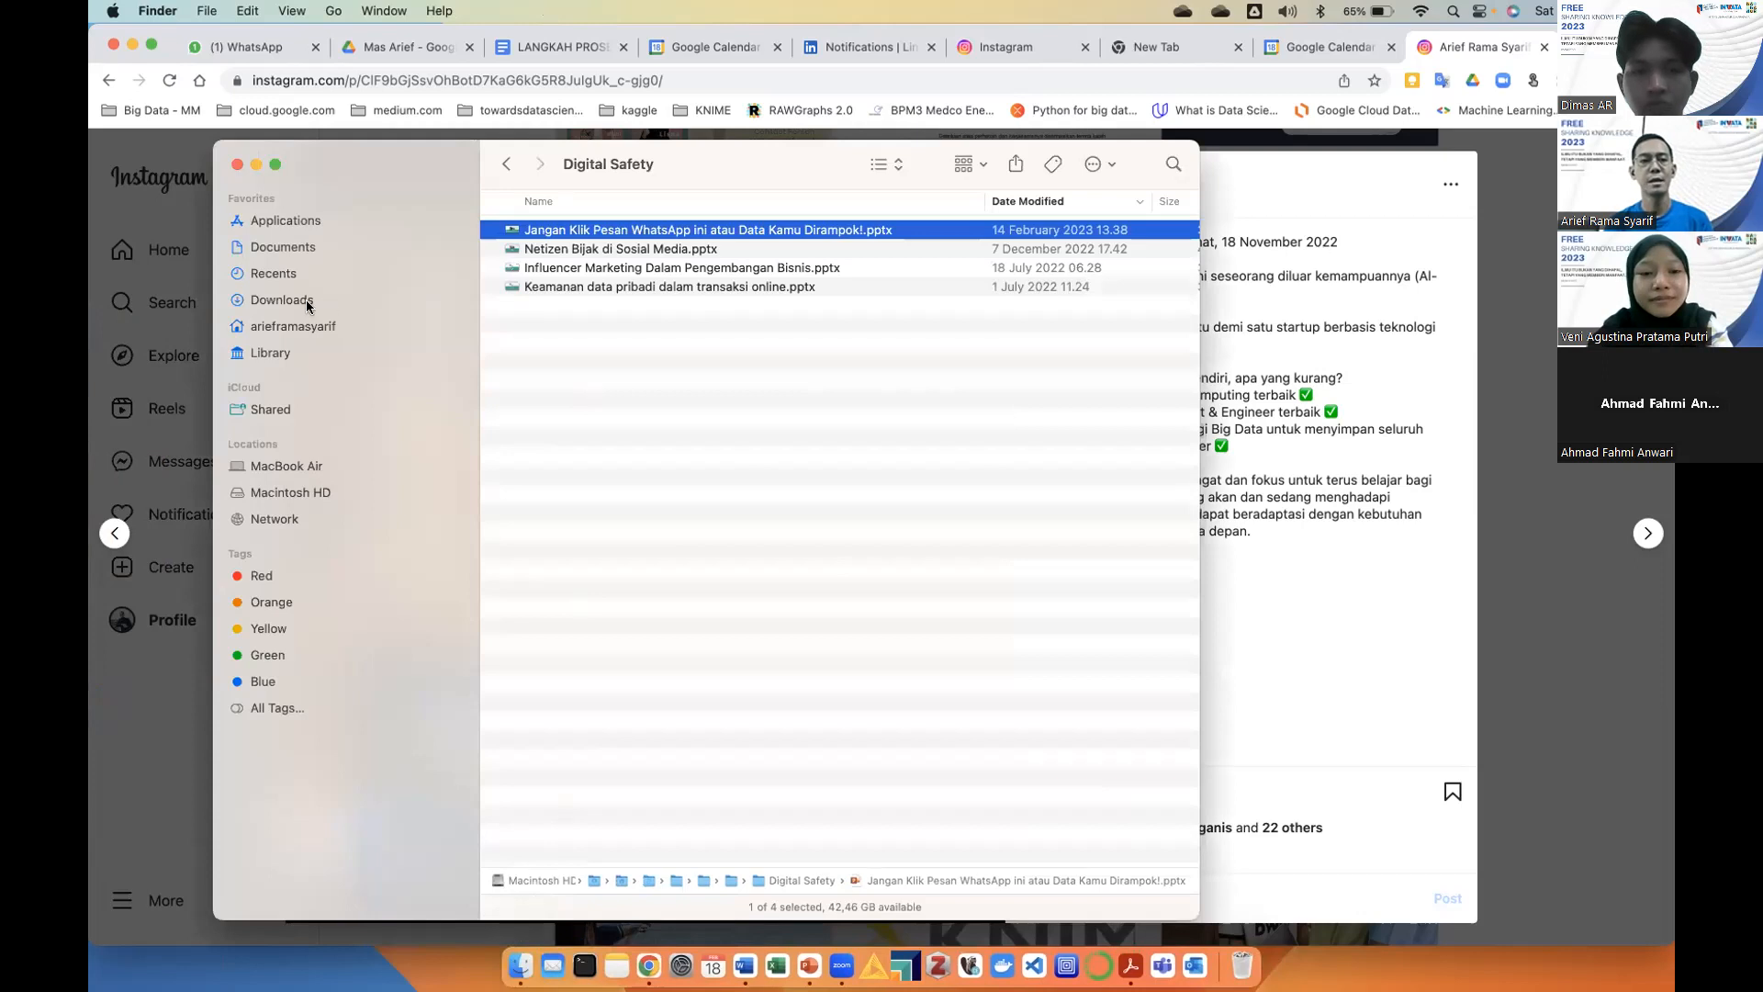
click(300, 251)
click(628, 476)
double_click(628, 476)
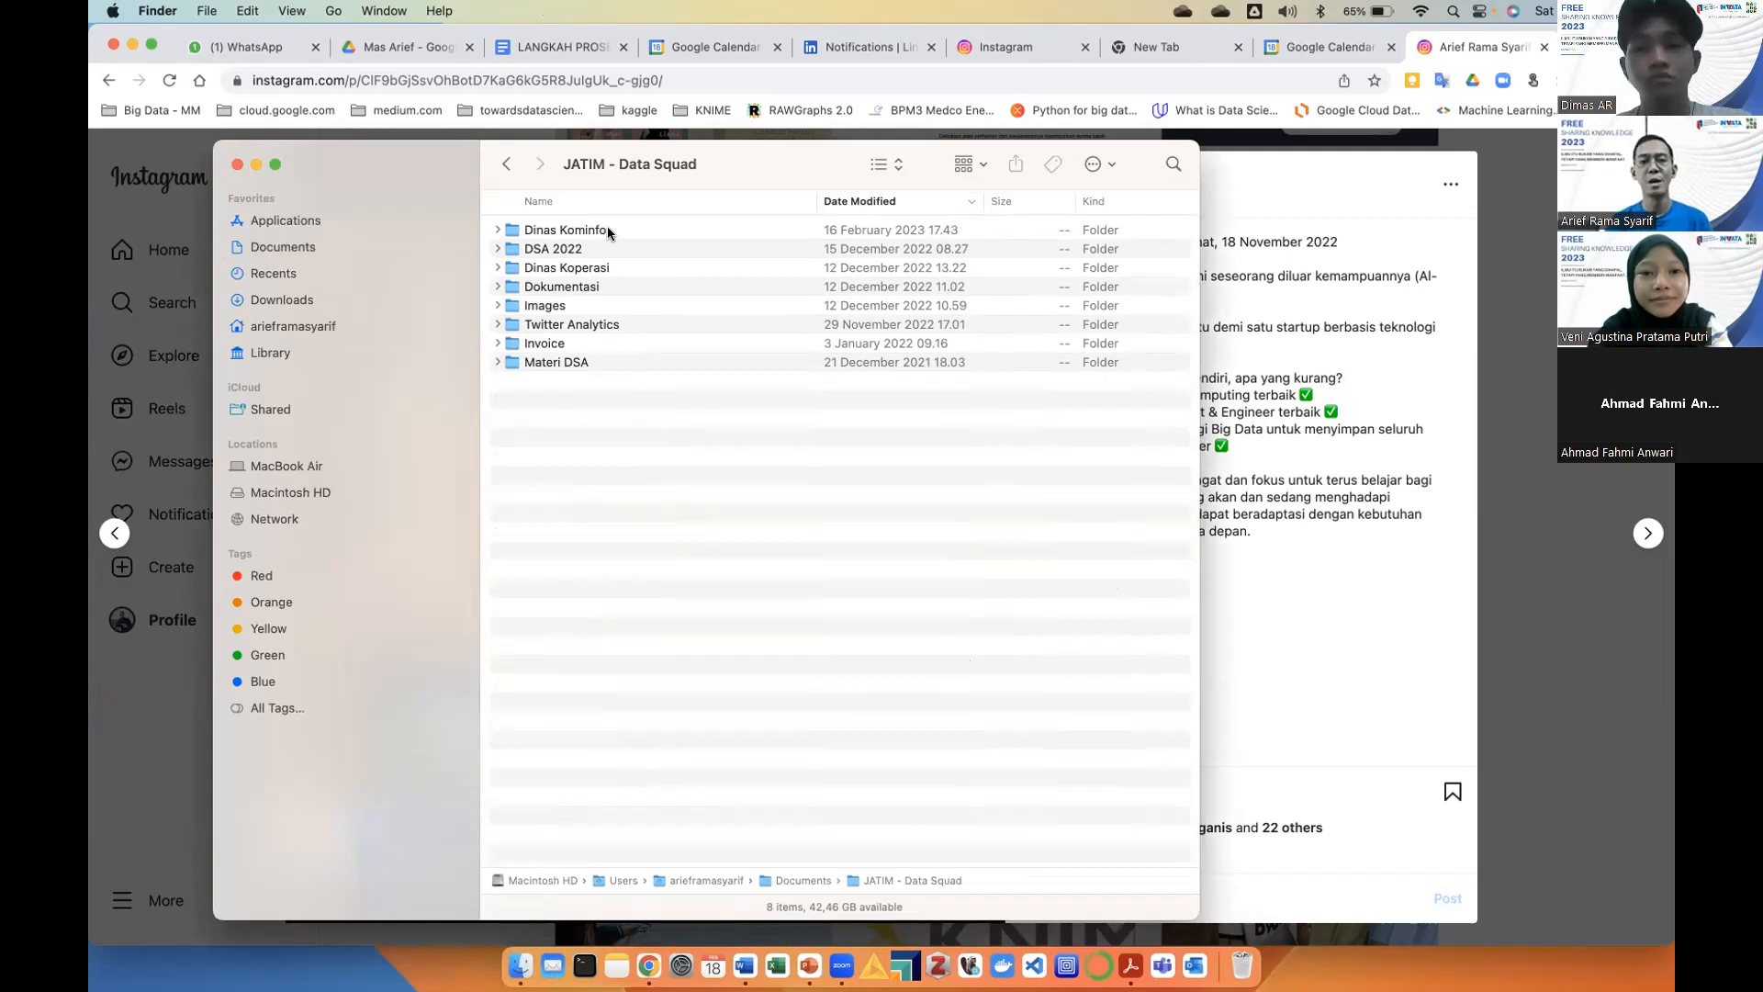
click(635, 291)
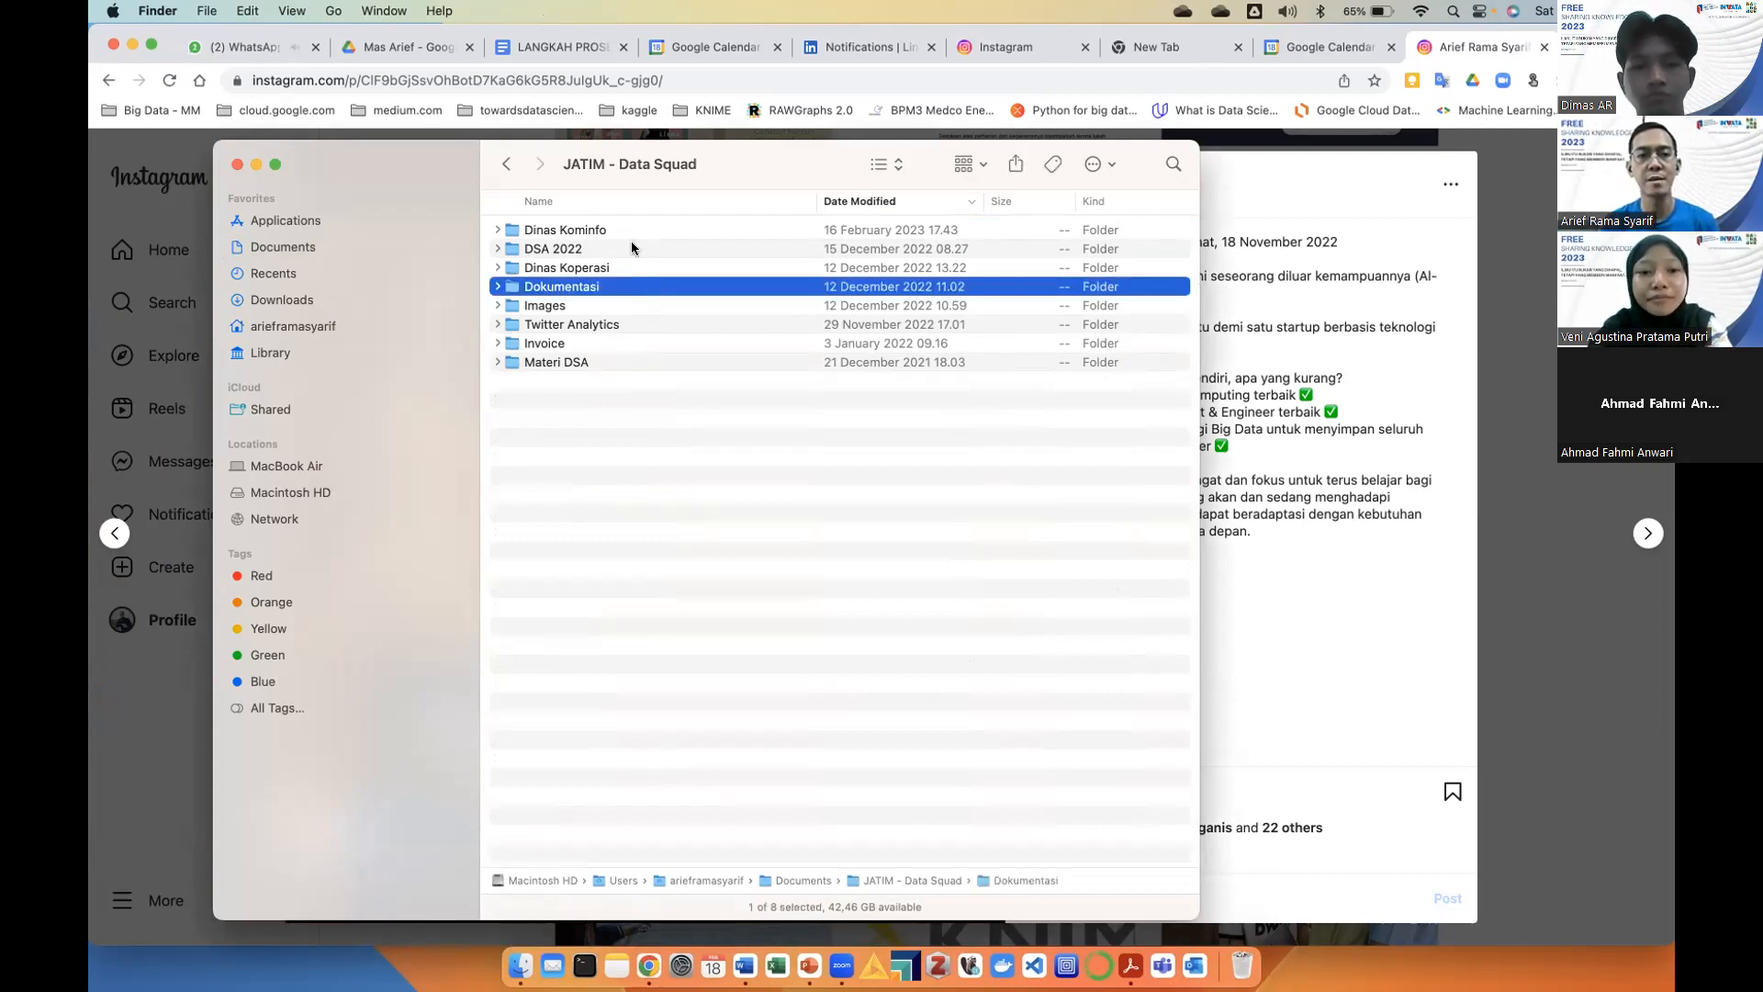
double_click(637, 228)
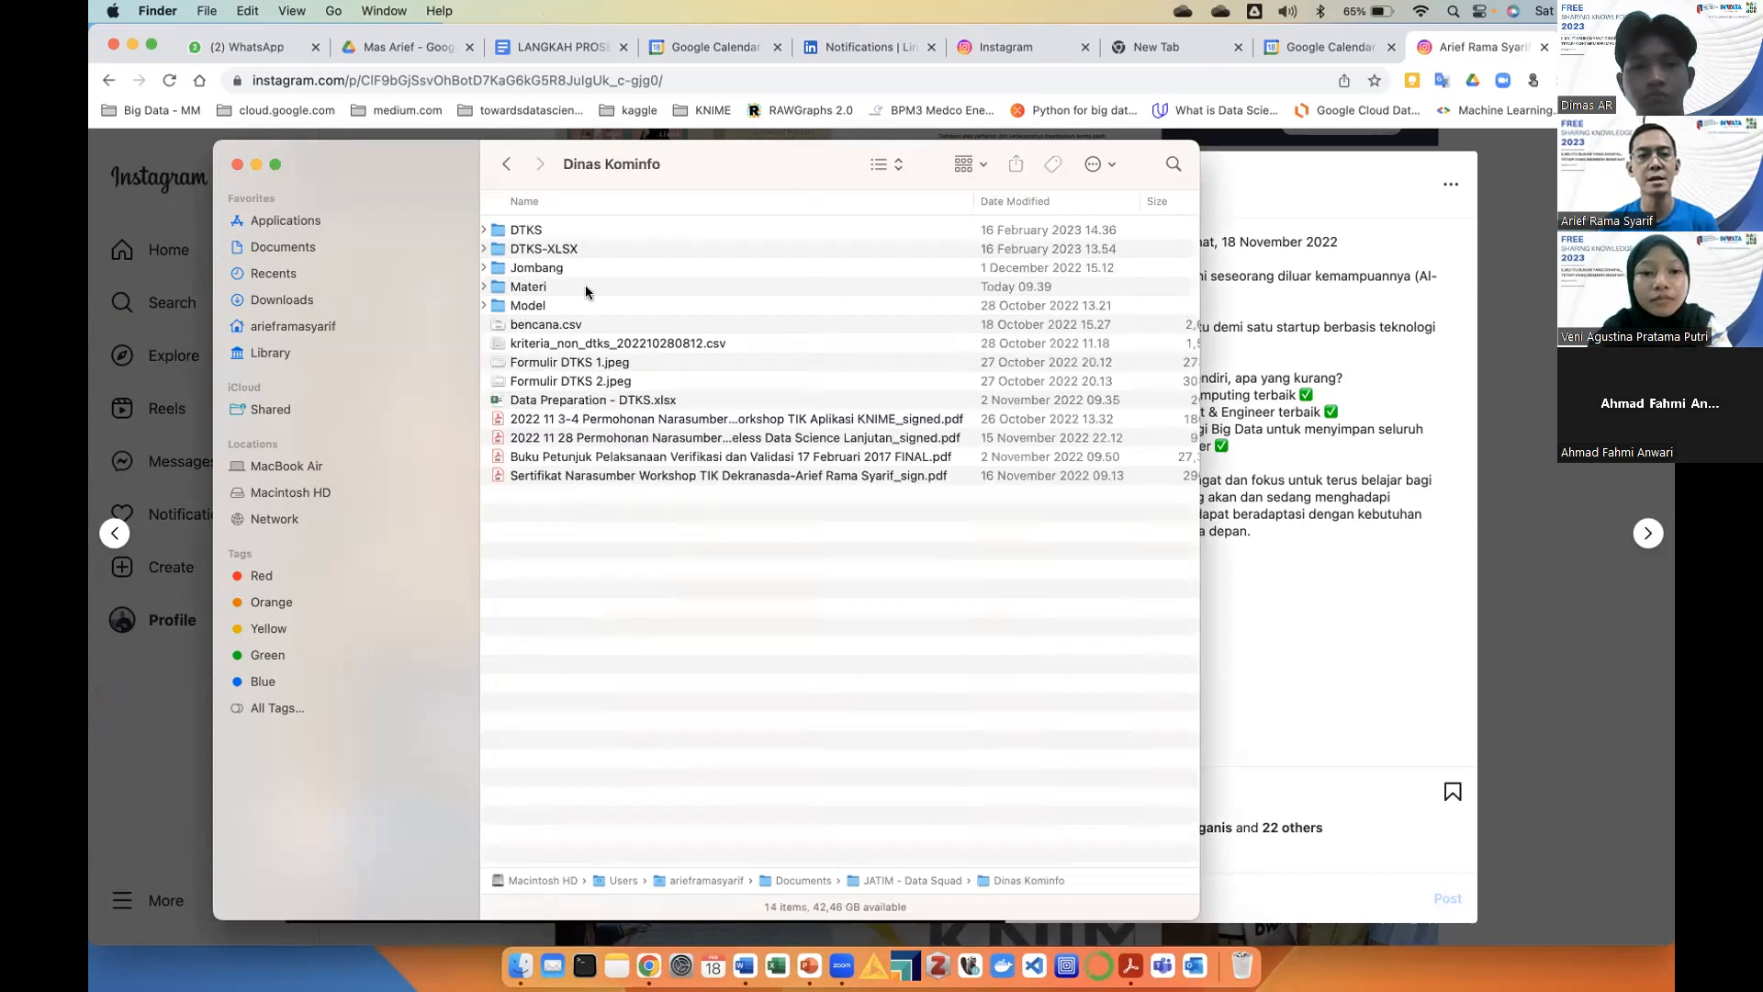
double_click(586, 287)
double_click(637, 235)
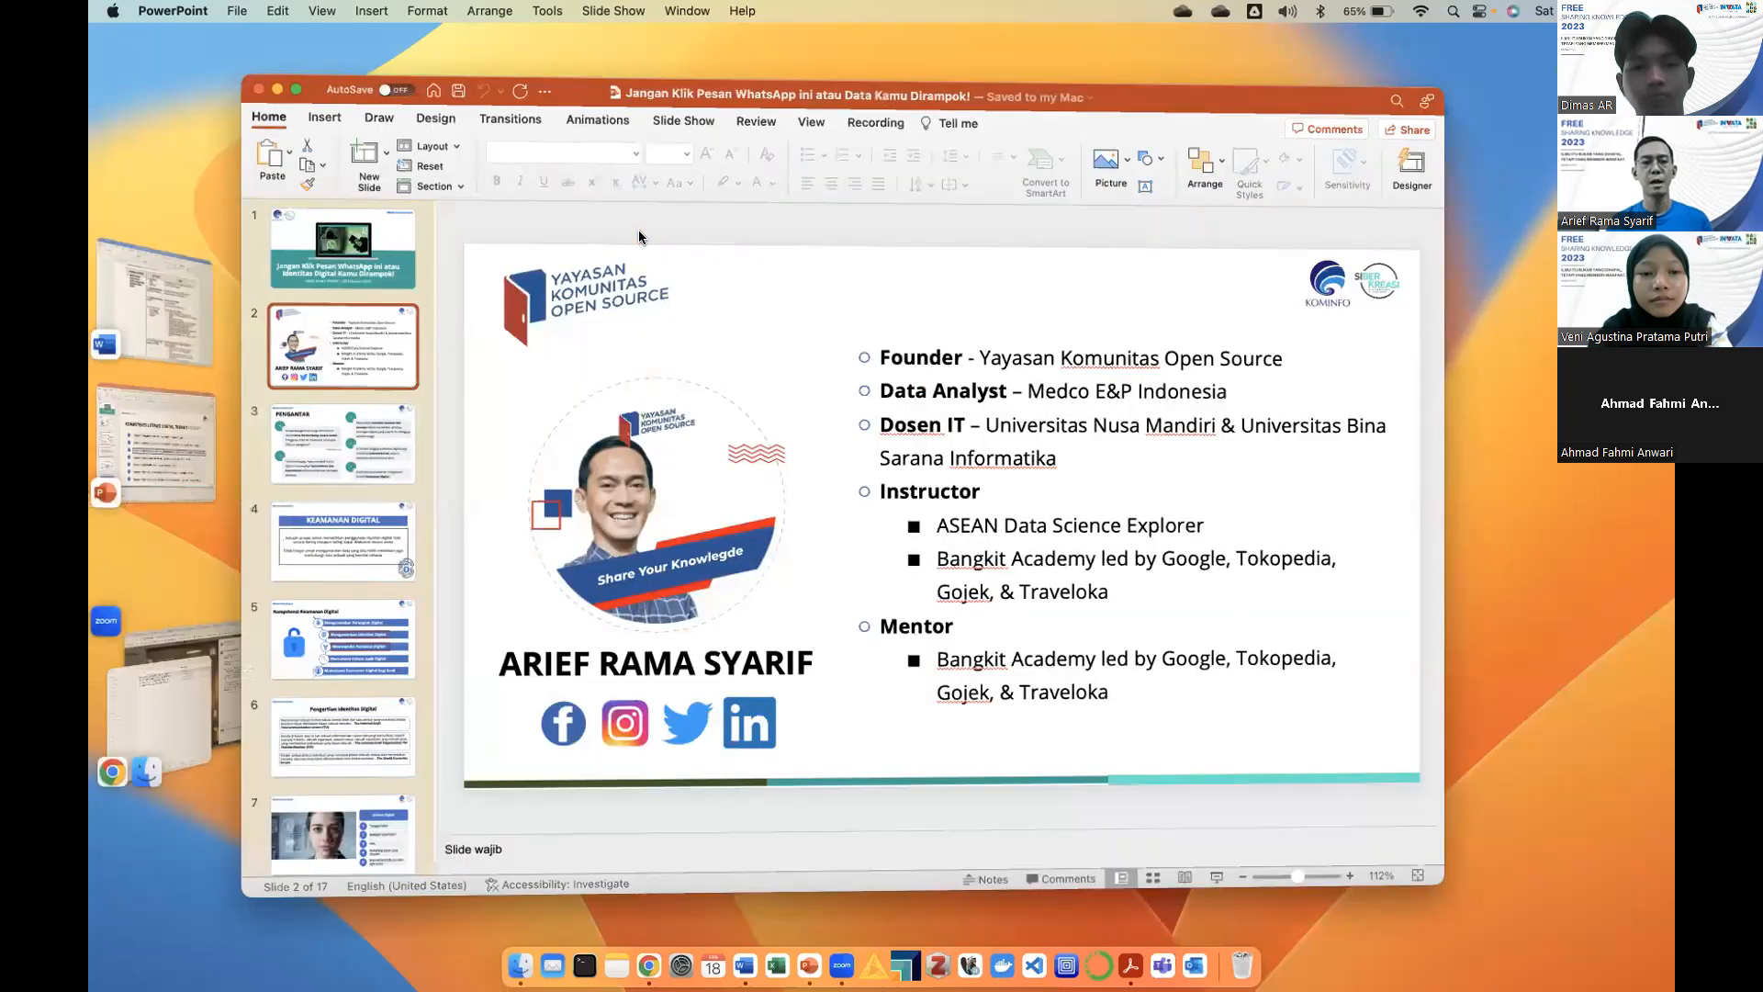
Start the Codeless Data Science - Using KNIME slide show from the first slide and advance to the Xendit and Shopee layoff news slide
key(super+grave)
click(424, 308)
click(432, 267)
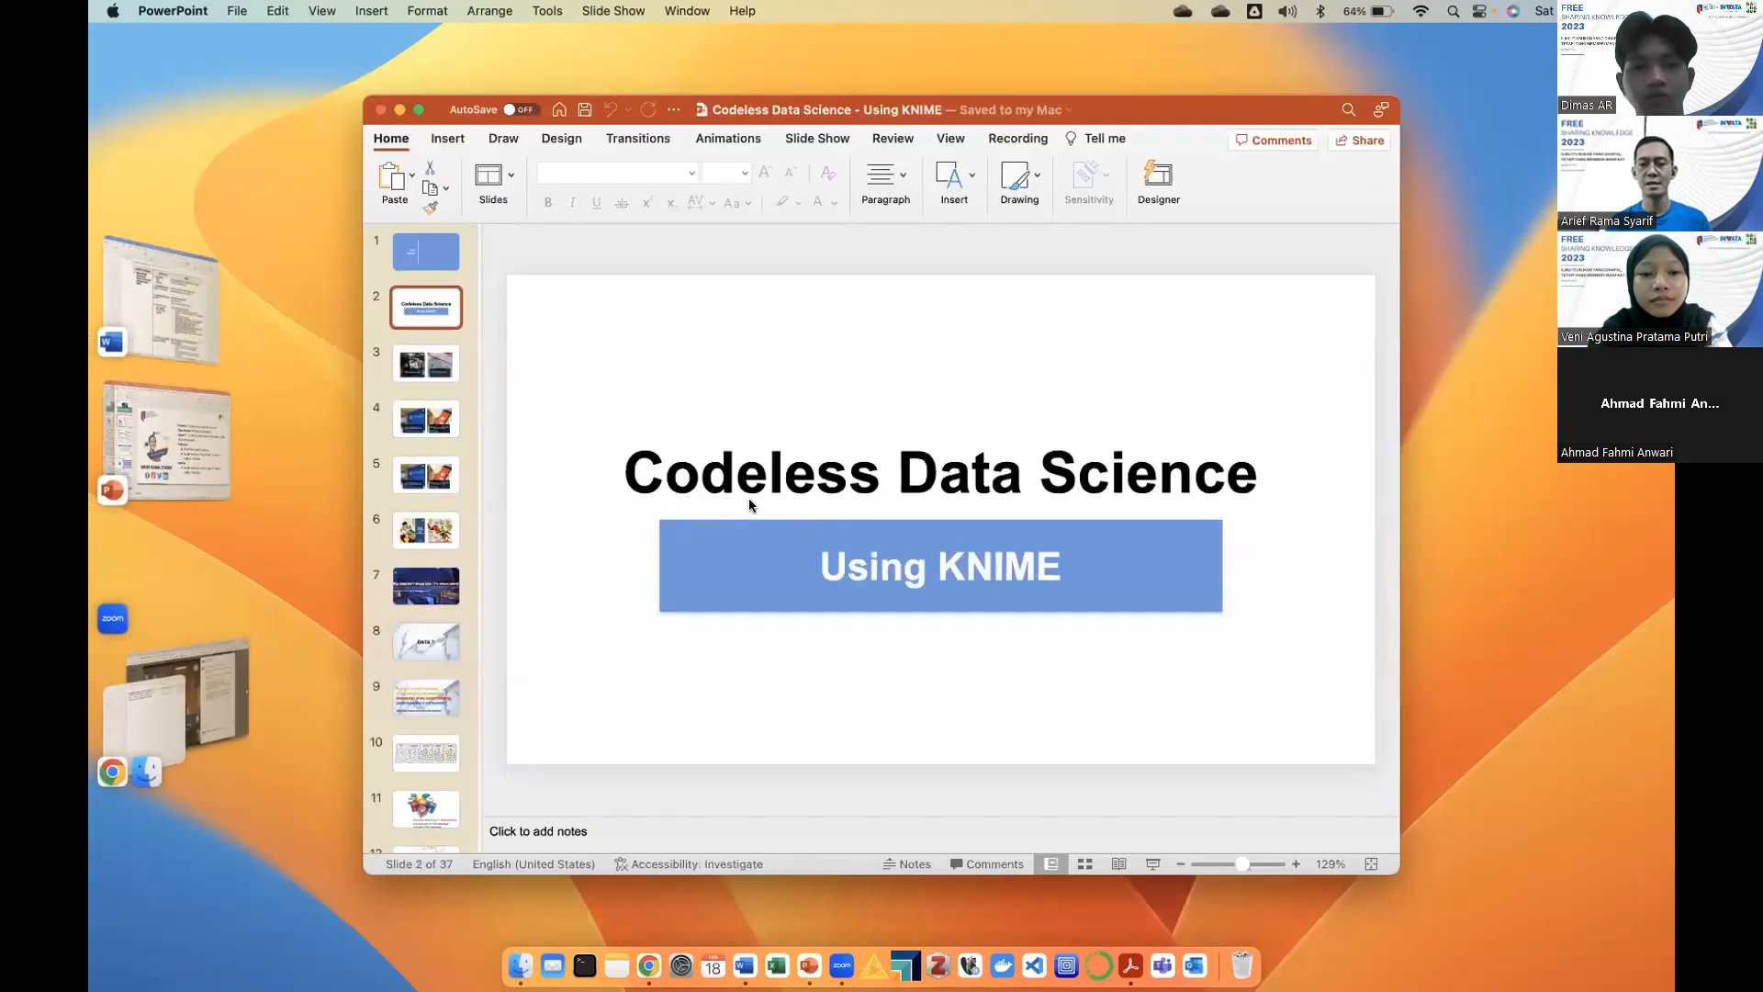
click(1152, 866)
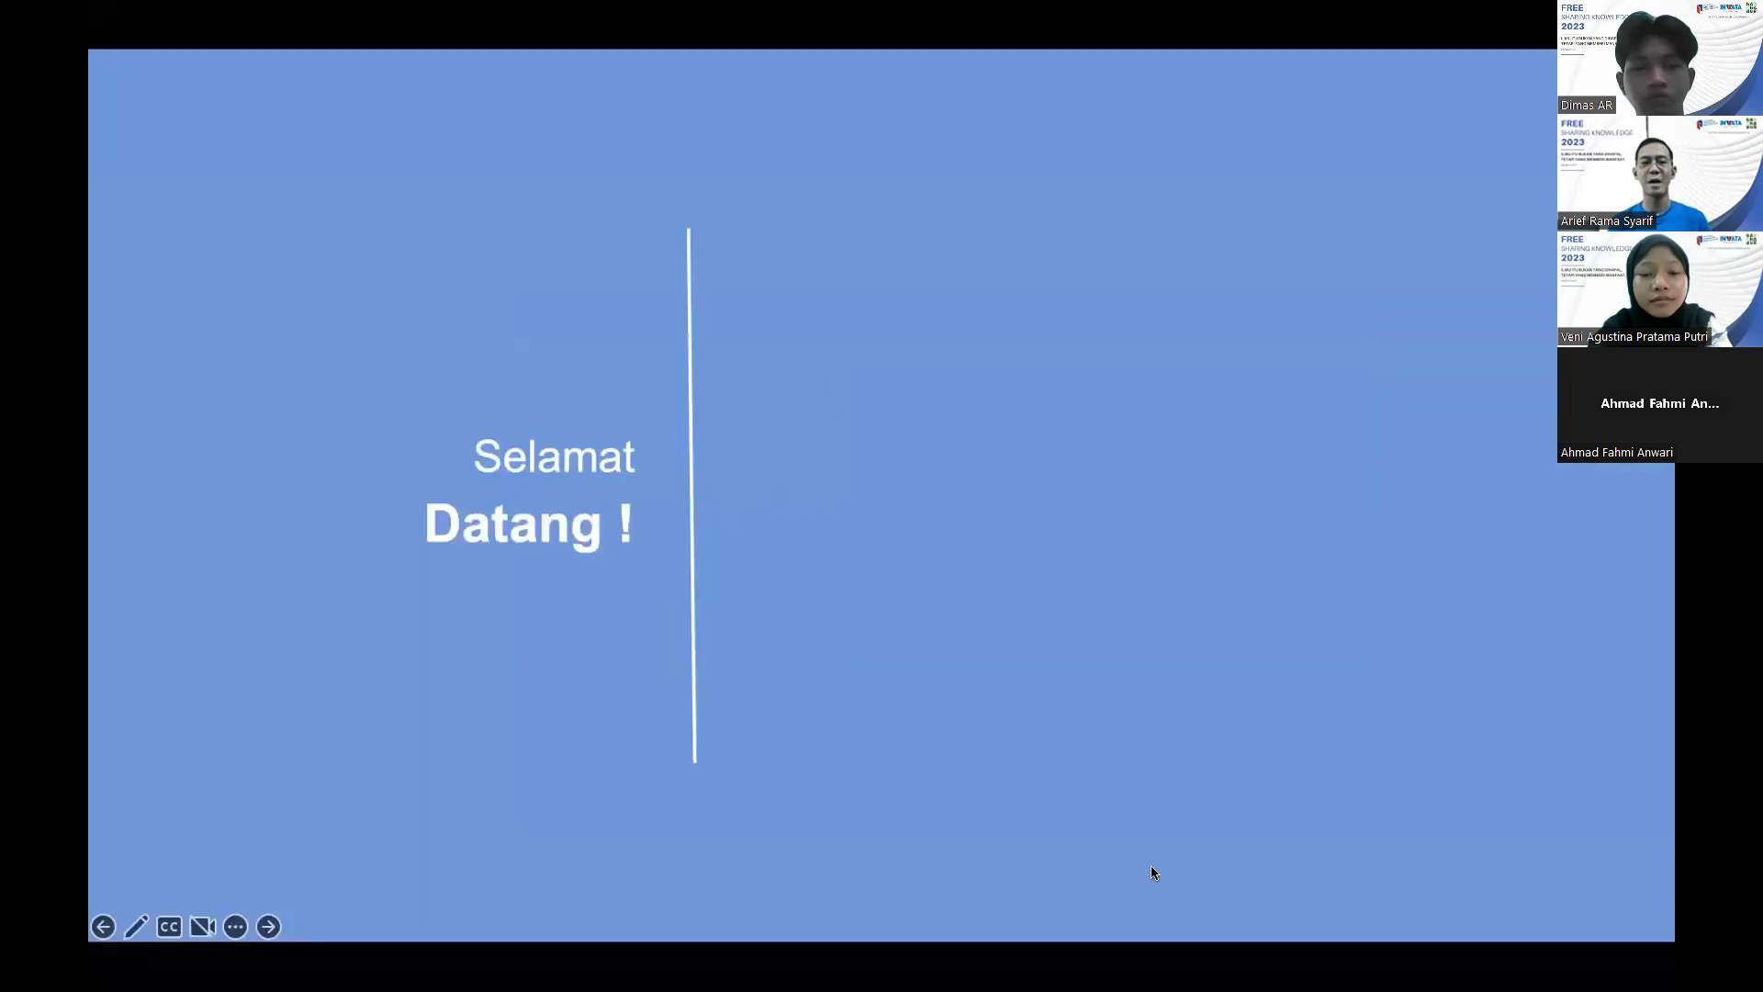
key(Right)
key(Right)
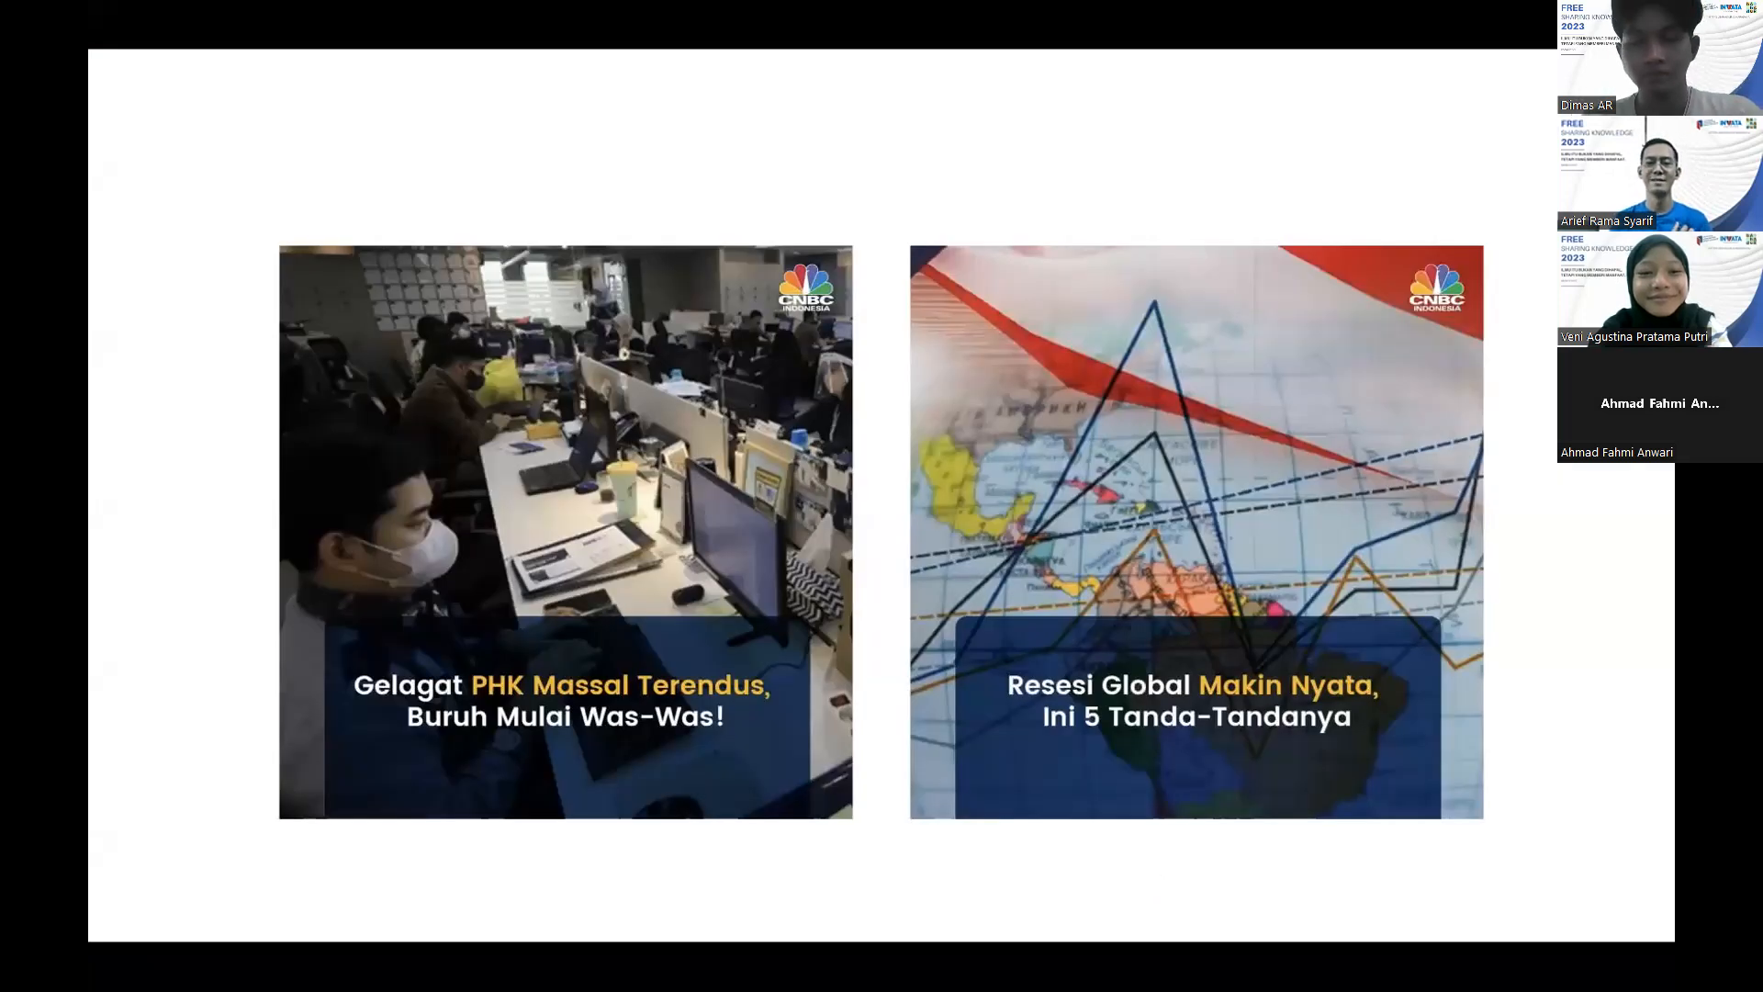
key(Right)
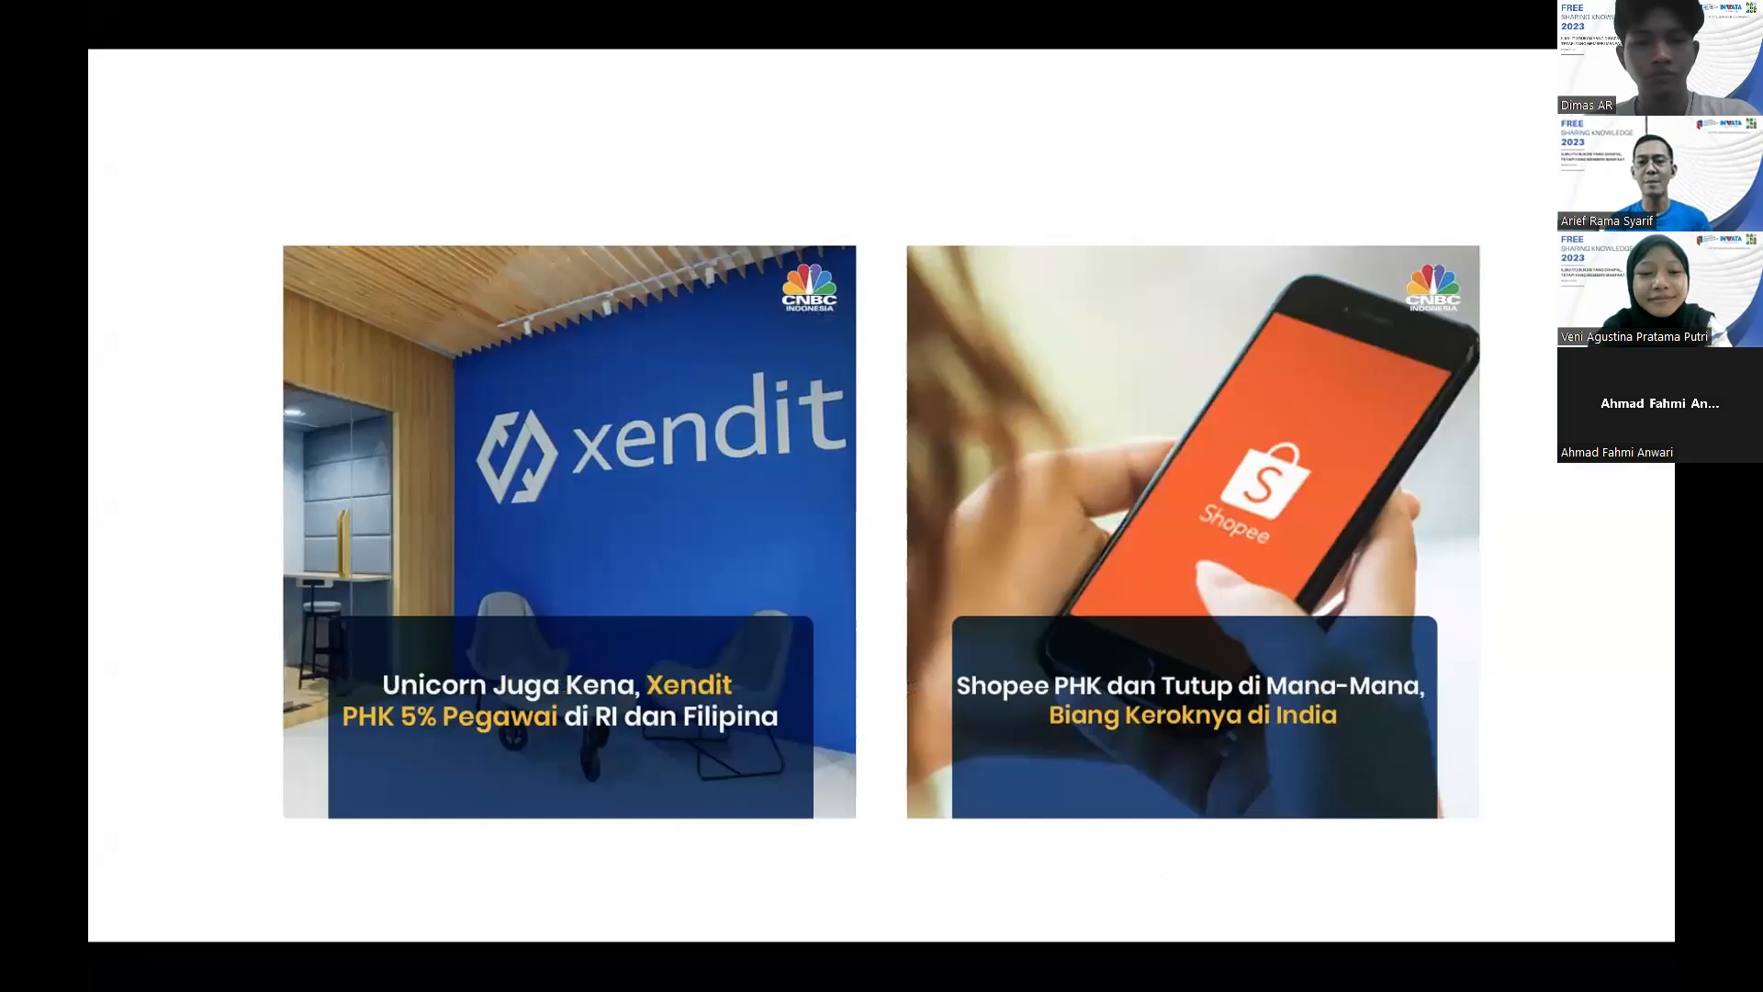